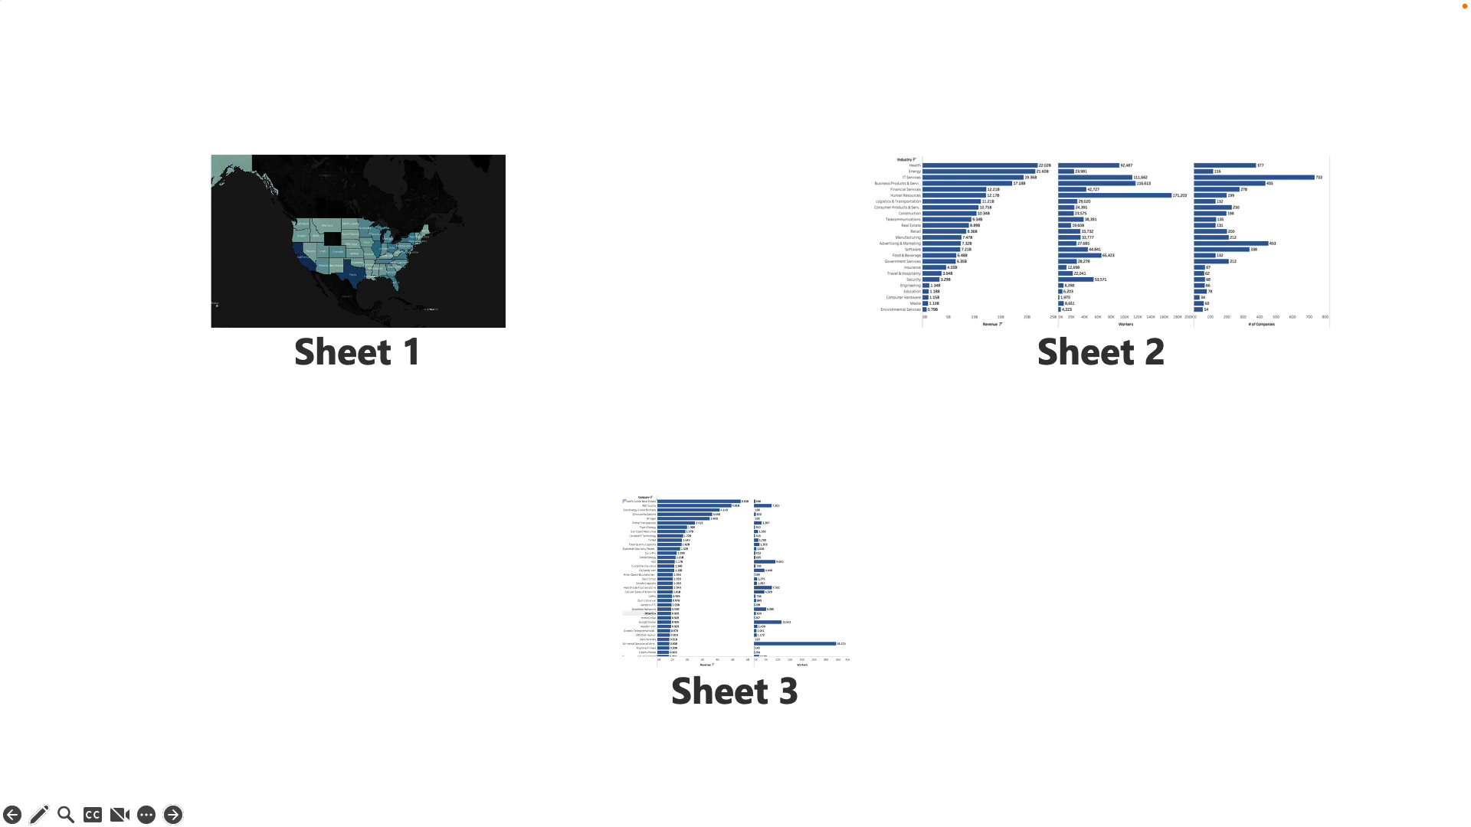
click(1129, 604)
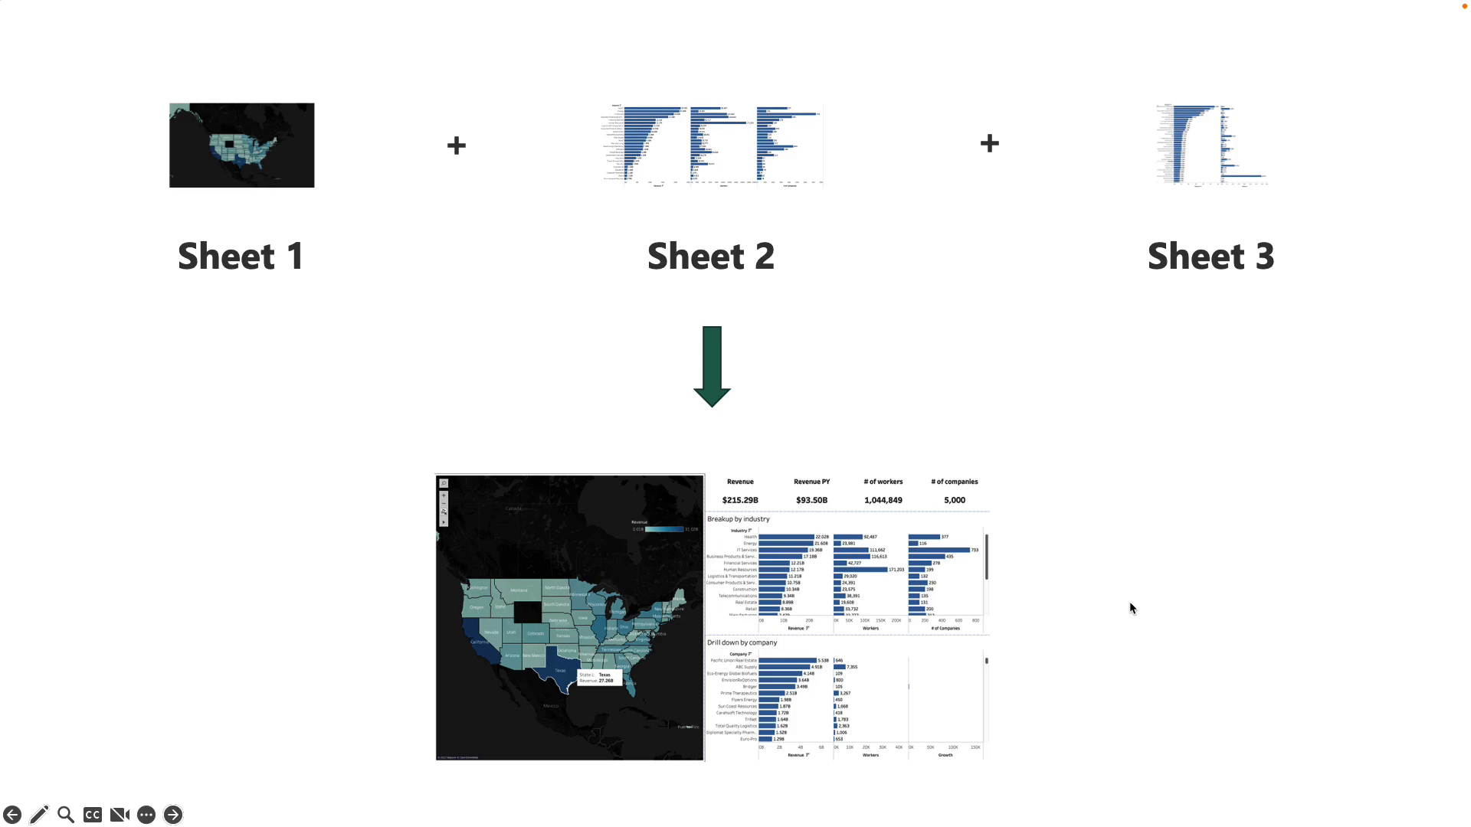
click(1130, 608)
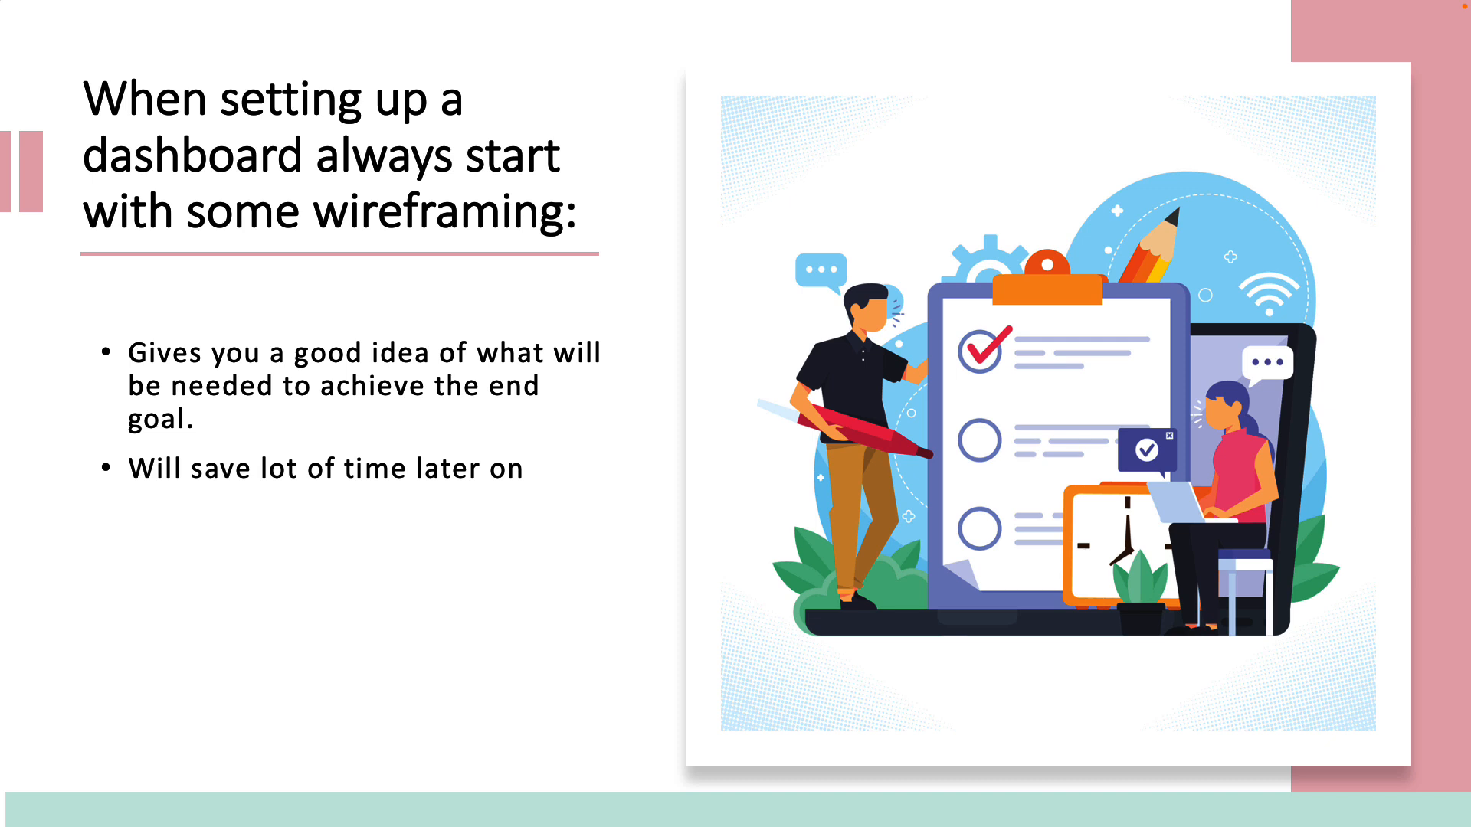
key(Right)
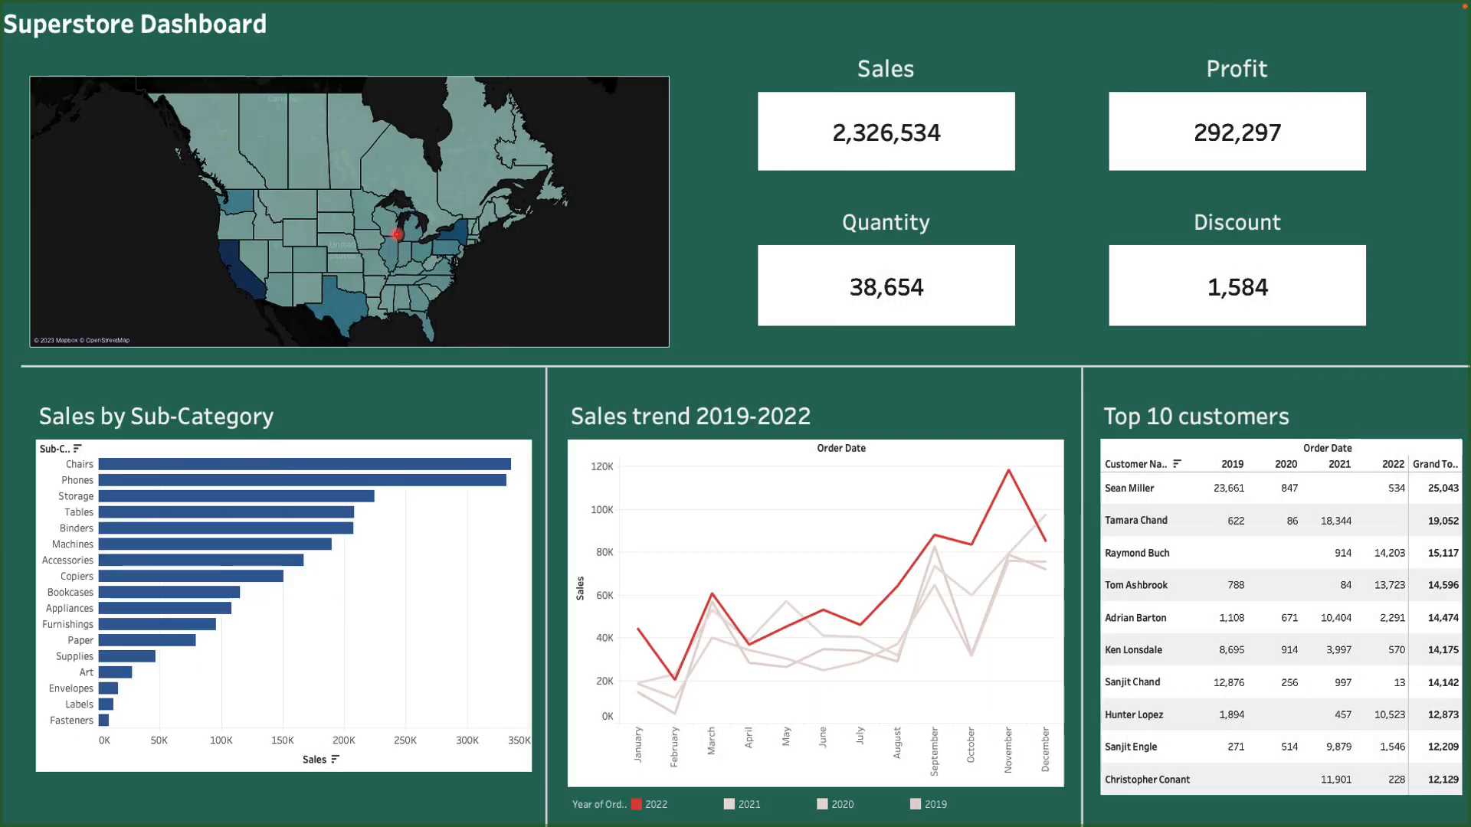
key(Right)
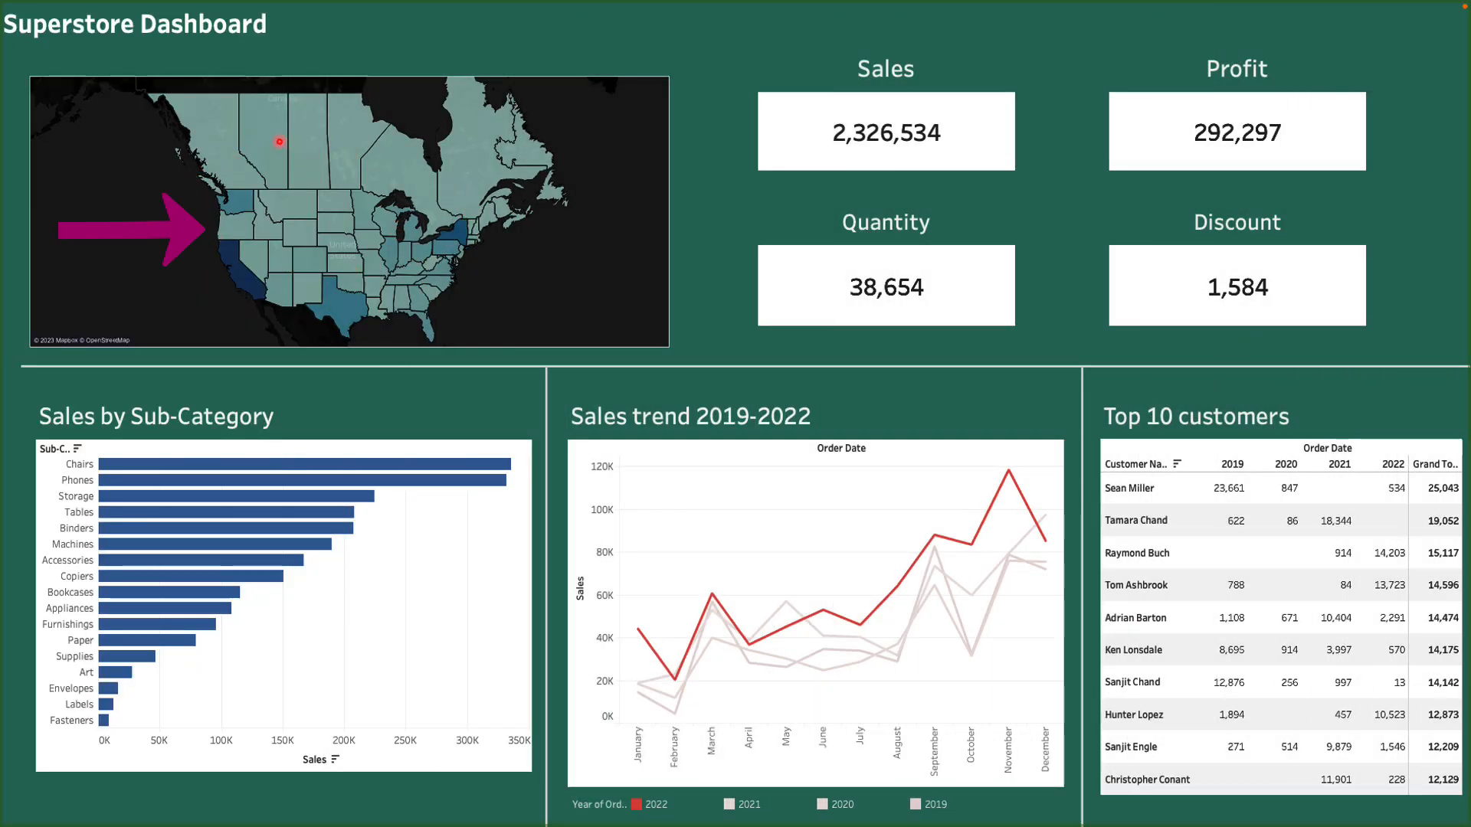
key(Right)
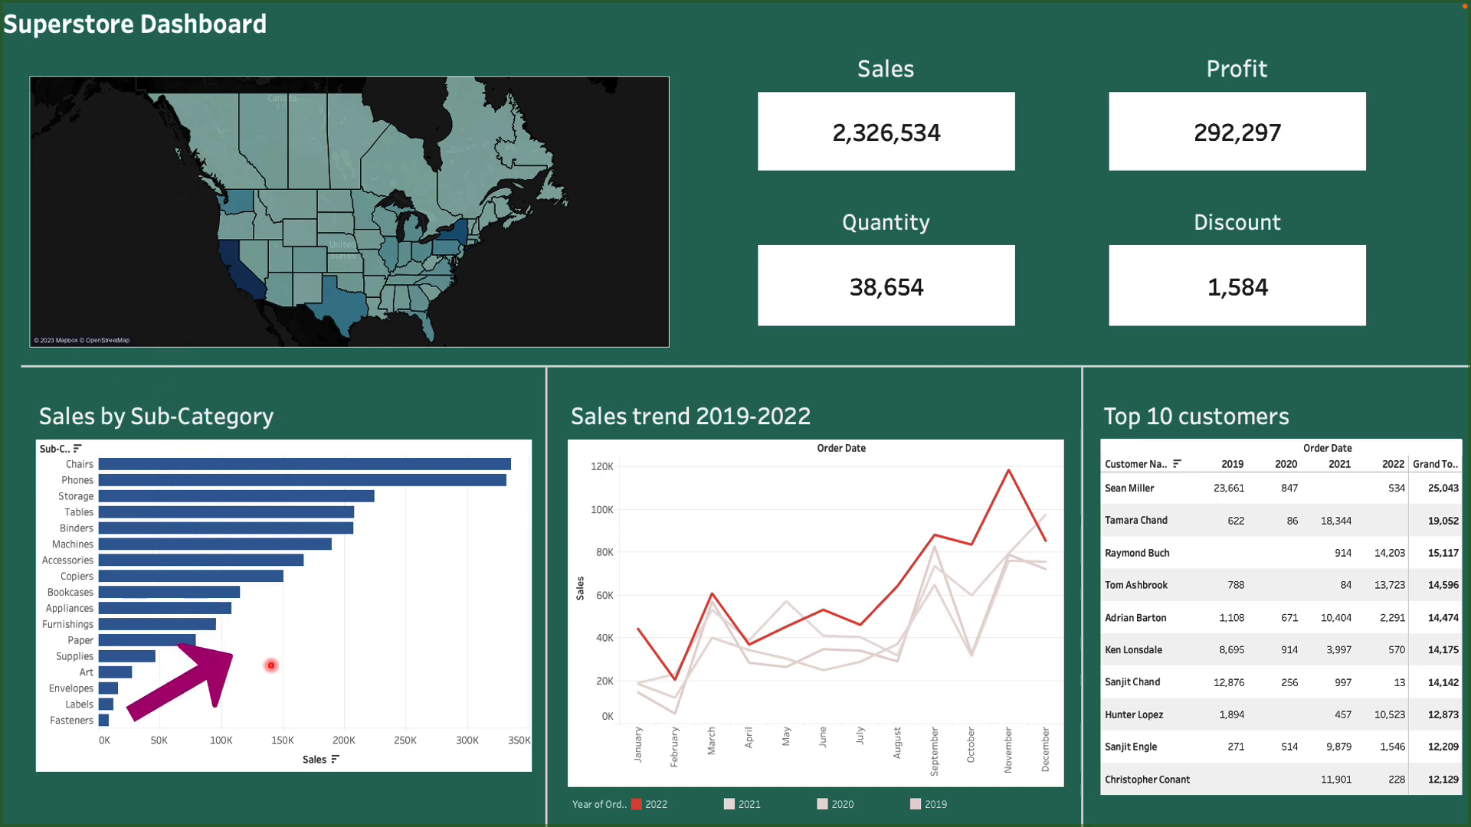
key(Right)
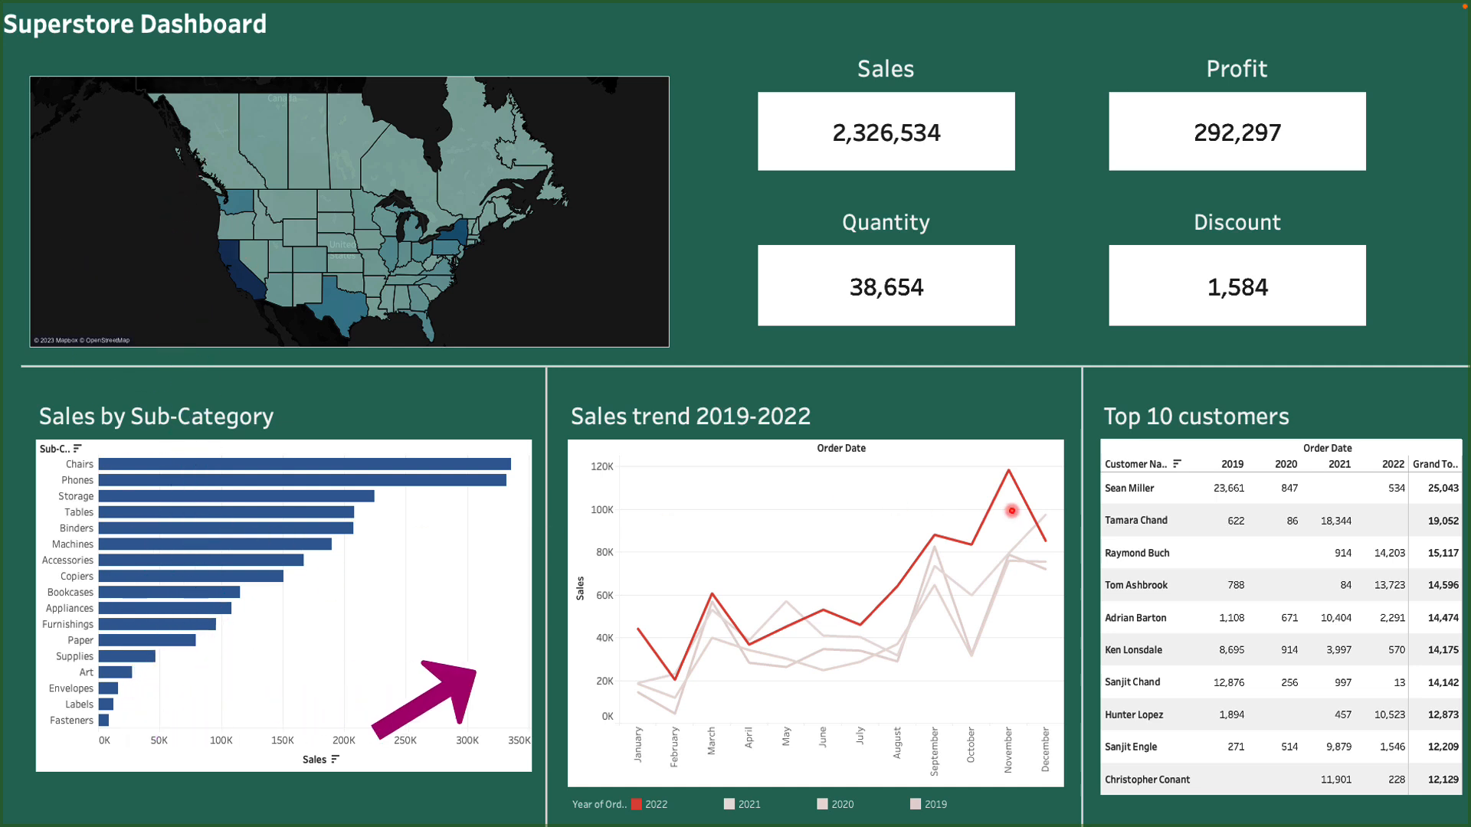
key(Right)
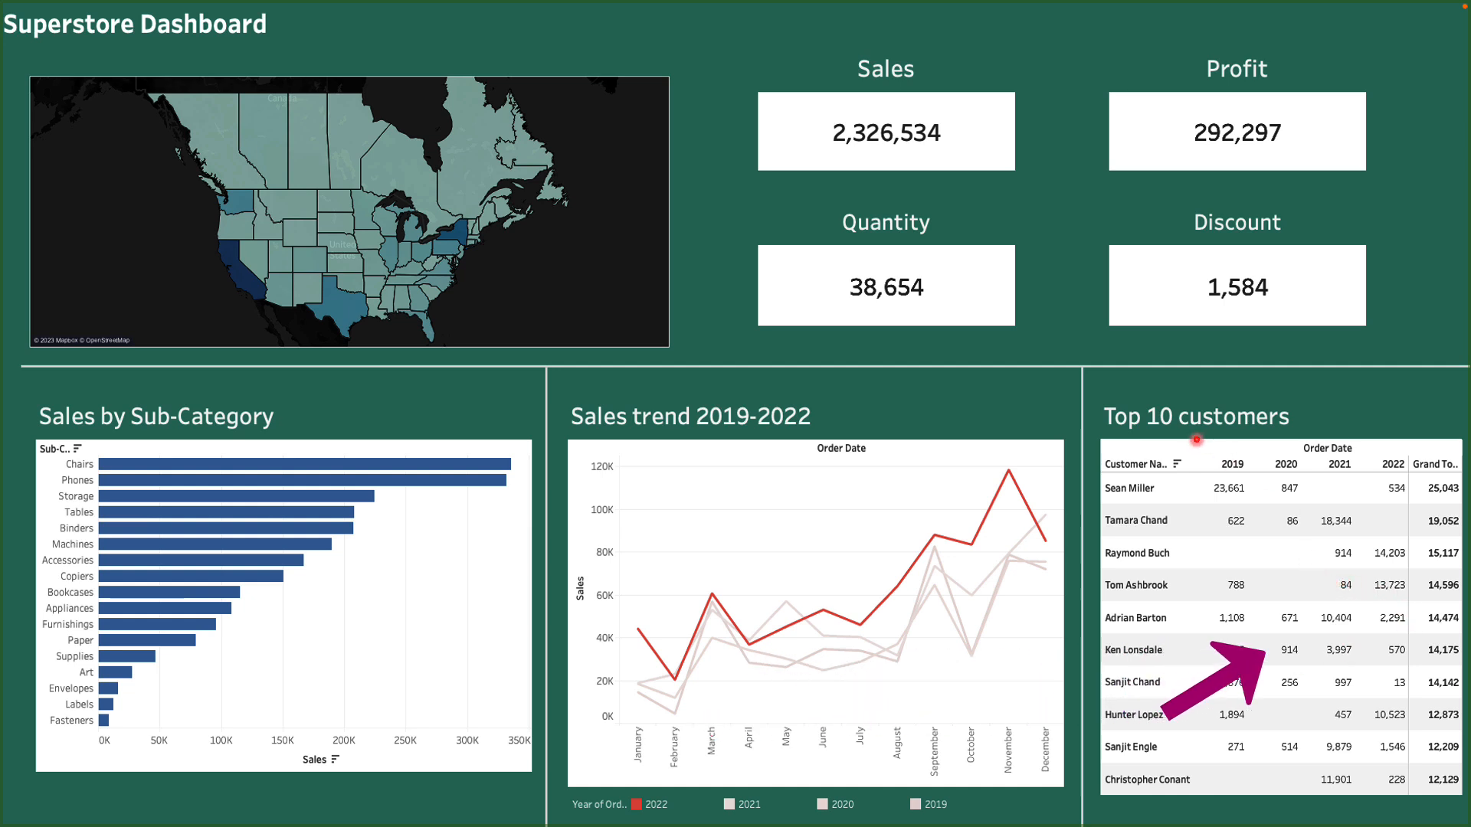
key(Right)
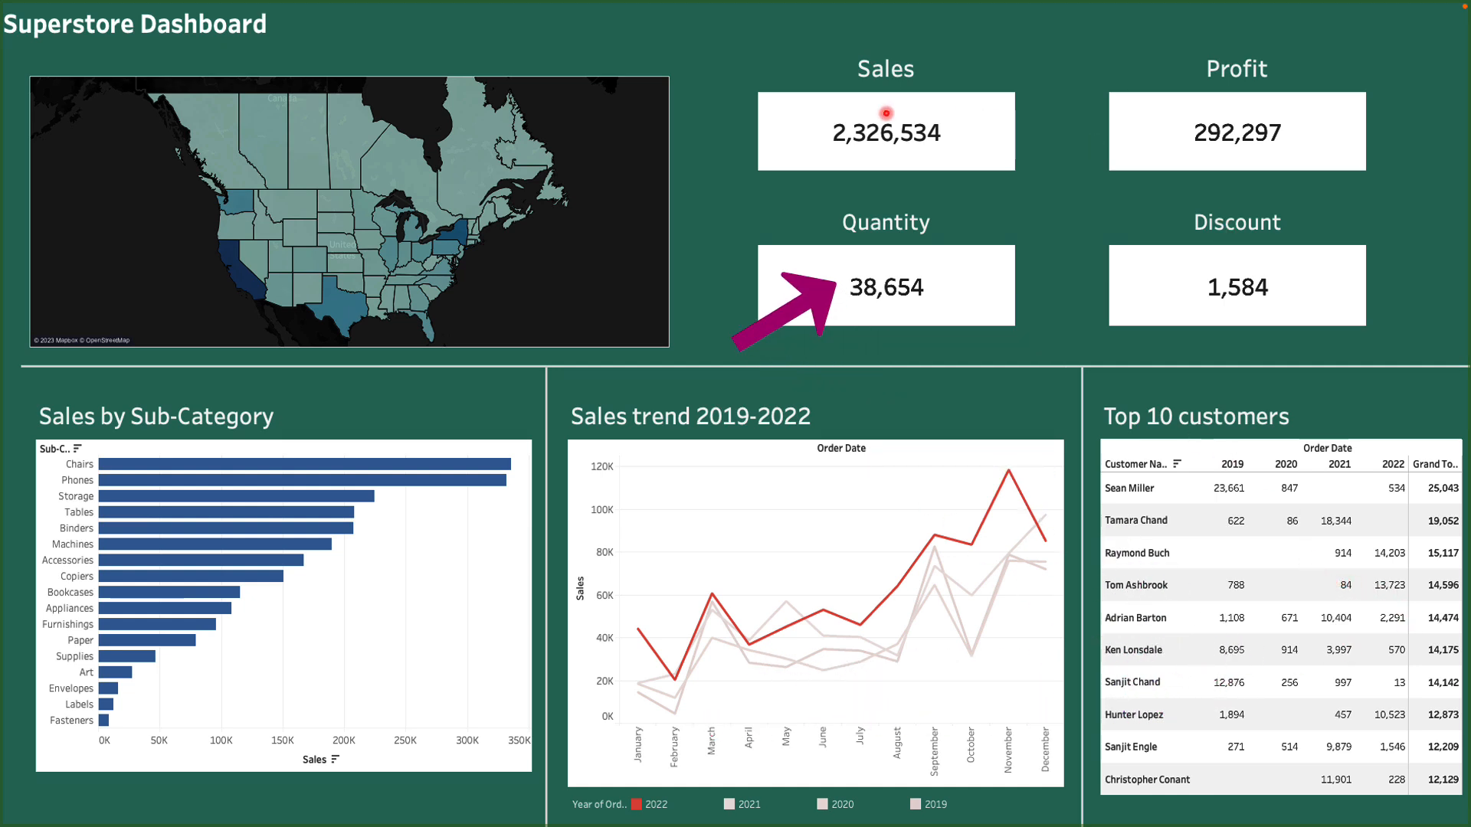
key(Right)
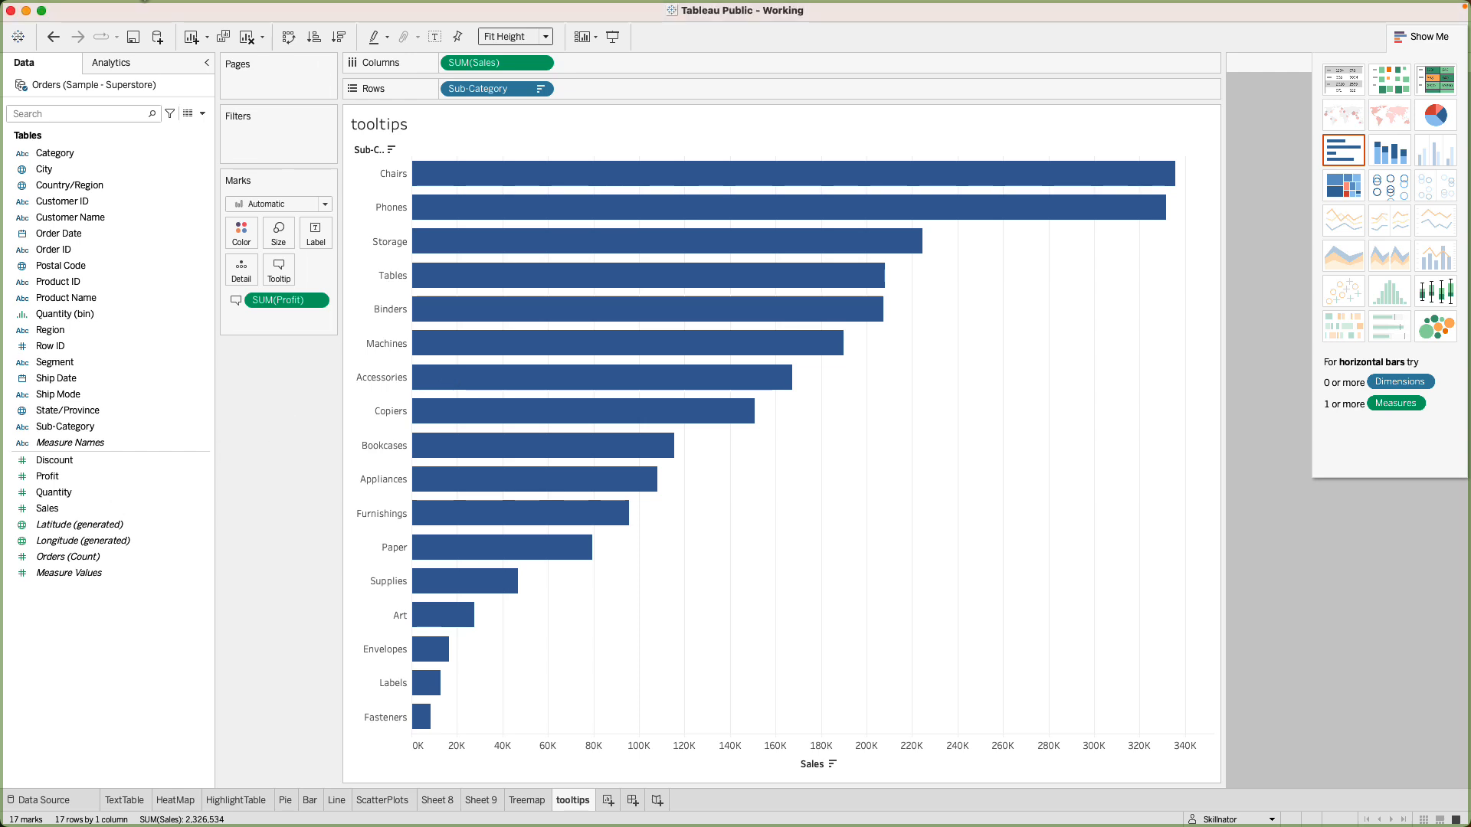
- Create a new workbook and connect it to the Microsoft Excel file Sample - Superstore.xls in Downloads
click(137, 9)
click(159, 34)
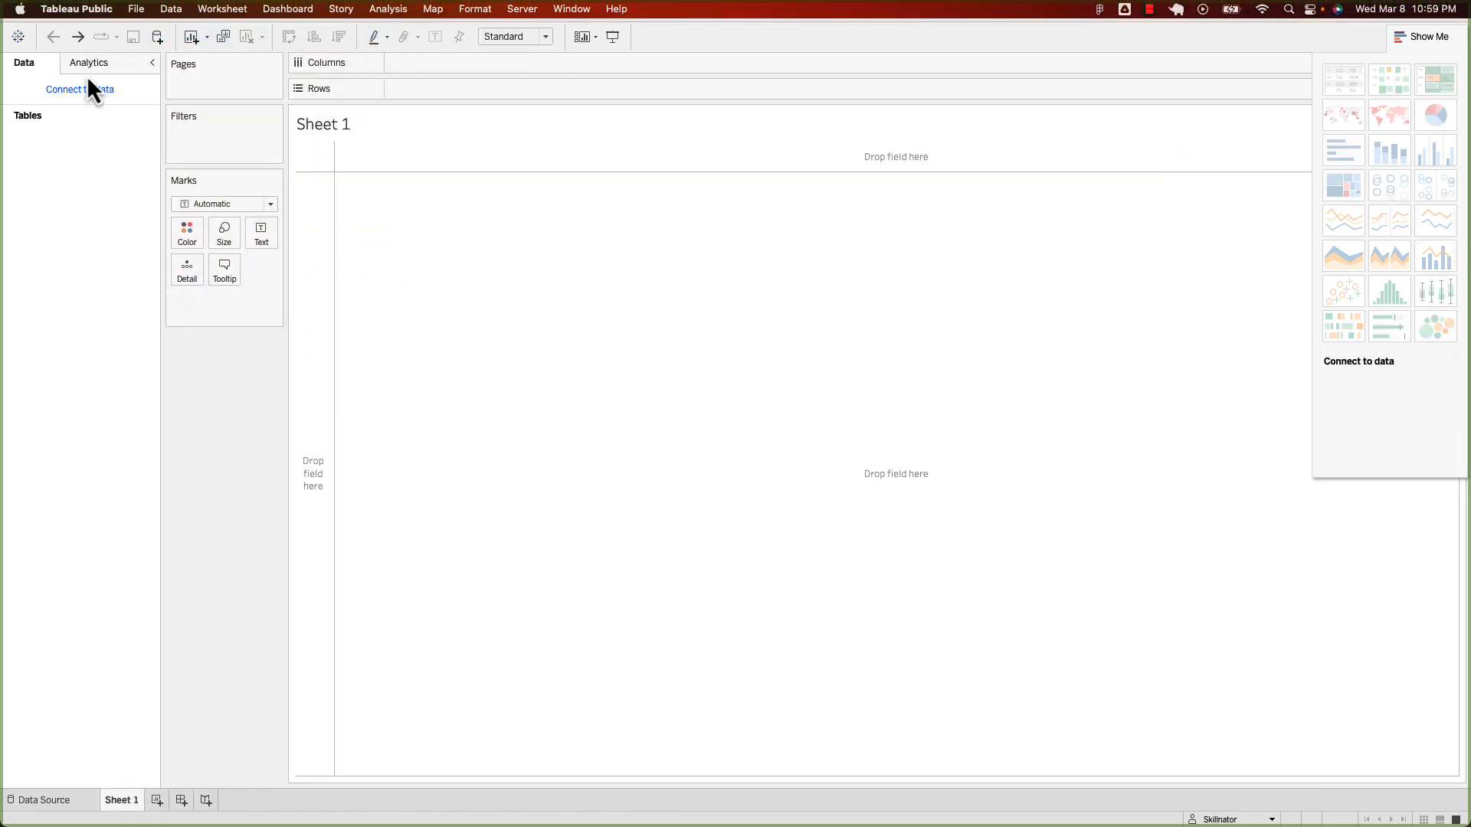
click(92, 92)
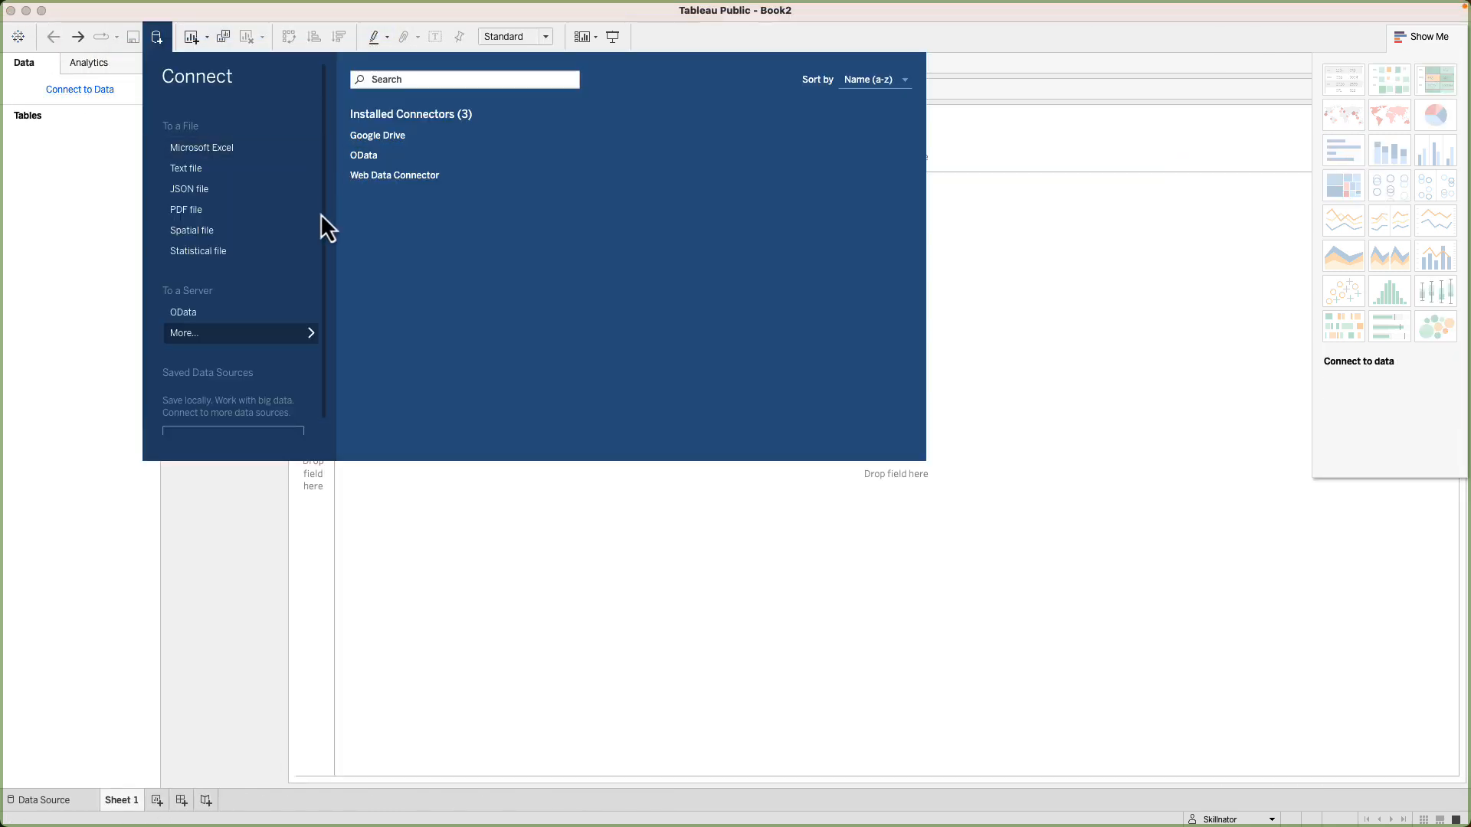
click(245, 147)
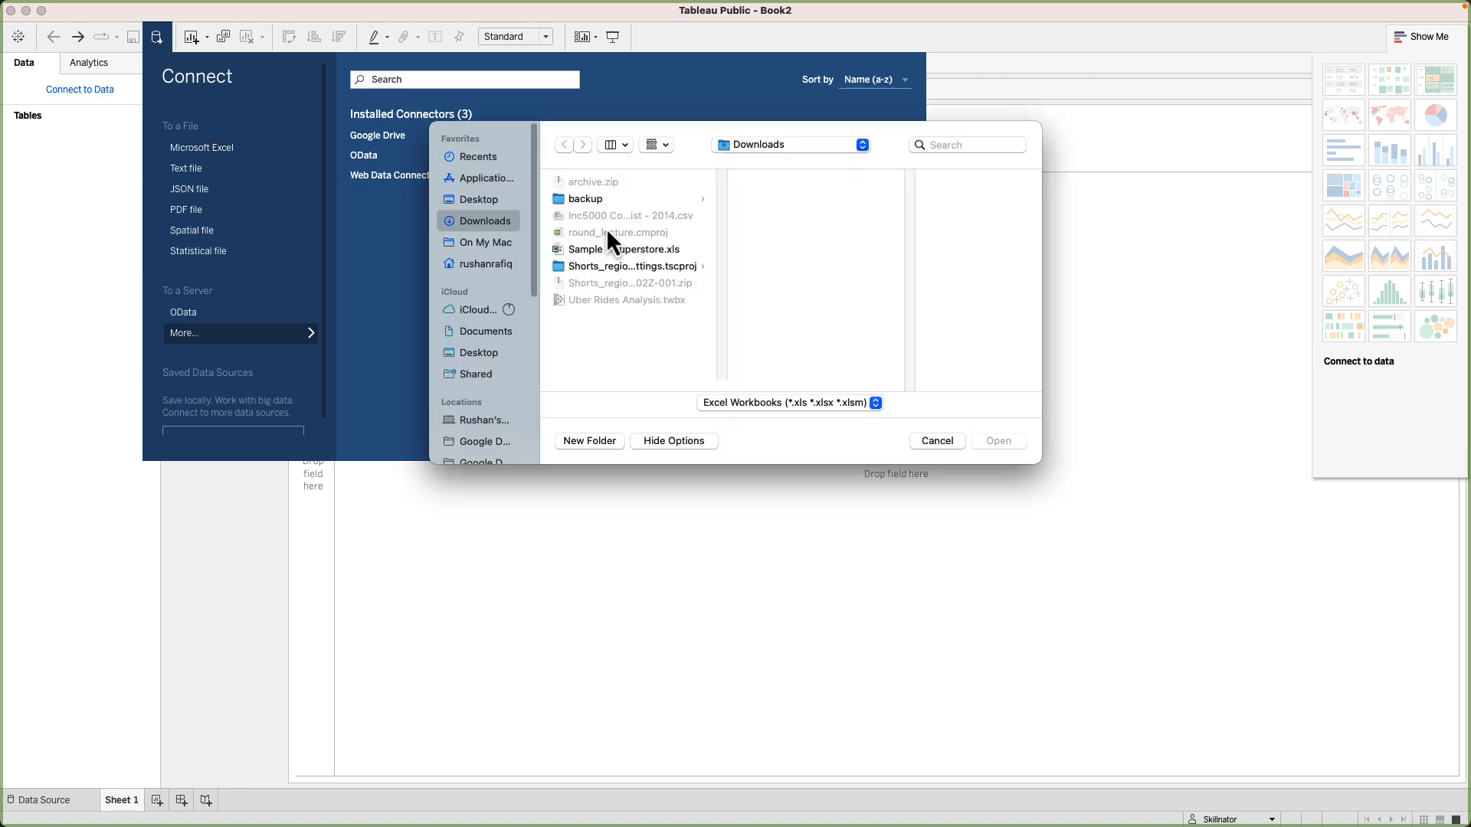
click(622, 251)
click(998, 441)
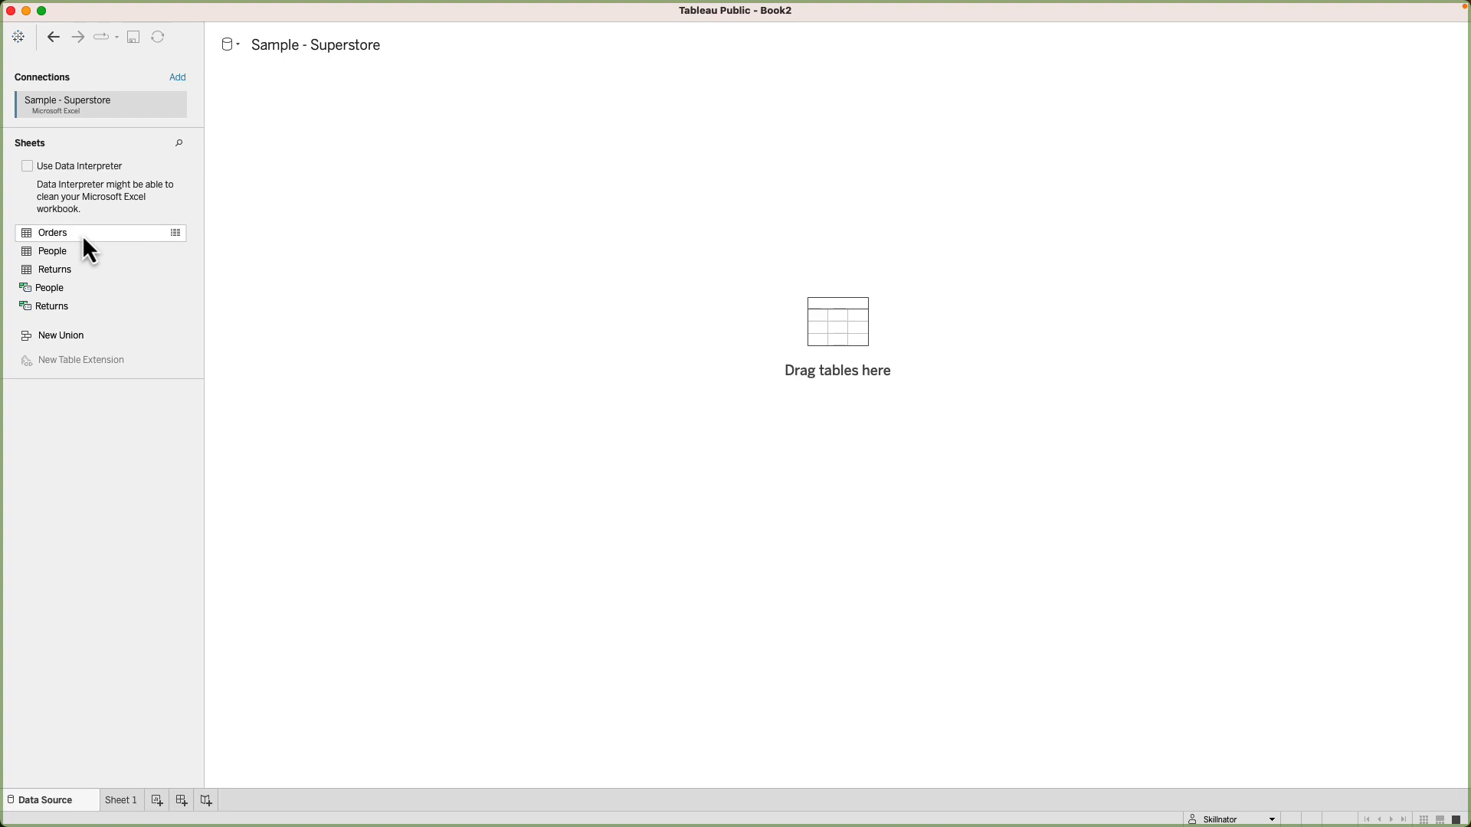
- Add the Orders table to the data source and go to Sheet 1
drag(84, 240, 344, 224)
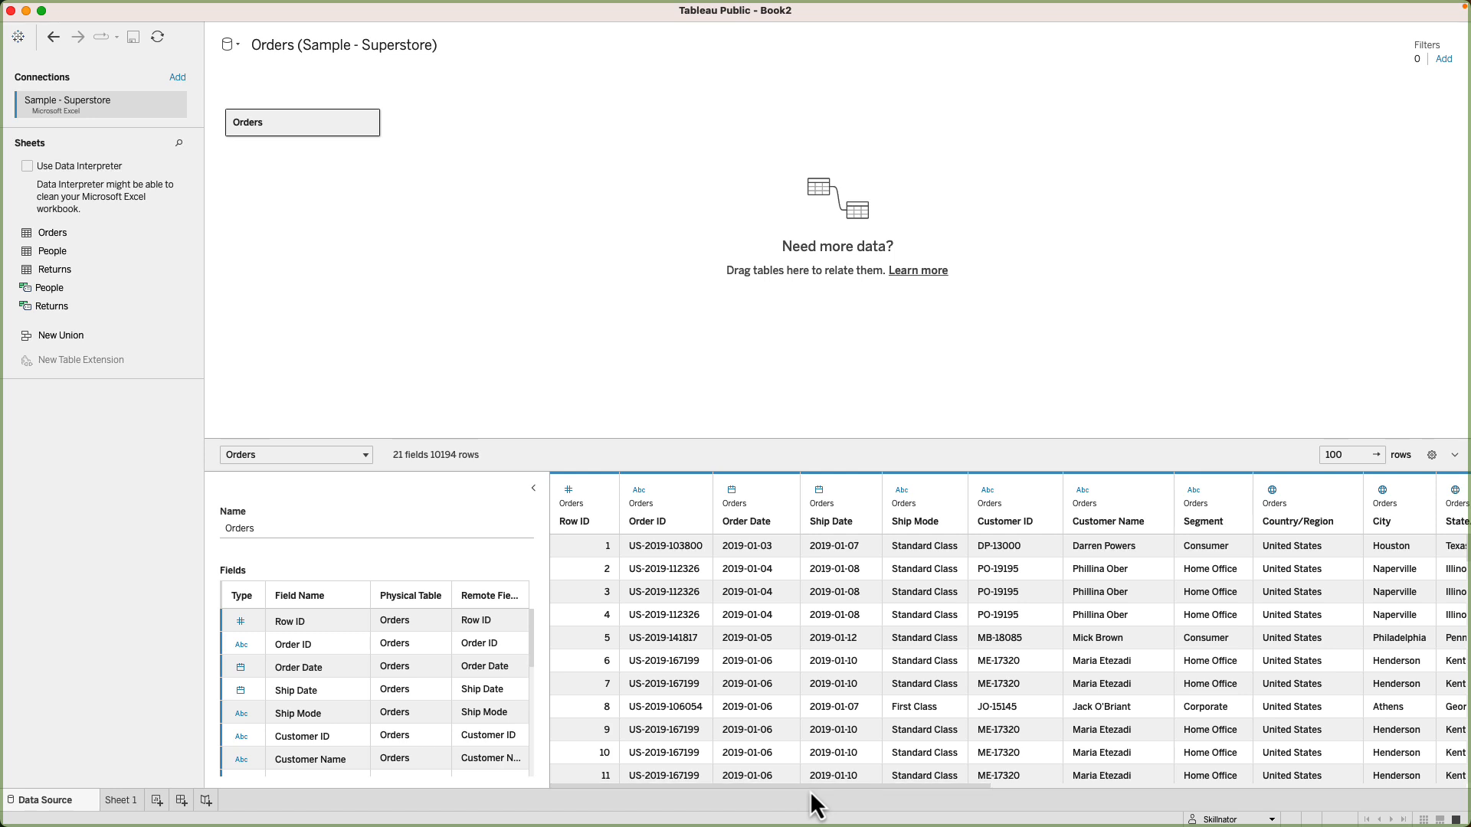
drag(811, 792, 714, 785)
click(121, 802)
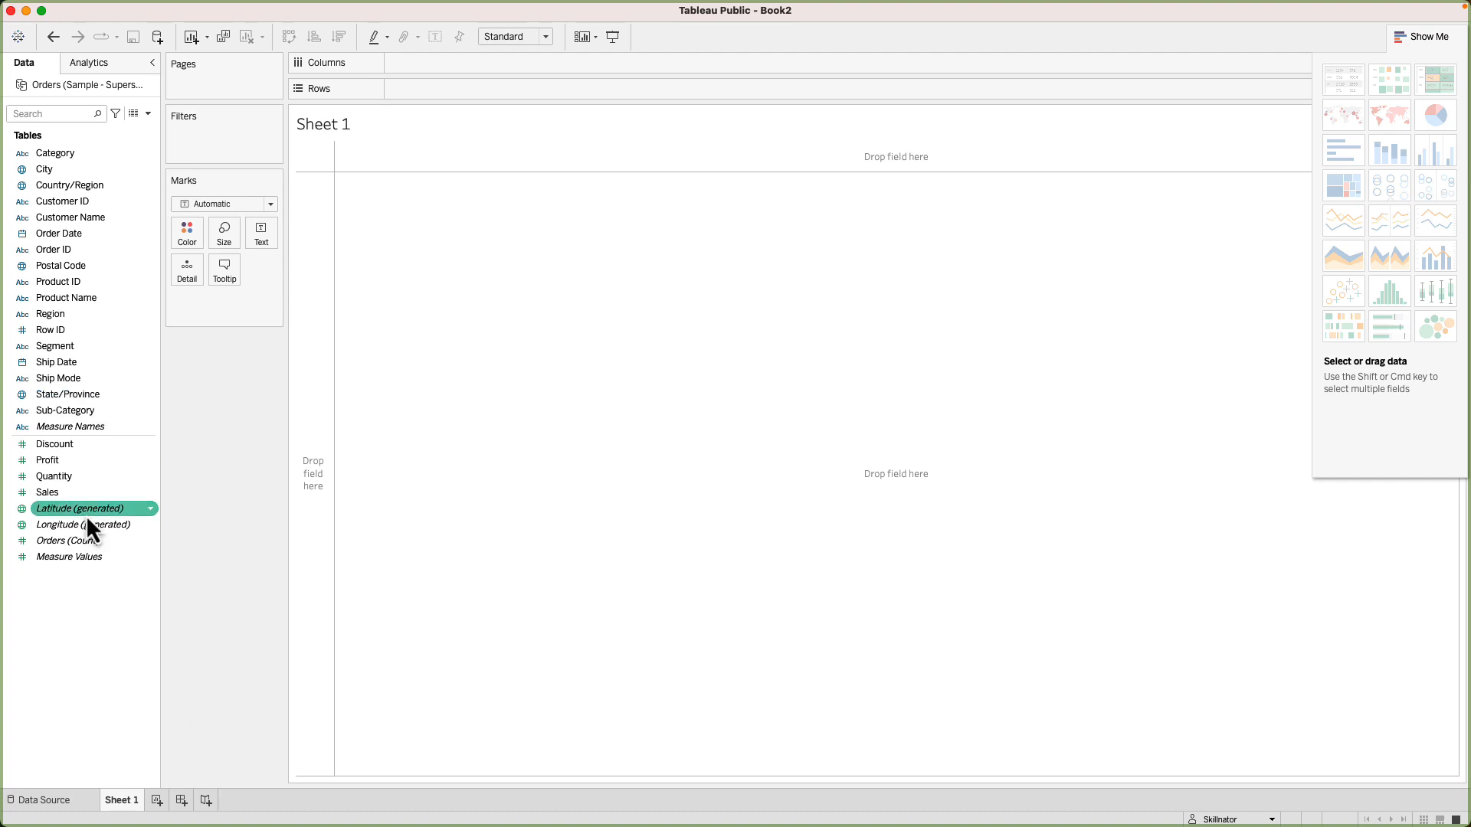
- Map State/Province on the sheet and set the map's Country/Region location to come from the Country/Region field
double_click(84, 396)
click(431, 9)
click(465, 78)
click(703, 264)
click(743, 349)
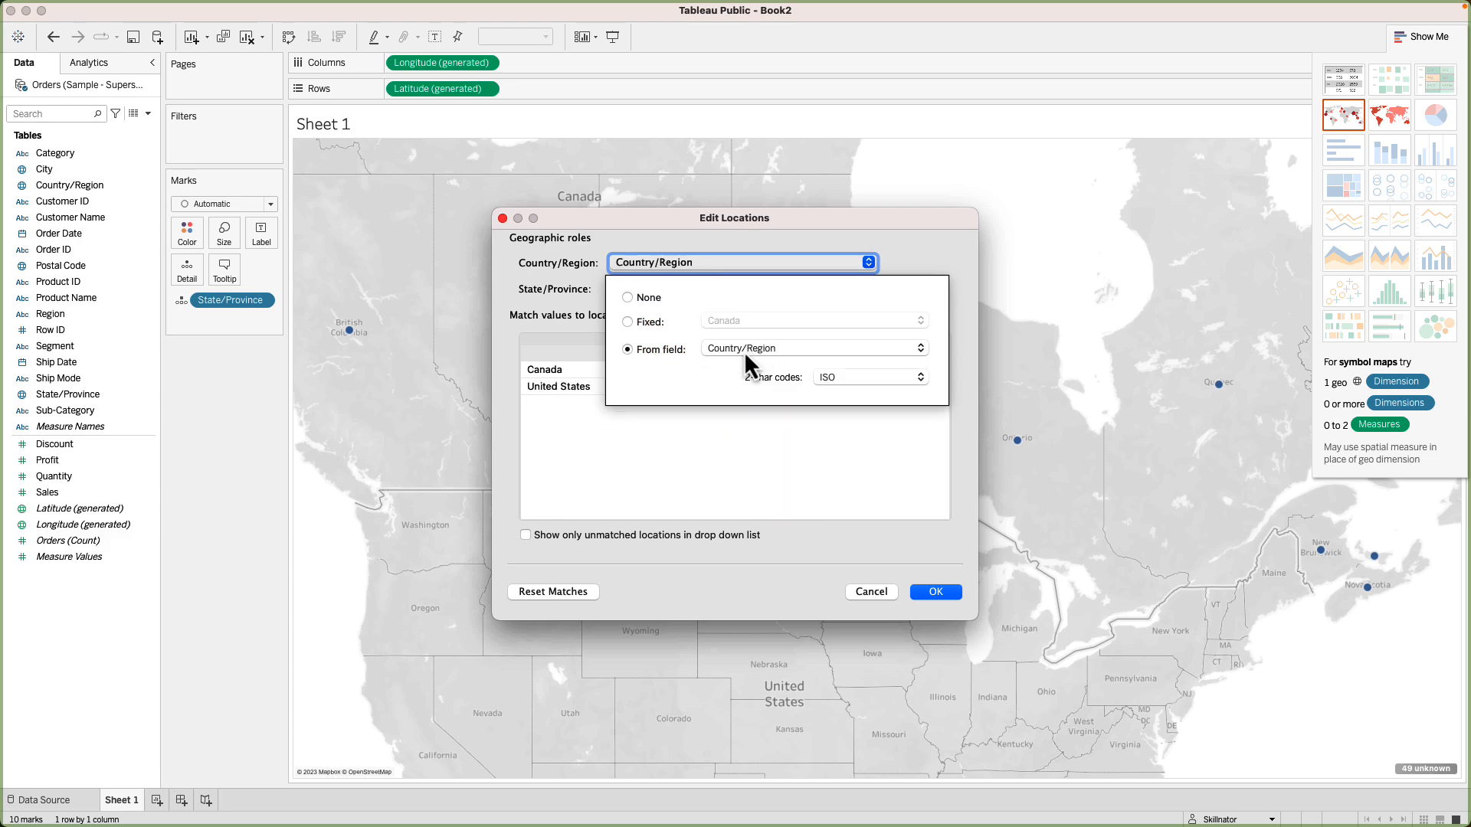
click(935, 592)
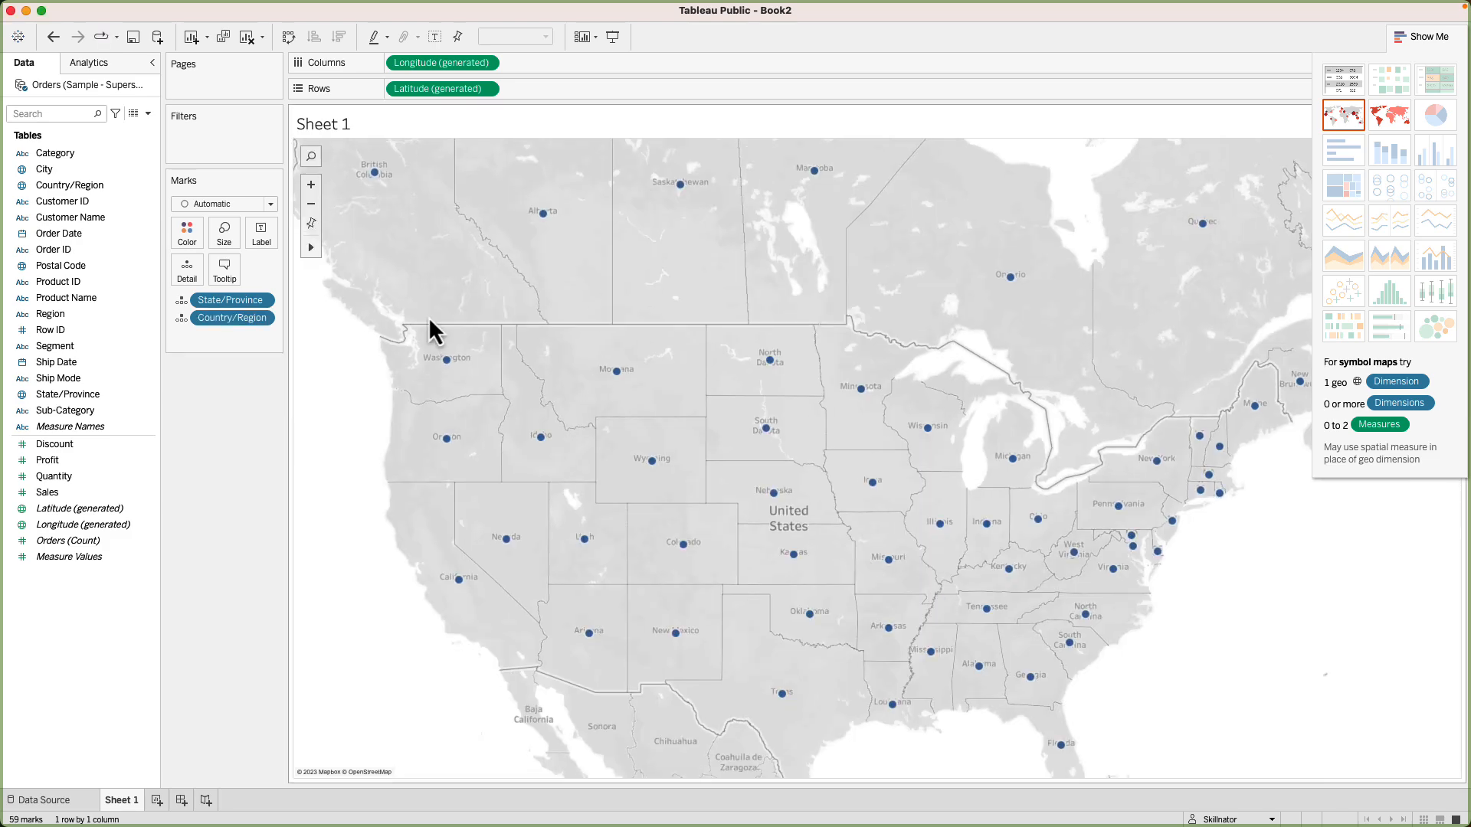
- Color the map by Sales and set its background style to Dark, hiding the chart suggestions
drag(67, 496, 184, 240)
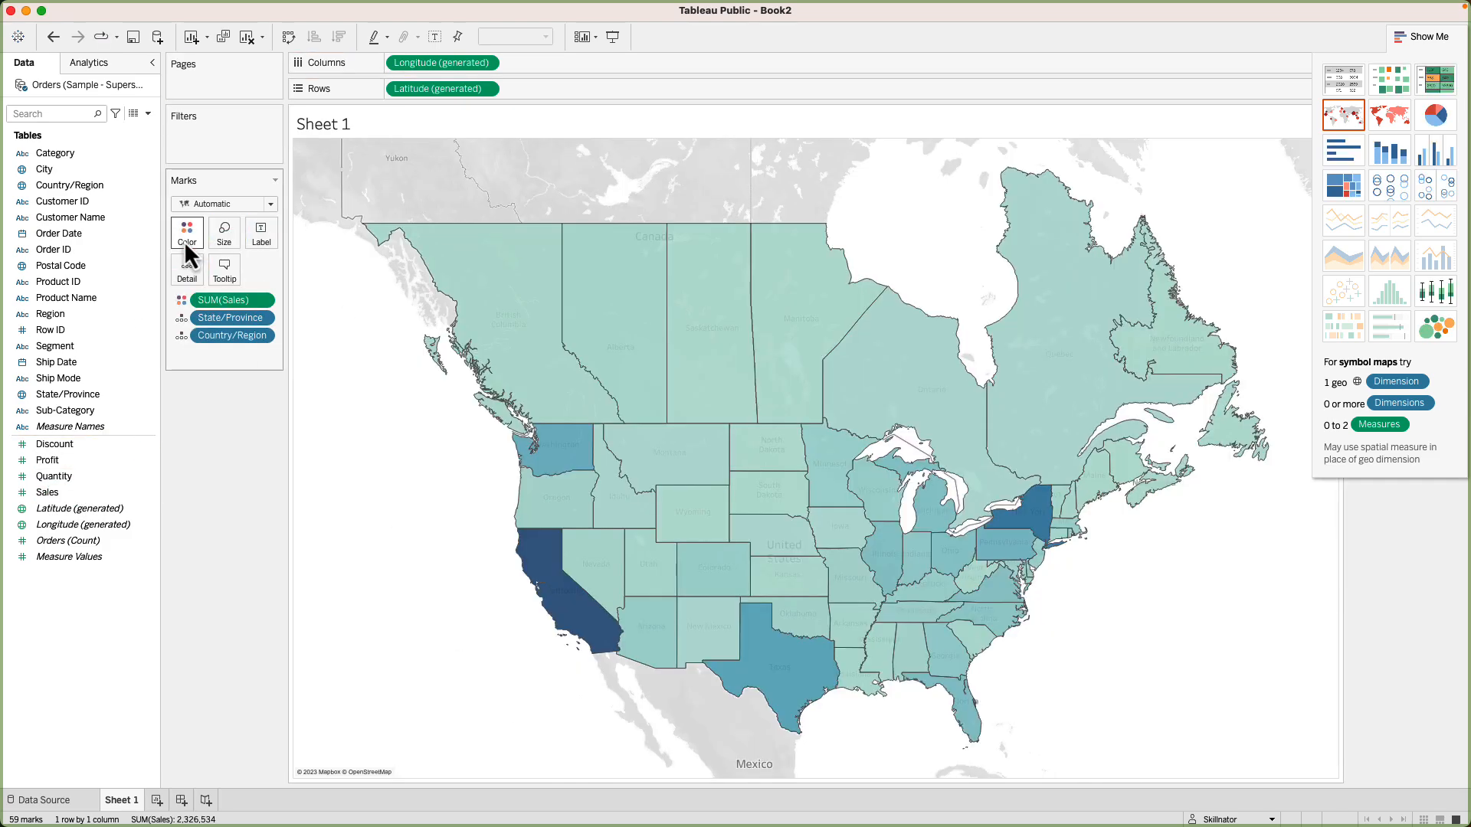
click(437, 12)
click(465, 108)
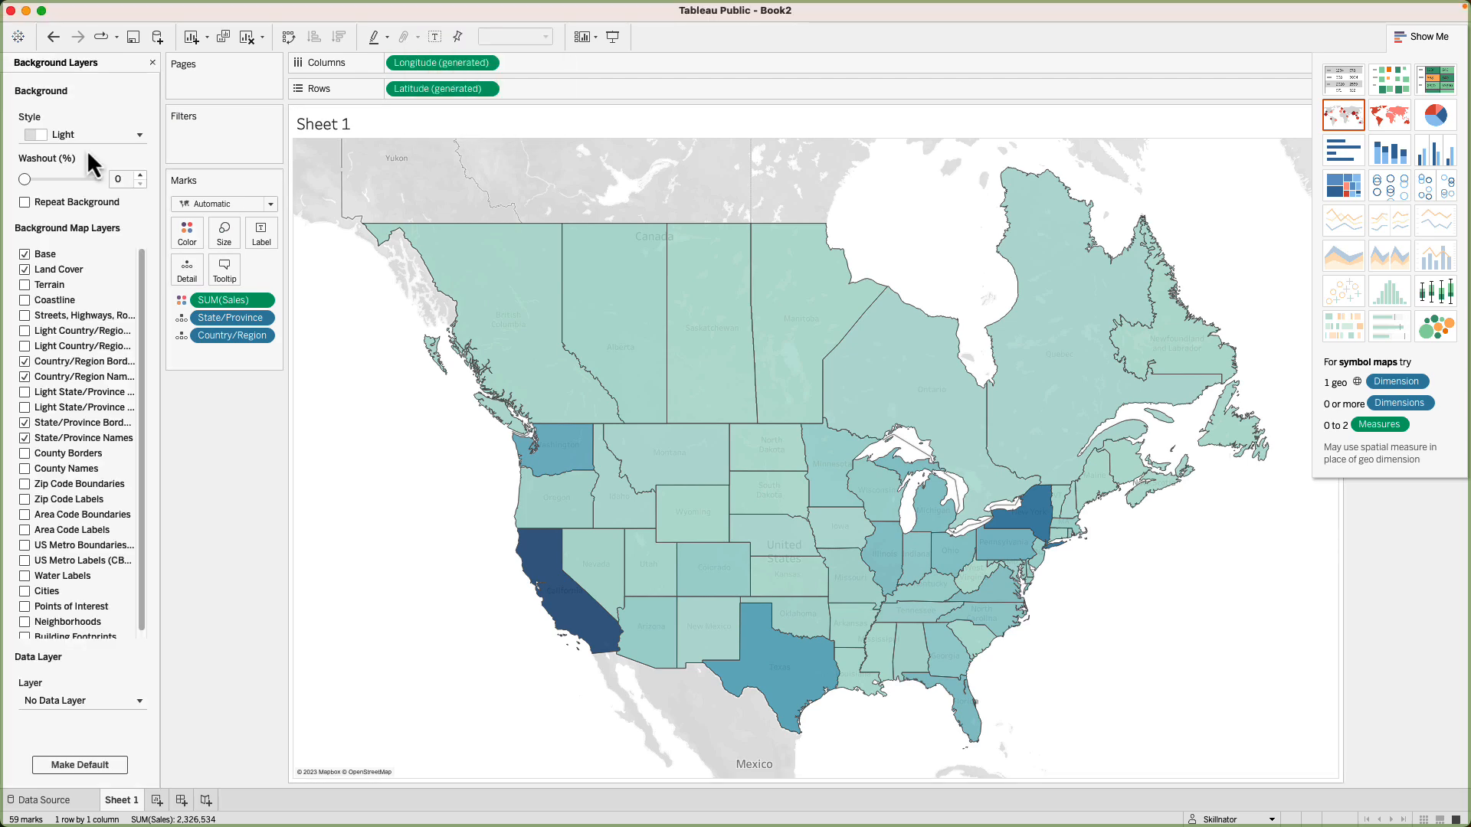
click(115, 134)
click(53, 188)
click(1418, 36)
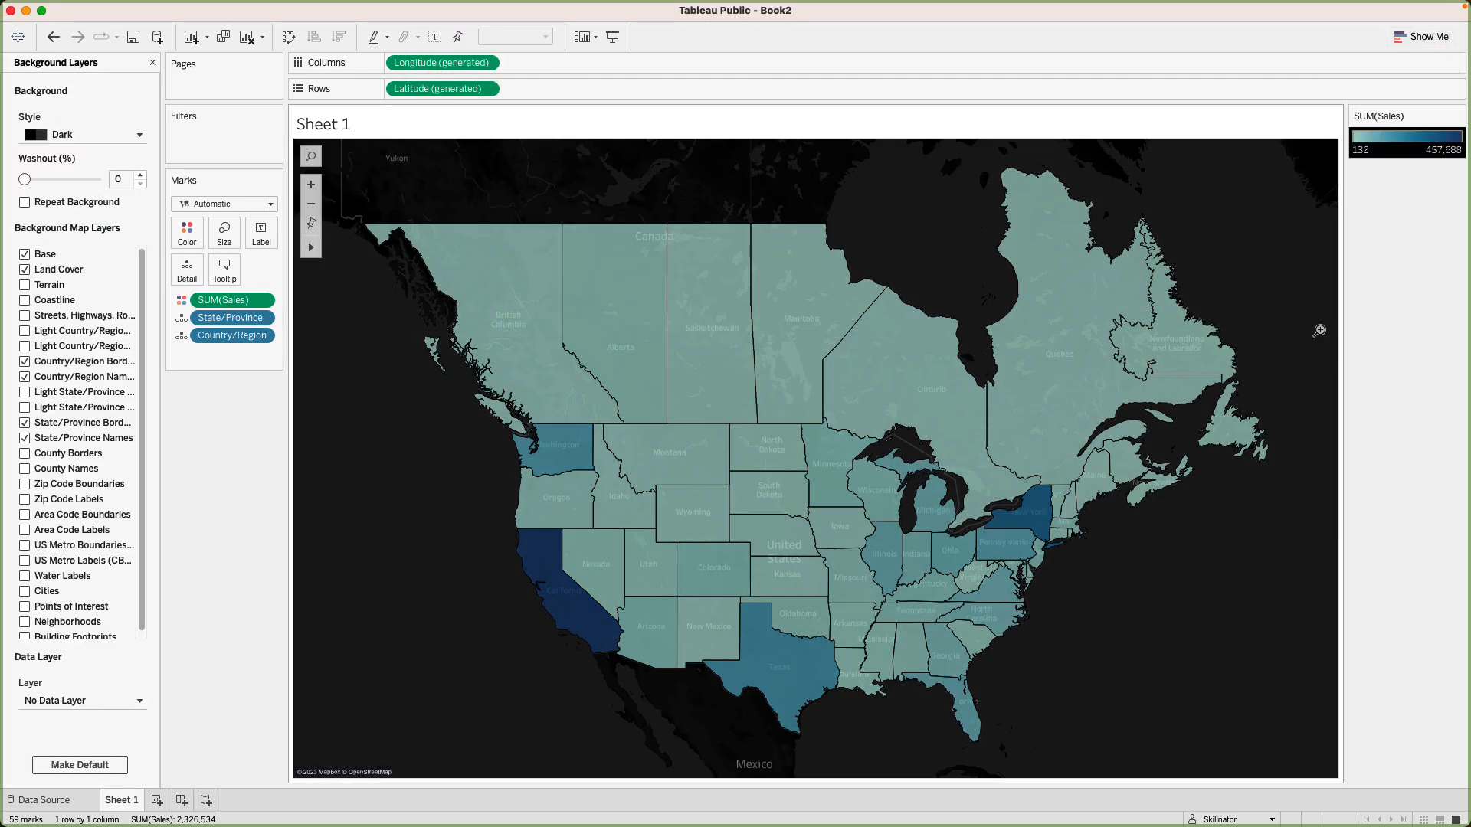
- Rename Sheet 1 as Map
double_click(124, 801)
text(Map)
key(Return)
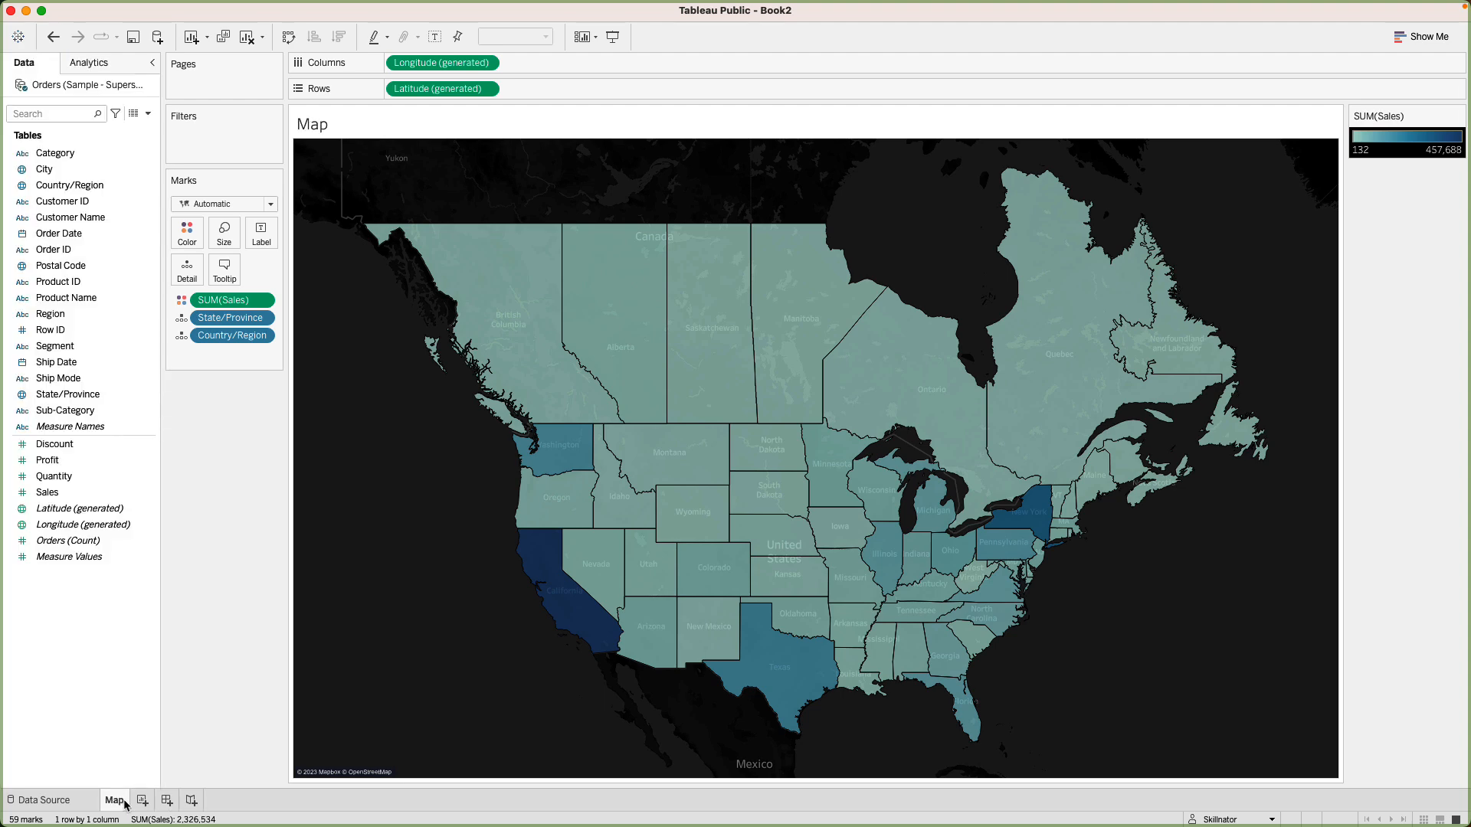
- On a new worksheet, build a bar chart of Sales by Sub-Category, sorted in descending order
click(142, 806)
drag(47, 492, 430, 62)
drag(66, 410, 443, 89)
click(928, 447)
- Rename the bar chart worksheet as Bar
double_click(150, 801)
text(Bar)
key(Return)
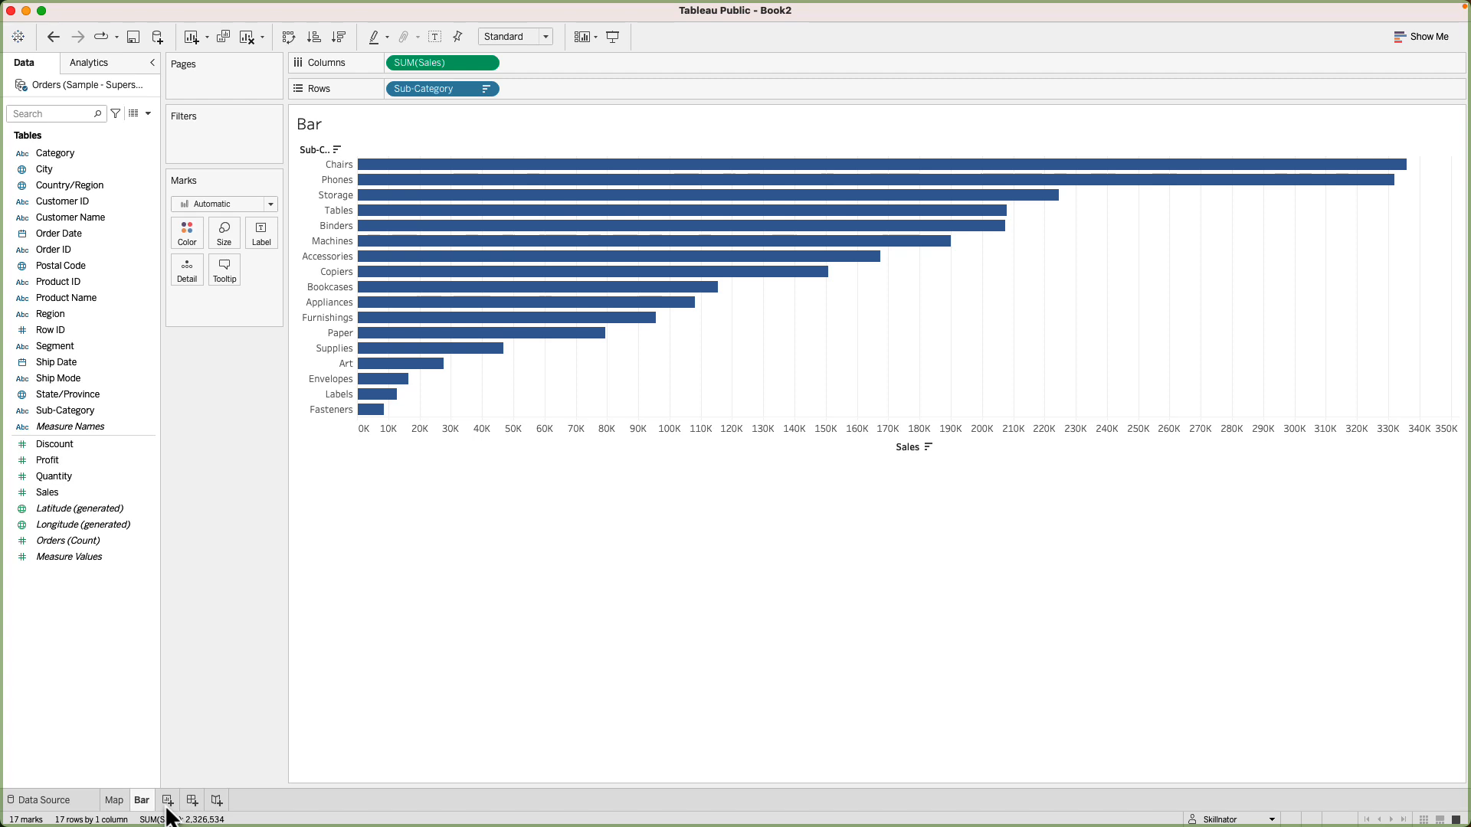
- Add another worksheet and lay out Order Date across the columns by month only
click(168, 804)
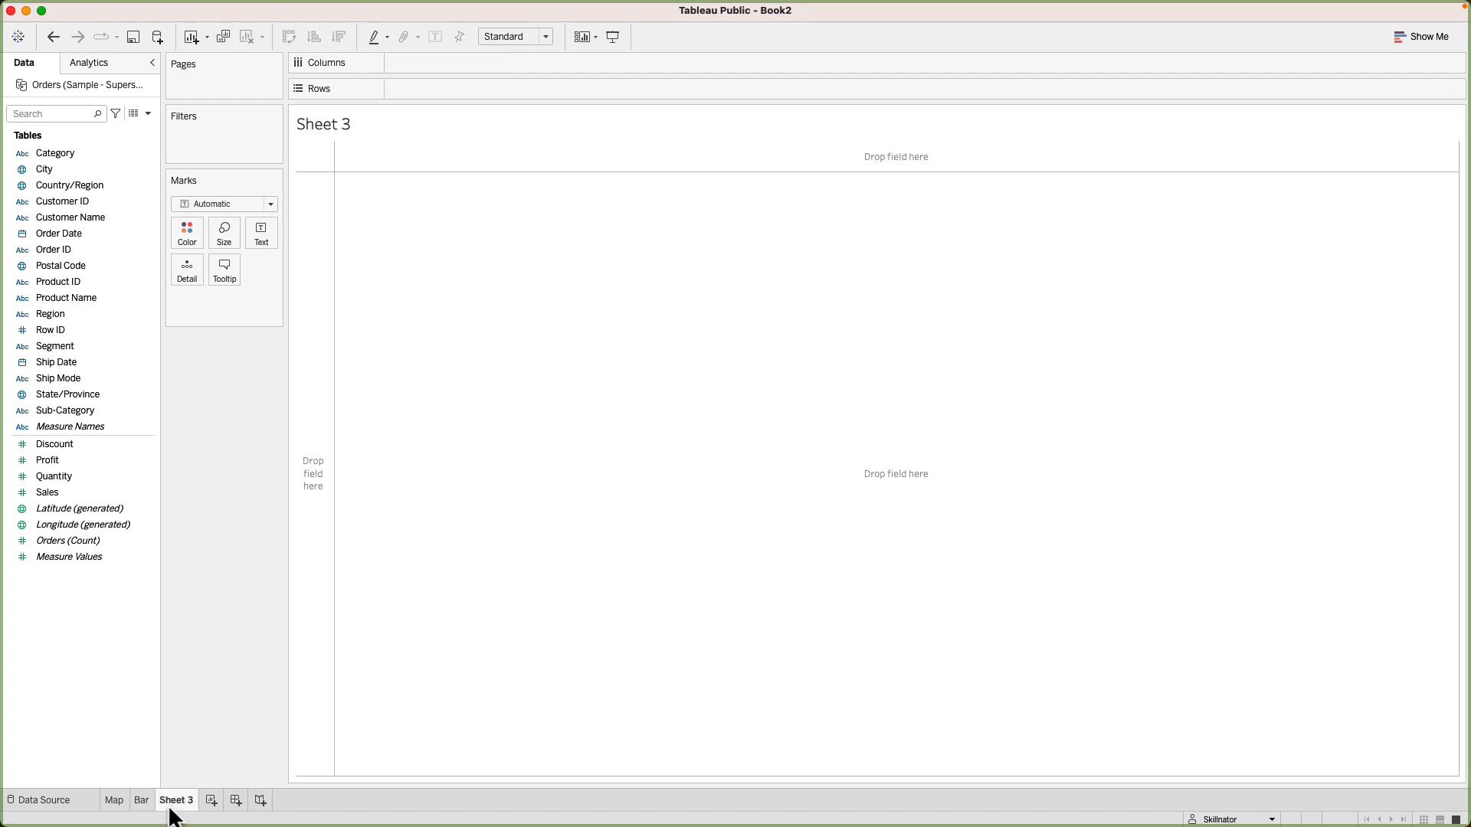
drag(59, 234, 536, 126)
click(399, 63)
click(513, 63)
drag(450, 64, 464, 115)
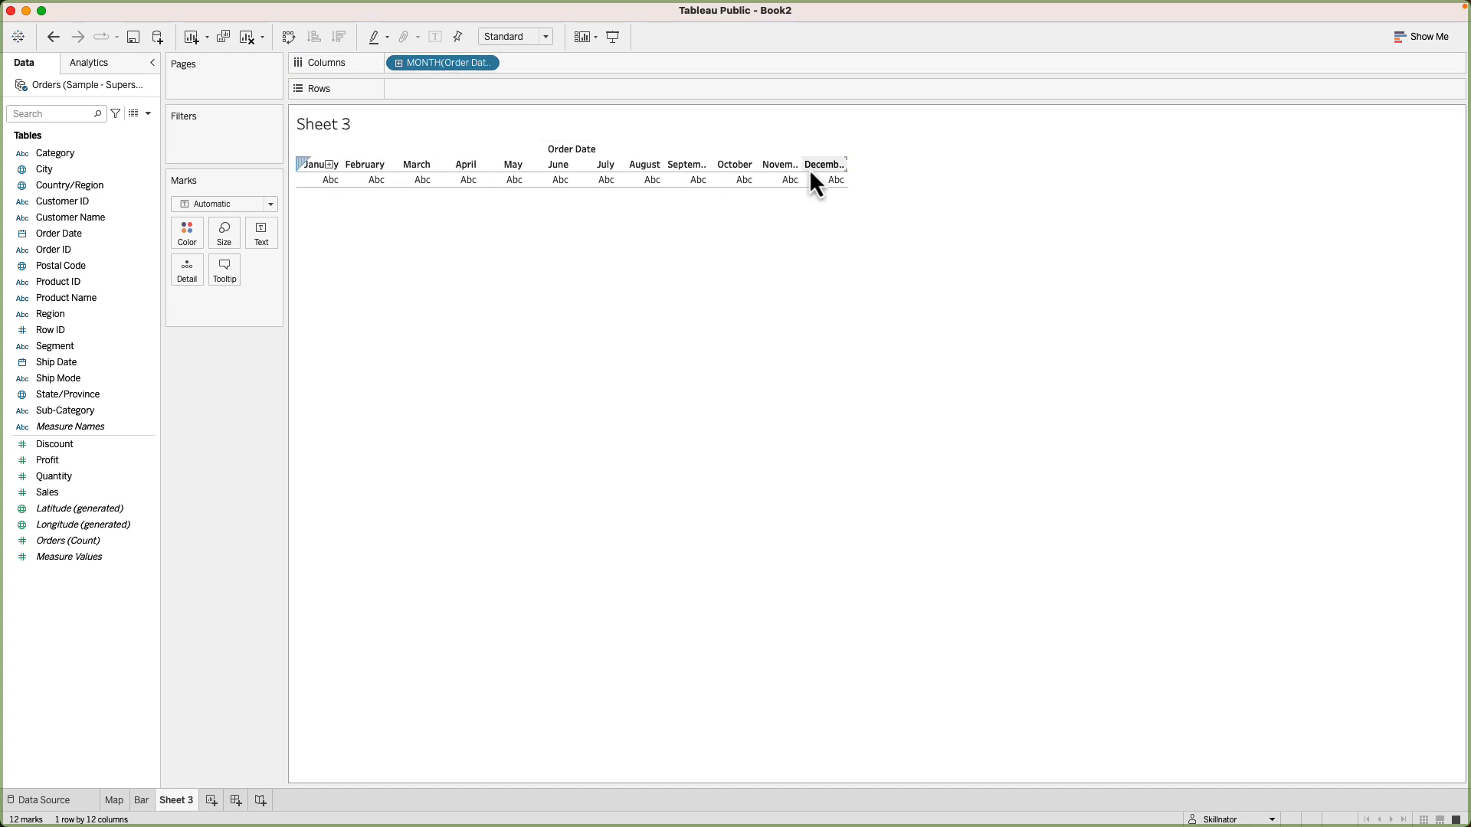
- Plot the sum of Sales on the rows with the mark type set to Line
double_click(77, 493)
click(222, 203)
click(229, 253)
drag(230, 299, 426, 91)
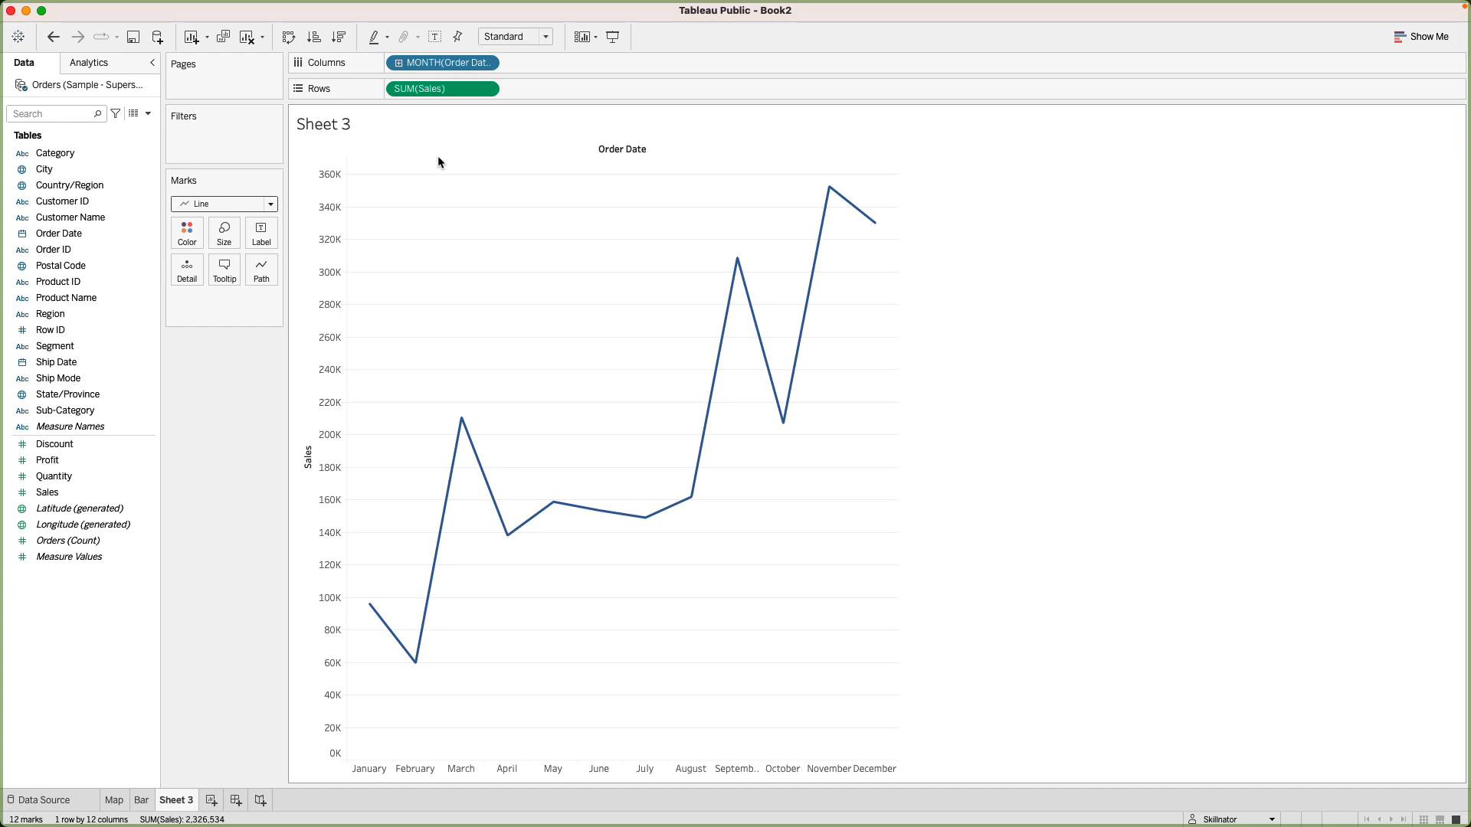
- Color the lines by year of Order Date, assigning red to 2022 and gray to 2019, 2020 and 2021
drag(61, 234, 195, 245)
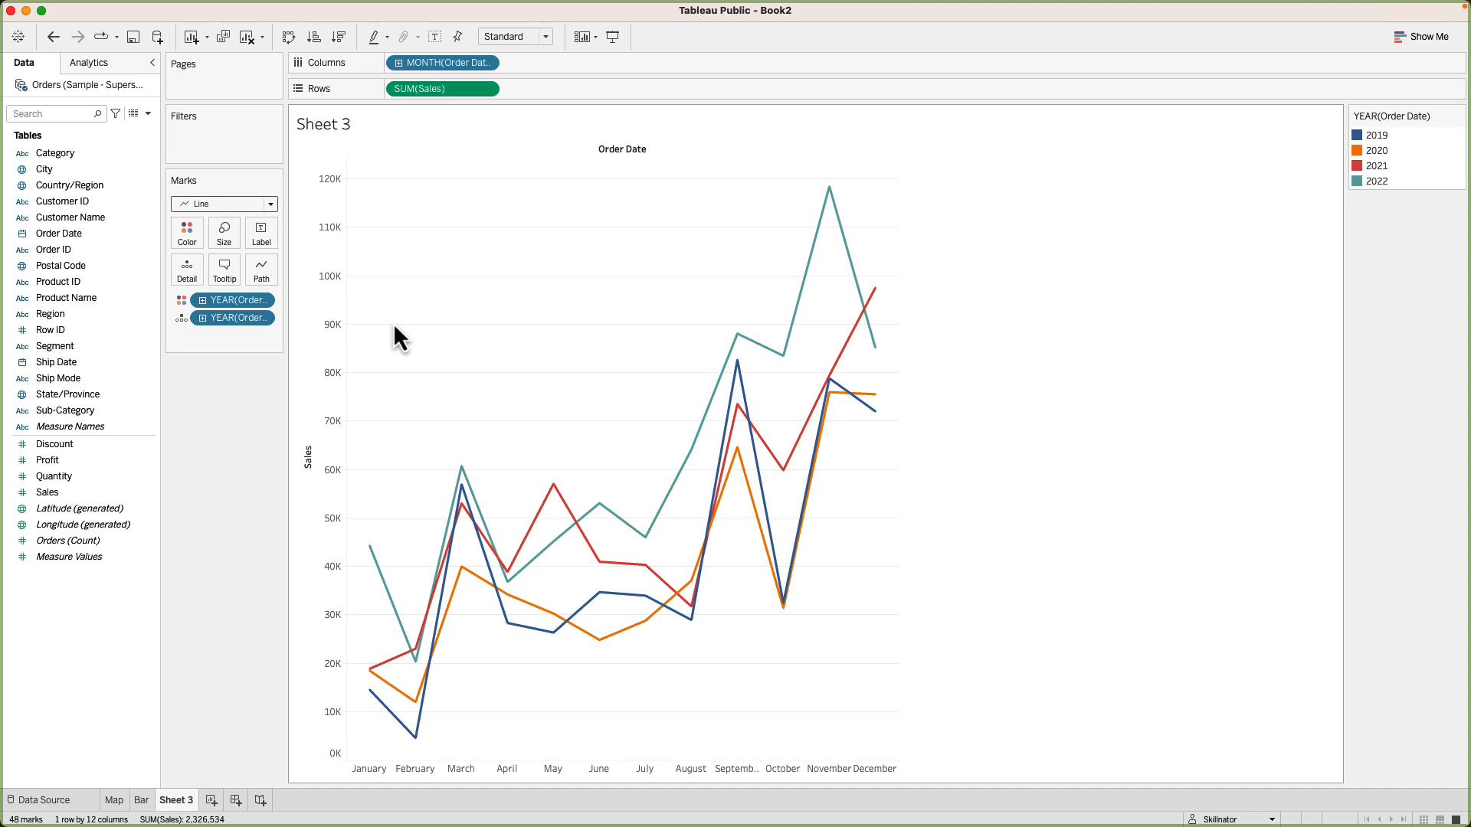
double_click(1380, 136)
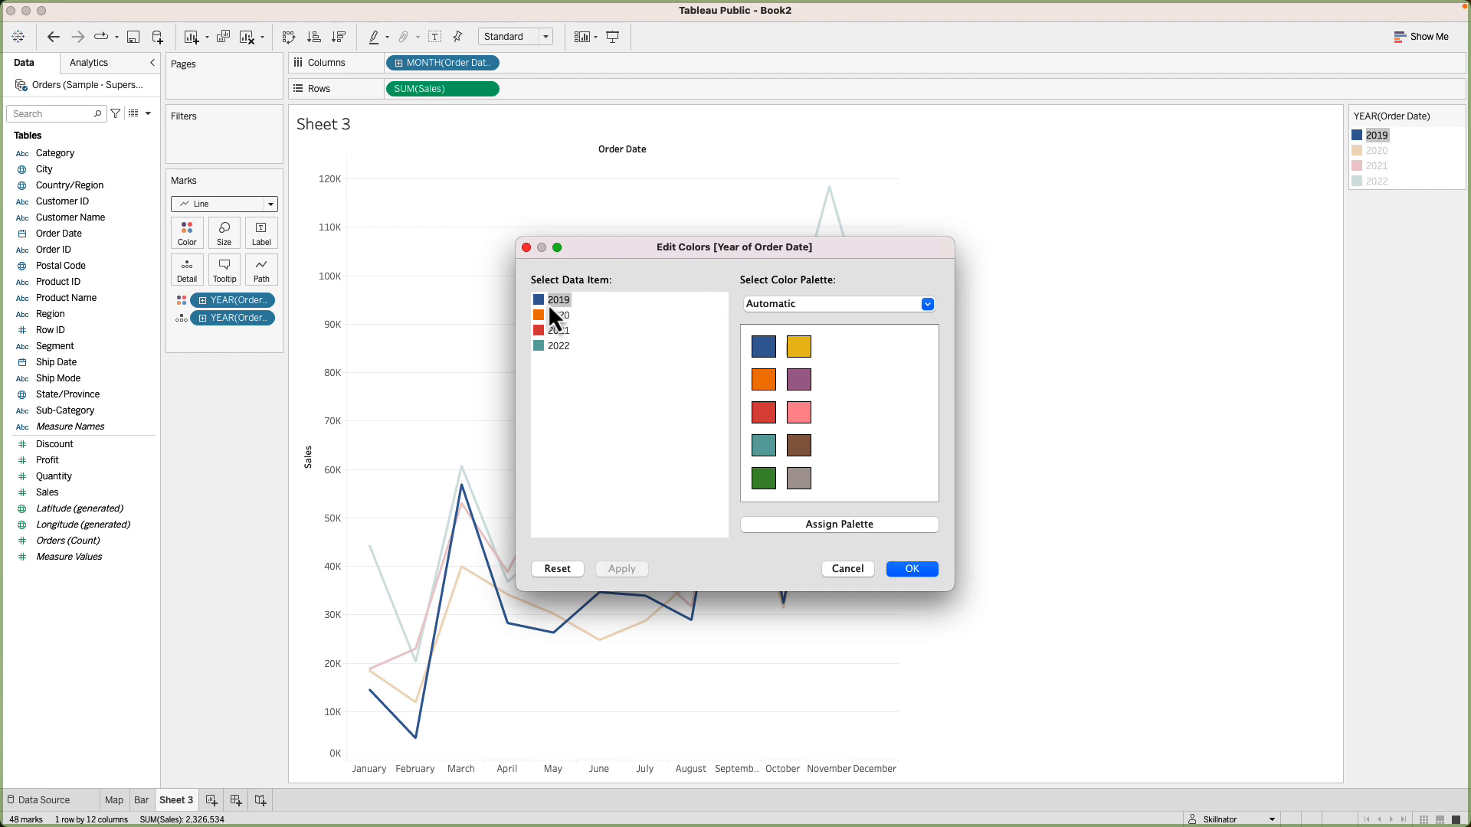
click(552, 349)
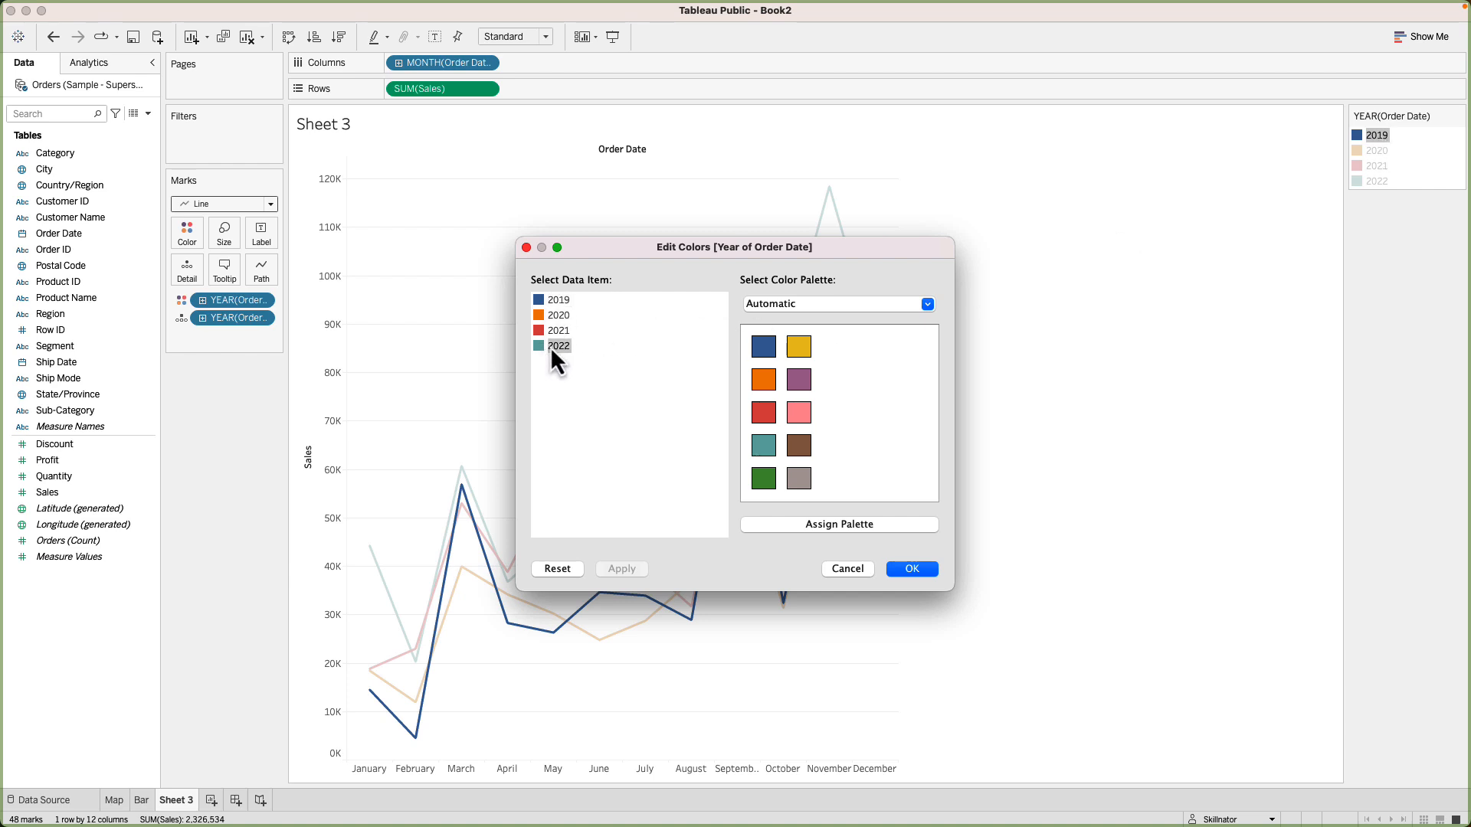
click(772, 420)
click(798, 476)
click(539, 315)
click(798, 477)
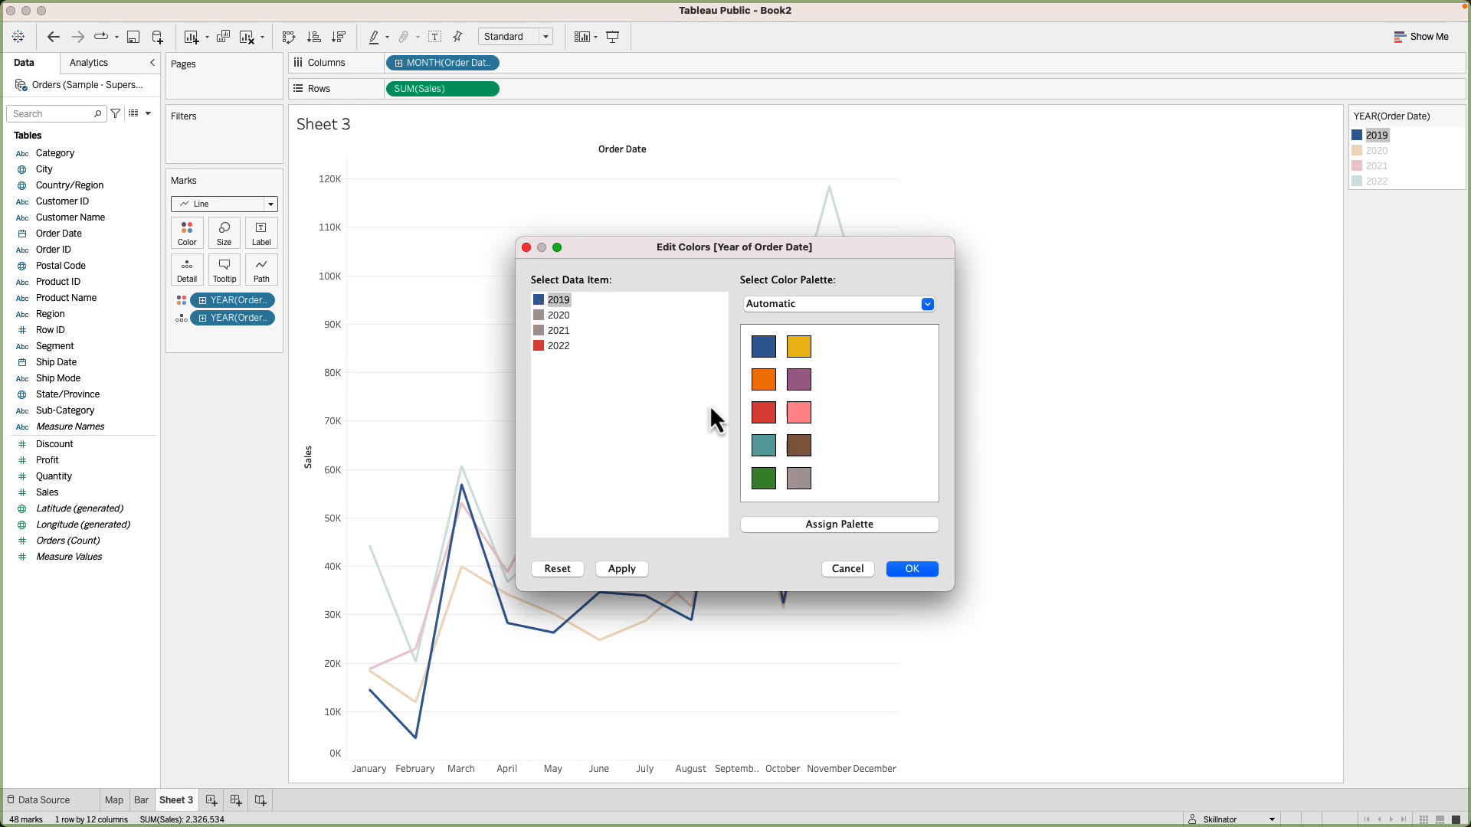
click(798, 484)
click(905, 568)
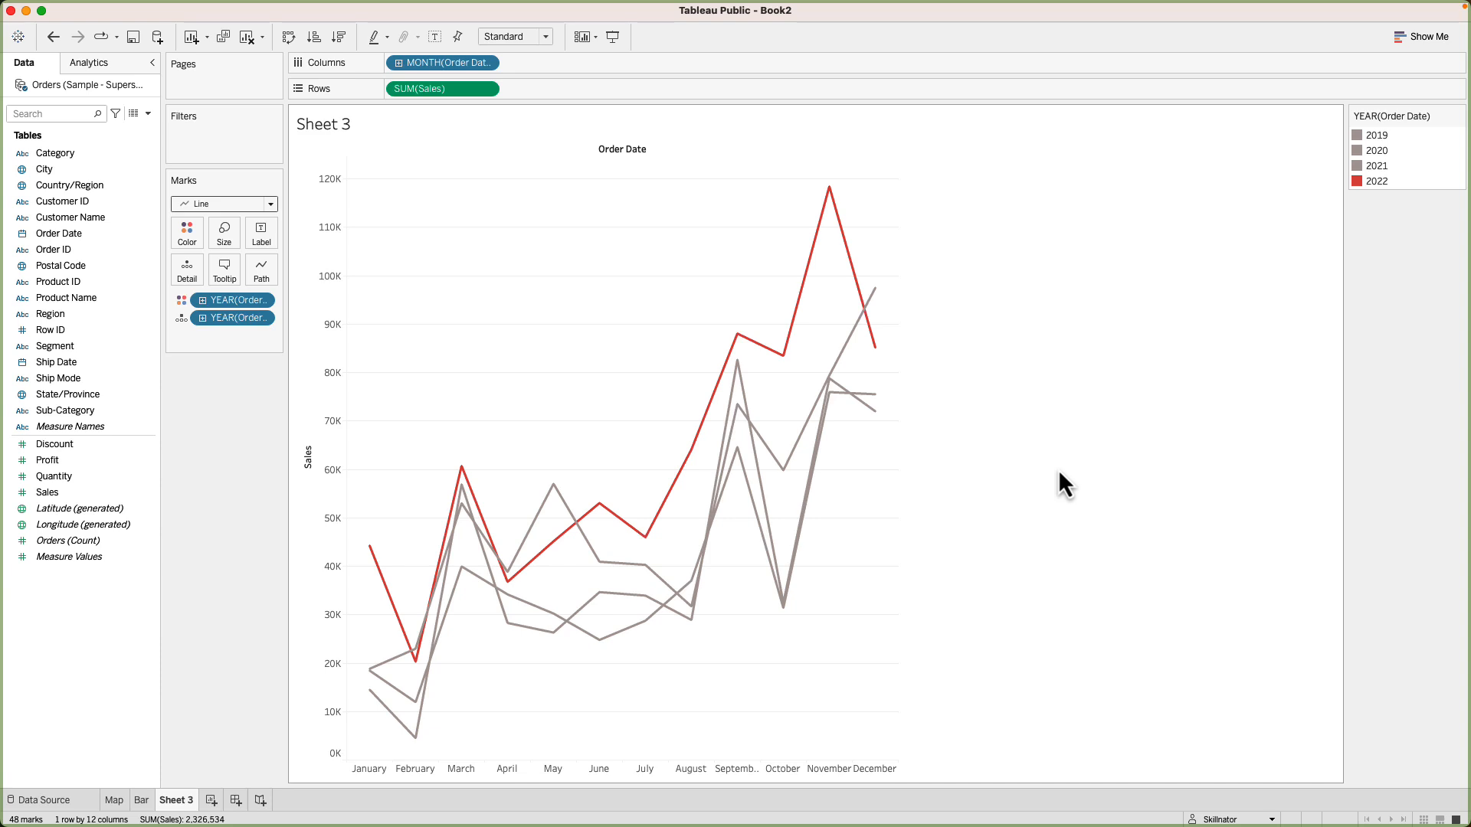
- Change the 2019, 2020 and 2021 line colors to a much lighter gray
double_click(1368, 138)
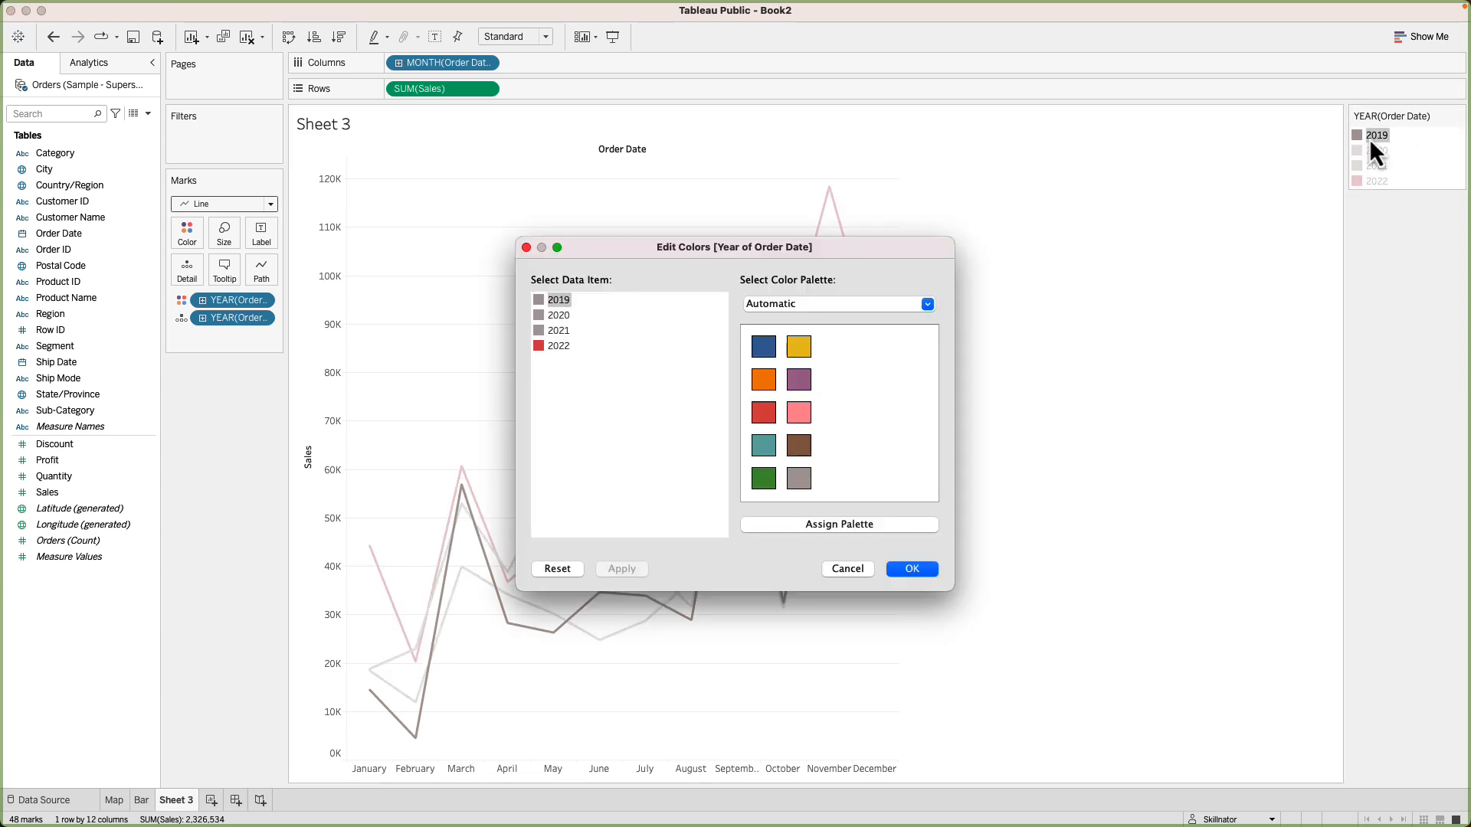
double_click(559, 300)
drag(778, 550, 764, 551)
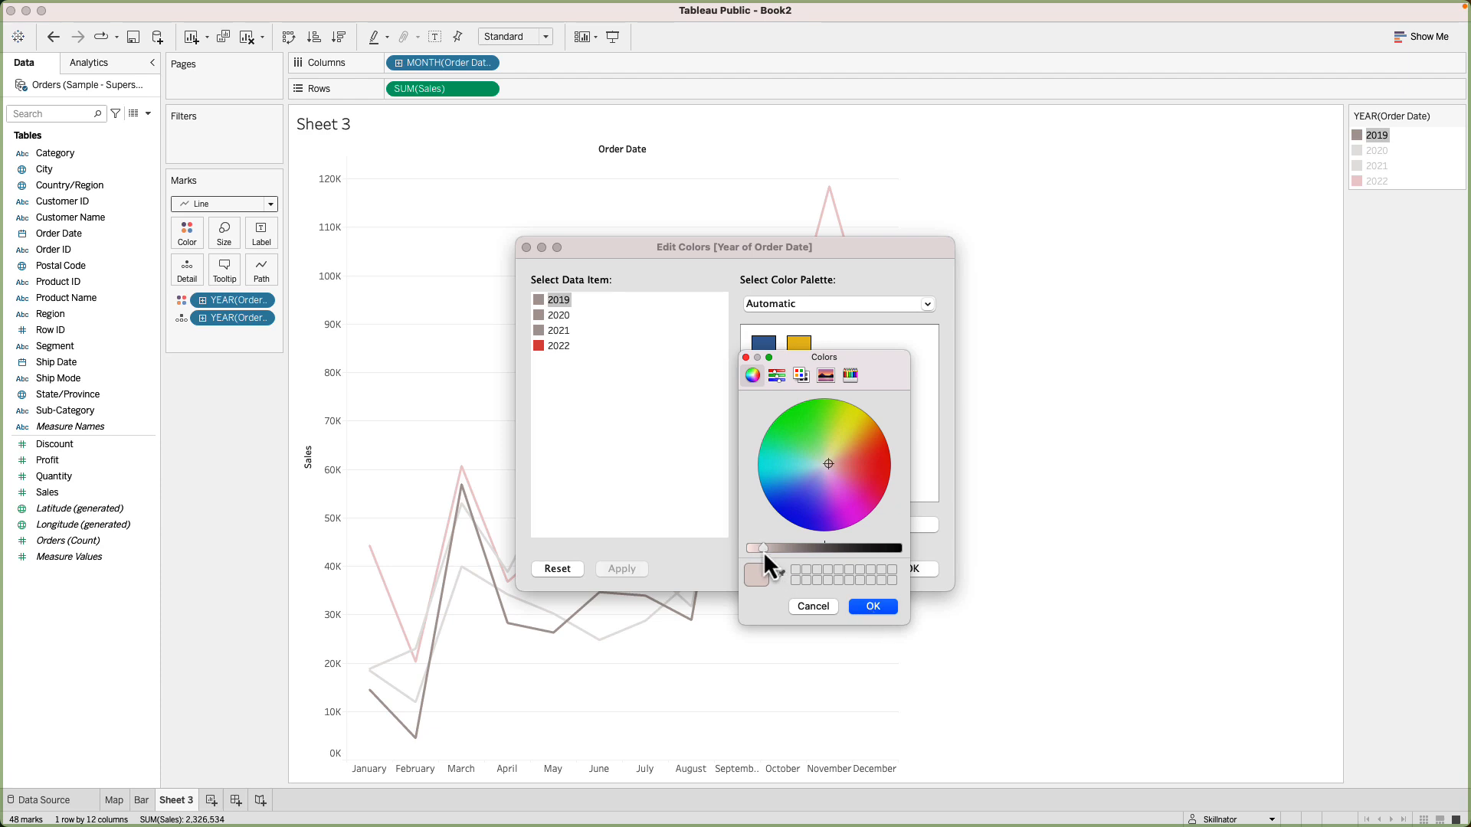
click(779, 575)
click(537, 301)
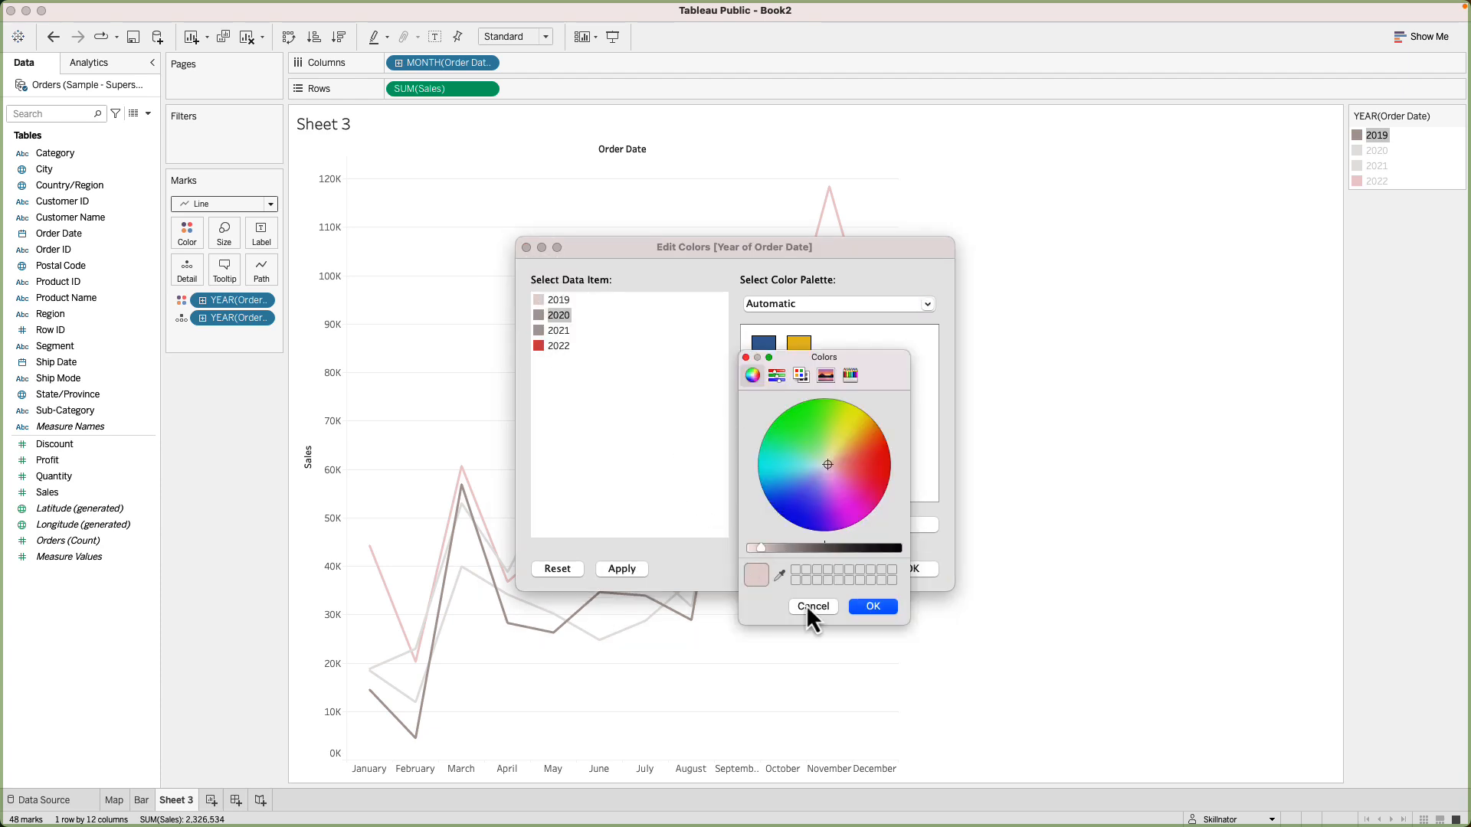
click(780, 574)
click(540, 331)
click(873, 606)
double_click(558, 330)
click(871, 606)
click(911, 568)
mouse_move(705, 506)
mouse_move(599, 515)
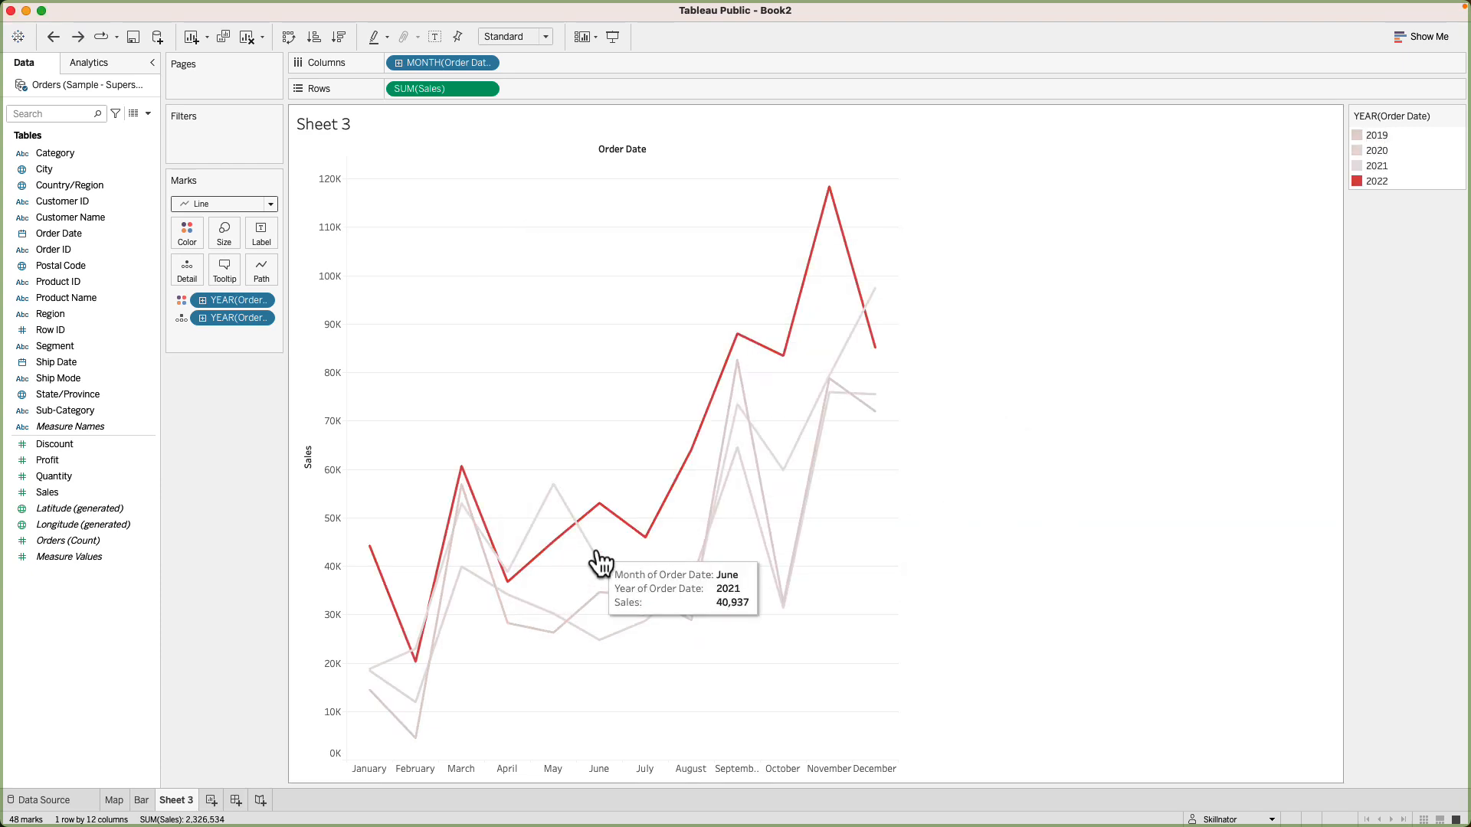
- Sort the year of Order Date used for the line colors in descending order
click(270, 299)
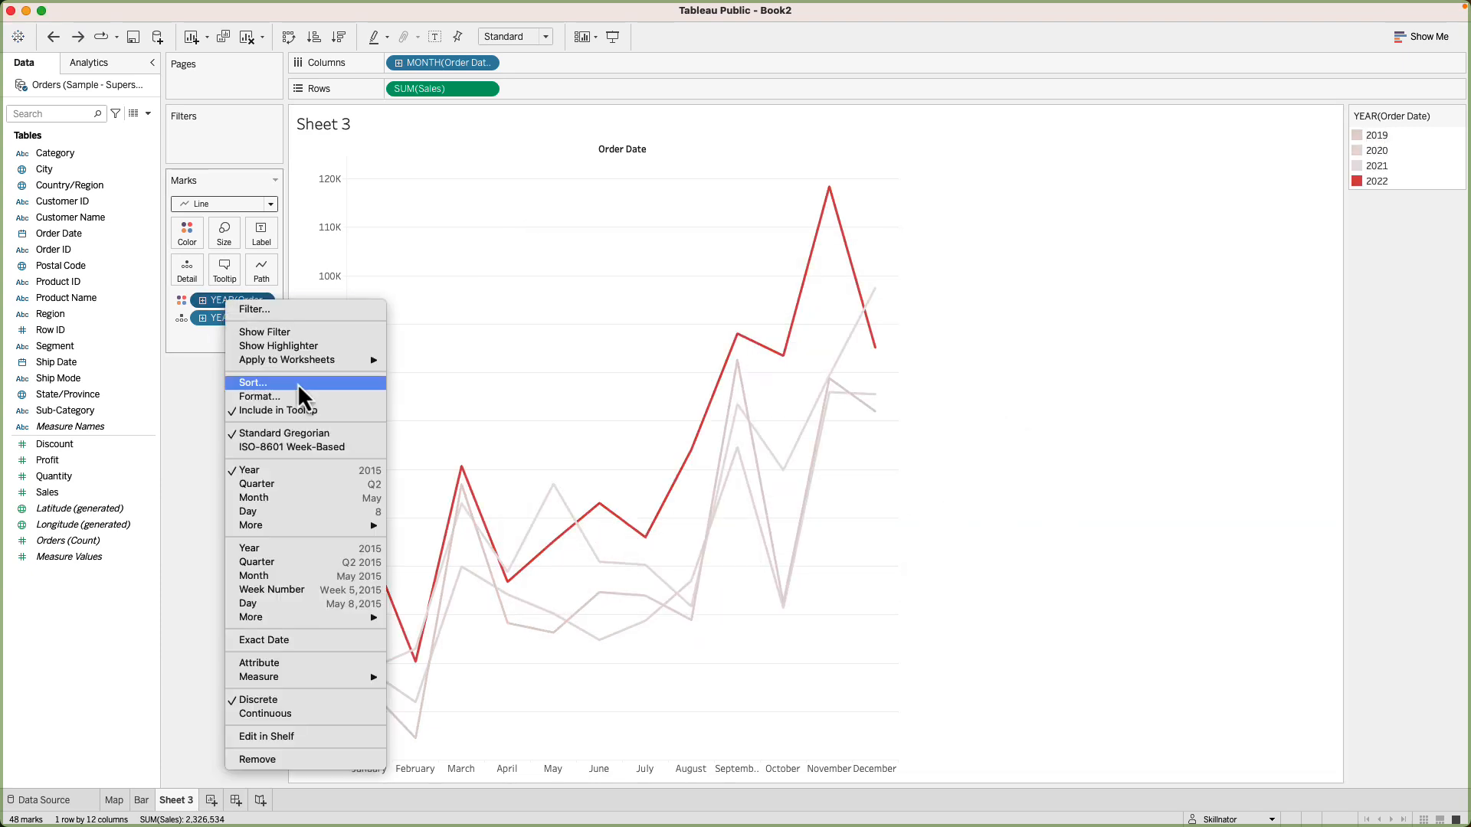
click(305, 385)
click(645, 462)
click(897, 533)
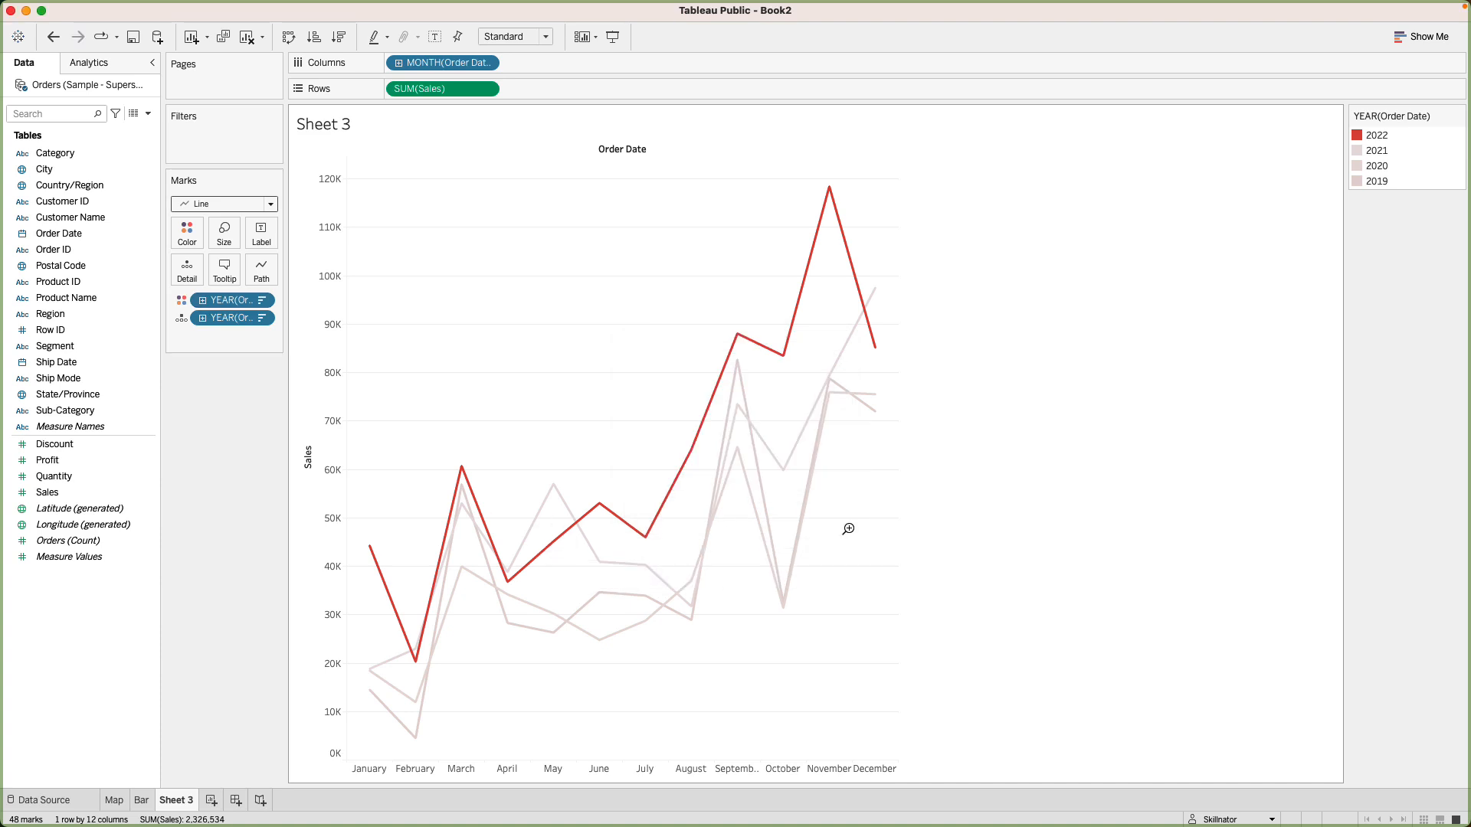
- Add a worksheet and build a text table of Sales with all Customer Name members as rows and year of Order Date as columns
click(212, 800)
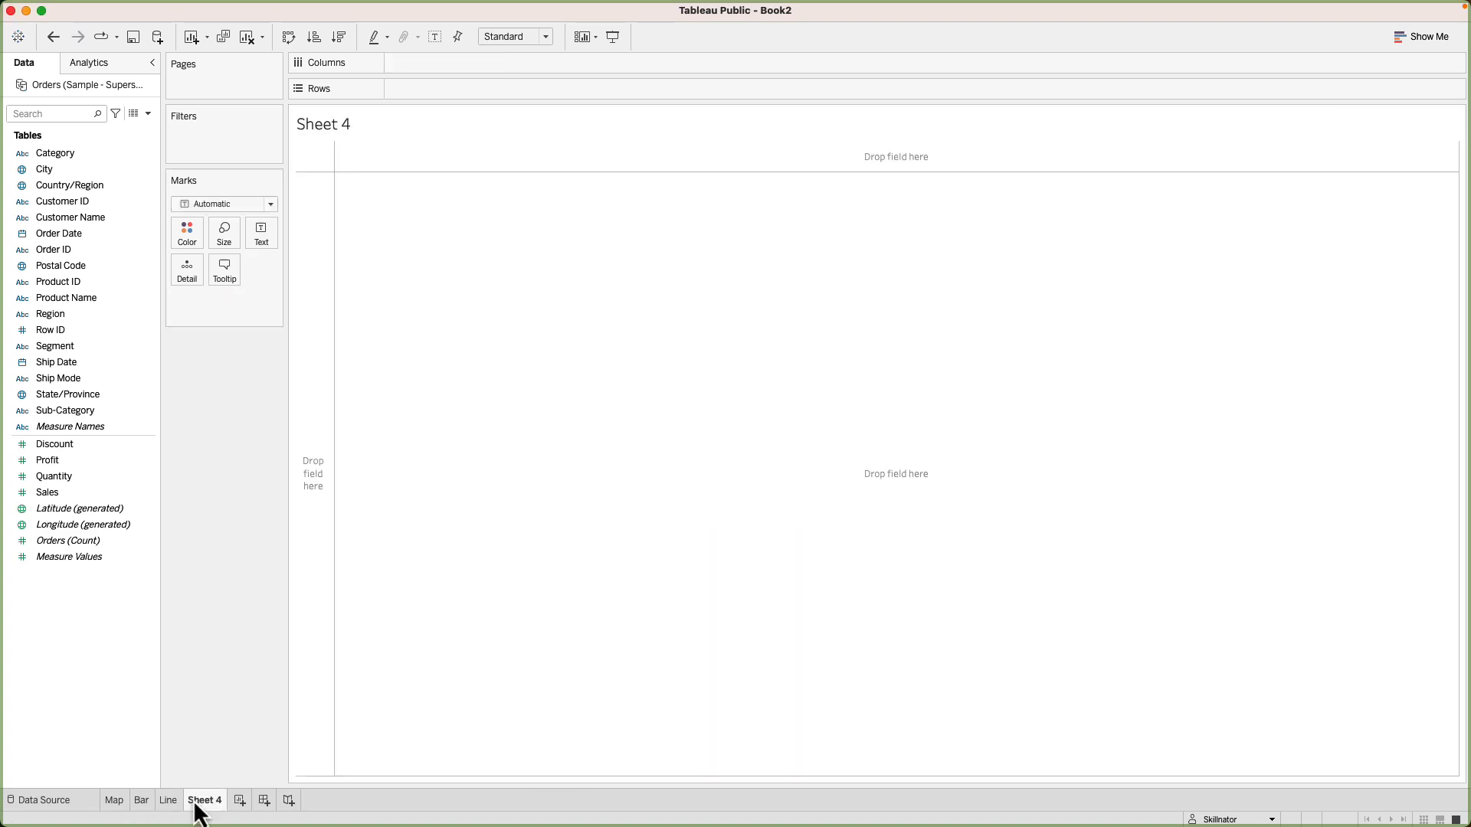
drag(101, 222, 460, 95)
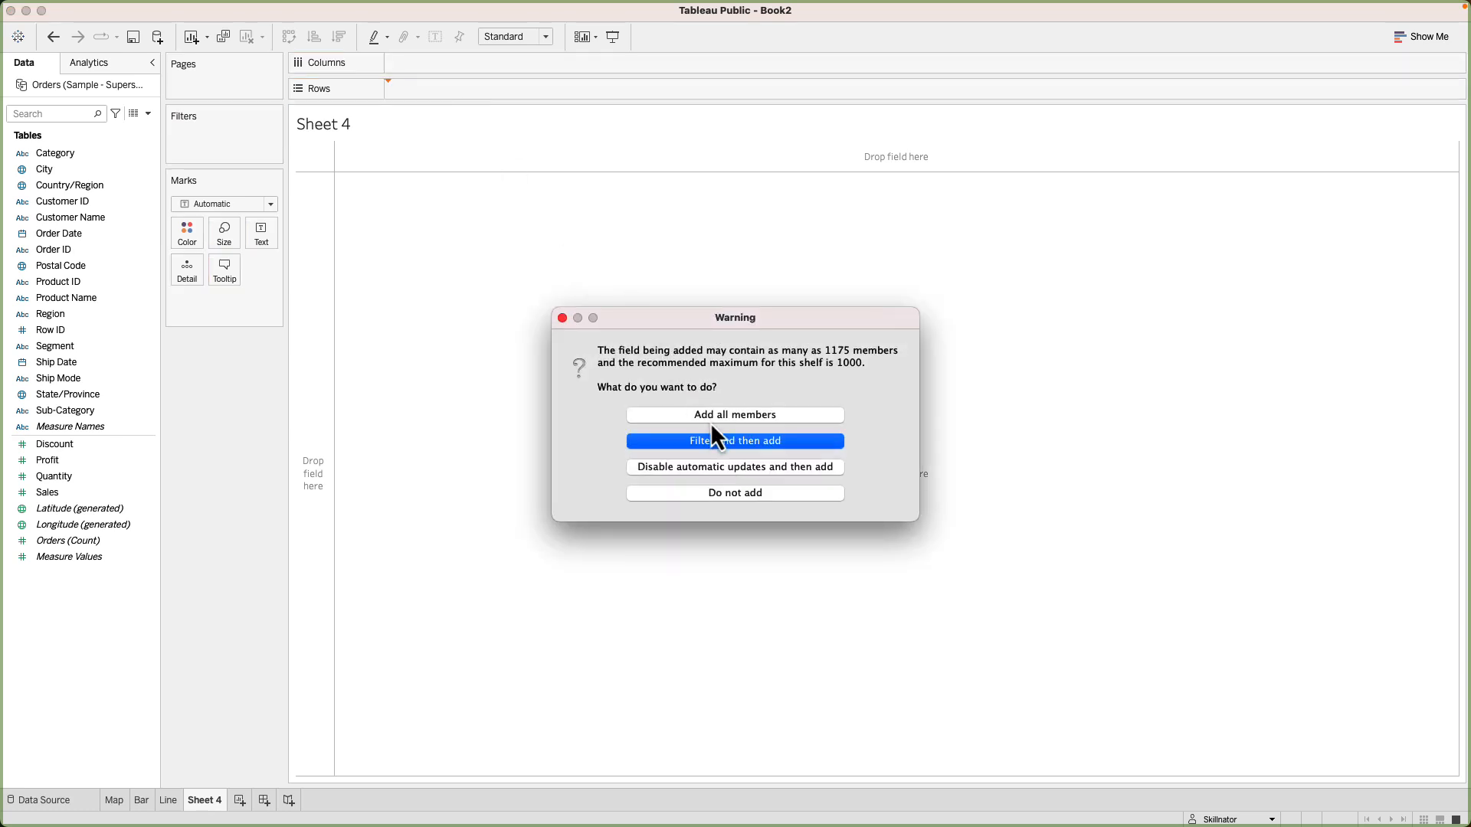
click(714, 417)
drag(75, 236, 435, 70)
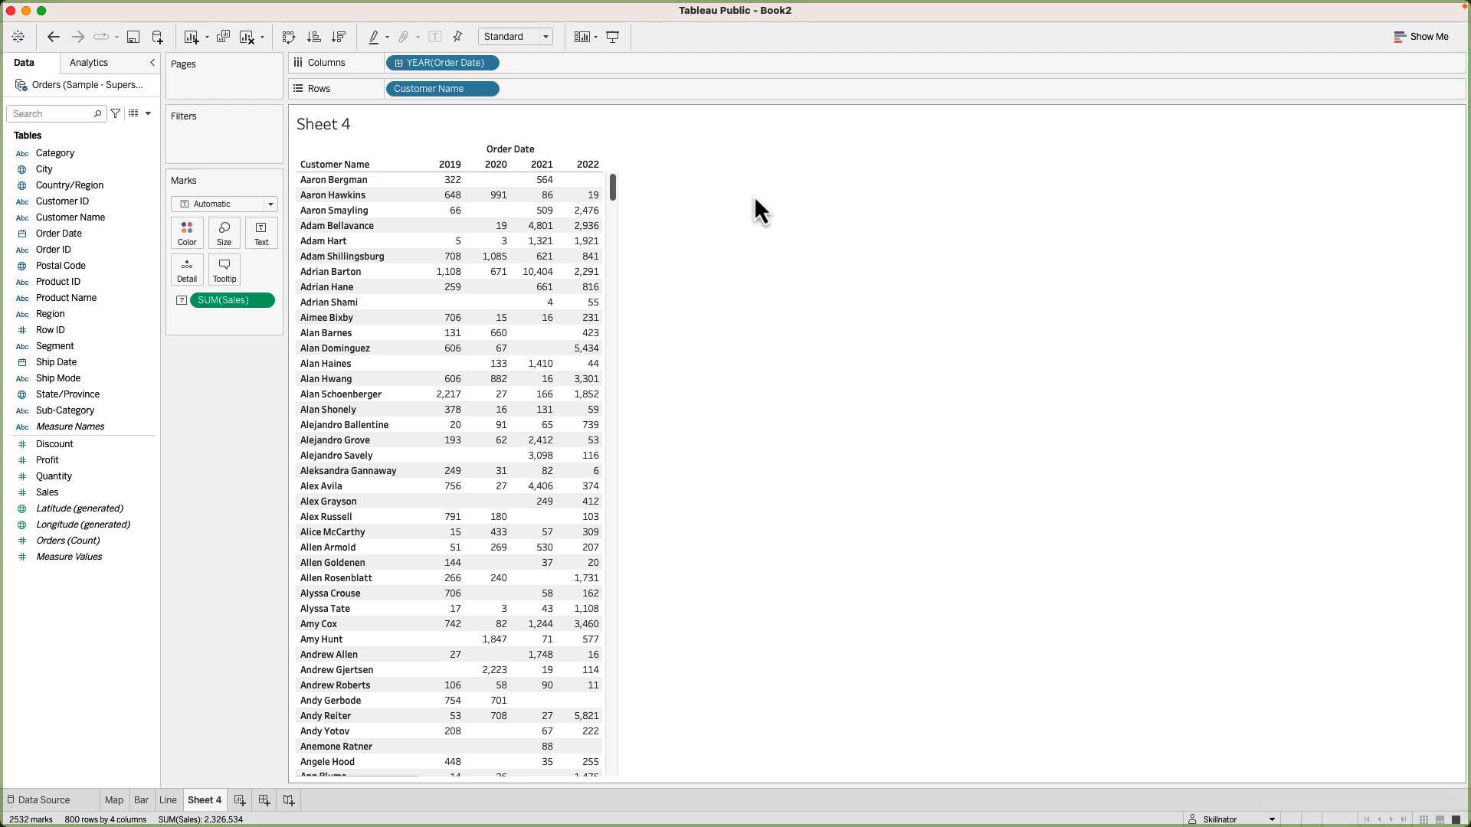
- Sort Customer Name in descending order by the field Sales, aggregated as Sum
right_click(461, 92)
click(490, 164)
click(706, 402)
click(702, 439)
click(679, 460)
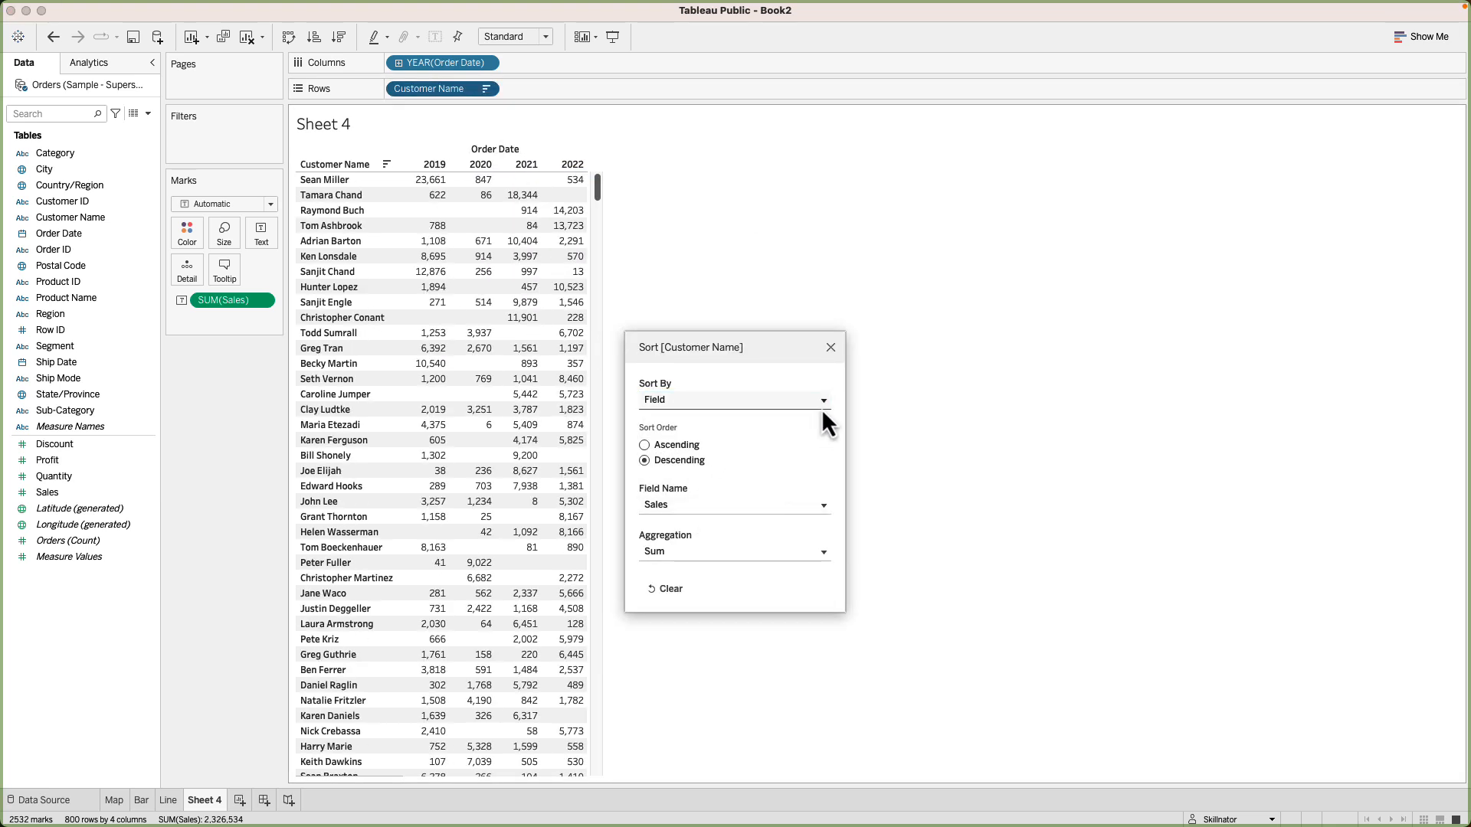
click(831, 347)
- Add row grand totals to the customer sales table and look through its customer rows
click(390, 9)
mouse_move(429, 167)
click(644, 170)
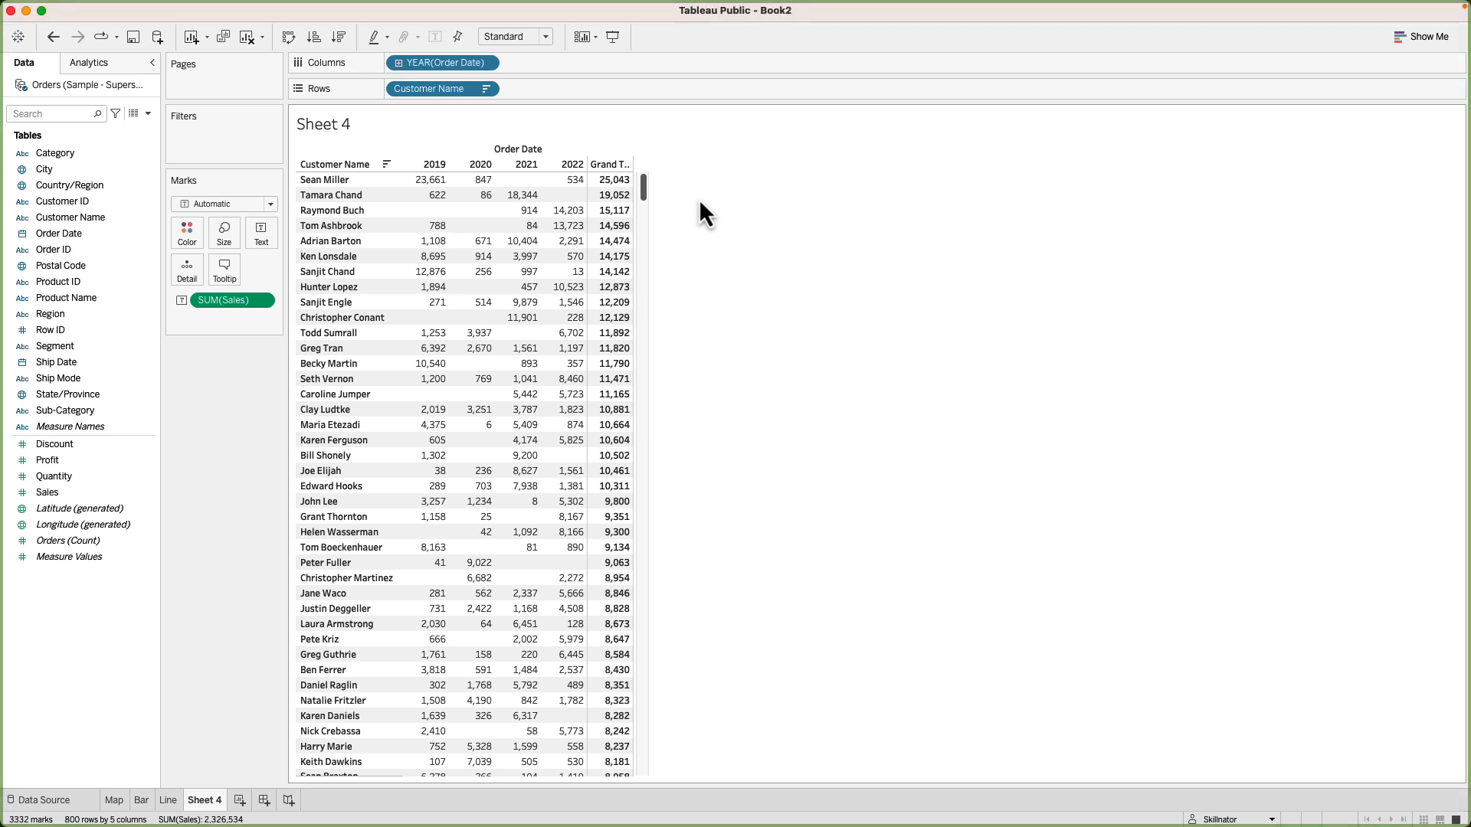
scroll(361, 315, down, 10)
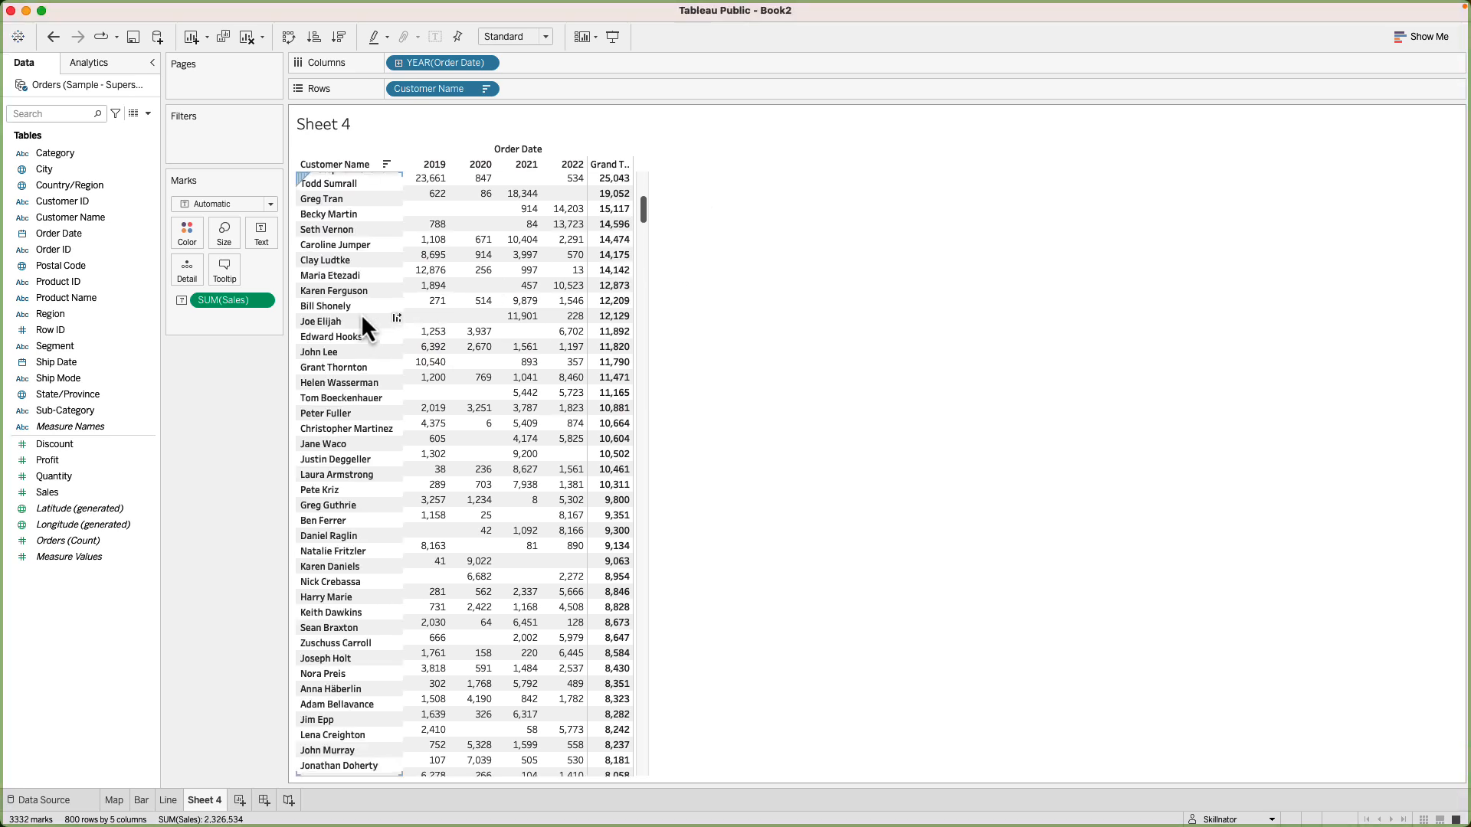
scroll(361, 314, up, 10)
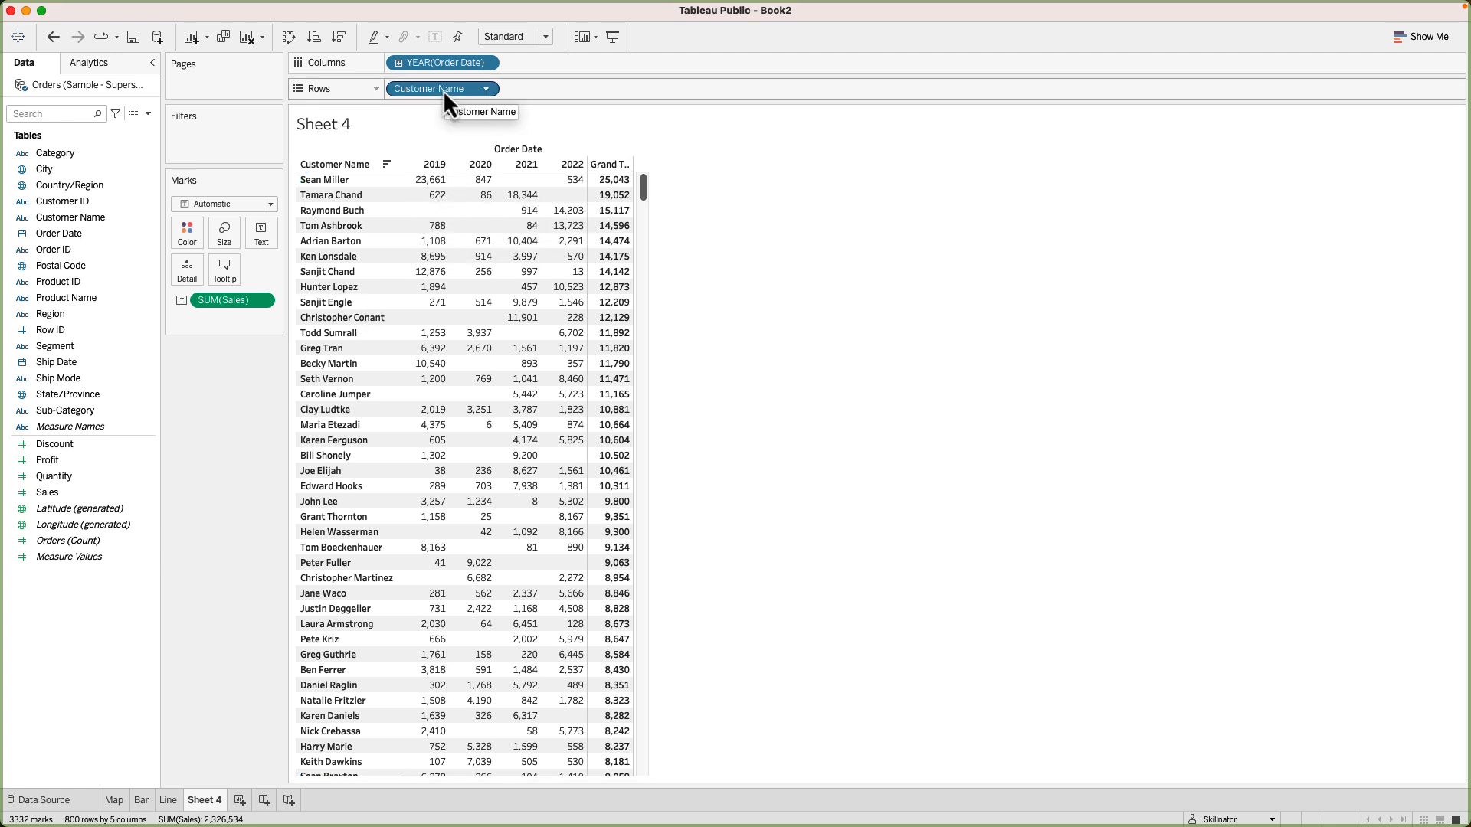
- Filter Customer Name to the top 10 by sum of Sales, keeping the field on the rows
drag(443, 89, 230, 140)
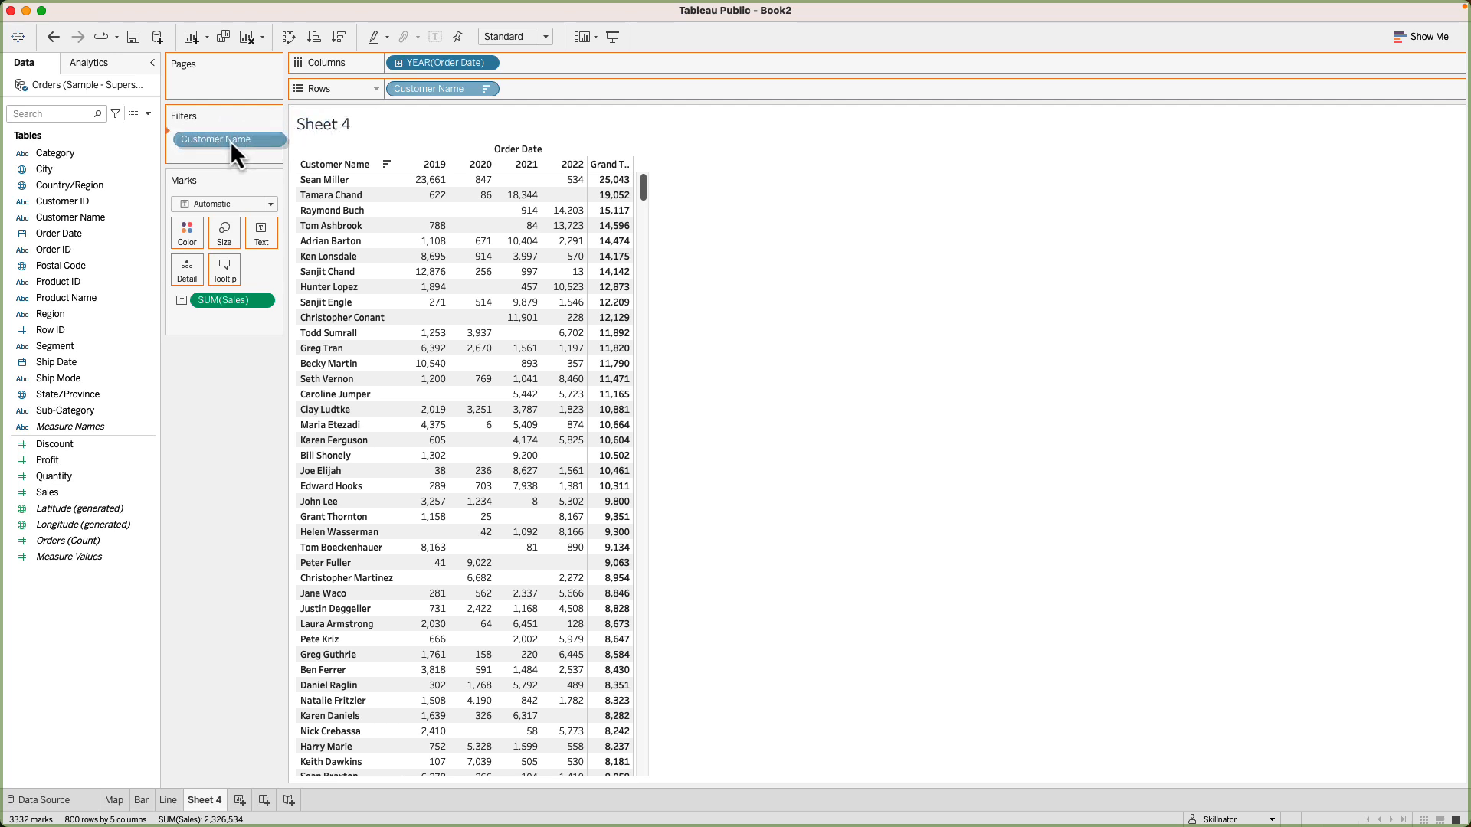
drag(230, 140, 227, 139)
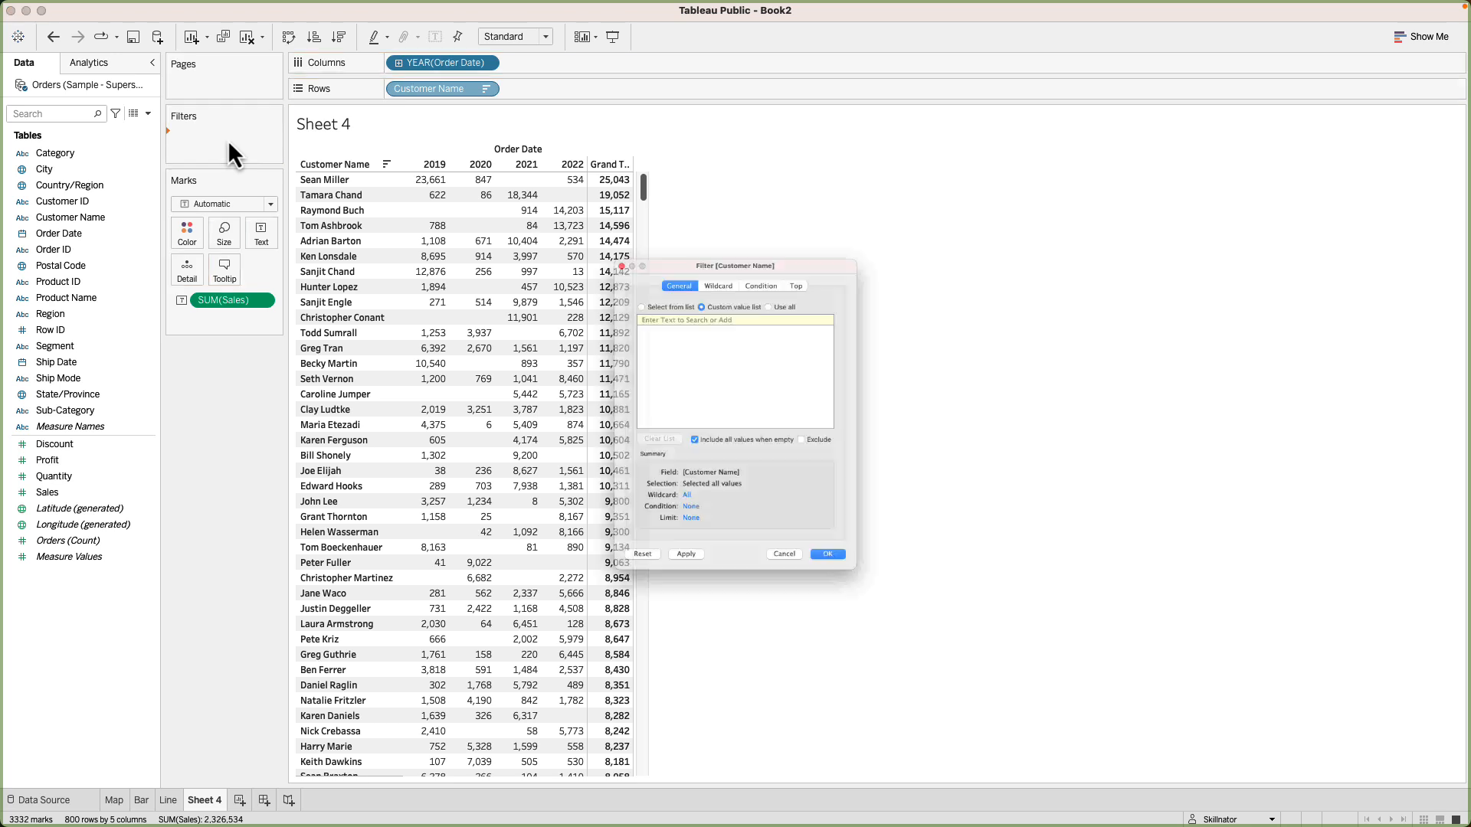
click(825, 226)
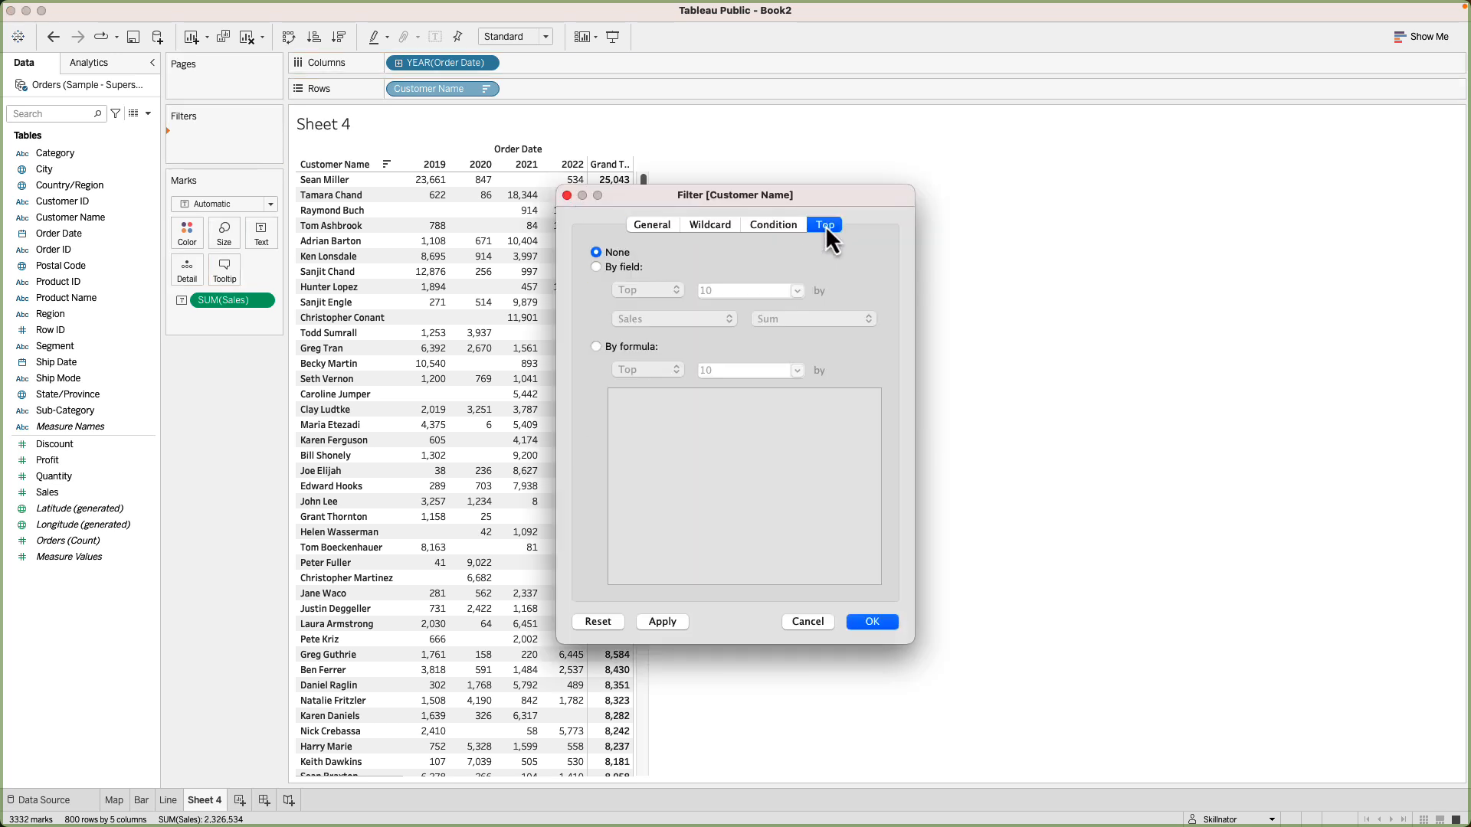
click(598, 267)
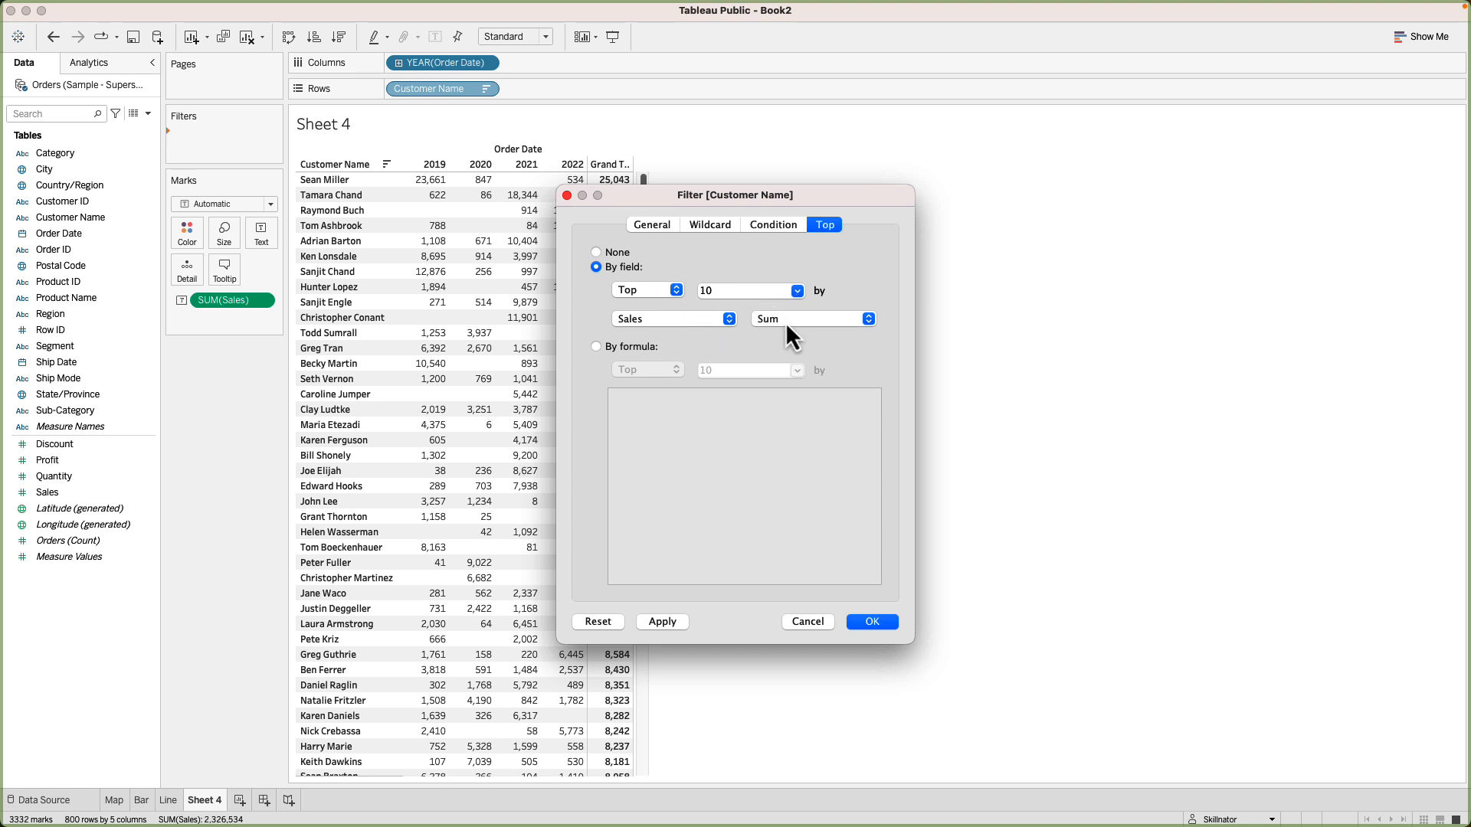
click(673, 626)
click(877, 627)
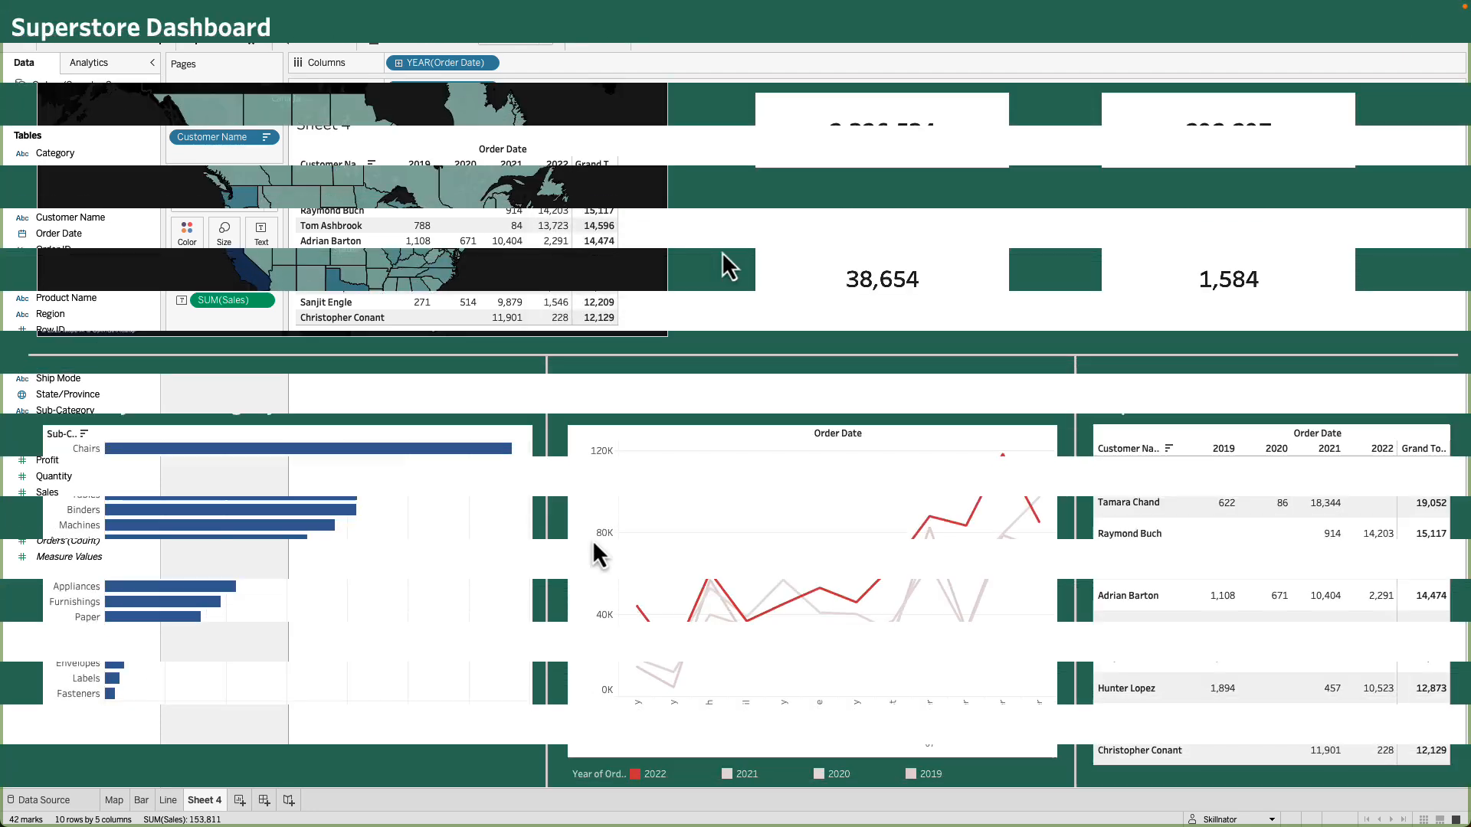
mouse_move(525, 233)
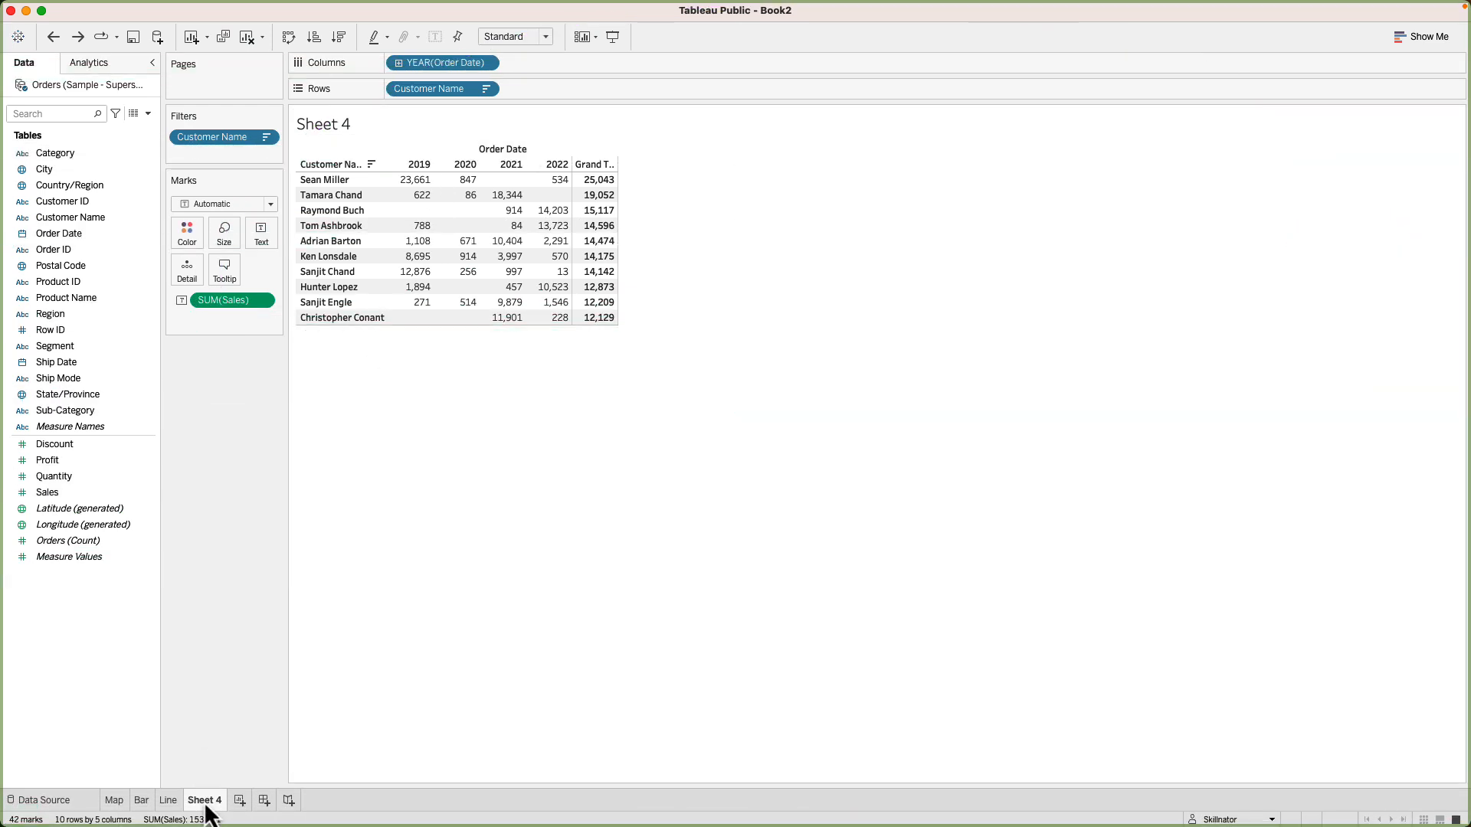
- Rename the customer table worksheet as Texttable
double_click(205, 800)
text(Textable)
key(Return)
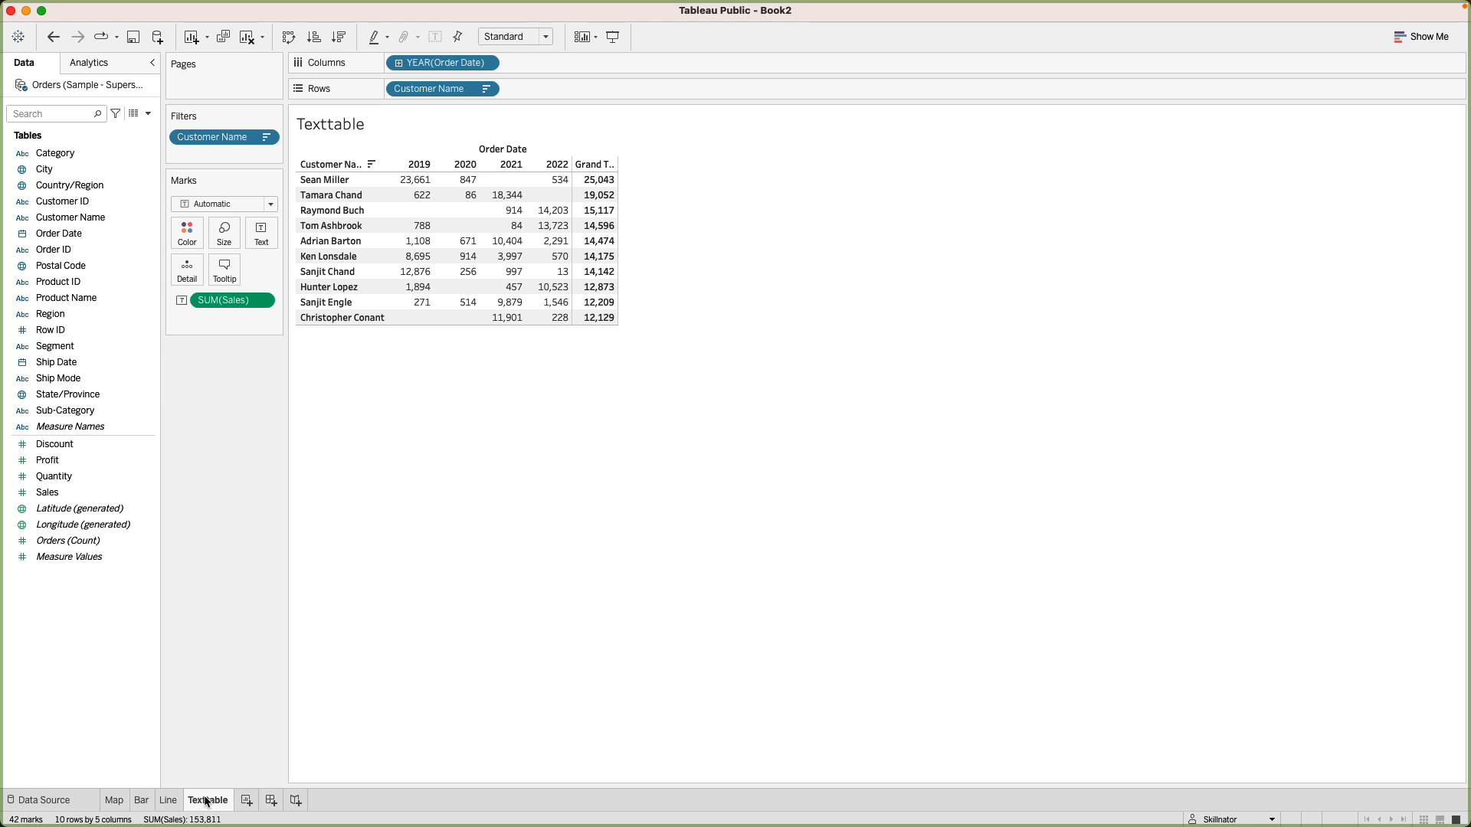
- Add another worksheet and name it Sales
click(255, 800)
double_click(254, 800)
text(Sales)
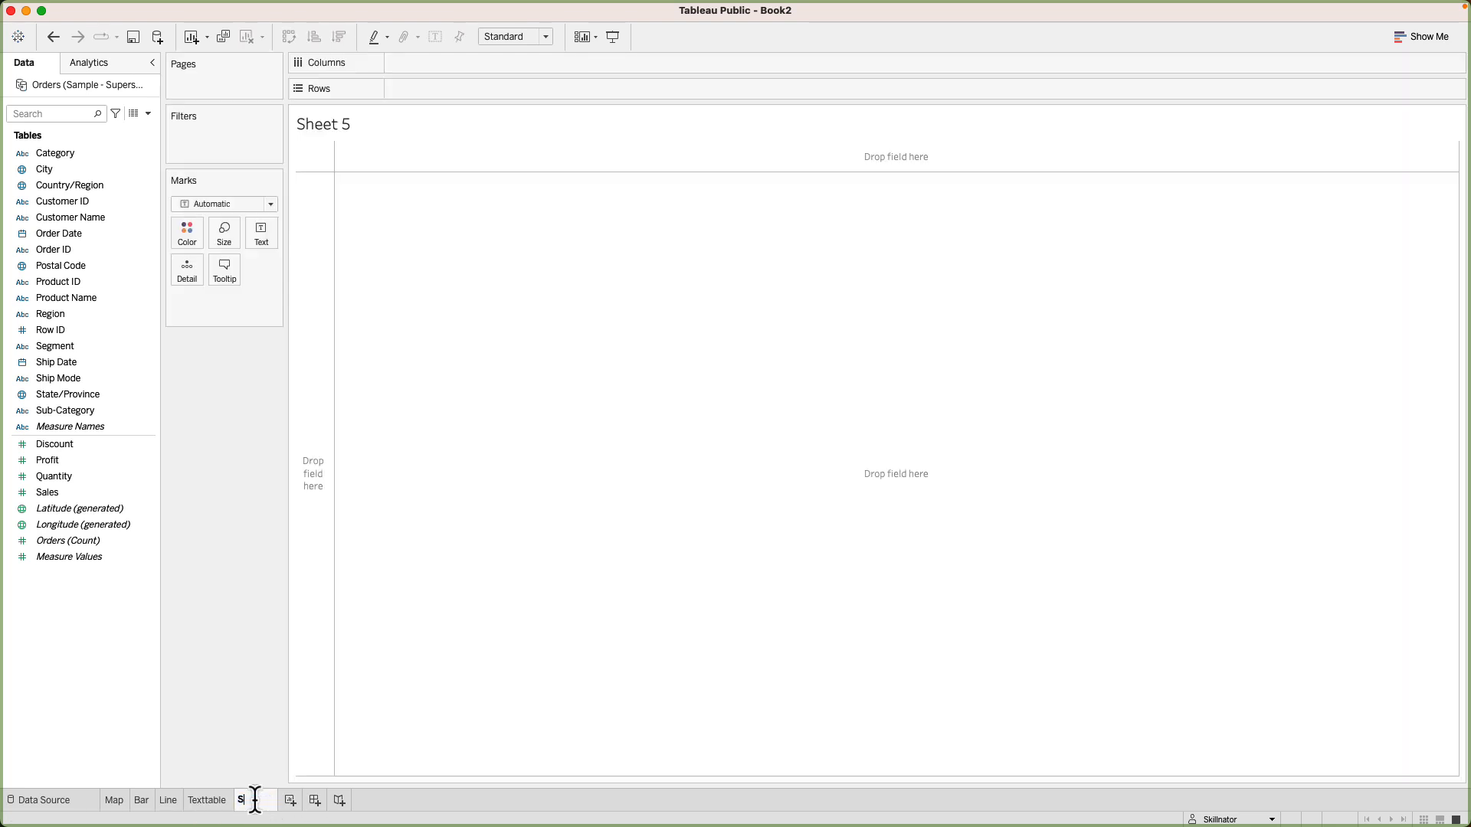
key(Return)
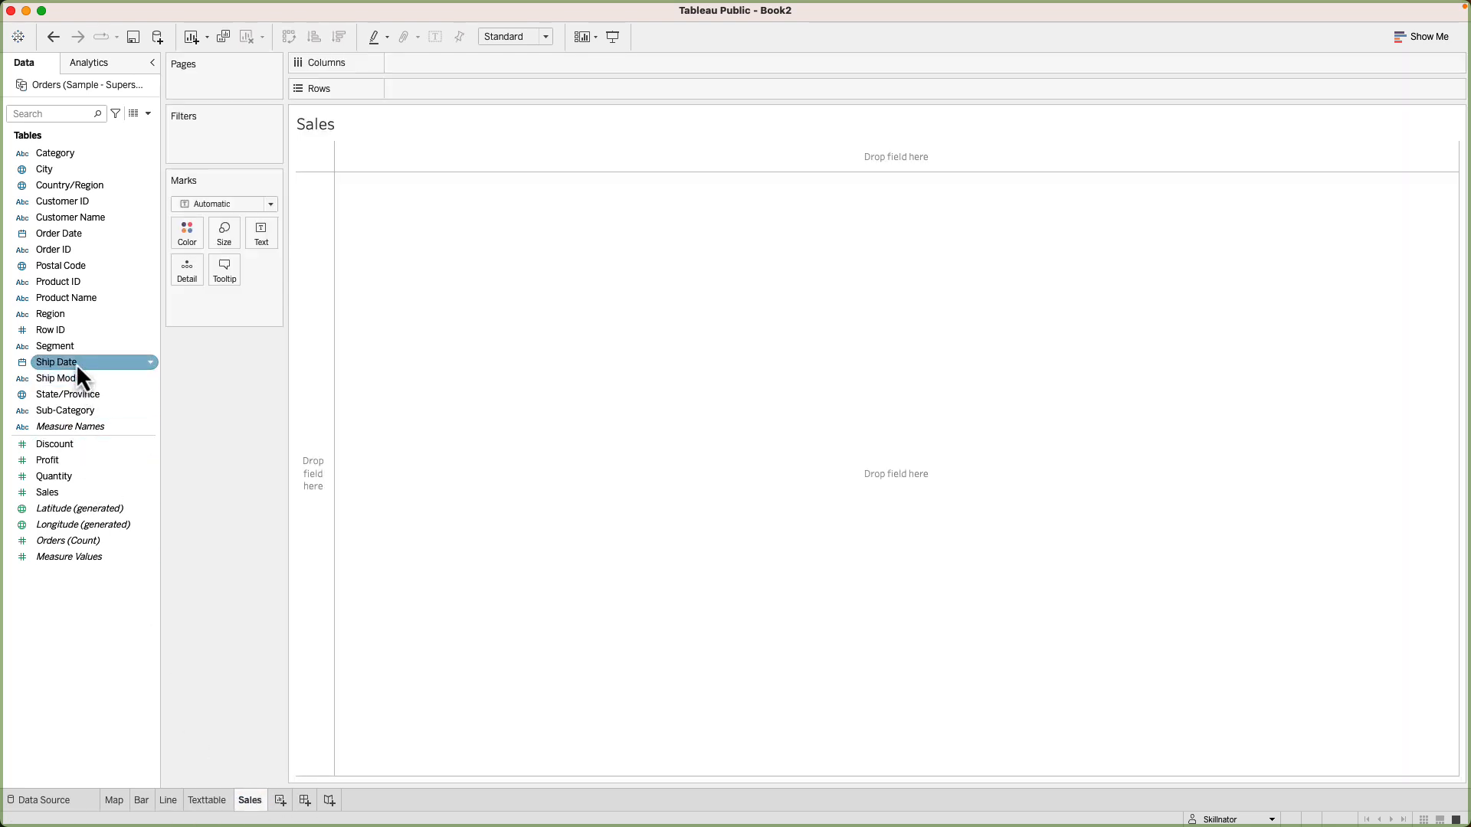
- Show the sum of Sales as a single text value and hide the worksheet title
double_click(76, 494)
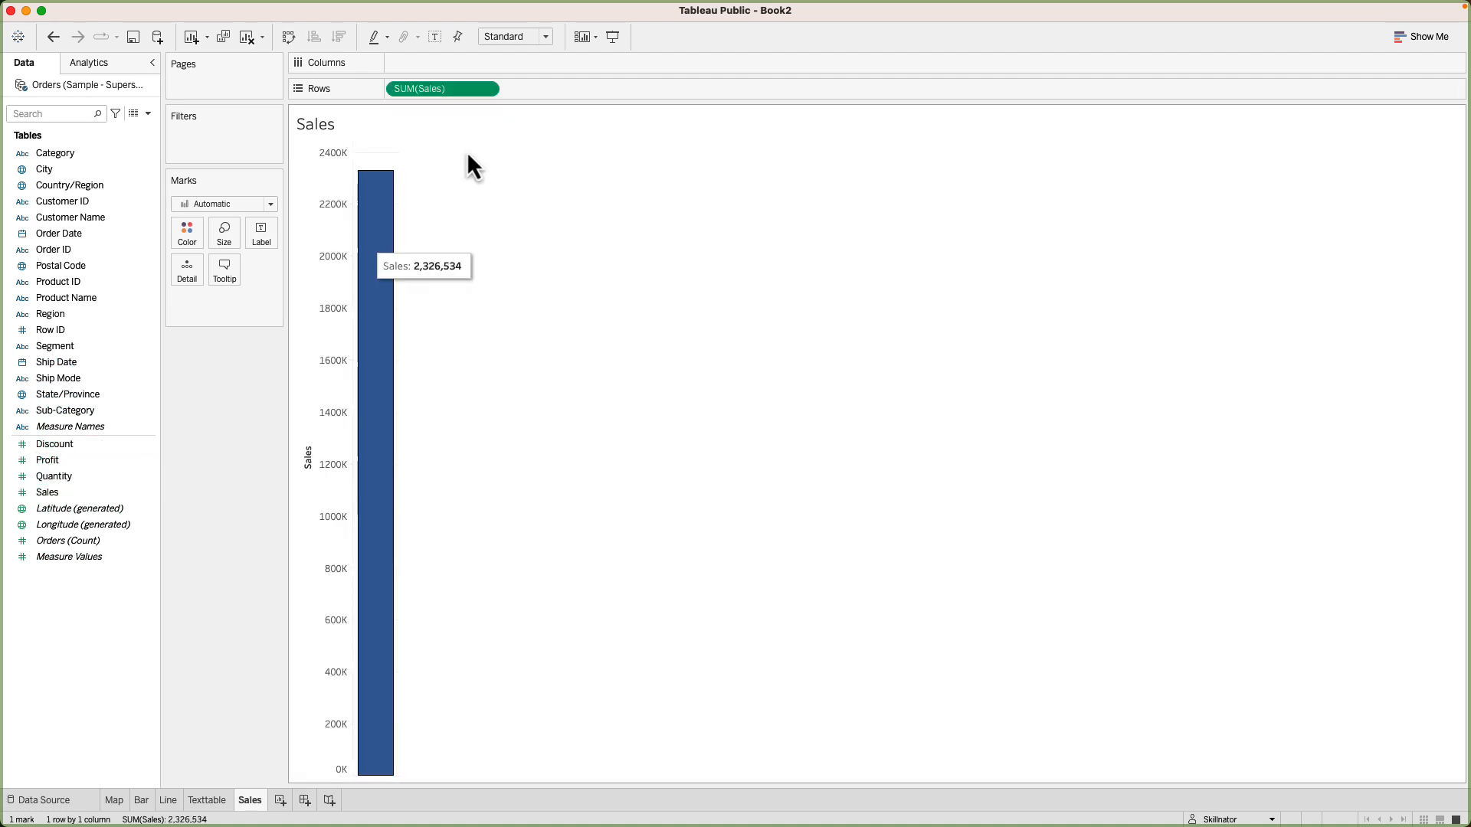
drag(442, 96, 263, 236)
mouse_move(338, 158)
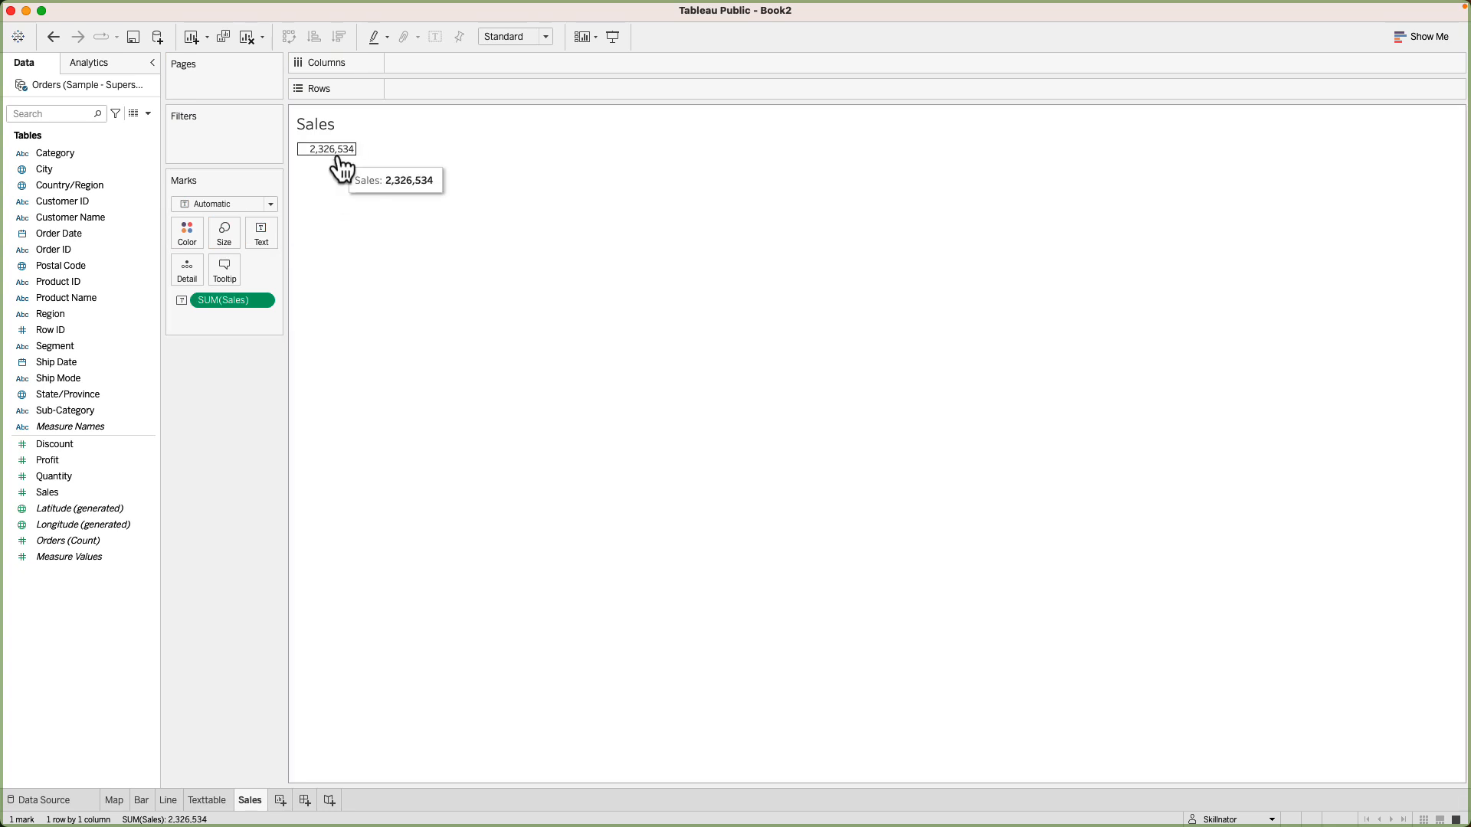
click(1452, 120)
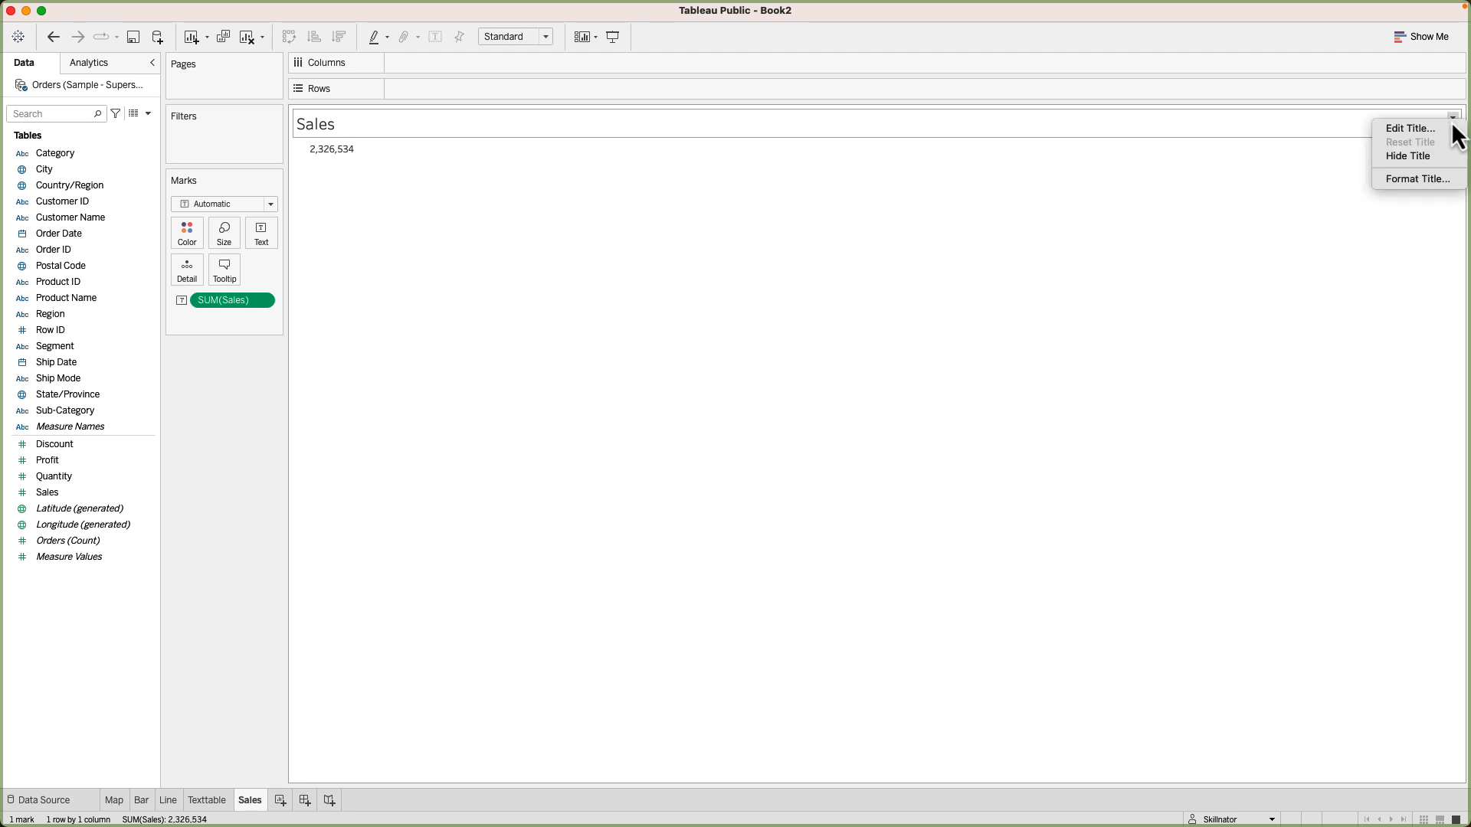
click(1432, 159)
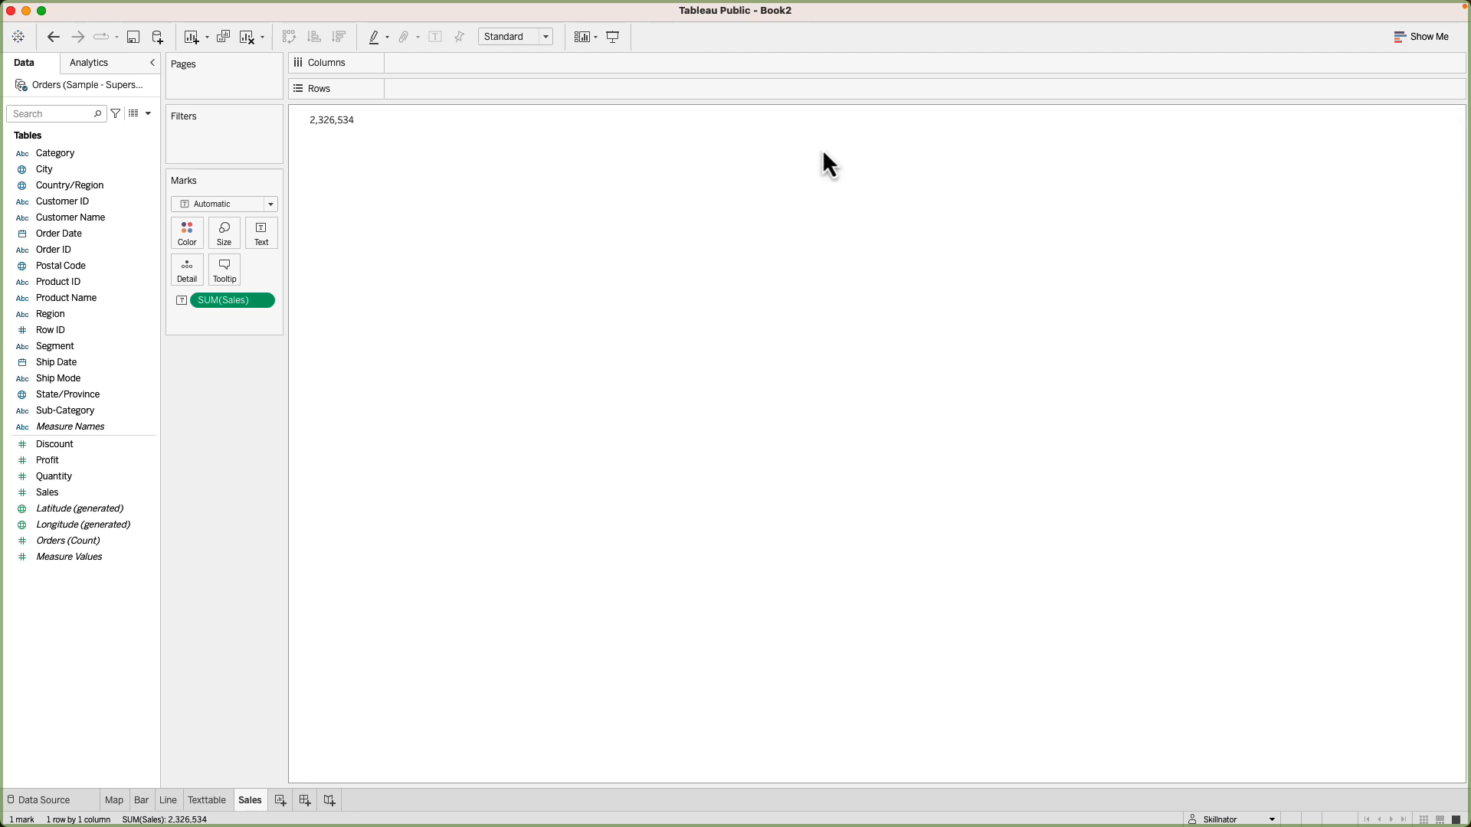
- Format the worksheet font of the Sales value as bold at size 22
right_click(343, 126)
click(382, 184)
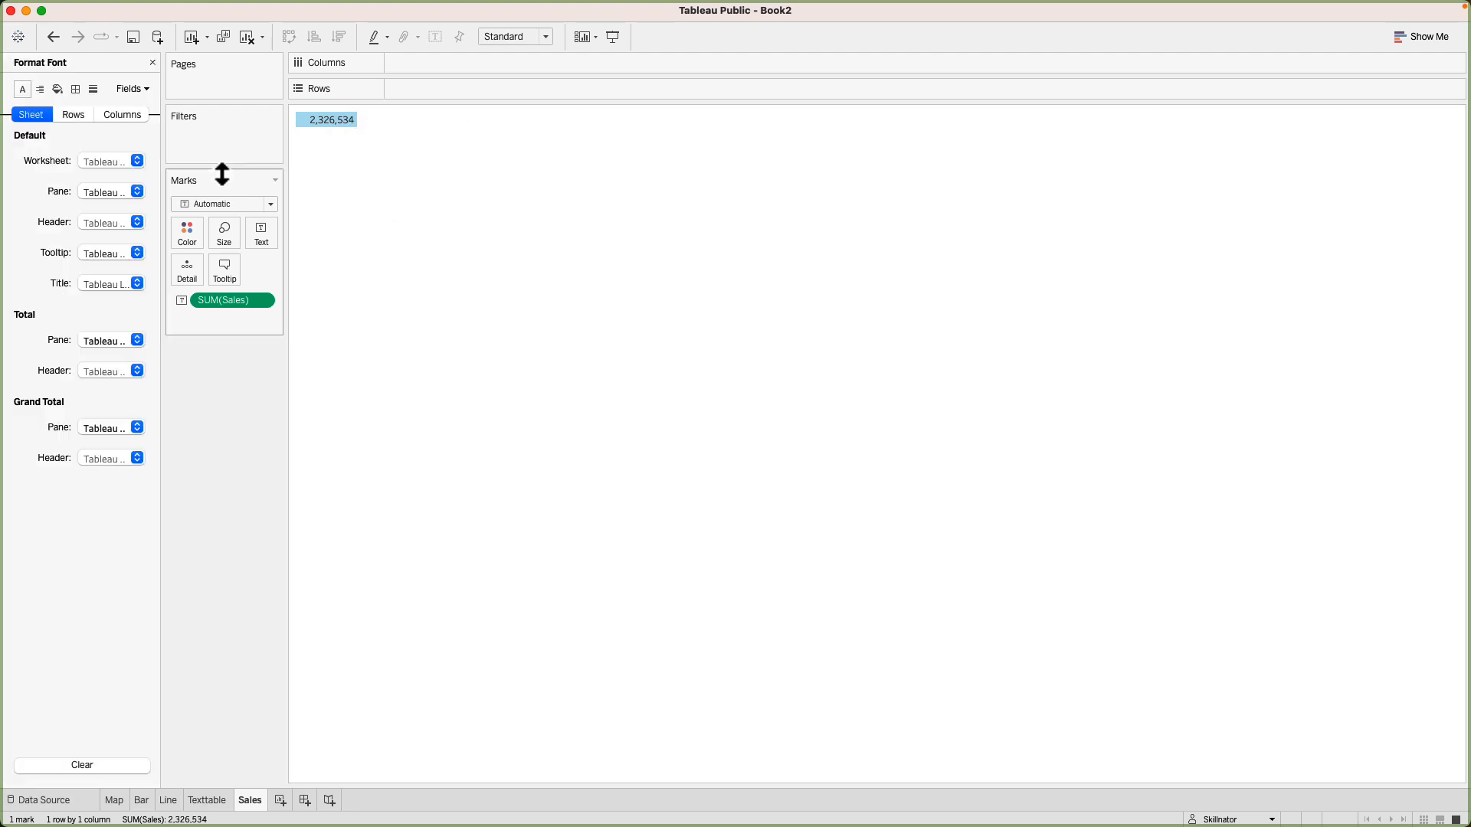
click(116, 164)
click(108, 216)
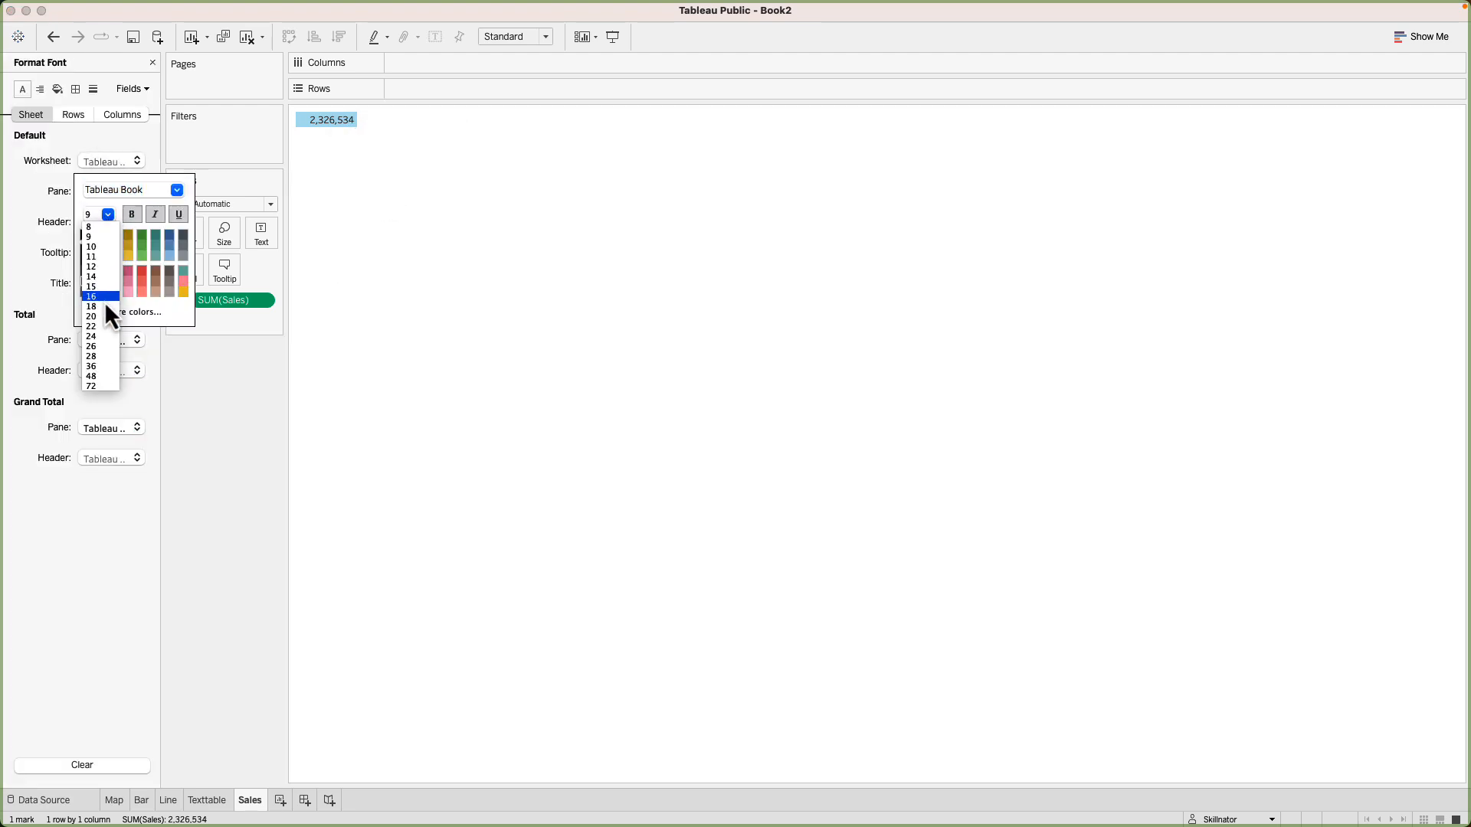
click(103, 315)
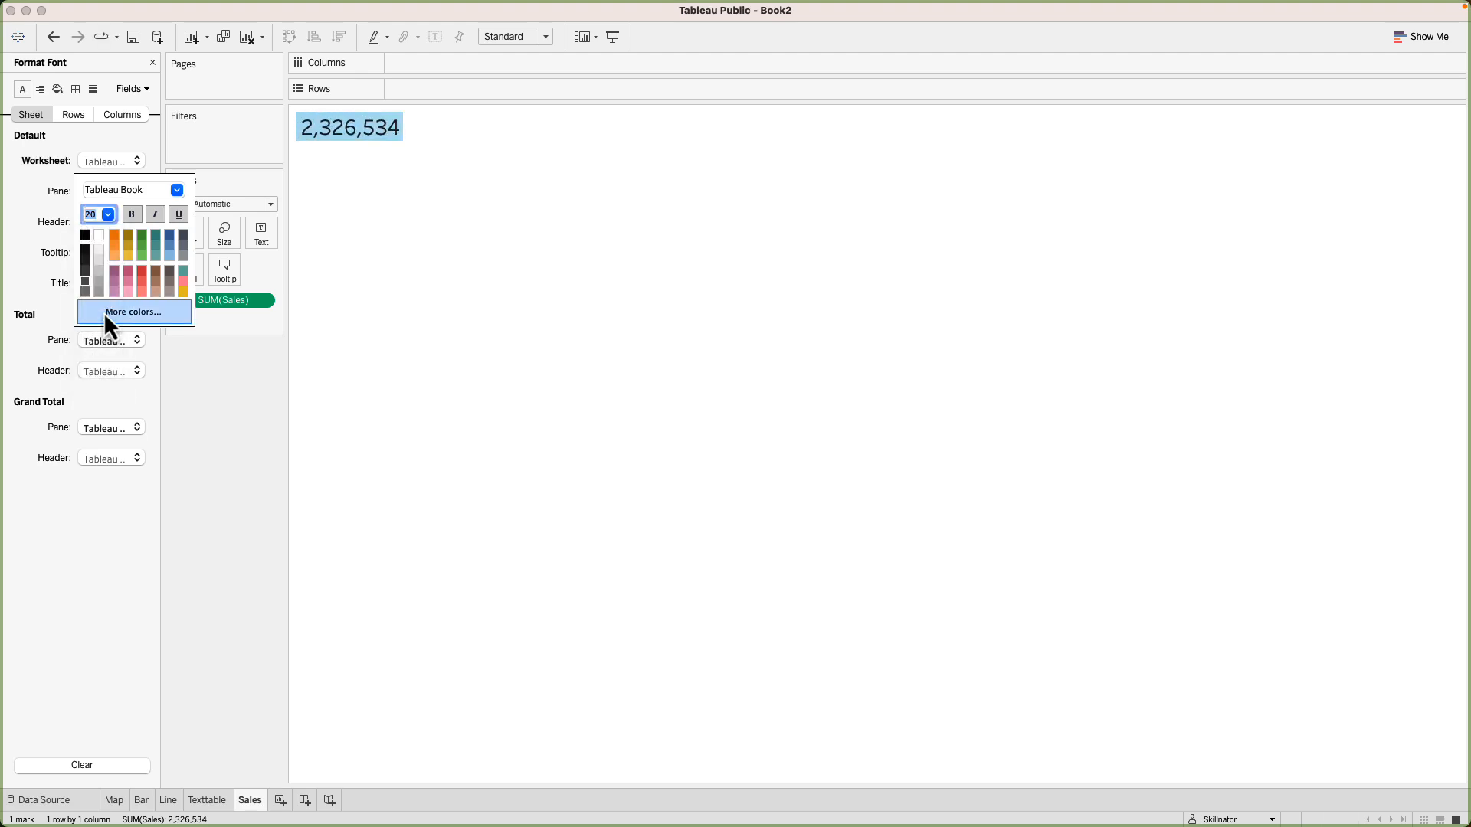
click(132, 214)
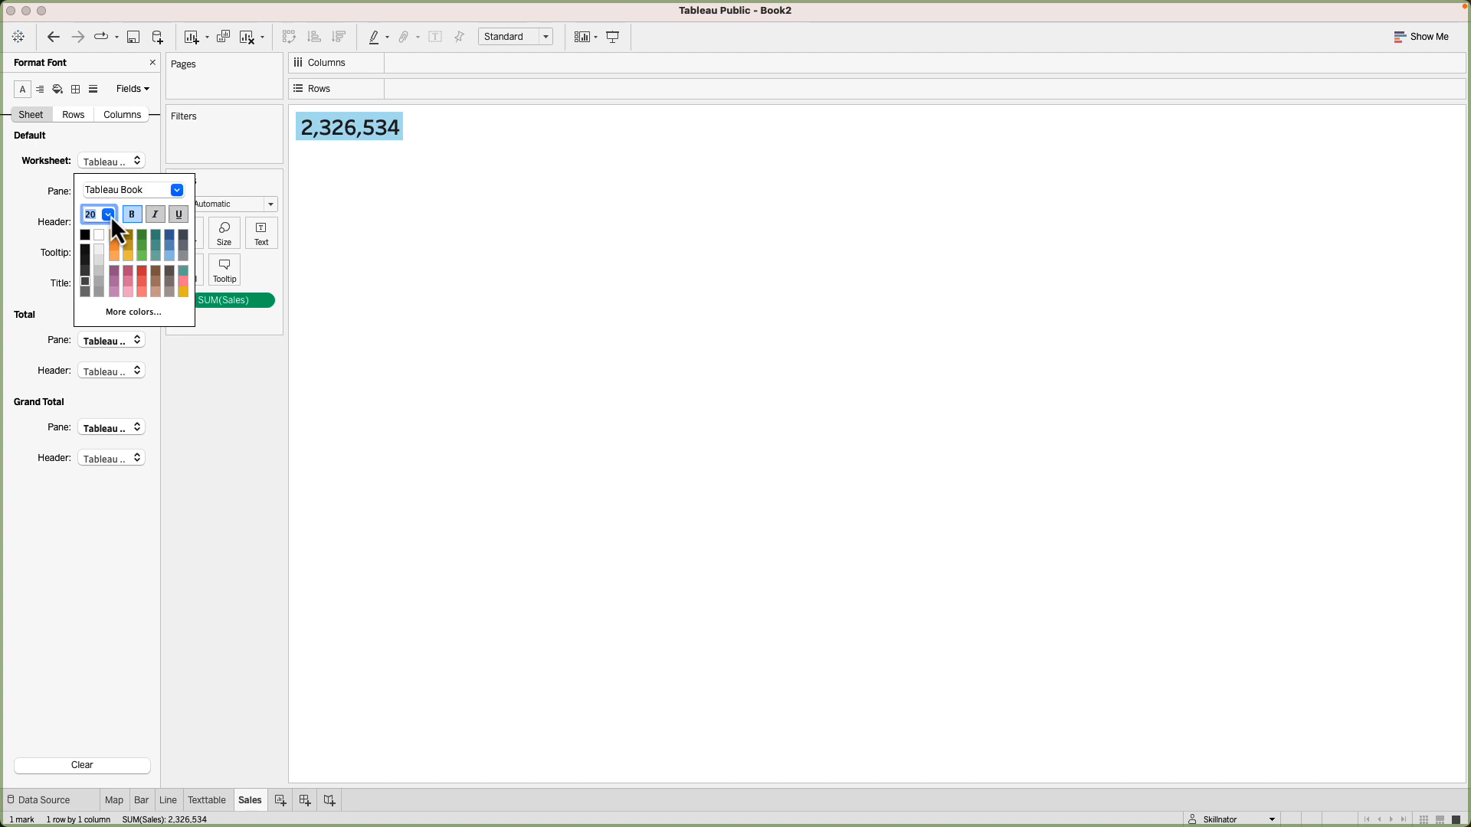
click(110, 214)
click(103, 328)
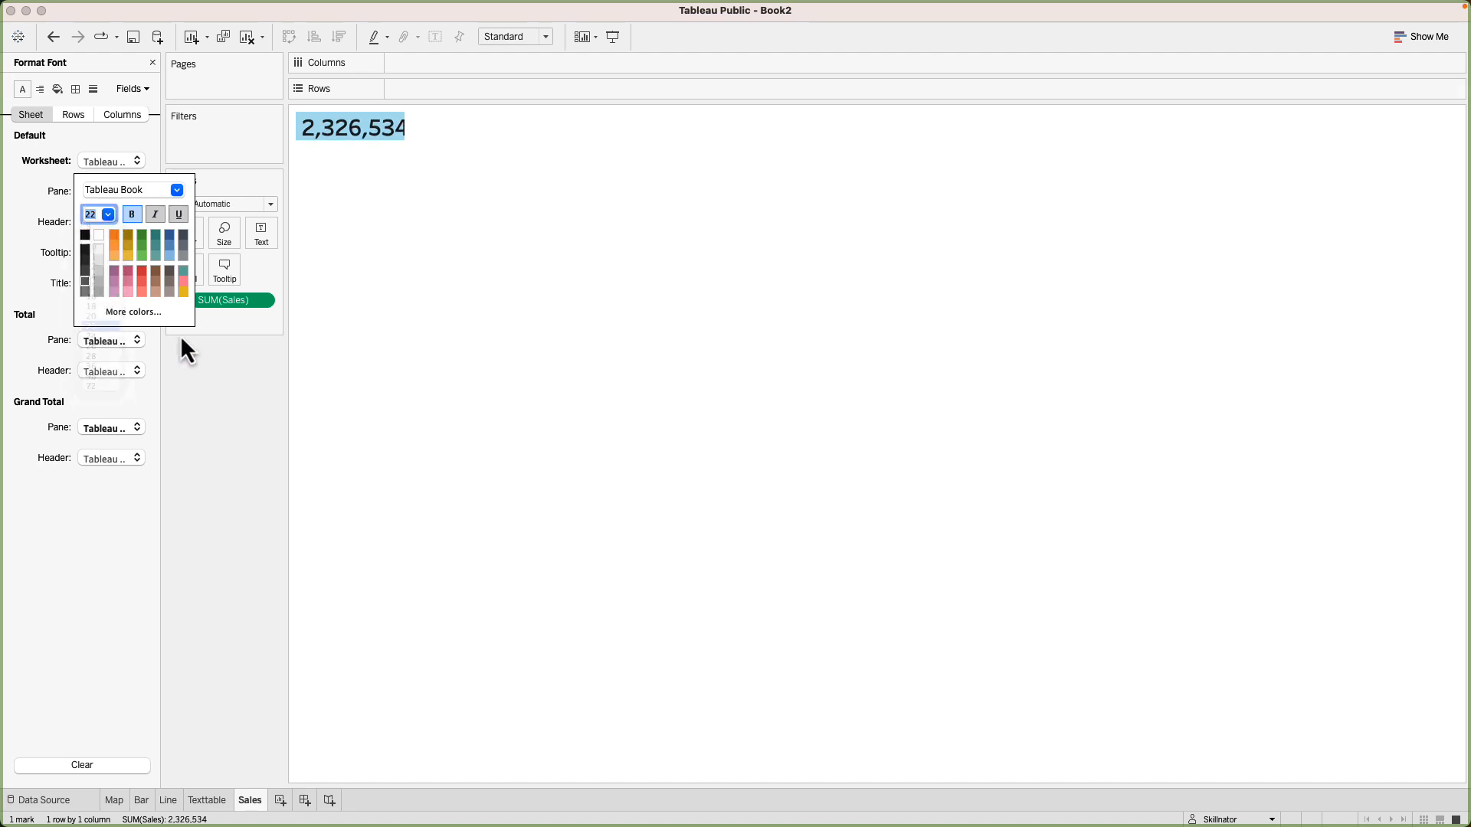
click(229, 372)
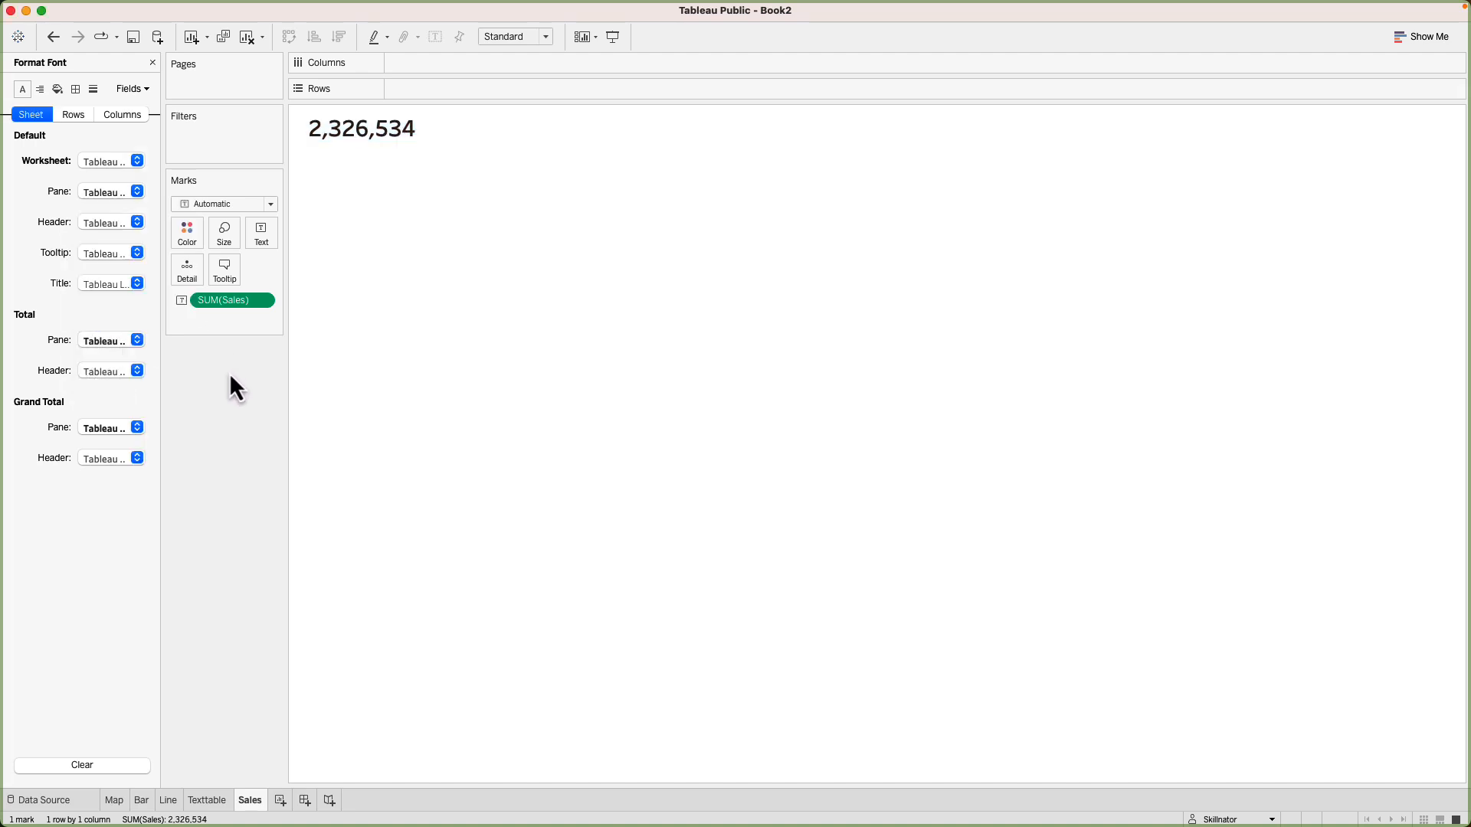
- Duplicate the Sales worksheet as Profit and replace the copy's text measure with the sum of Profit
right_click(259, 813)
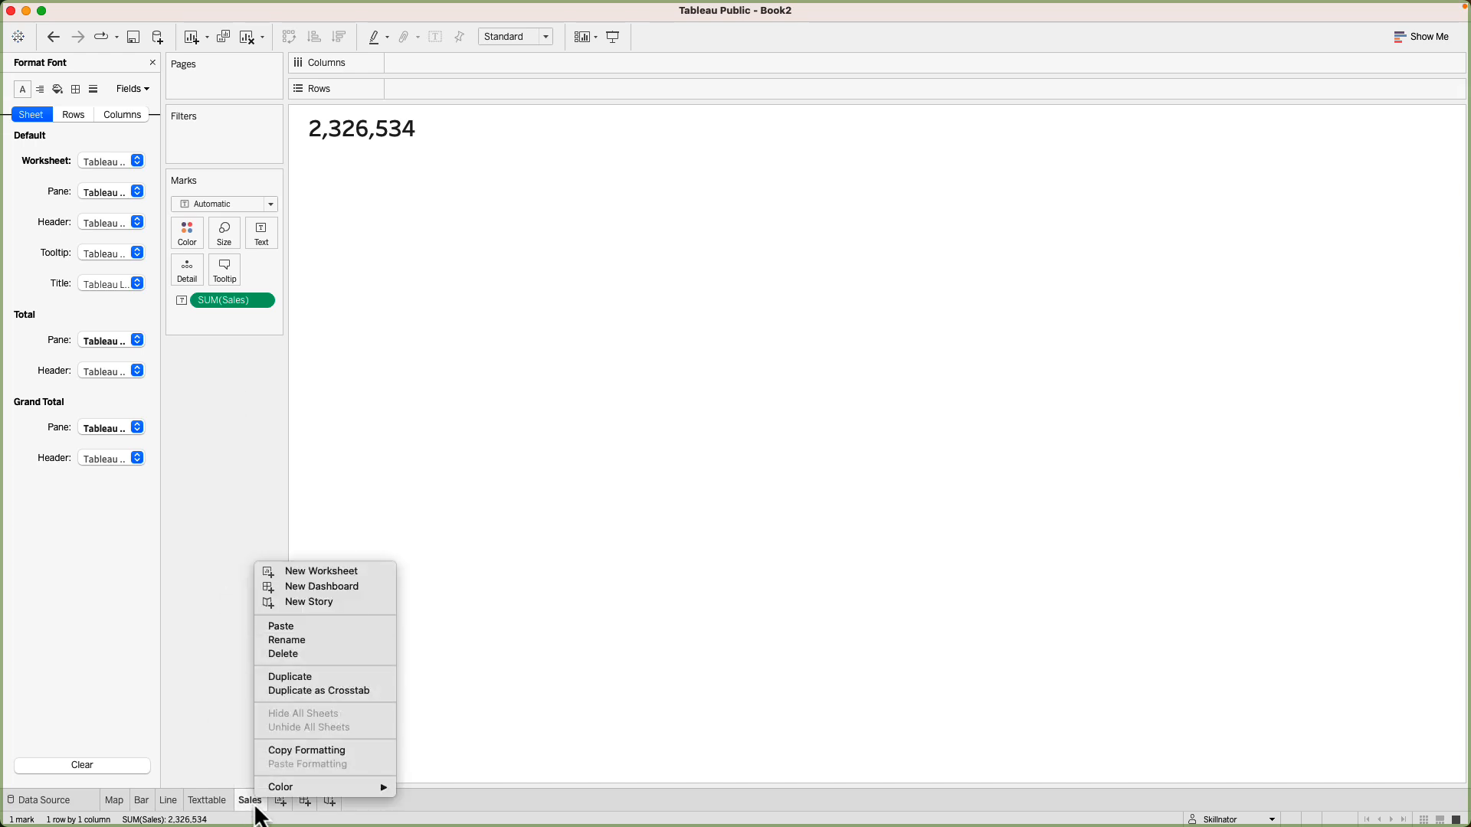
click(339, 678)
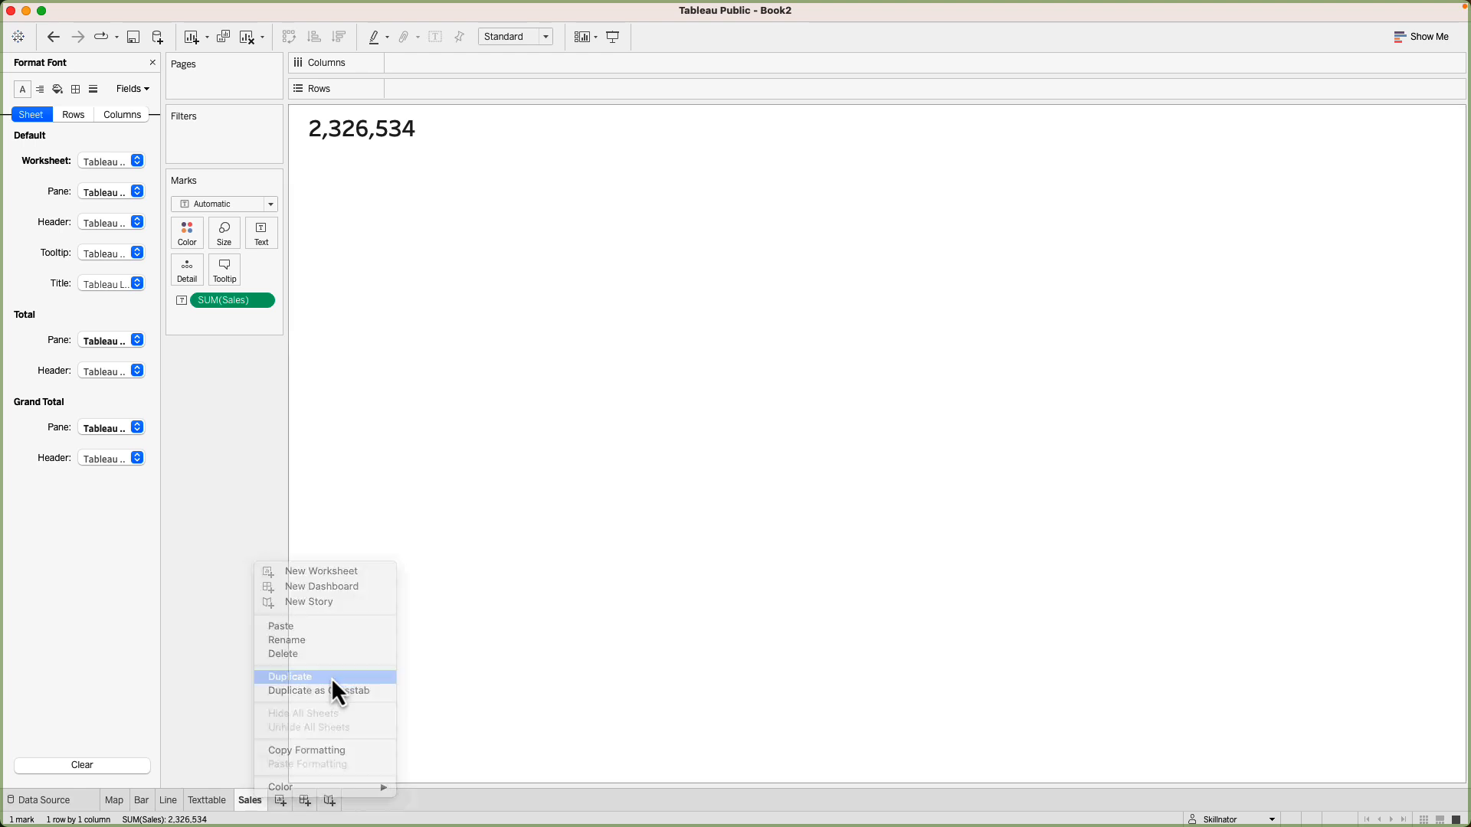
double_click(298, 799)
text(Prfo)
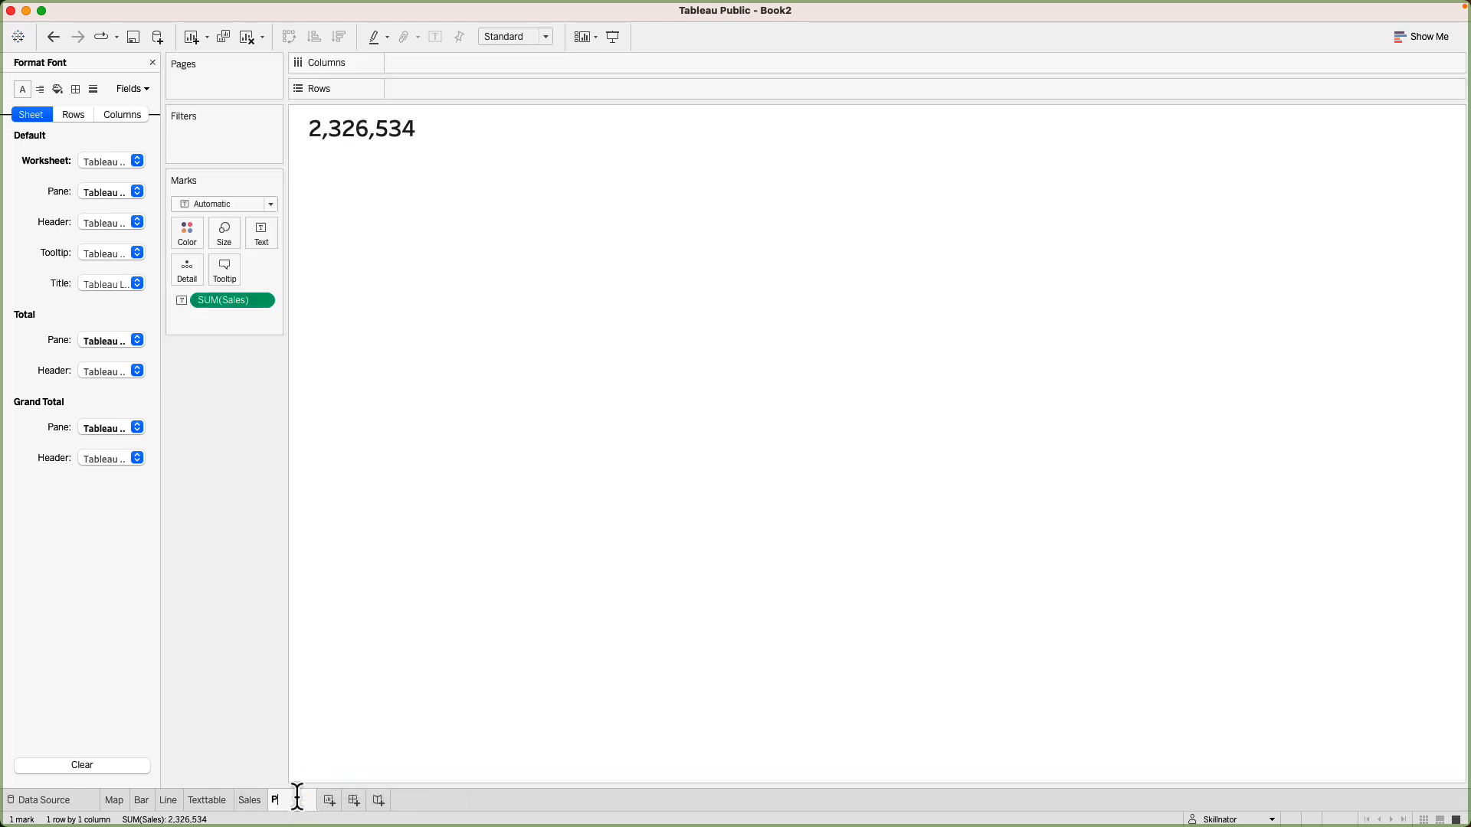
key(BackSpace)
key(BackSpace)
text(ofit)
key(Return)
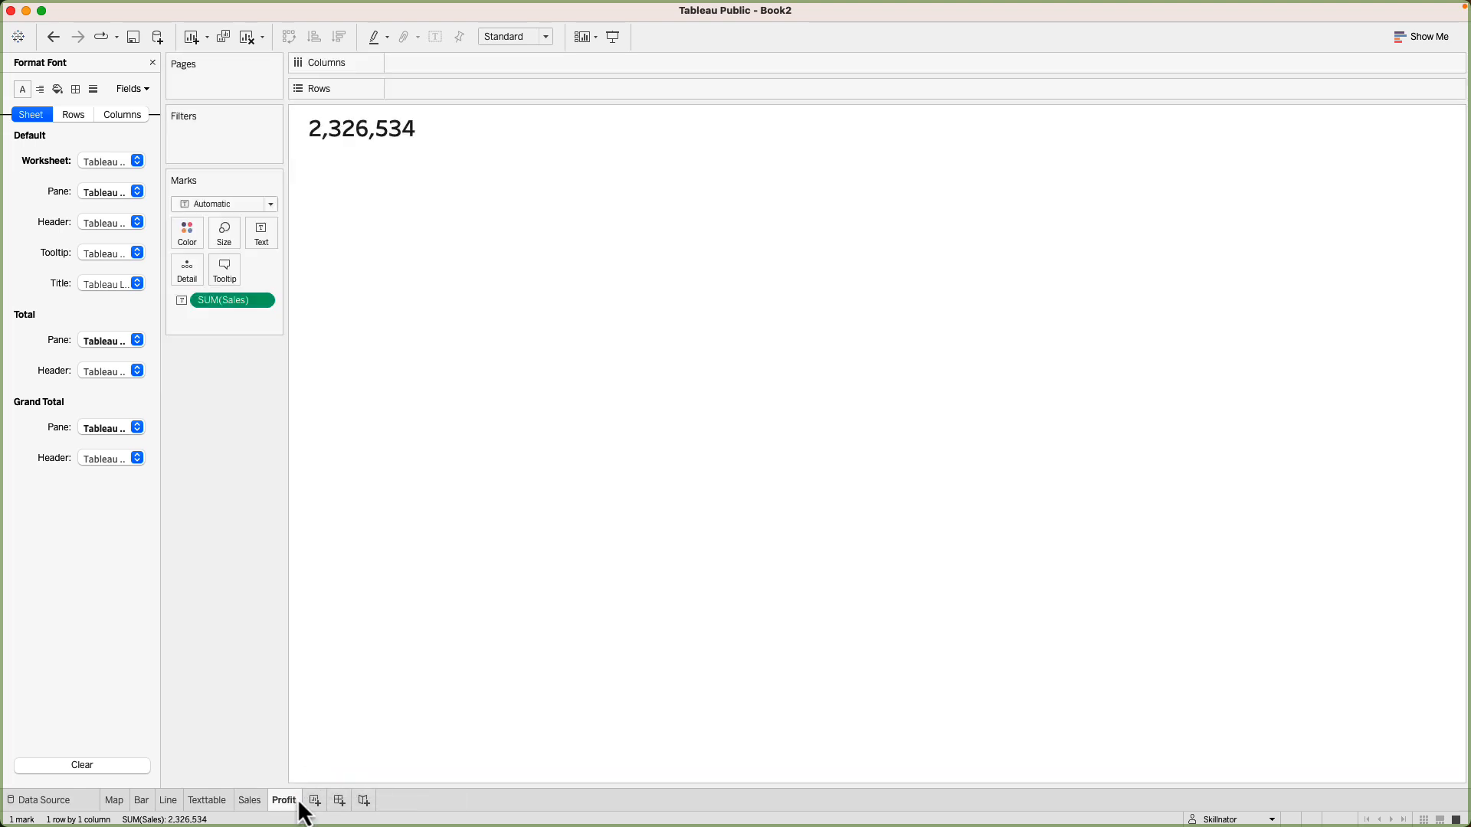
click(152, 62)
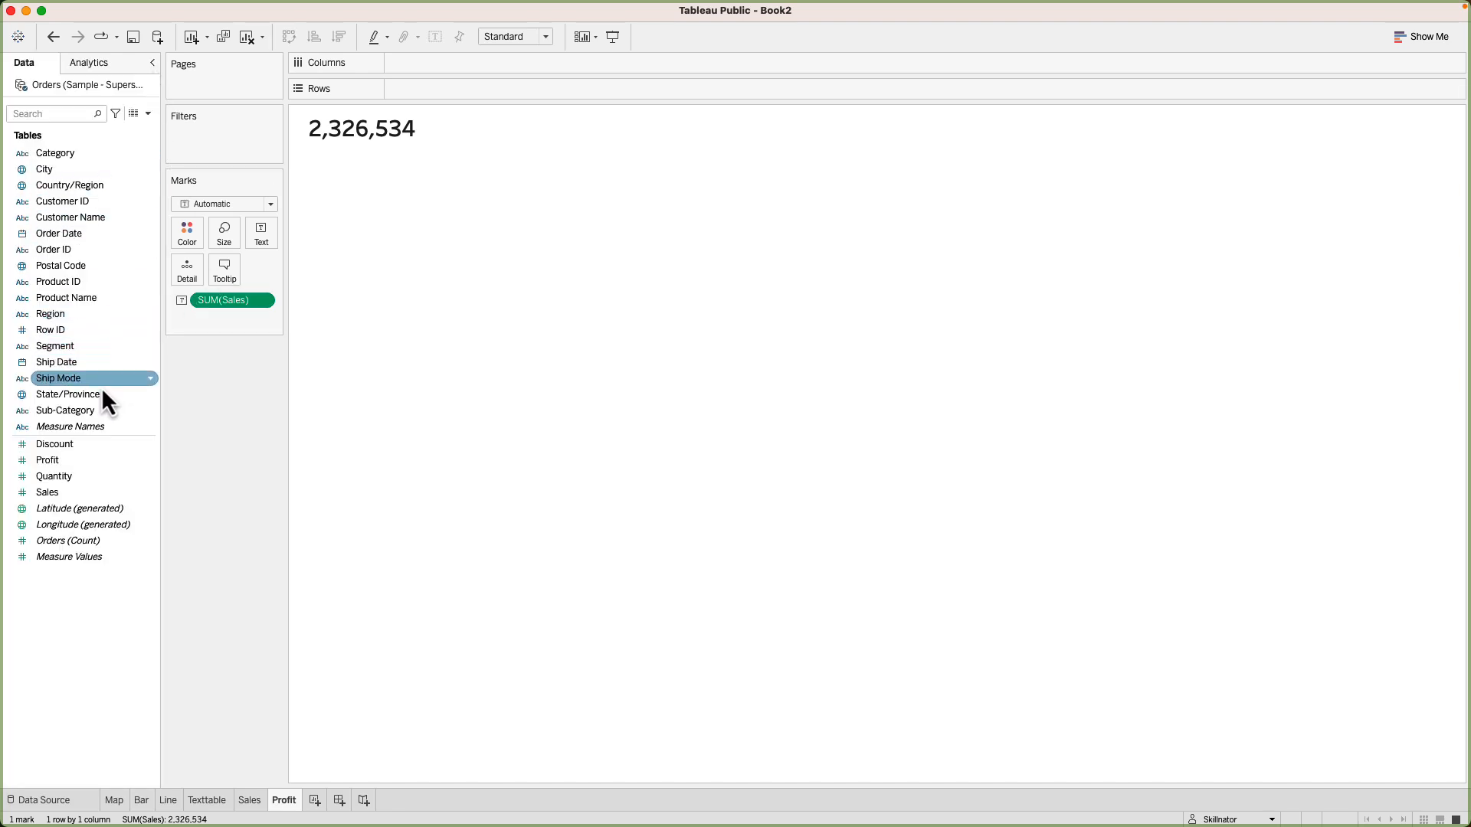
drag(75, 467, 231, 306)
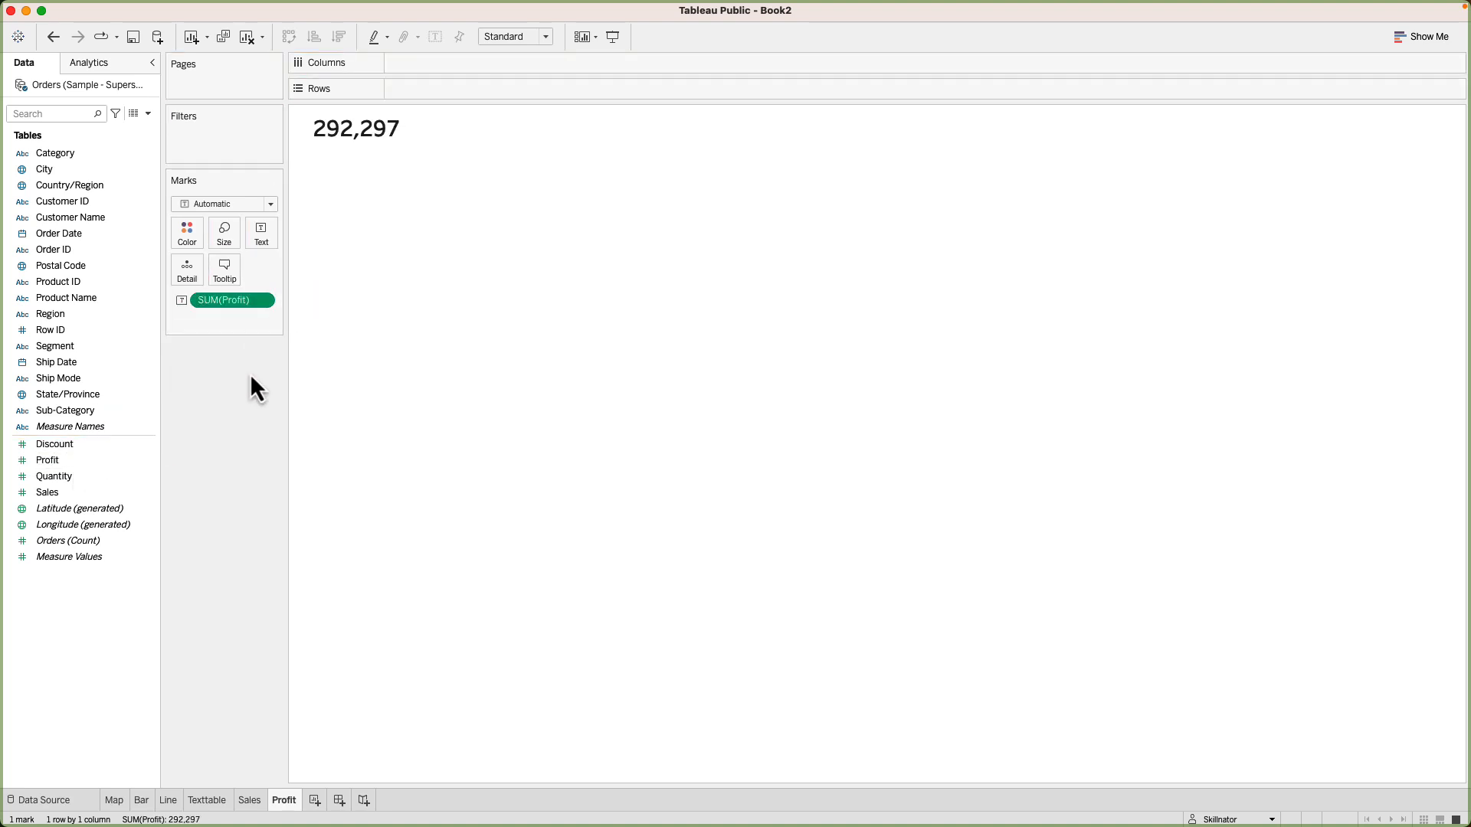
- Duplicate the Profit worksheet as Quantity and replace the copy's text measure with the sum of Quantity
right_click(290, 799)
click(354, 673)
double_click(328, 800)
text(Q)
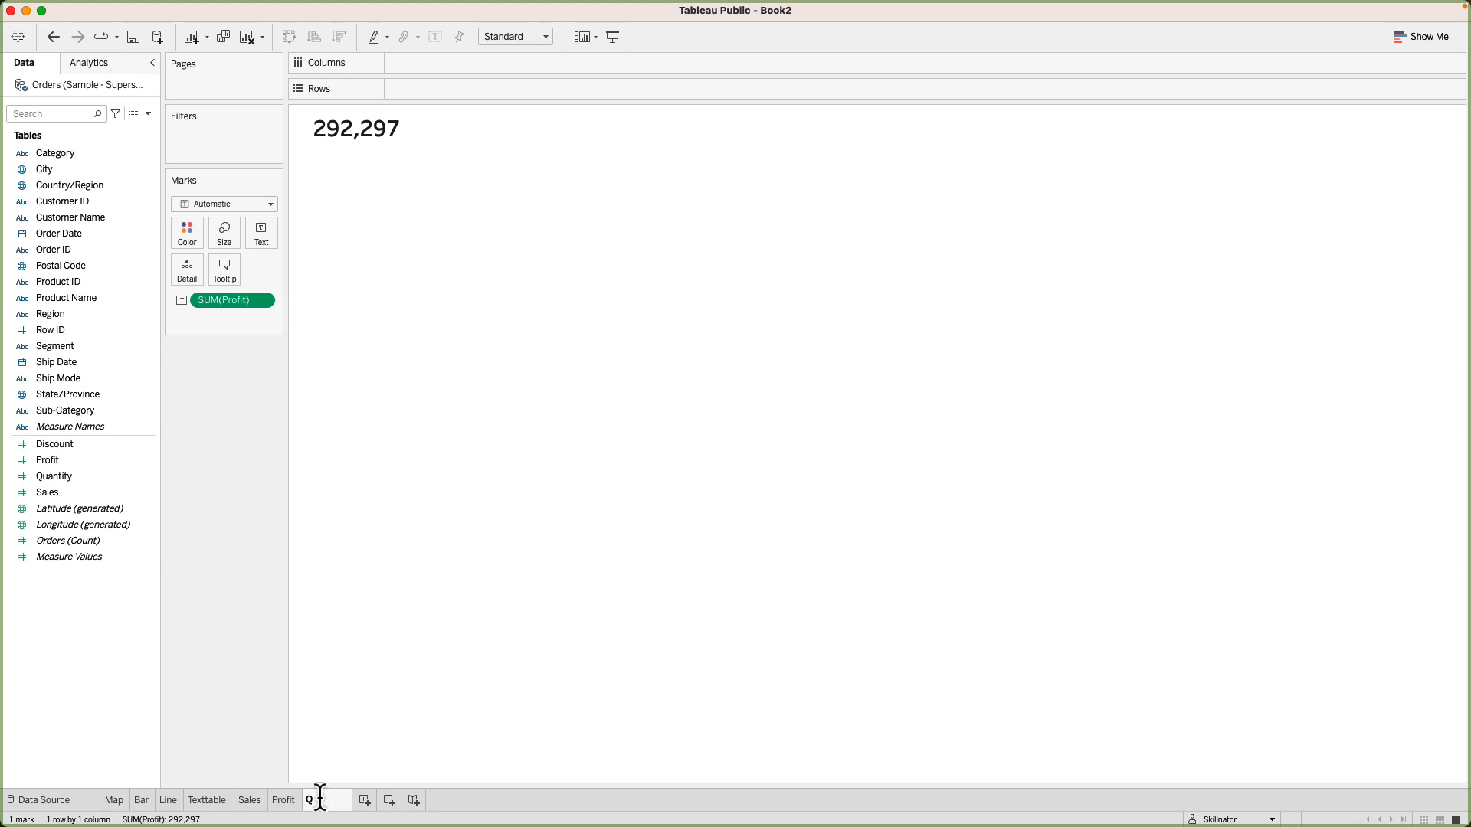
text(uantity)
key(Return)
drag(54, 475, 226, 300)
- Duplicate the Quantity worksheet as Disc and replace the copy's text measure with the sum of Discount
right_click(323, 800)
click(379, 689)
double_click(386, 799)
text(Disc)
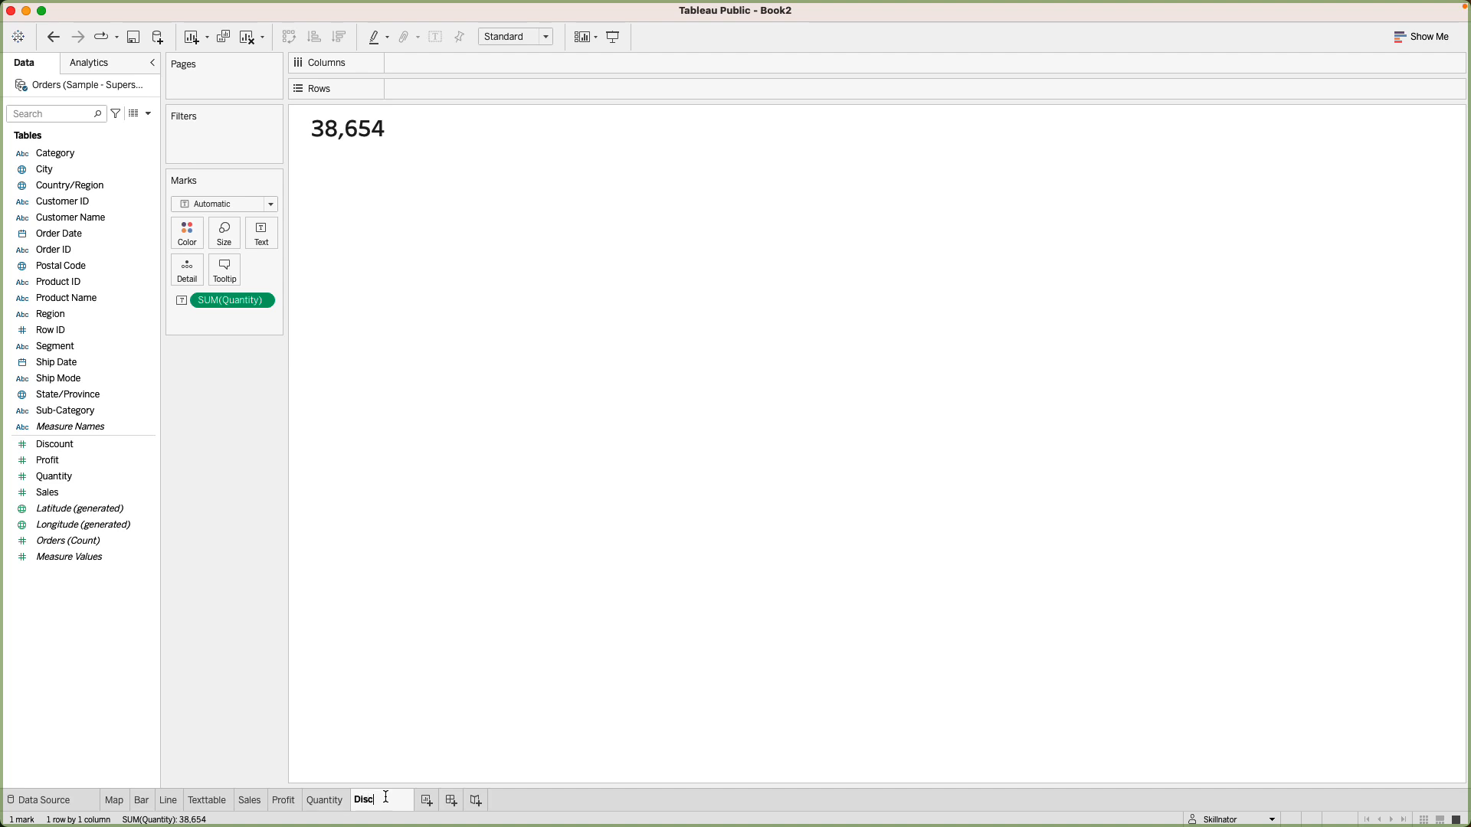
key(Return)
click(77, 475)
drag(55, 445, 228, 301)
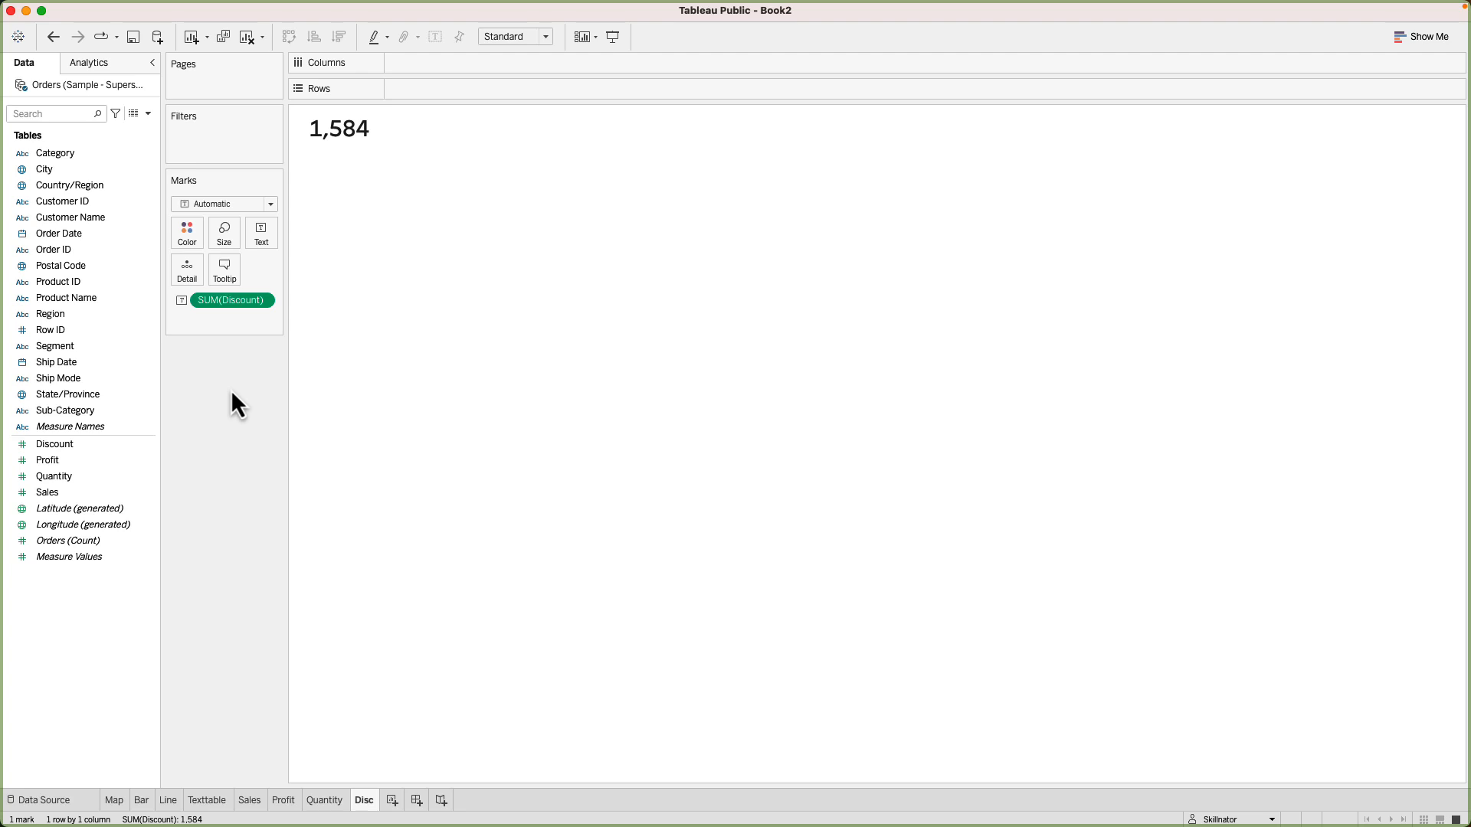
- Create a new dashboard and review its layout settings
click(417, 801)
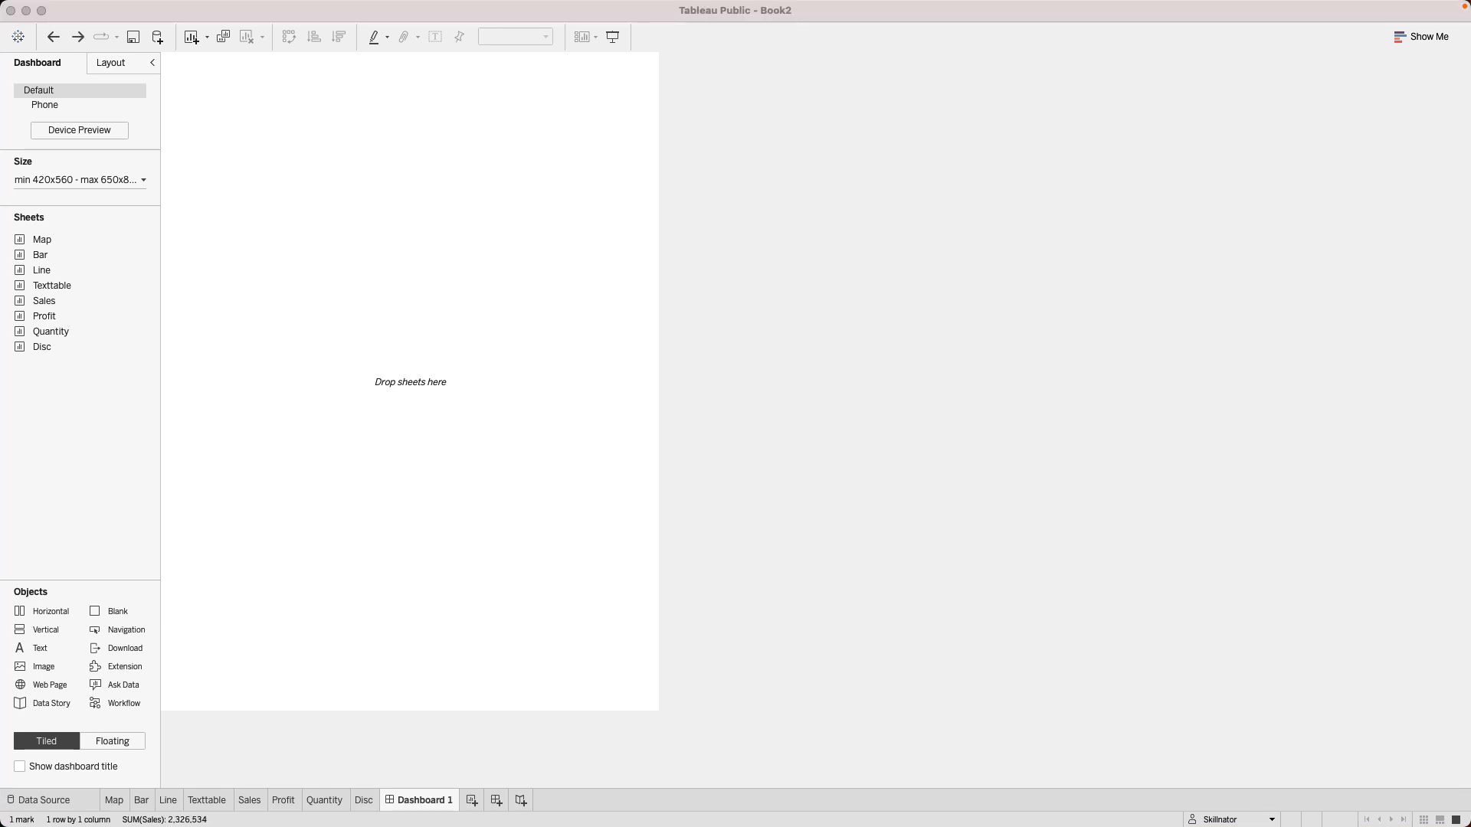
click(767, 591)
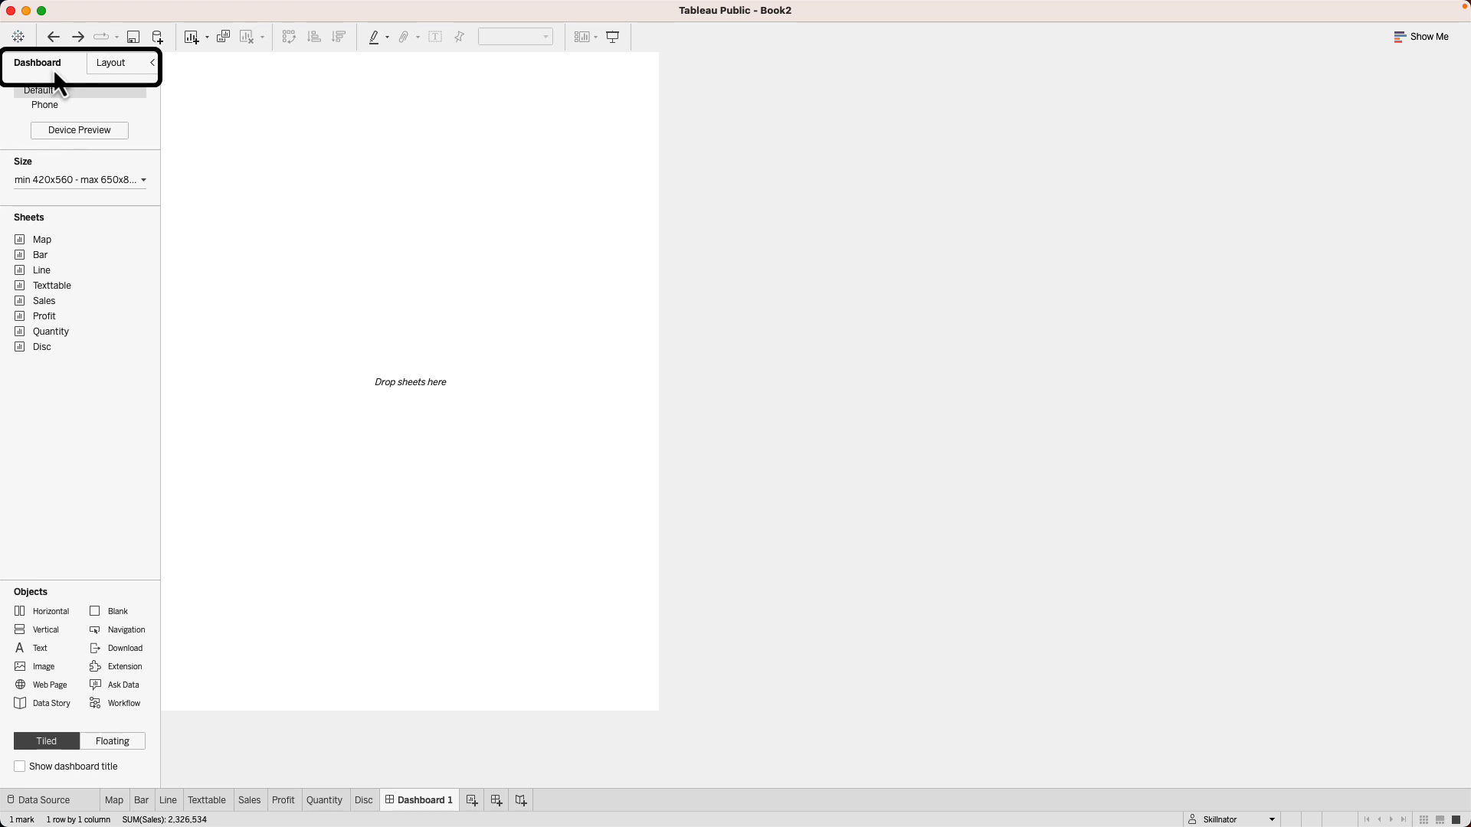
click(140, 80)
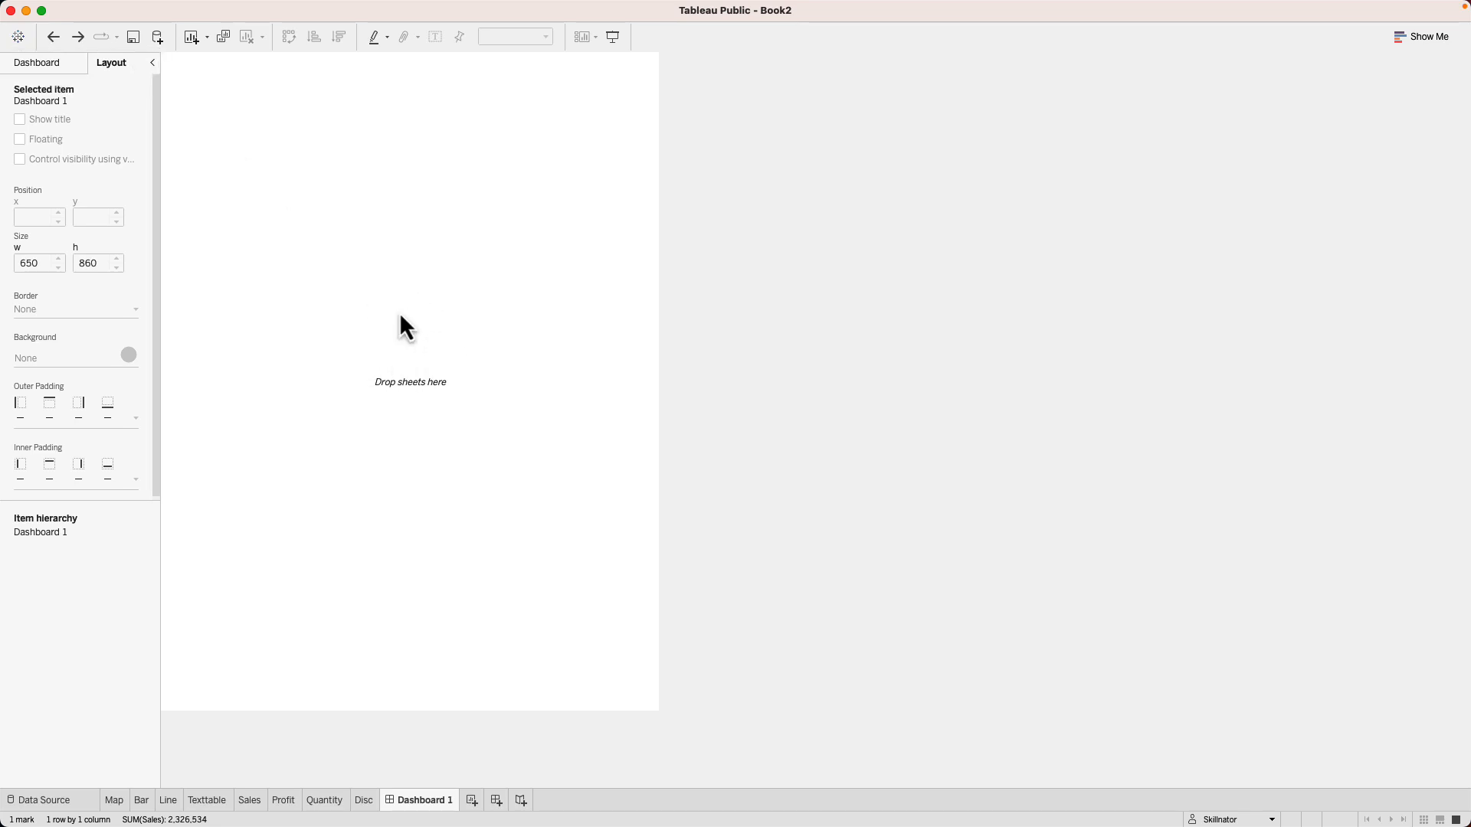
click(61, 71)
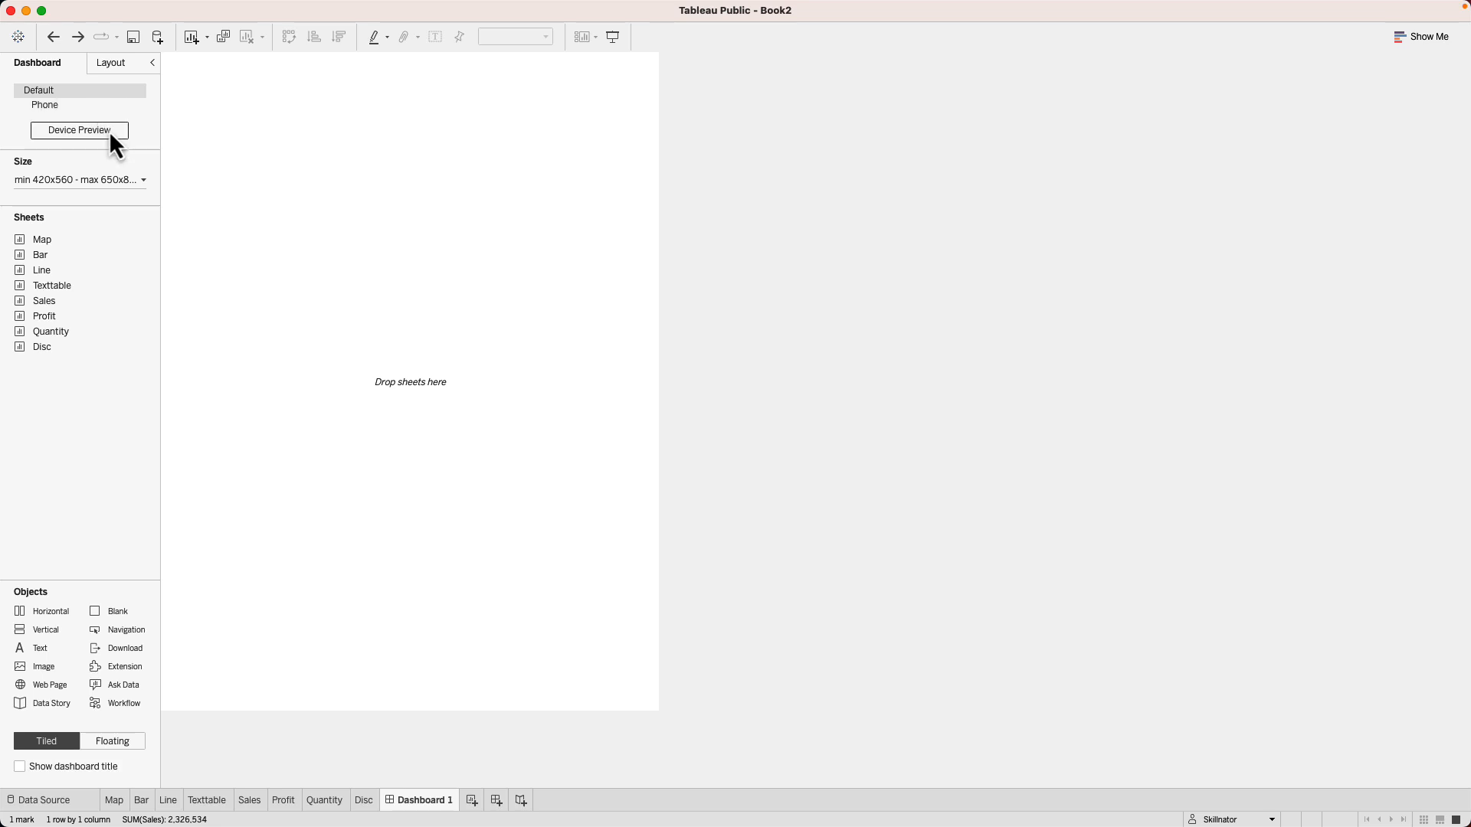
- Review the fixed-size presets and set the dashboard size to Automatic
click(122, 184)
click(103, 205)
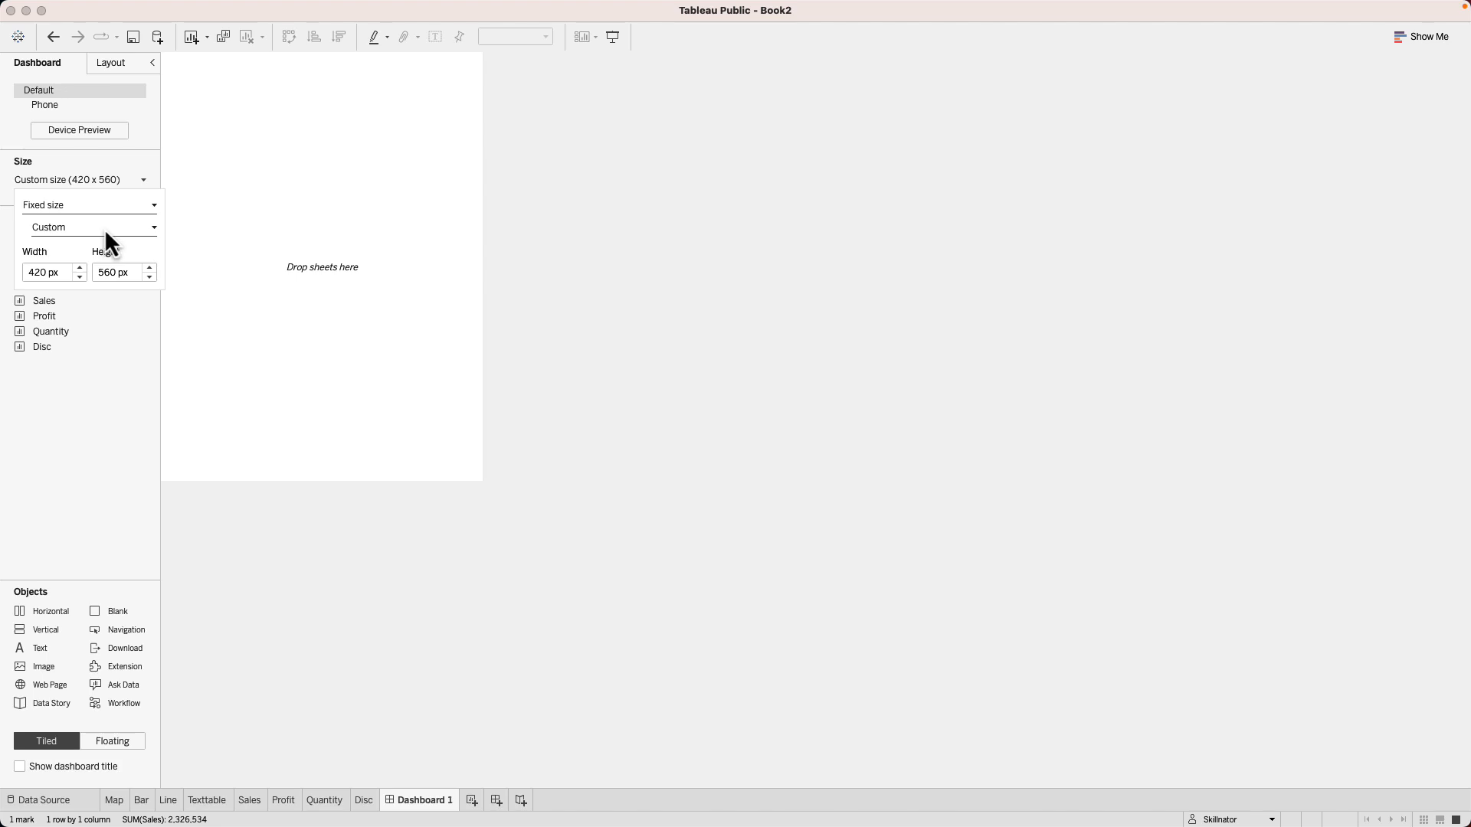
click(104, 228)
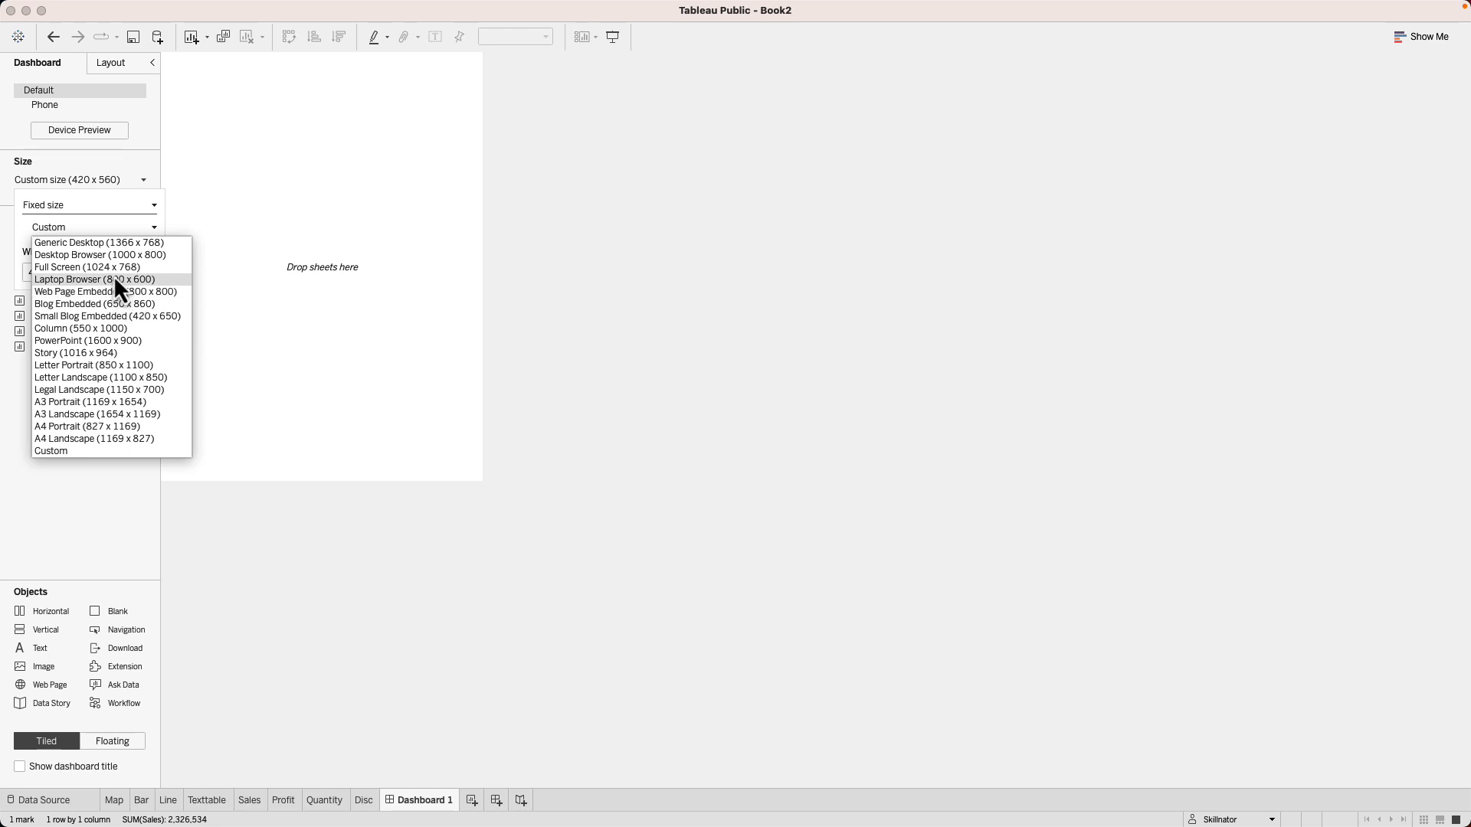
click(118, 171)
click(125, 186)
click(125, 186)
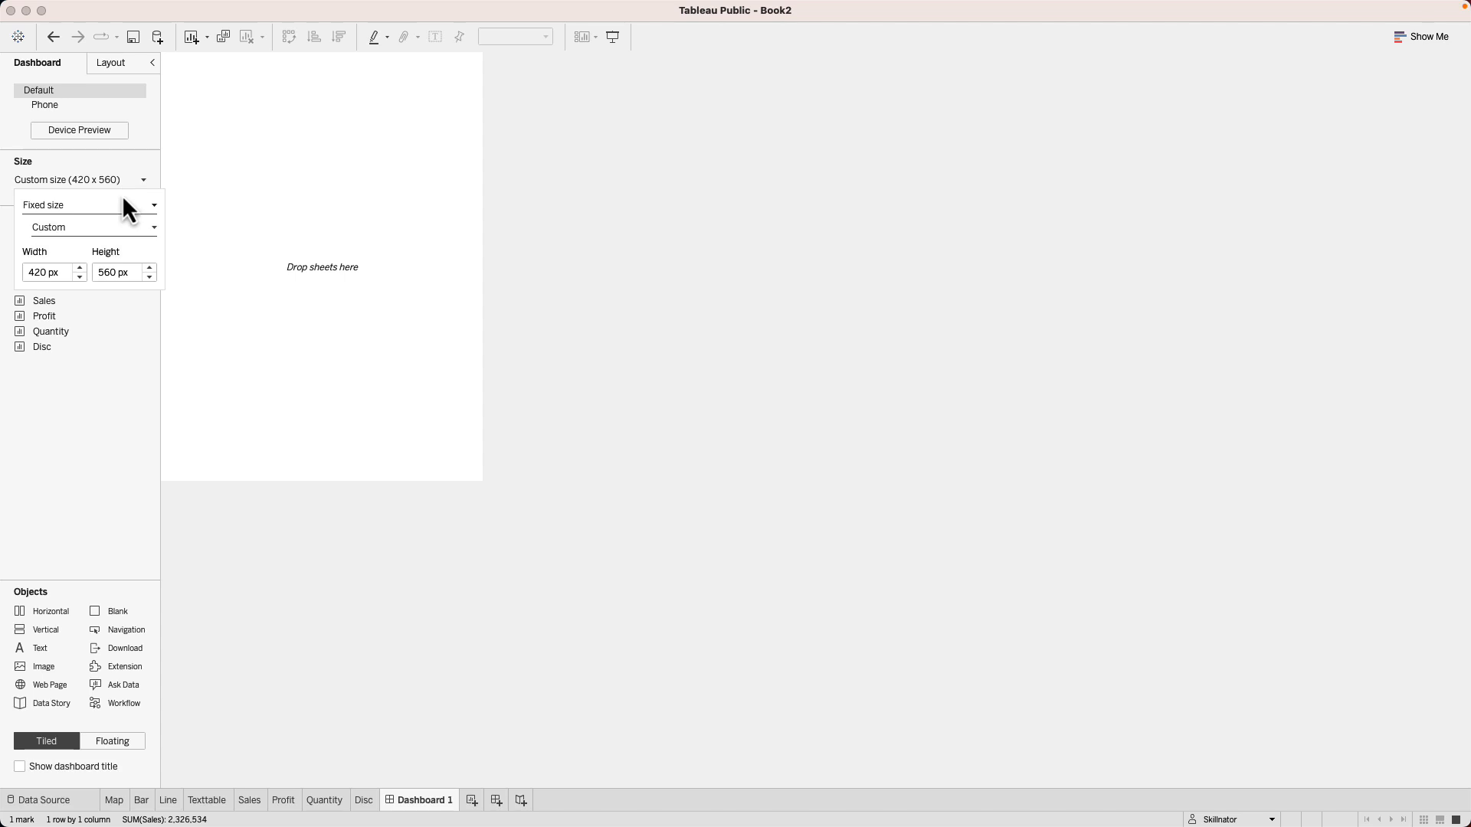
click(119, 206)
click(113, 232)
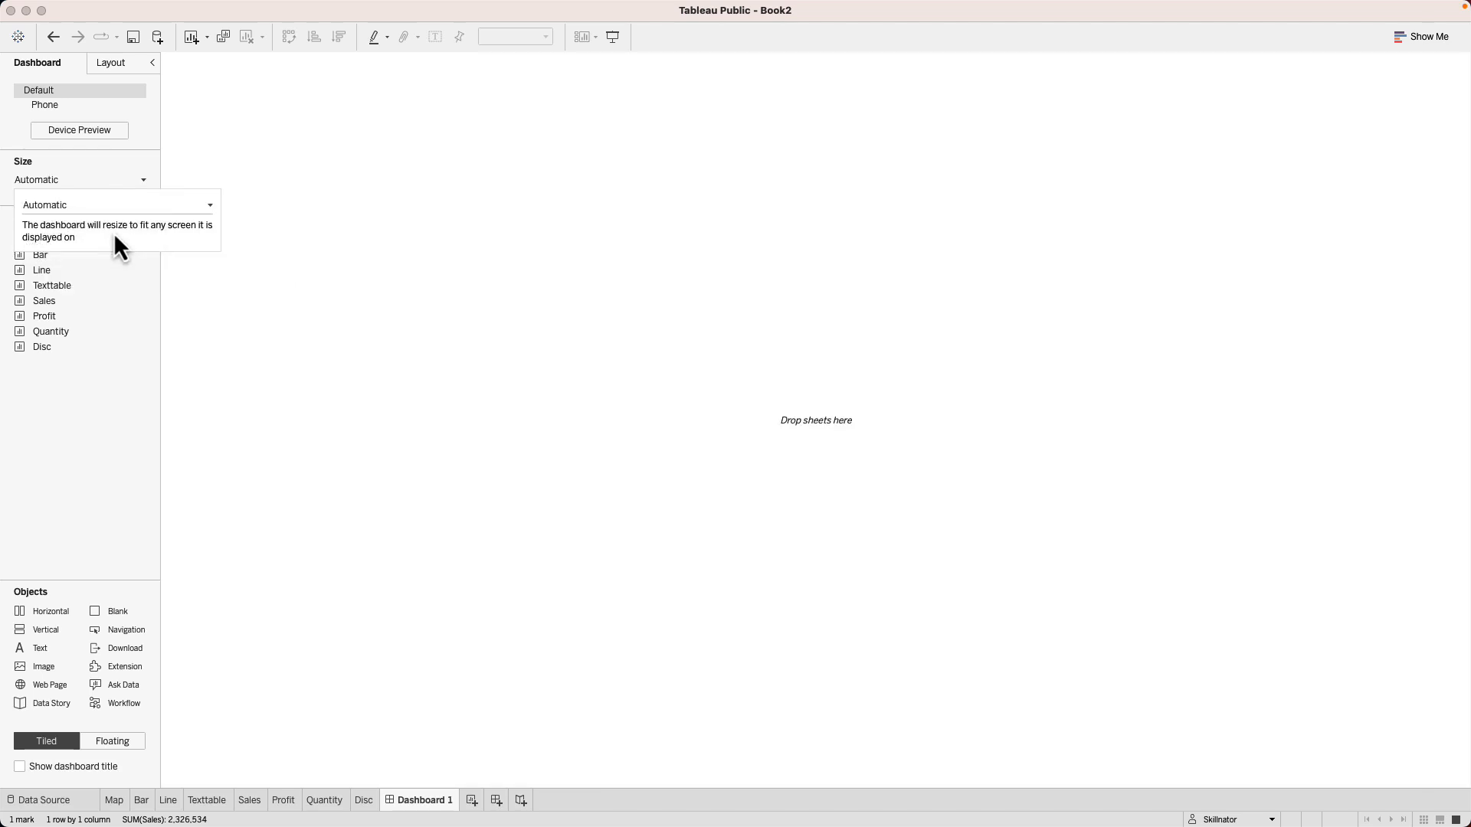
key(Escape)
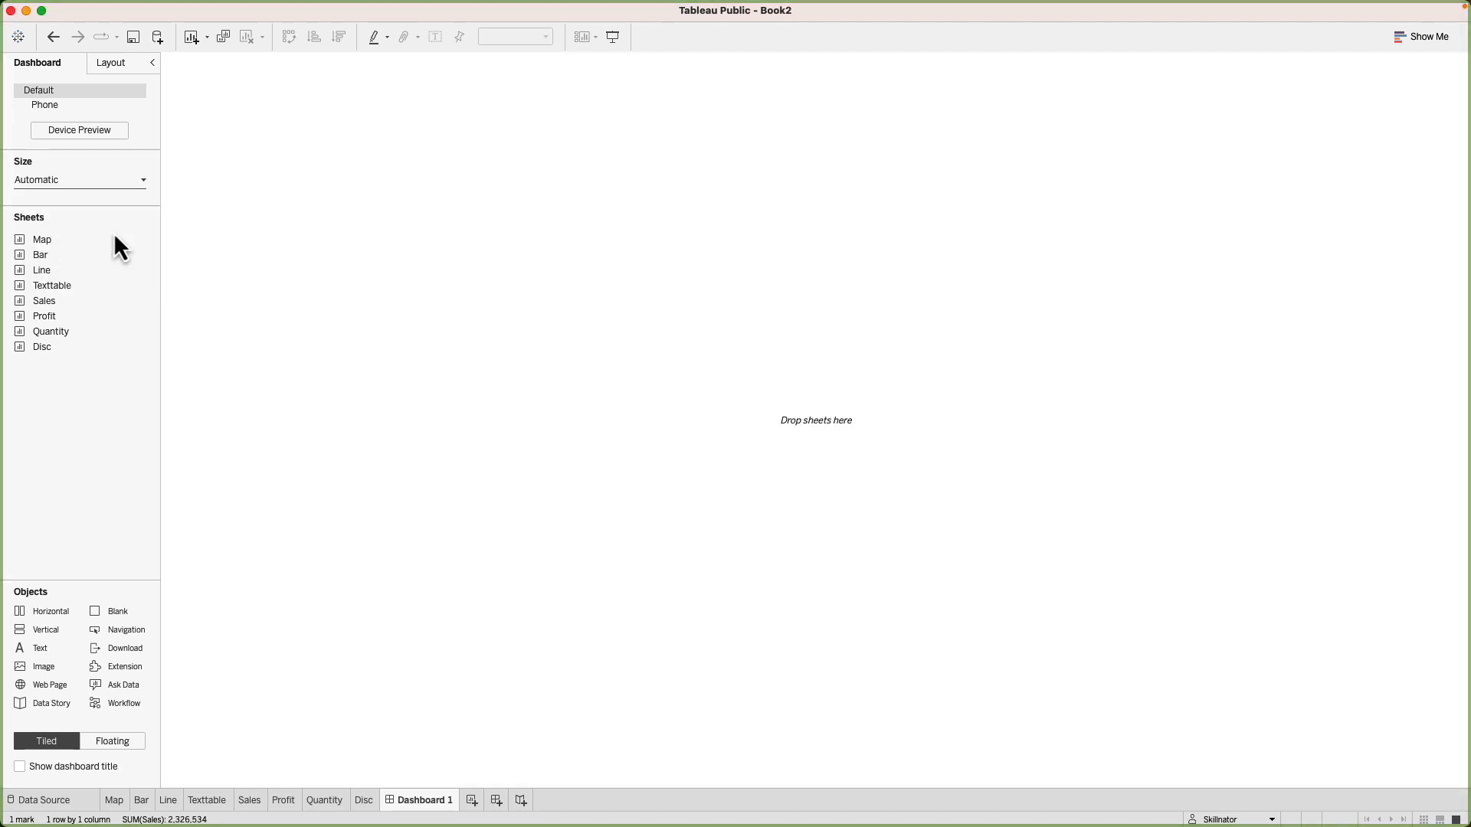
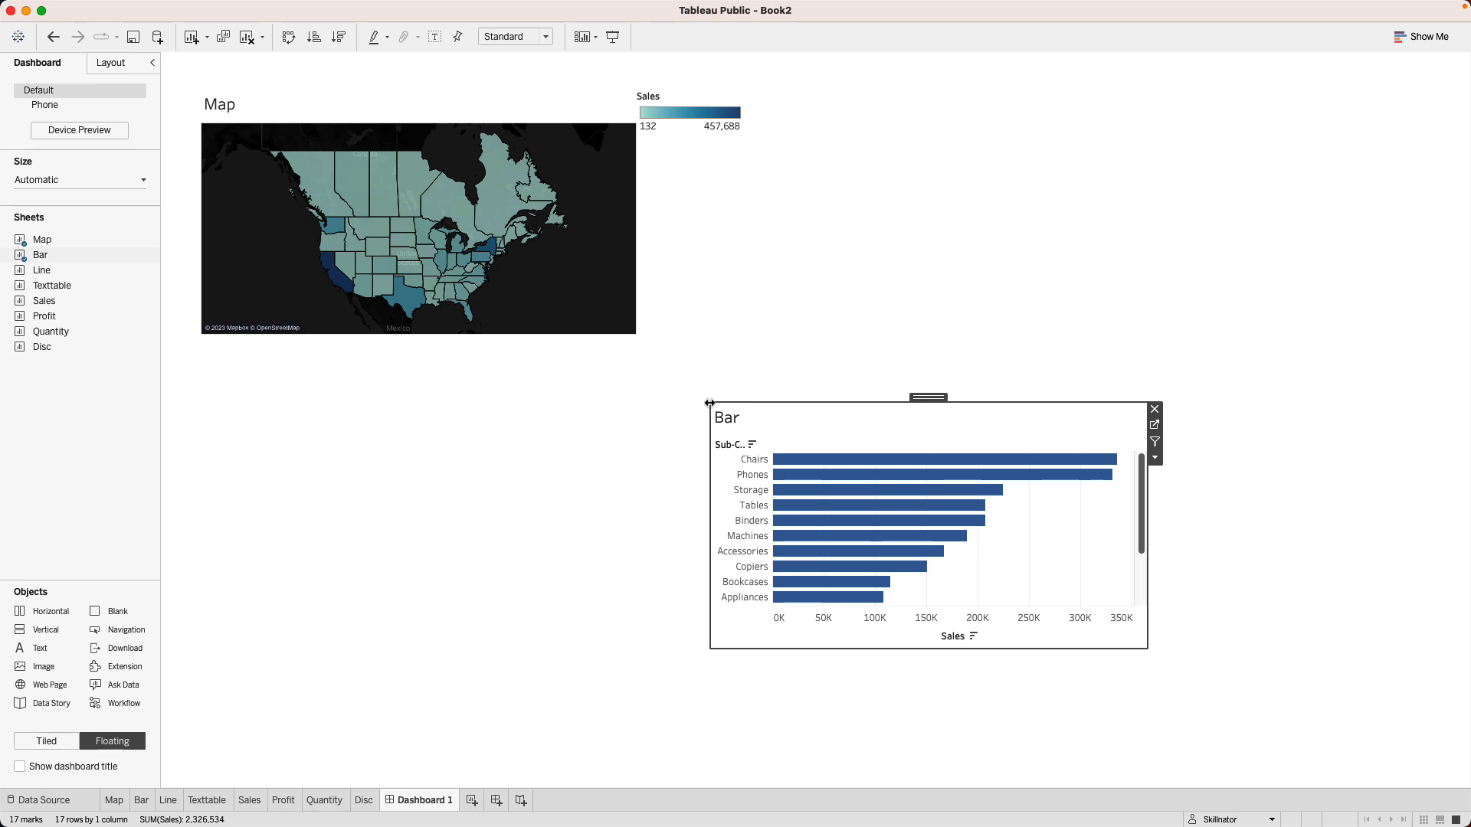
- Undo the placement of the floating Map and Bar sheets on the dashboard
key(super+z)
key(super+z)
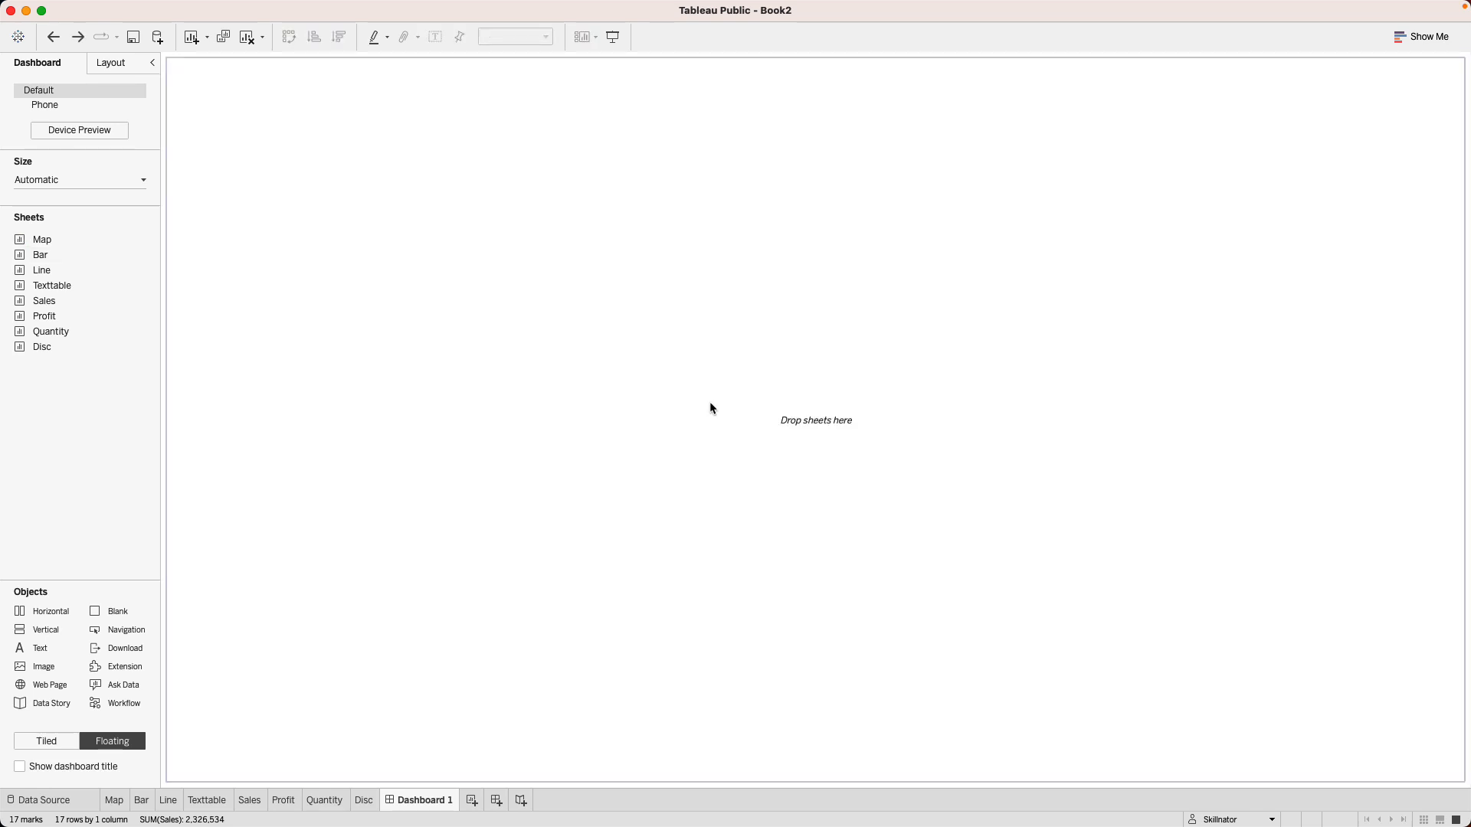
- Try placing the Map and Bar sheets on the dashboard as tiled objects
click(40, 744)
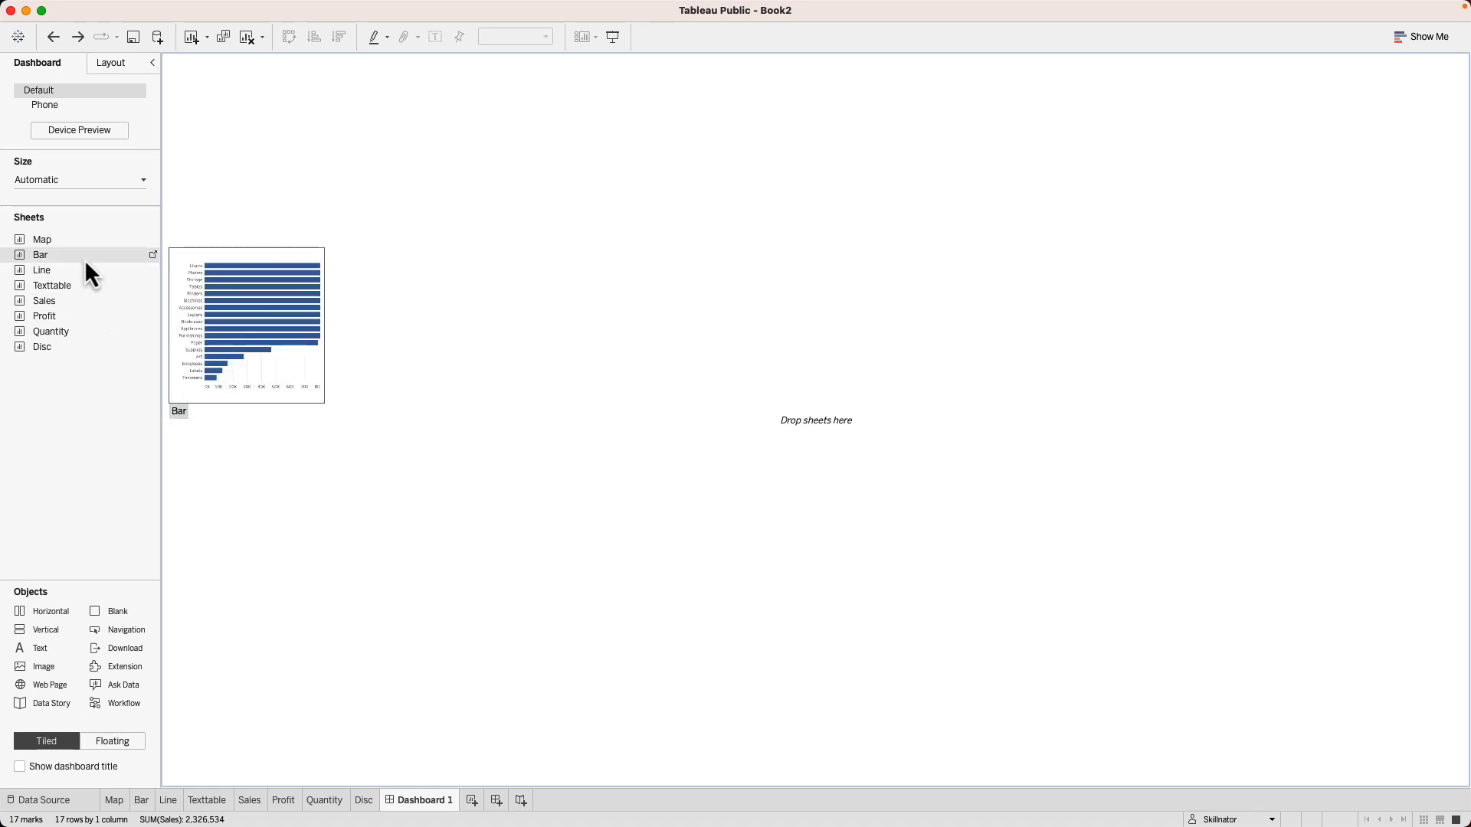
drag(62, 241, 408, 244)
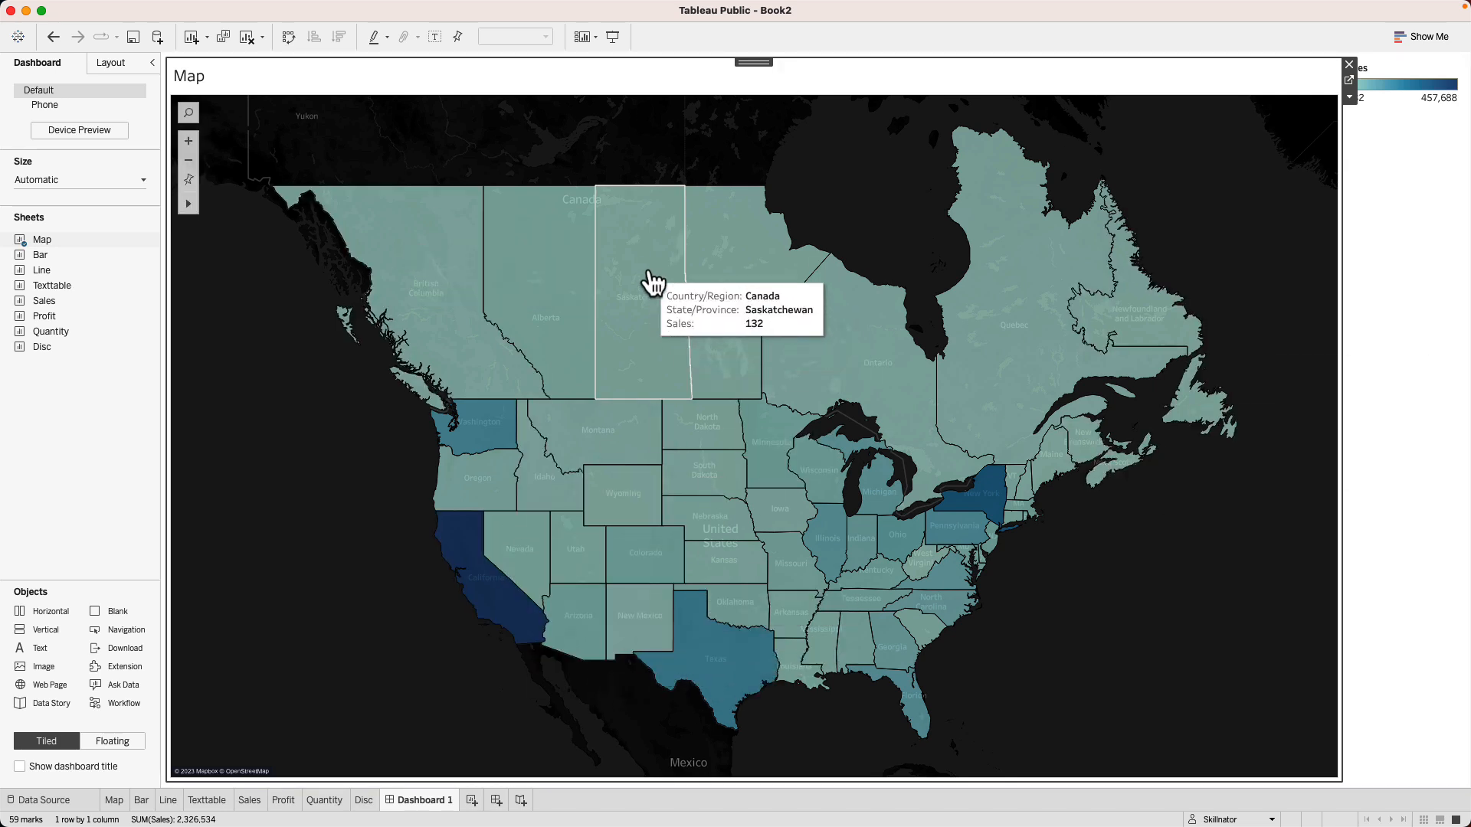
mouse_move(57, 259)
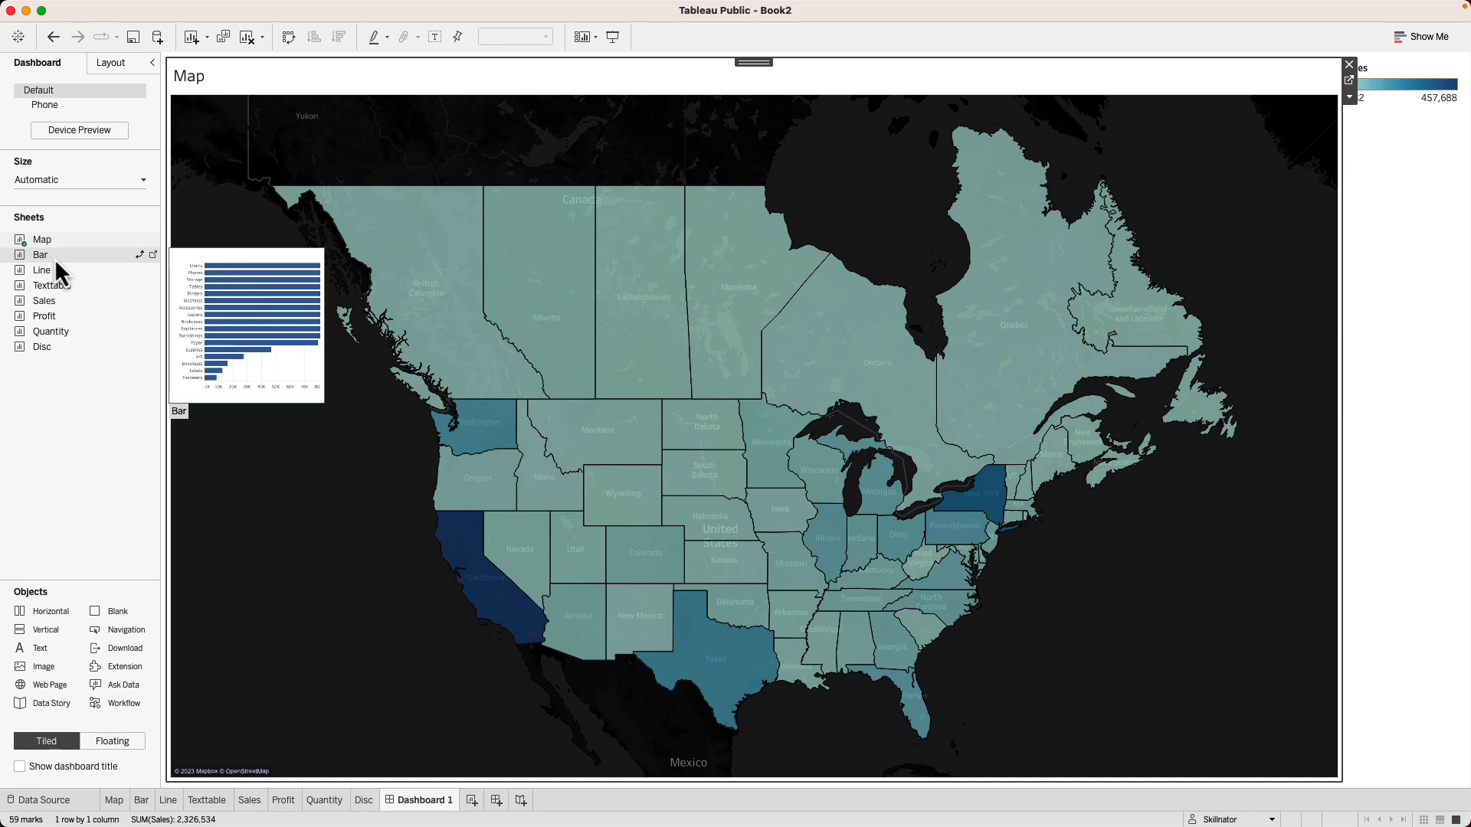
mouse_move(54, 259)
mouse_down()
mouse_move(320, 264)
mouse_move(81, 259)
mouse_up()
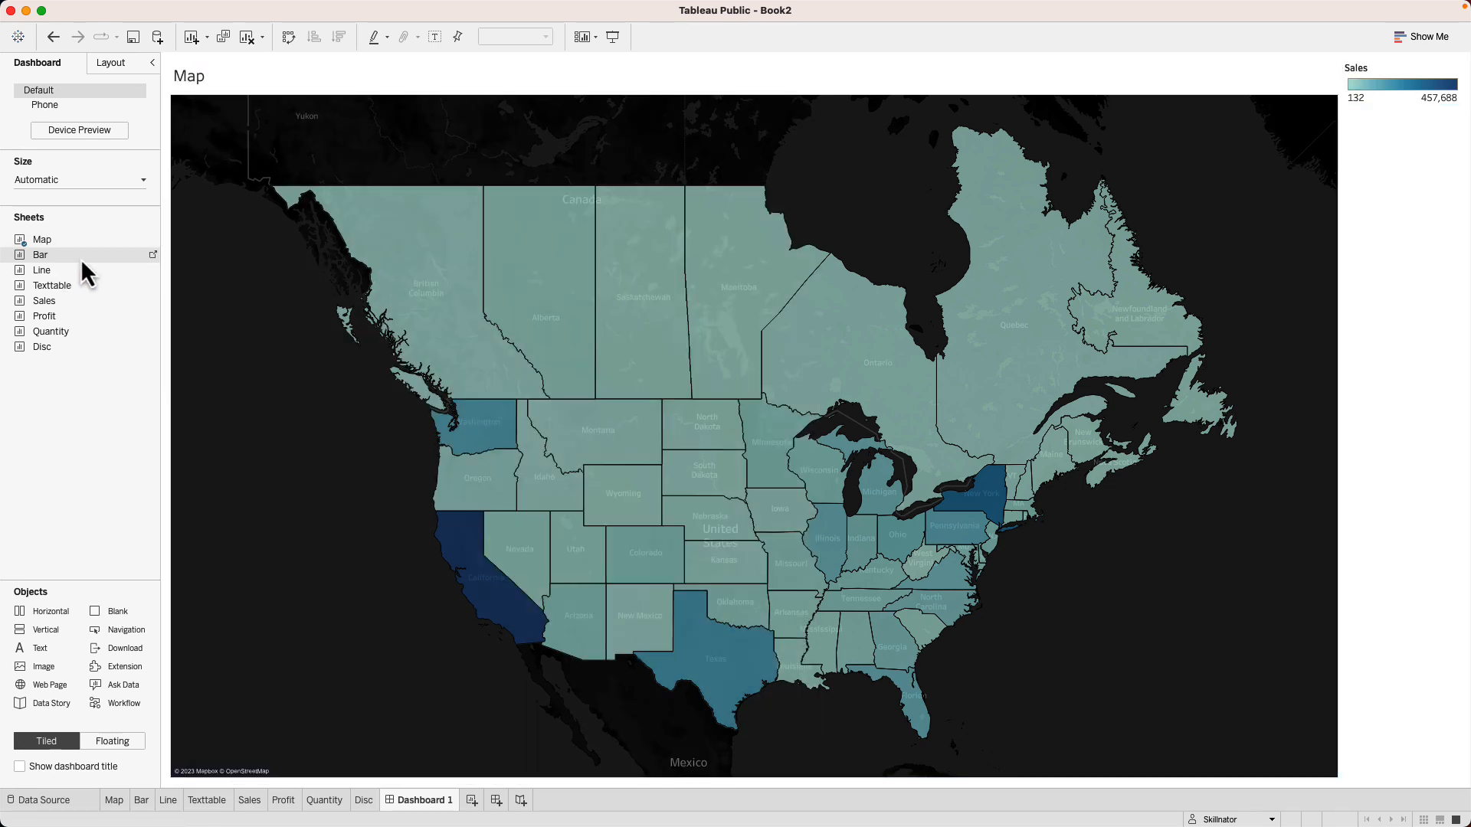
double_click(49, 256)
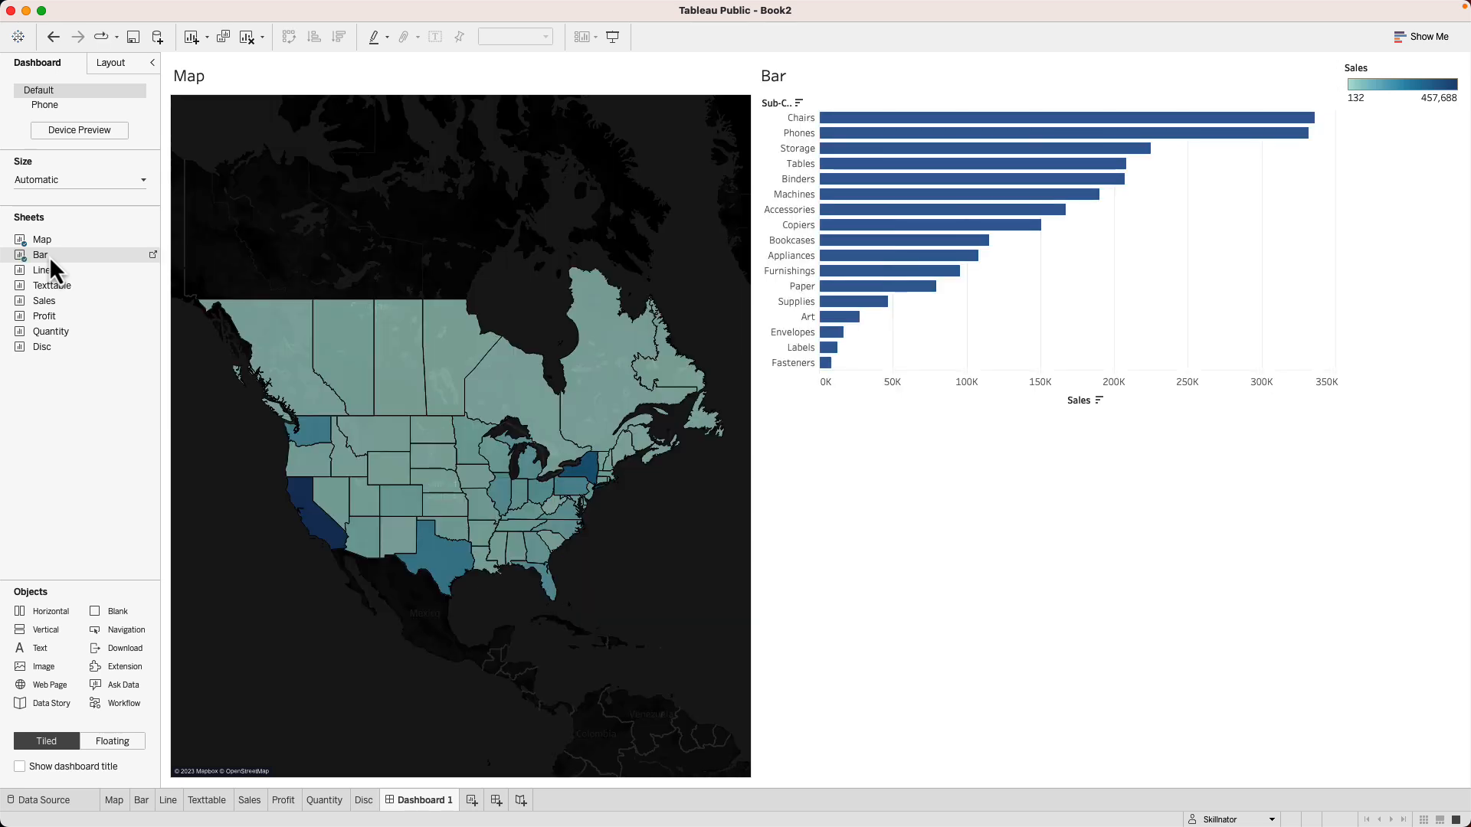
- Try moving the tiled Map and Bar sheets within the dashboard and undo their placement
click(534, 86)
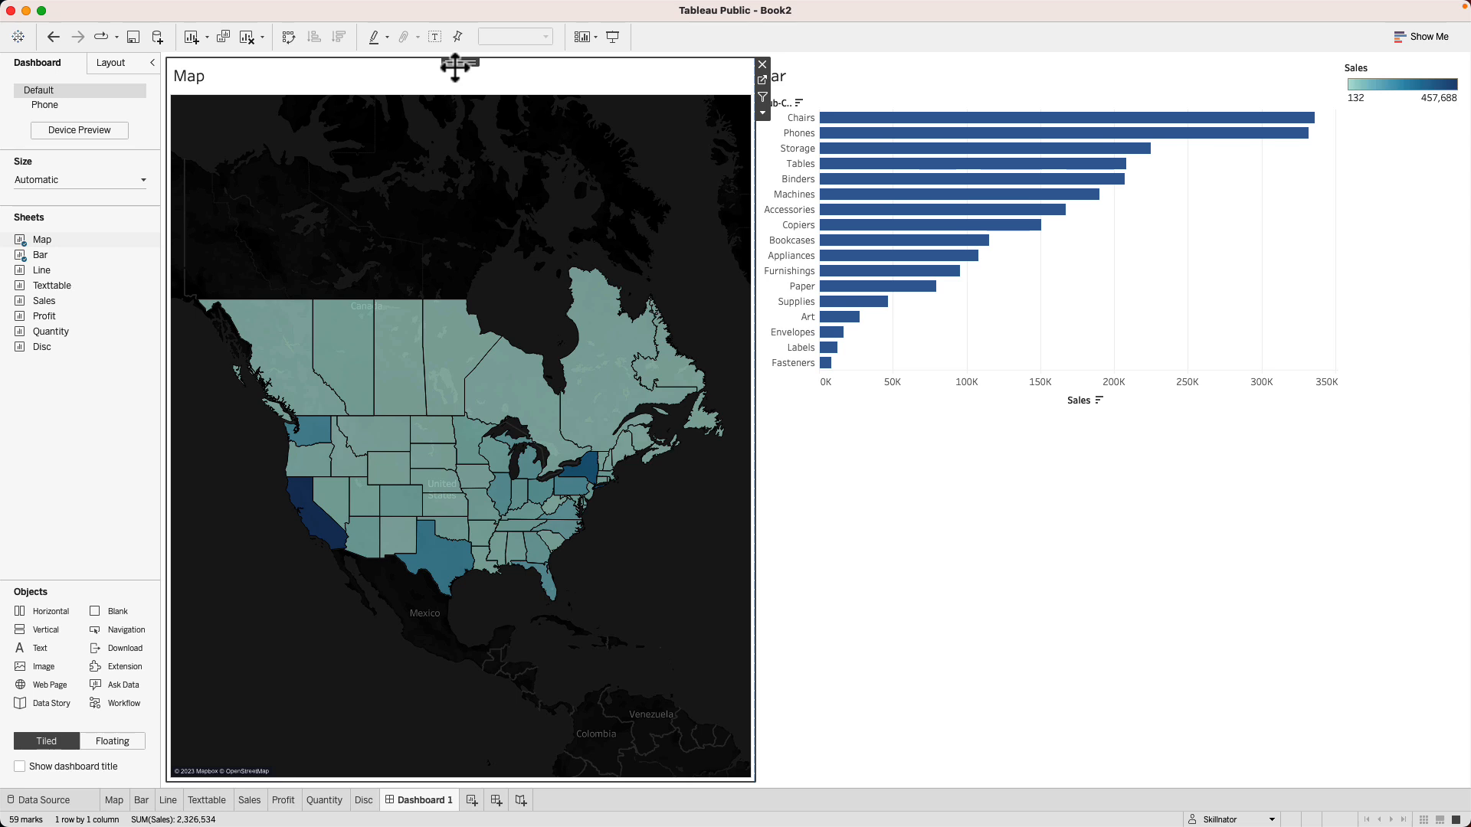
drag(455, 66, 1022, 92)
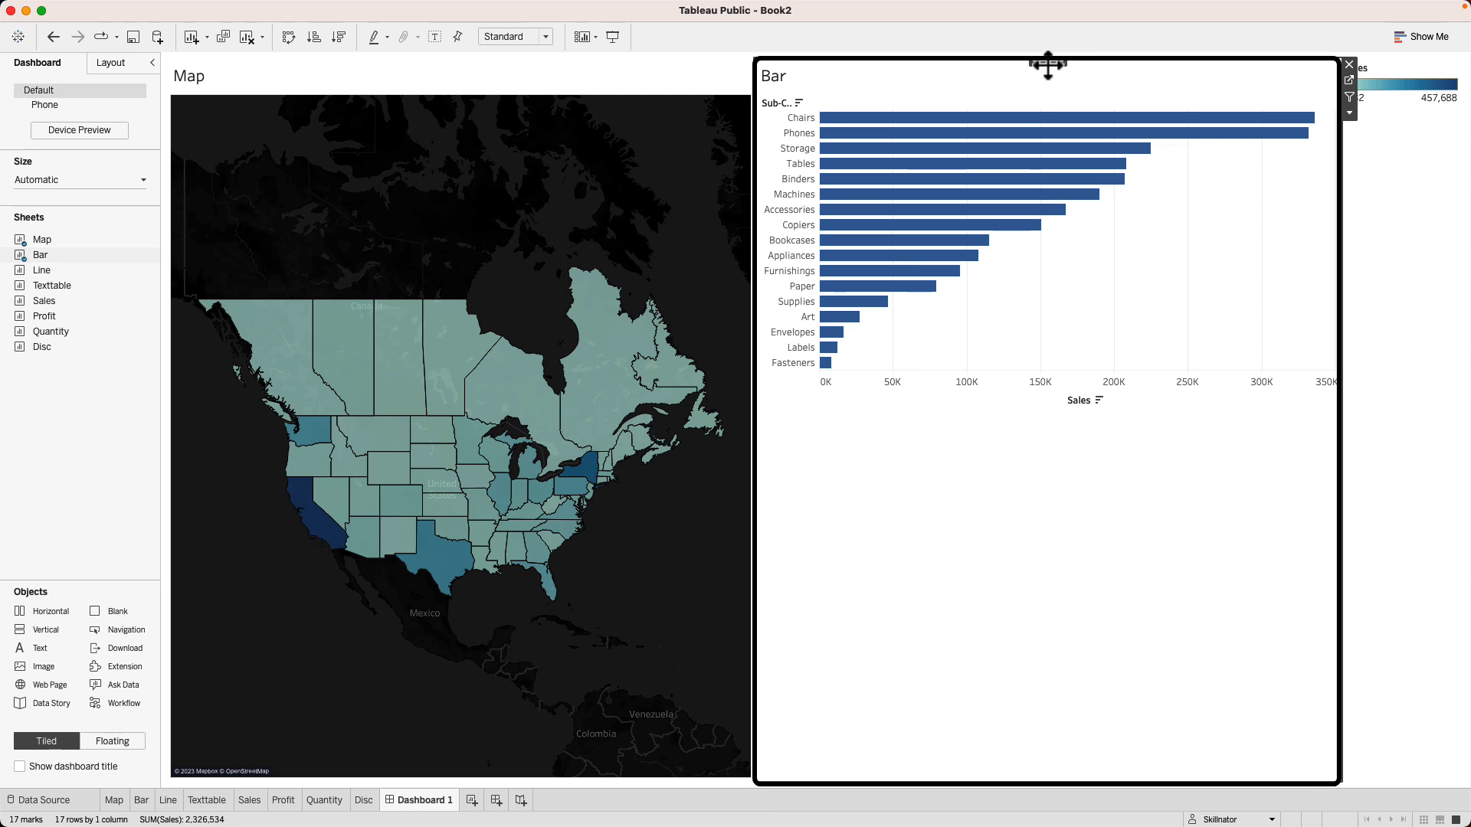
drag(1048, 65, 1048, 63)
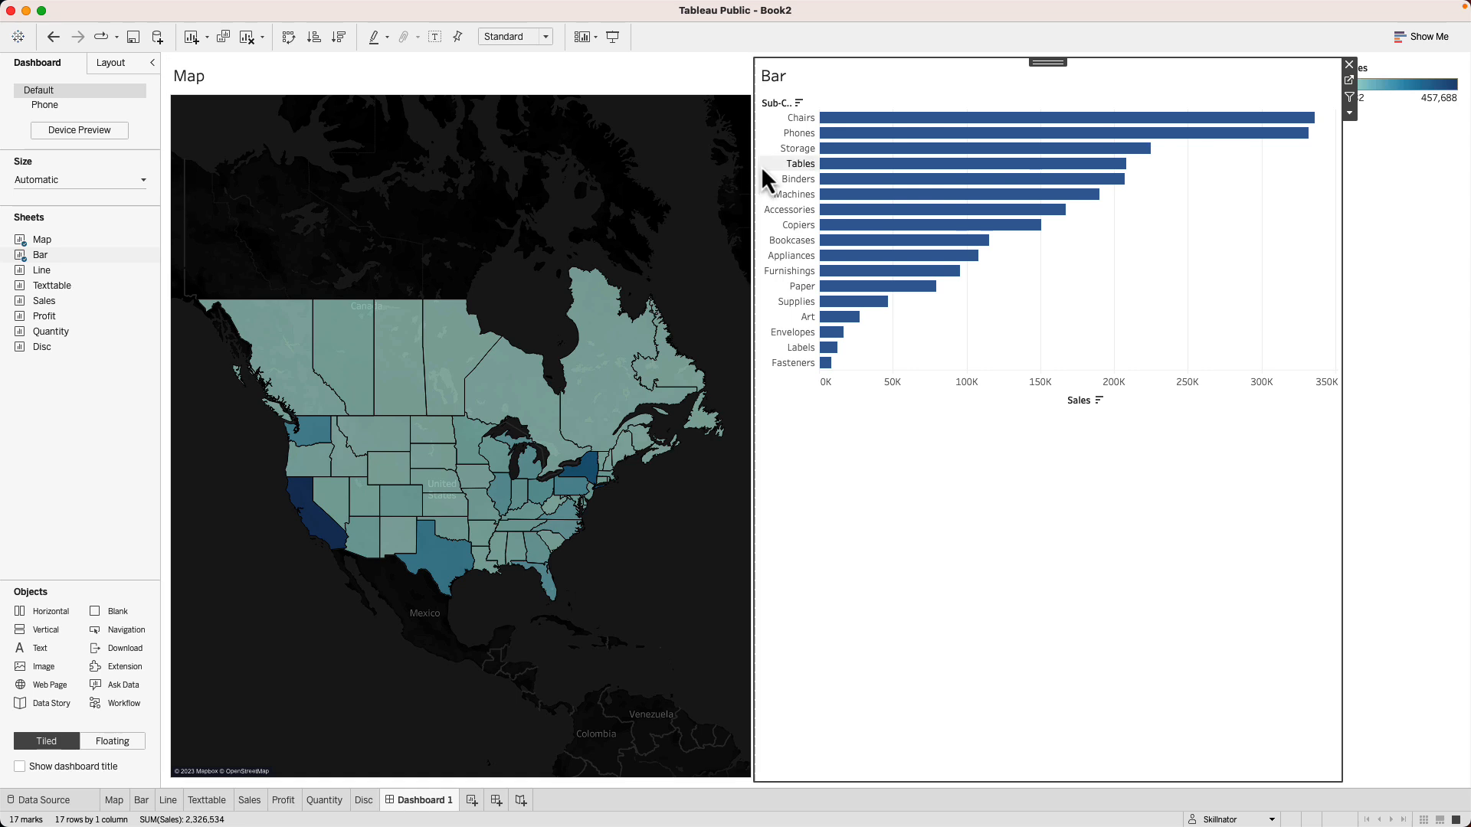
key(super+z)
key(super+z)
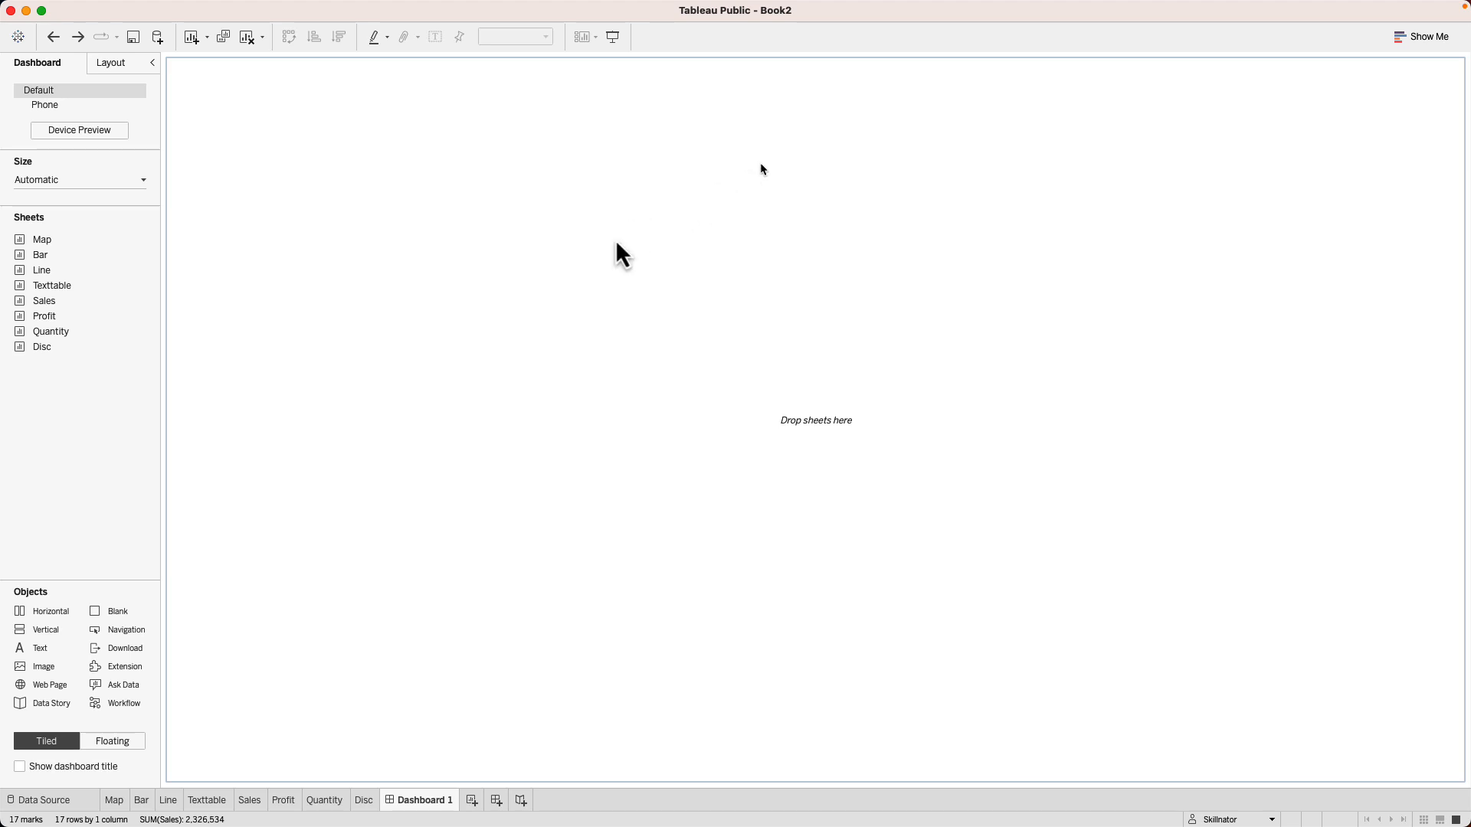
- Place Map as a floating sheet at the dashboard's upper left, with Bar, Line and Texttable floating in a row below it
click(124, 746)
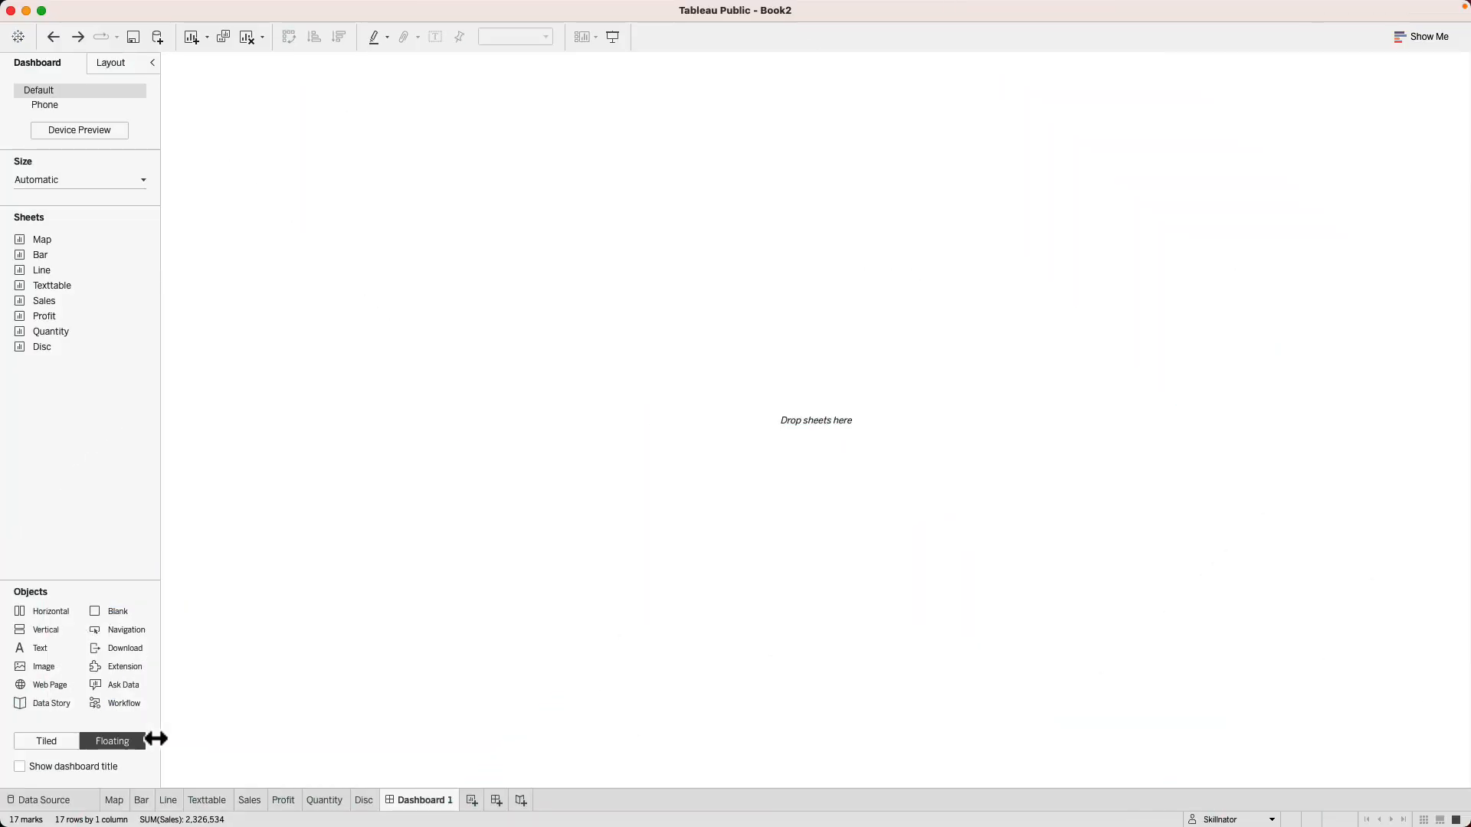
drag(65, 242, 201, 107)
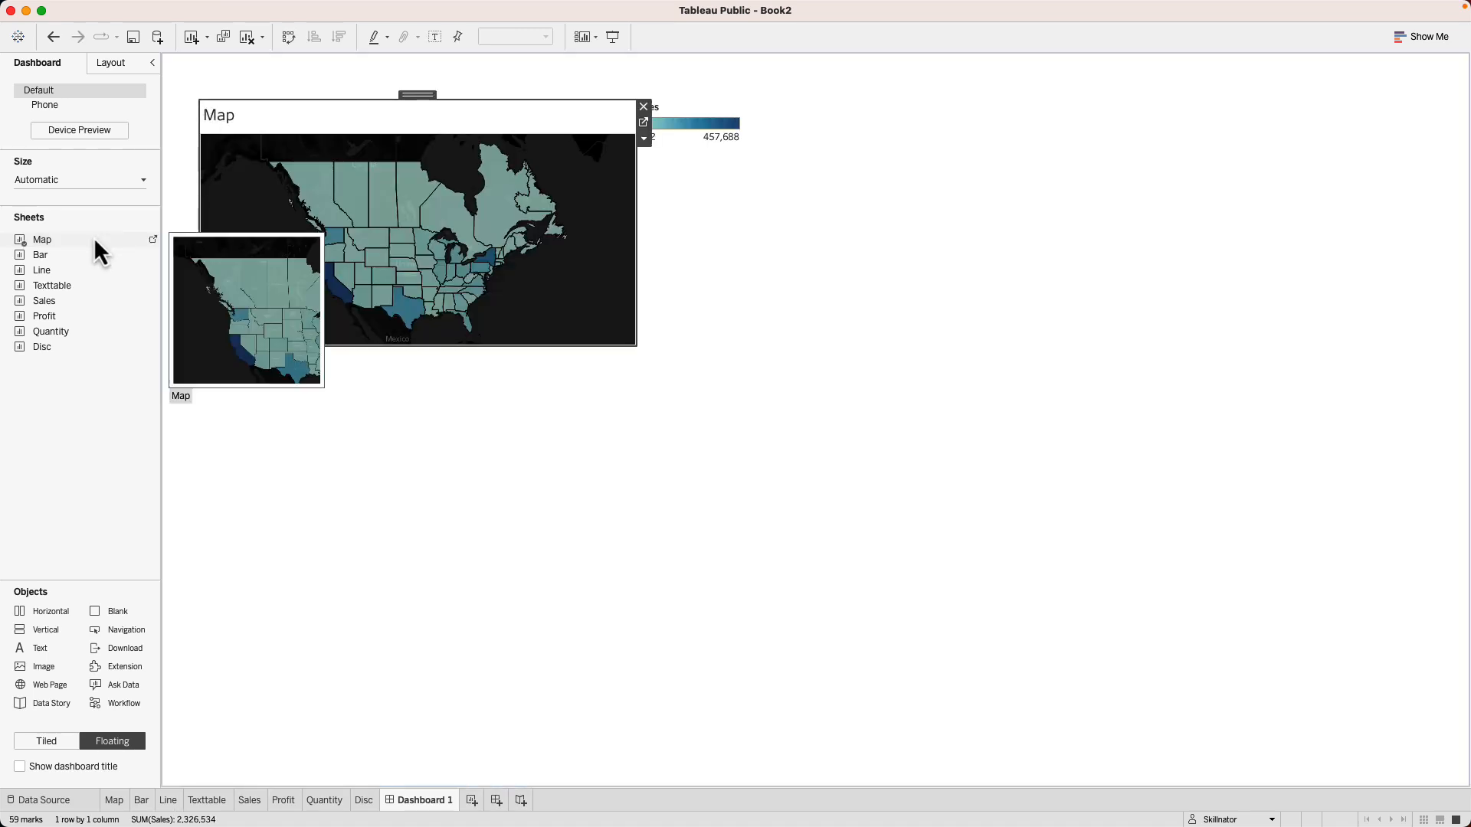
drag(77, 256, 199, 446)
drag(52, 272, 667, 445)
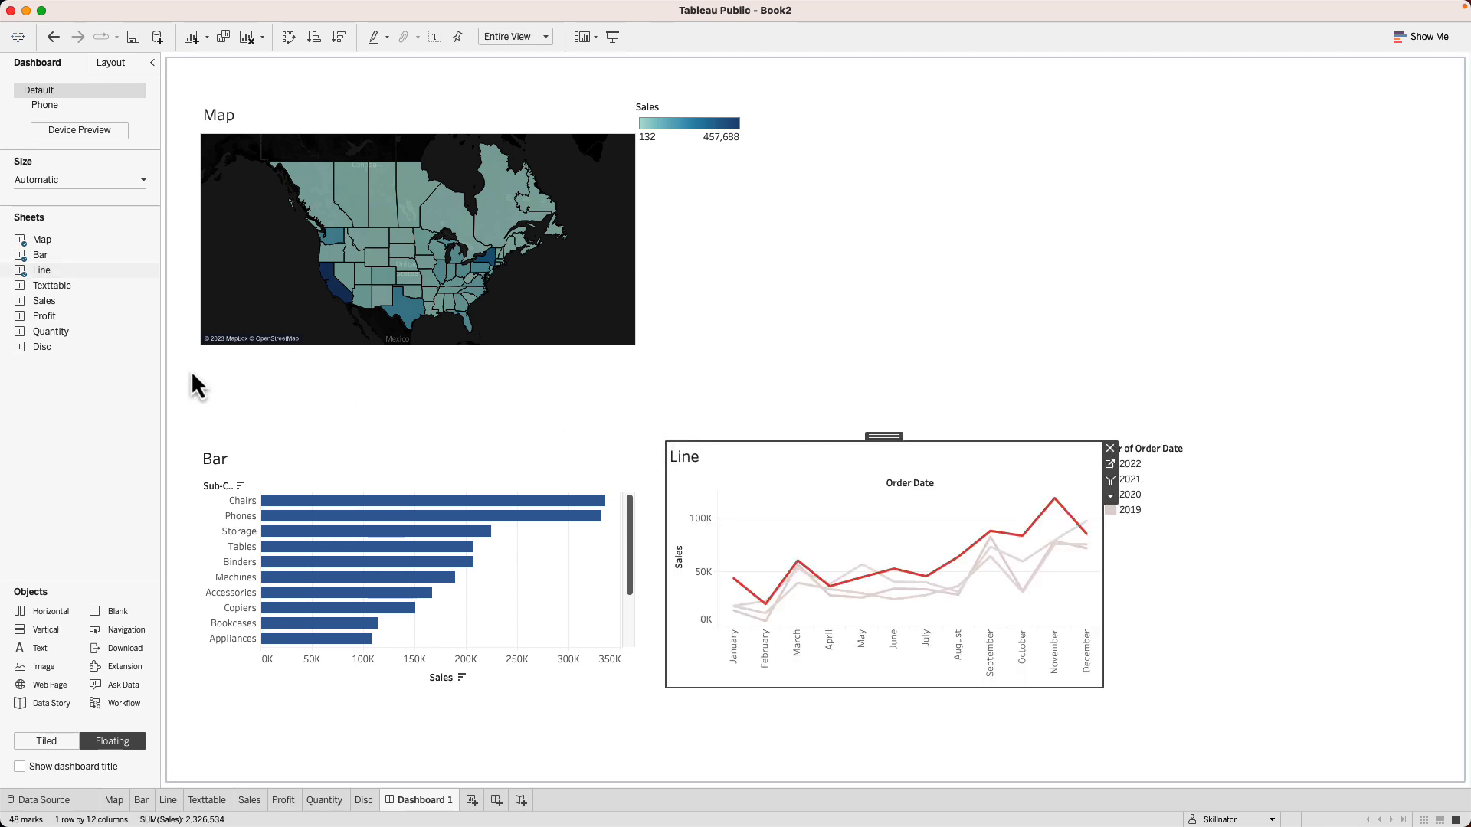
drag(54, 288, 1013, 443)
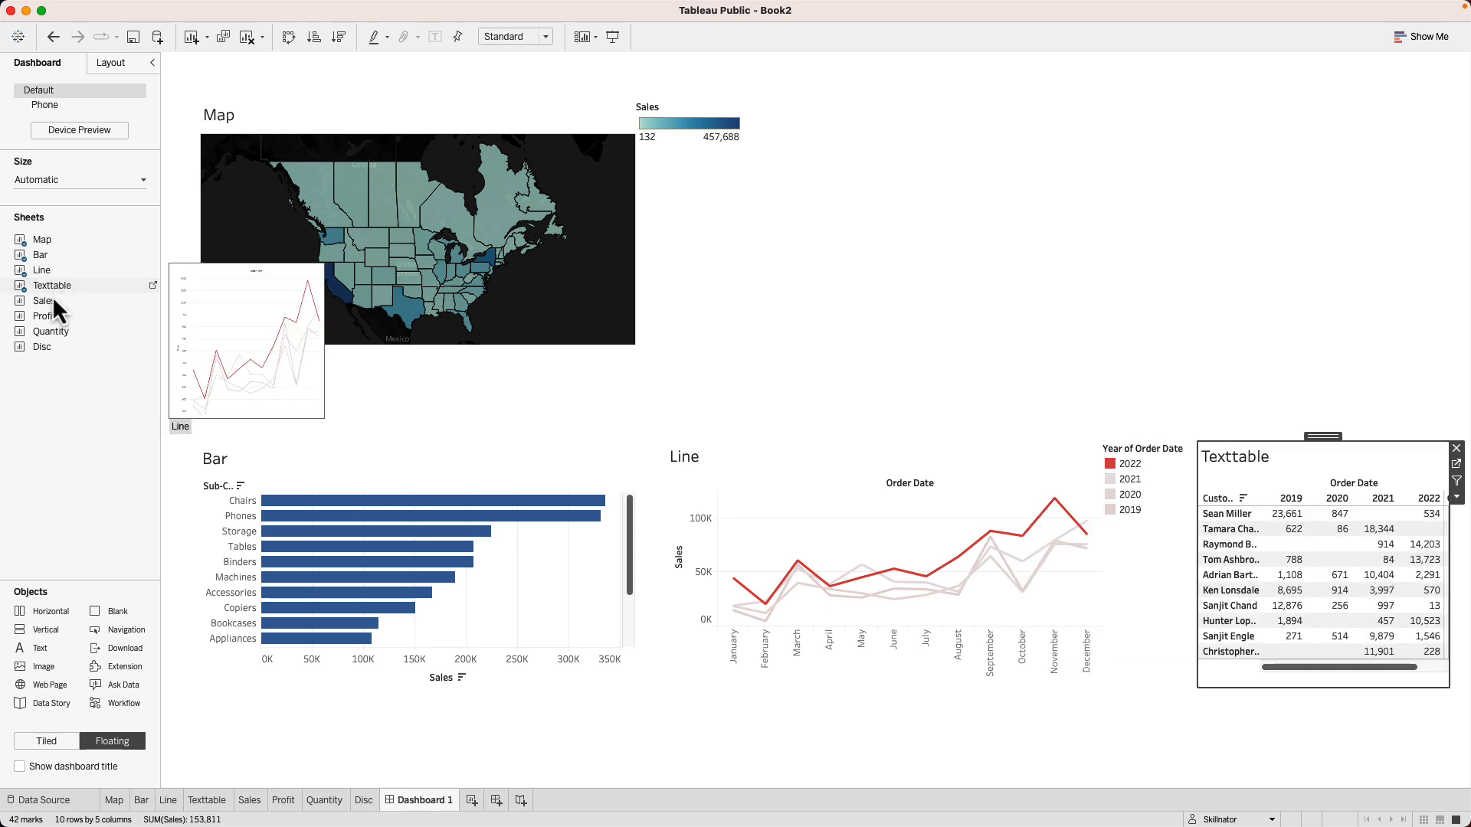
- Add the Sales and Profit sheets as small floating KPI boxes side by side, right of the map near the dashboard's upper edge
drag(52, 303, 815, 90)
drag(1238, 325, 1032, 192)
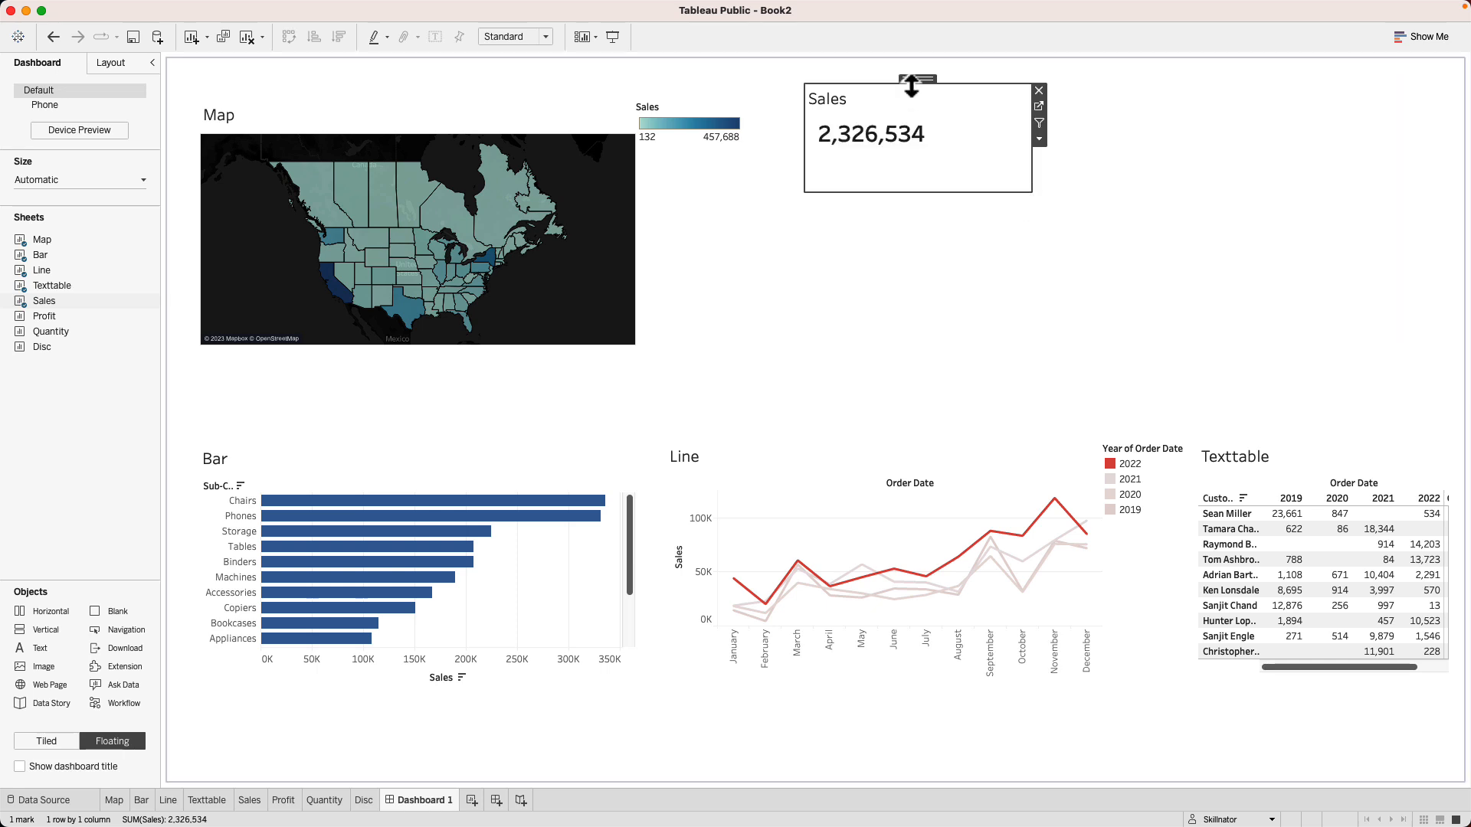
drag(44, 316, 925, 83)
drag(1364, 331, 1121, 209)
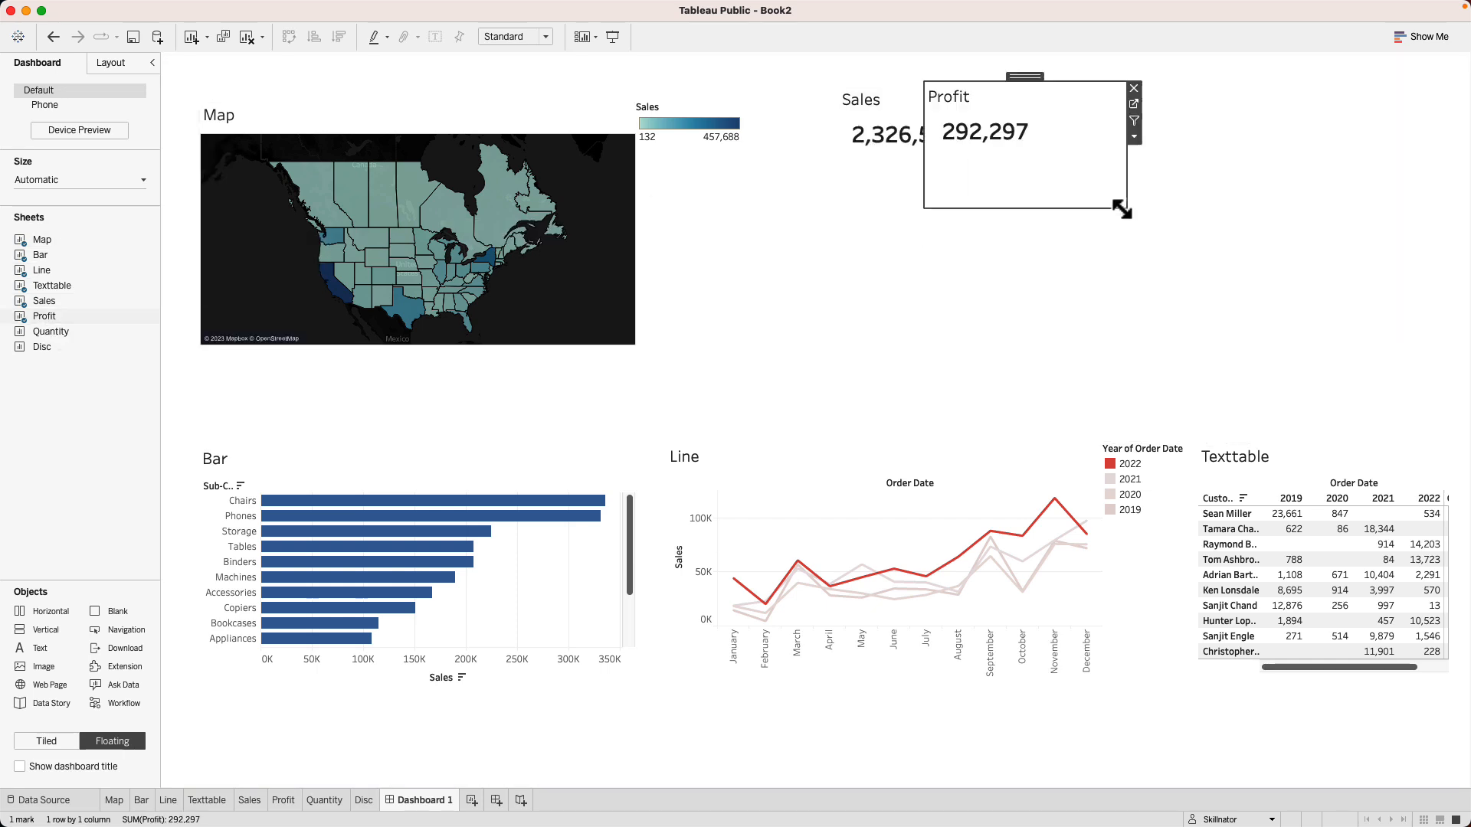
drag(1022, 78, 1252, 72)
- Add the Quantity and Disc sheets as small floating KPI boxes below Sales and Profit
drag(54, 333, 789, 186)
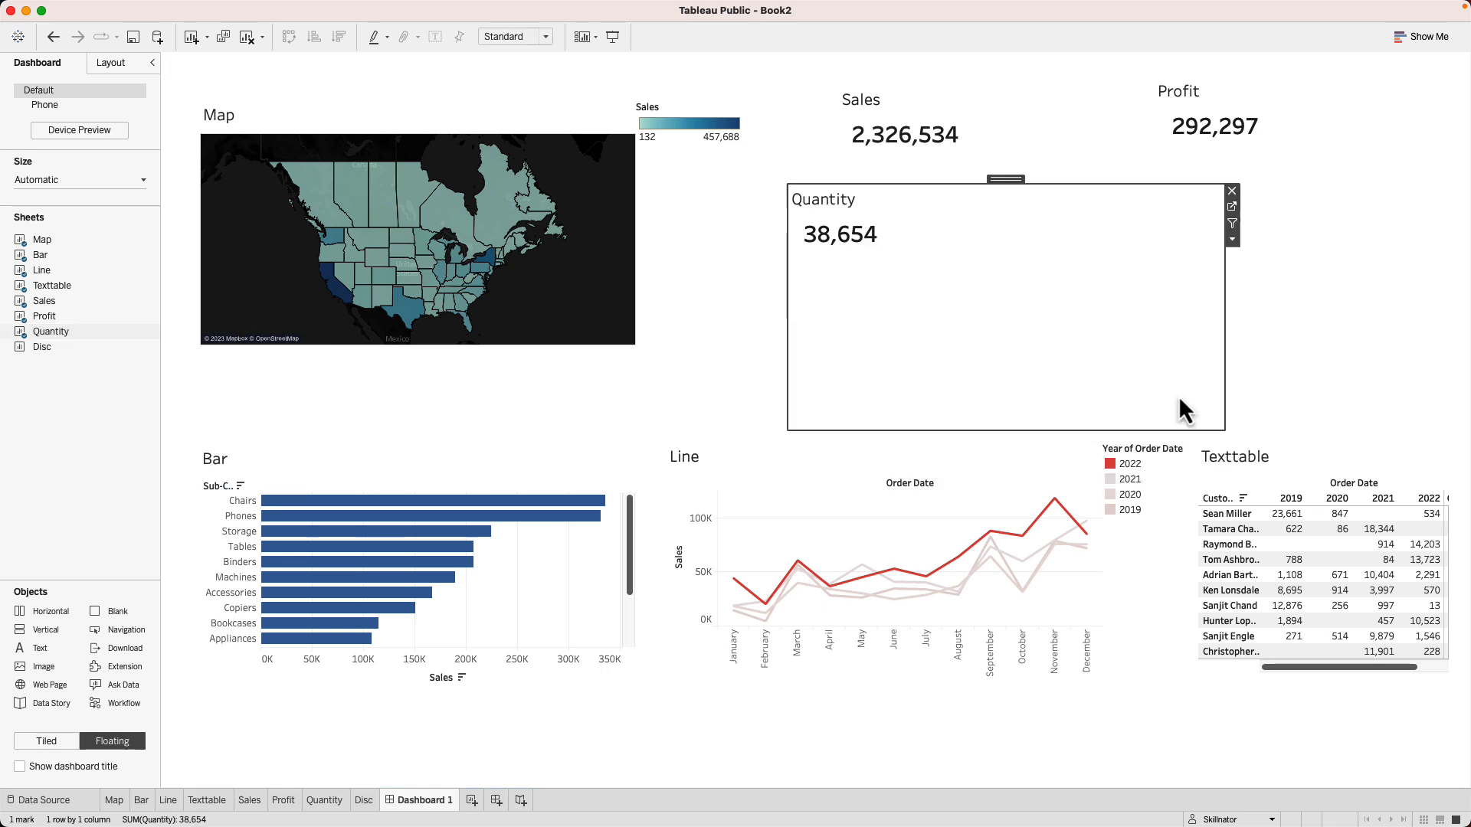
drag(1180, 406, 979, 319)
drag(884, 181, 939, 184)
drag(42, 346, 932, 173)
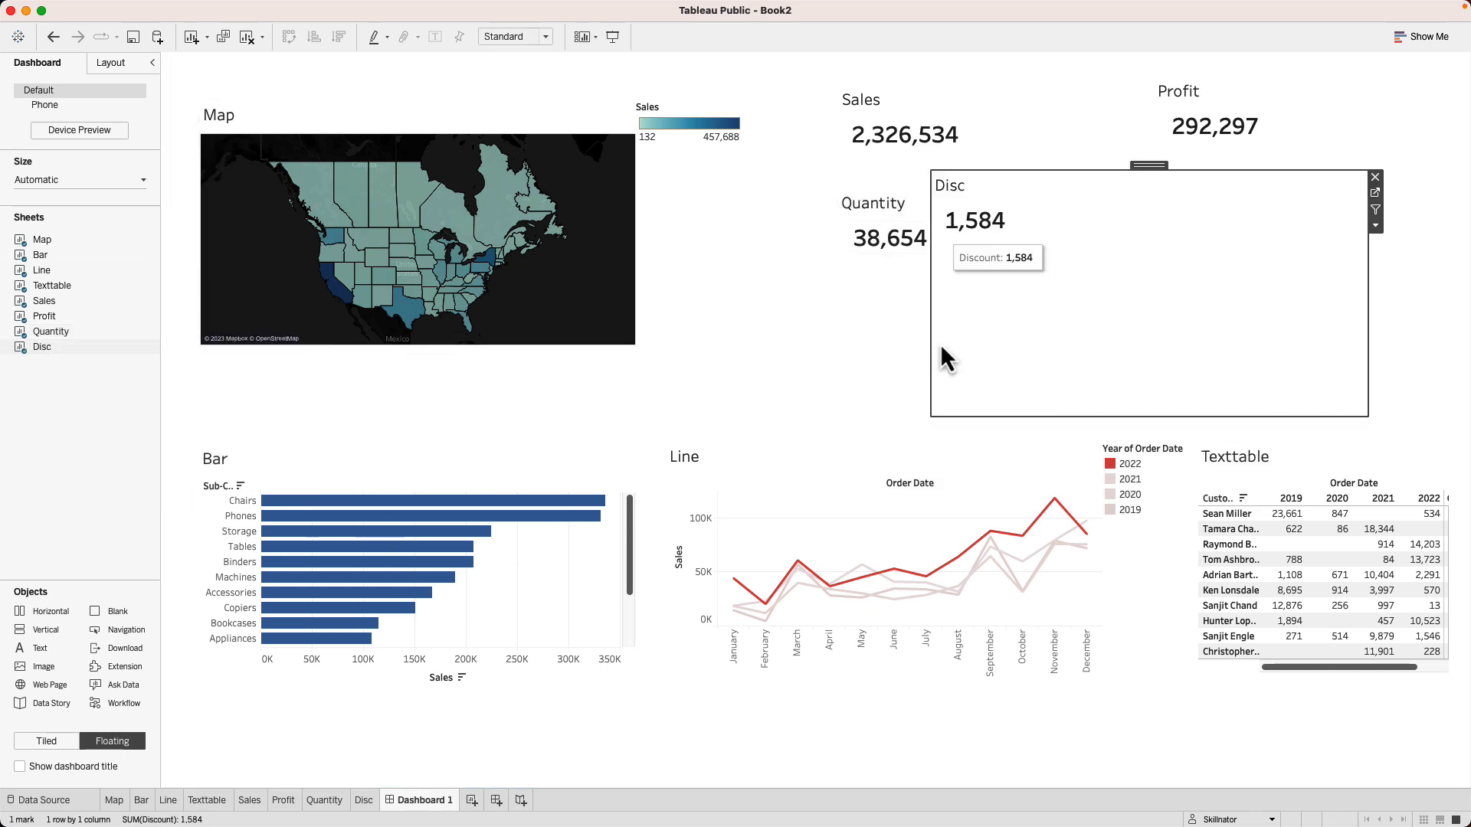
drag(932, 416, 1143, 315)
click(1128, 340)
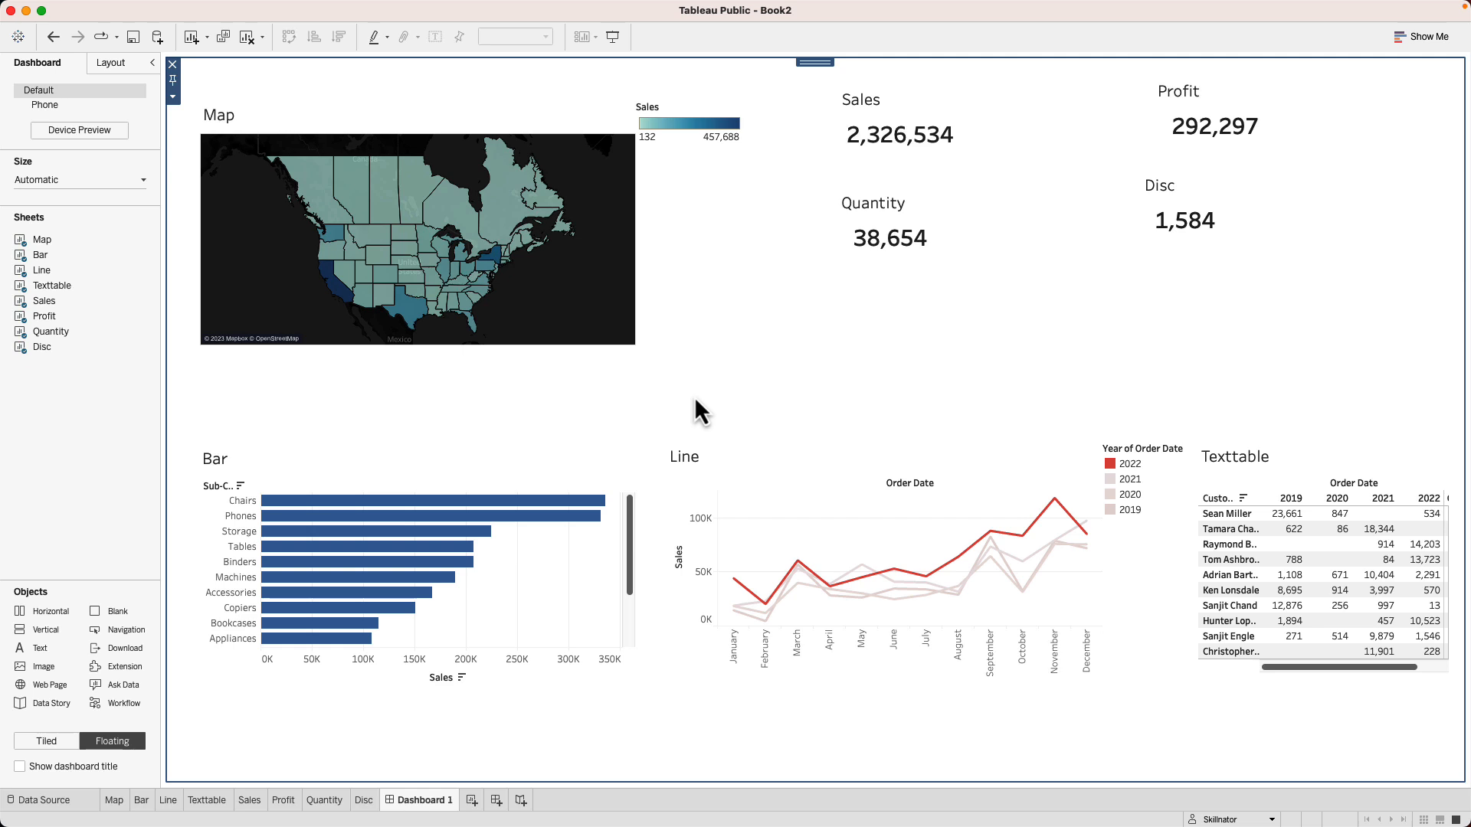
- Remove the Sales color legend beside the map and select the Map sheet
click(687, 154)
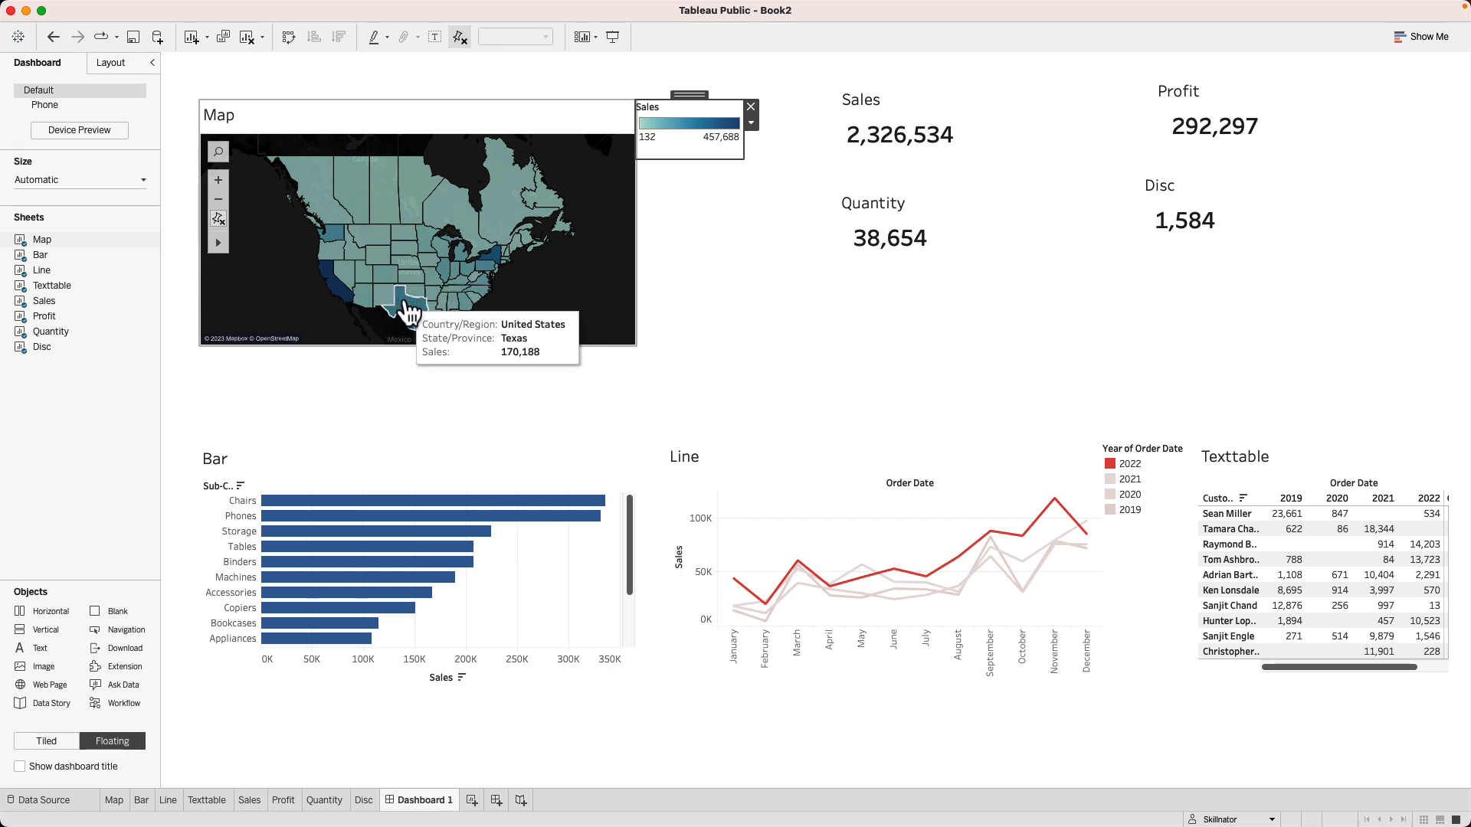
click(750, 108)
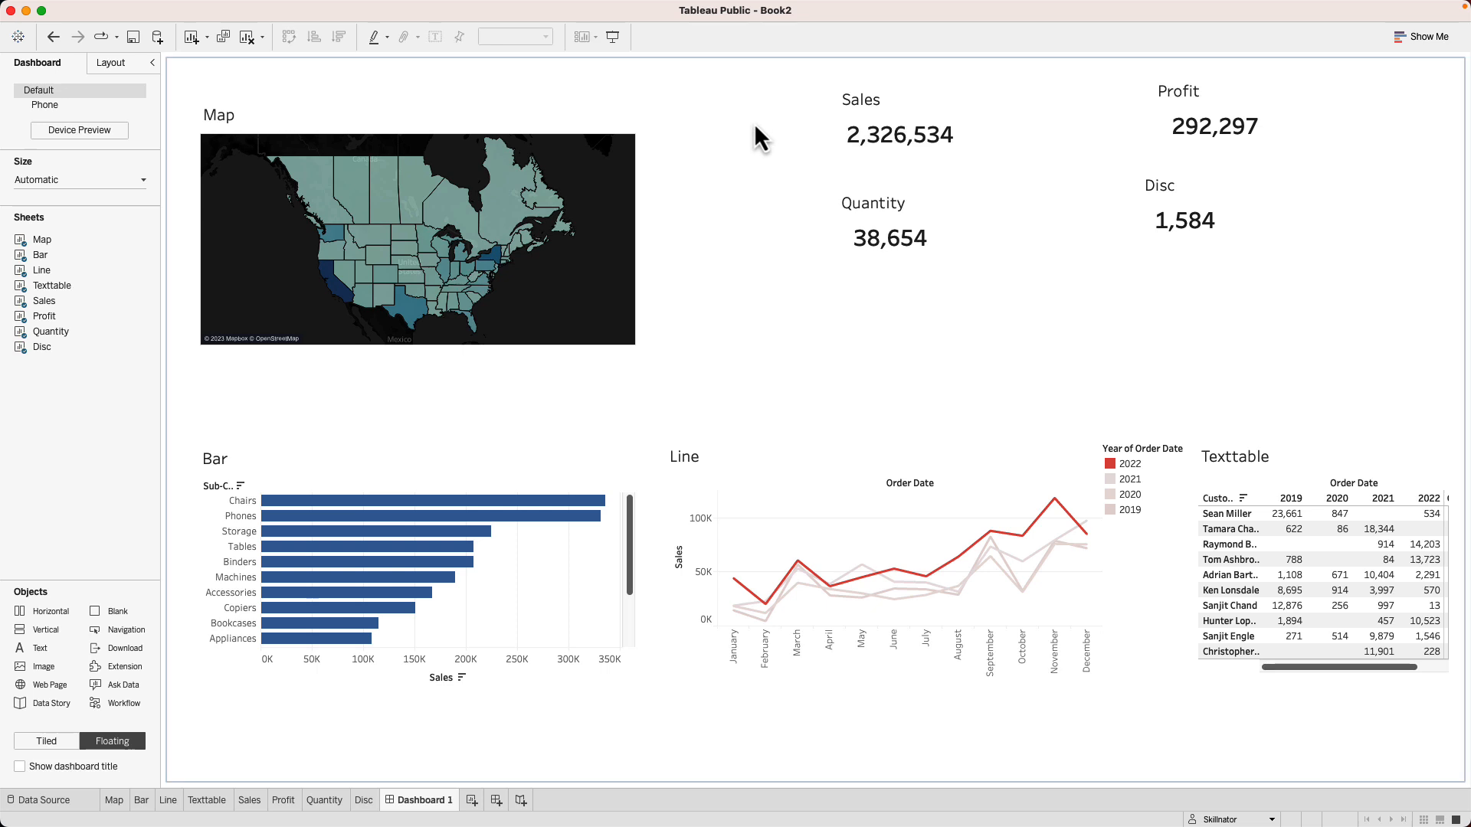
click(614, 178)
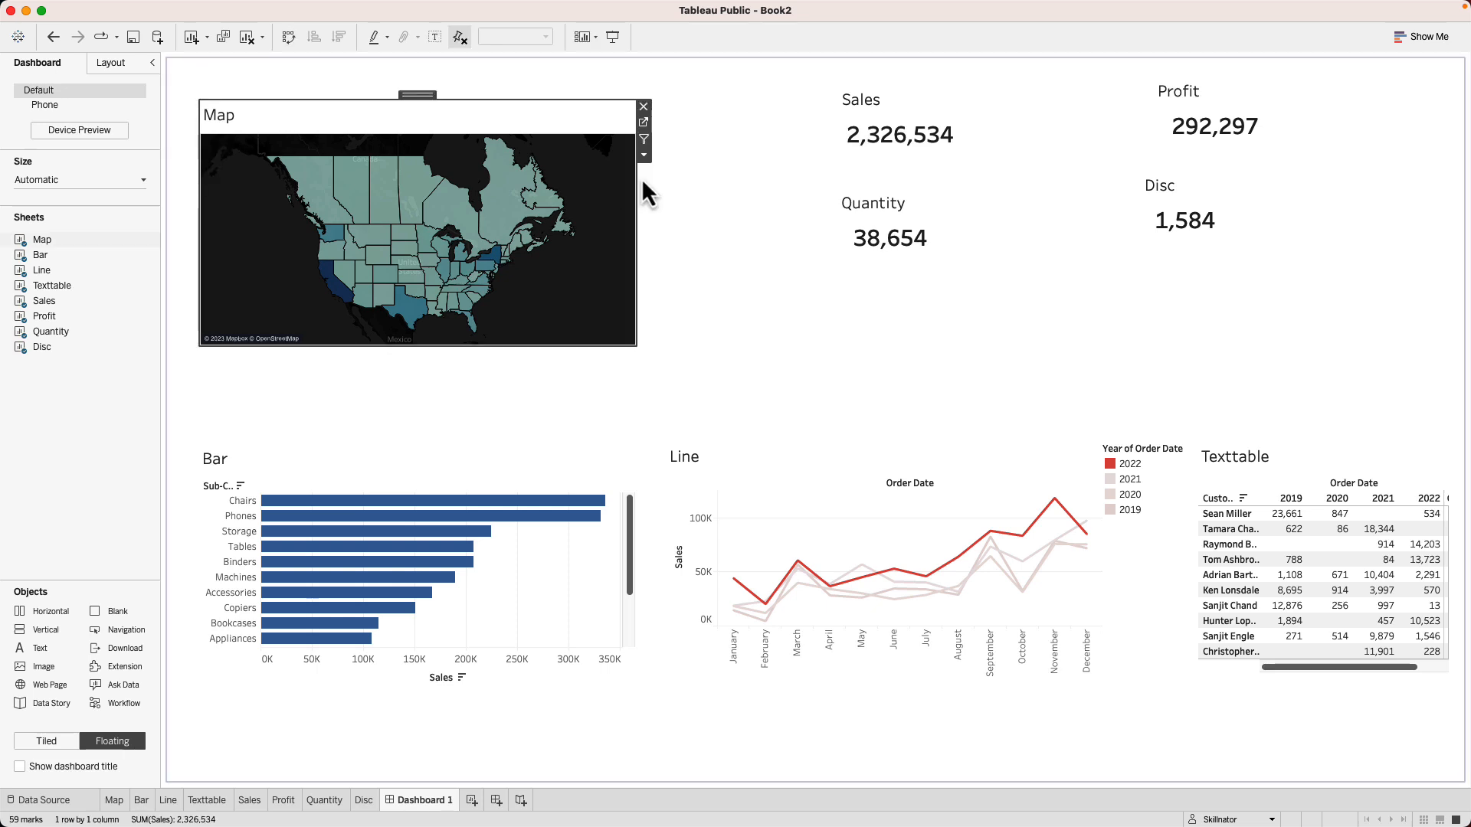
- Widen the Map sheet and place the Year of Order Date legend below the Line chart as a single-row strip
drag(636, 178, 683, 174)
click(1133, 460)
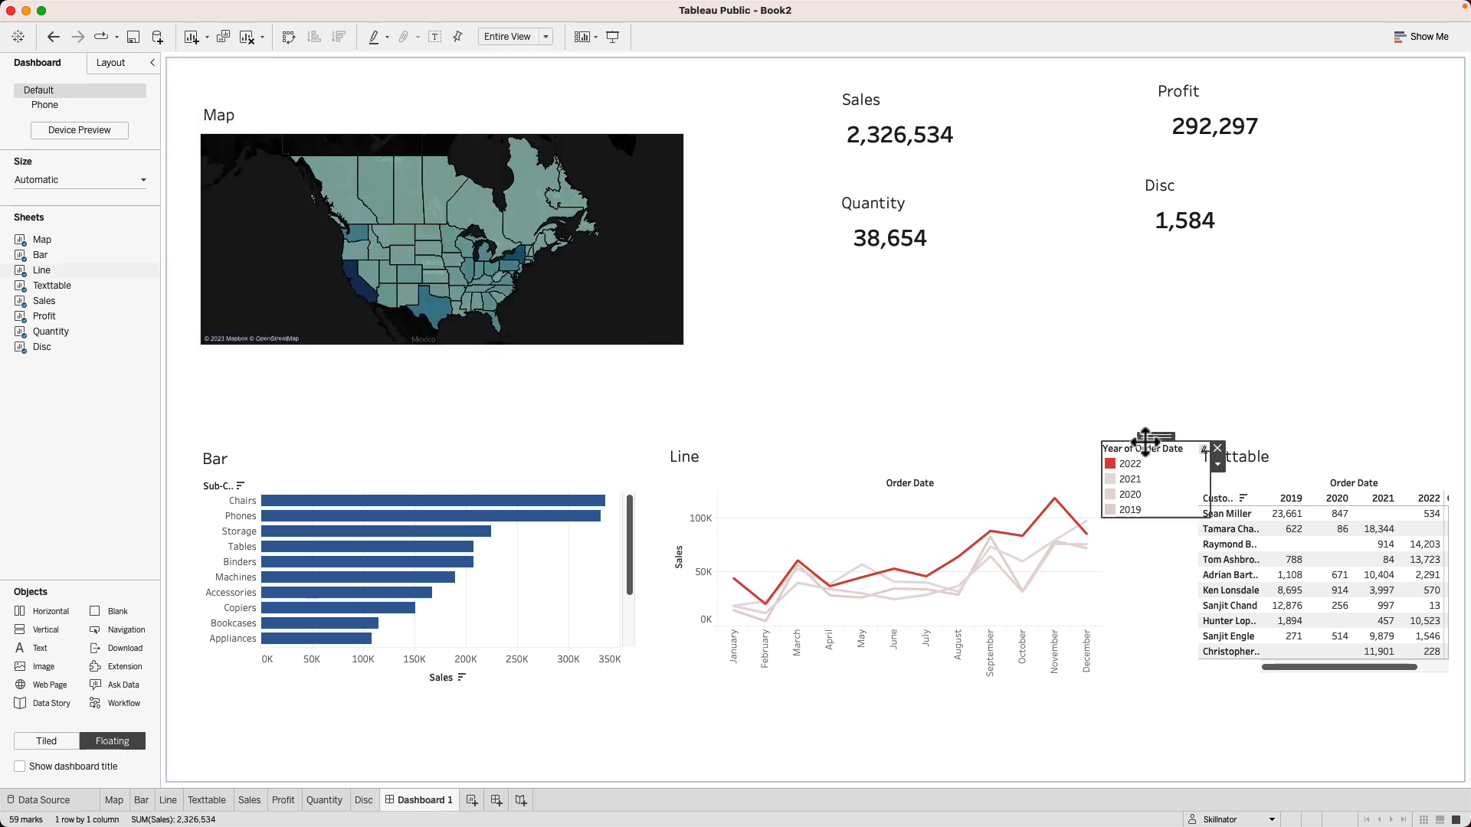
drag(1143, 444, 750, 678)
drag(823, 728, 1104, 740)
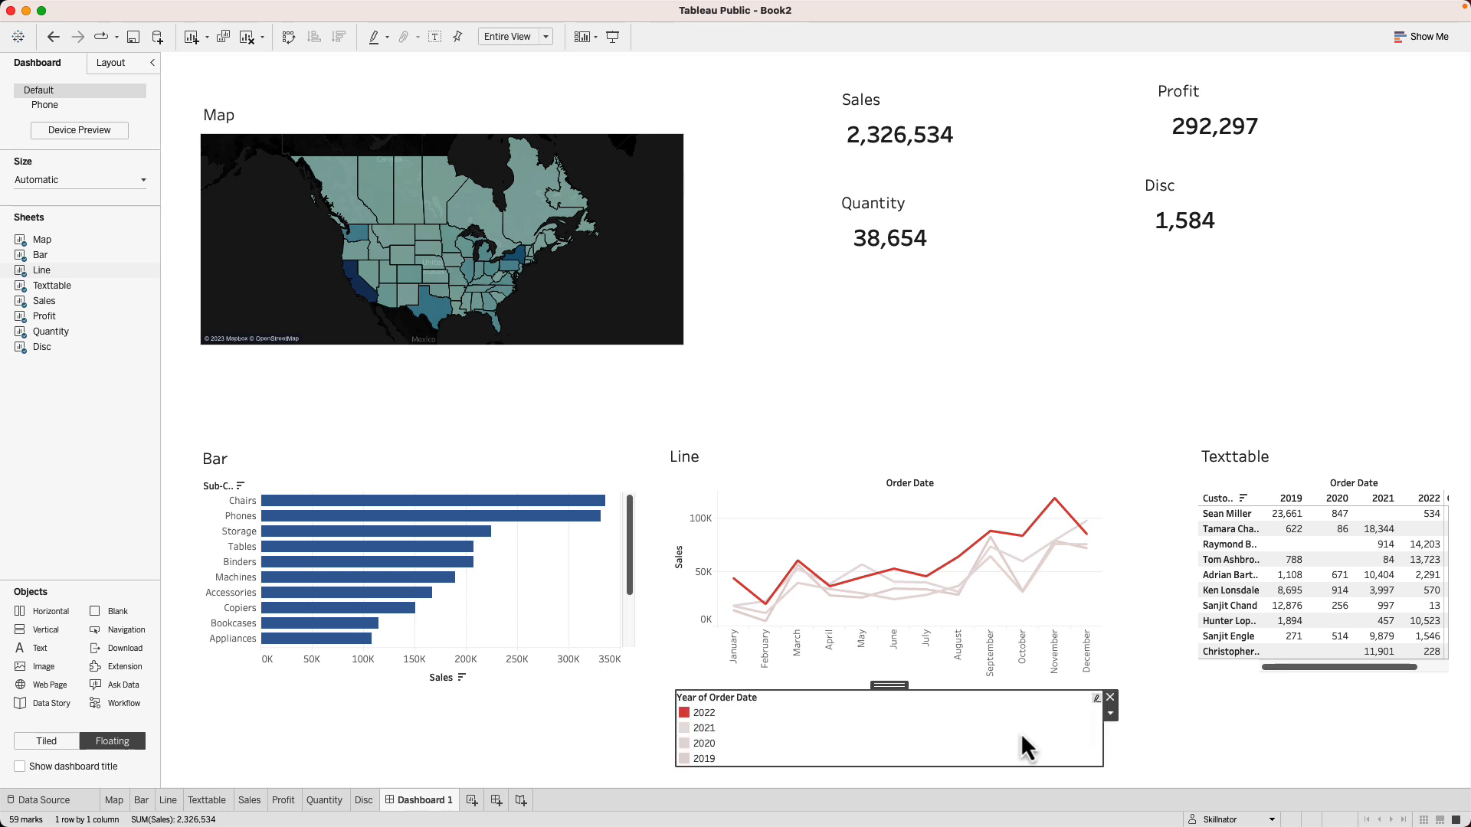
drag(905, 753, 907, 711)
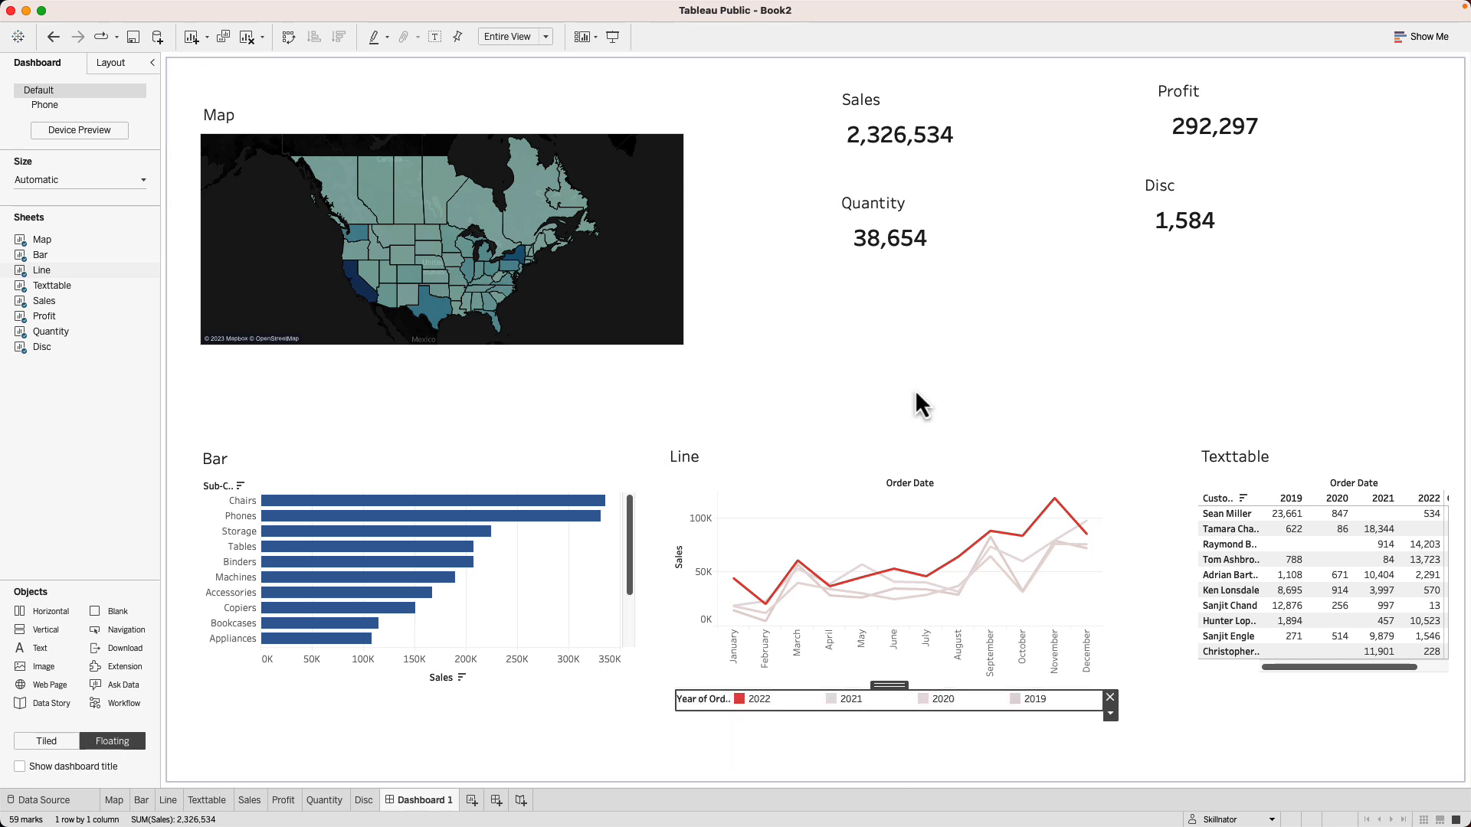
- Set the dashboard's default shading to the custom dark green
click(530, 394)
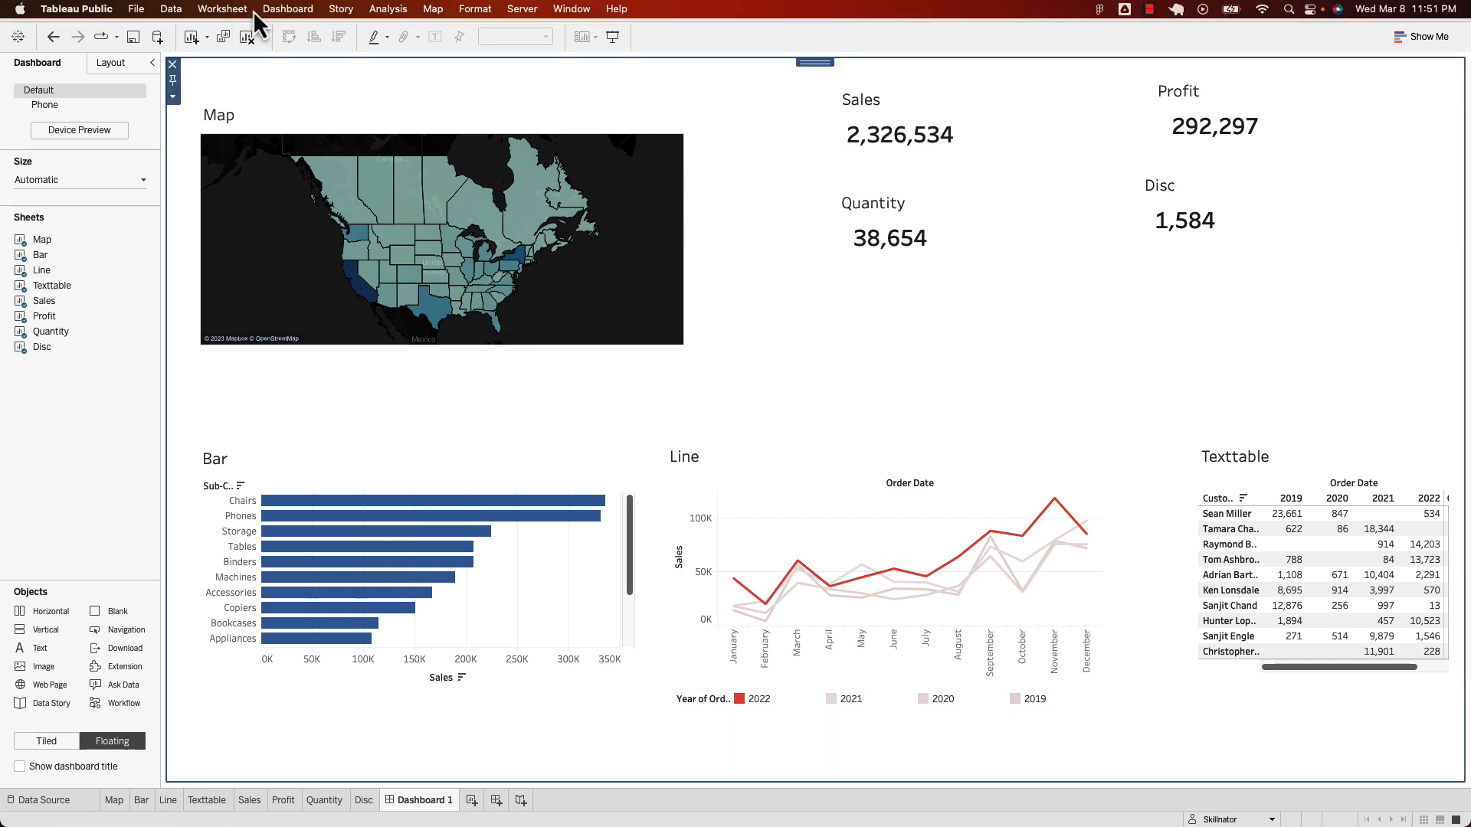
click(305, 14)
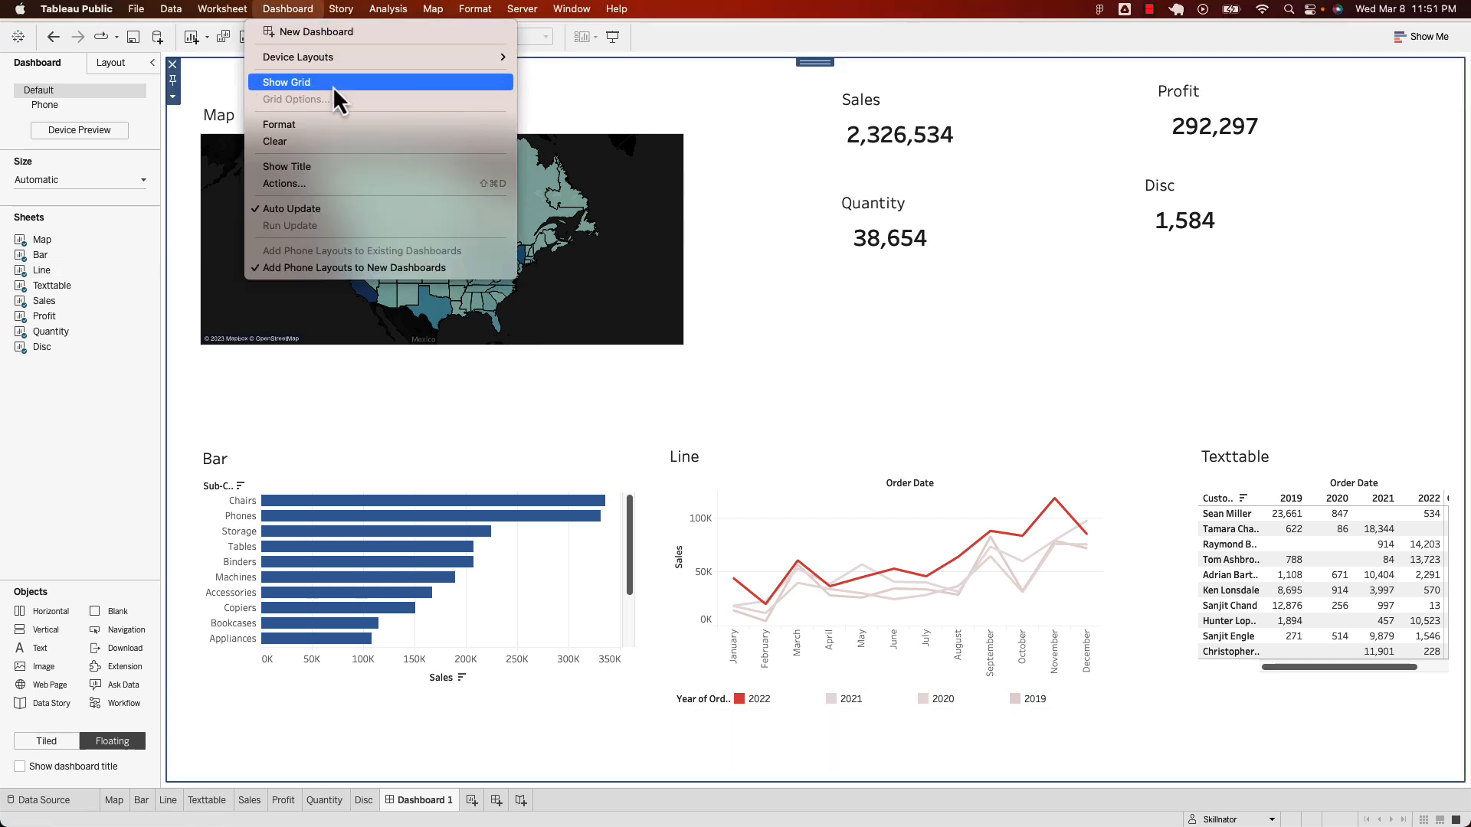
click(334, 123)
click(111, 231)
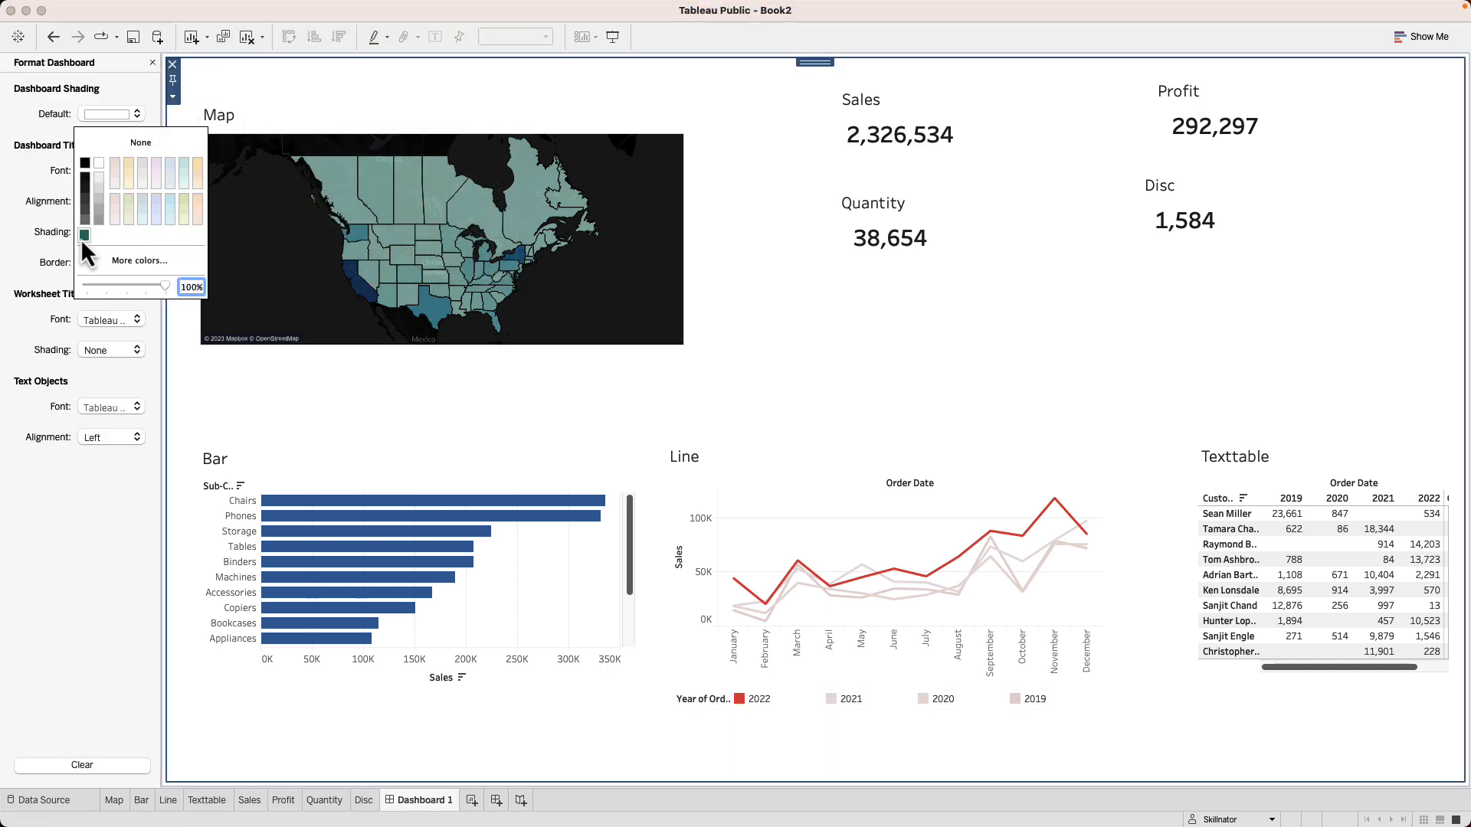
click(85, 234)
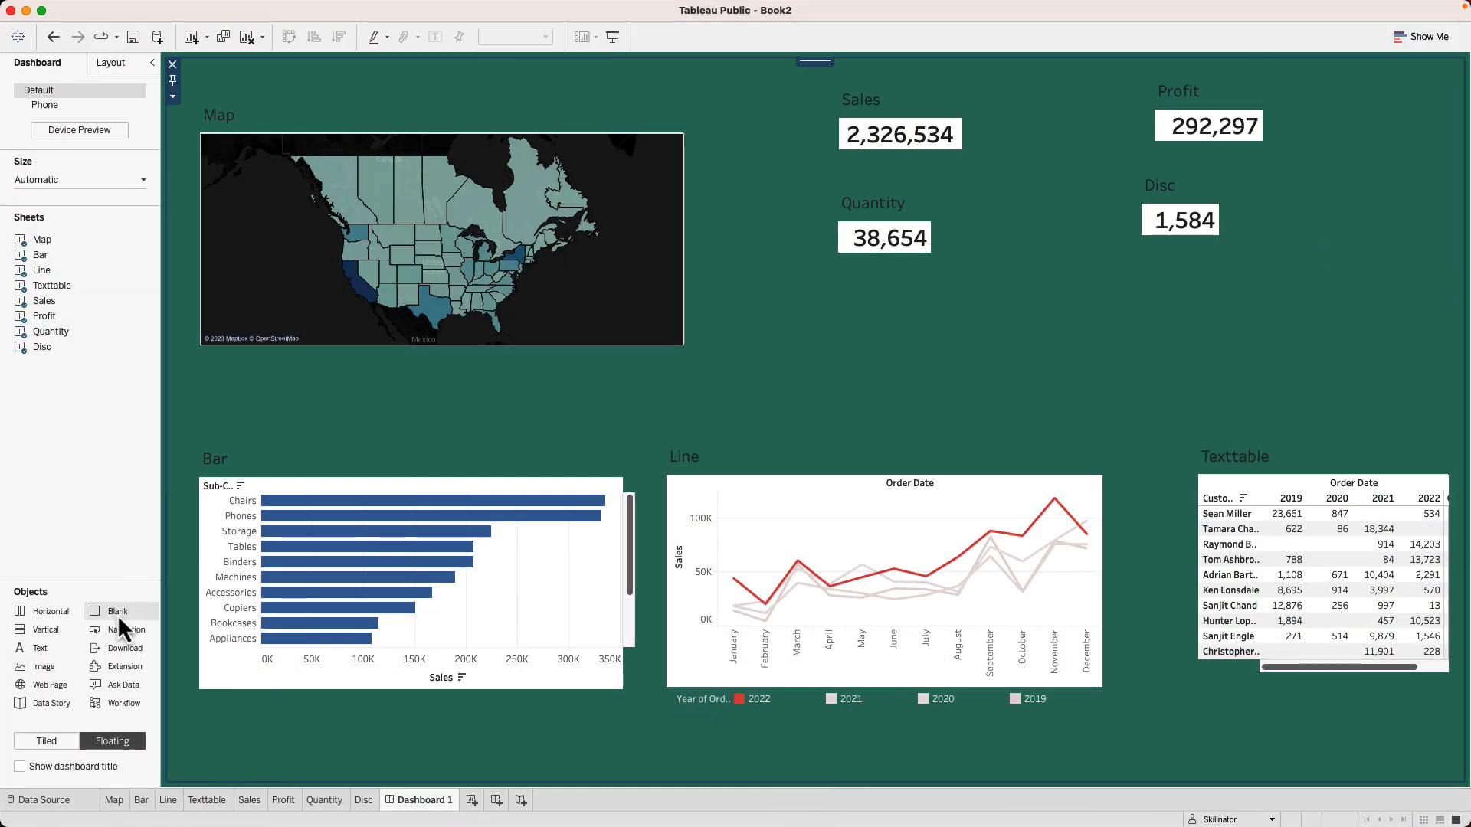
- Add a floating Blank object between the two rows and shape it into a strip about 1,661 wide and 11 high
drag(118, 615, 408, 379)
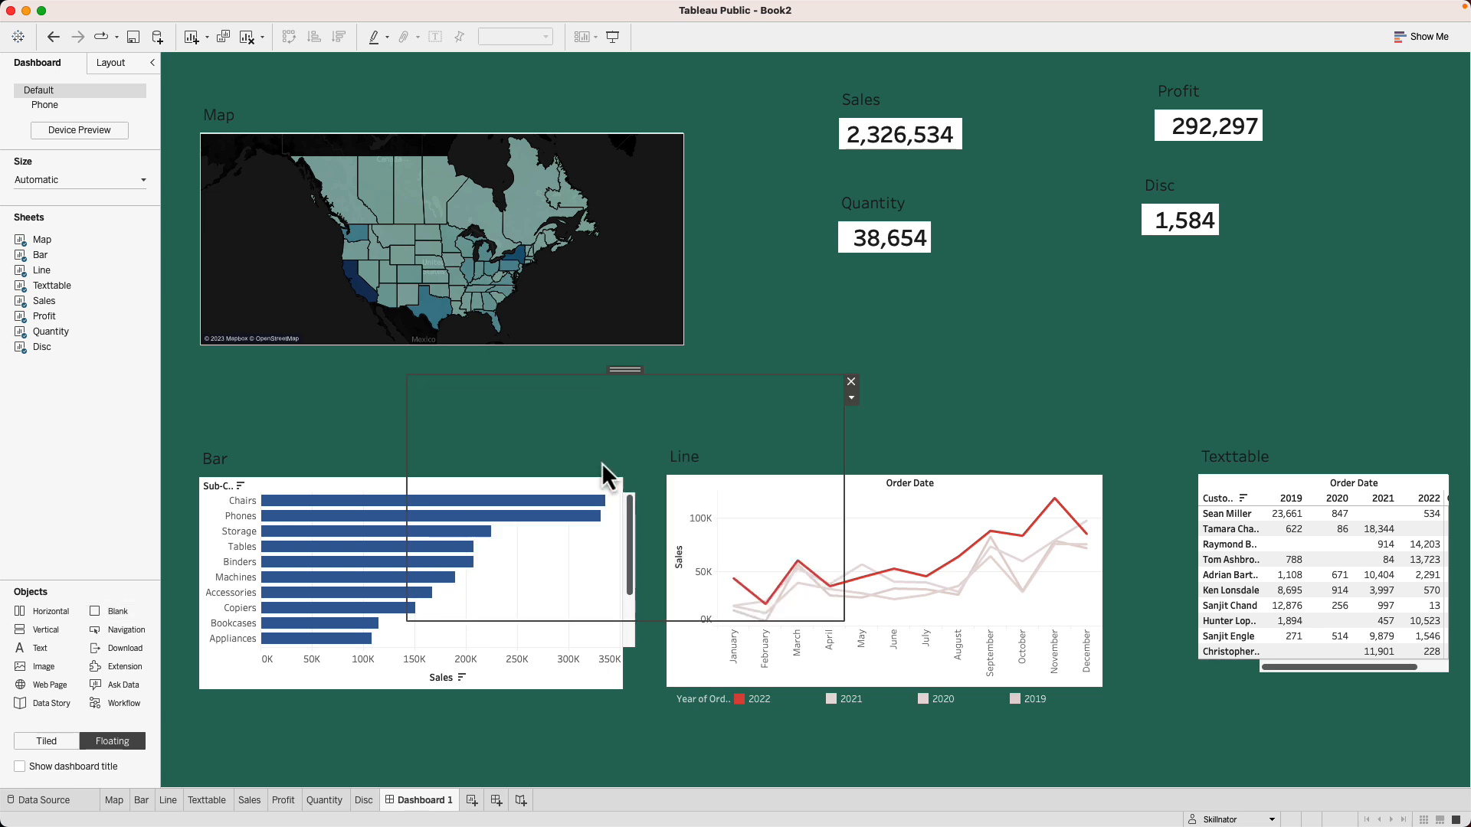
mouse_move(643, 621)
mouse_down()
mouse_move(649, 380)
mouse_move(747, 375)
mouse_up()
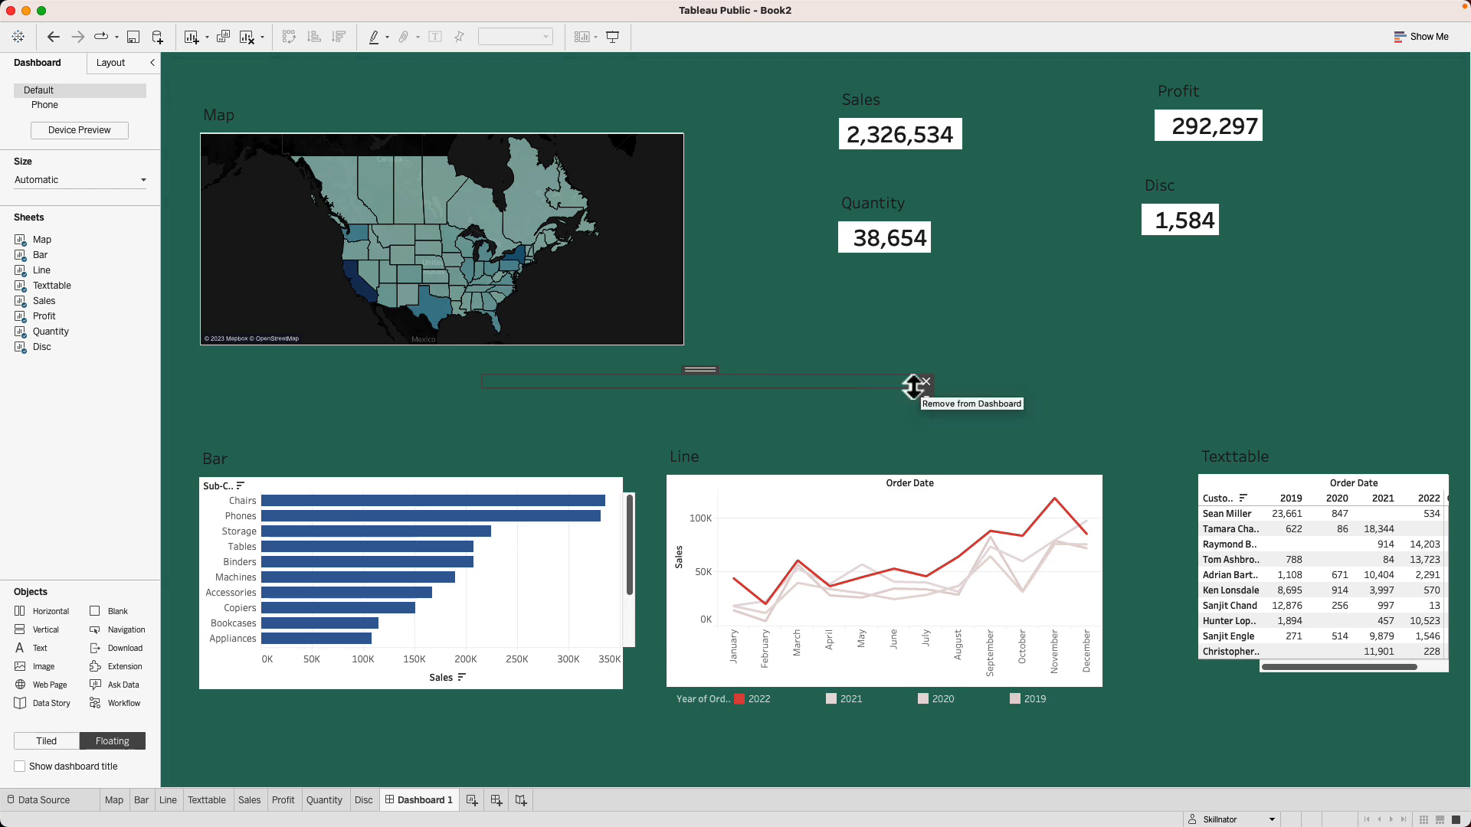
drag(481, 383, 187, 384)
drag(920, 382, 1439, 352)
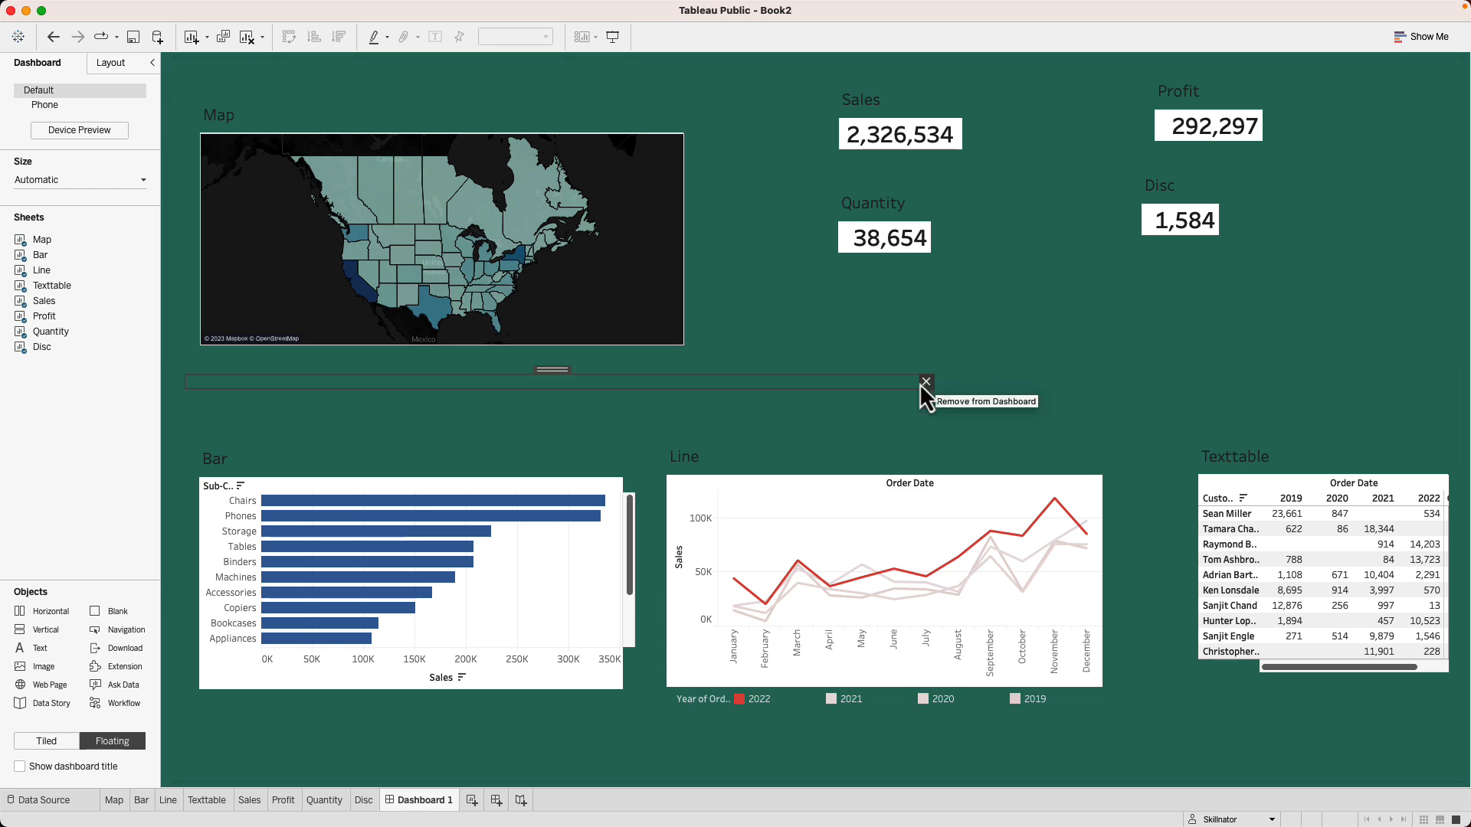
drag(925, 384, 1455, 386)
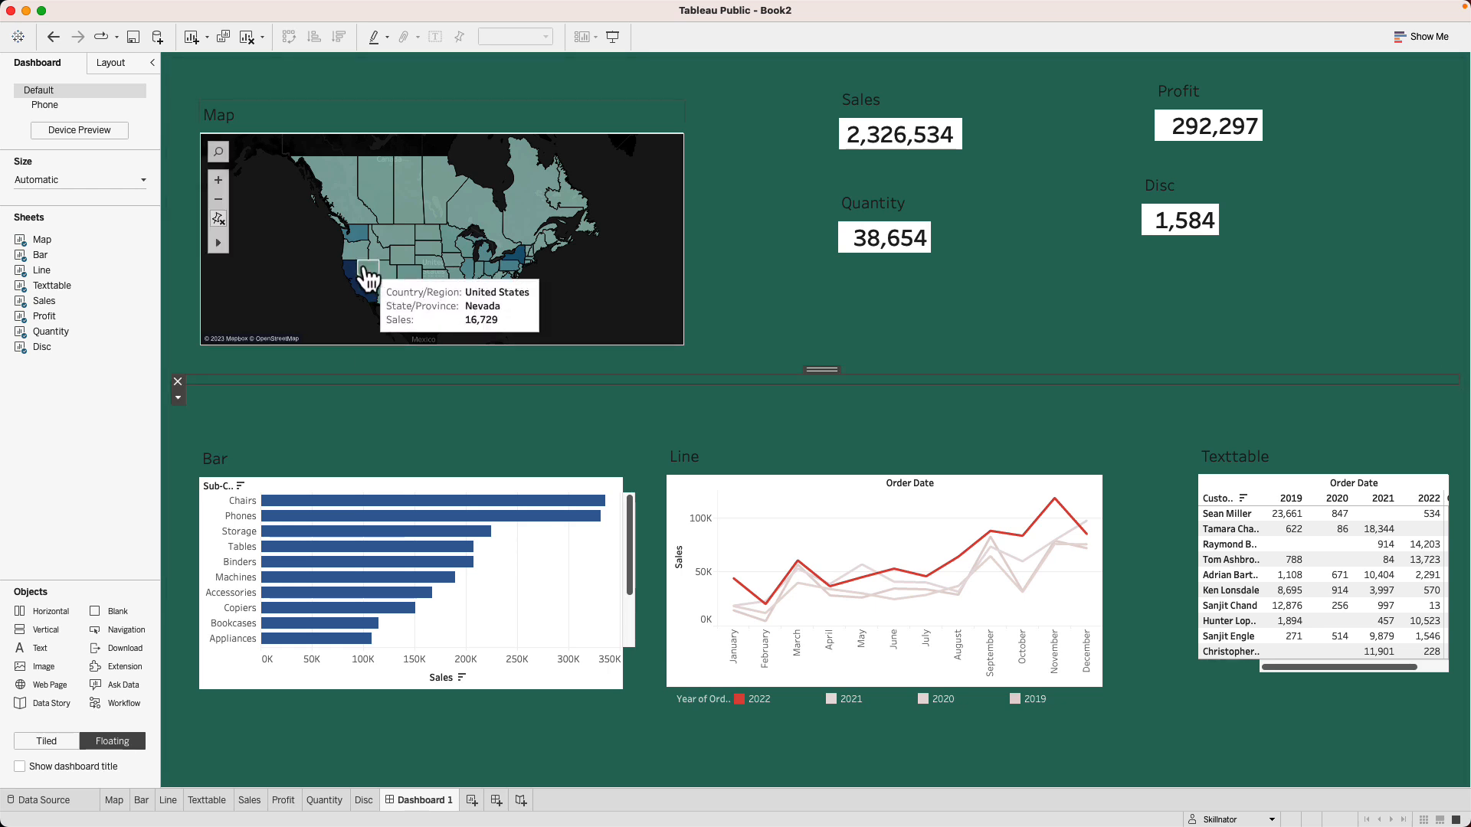
drag(44, 300, 379, 376)
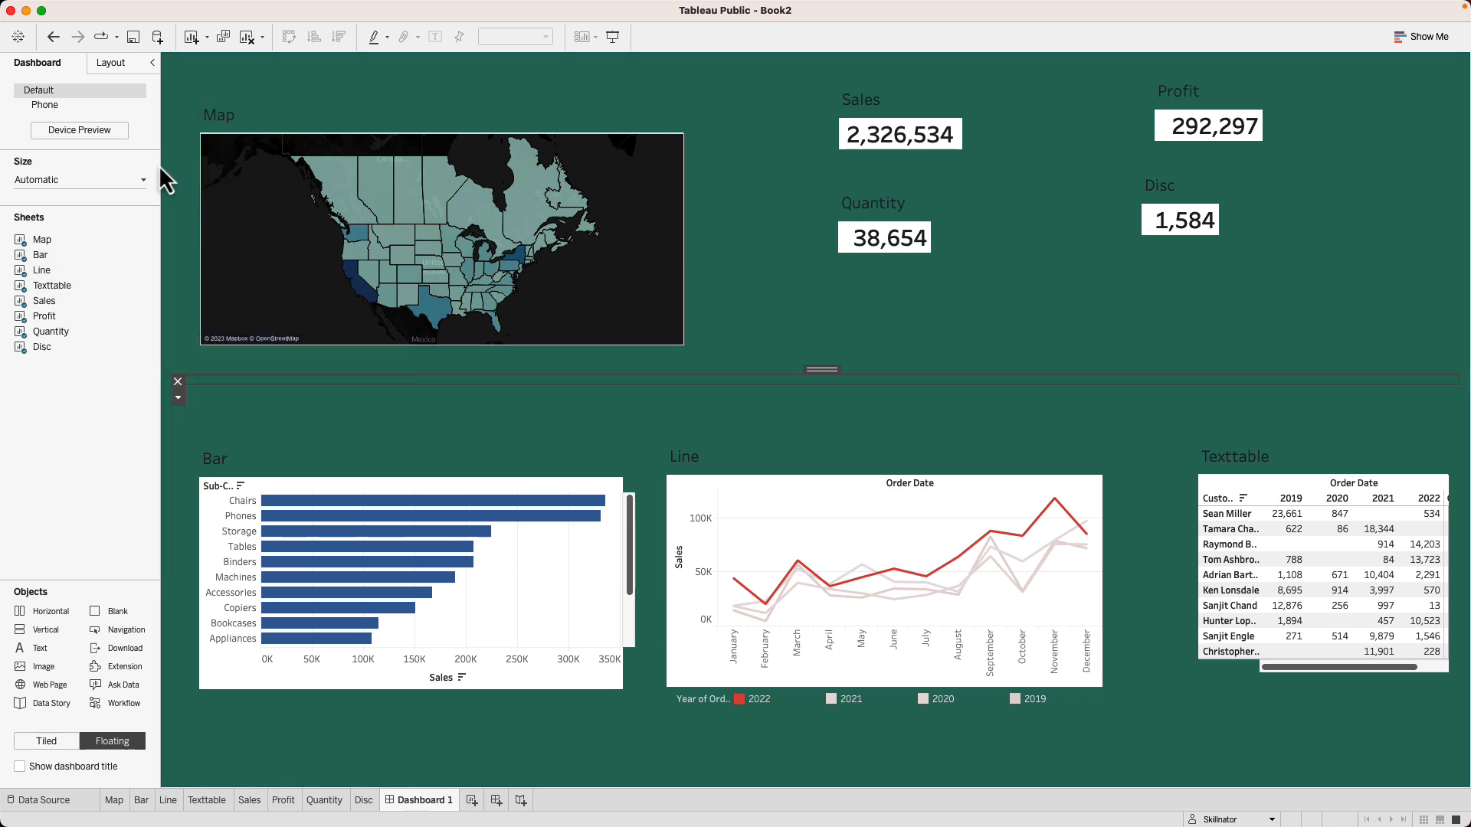
- Give the blank strip a solid light gray border and reduce its height to about 3
click(107, 62)
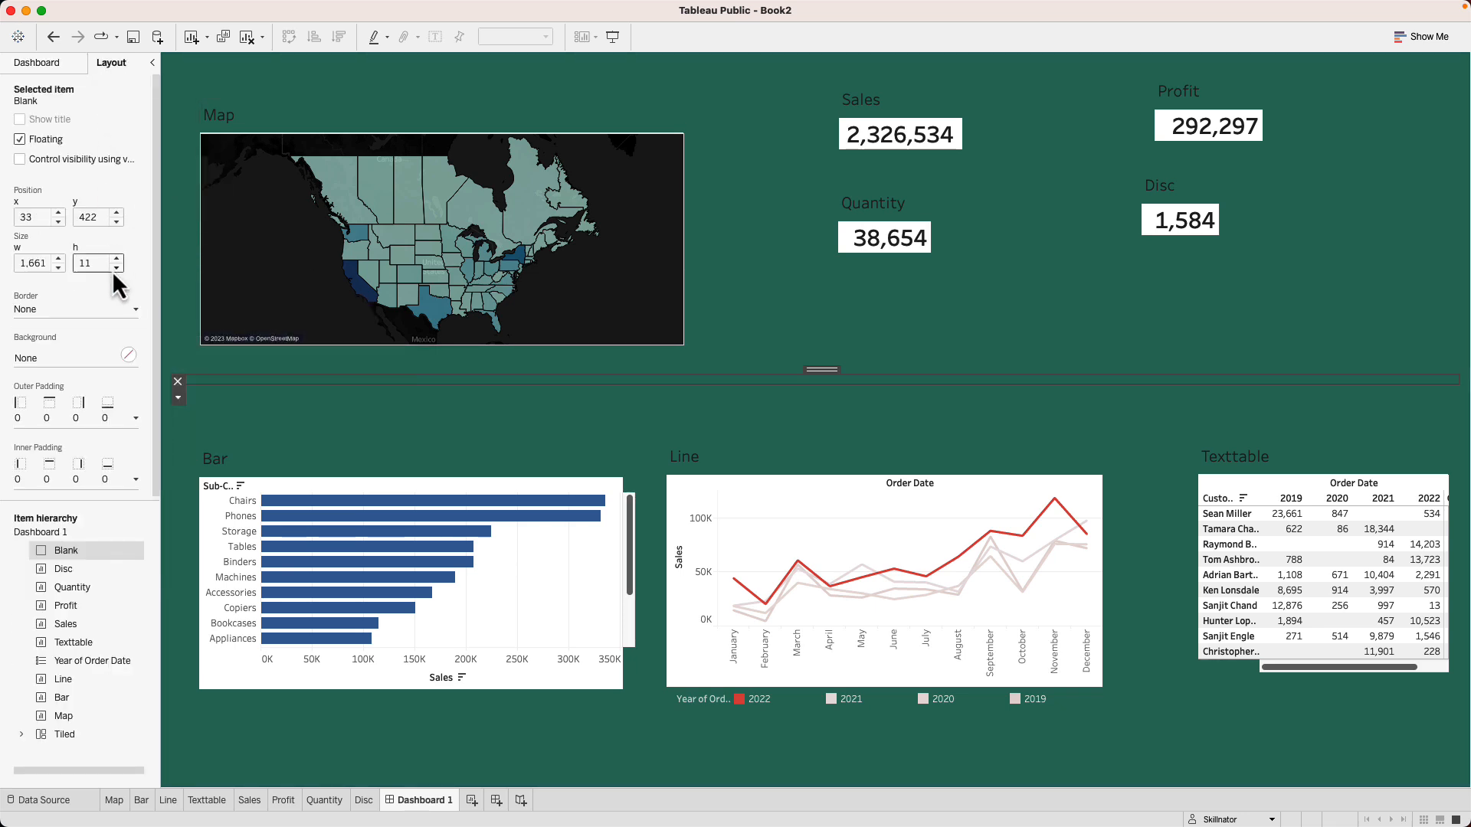
click(99, 313)
click(93, 360)
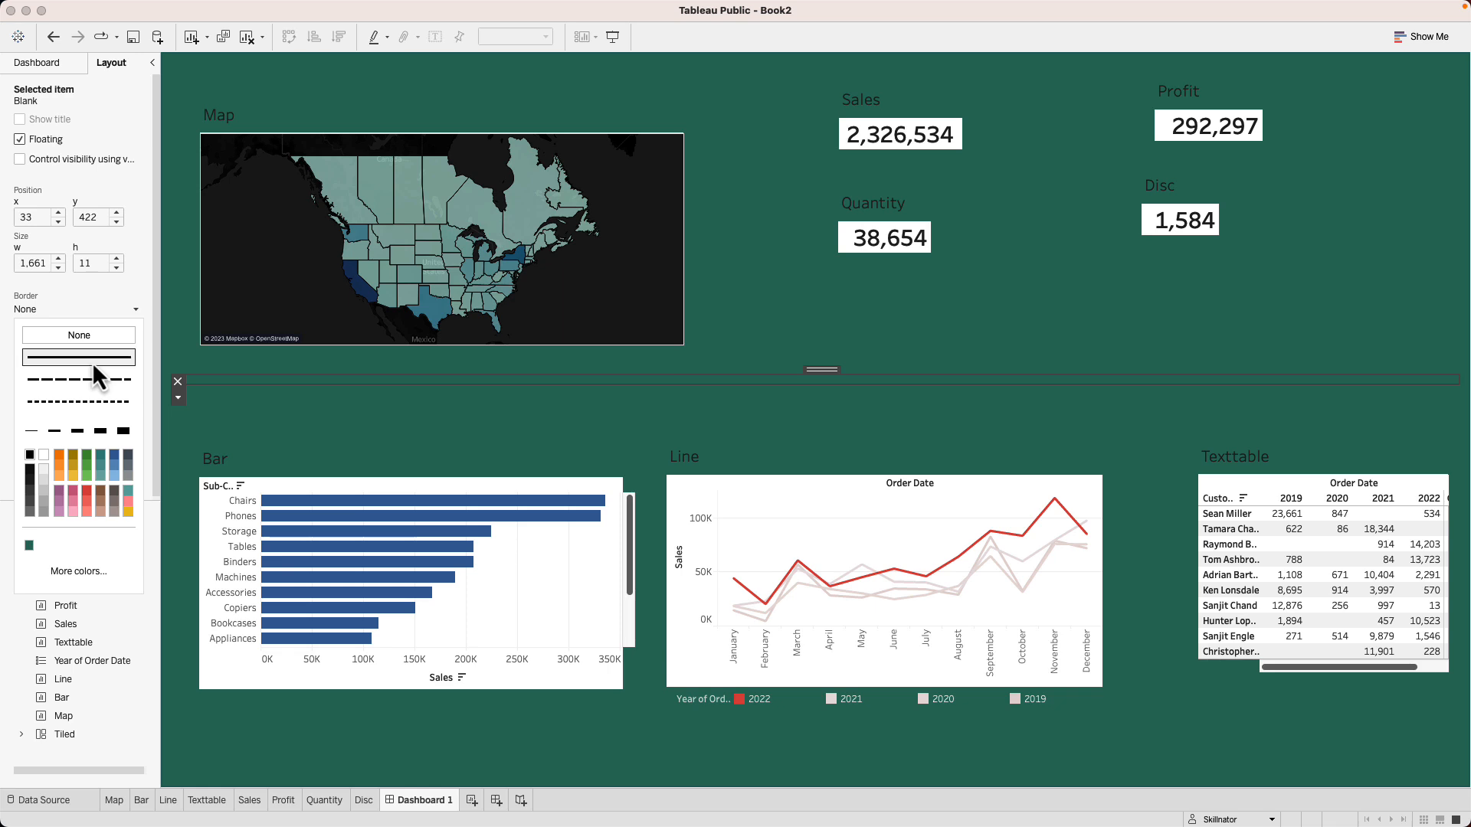
click(44, 496)
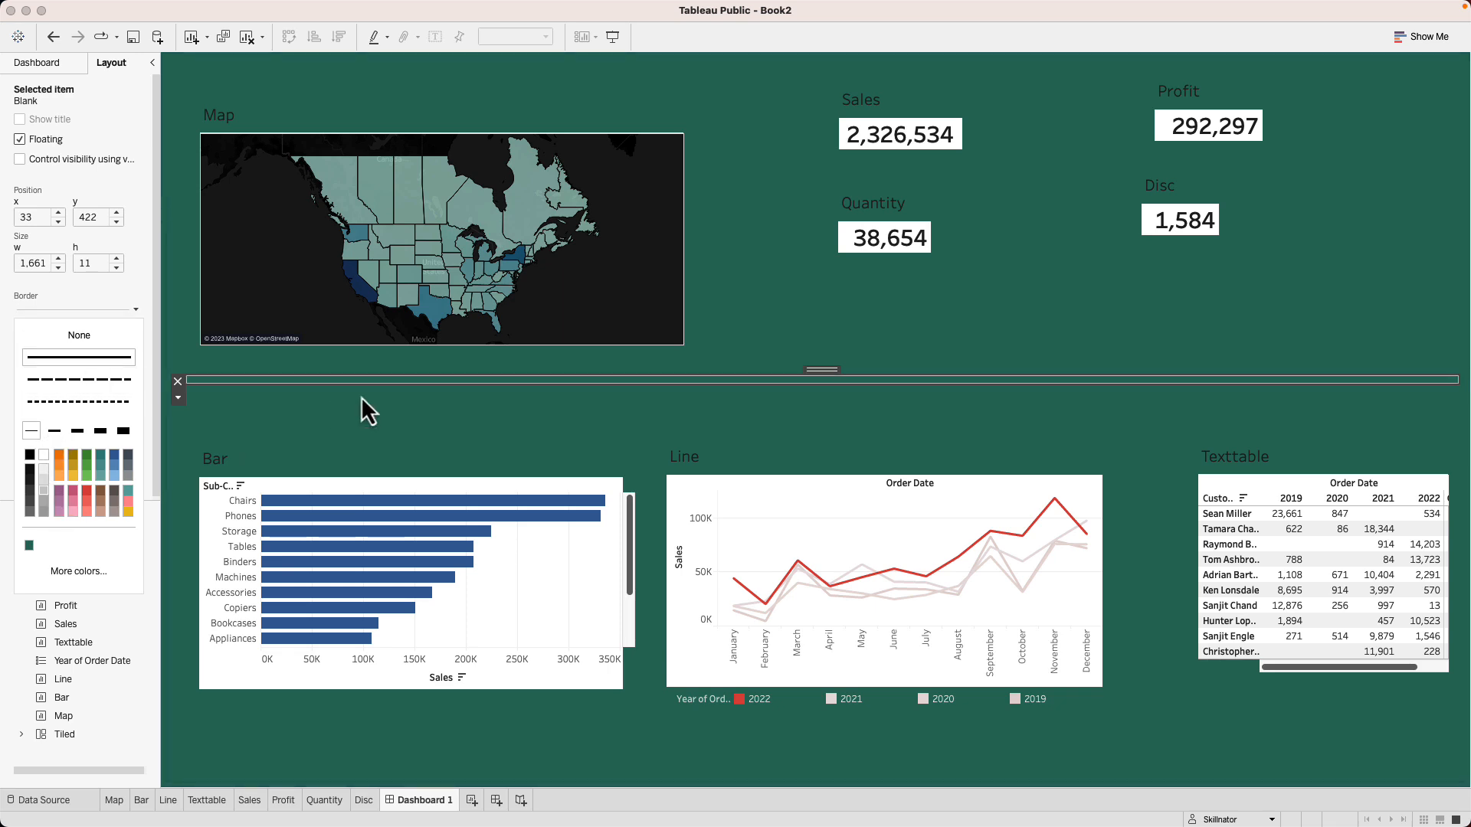
click(426, 392)
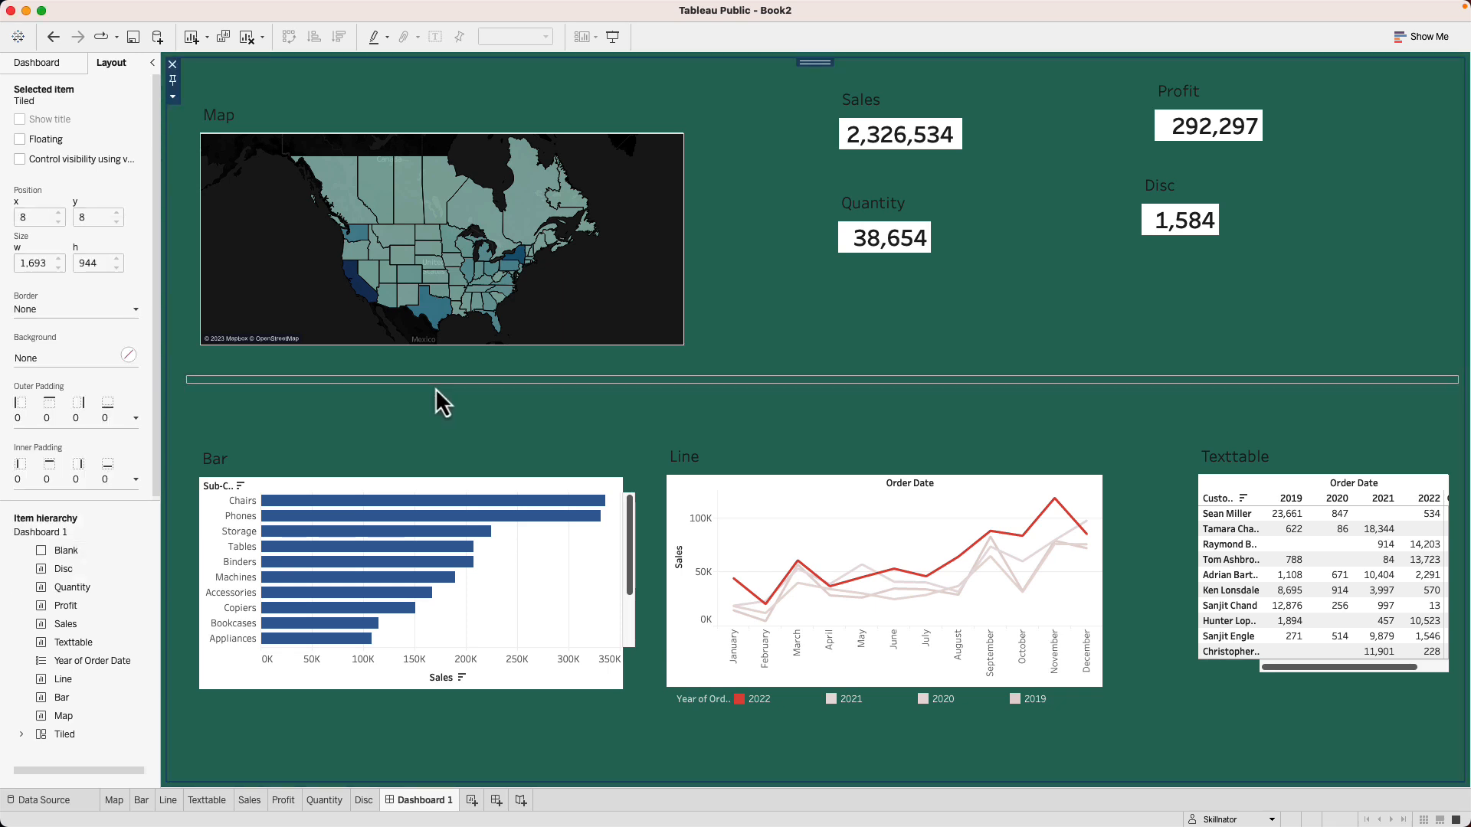
click(796, 380)
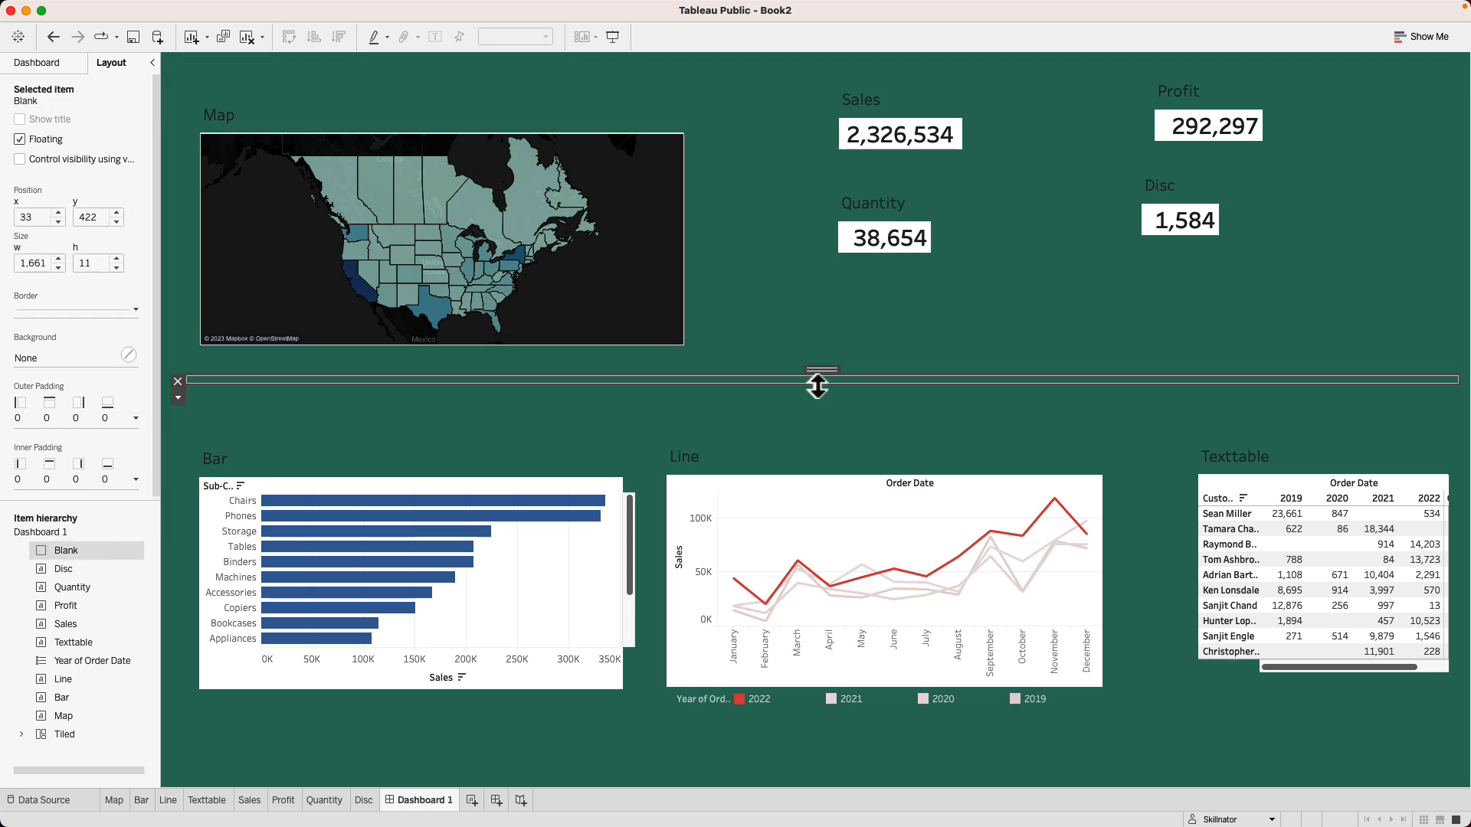
drag(817, 386, 818, 381)
click(818, 397)
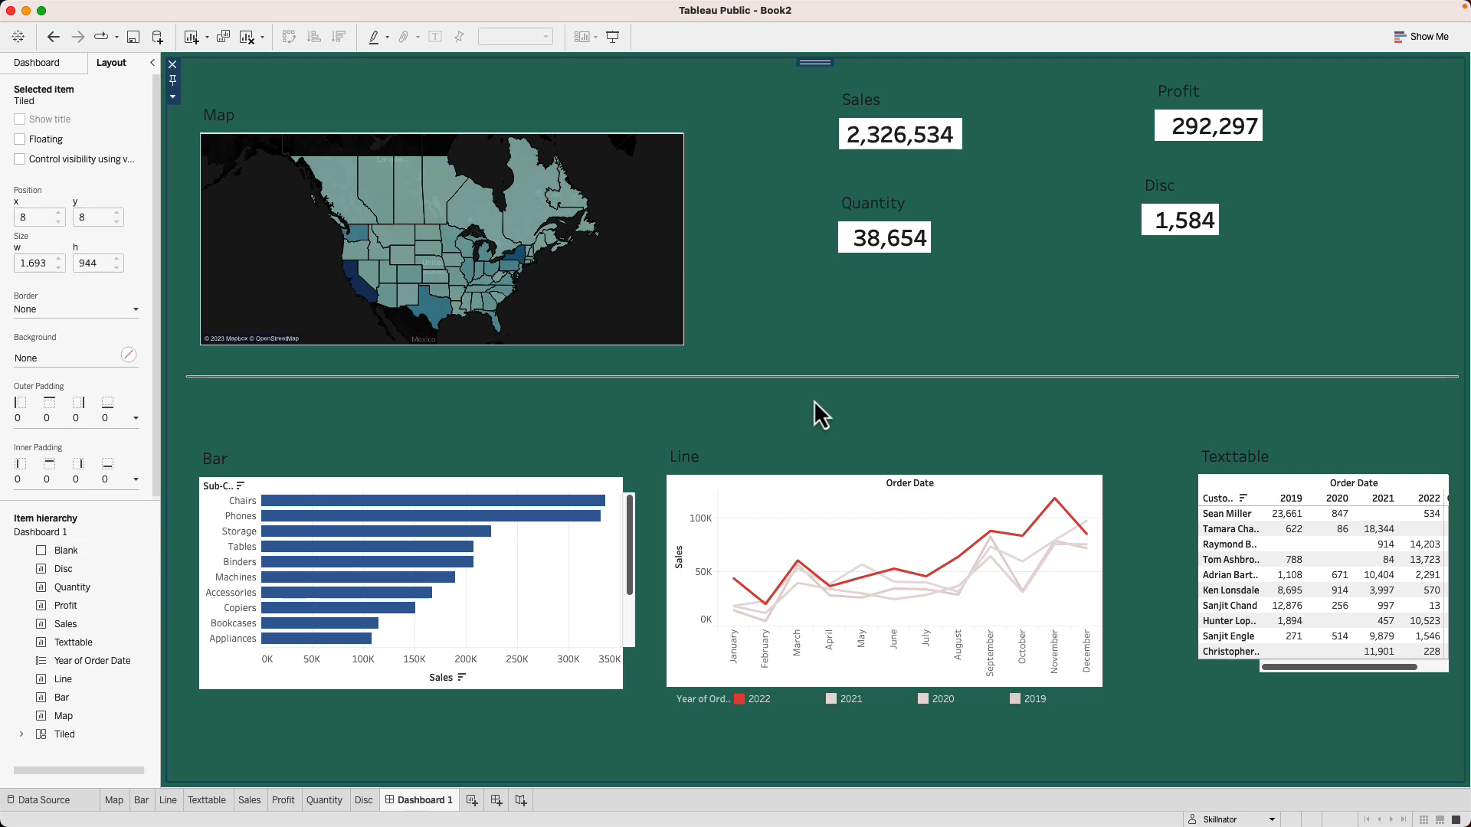
- Copy the divider and reshape the copy into a vertical line about 403 high between the Map and the KPI boxes
click(817, 376)
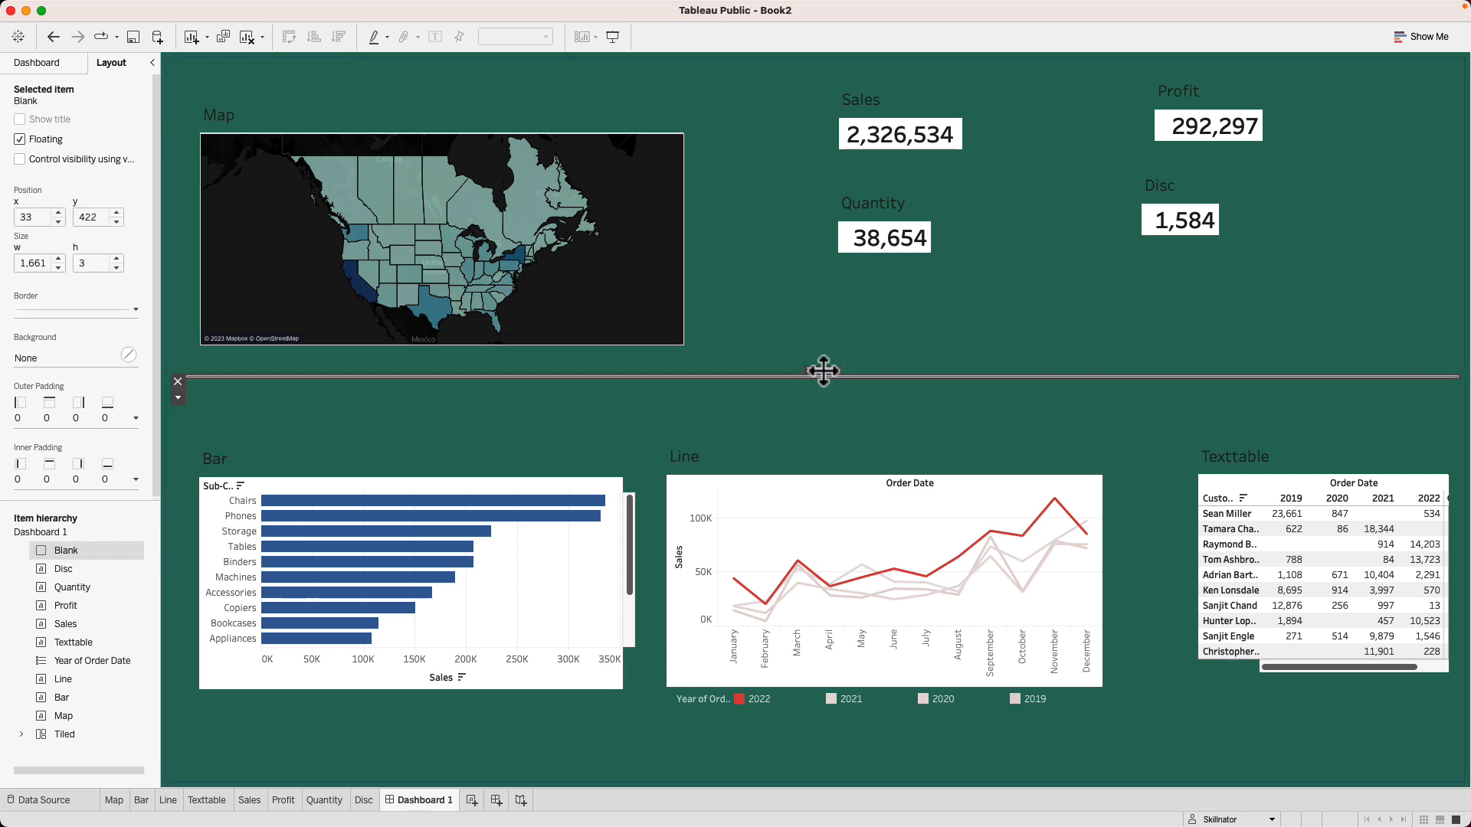
click(178, 397)
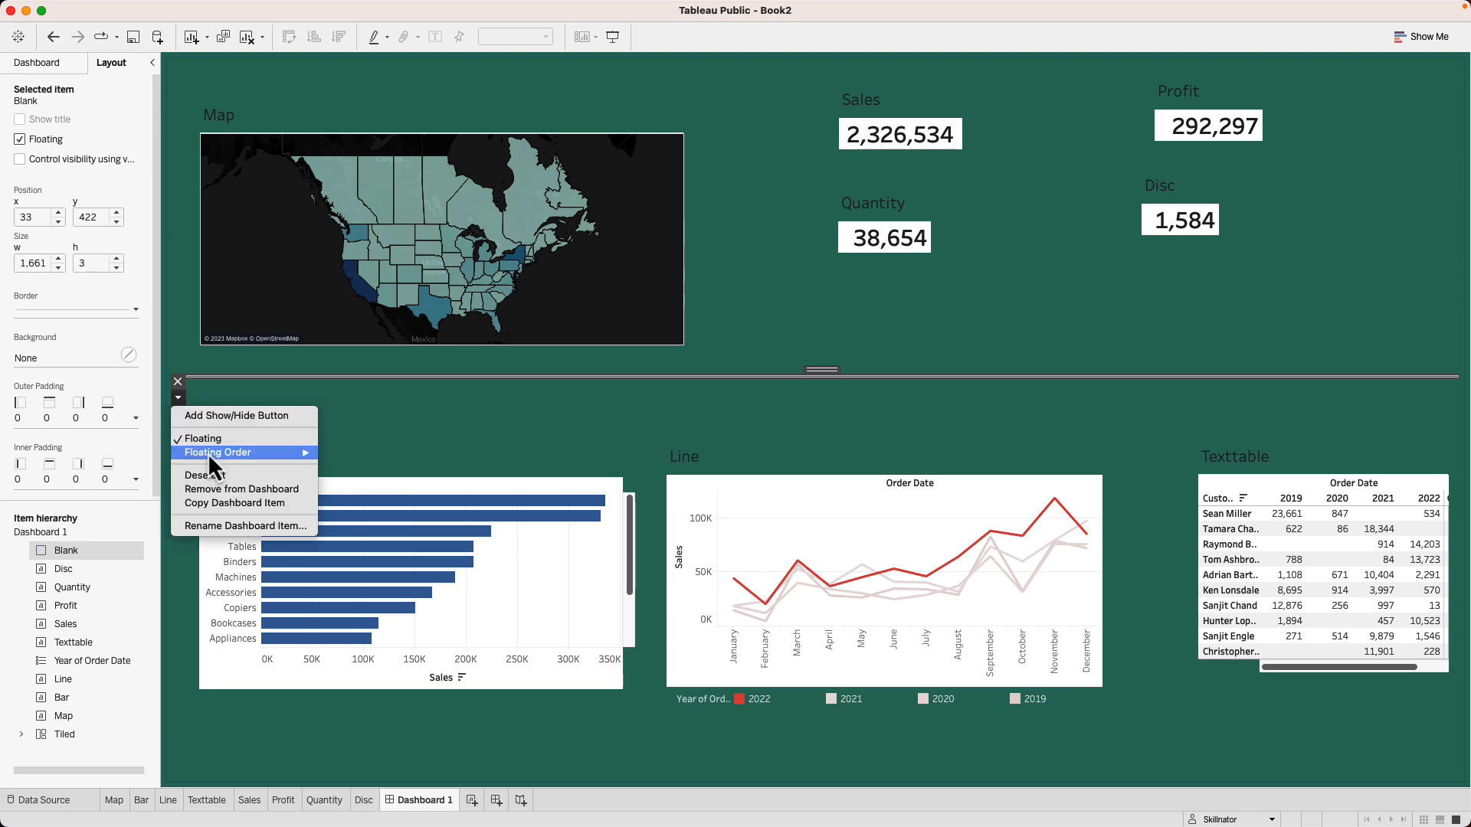
click(219, 503)
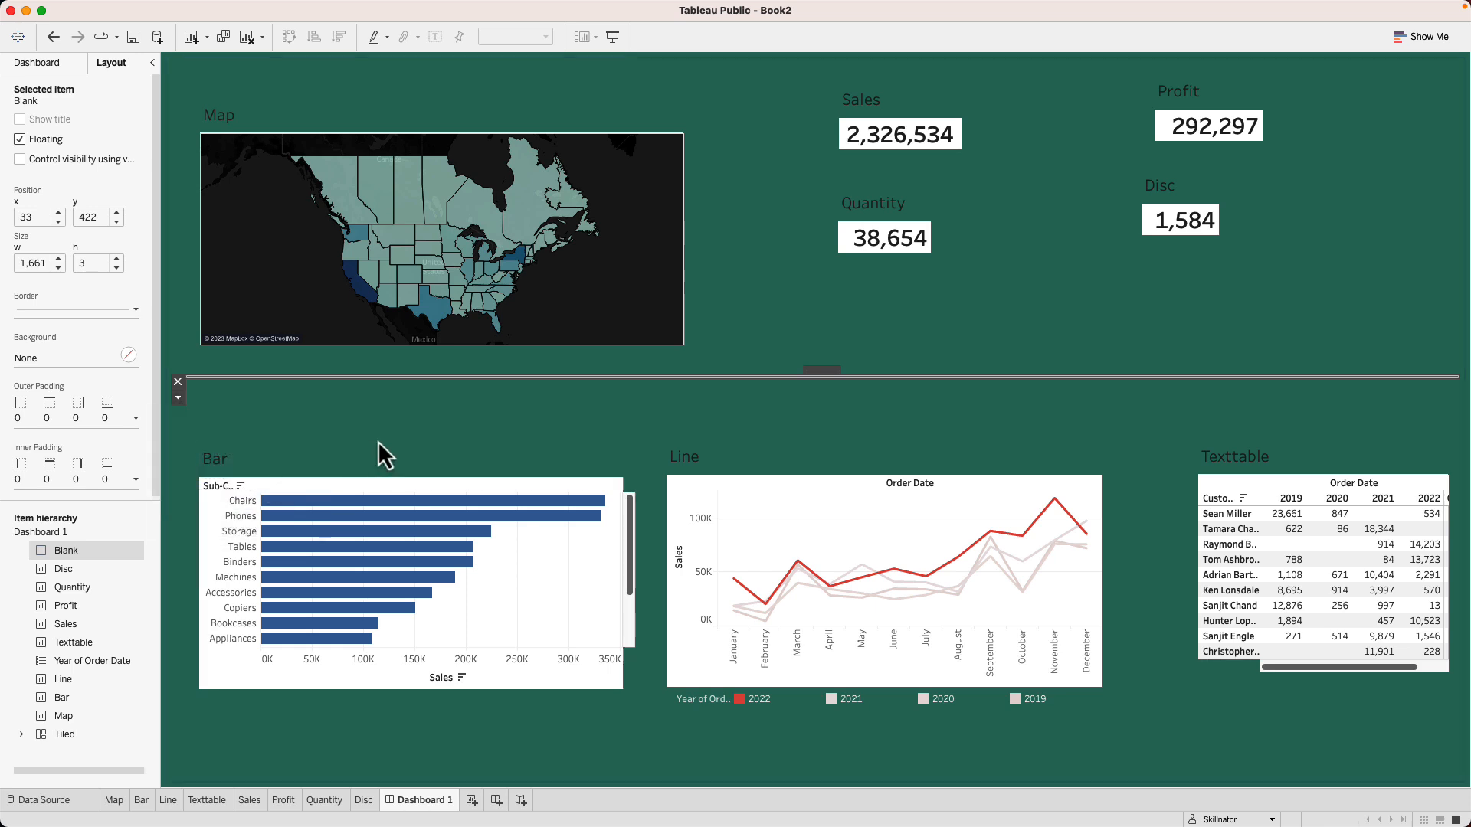
click(380, 420)
key(super+v)
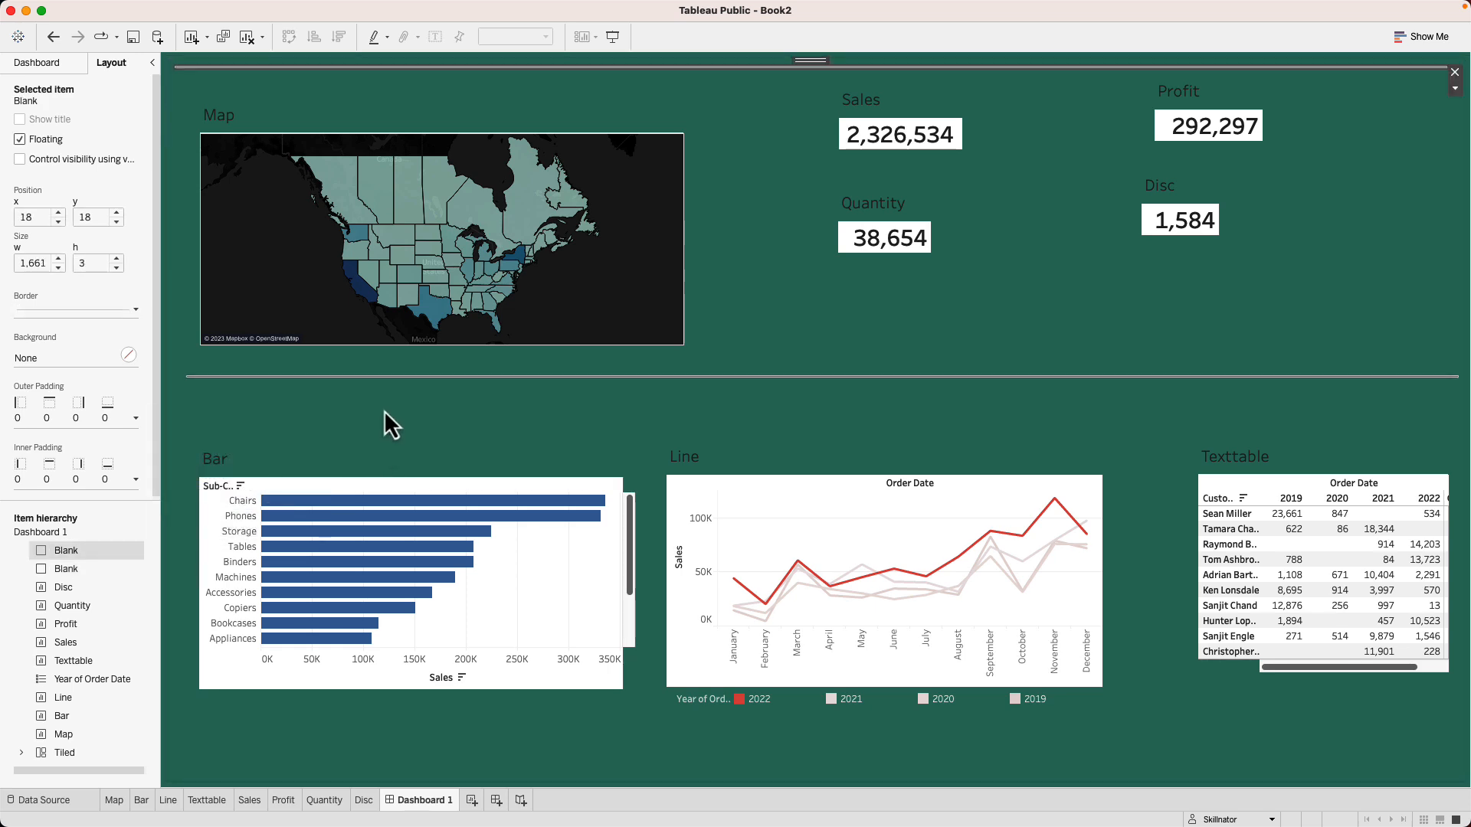
drag(748, 69, 762, 171)
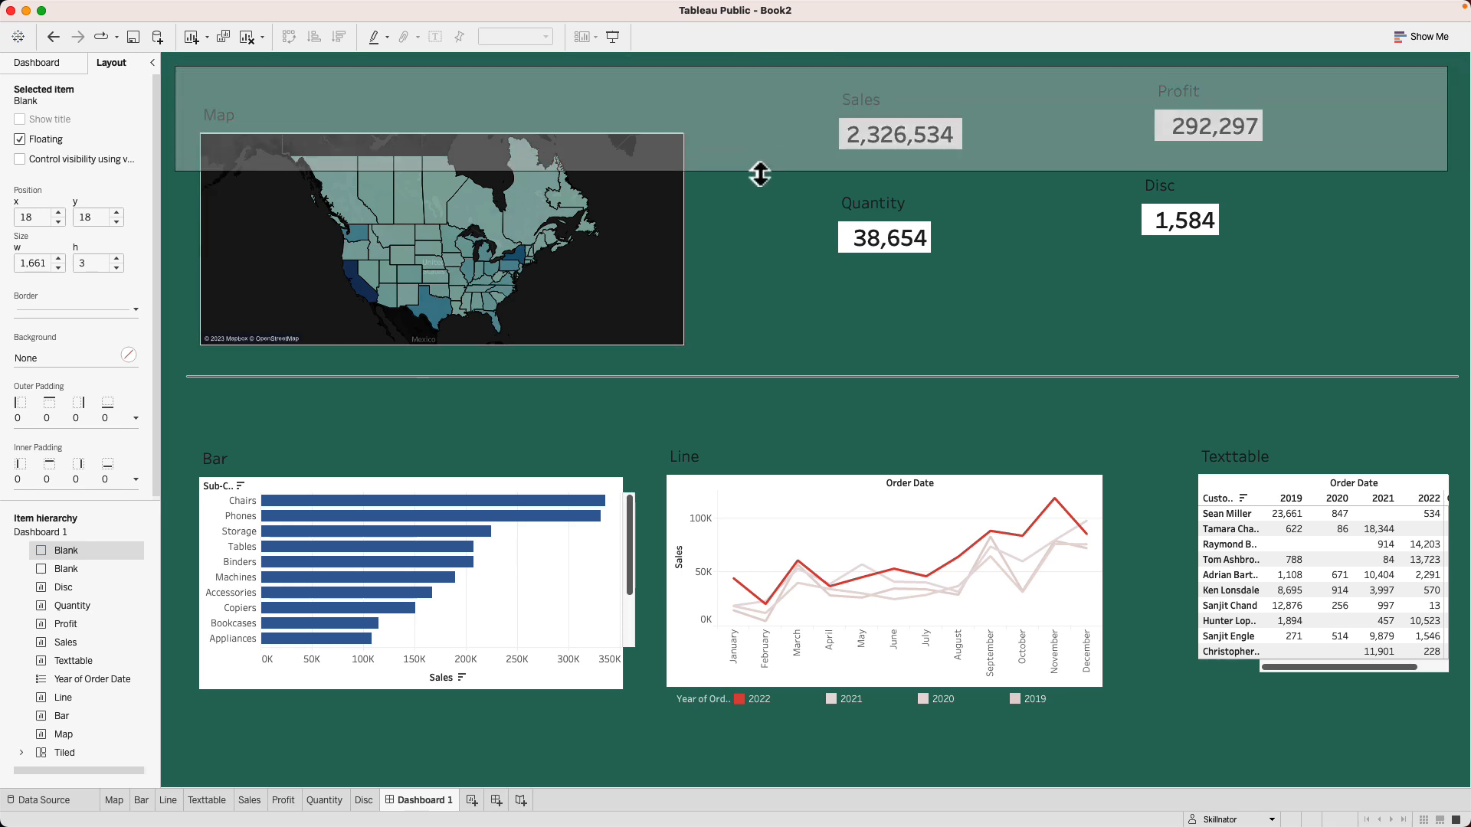
drag(175, 85, 751, 130)
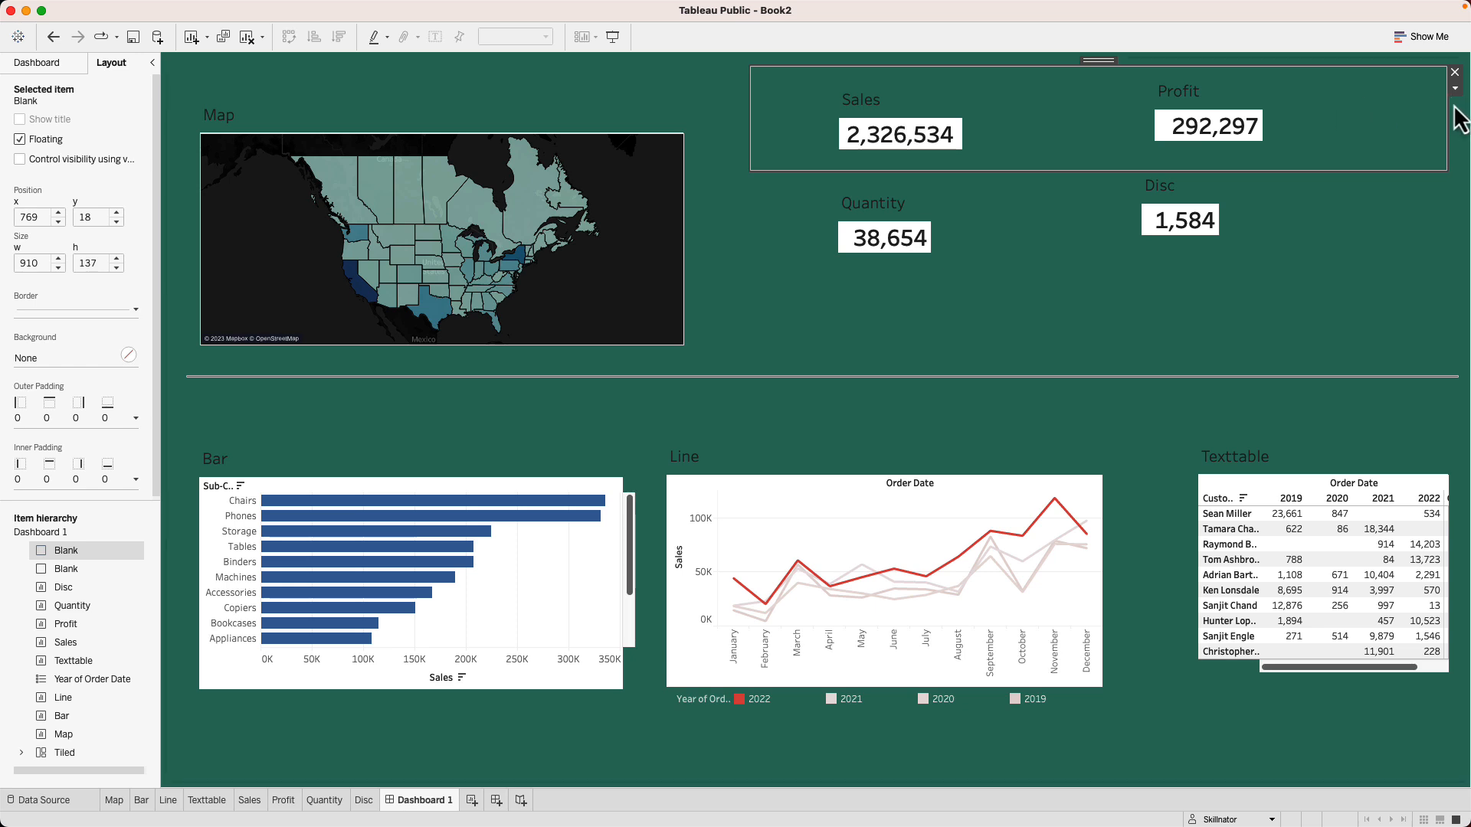
drag(1446, 102, 1060, 125)
drag(800, 125, 769, 105)
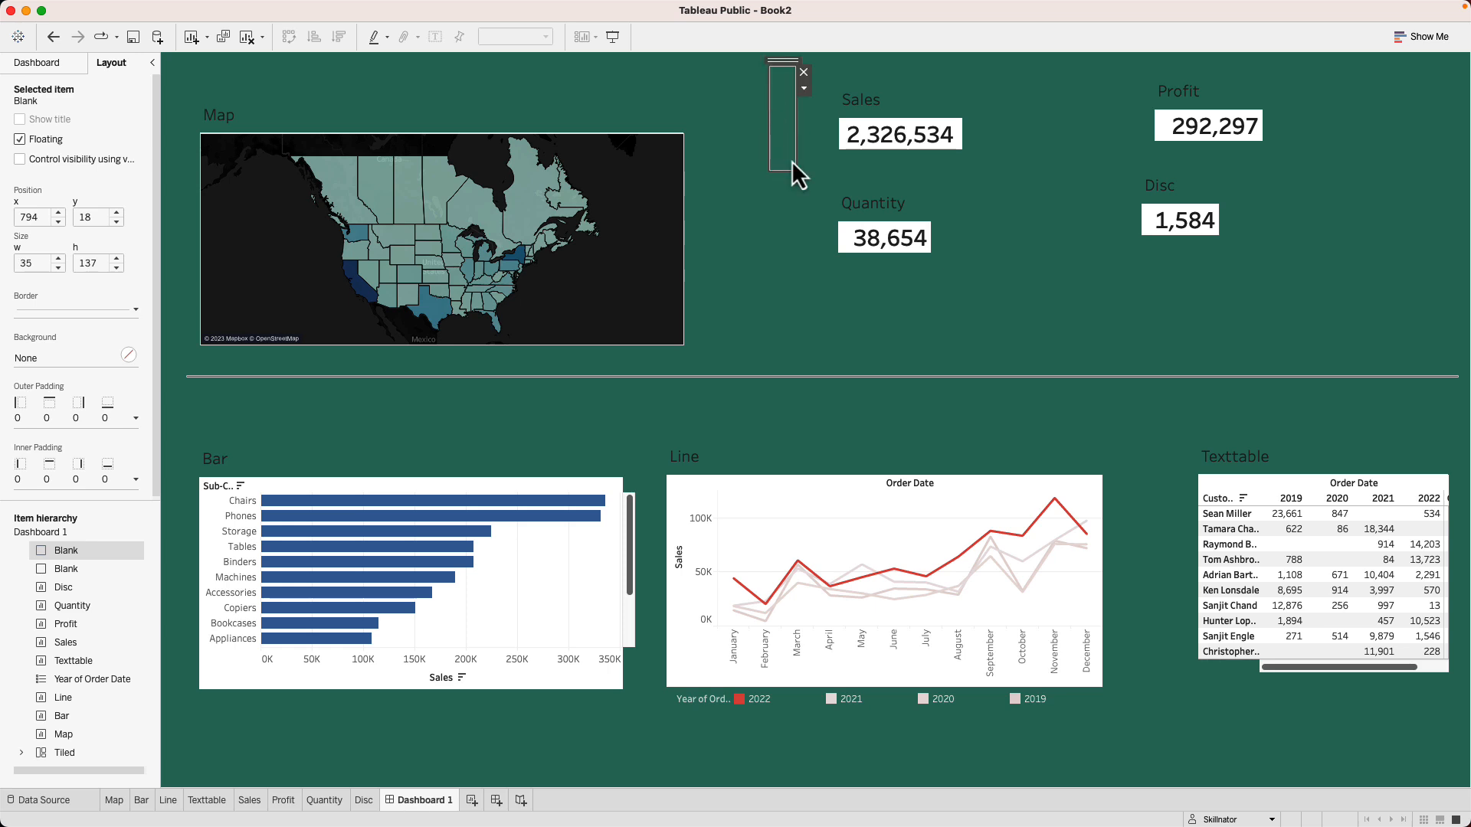
drag(782, 171, 779, 376)
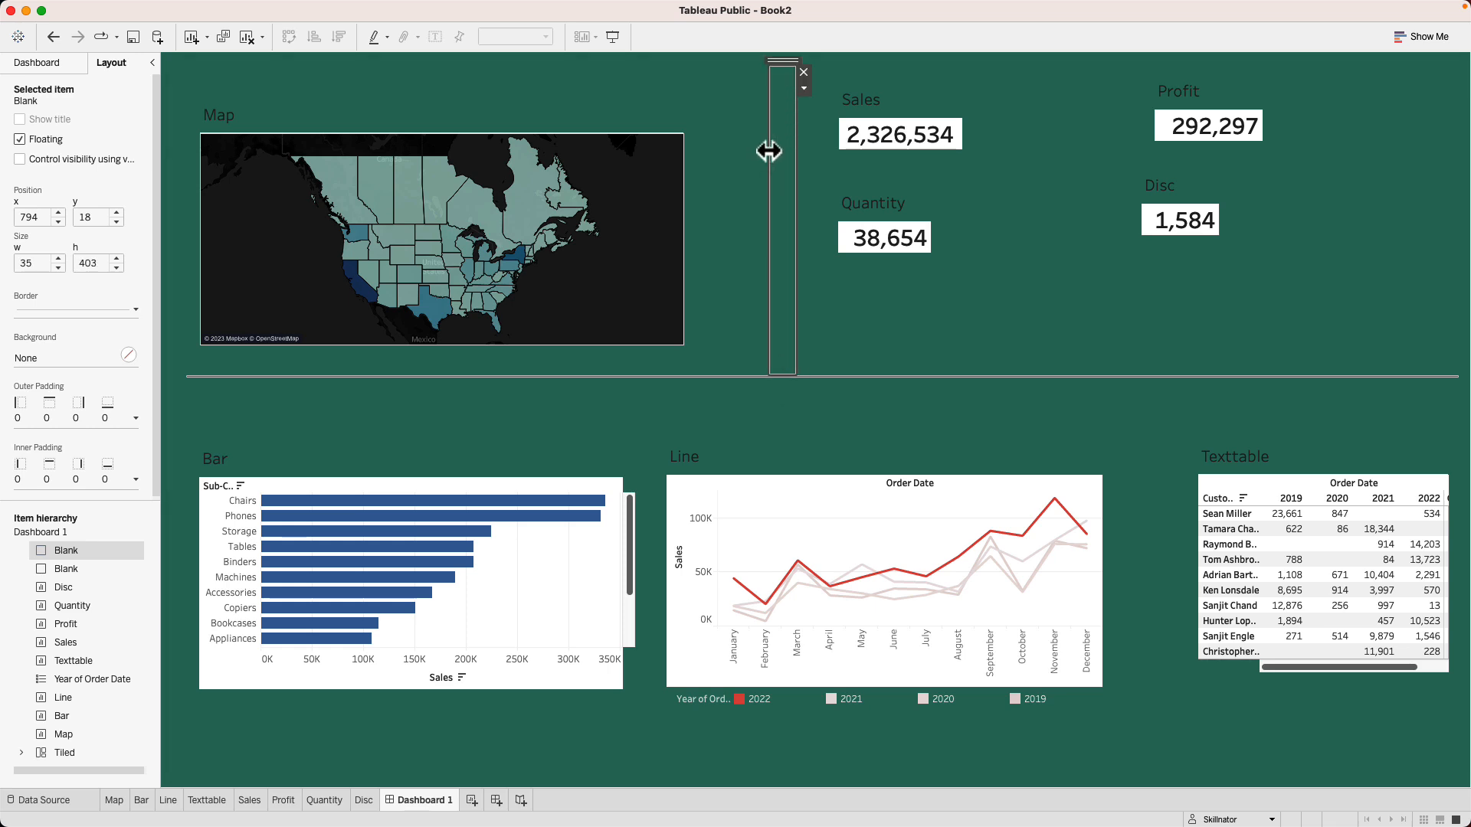
drag(767, 151, 788, 111)
- Fill the vertical divider and the horizontal divider with a light gray background
click(70, 358)
click(45, 439)
click(752, 376)
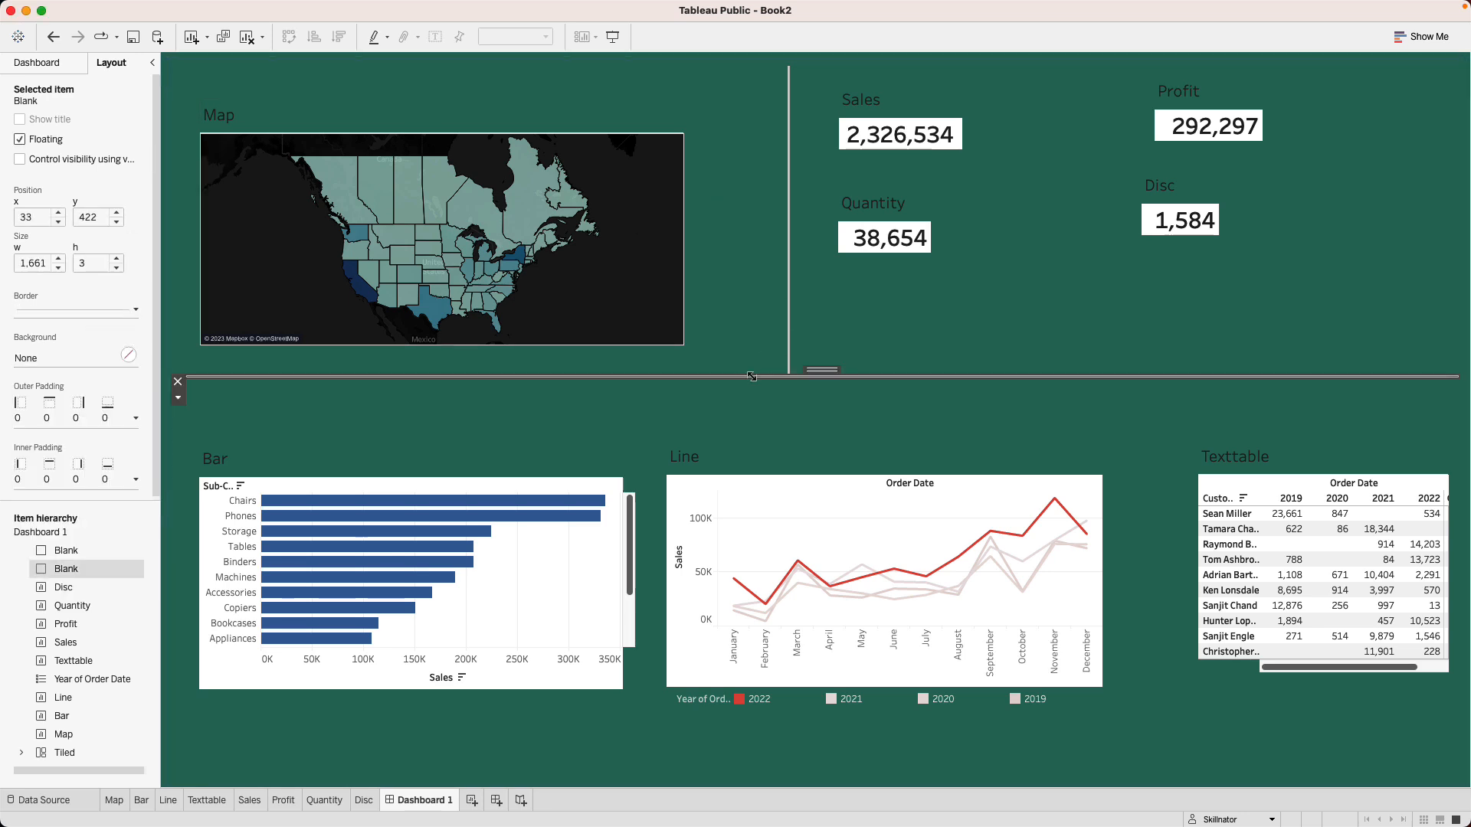
click(91, 313)
click(70, 358)
click(44, 439)
- Copy the vertical divider, place the copy between the Bar and Line charts below the horizontal divider, and extend it to about 529 high
click(788, 230)
click(797, 88)
click(858, 160)
click(632, 425)
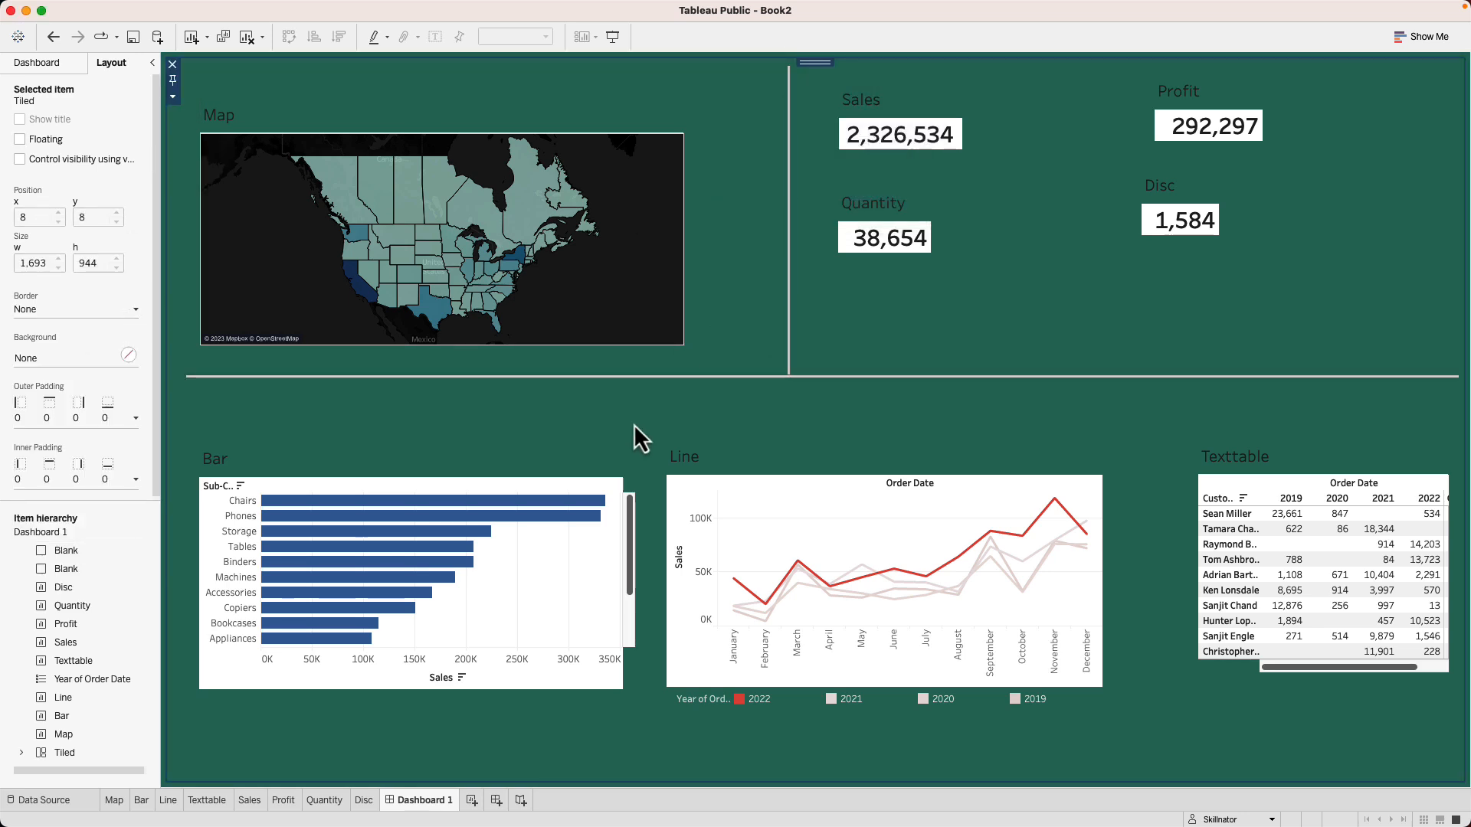
key(super+v)
drag(177, 64, 649, 376)
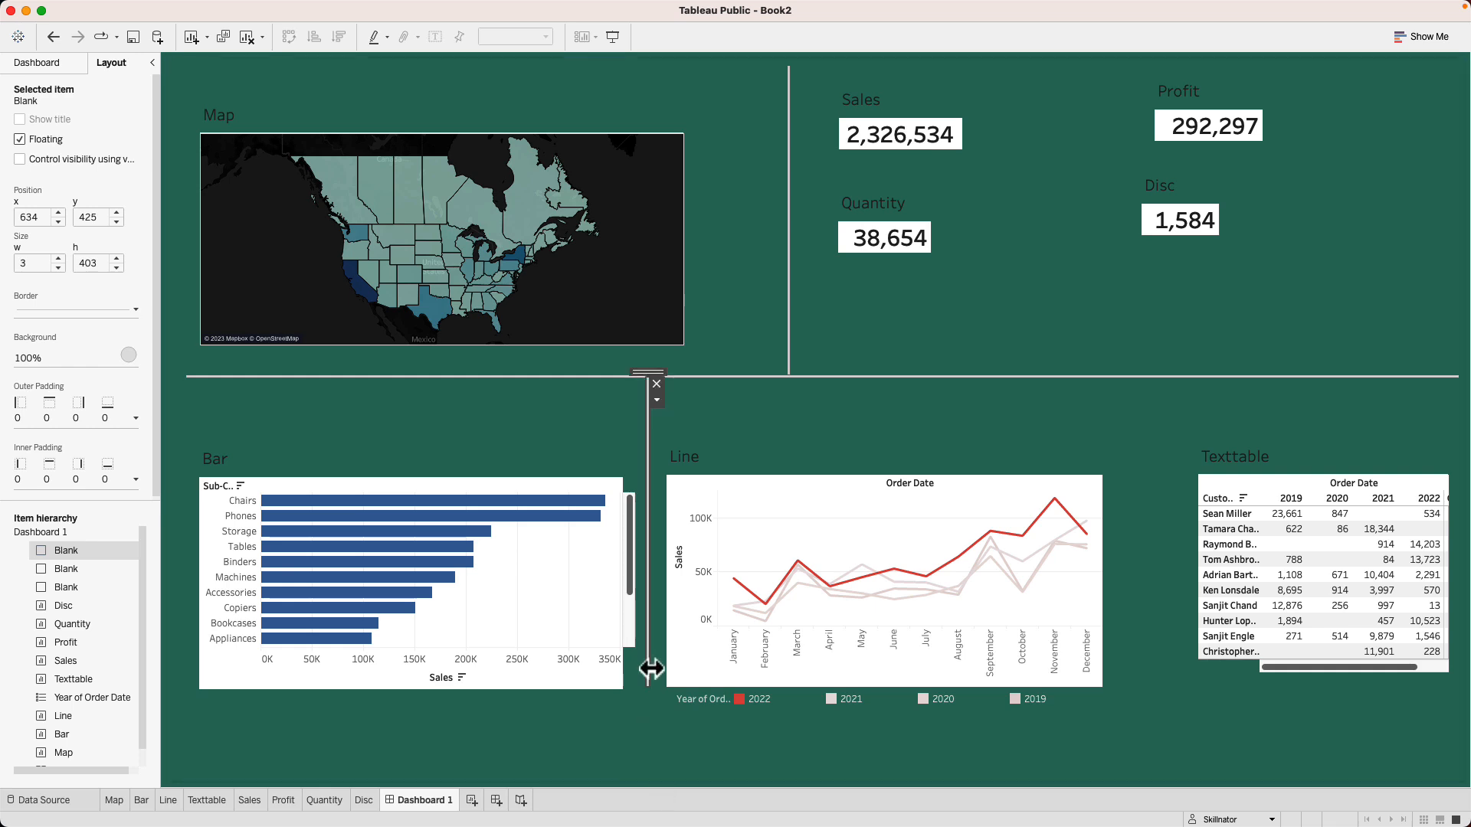
drag(646, 685, 638, 685)
drag(637, 687, 642, 777)
- Copy the divider between Bar and Line and place the copy between the Line chart and Texttable, at about x 1,267
click(657, 397)
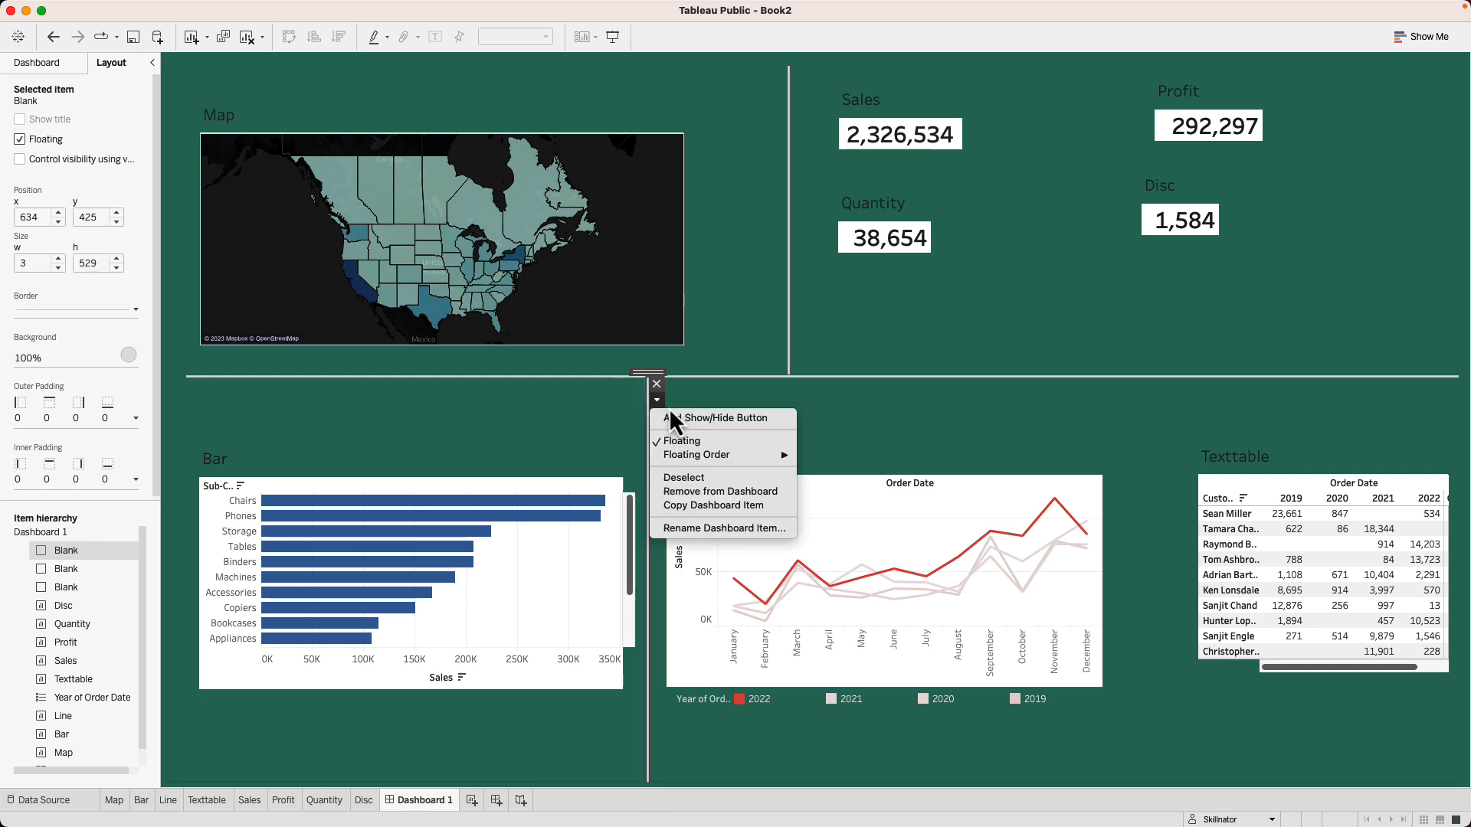
click(713, 516)
key(super+v)
drag(176, 62, 1127, 381)
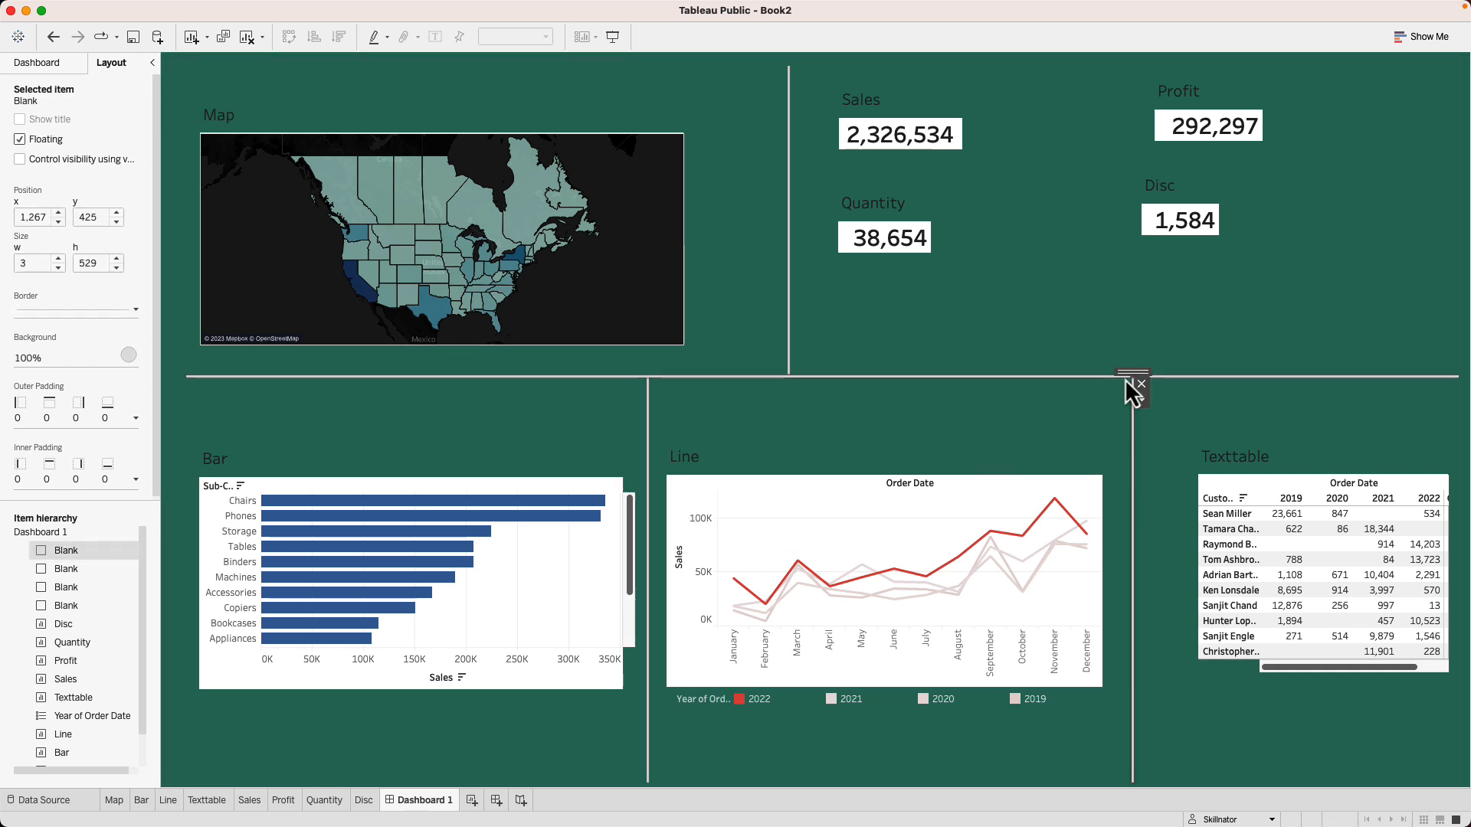
- Set the Sales KPI box to fit its entire view
click(1014, 176)
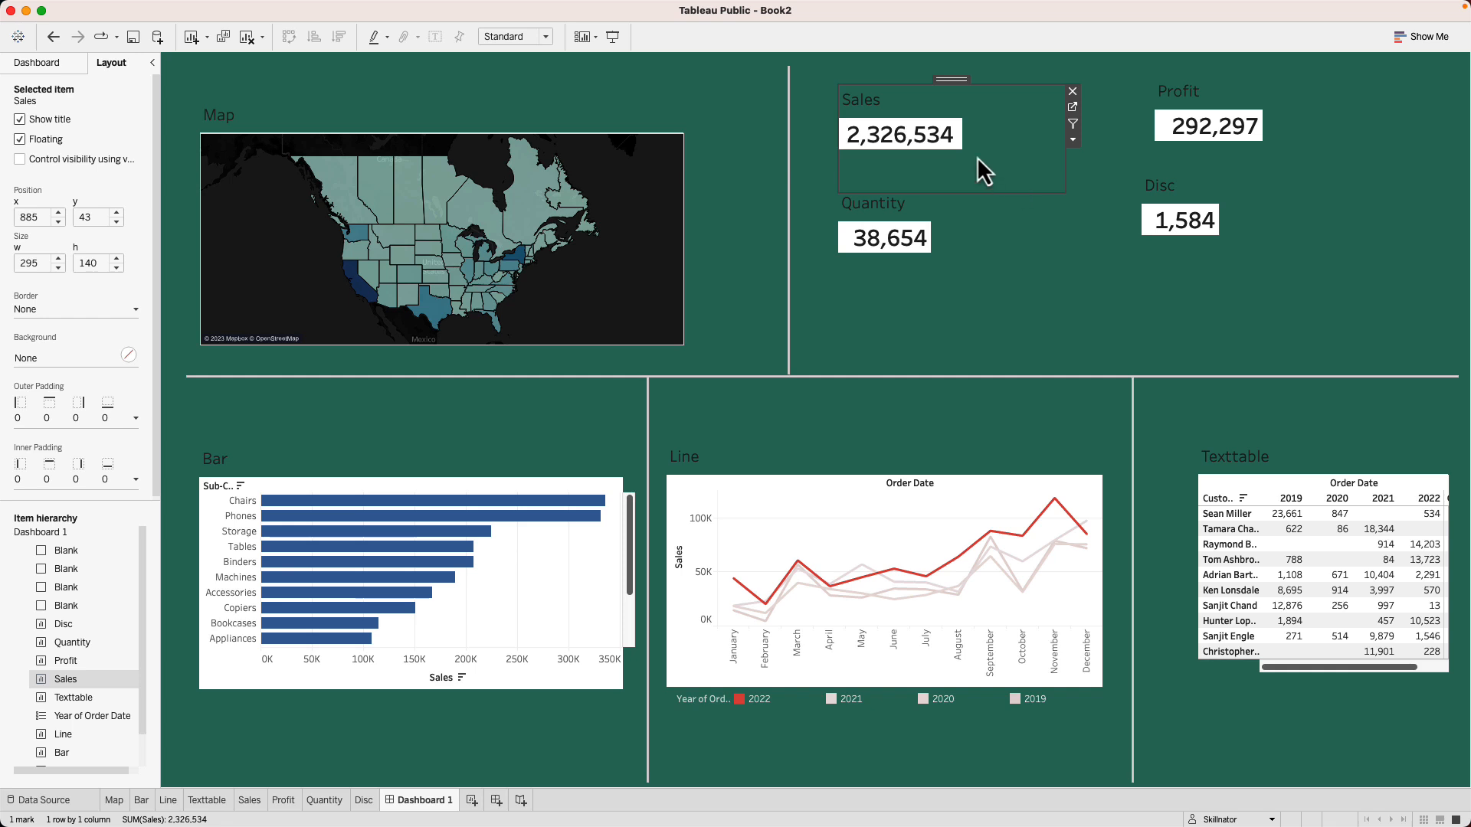
mouse_move(933, 145)
mouse_move(887, 144)
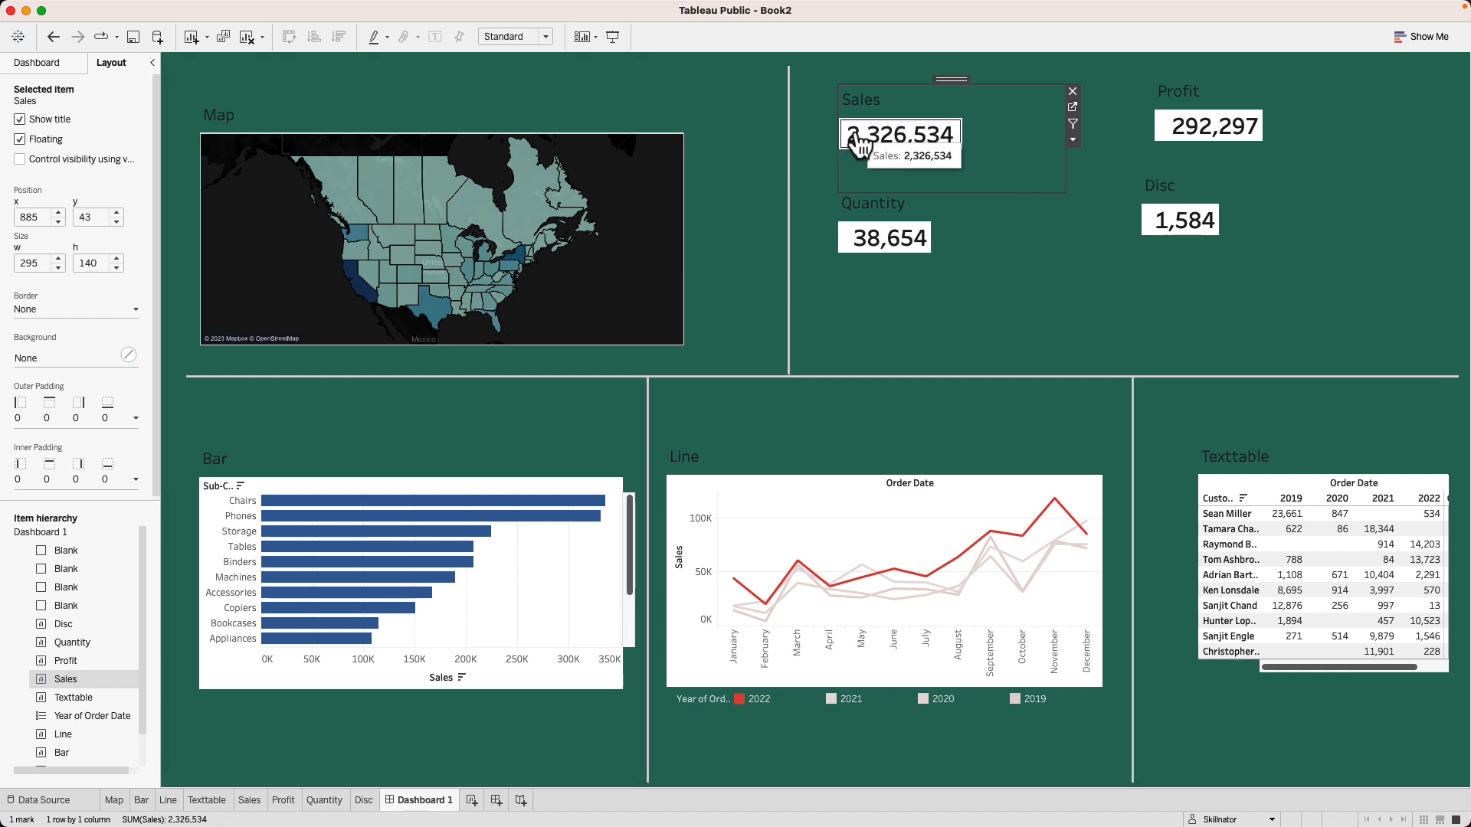
click(1072, 141)
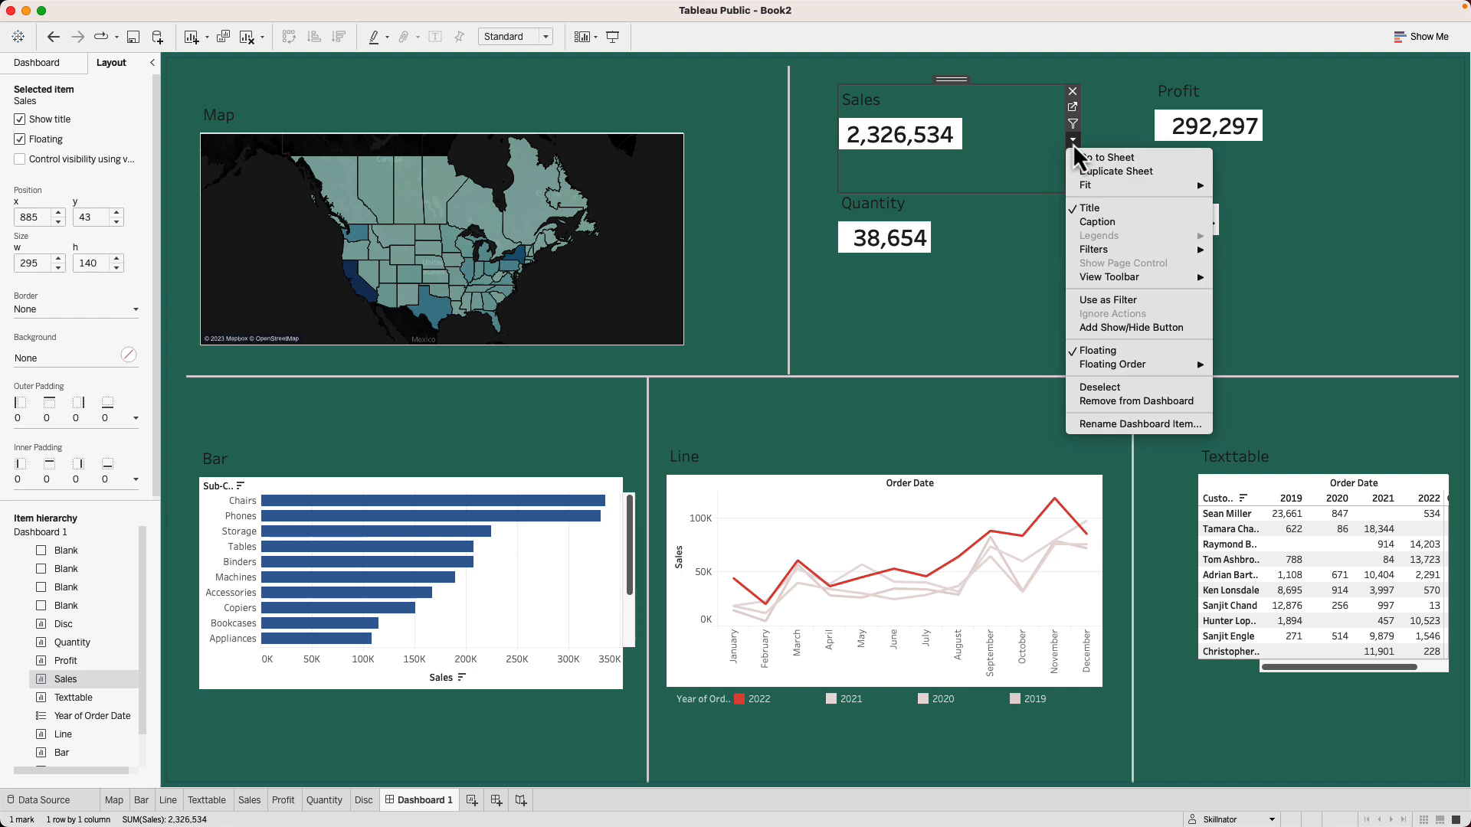
mouse_move(1103, 184)
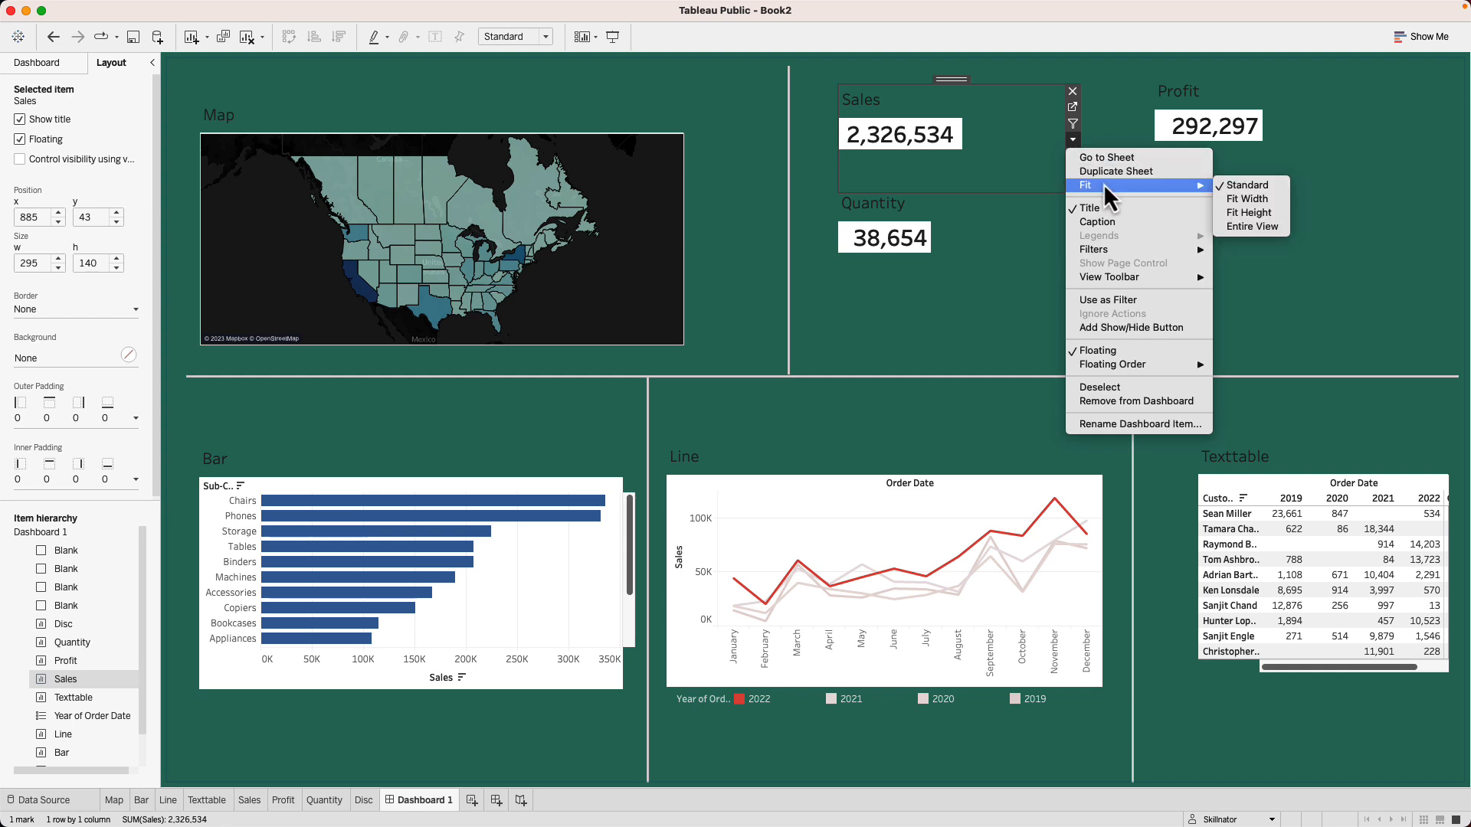
click(1235, 227)
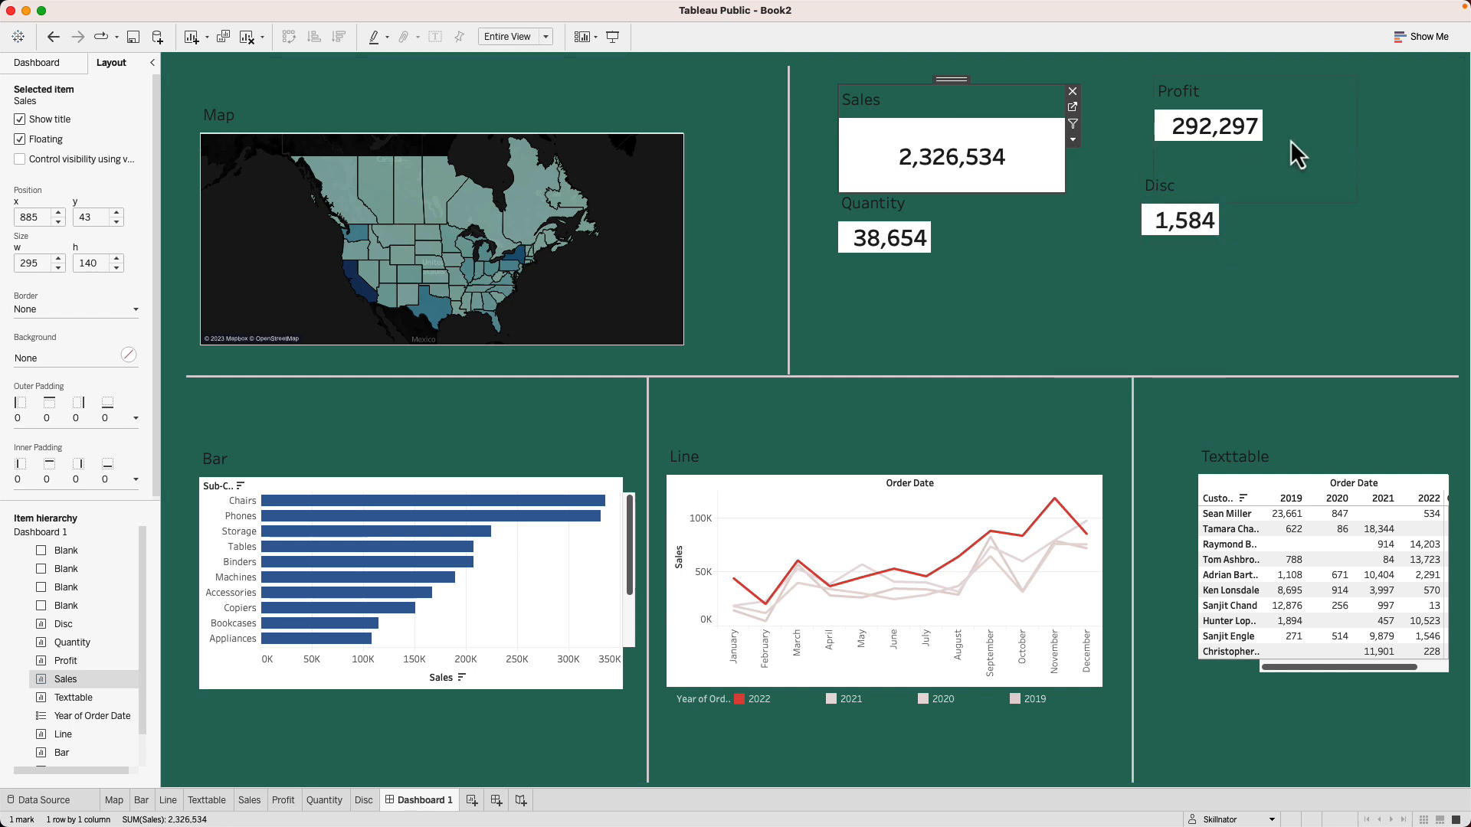
- Set the Profit and Disc KPI boxes to fit their entire view
click(1305, 135)
click(1364, 131)
mouse_move(1345, 177)
click(1288, 219)
click(1250, 230)
click(1375, 226)
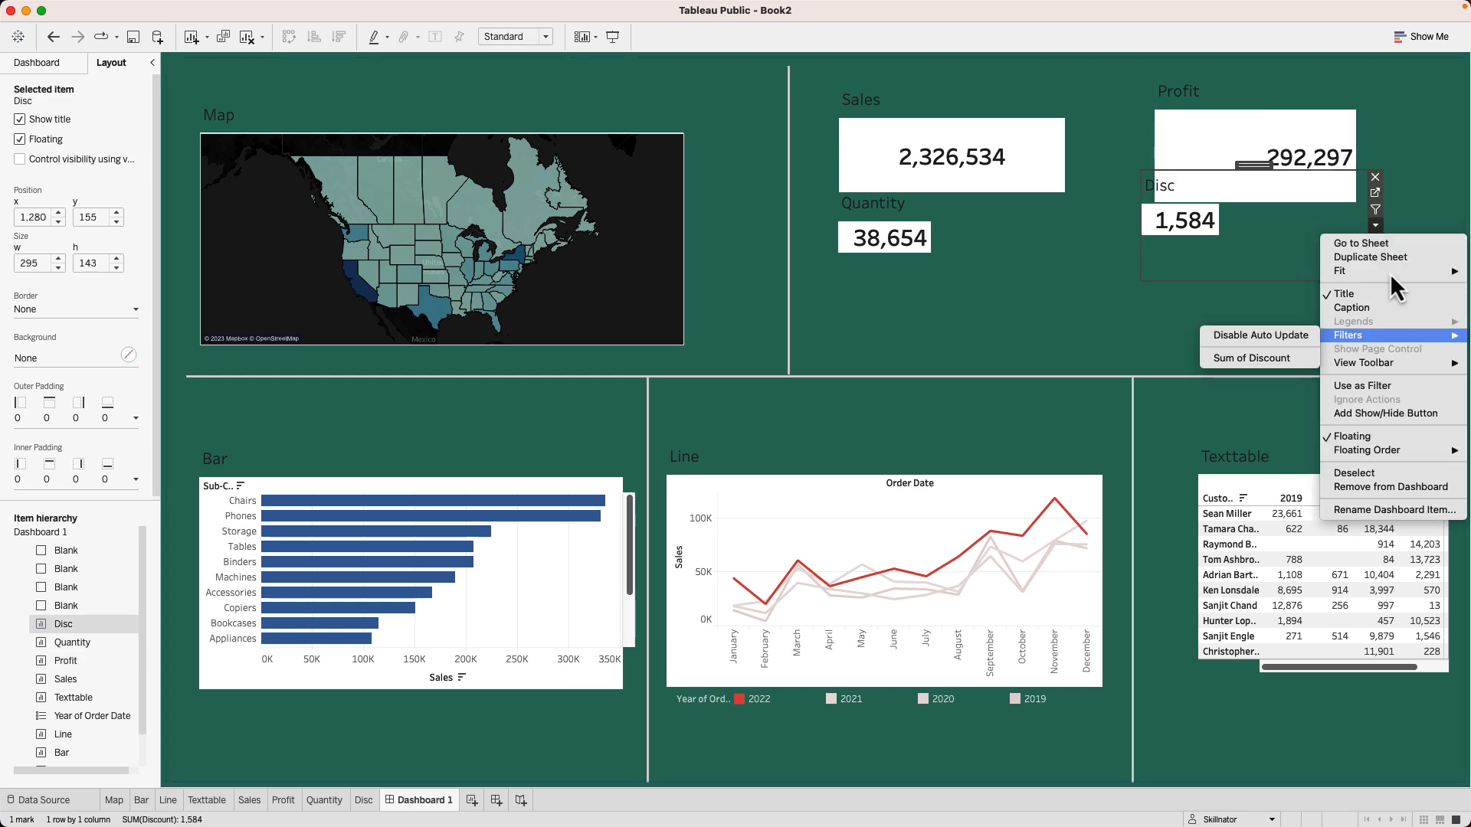
mouse_move(1390, 273)
click(1290, 314)
- Set the Quantity KPI box to fit its entire view
click(951, 245)
click(1040, 243)
mouse_move(1054, 291)
click(1221, 329)
click(1088, 294)
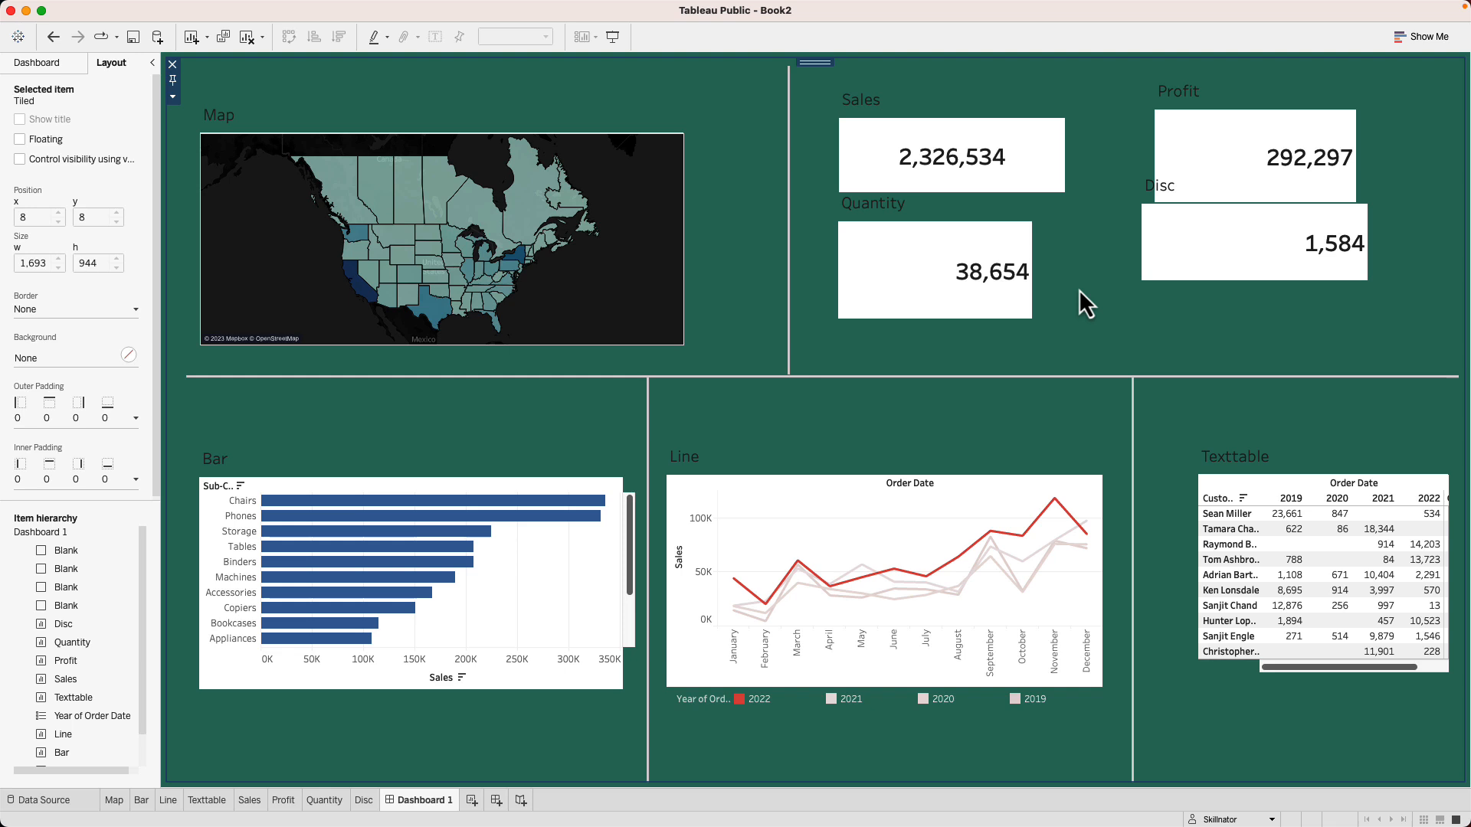
- Resize the Profit box to 295 wide and 140 high to match the Sales box
click(971, 112)
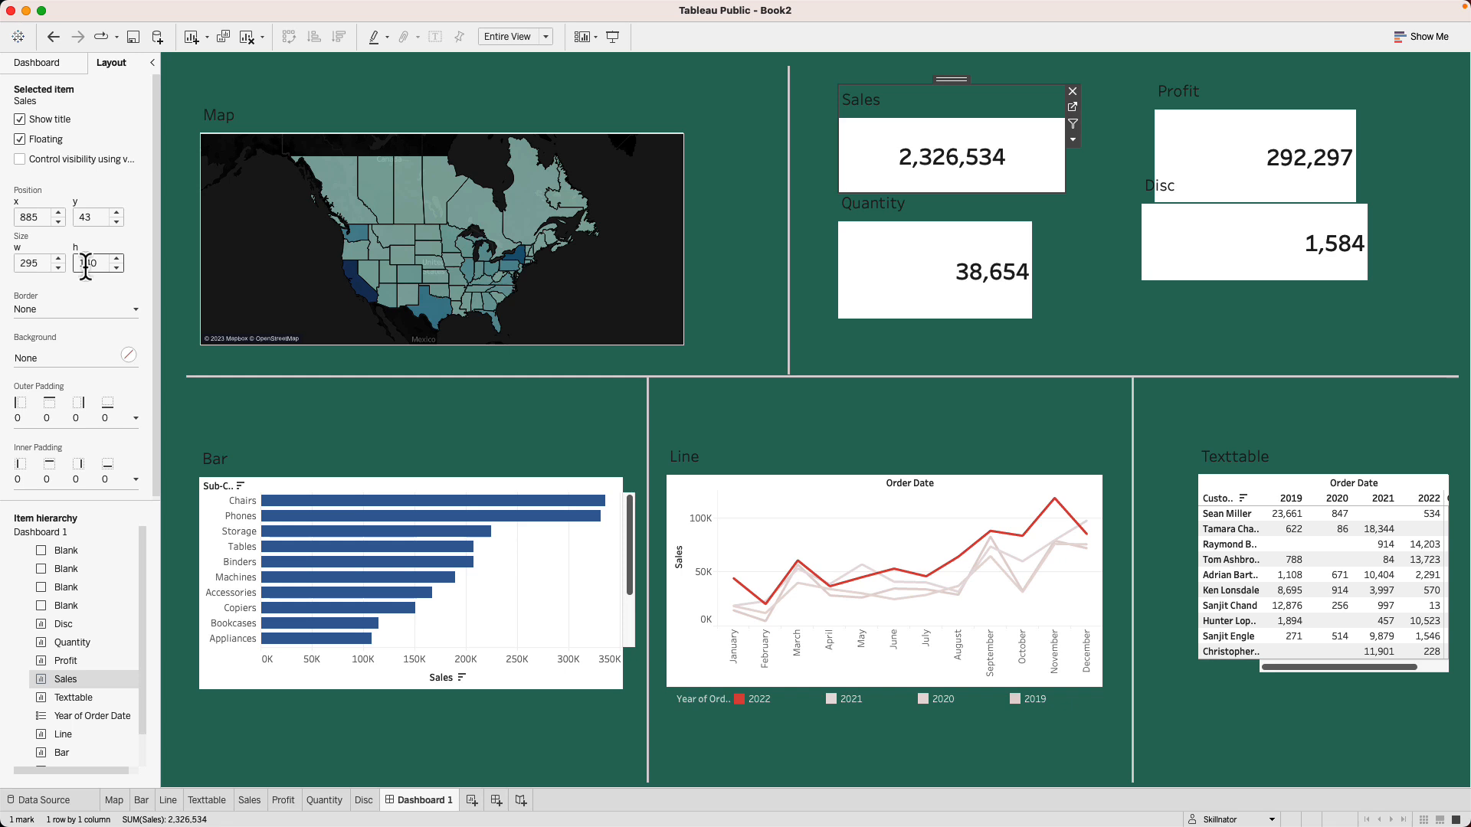
click(1226, 97)
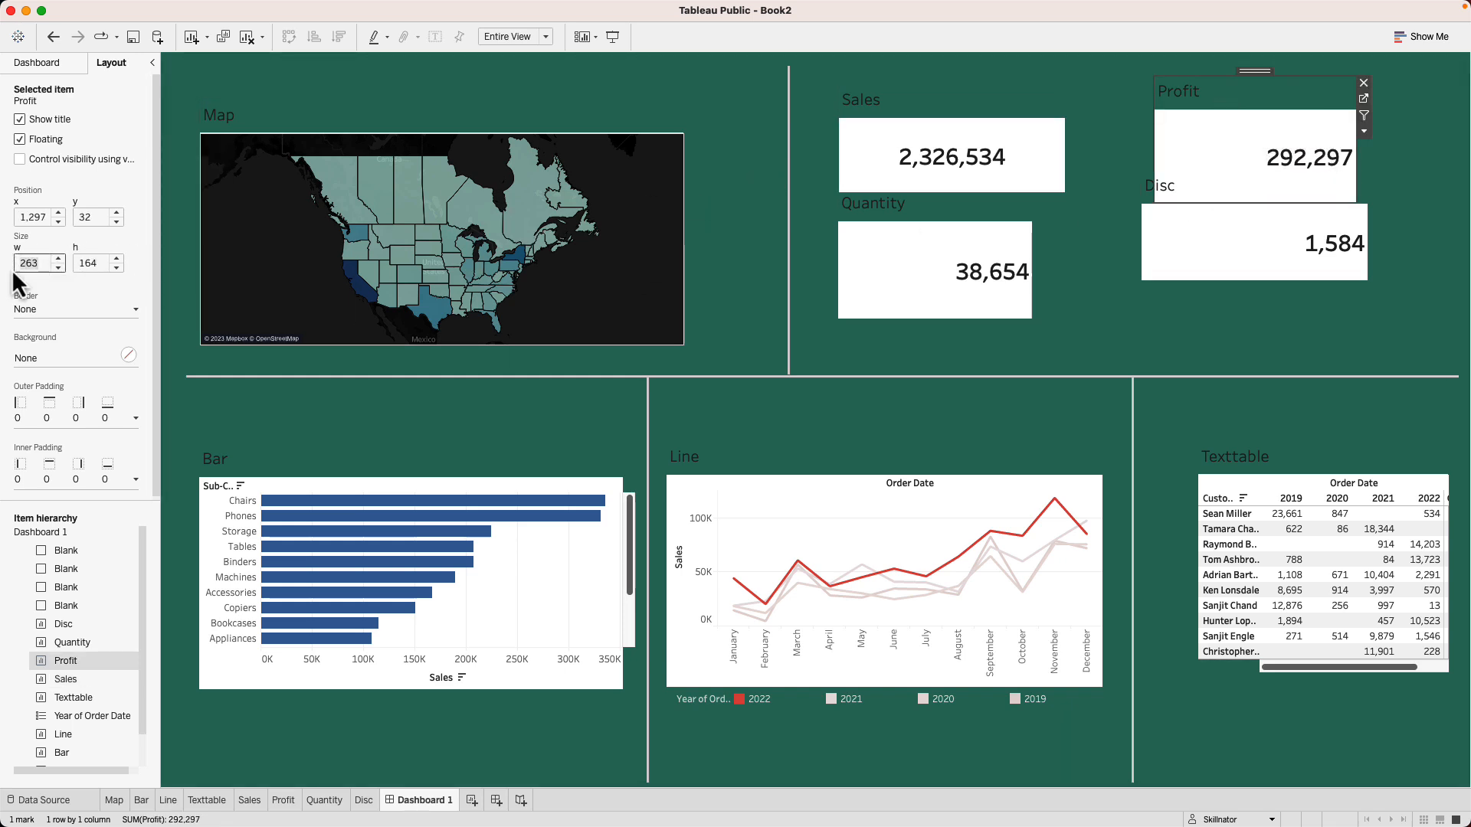
text(295)
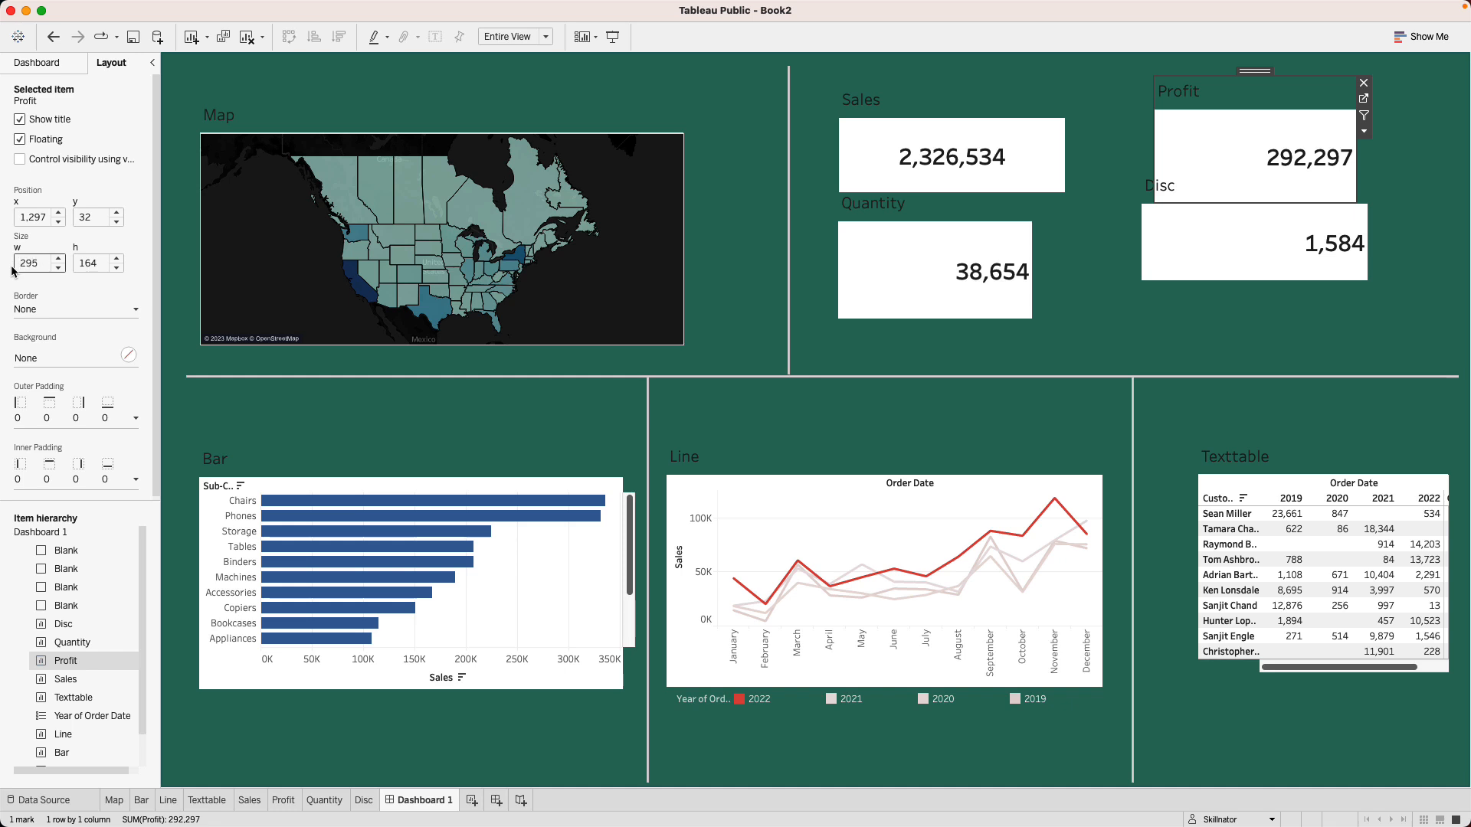
key(Tab)
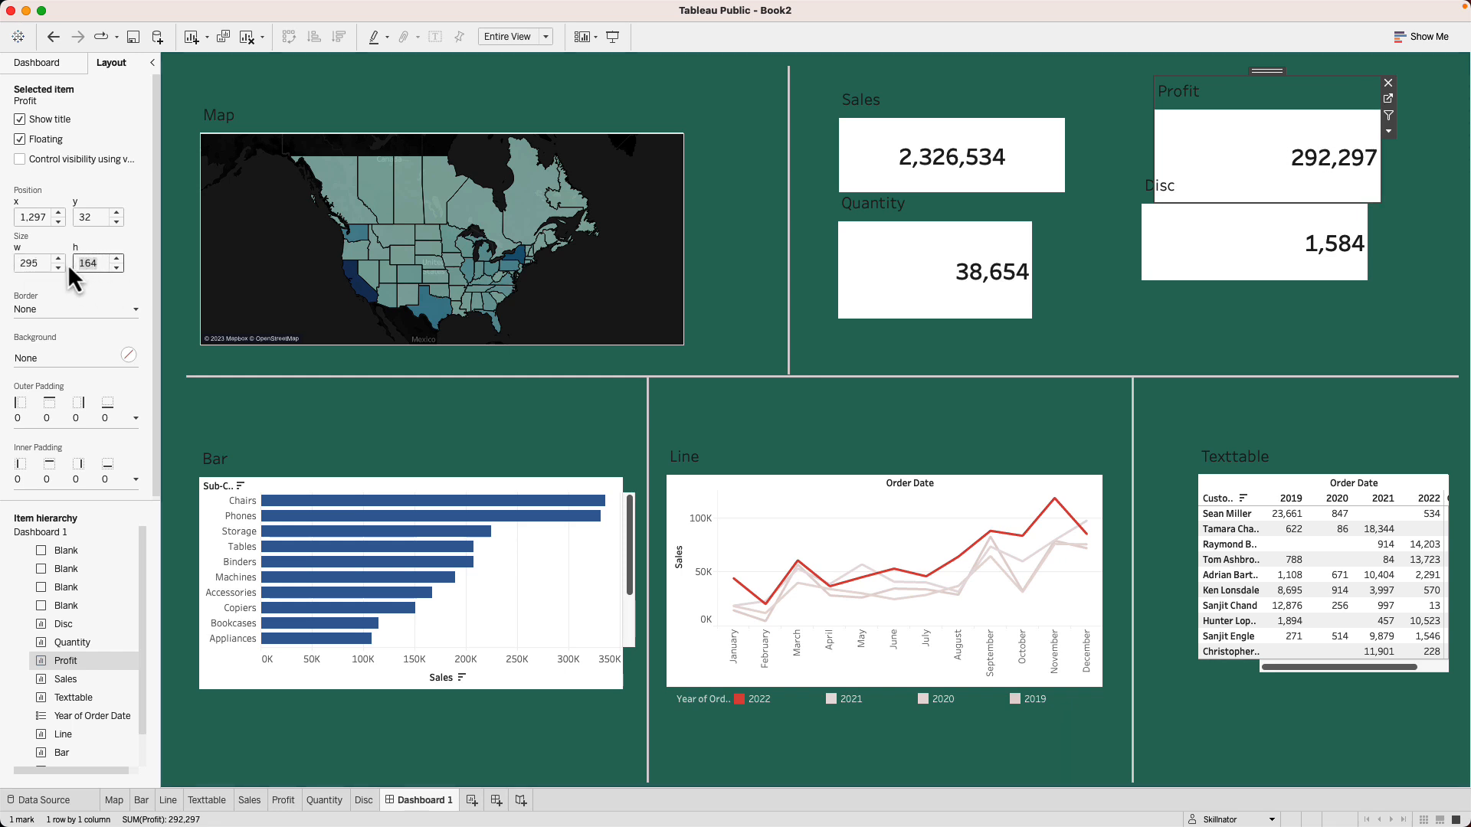
text(140)
key(Return)
- Resize the Quantity box to 295 wide and 140 high, and set the Disc box's height to 140
click(895, 304)
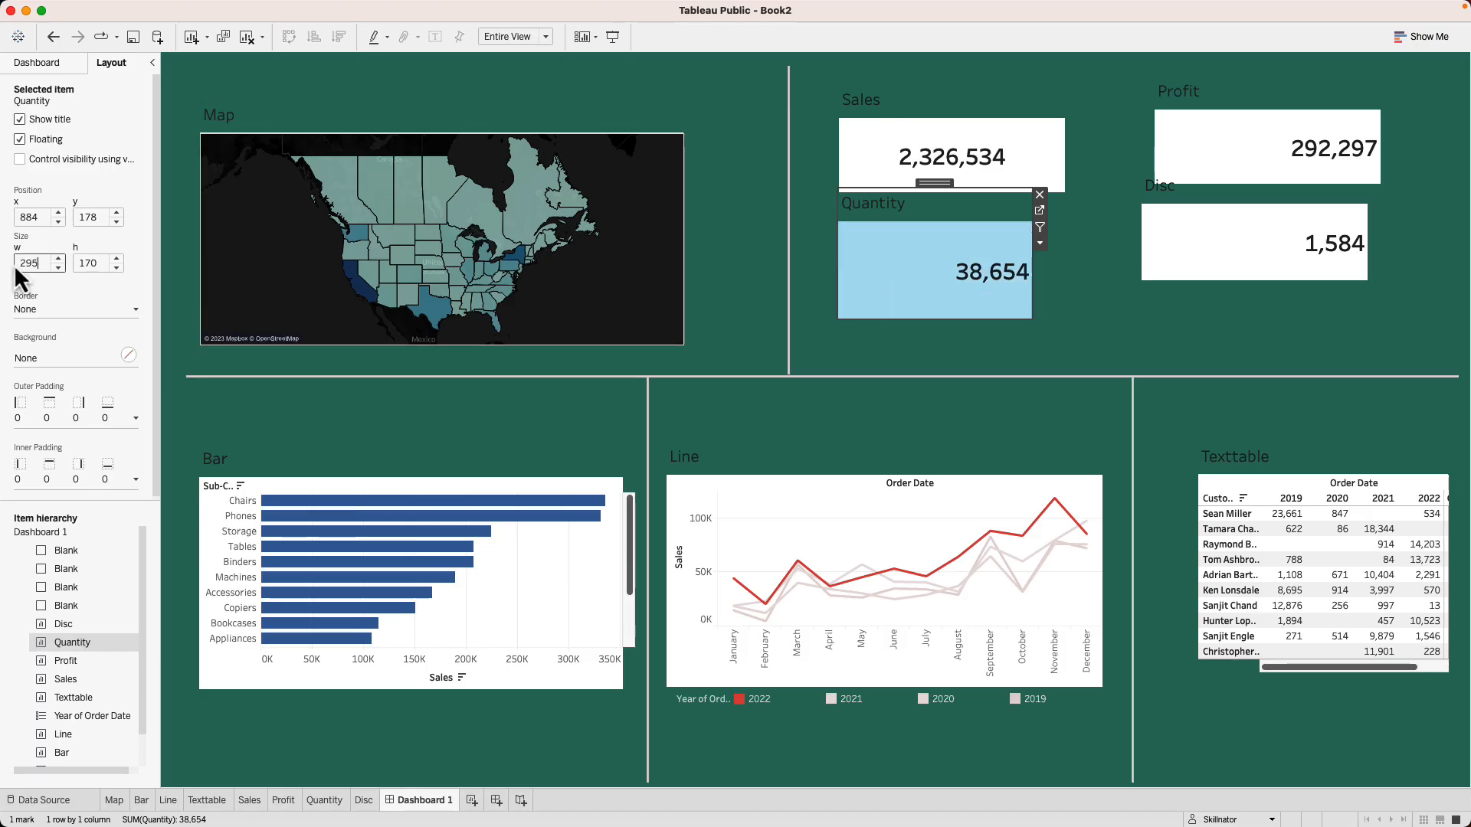
key(Return)
click(1264, 246)
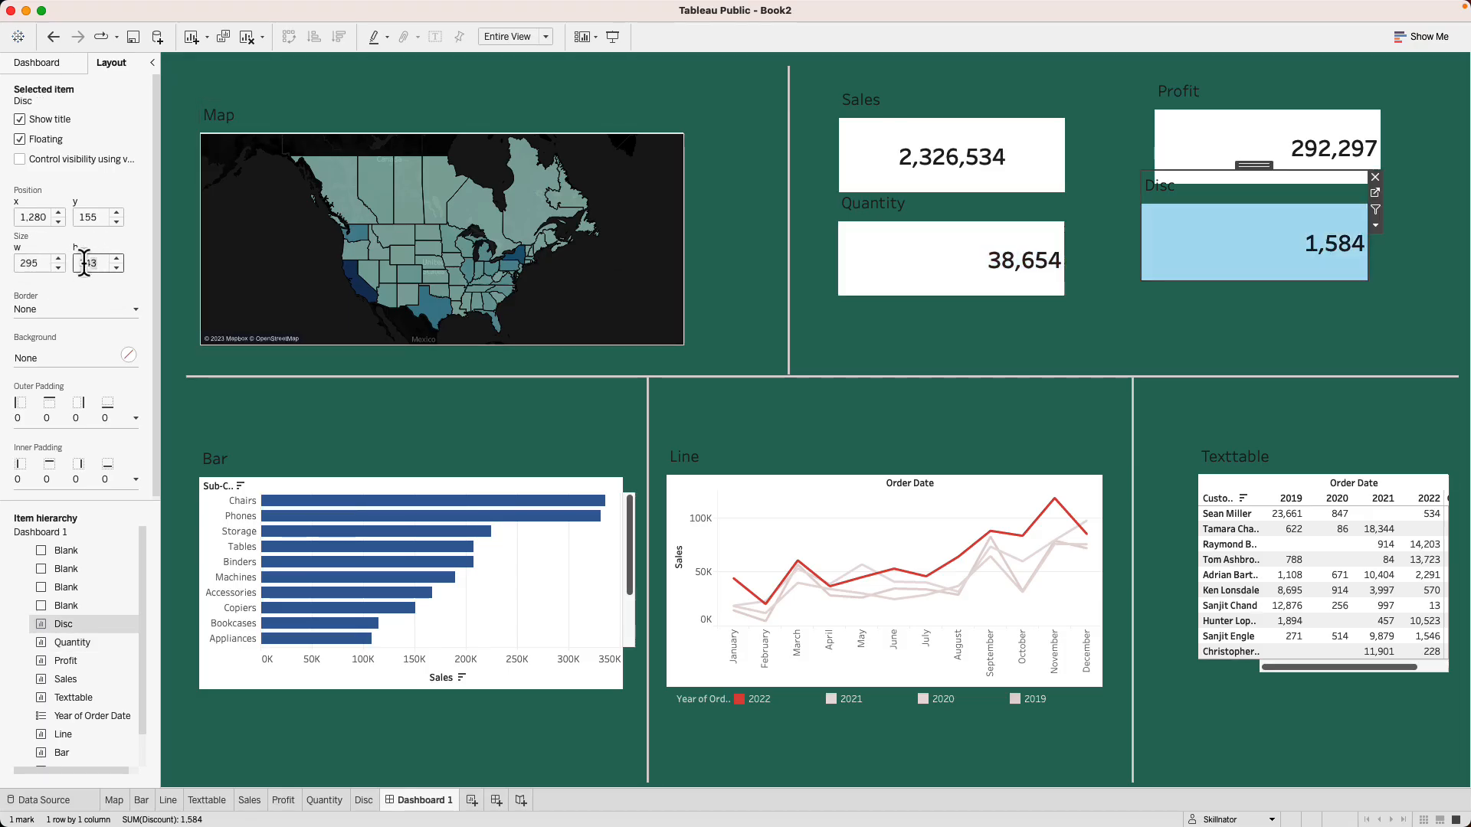
drag(85, 263, 74, 263)
text(140)
key(Return)
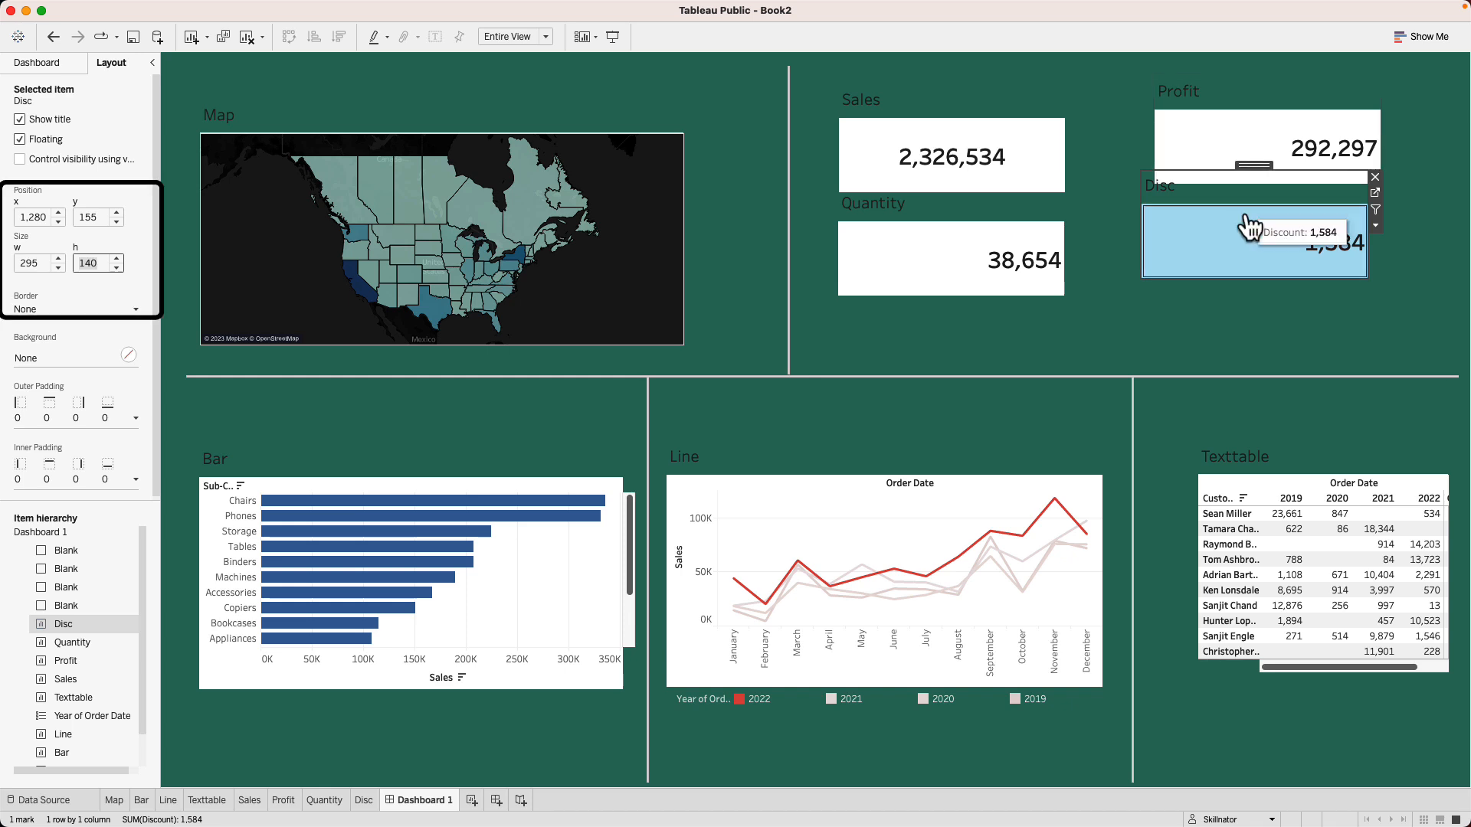
- Move the Sales box to about x 878, y 60, and place Quantity below it at x 878, about y 238
click(908, 100)
drag(958, 85, 953, 82)
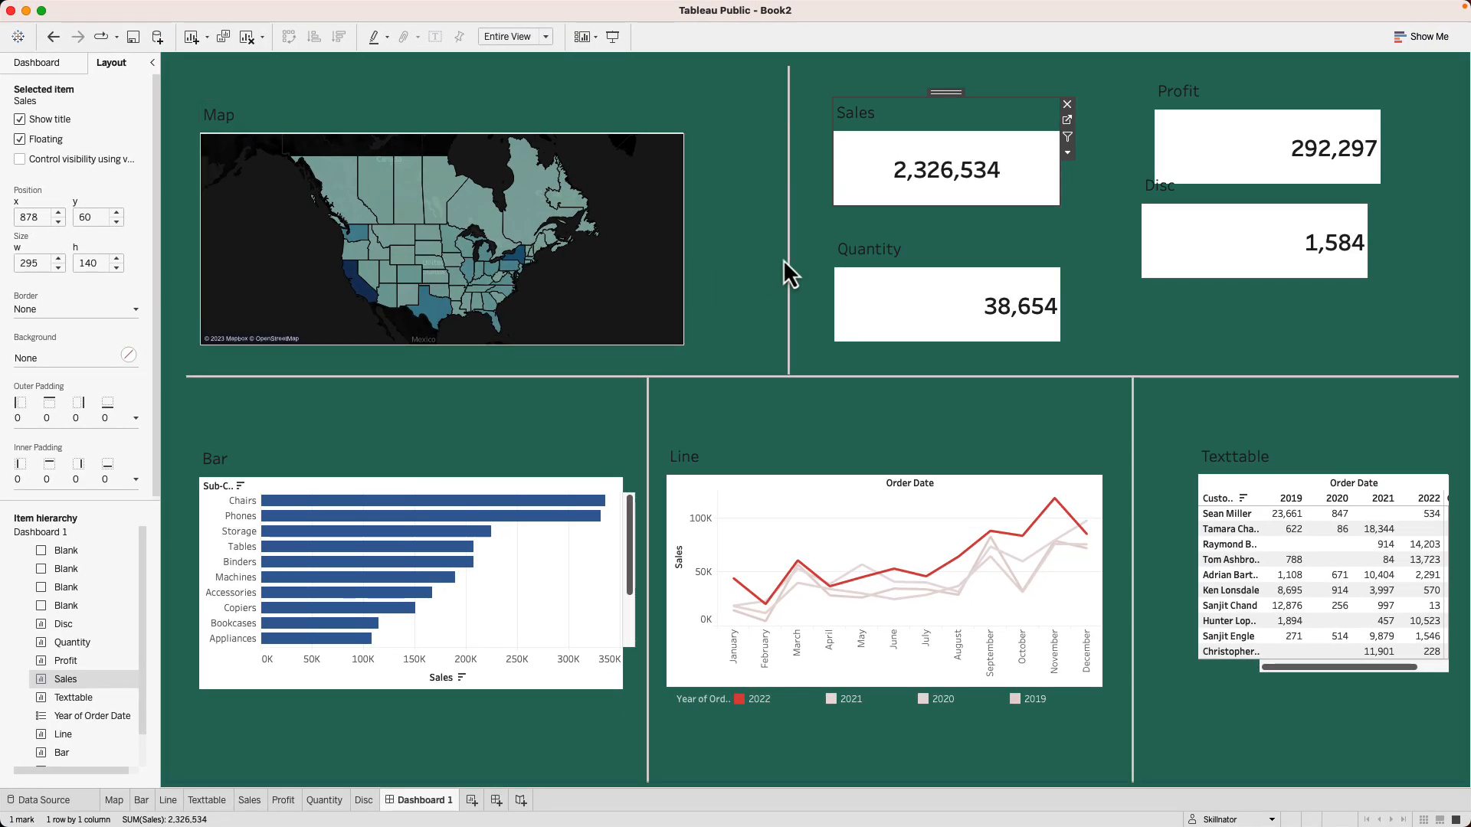
click(924, 255)
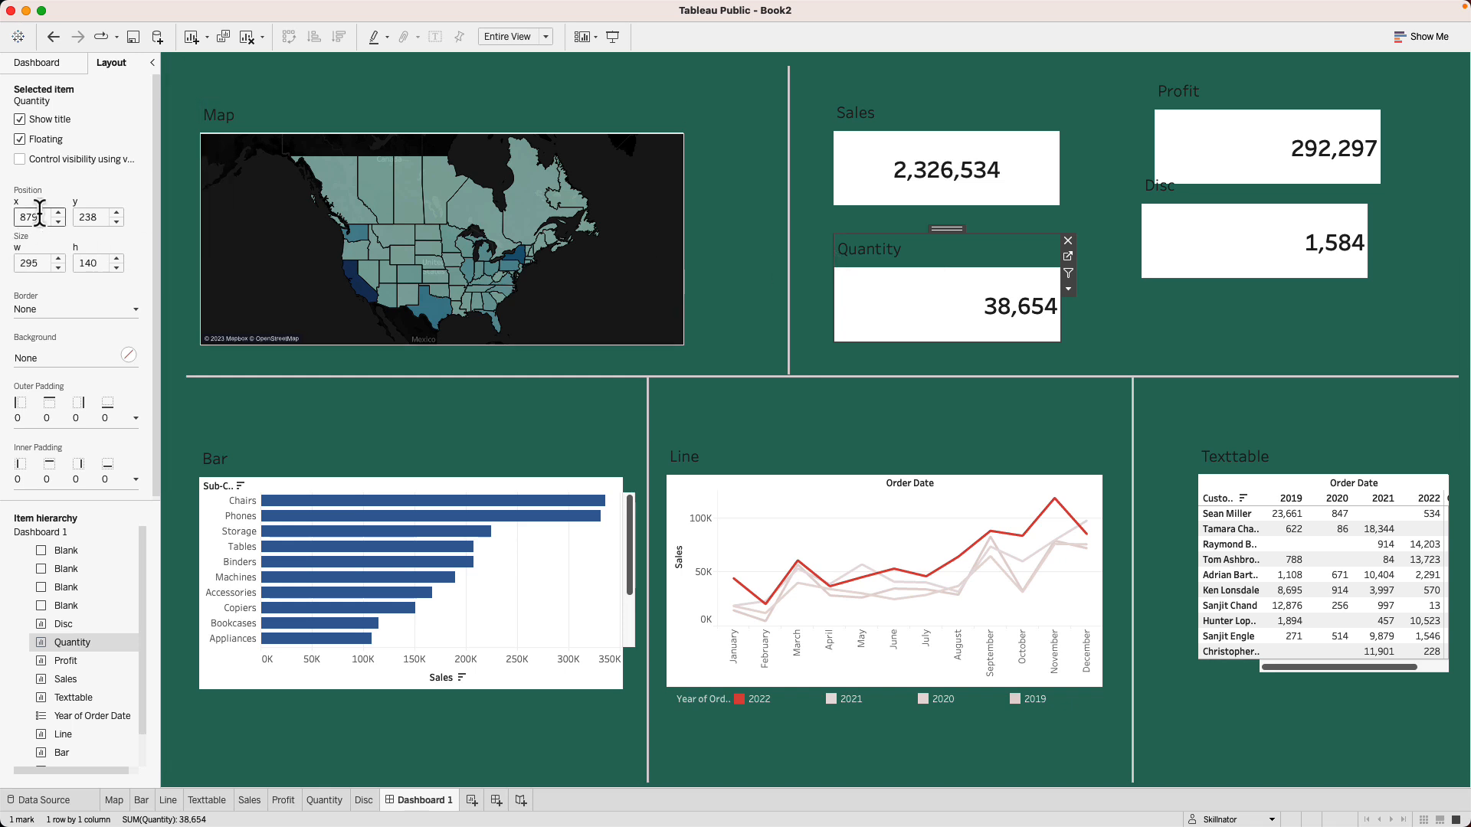
drag(41, 216, 8, 217)
text(87)
key(Return)
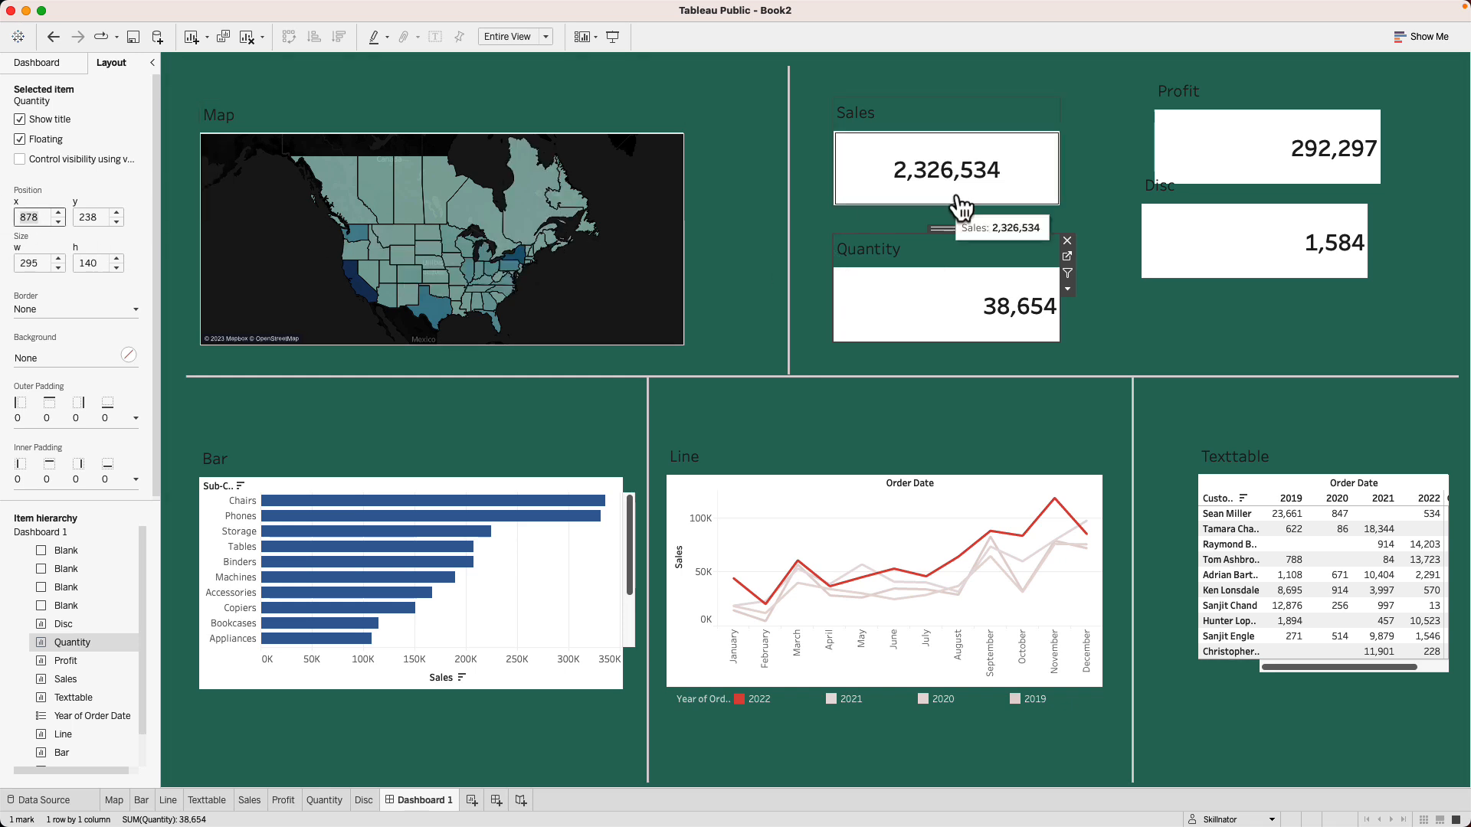
- Set the Profit box's y position to 60 to line it up with the Sales box
click(1186, 161)
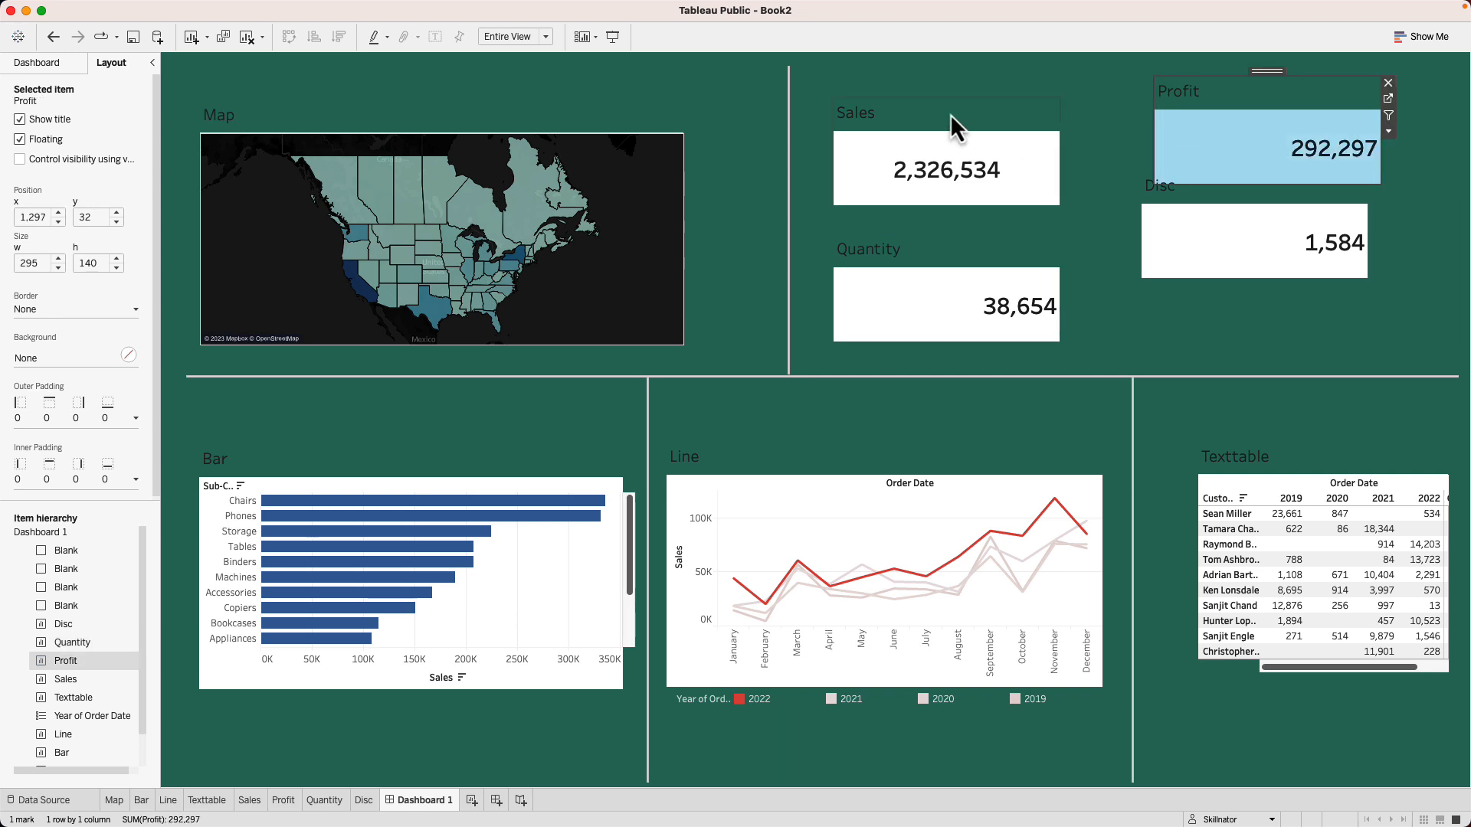
click(999, 113)
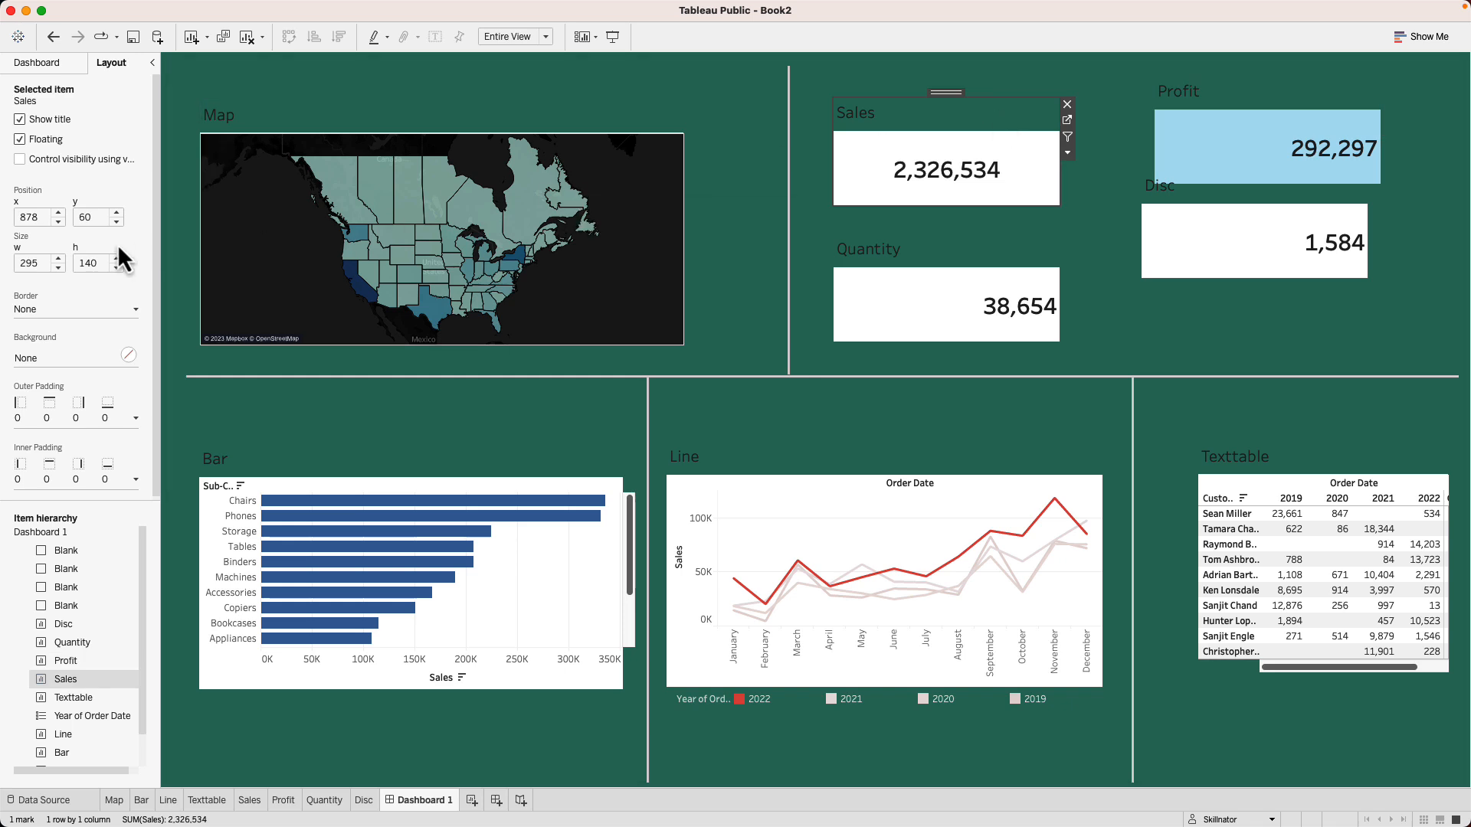
click(1225, 97)
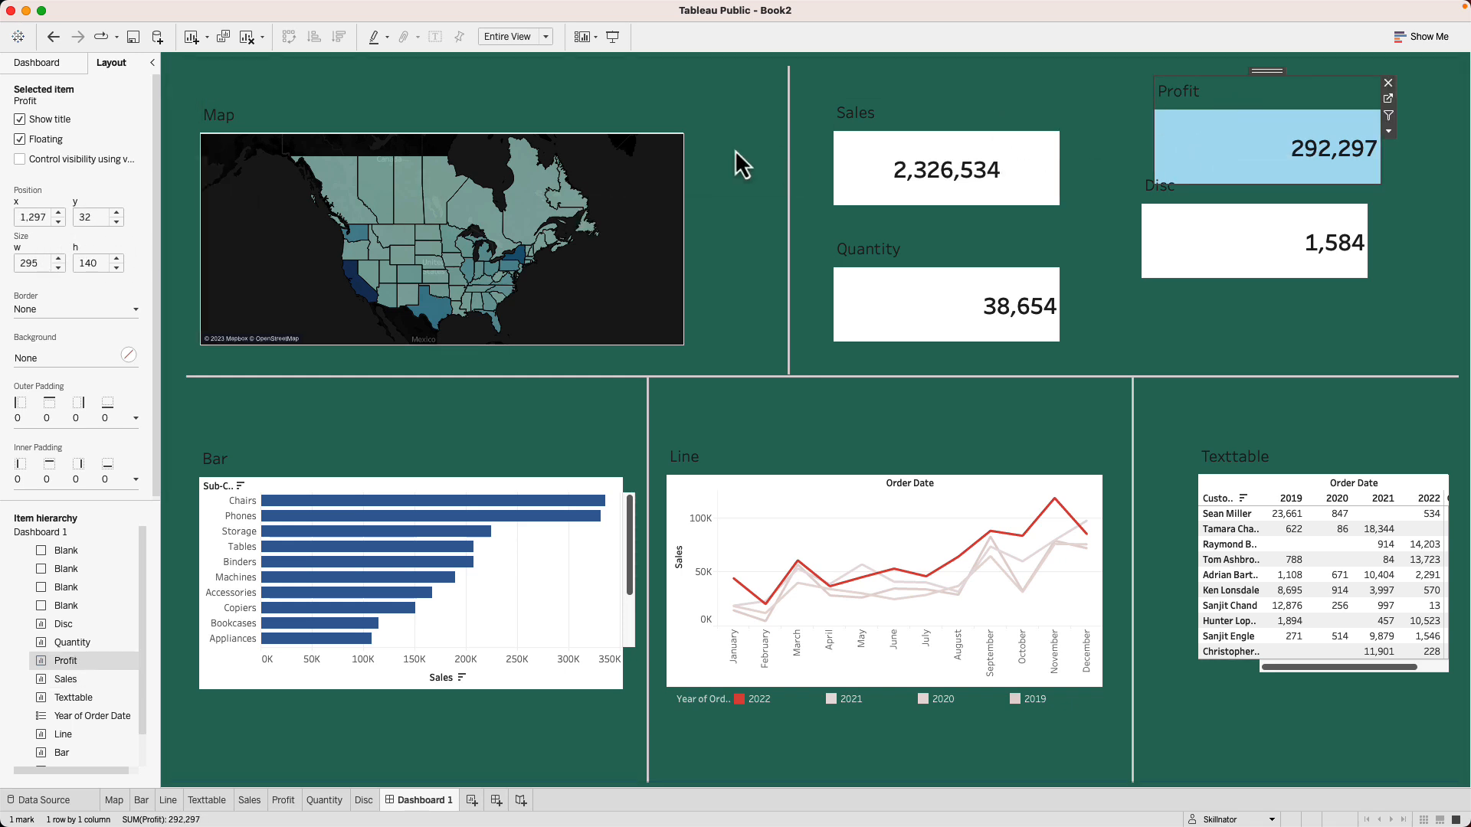
double_click(88, 216)
text(60)
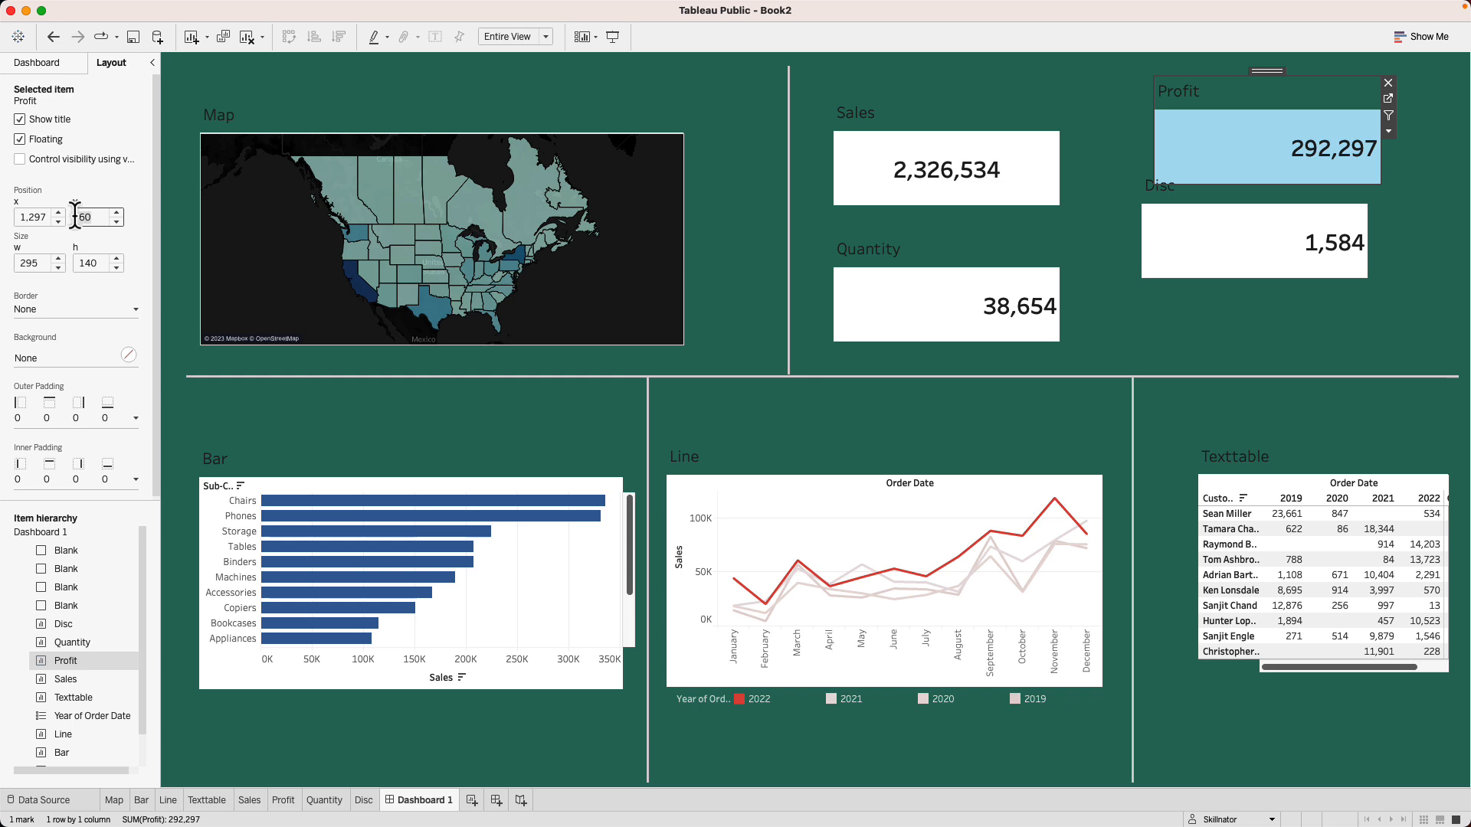
key(Return)
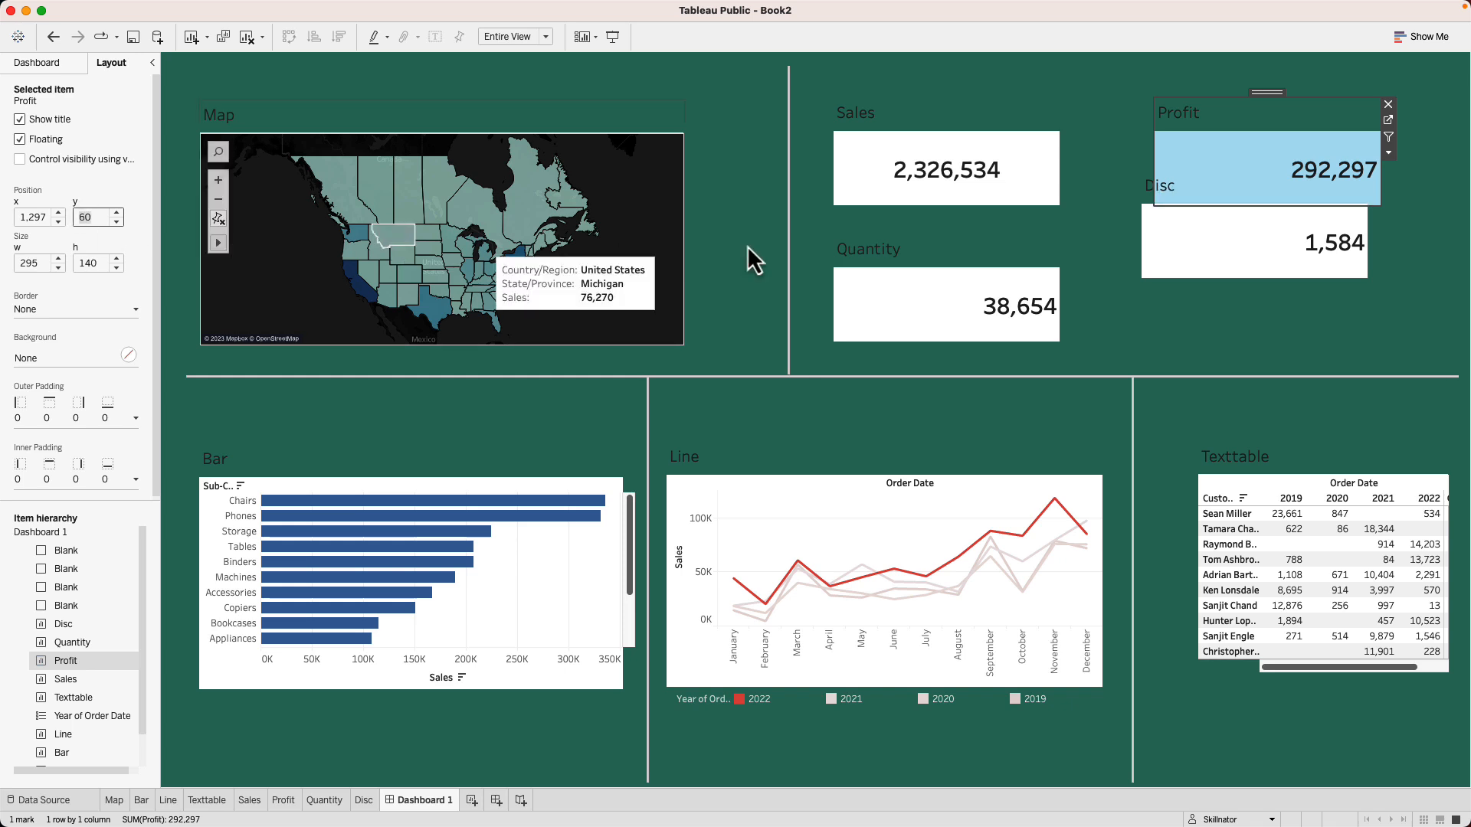
- Set the Disc box's y position to 238 to line it up with the Quantity box
click(1195, 246)
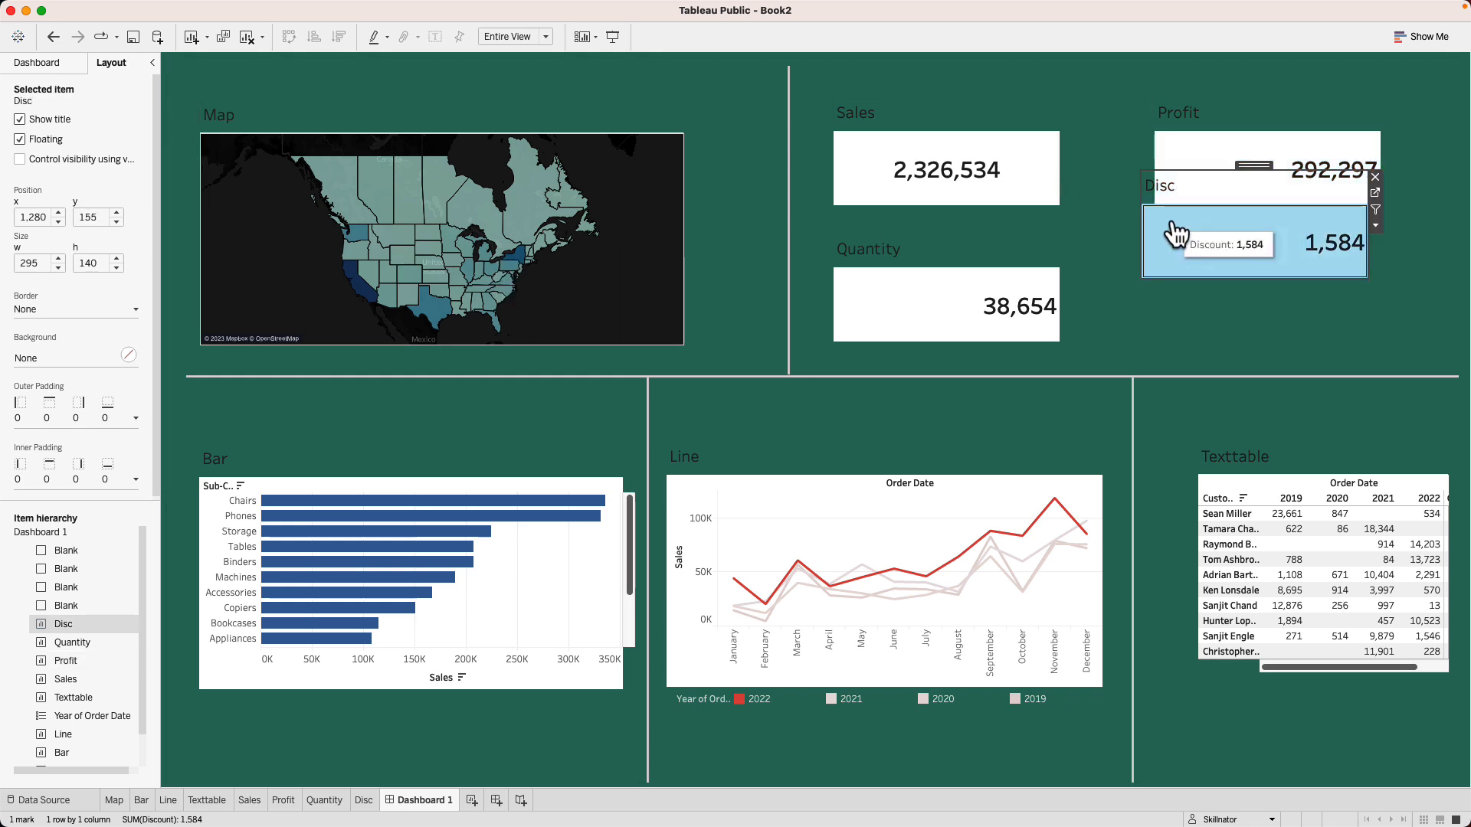
click(945, 254)
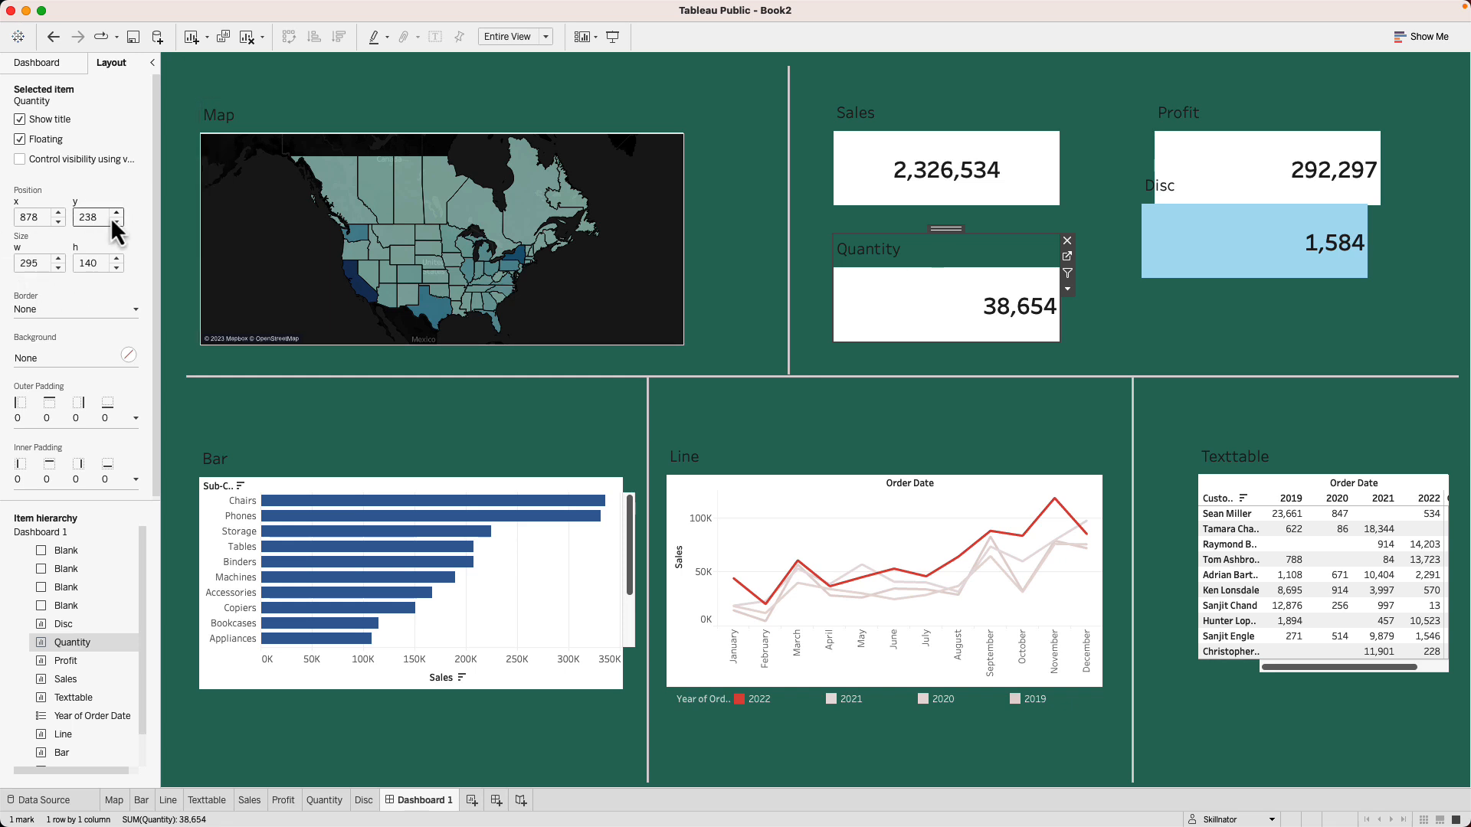
click(1264, 265)
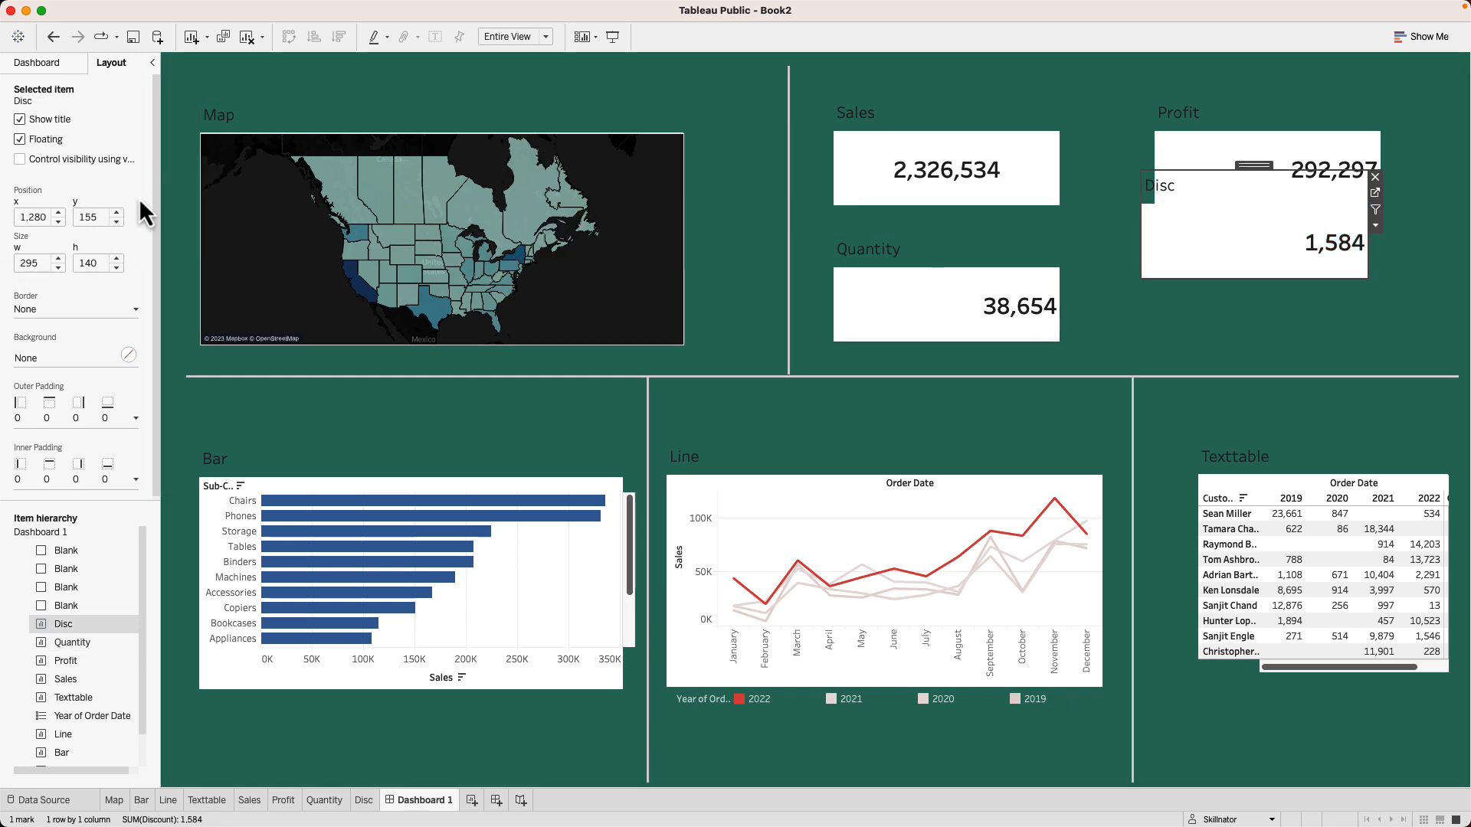
click(102, 216)
text(238)
key(Return)
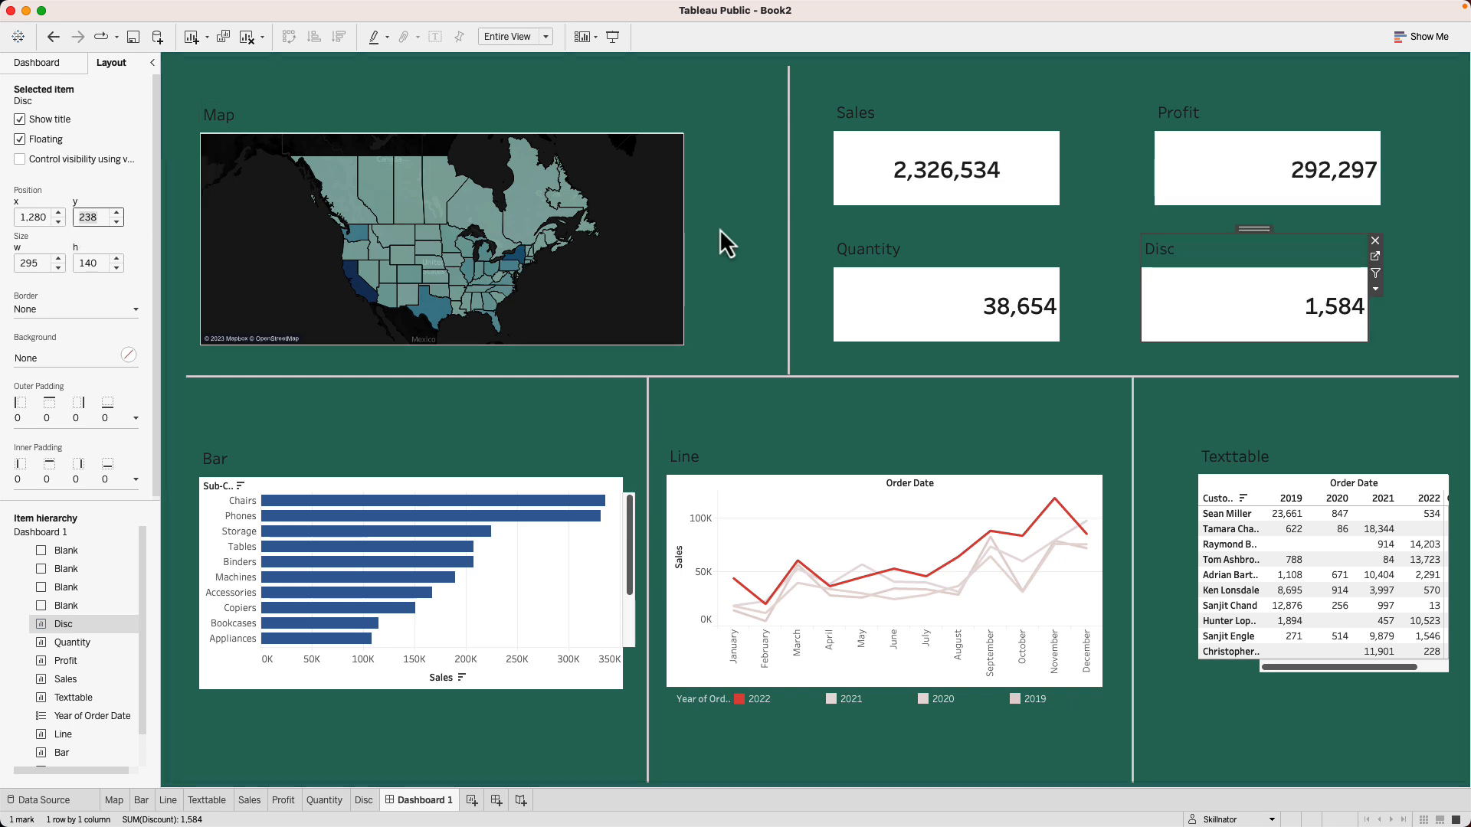
- Set the Profit box's x position to 1,280 to align it with the Disc box below
click(1245, 221)
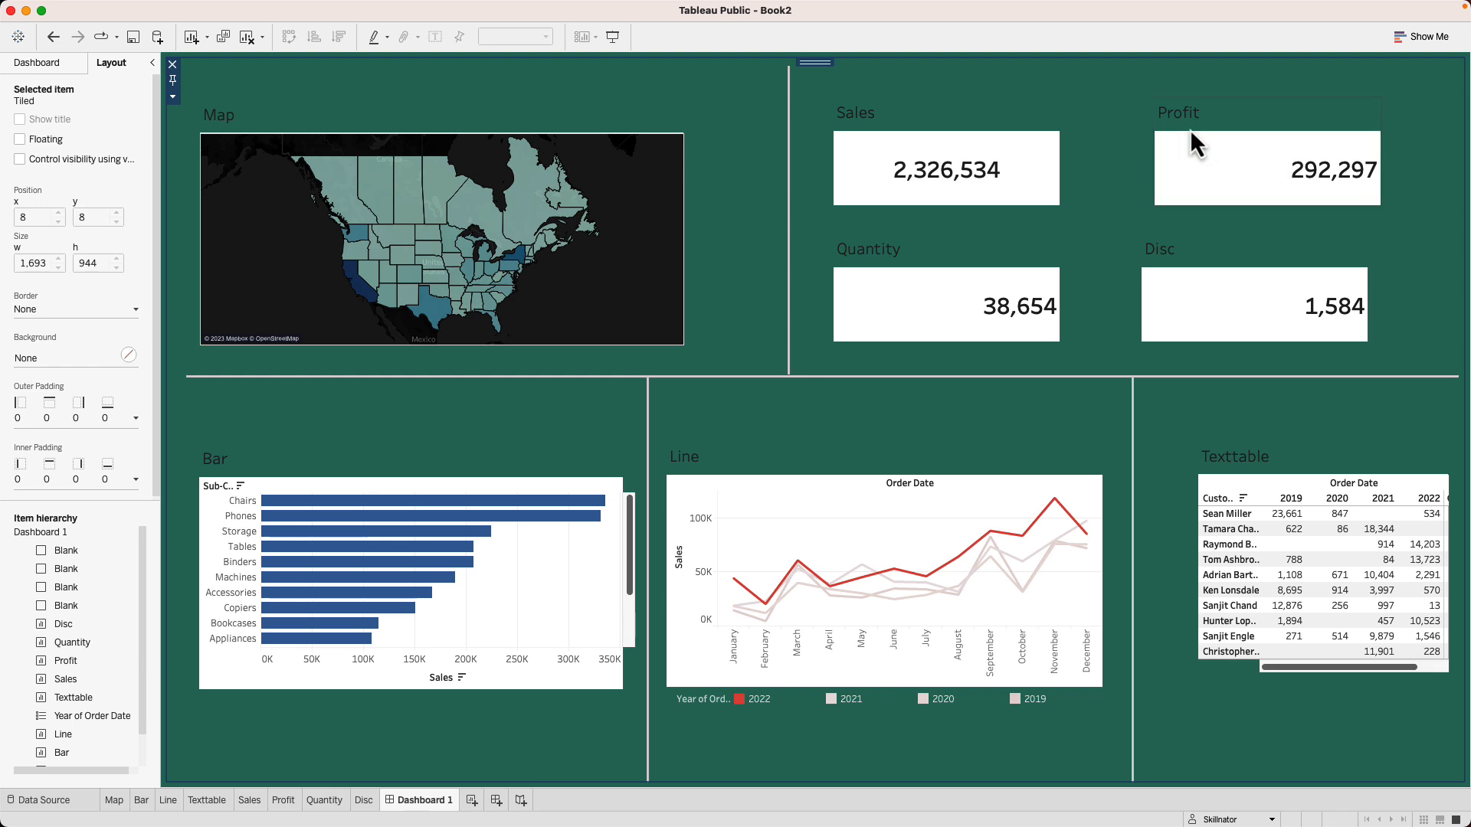
click(1198, 257)
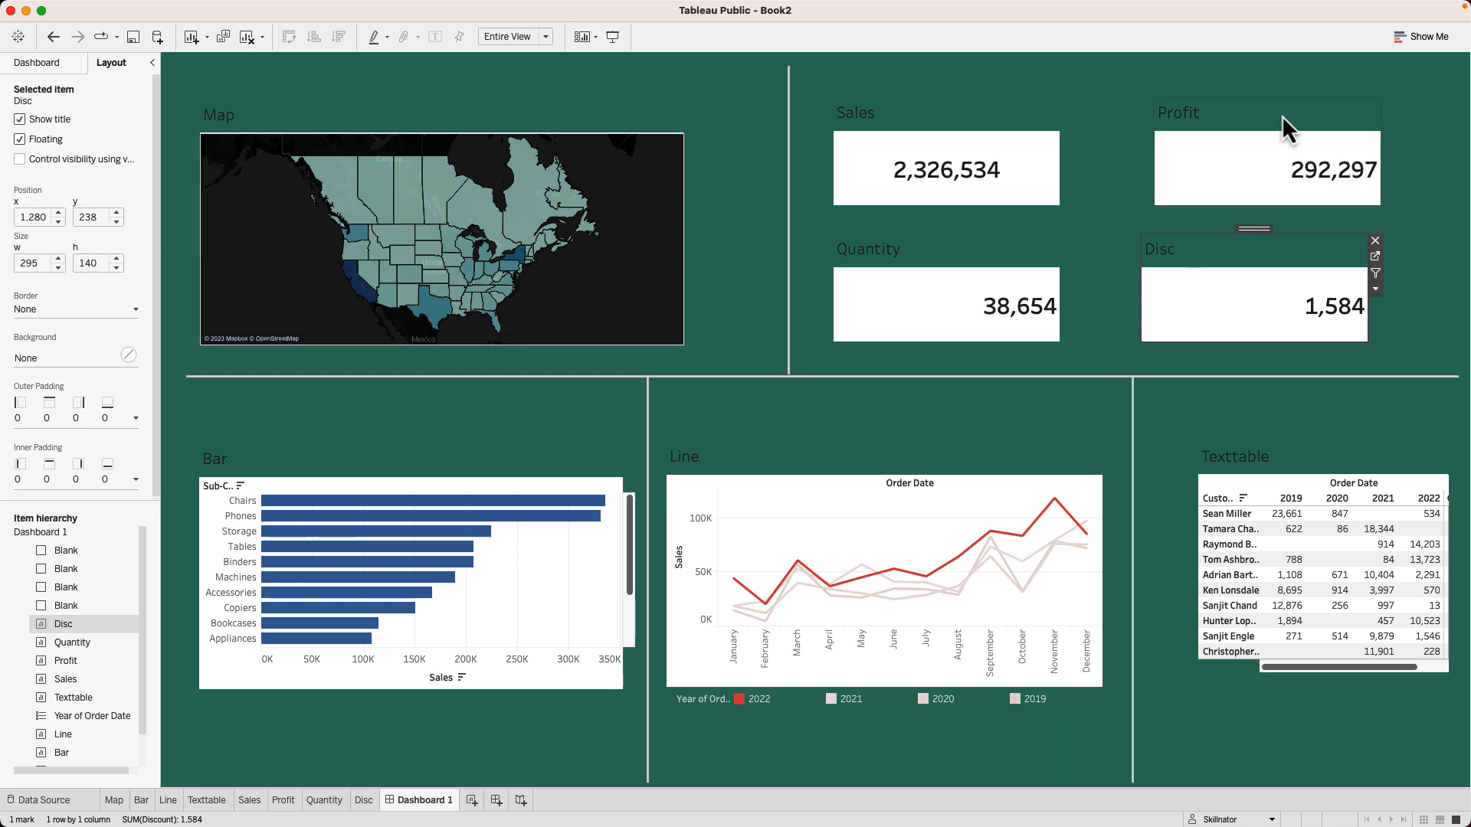
click(1199, 121)
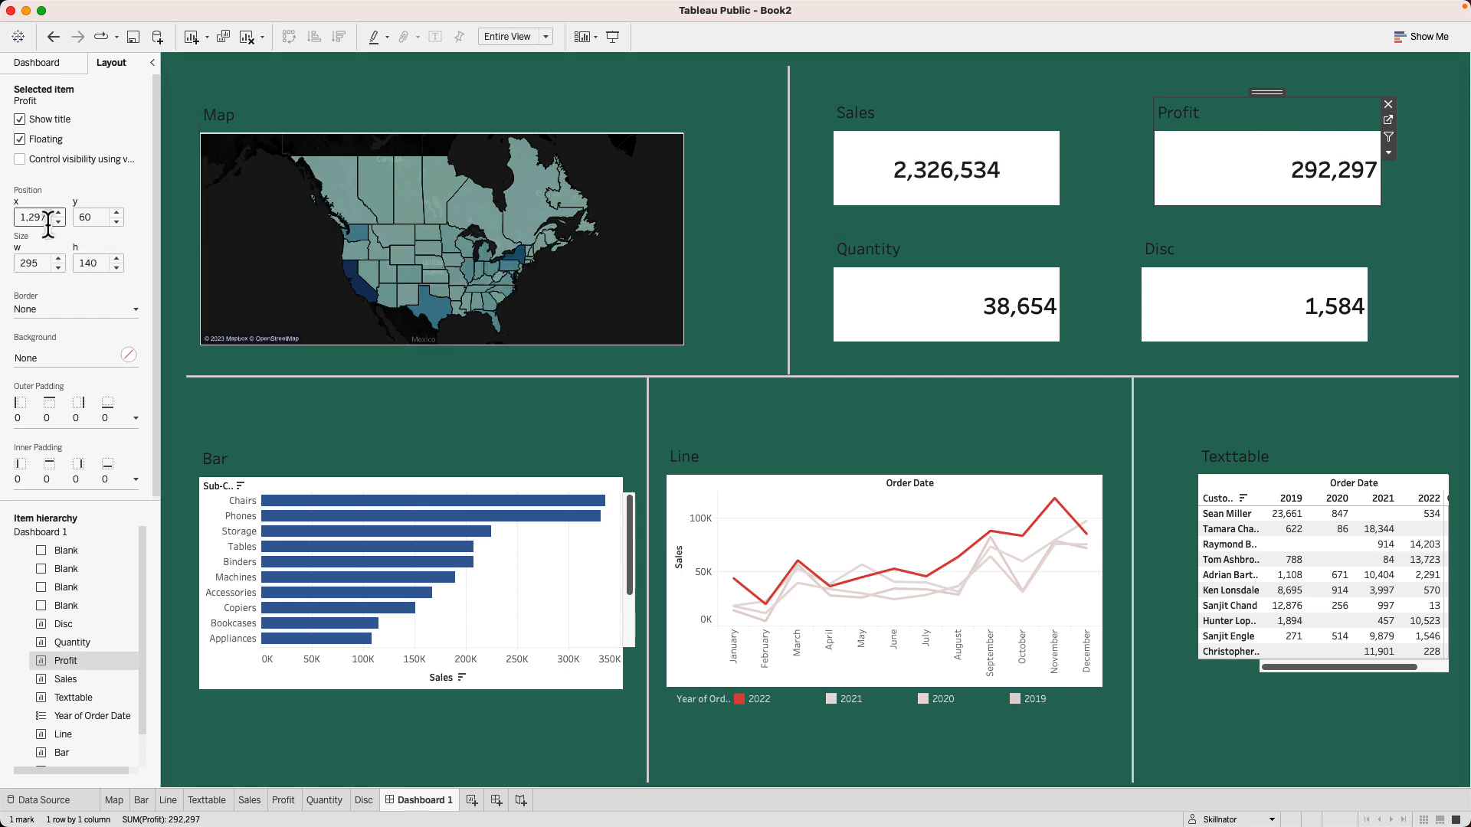
text(1280)
key(Return)
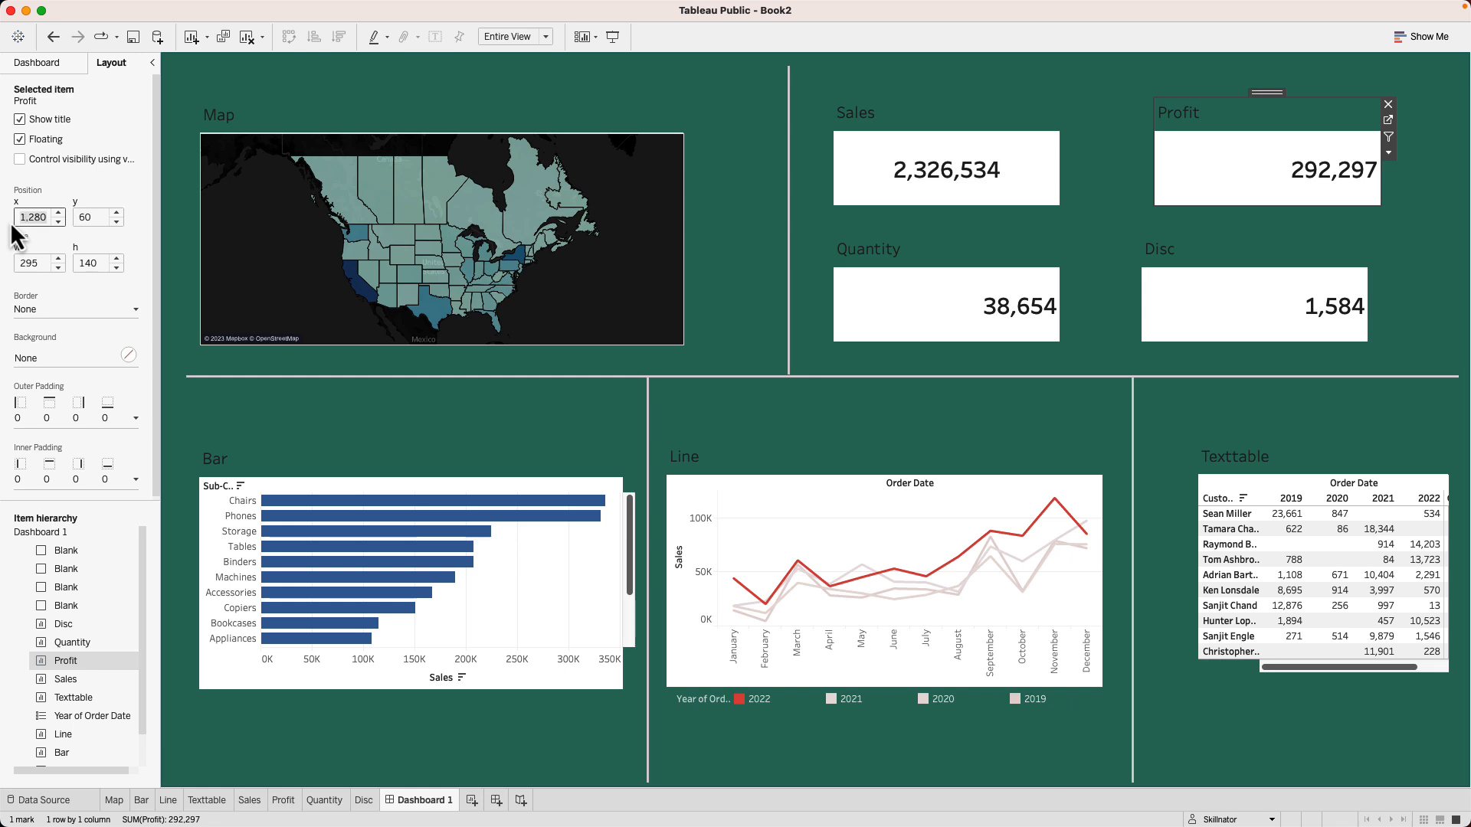
click(1425, 239)
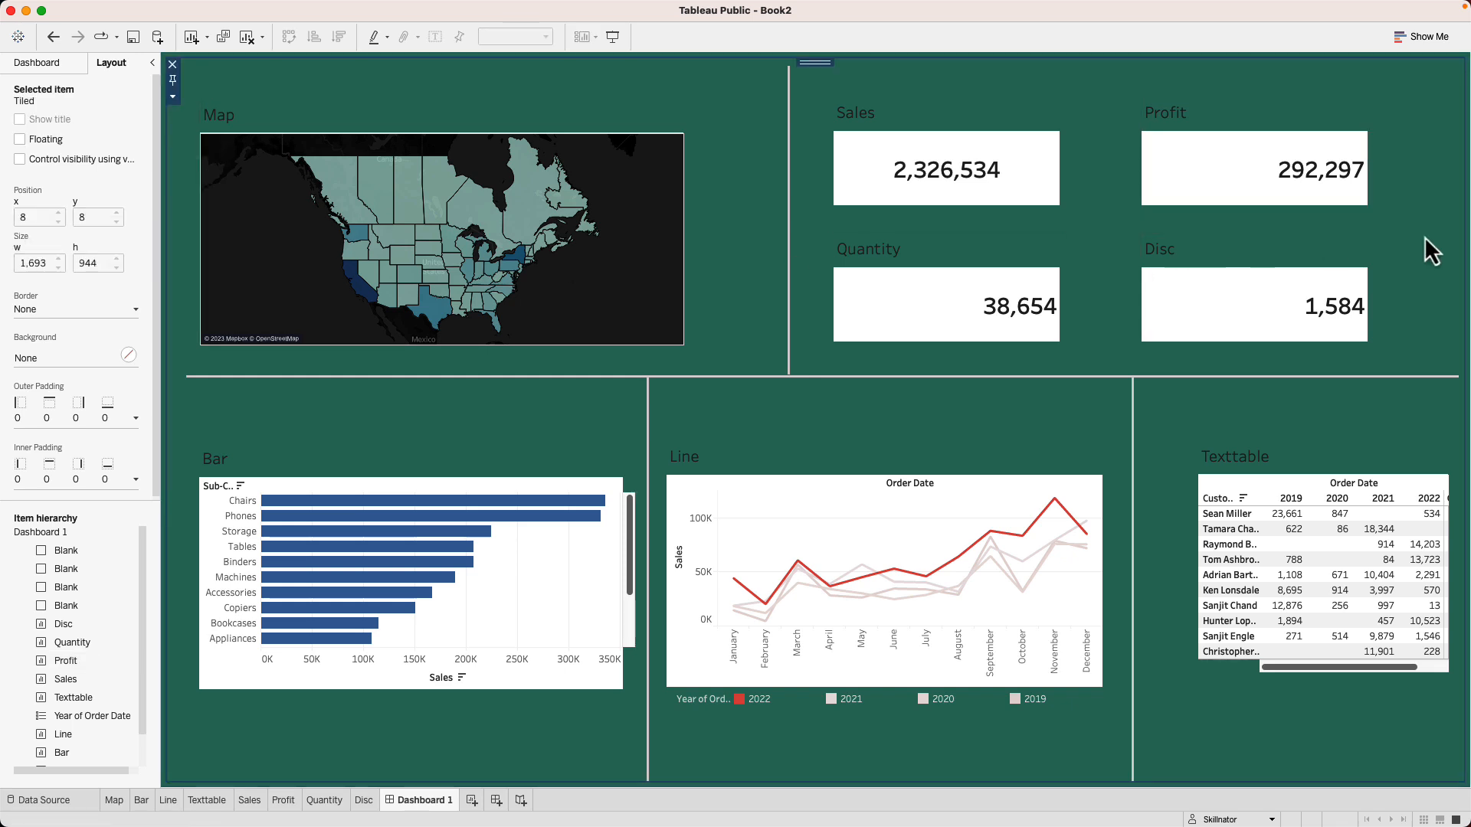
- Centre the Profit box's value horizontally through the sheet's default pane alignment
mouse_move(1231, 196)
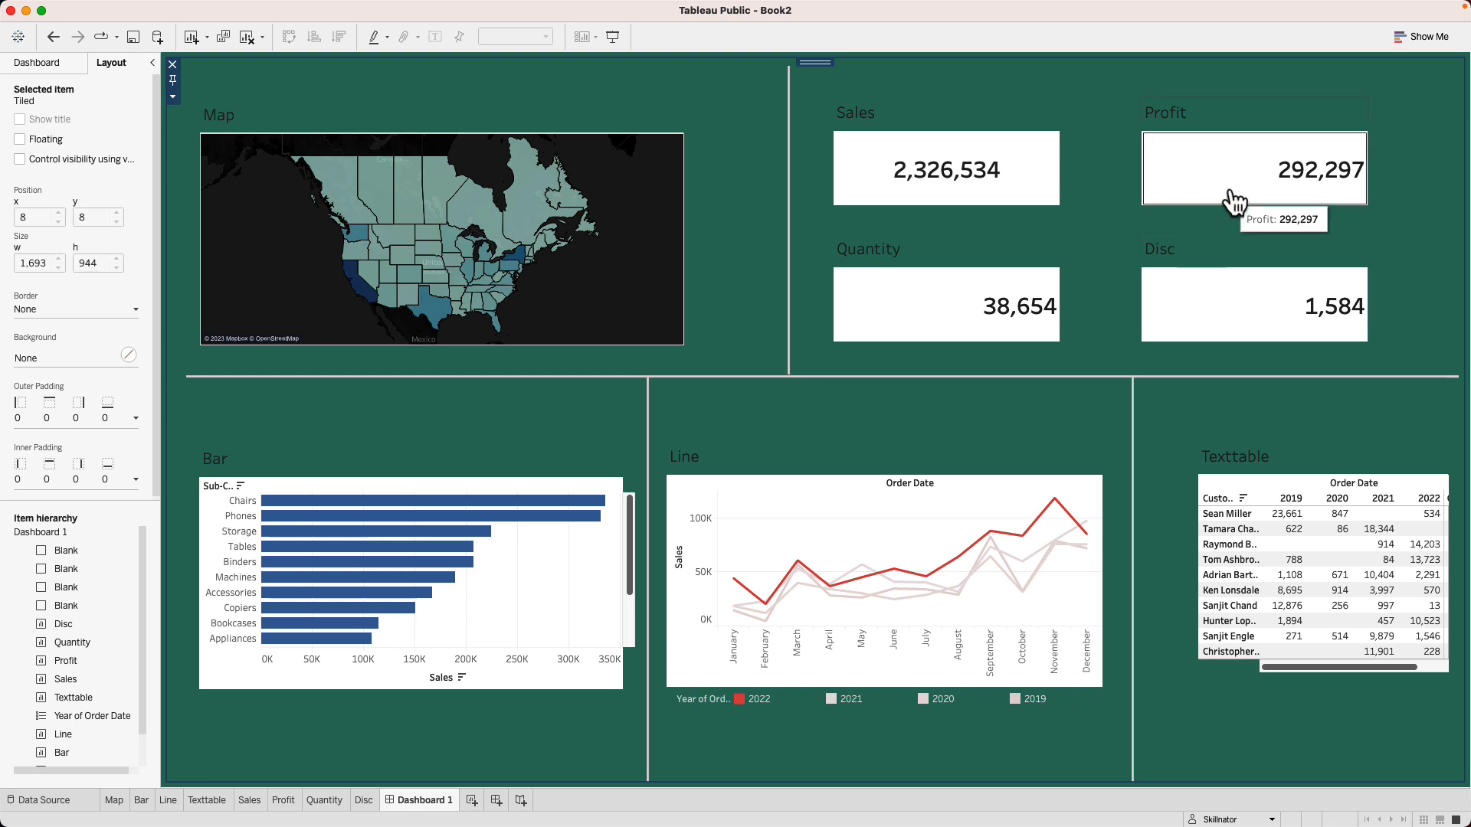
mouse_move(1216, 322)
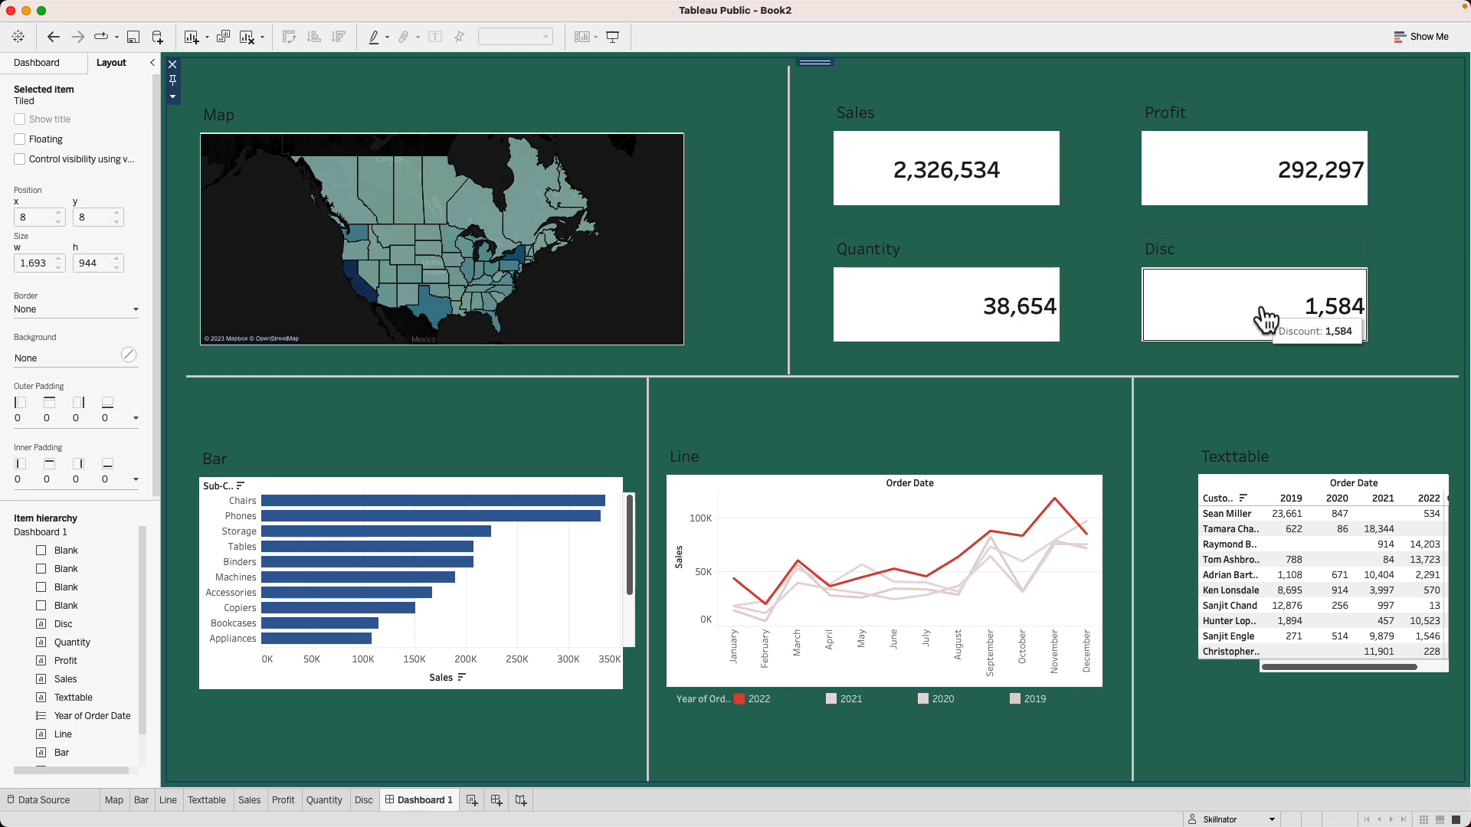
click(1251, 182)
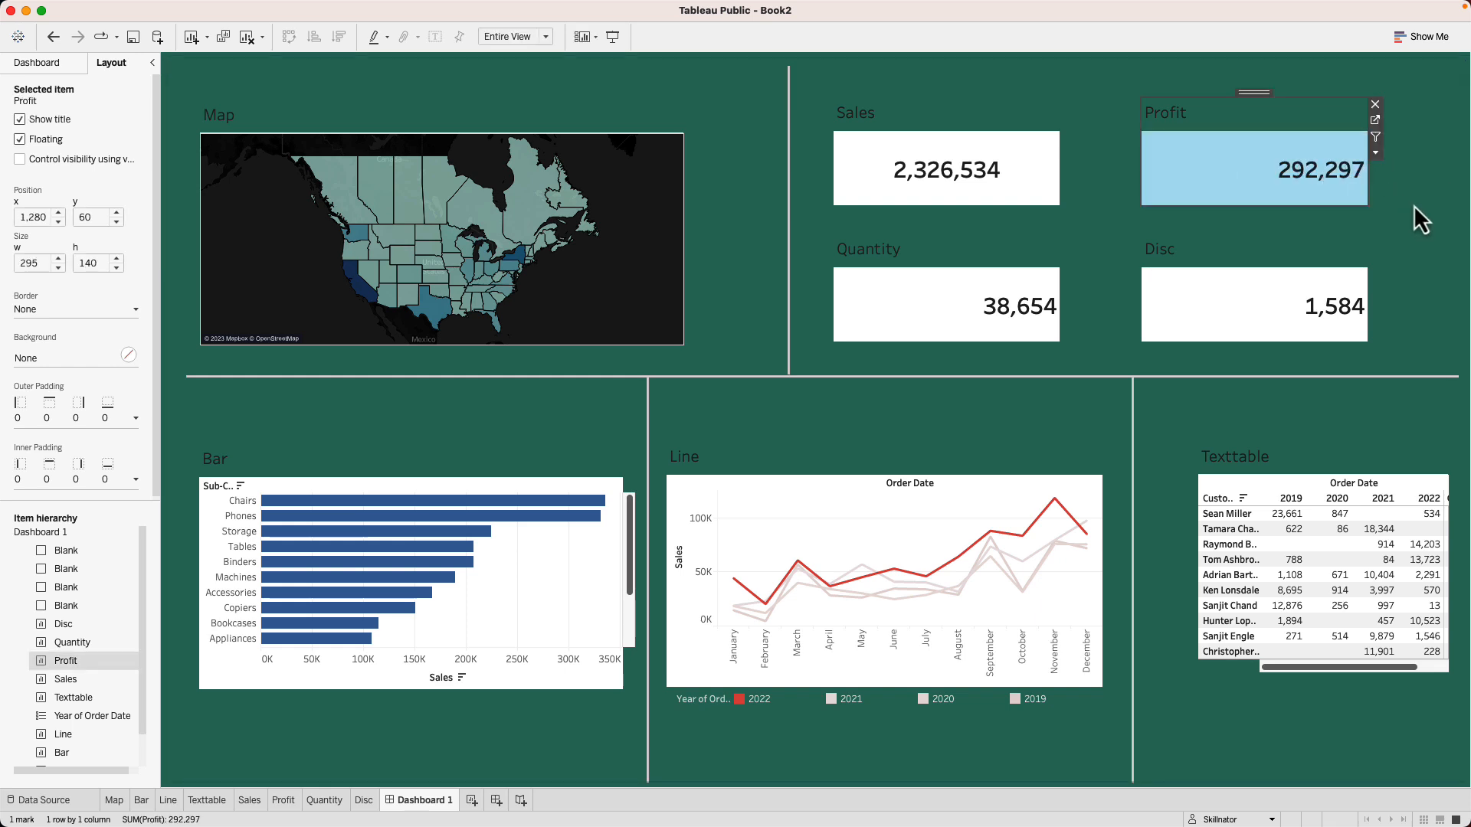
right_click(1200, 172)
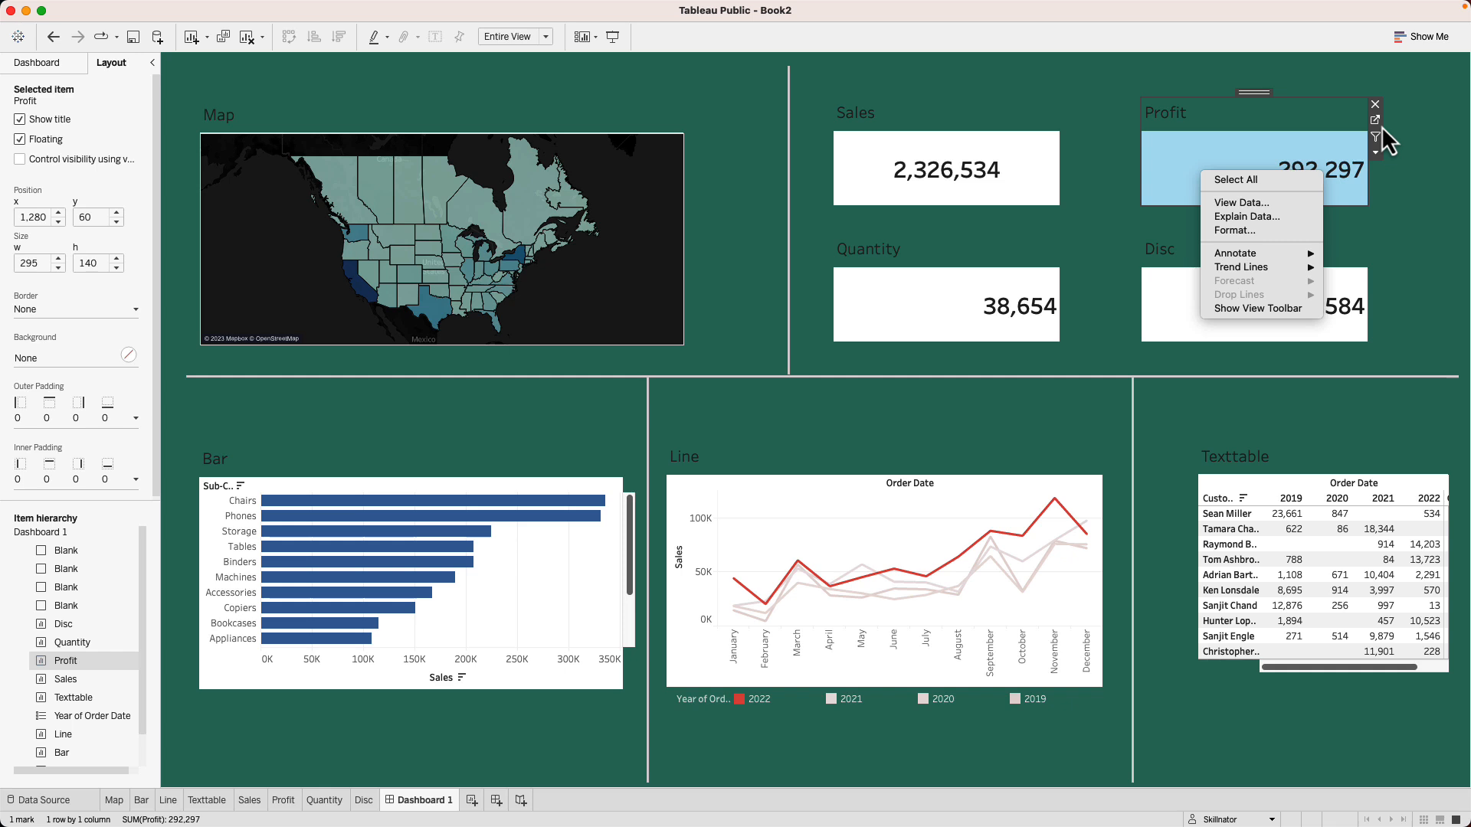
click(1262, 231)
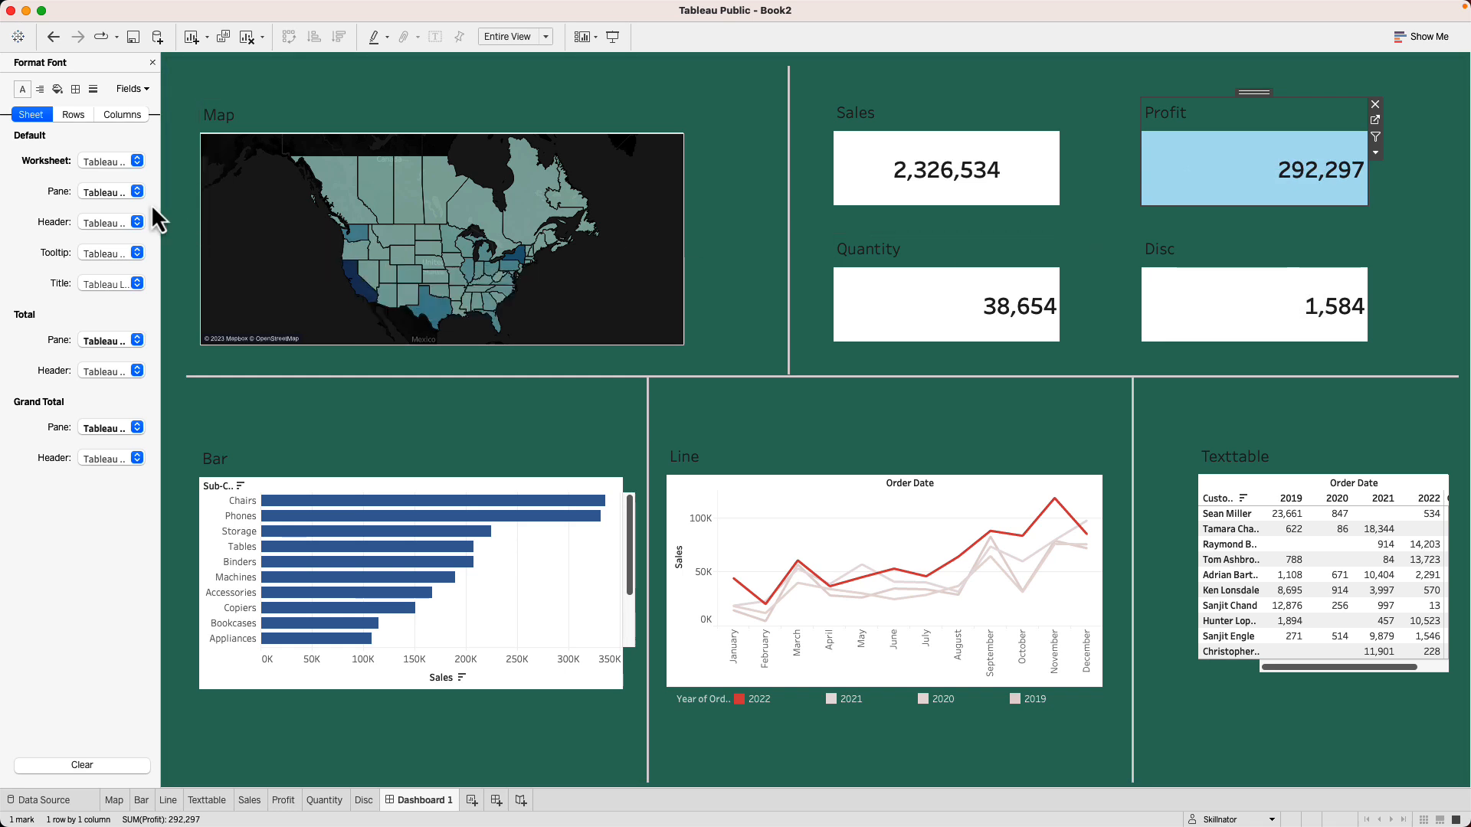
click(40, 90)
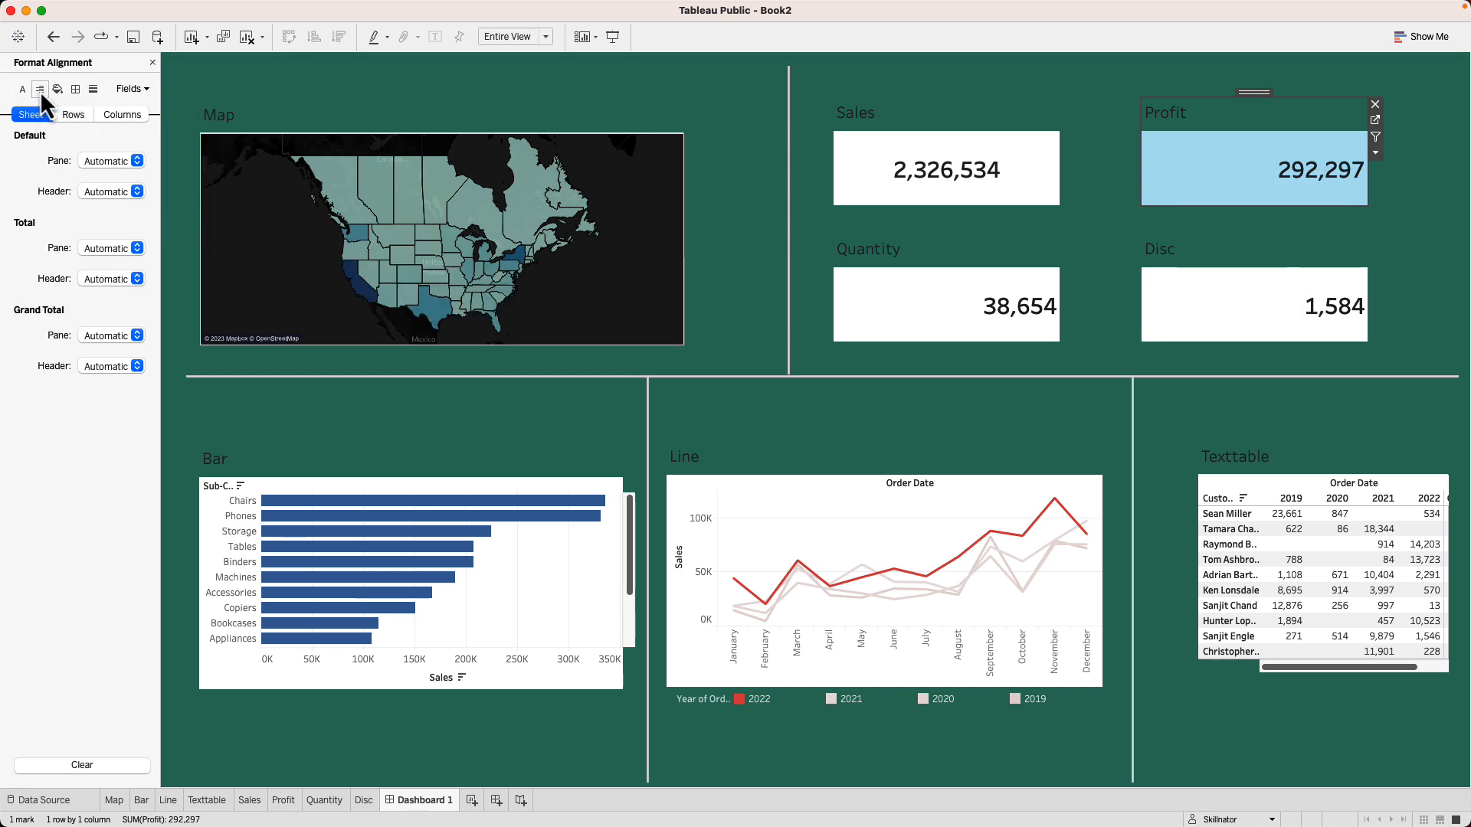
click(105, 163)
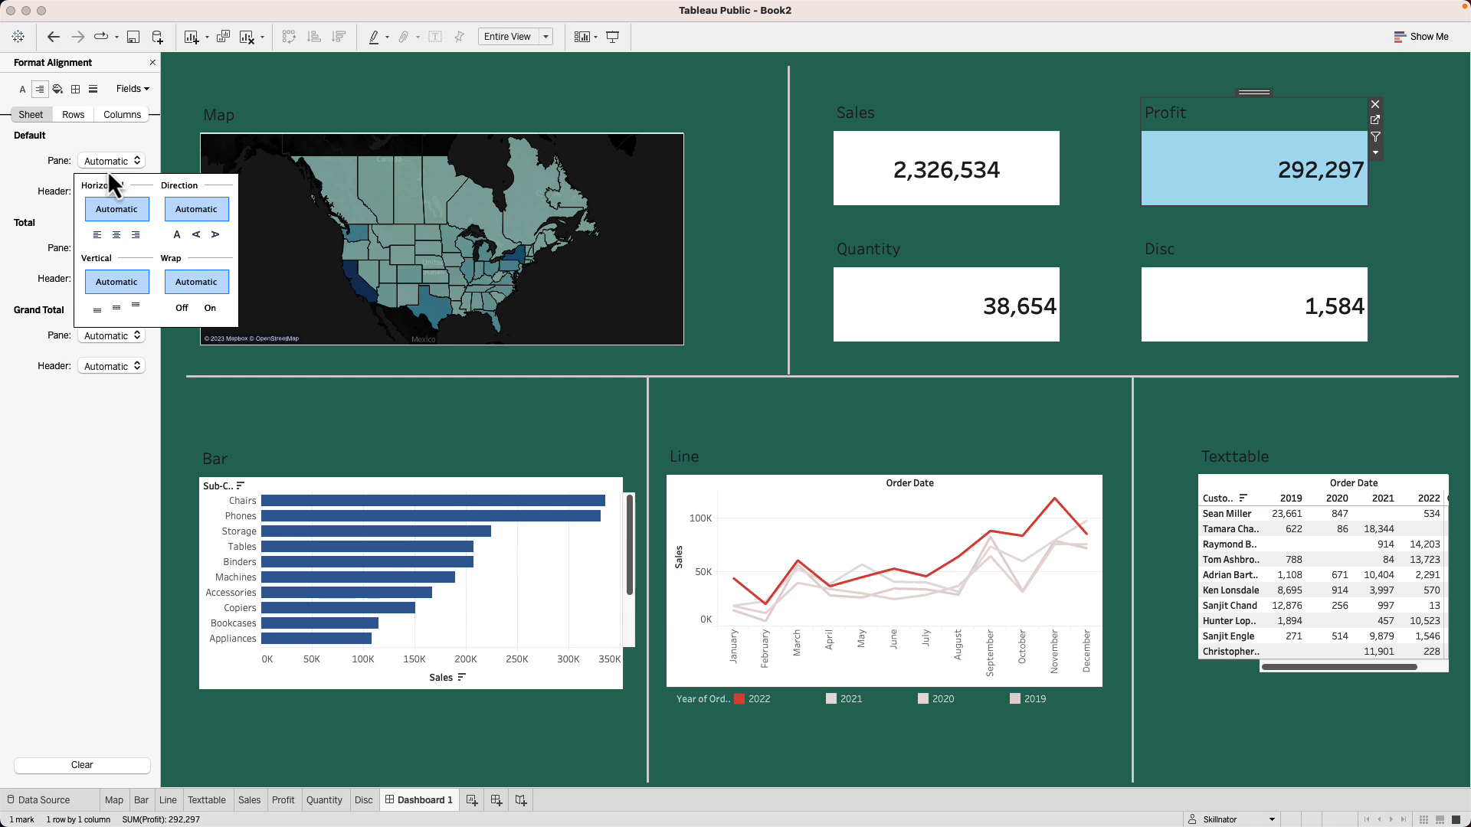
click(116, 234)
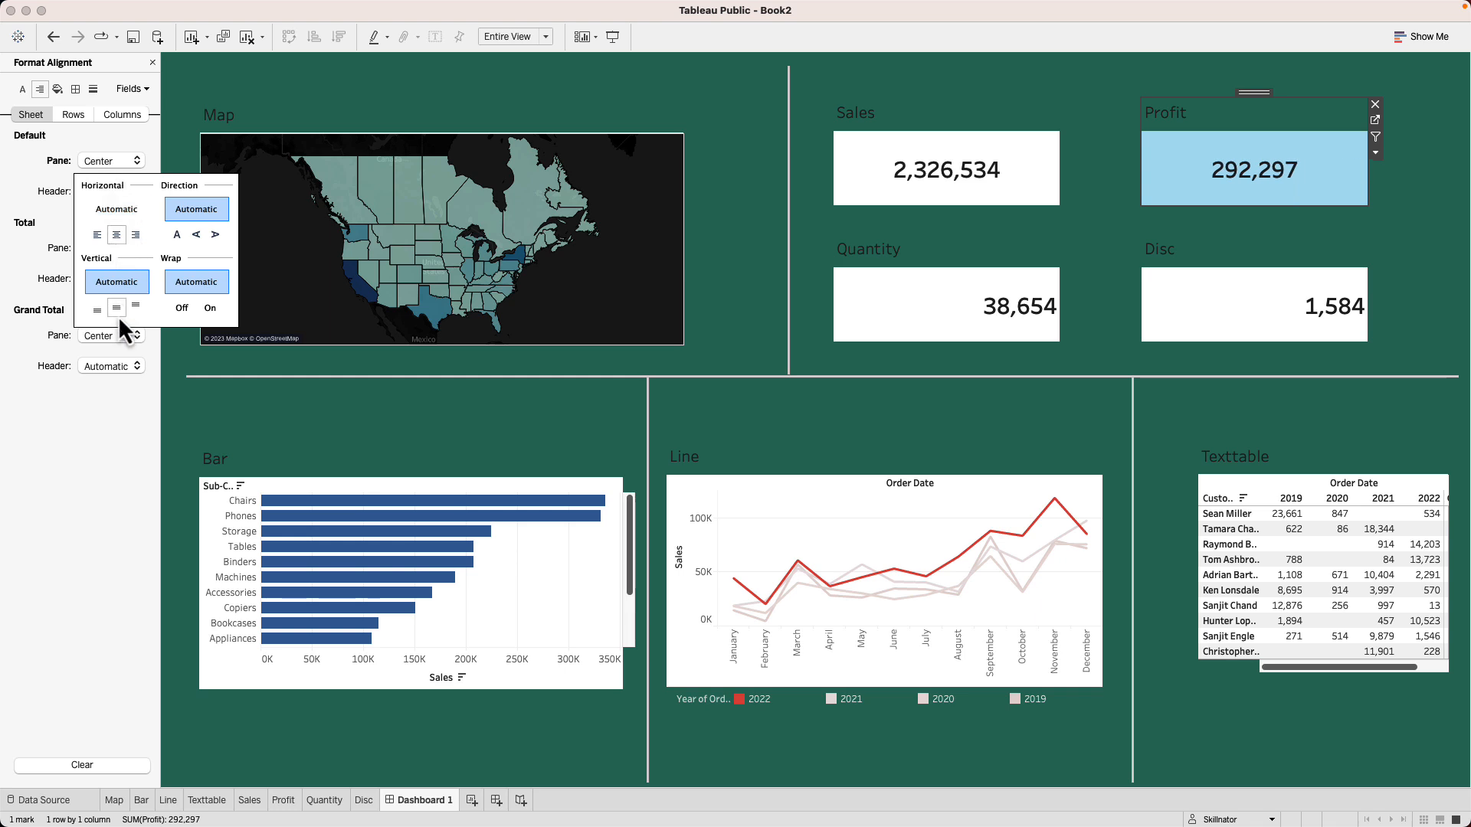
click(109, 430)
- Centre the Quantity box's value horizontally through the sheet's default pane alignment
right_click(894, 317)
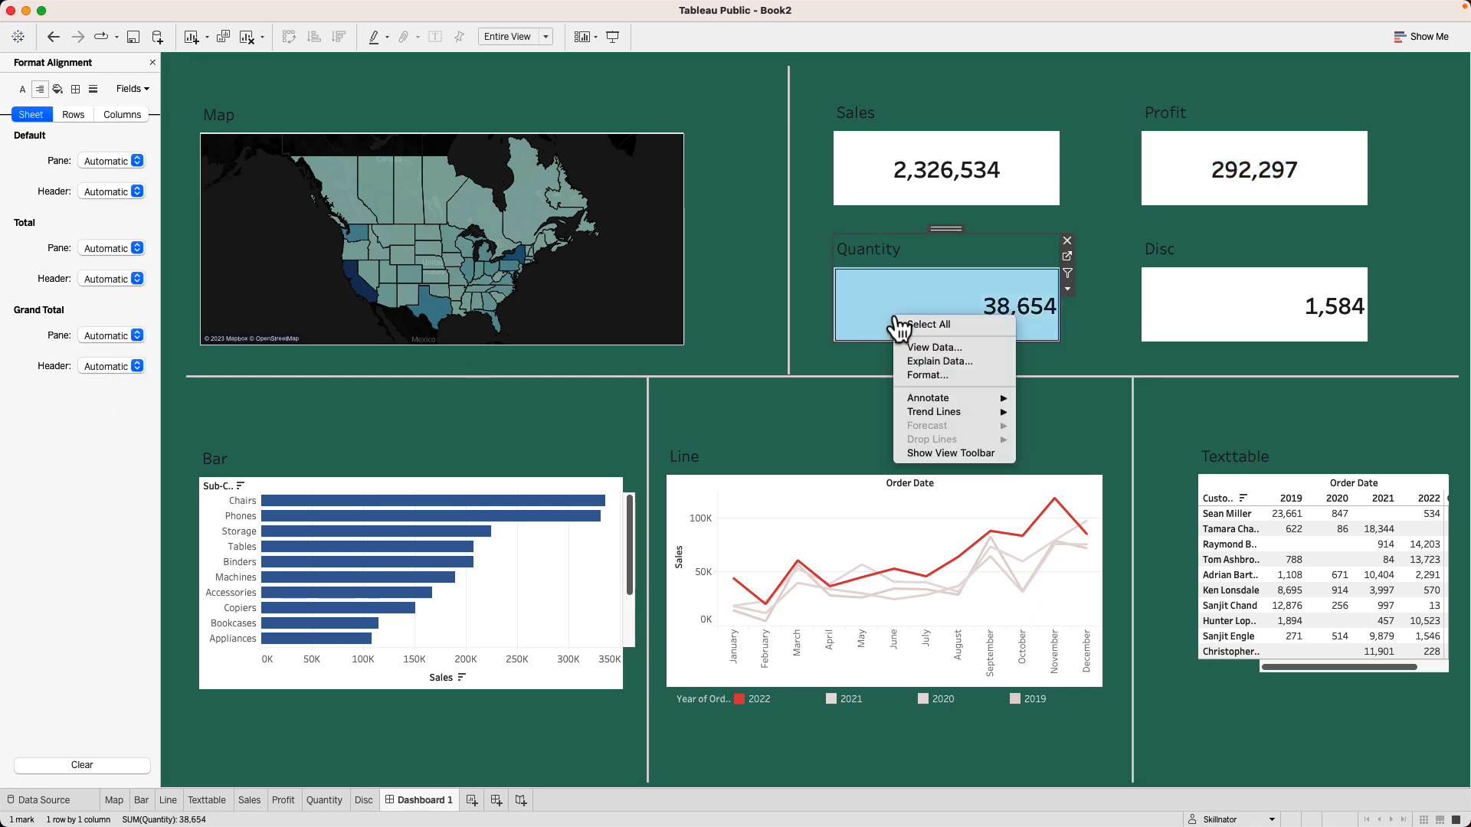
click(928, 374)
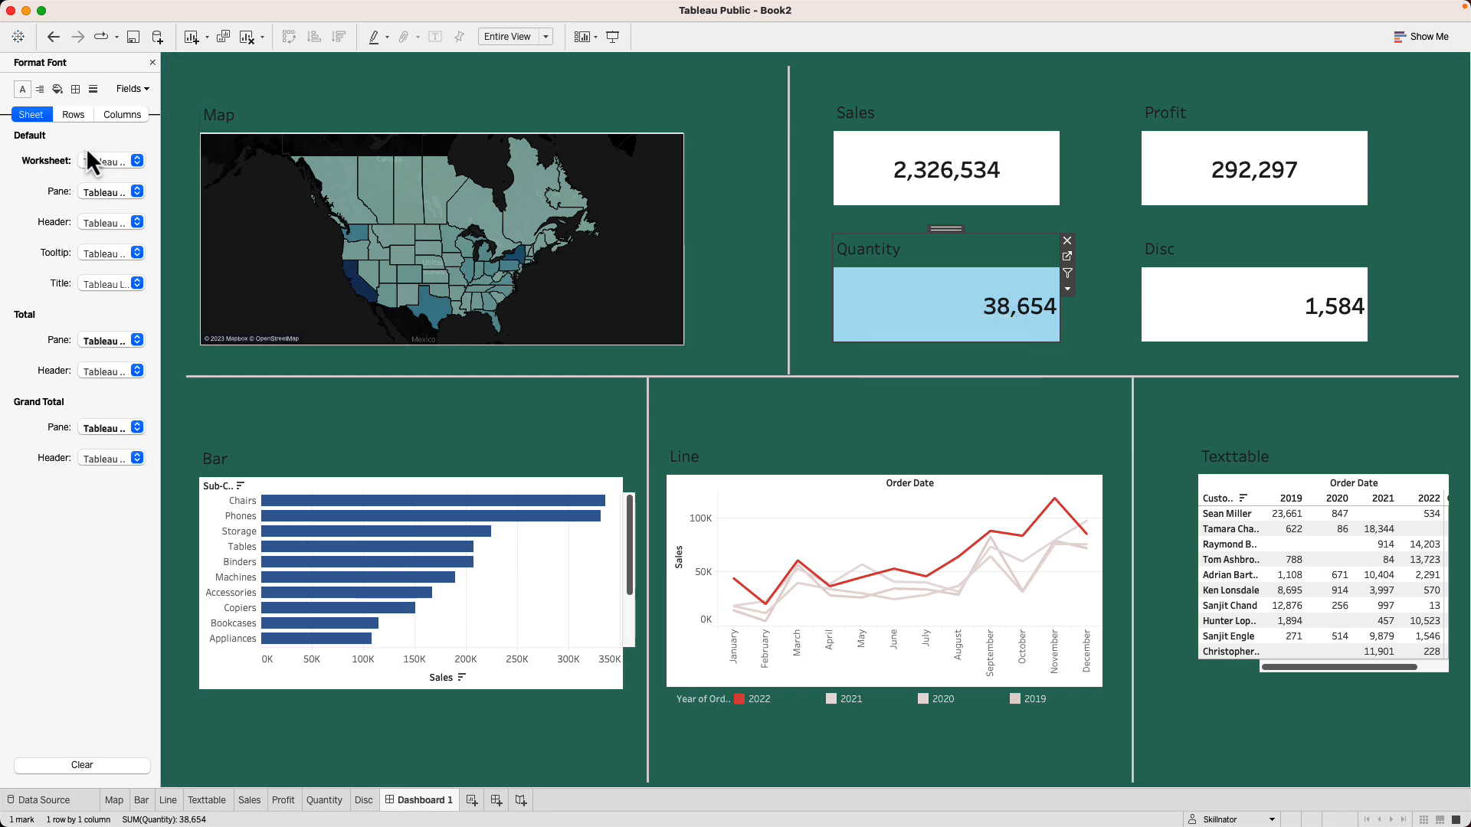
click(73, 115)
click(40, 89)
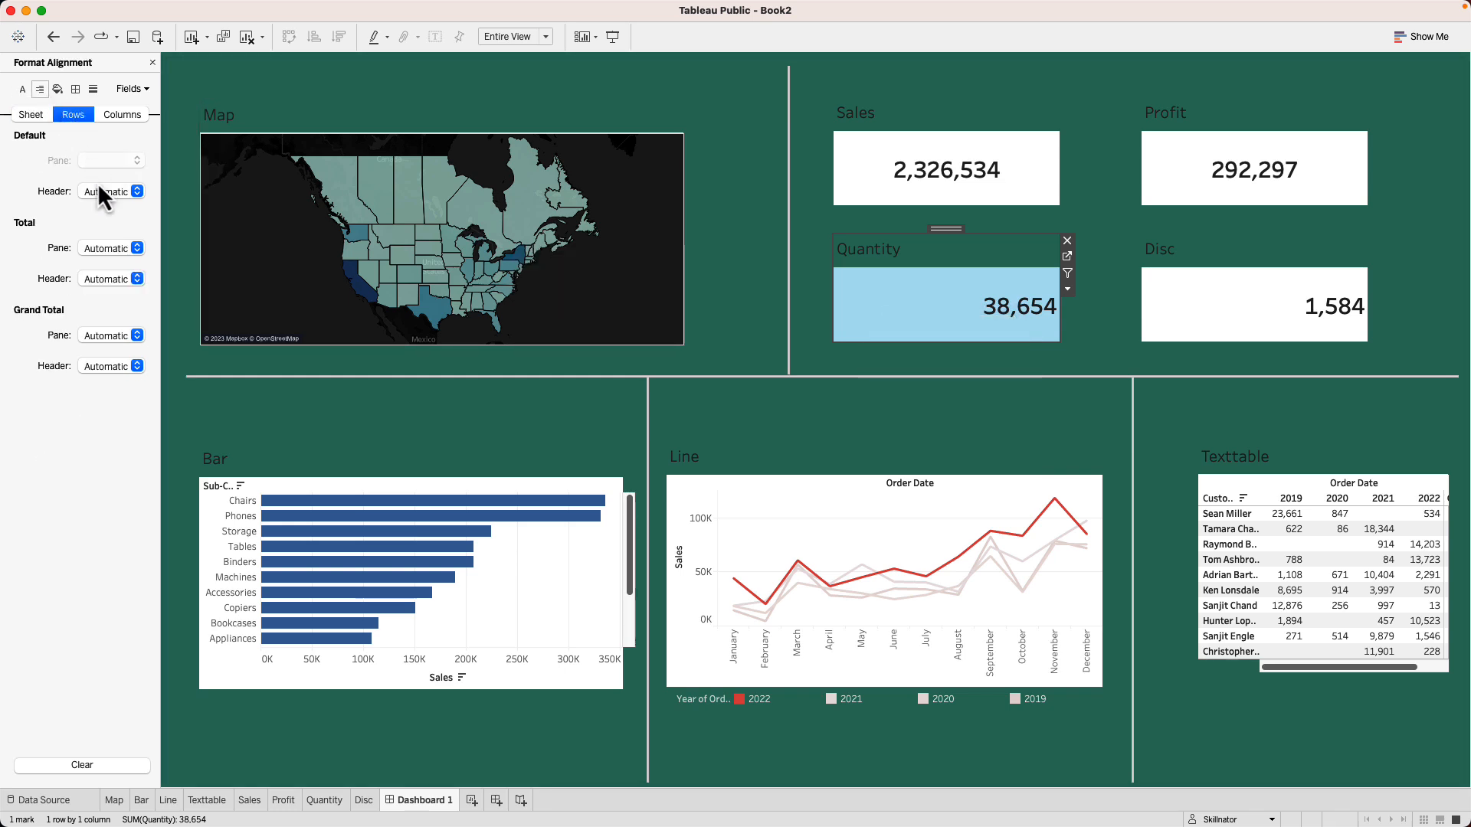
click(29, 115)
click(112, 160)
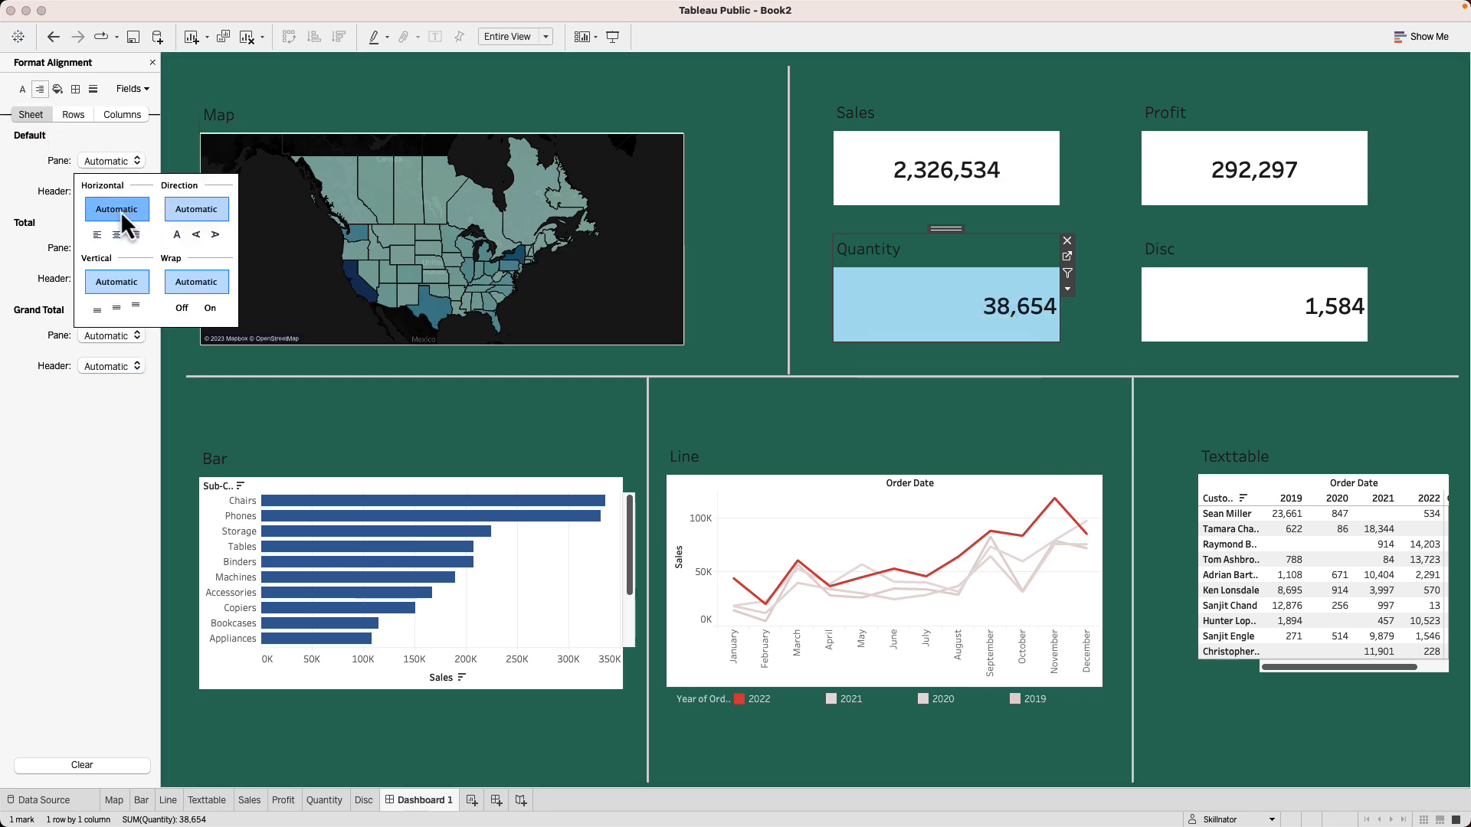
click(117, 238)
- Centre the Disc box's value horizontally through the sheet's default pane alignment
click(1183, 283)
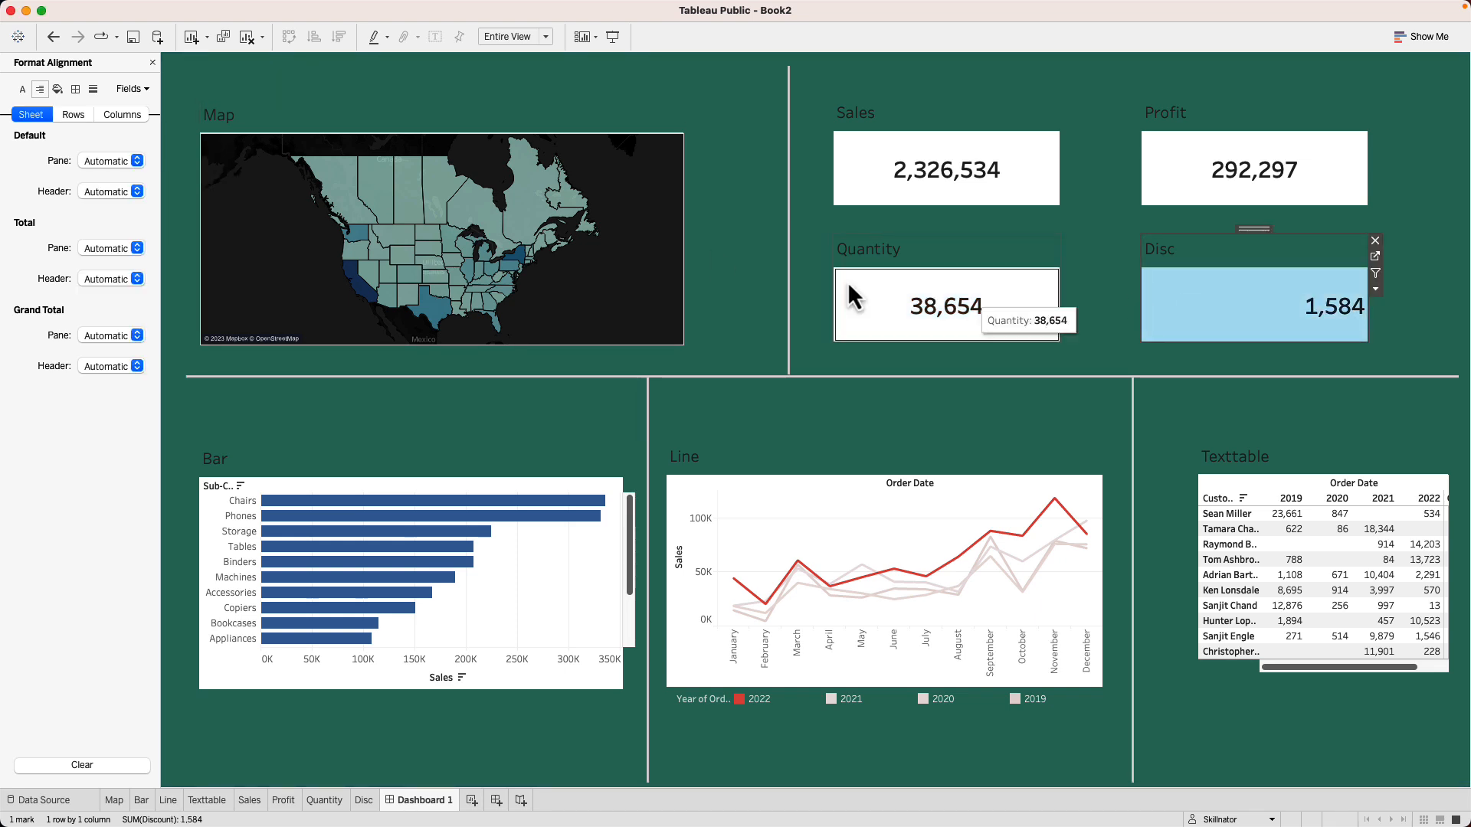
click(89, 161)
click(116, 234)
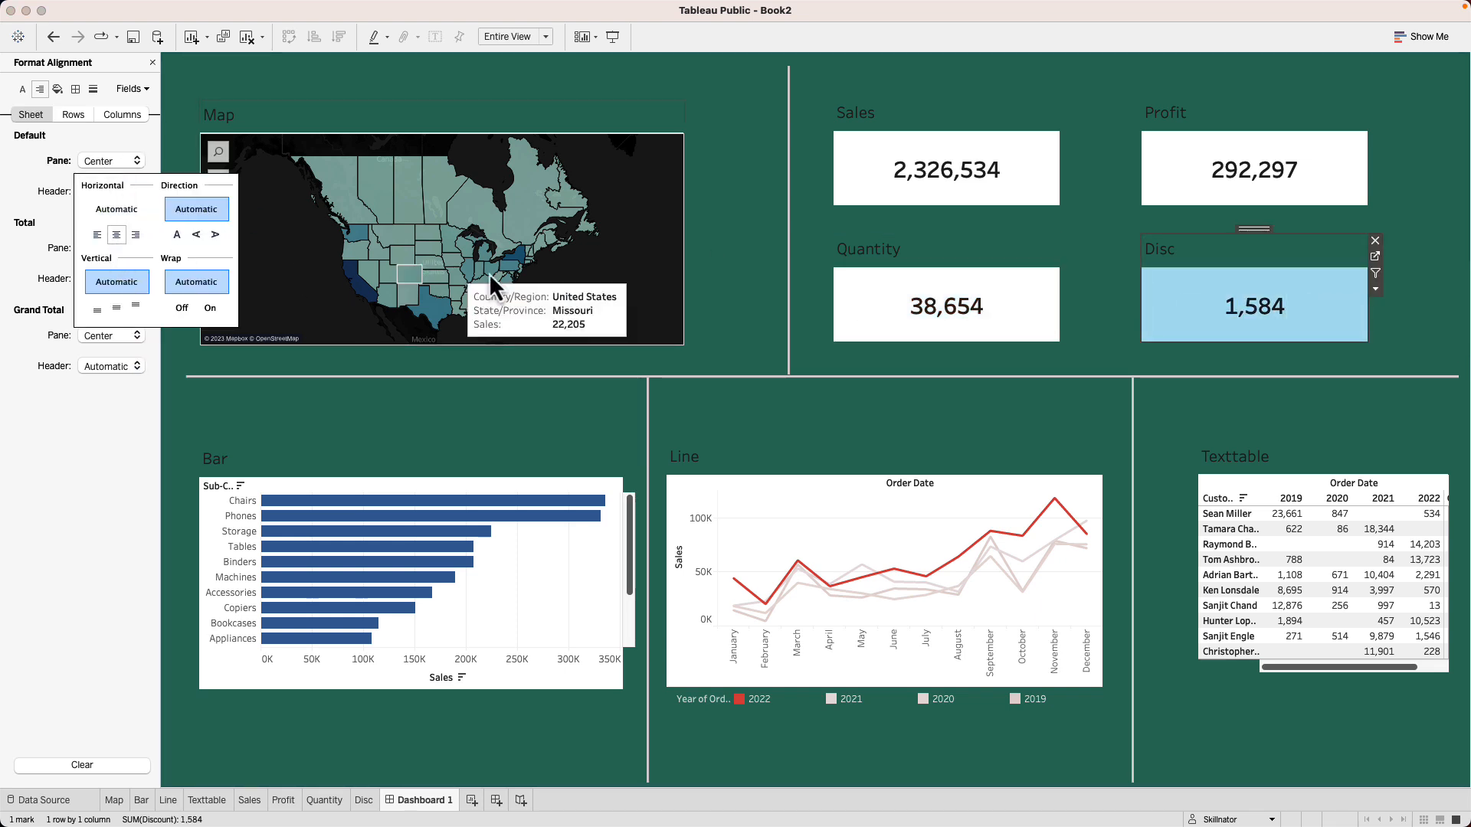
click(1437, 282)
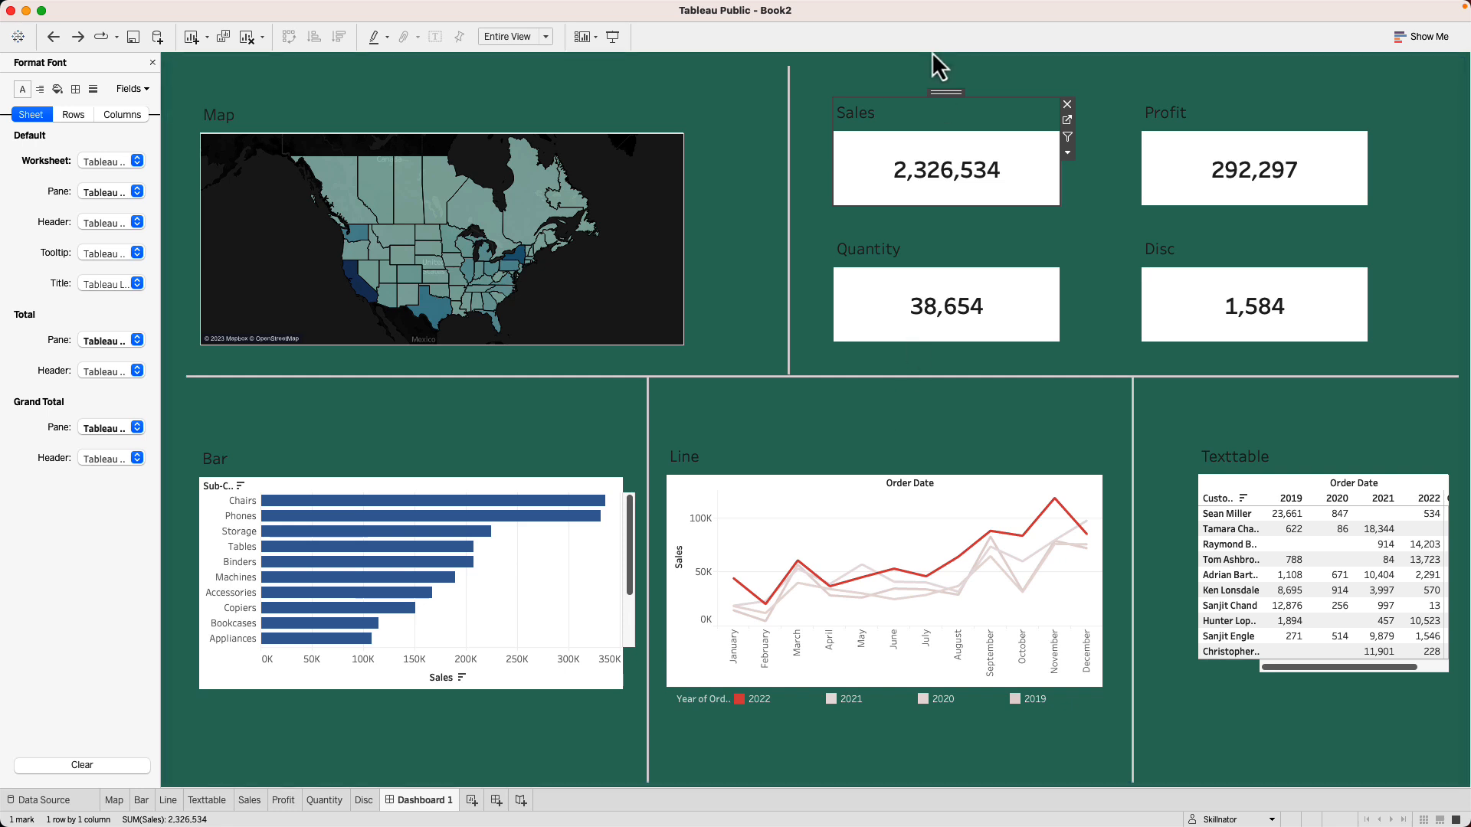
- Format the Sales box's title as size 22, bold, centred and very light grey
double_click(861, 121)
drag(610, 334, 479, 335)
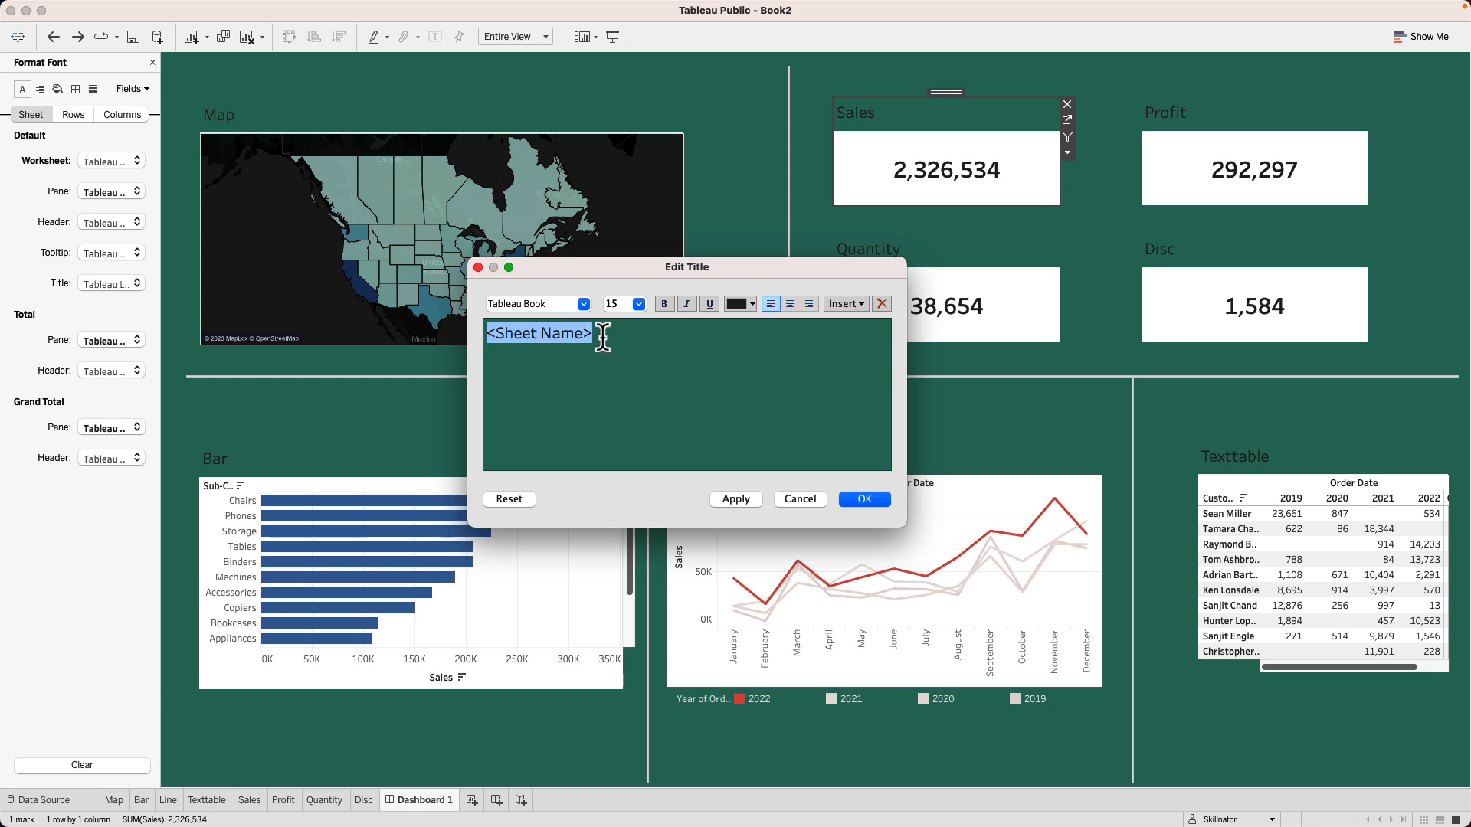
click(638, 304)
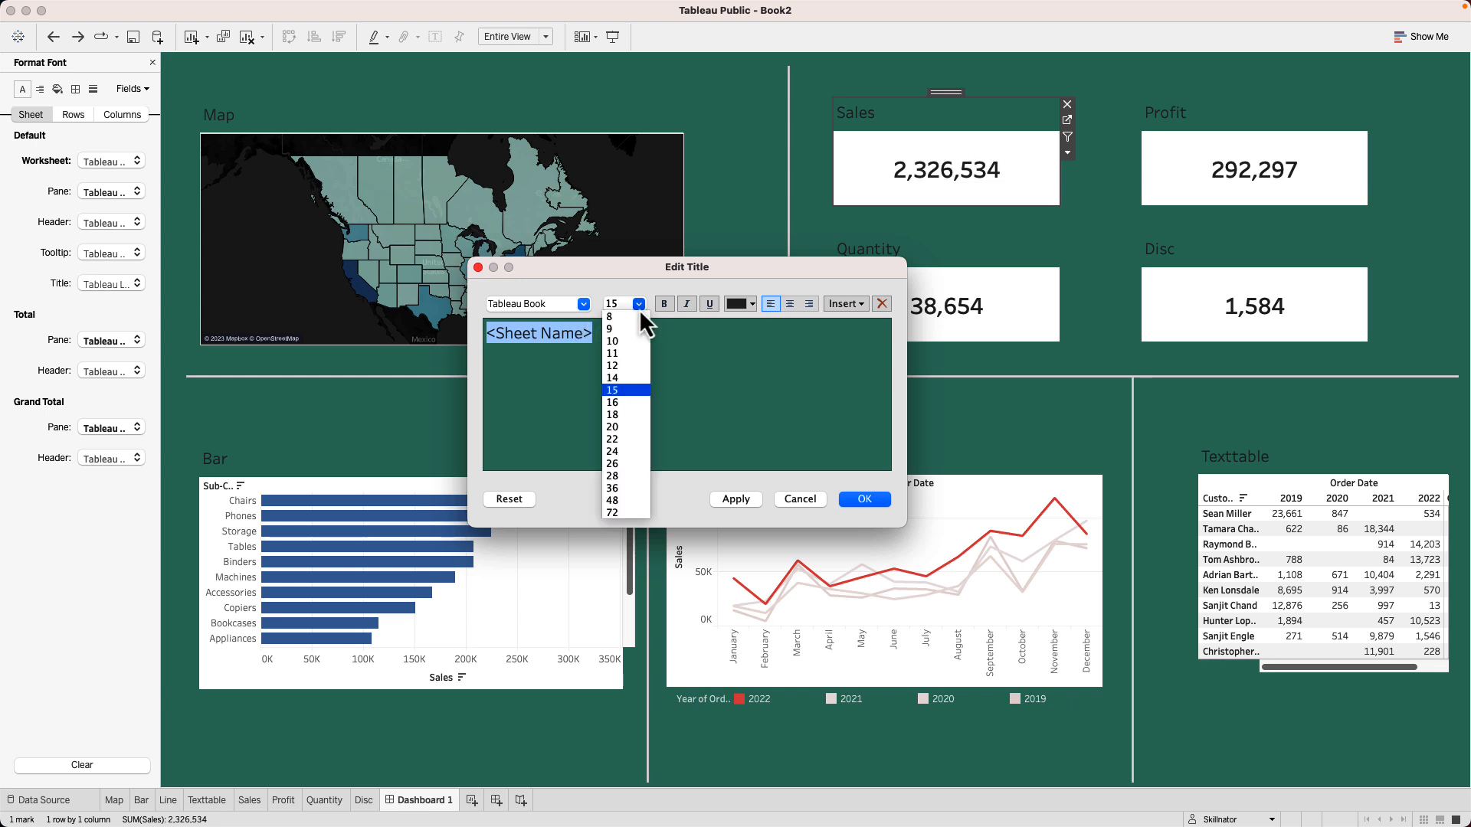
click(632, 440)
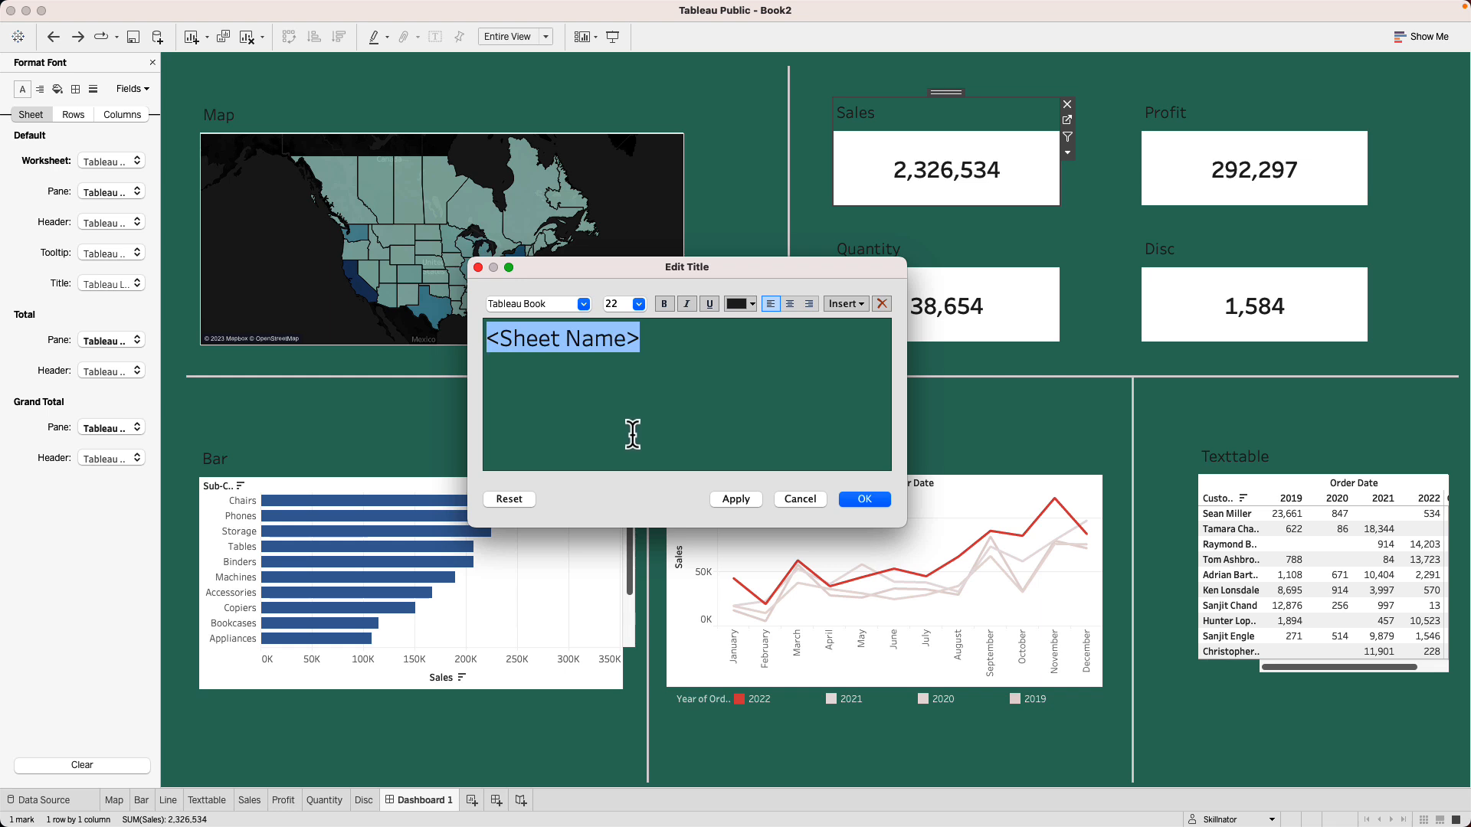
click(669, 306)
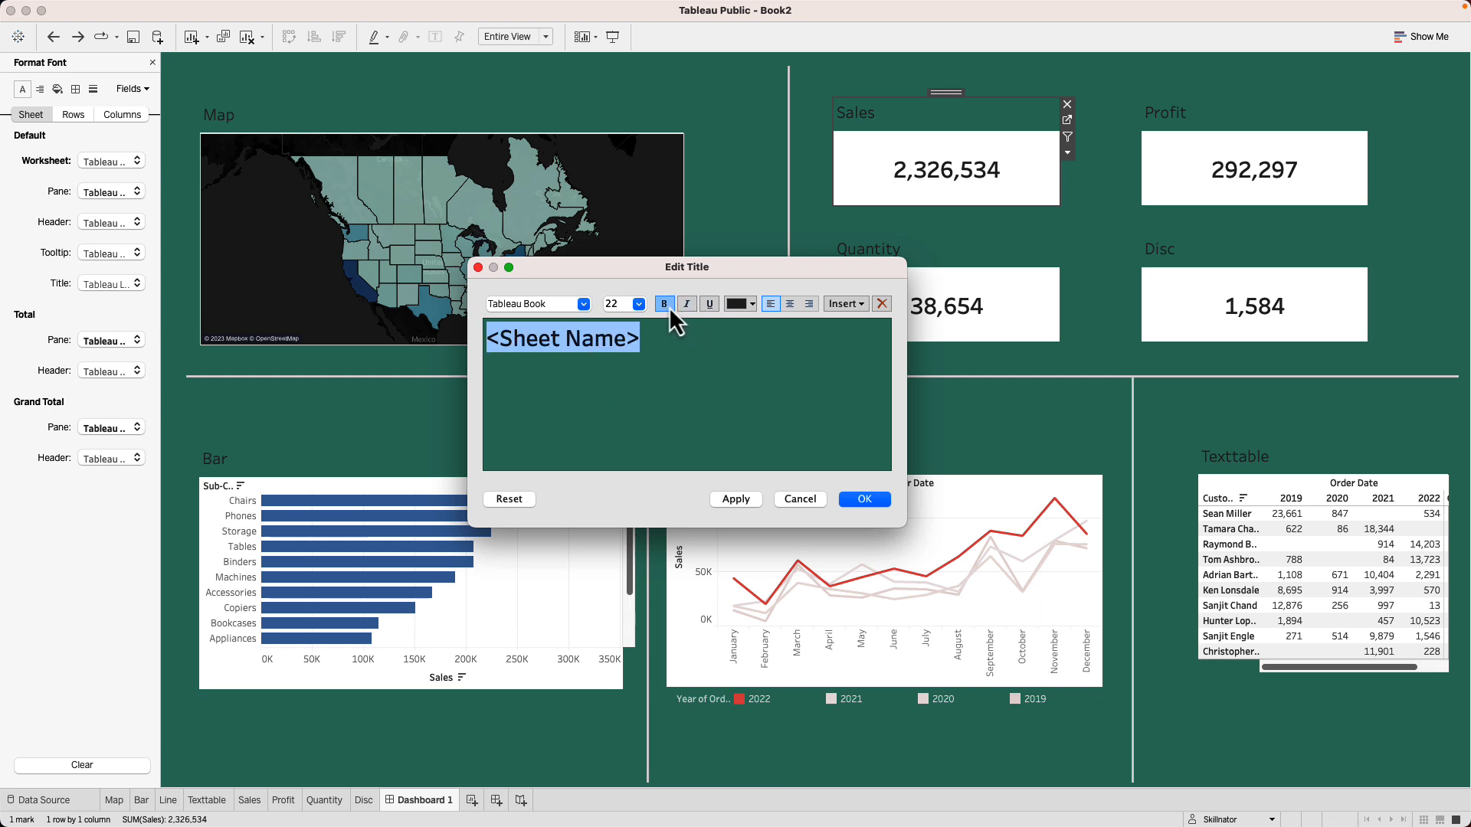
click(789, 306)
click(753, 305)
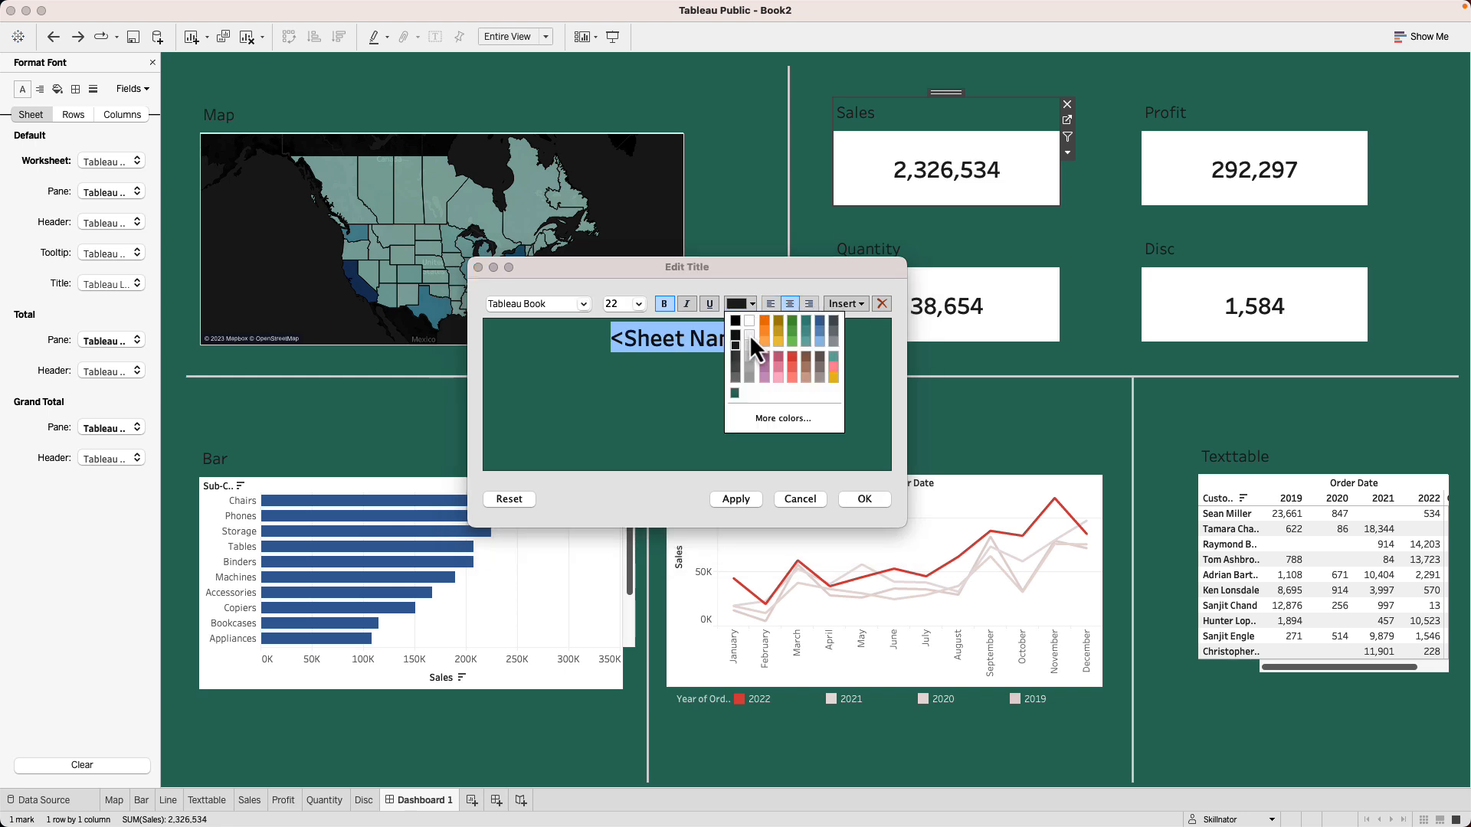
click(751, 337)
key(Return)
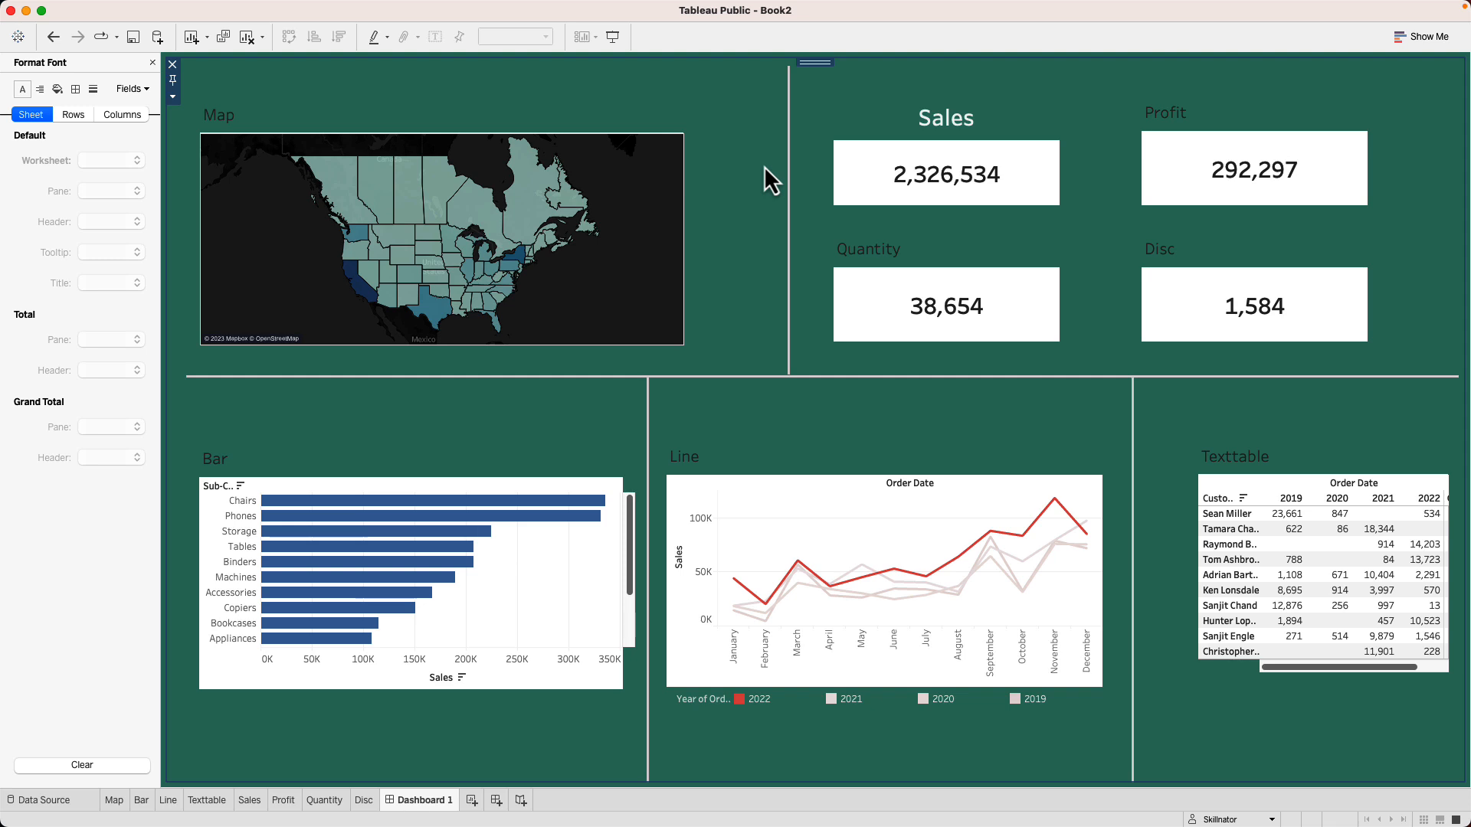
- Format the Profit box's title as size 22, bold, centred and very light grey to match the Sales title
double_click(1218, 116)
click(640, 306)
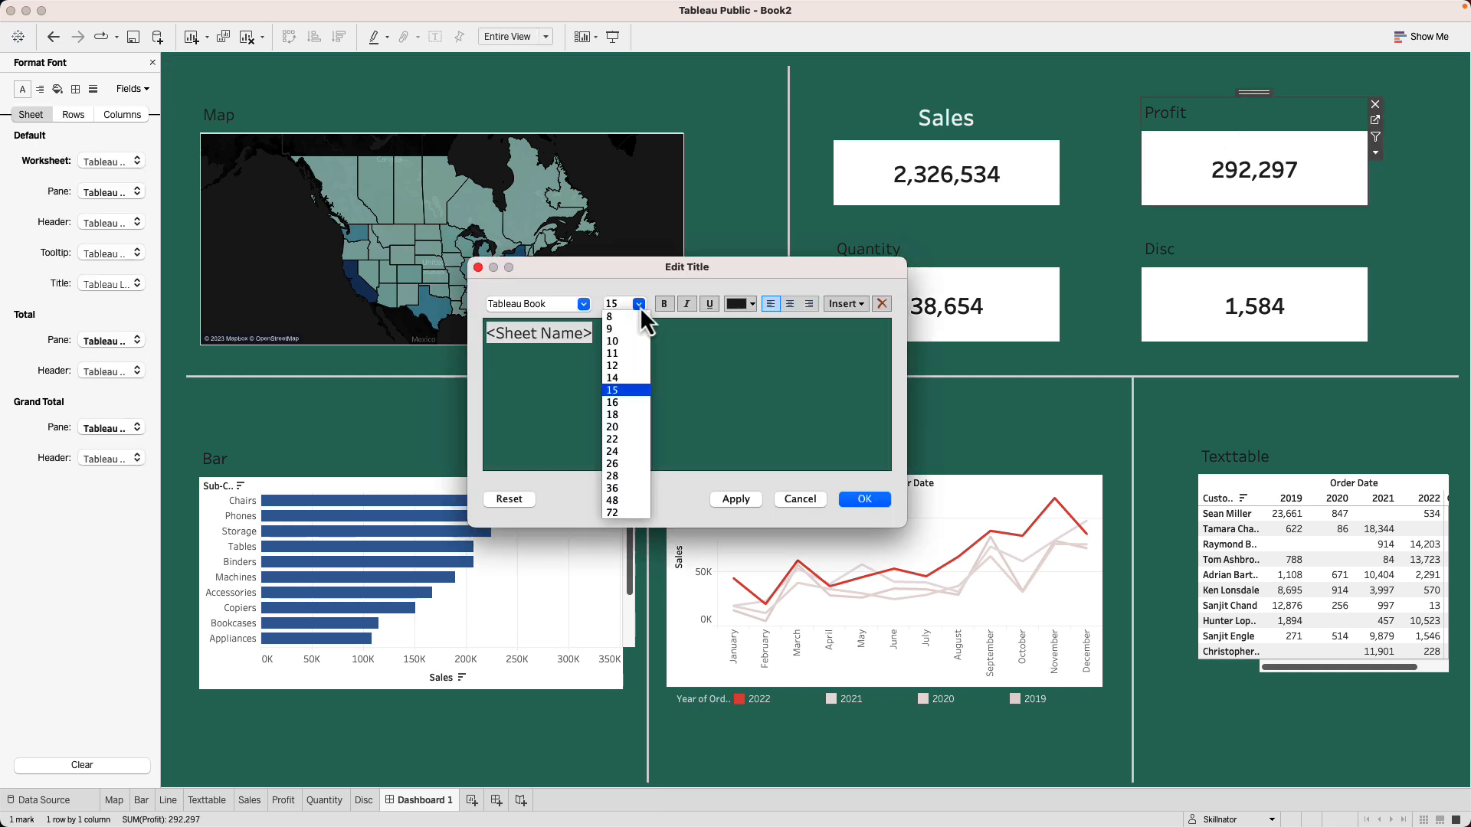
click(640, 307)
key(super+a)
click(635, 307)
click(624, 438)
click(664, 304)
click(742, 304)
click(752, 394)
click(736, 500)
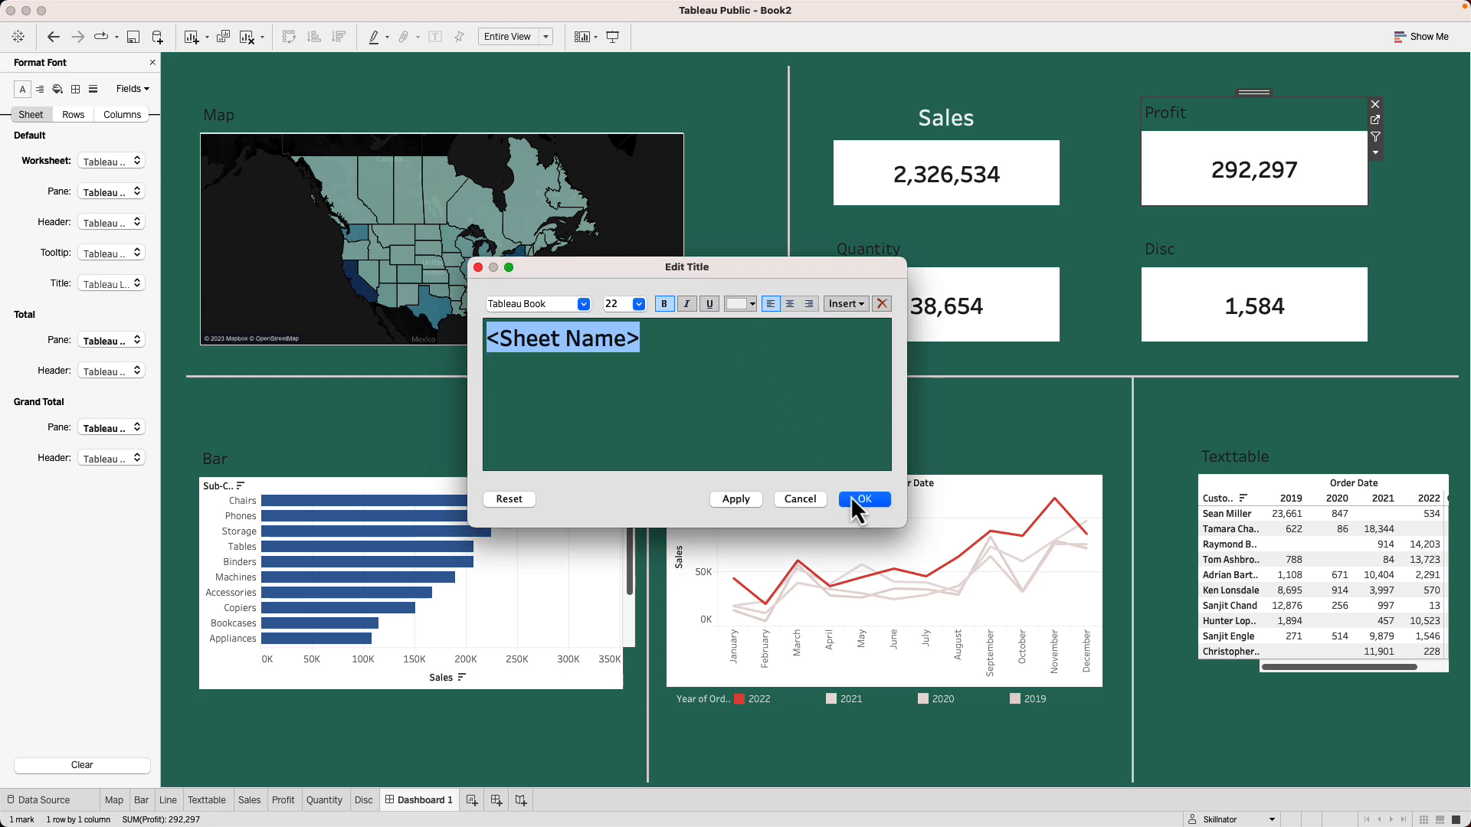
click(790, 304)
click(736, 500)
click(851, 499)
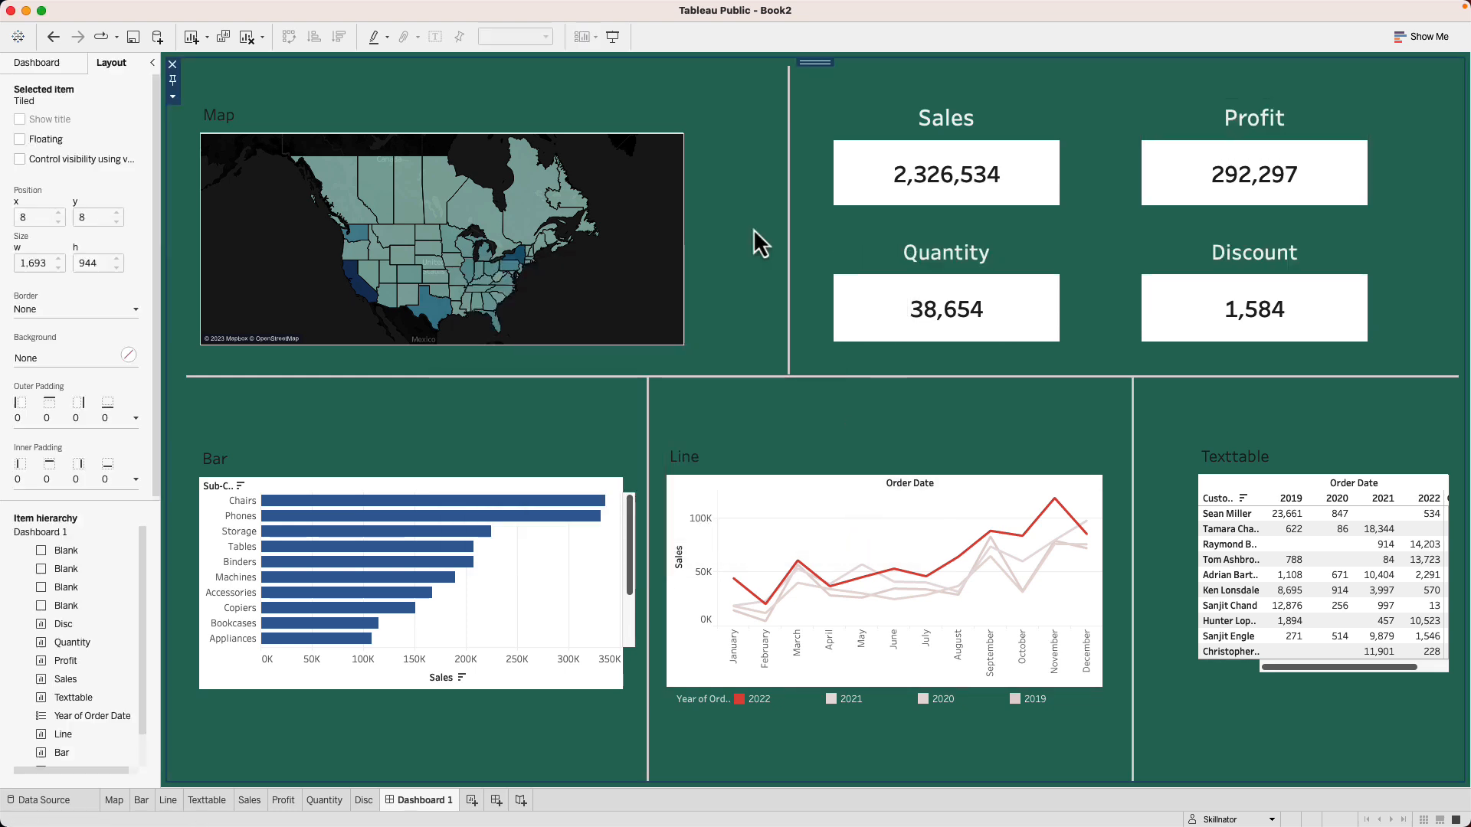
- Move the map down to about y 82 and widen it on both sides to about x 43, width 733
click(446, 113)
drag(445, 97, 473, 112)
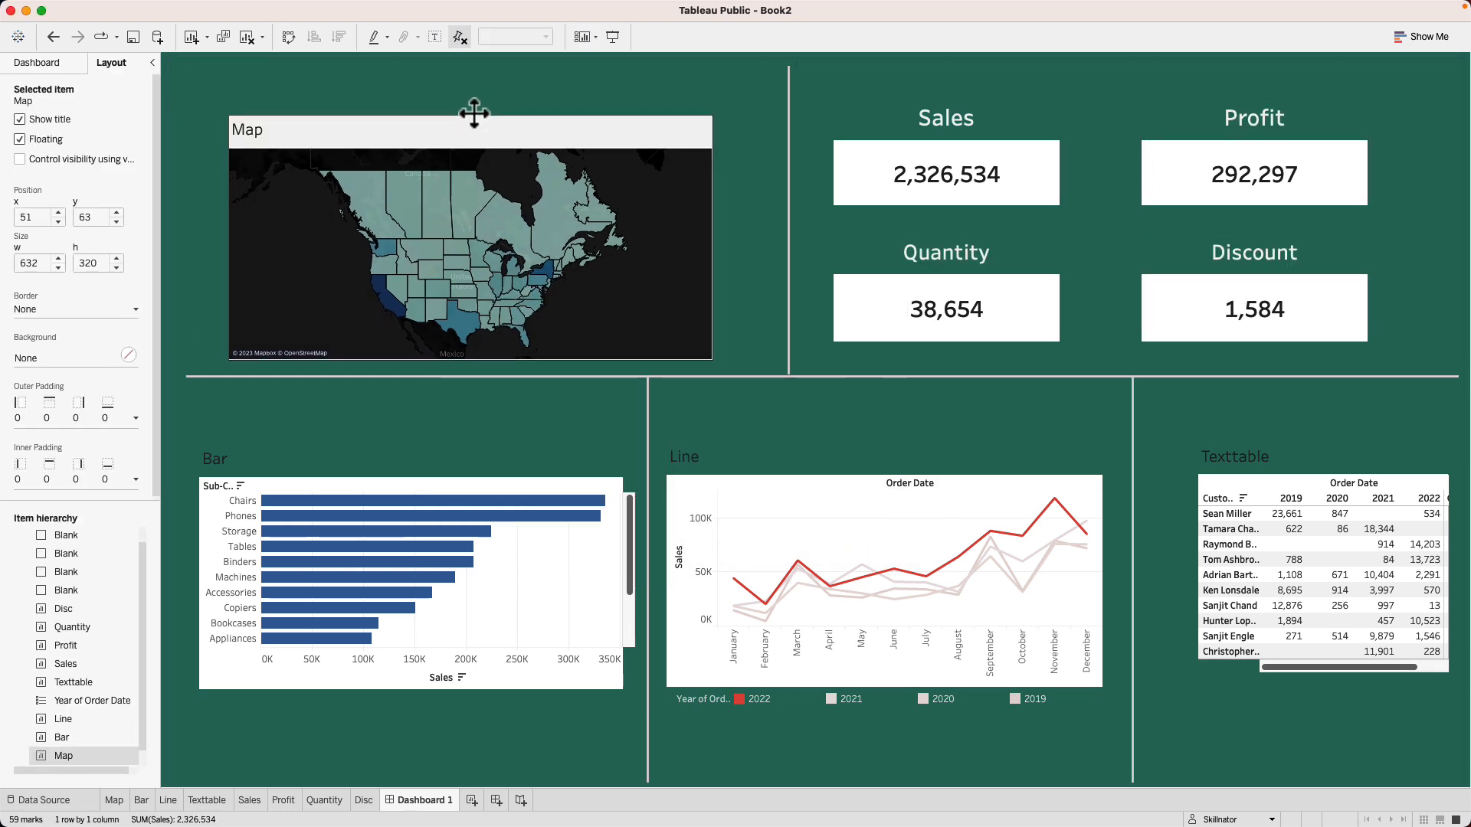
drag(713, 222, 756, 222)
drag(229, 215, 195, 217)
- Hide the map's title and lower its upper edge to about y 92, making it about 310 high
click(763, 169)
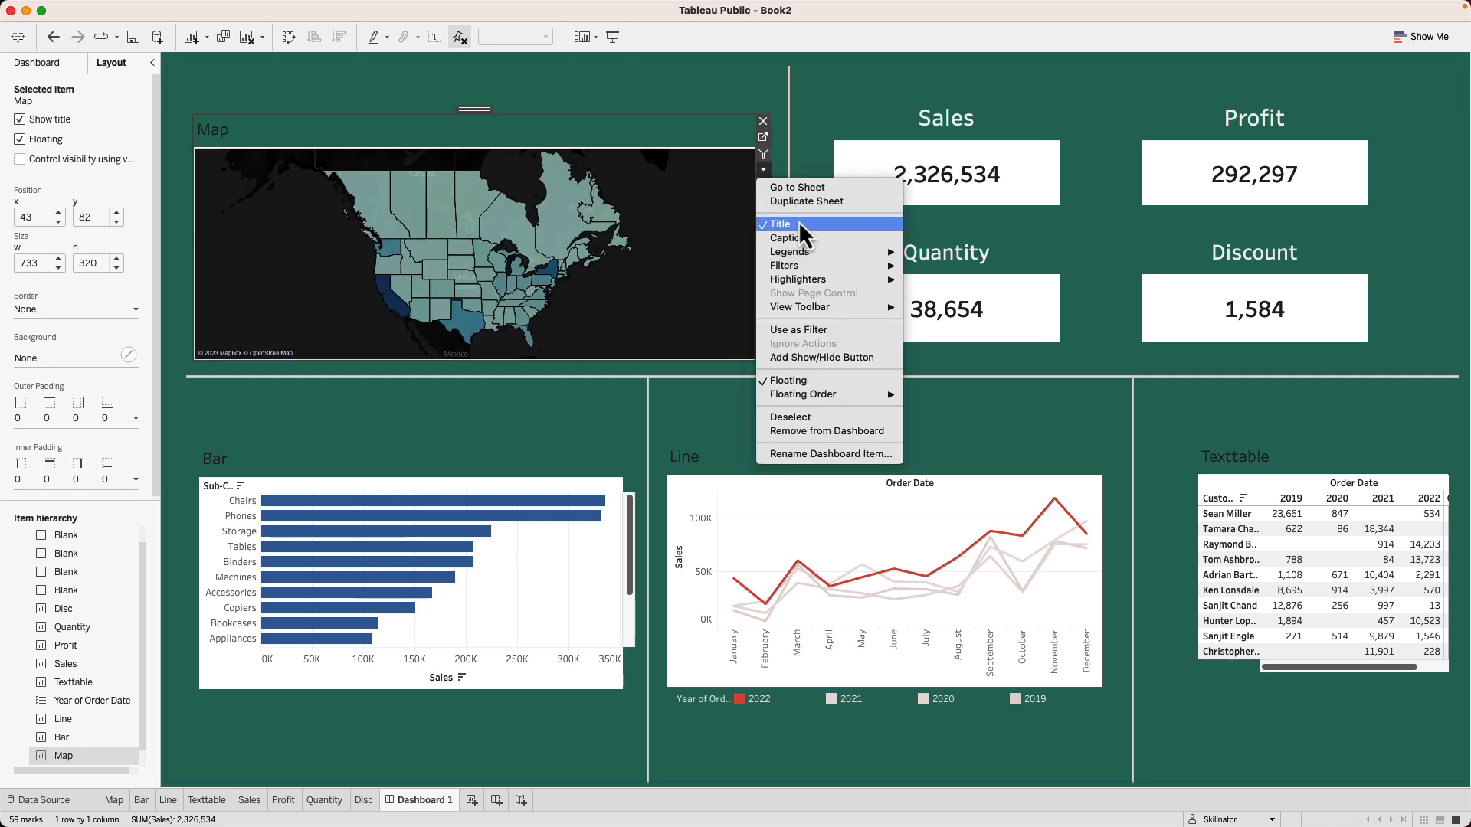
click(798, 222)
drag(495, 115, 496, 123)
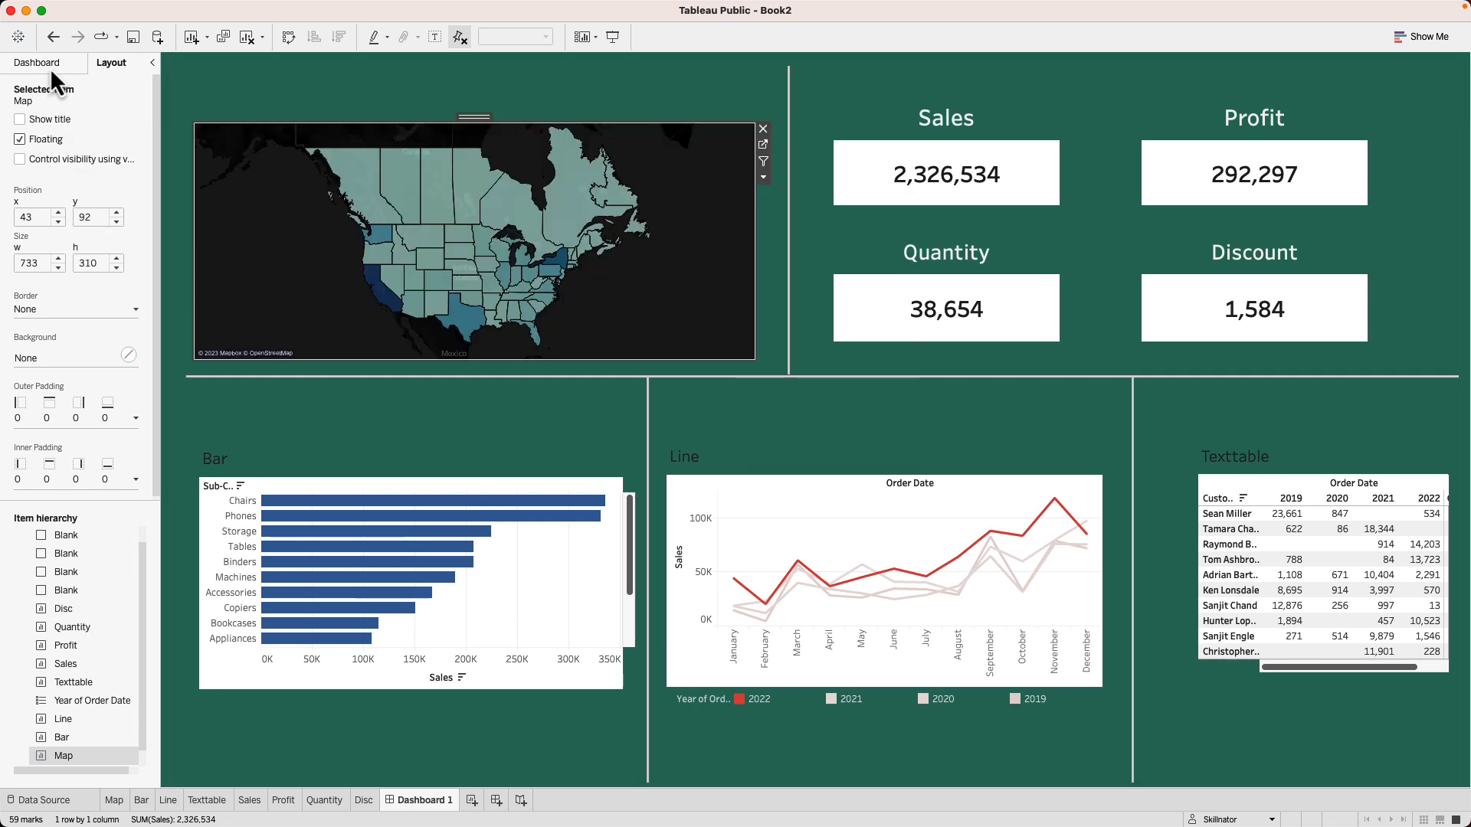
- Show the dashboard title and replace its text with "Superstore Dashboard" in bold, centred, size 24
click(49, 65)
click(44, 766)
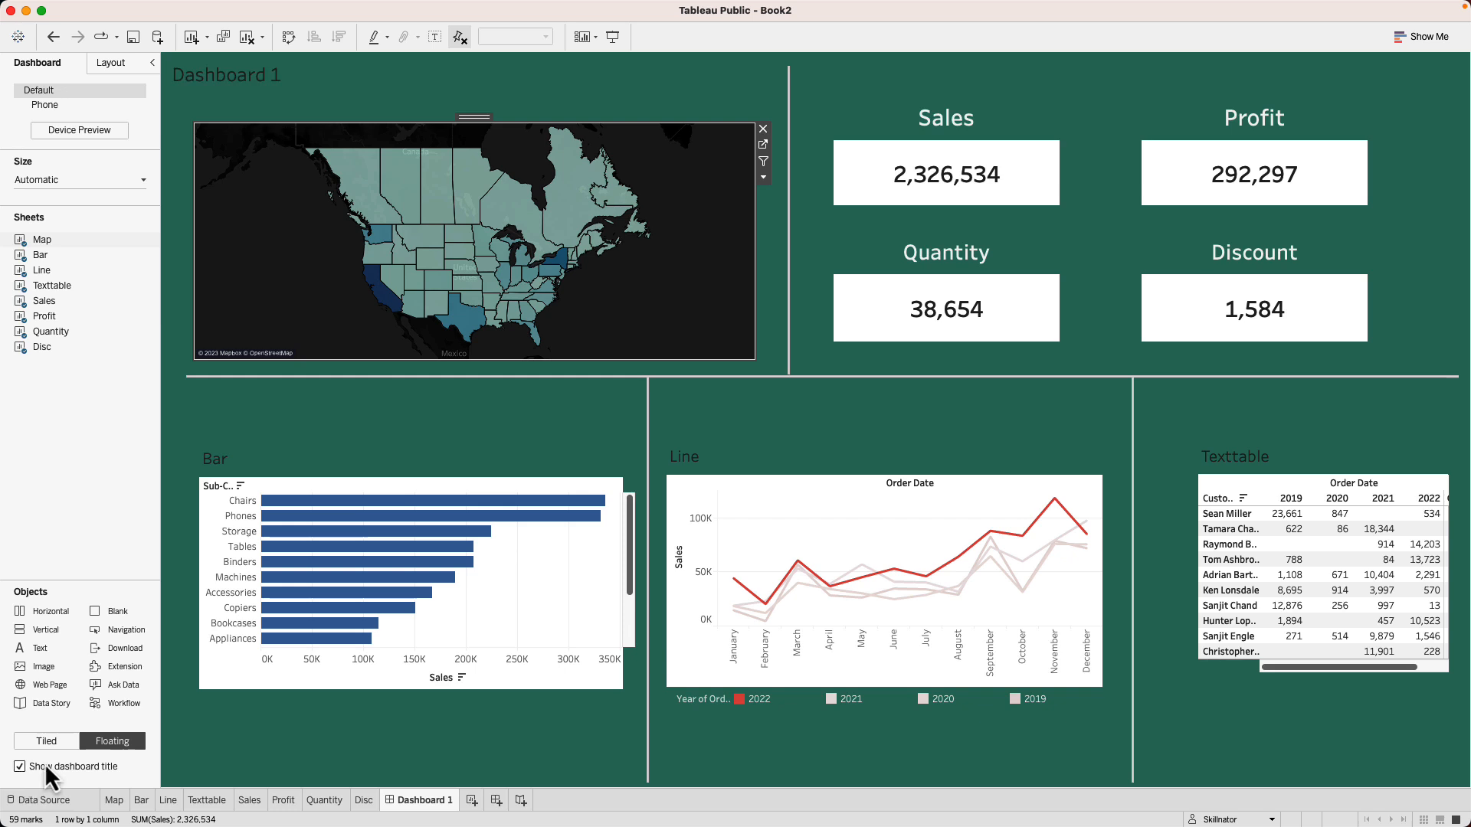
double_click(259, 76)
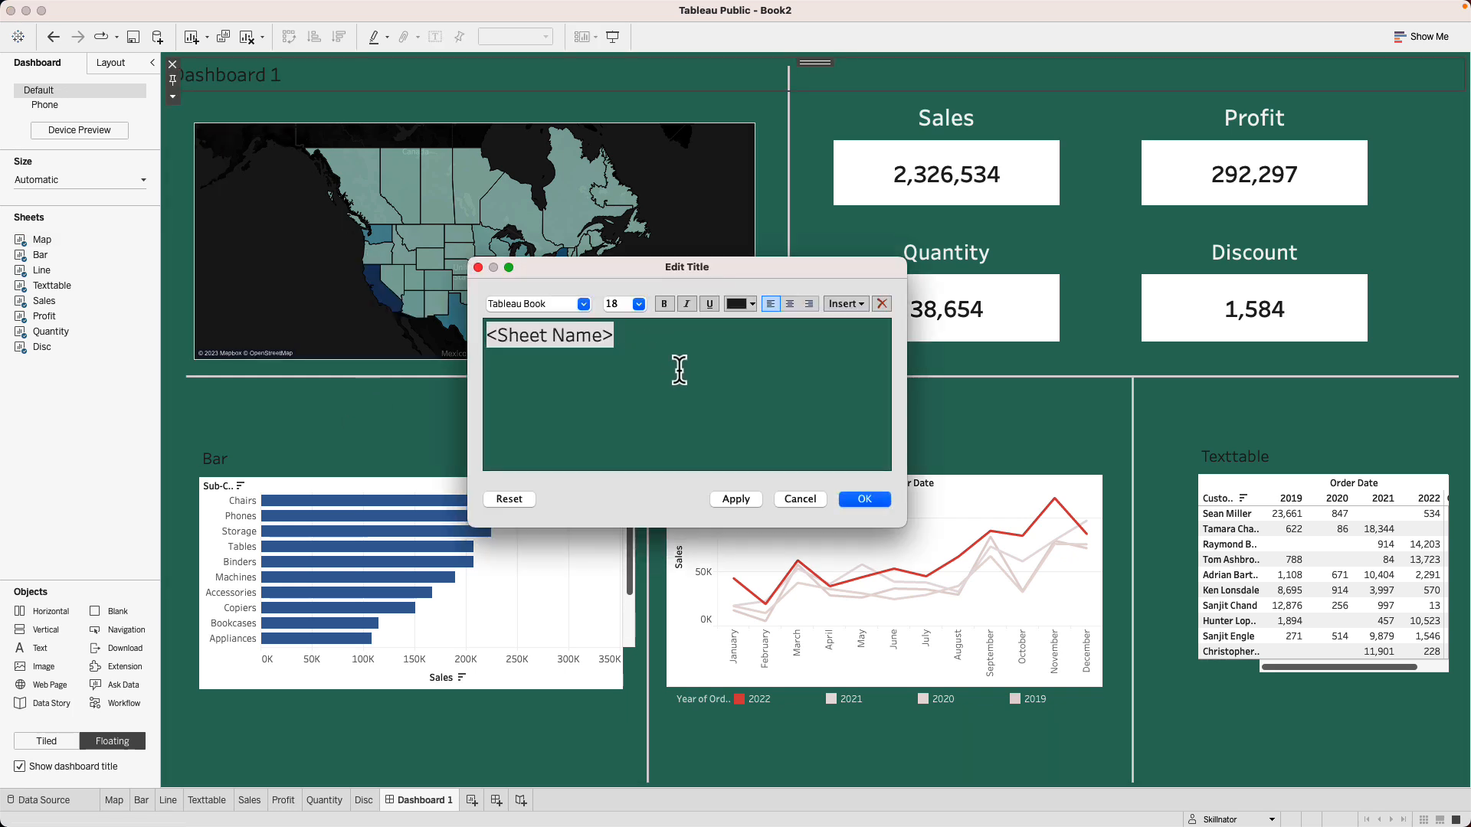
drag(642, 338, 484, 332)
click(638, 308)
click(622, 452)
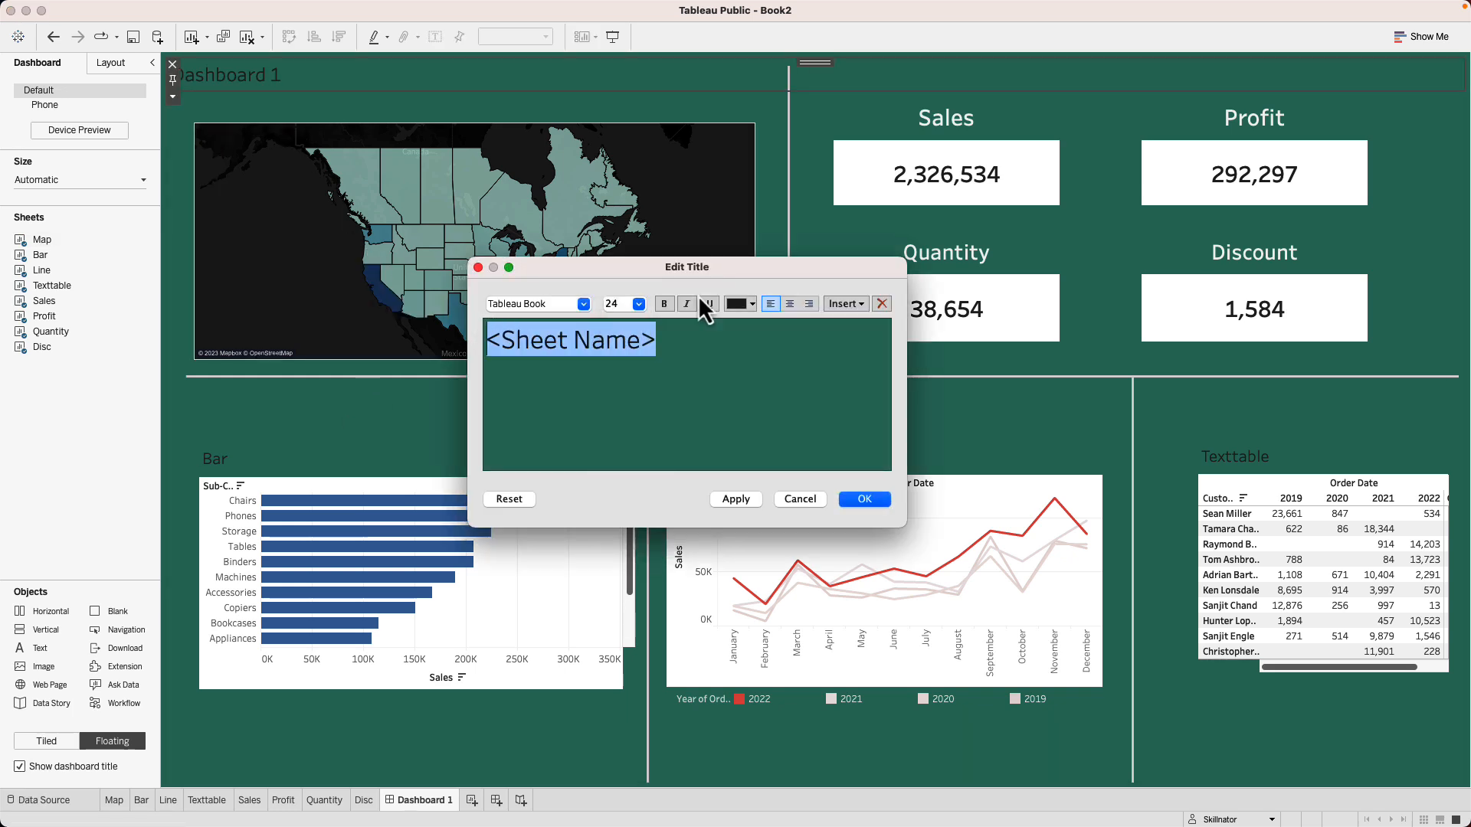
click(663, 305)
click(789, 305)
key(BackSpace)
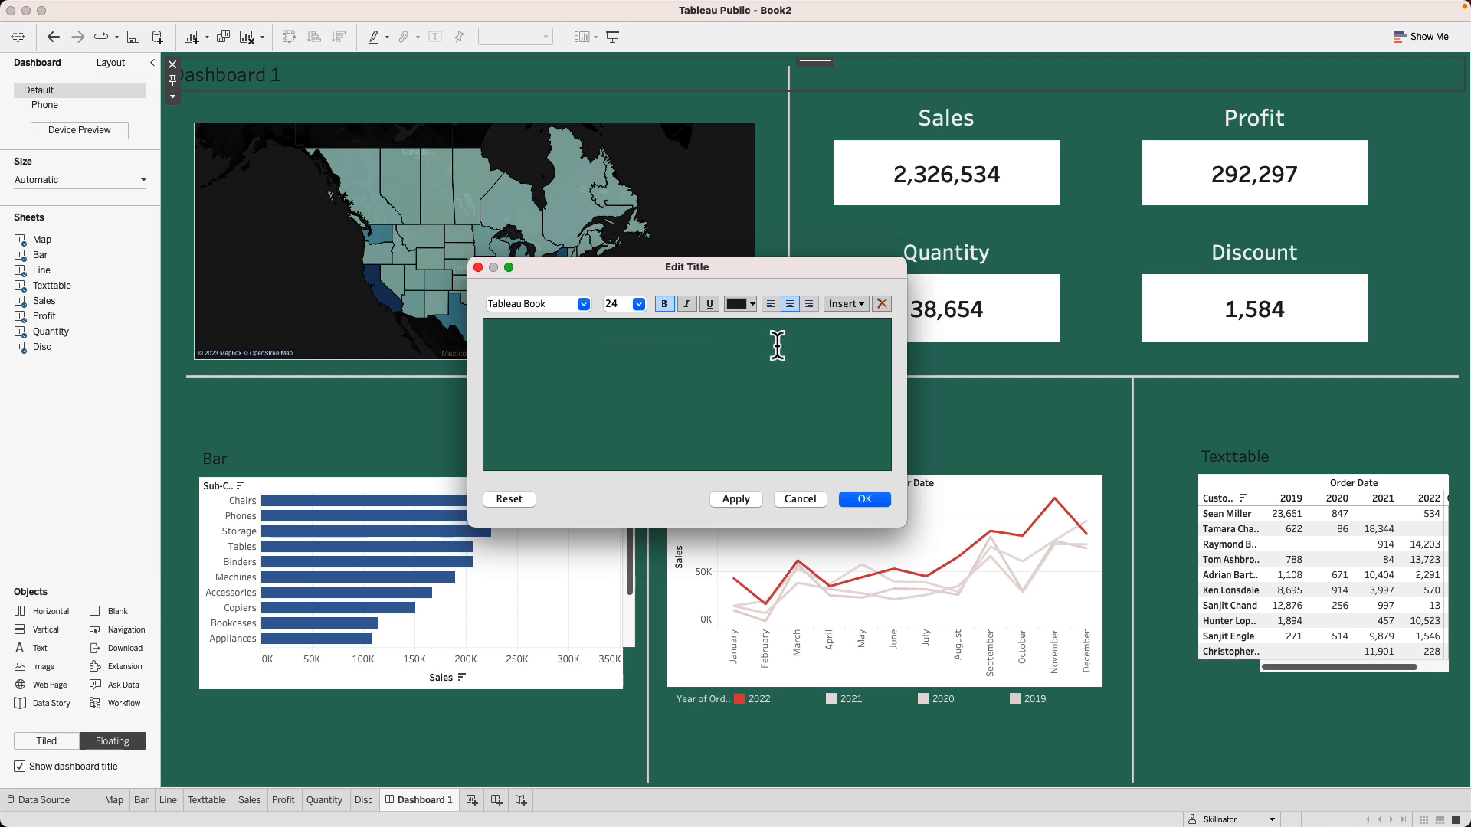
text(Superstore Dashboard)
click(750, 502)
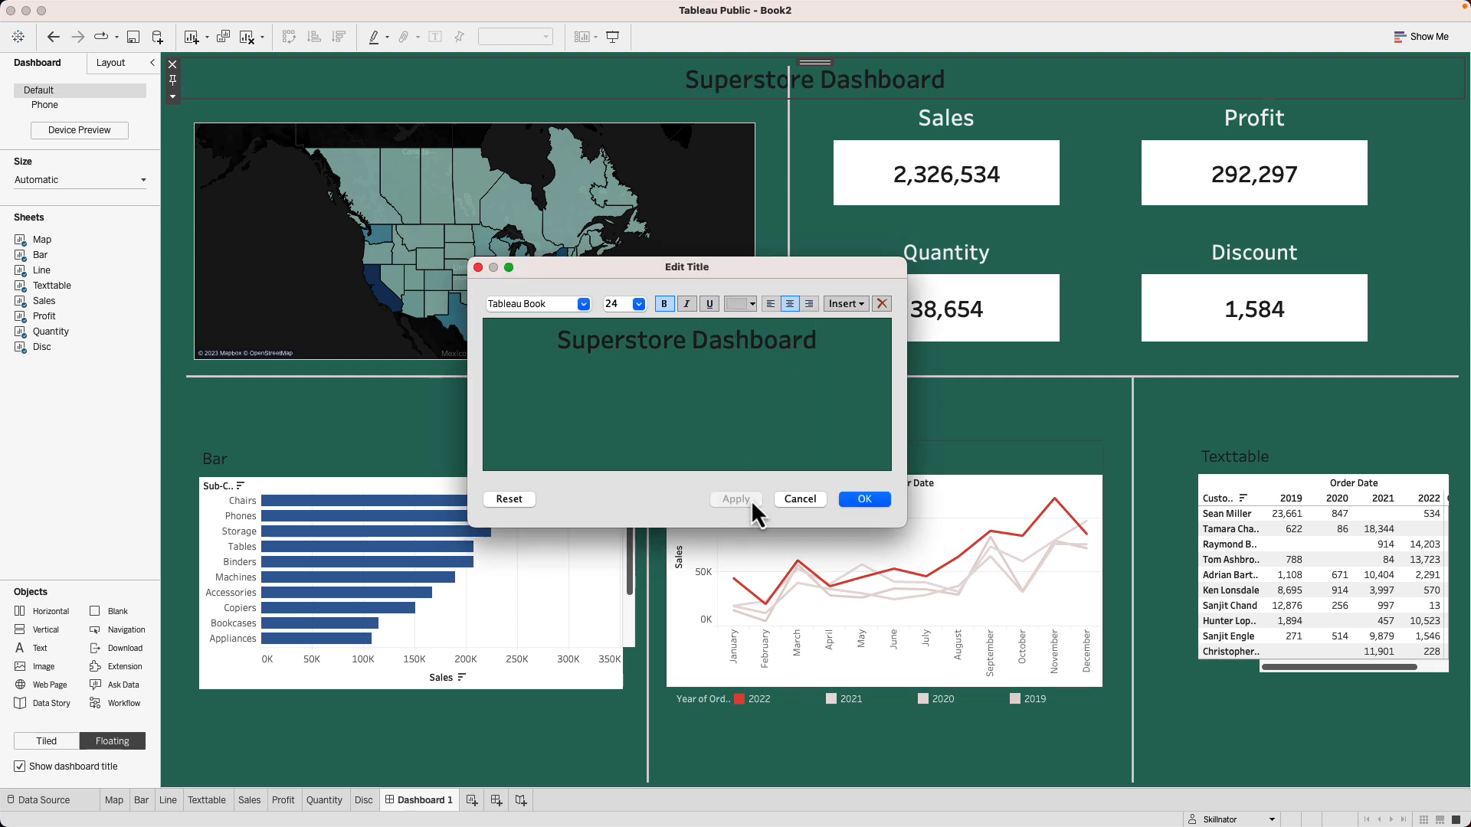
- Change the "Superstore Dashboard" title's text colour to light grey and apply it
triple_click(792, 339)
click(743, 308)
click(736, 387)
click(743, 501)
- Change the dashboard title's font to Arial Black
click(585, 305)
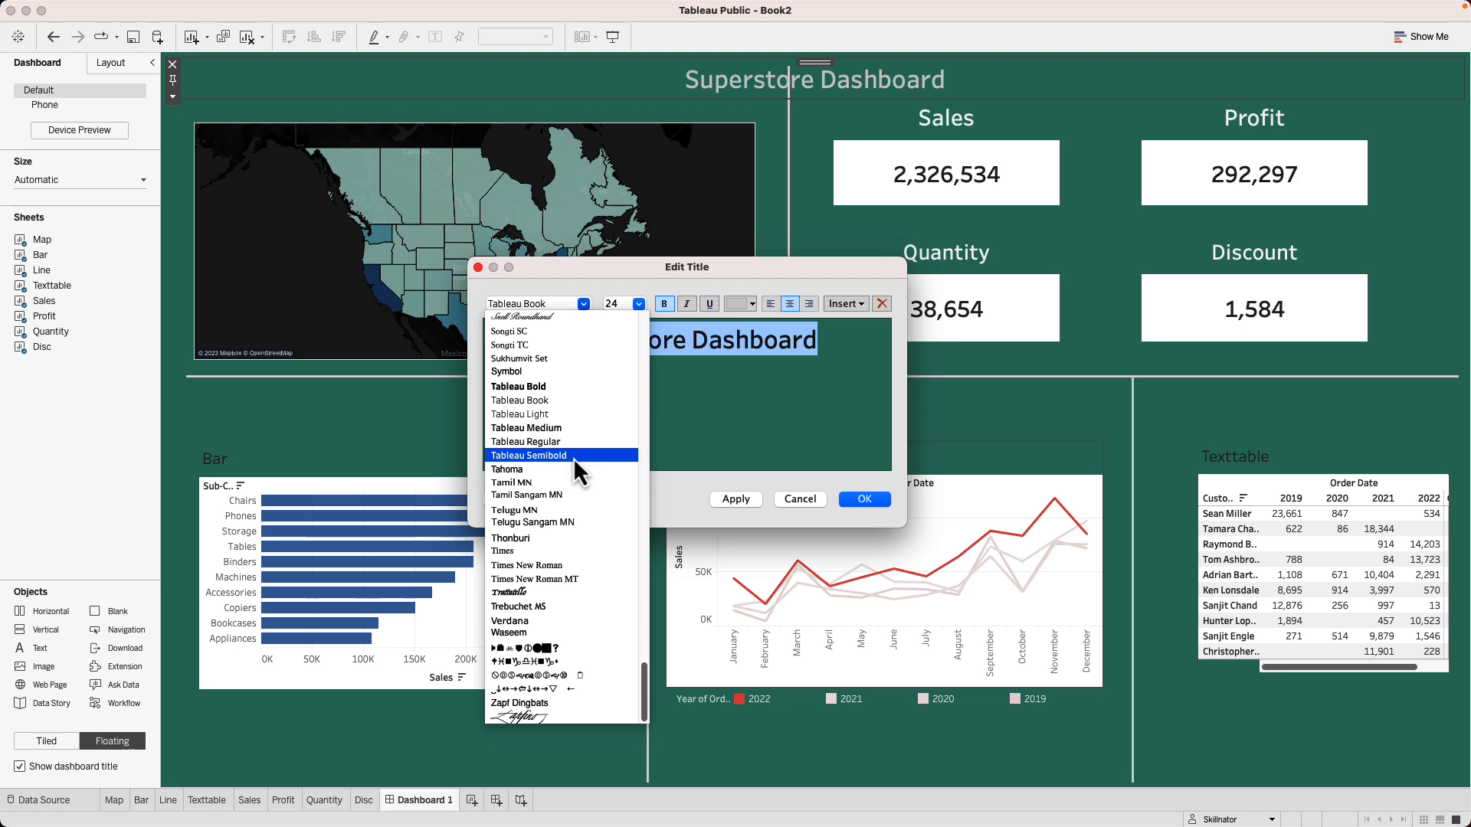
scroll(575, 454, up, 10)
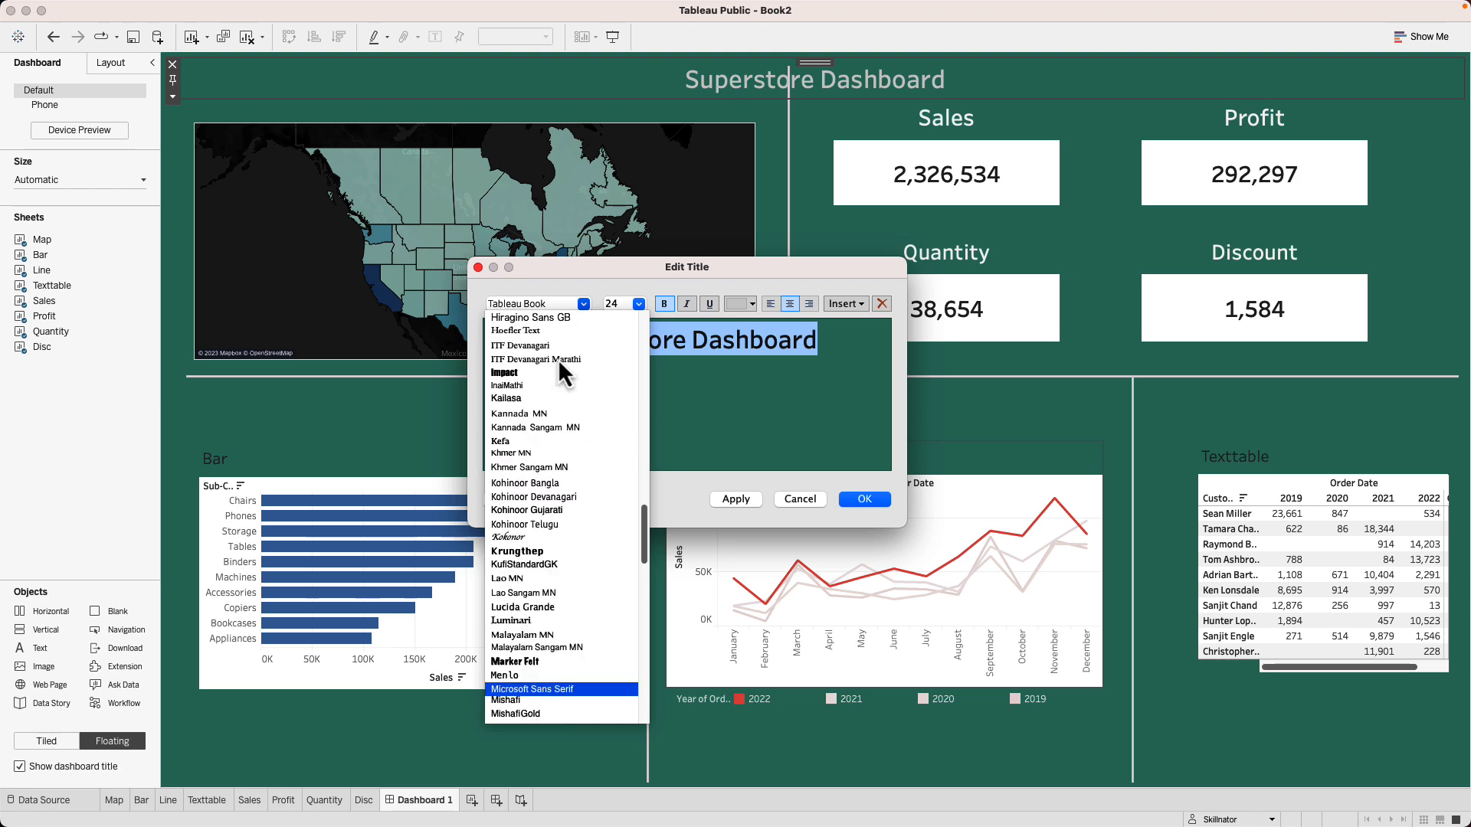
scroll(561, 366, up, 10)
scroll(565, 371, down, 1)
click(564, 371)
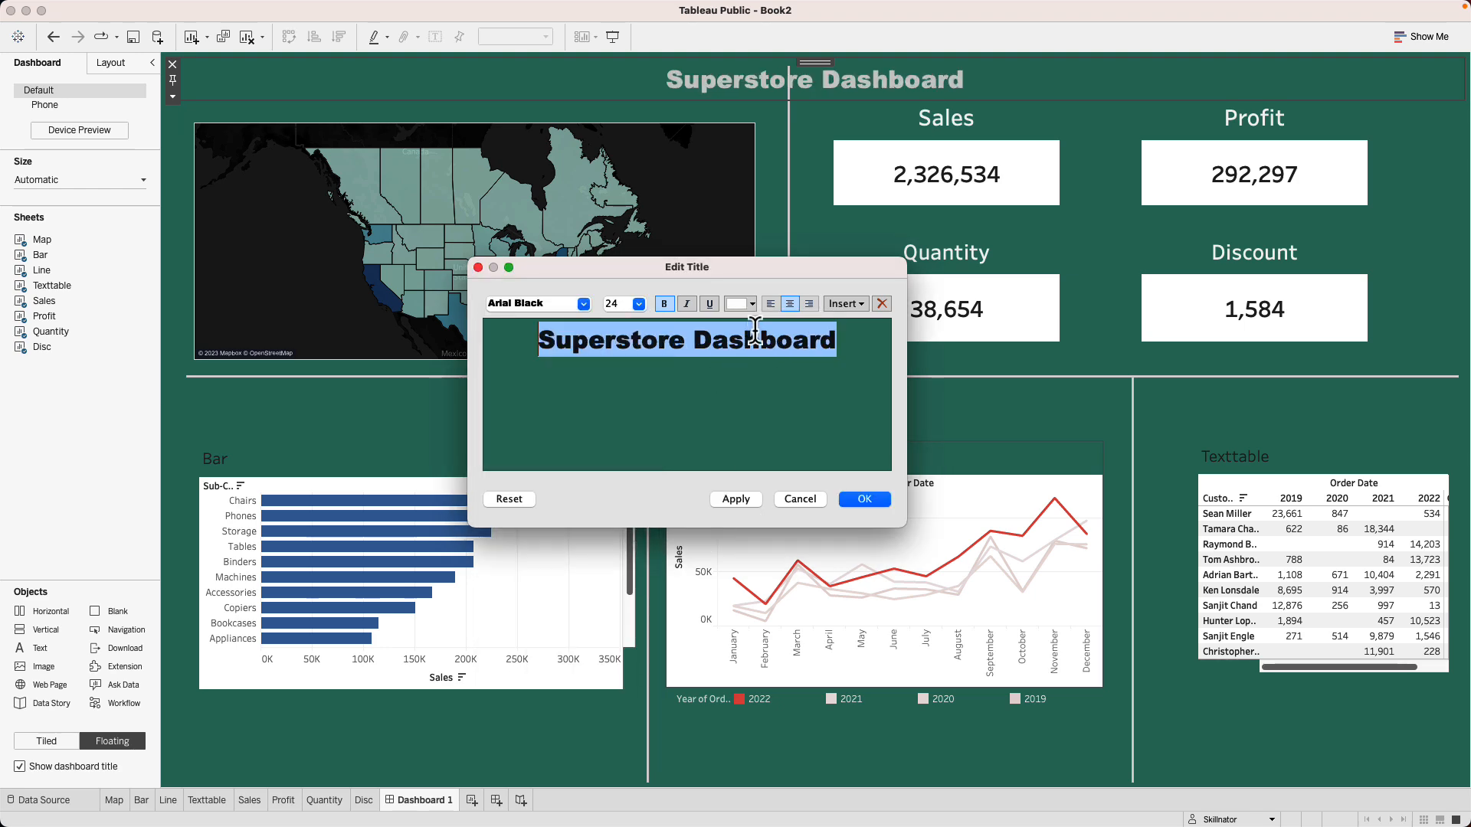
- Change the dashboard title's font to Tableau Bold and apply it
click(735, 499)
drag(838, 342, 536, 334)
click(564, 305)
text(tableau Bold)
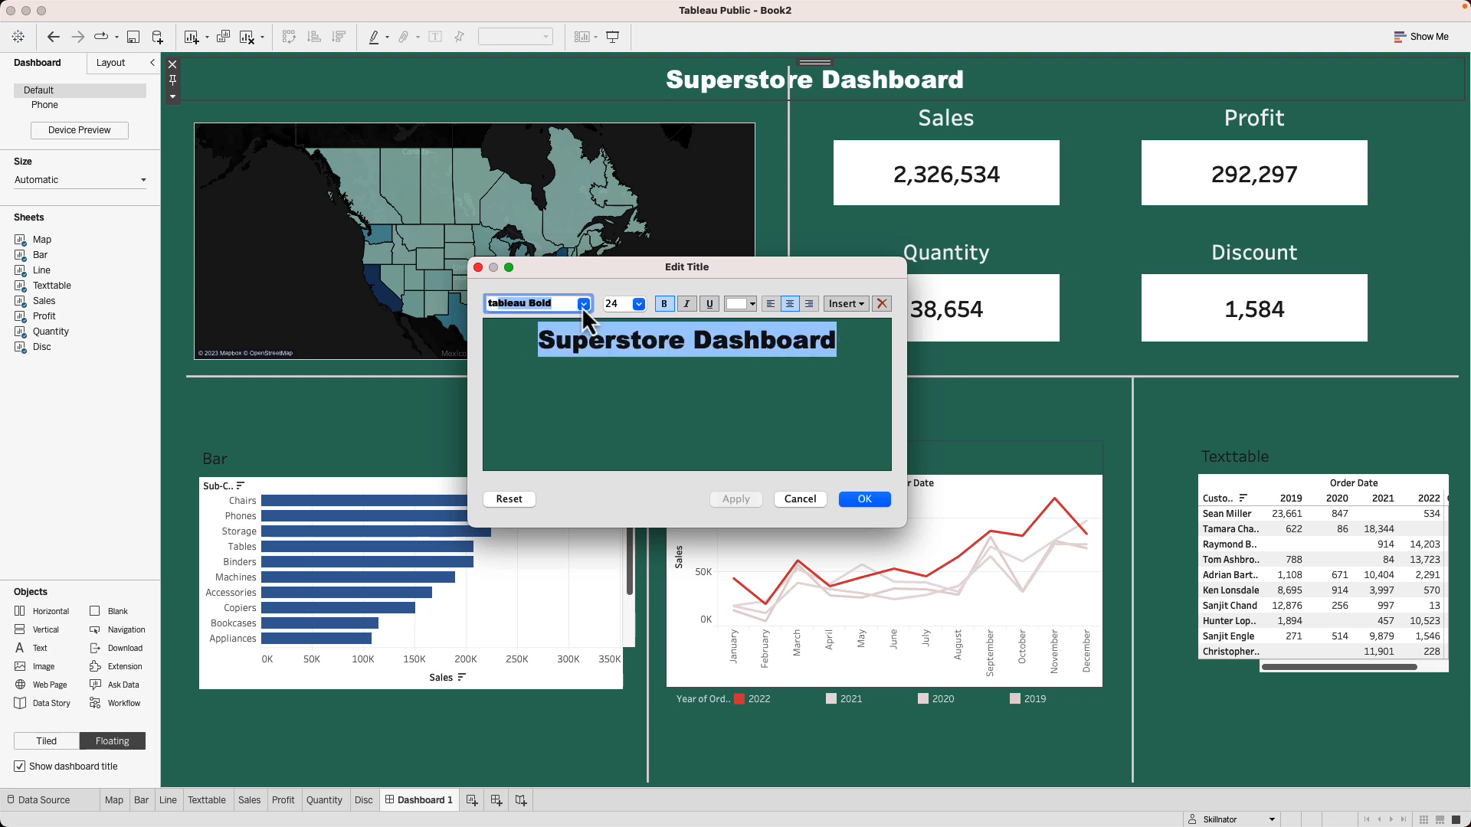
key(Return)
click(747, 501)
click(858, 500)
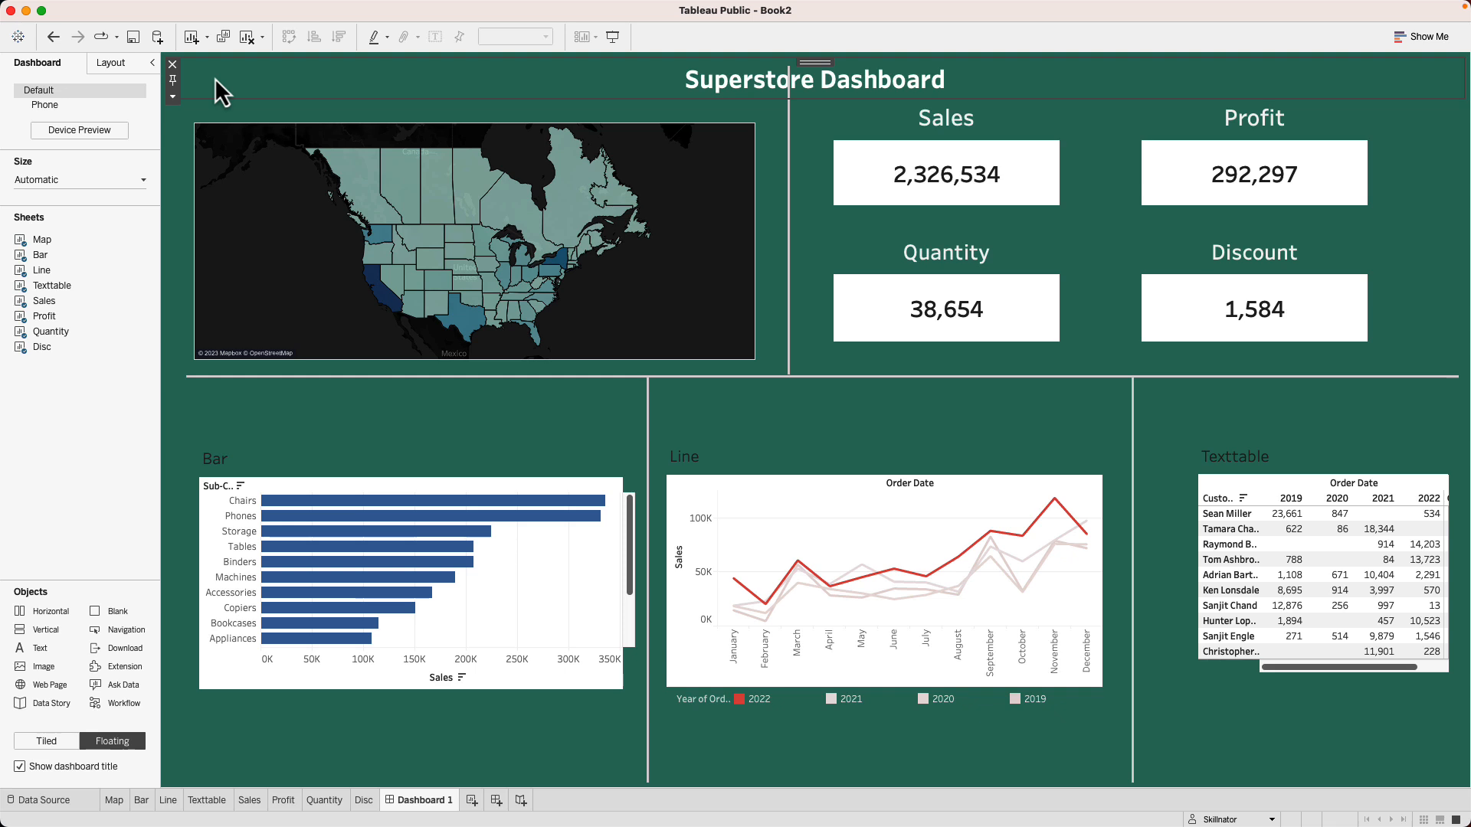
- Stretch the Bar chart upward and downward so it starts at about y 457 and is about 464 high
click(462, 488)
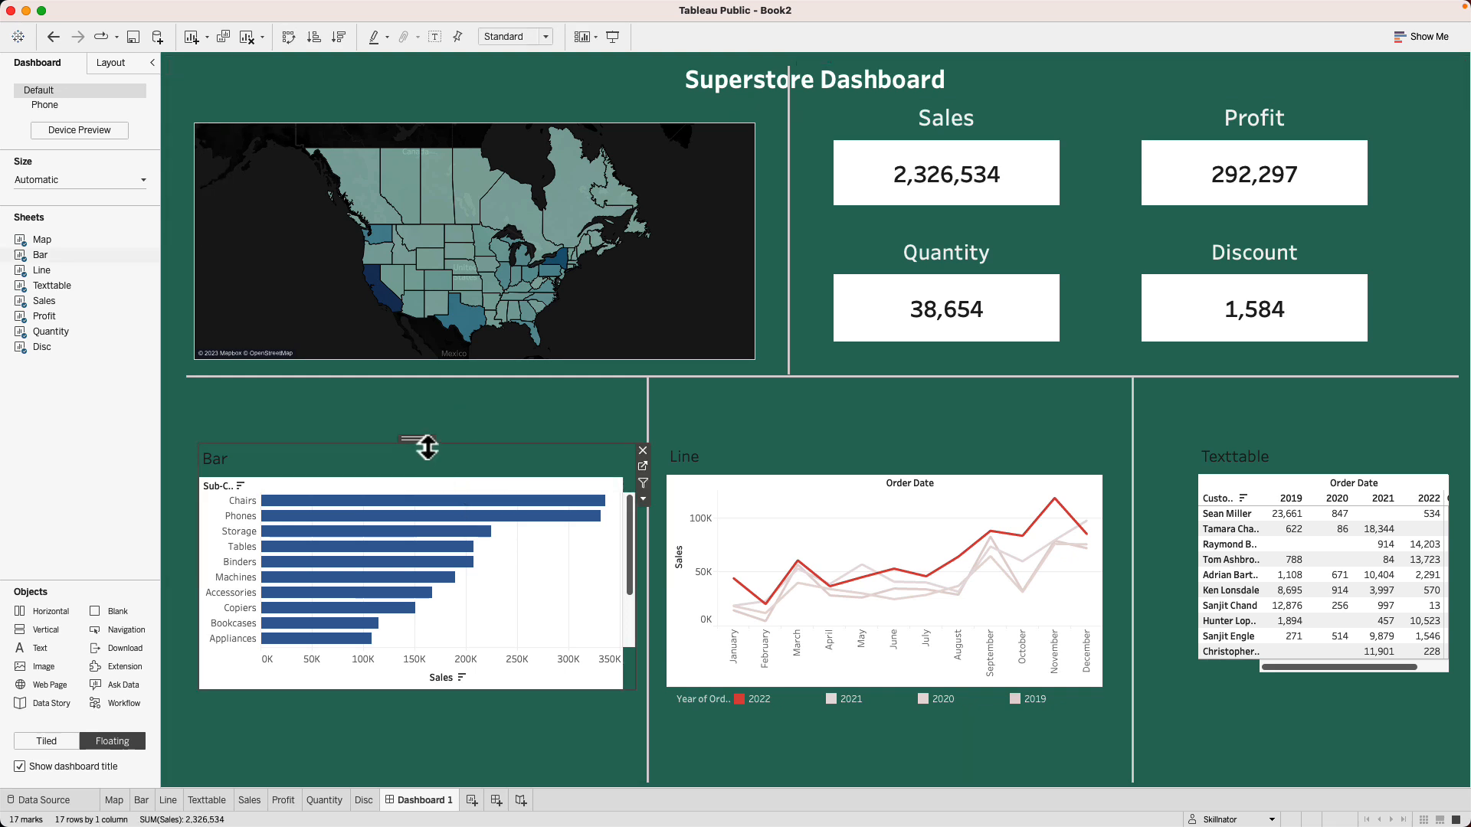
drag(427, 447, 422, 401)
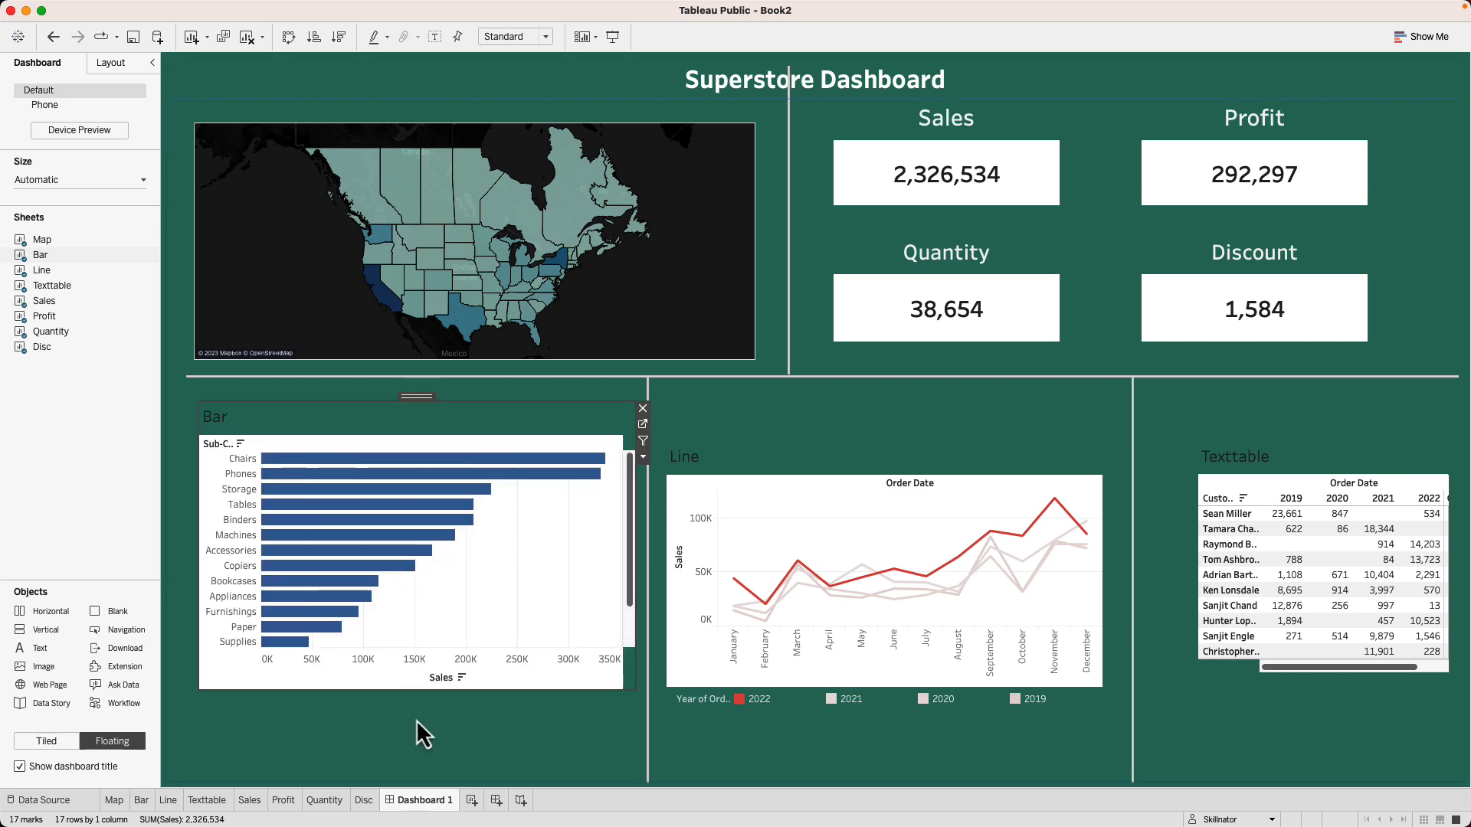
drag(412, 693, 415, 760)
- Stretch the Line chart to about 447 high starting at about y 457, with its year legend moved below it
click(825, 500)
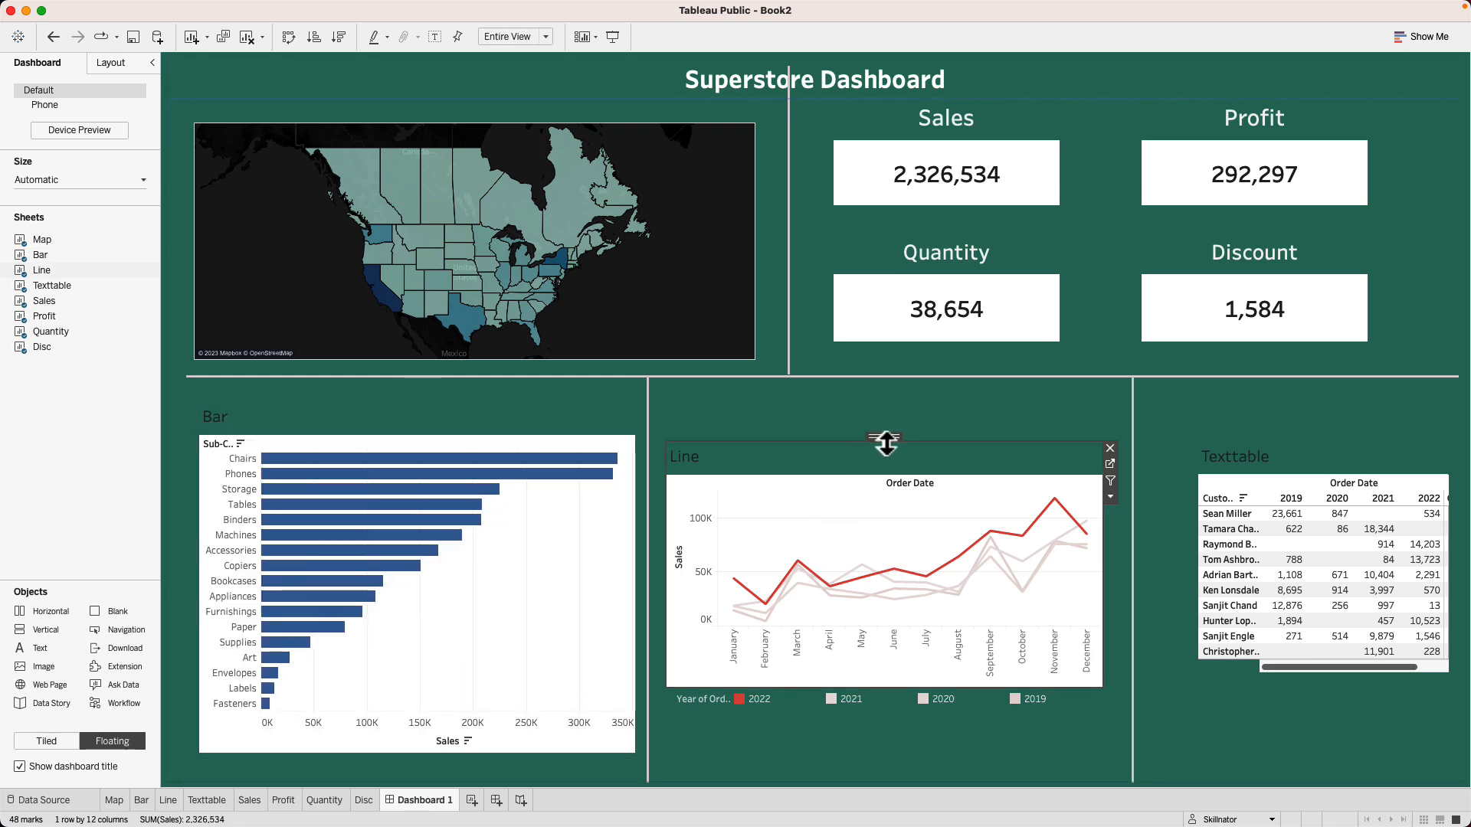
drag(887, 443, 885, 396)
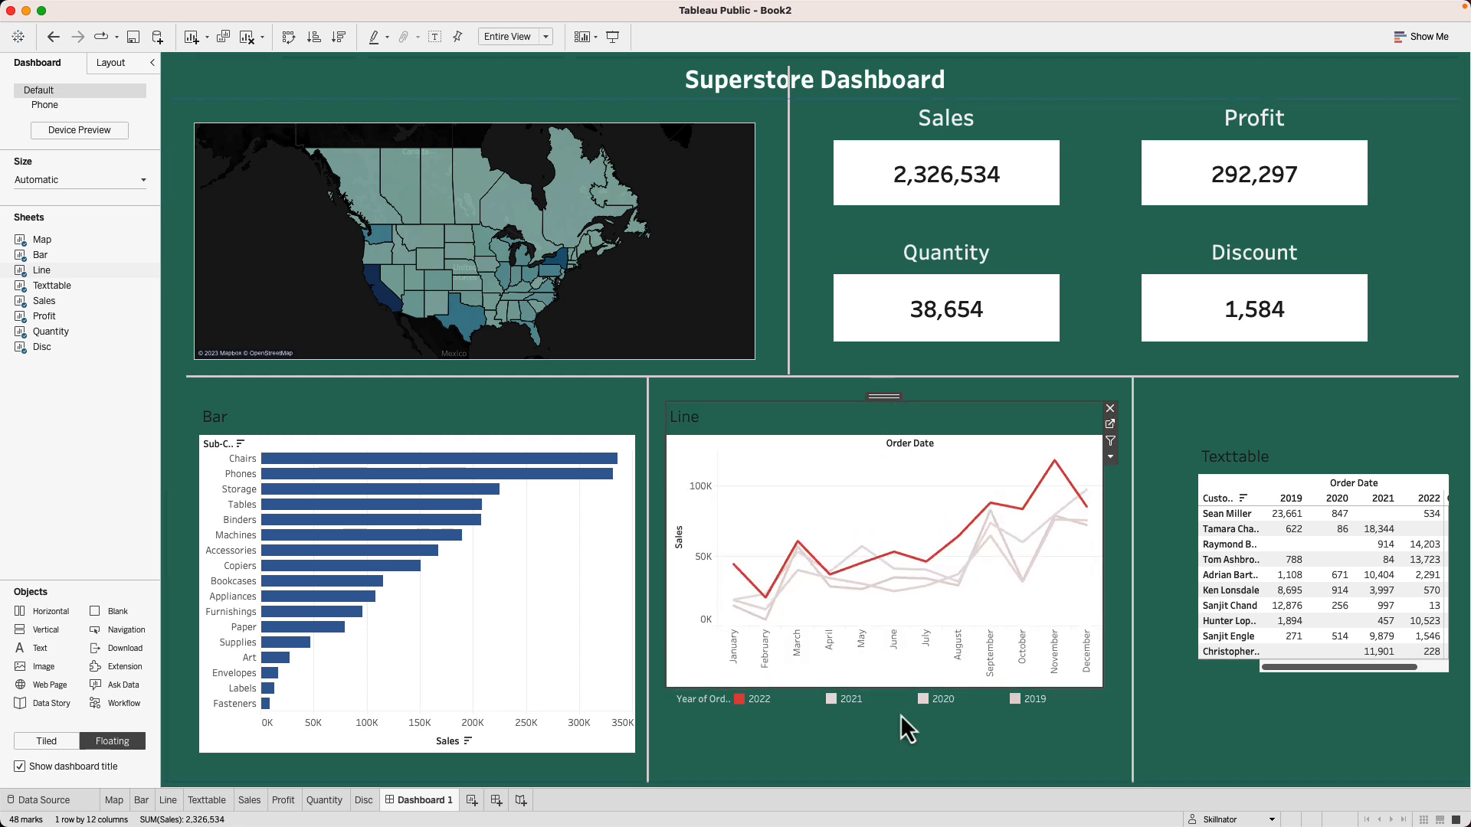
drag(895, 695, 890, 760)
click(734, 704)
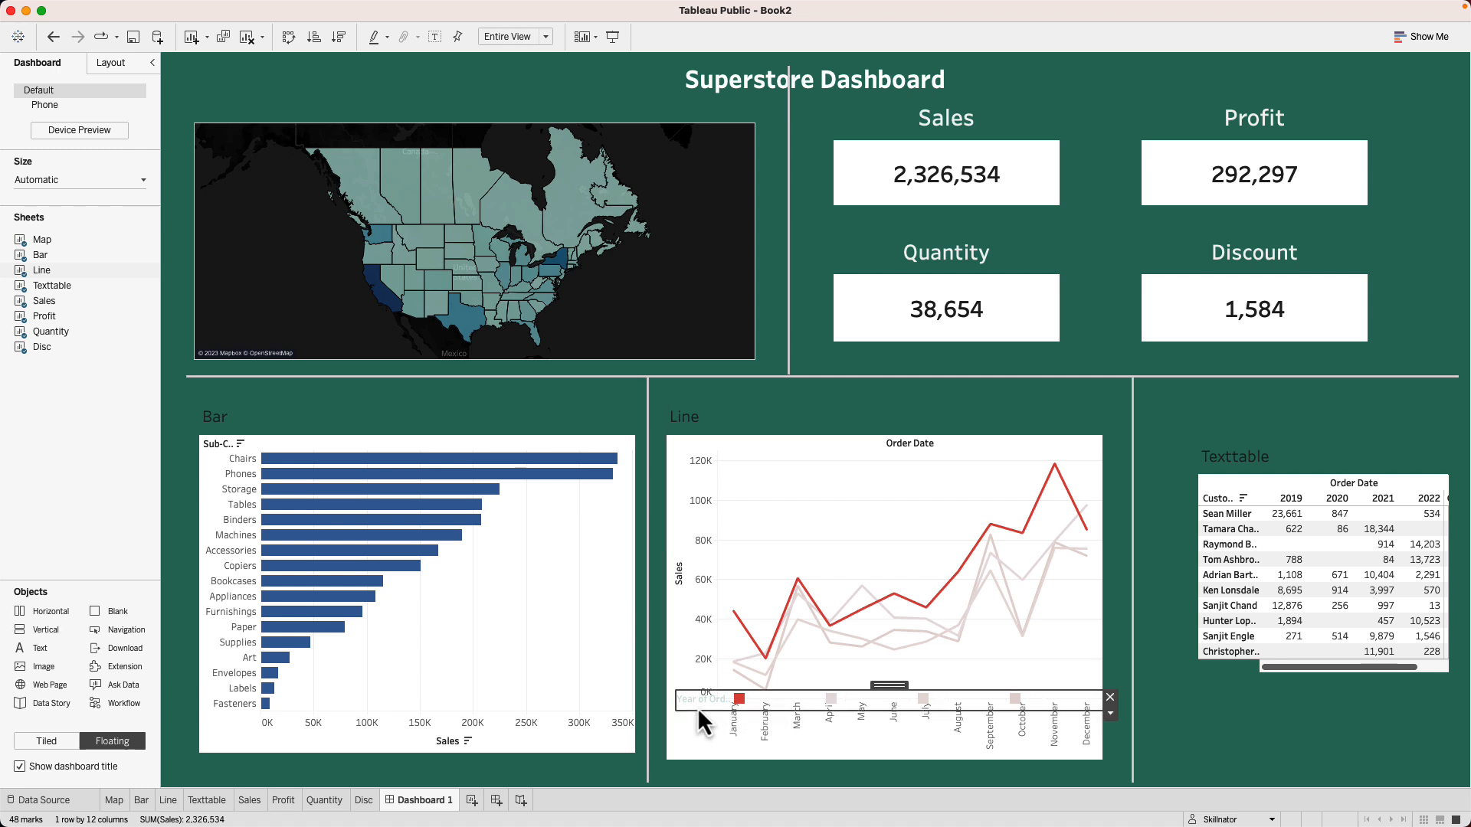
drag(873, 692, 880, 750)
click(897, 737)
- Move the Texttable to about x 1,289, enlarge it to about 396 by 457, and fit it to Entire View
click(1335, 511)
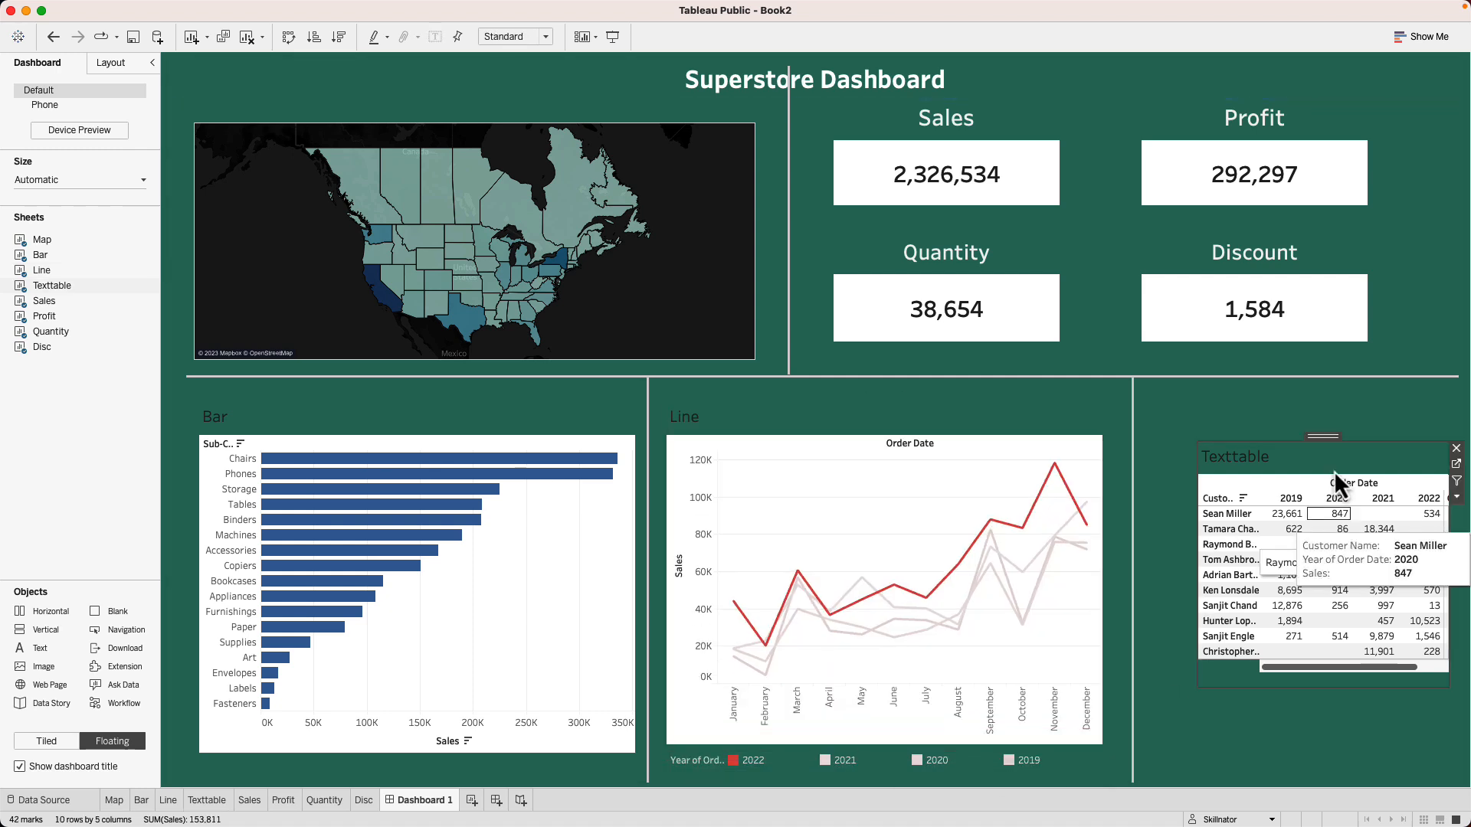
drag(1323, 437, 1273, 412)
drag(1401, 663, 1453, 767)
click(1459, 471)
mouse_move(1370, 518)
click(1282, 558)
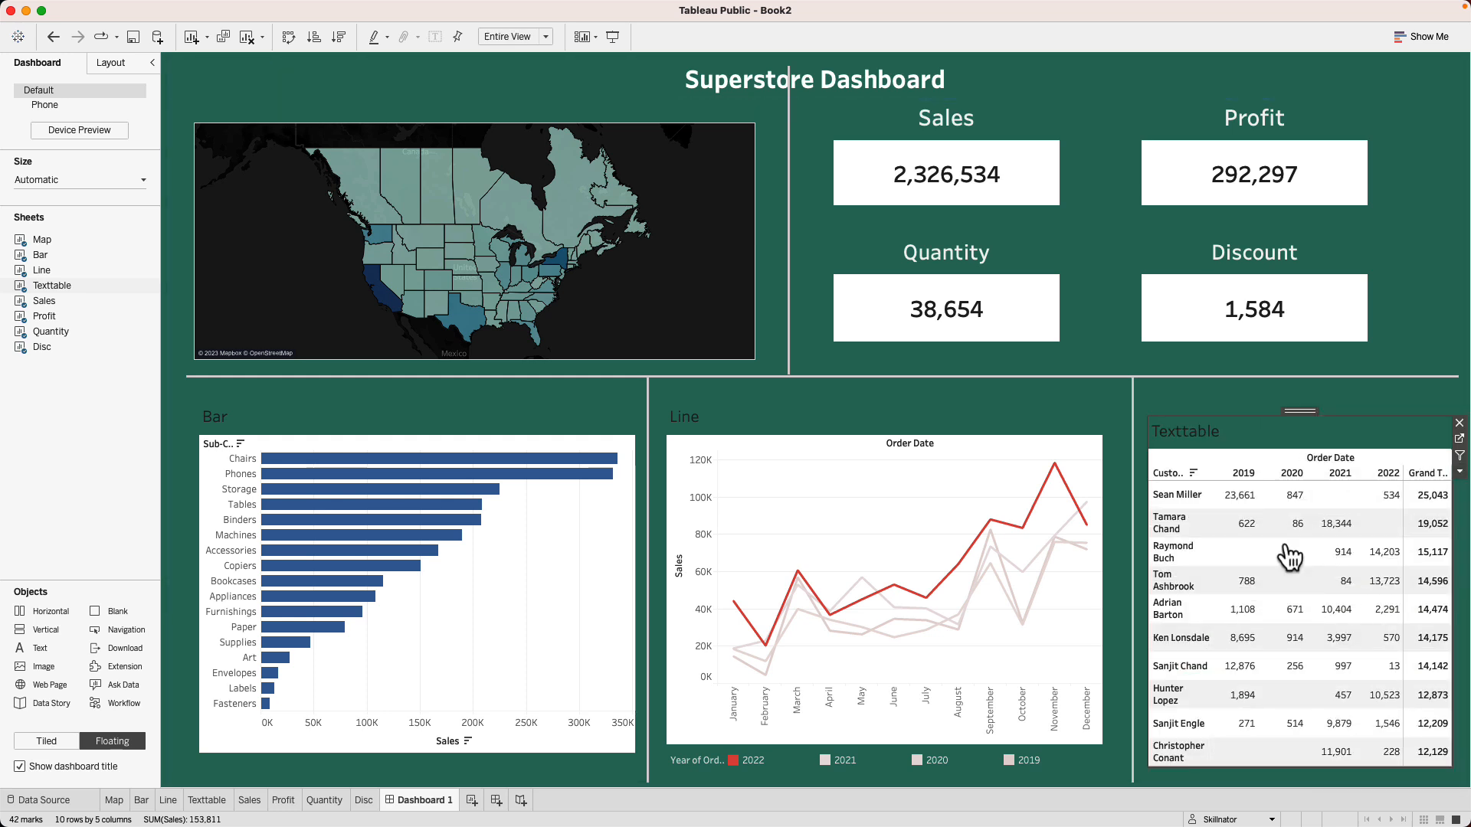
- Set the Texttable's y position to 457 to match the Bar and Line charts
click(423, 415)
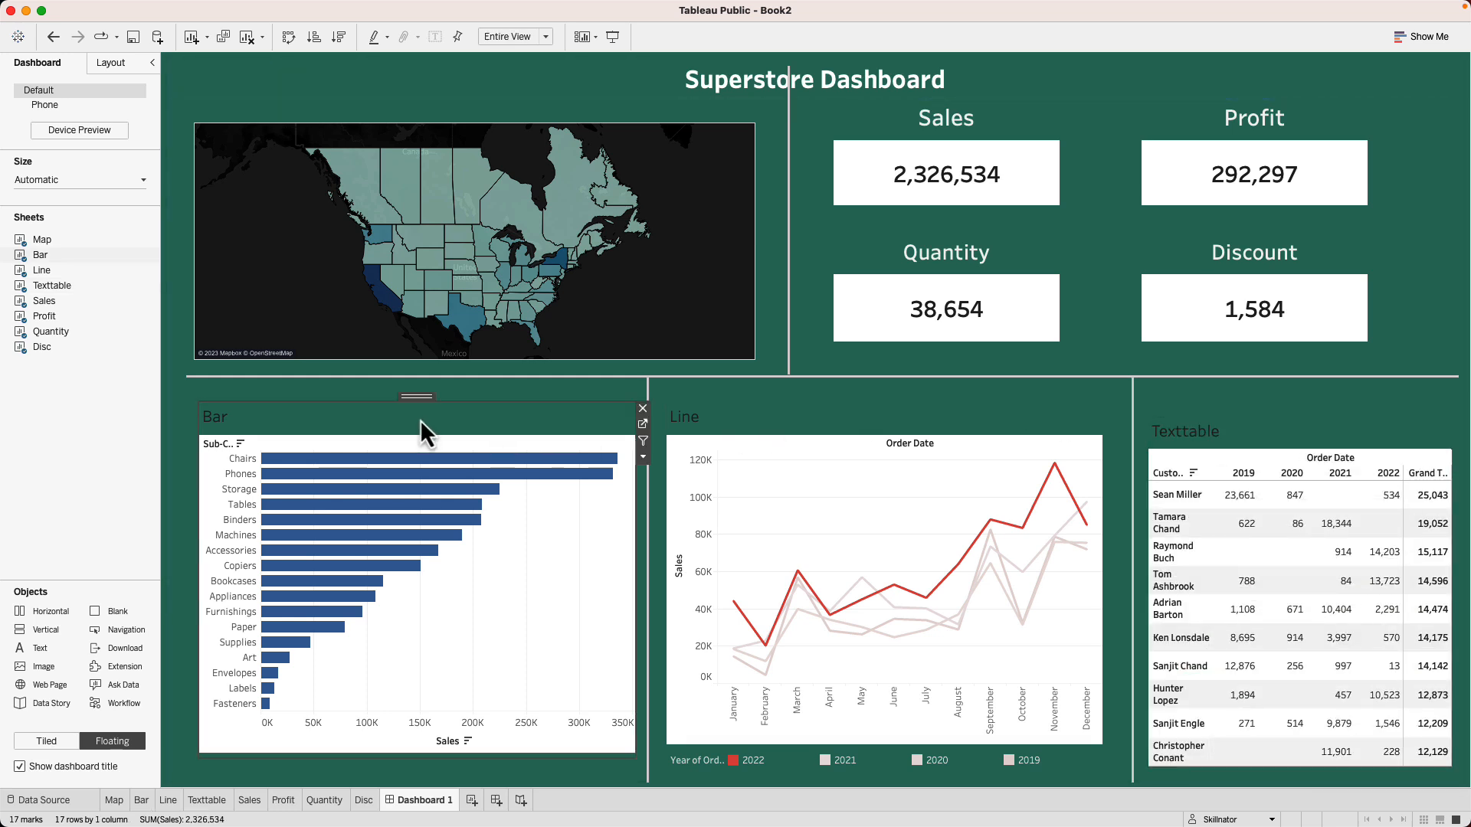
click(111, 63)
click(742, 429)
click(1219, 433)
drag(98, 216, 69, 223)
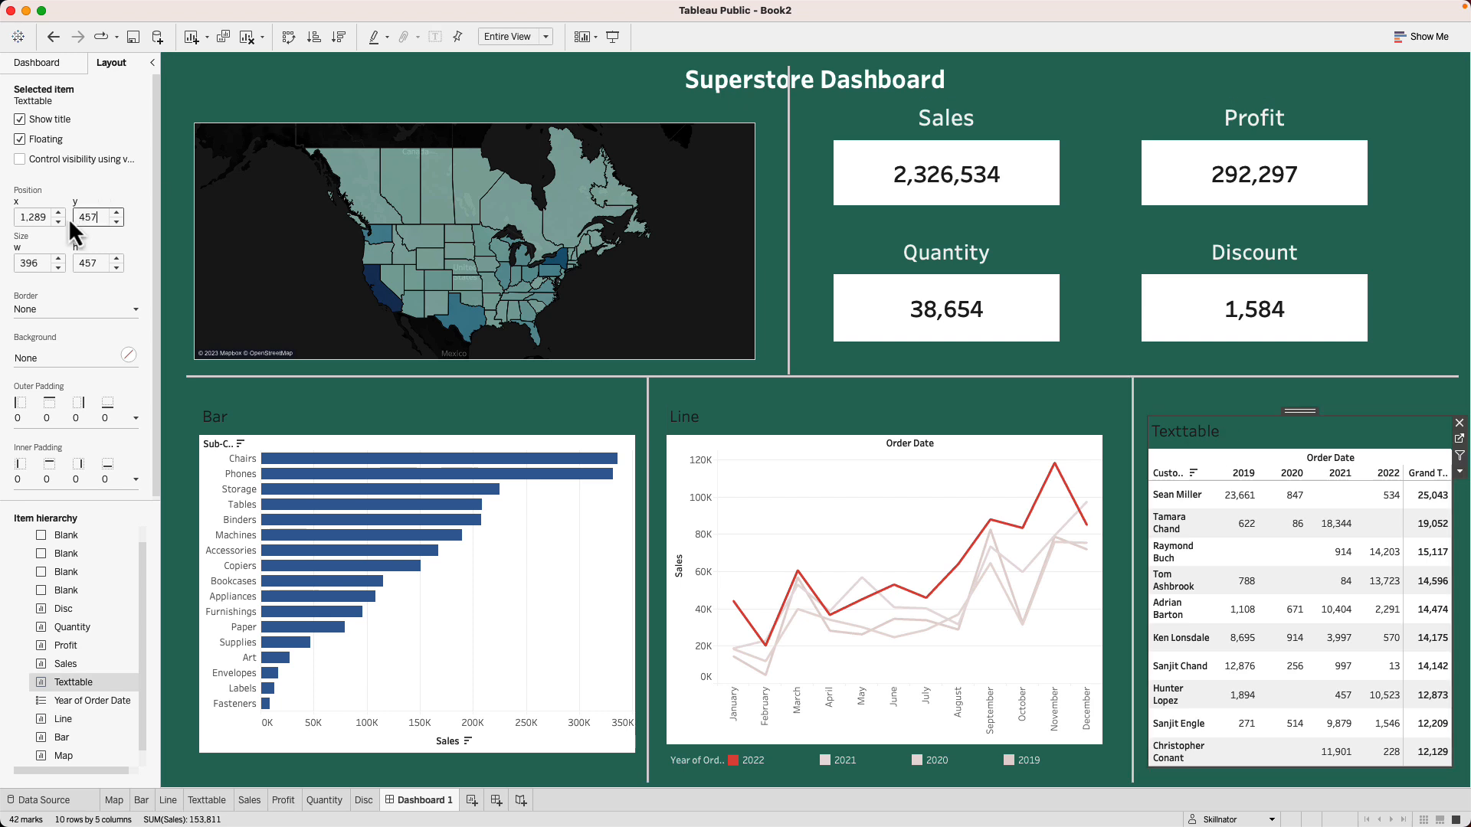
text(457)
key(Return)
click(1113, 393)
- Format the Bar chart's title as bold, size 22, left-aligned and light grey, and apply it
double_click(313, 406)
drag(599, 336, 485, 337)
click(639, 304)
click(619, 391)
click(665, 304)
click(783, 305)
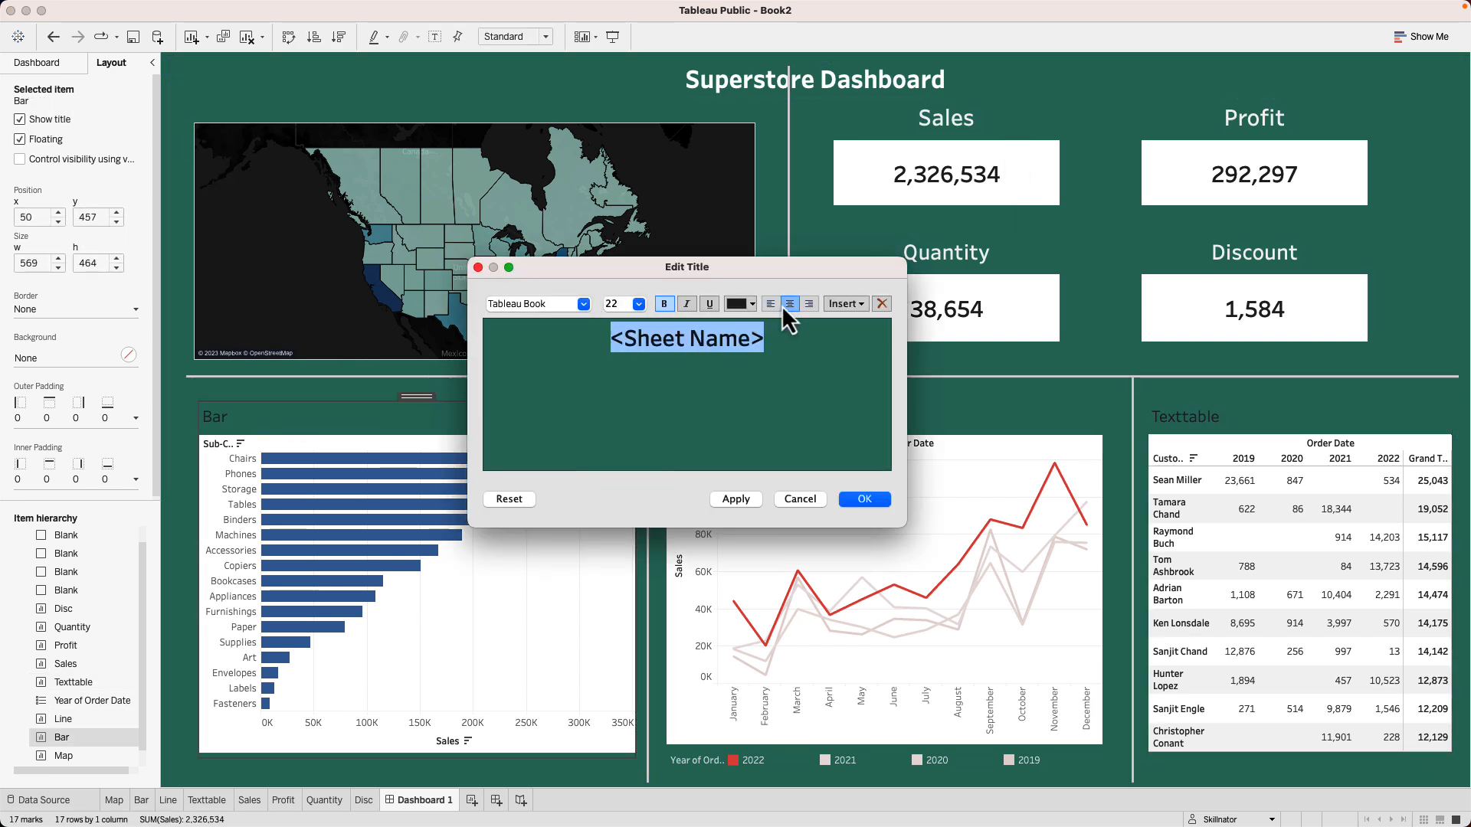
click(771, 305)
click(749, 304)
click(736, 327)
click(739, 501)
- Replace the Bar chart's title text with "Sales by Sub-Category"
text(Sales by )
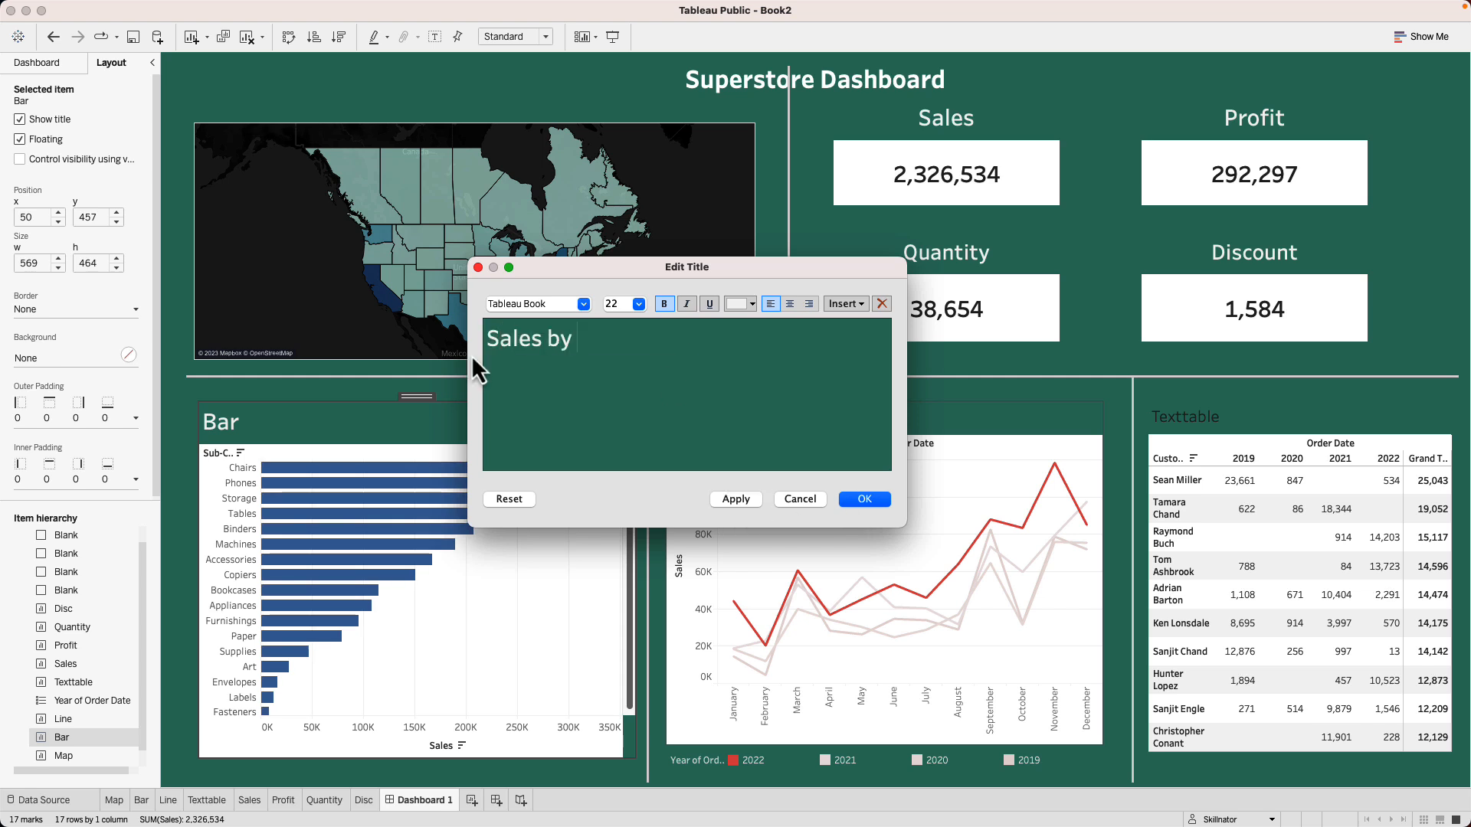
text(Sub-Category)
click(863, 500)
- Make the Line chart's title bold and light grey, and replace its text with "Sales trend 2019-2022"
double_click(709, 417)
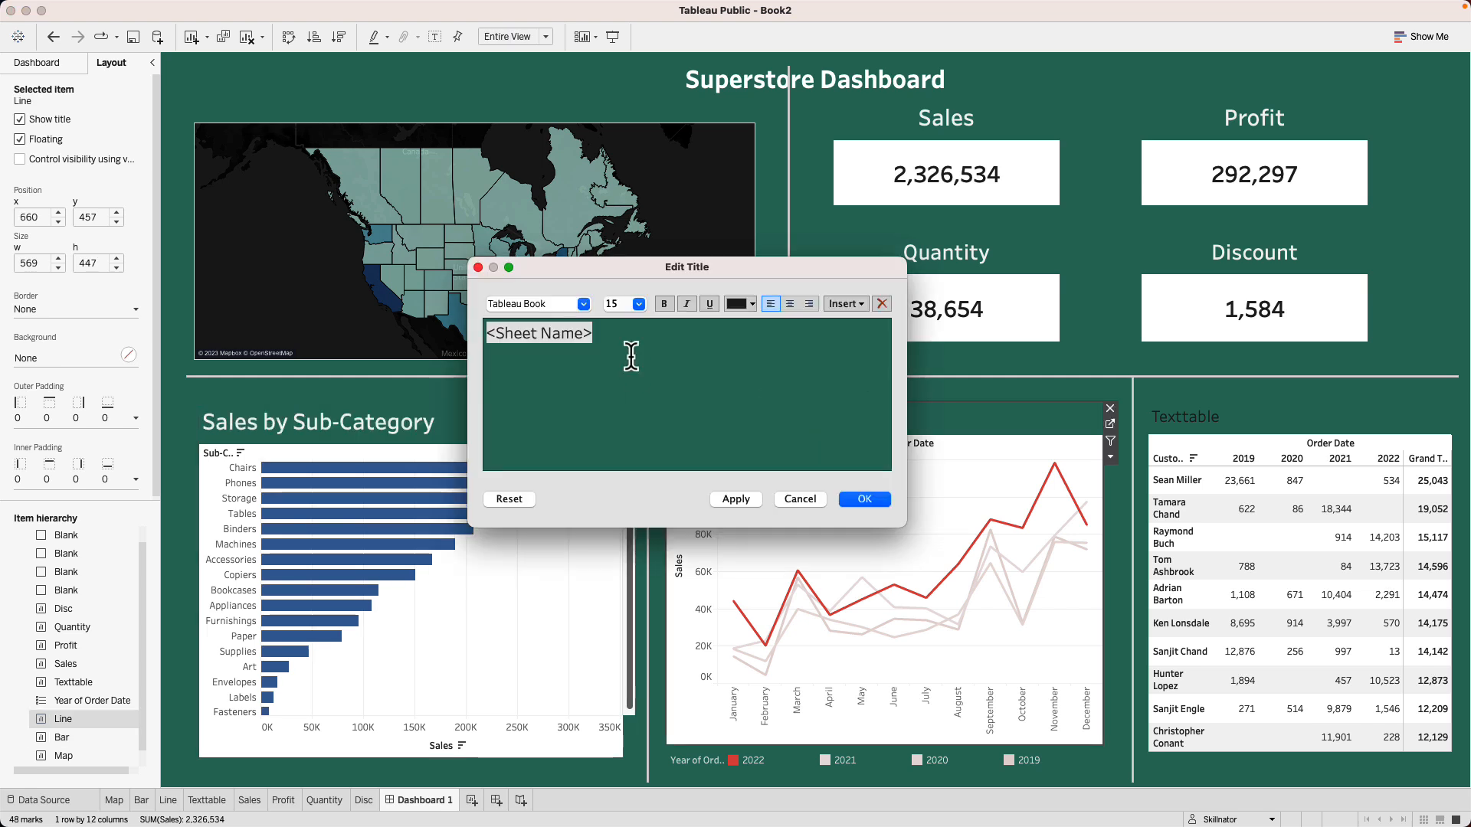
drag(601, 336, 462, 336)
click(665, 304)
click(749, 304)
click(736, 327)
text(Sales trend 2019-2022)
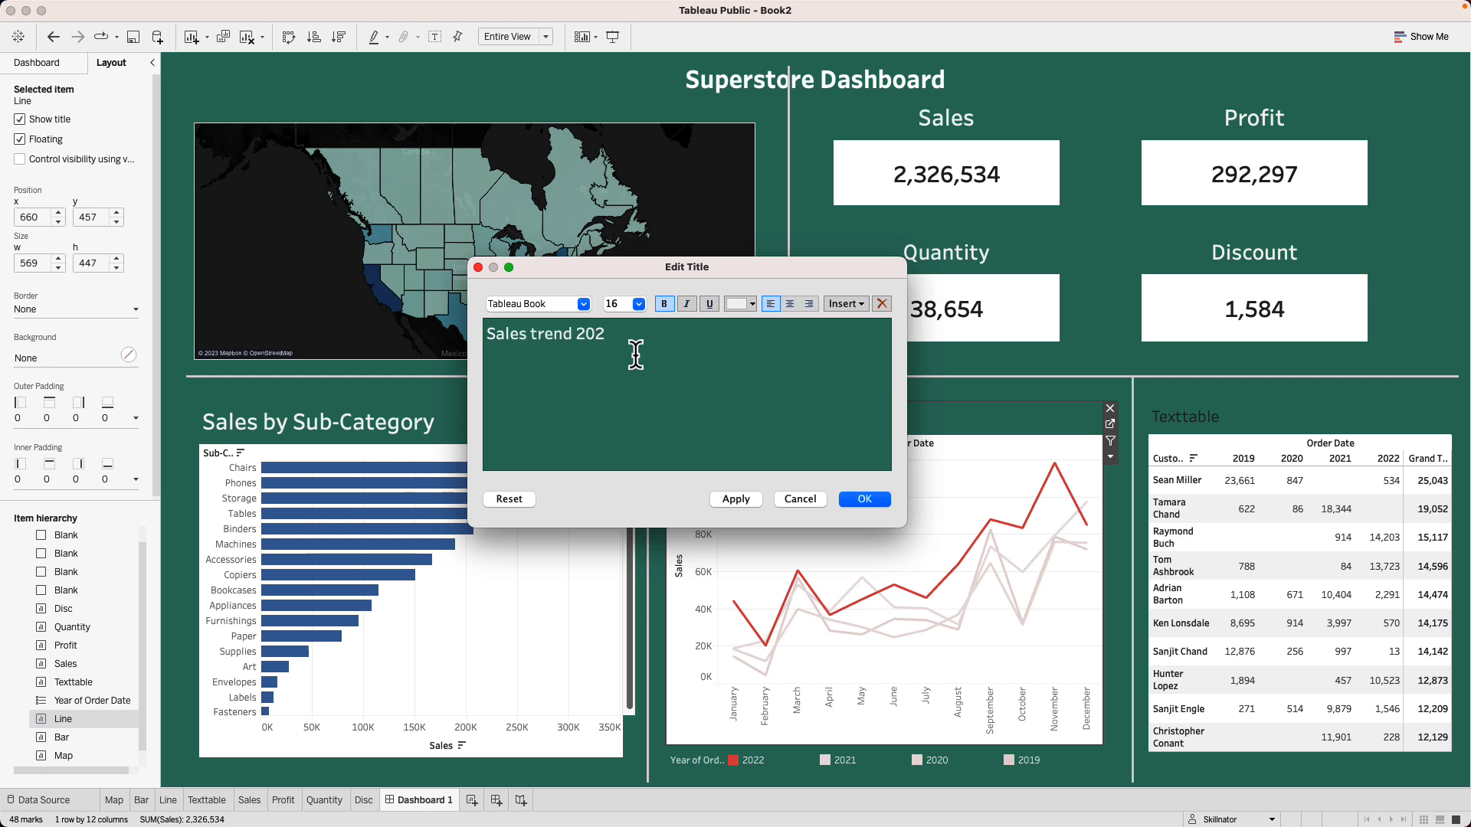
click(864, 499)
- Set the "Sales trend 2019-2022" title's font size to 22
double_click(736, 418)
drag(665, 336, 485, 335)
click(639, 304)
click(613, 427)
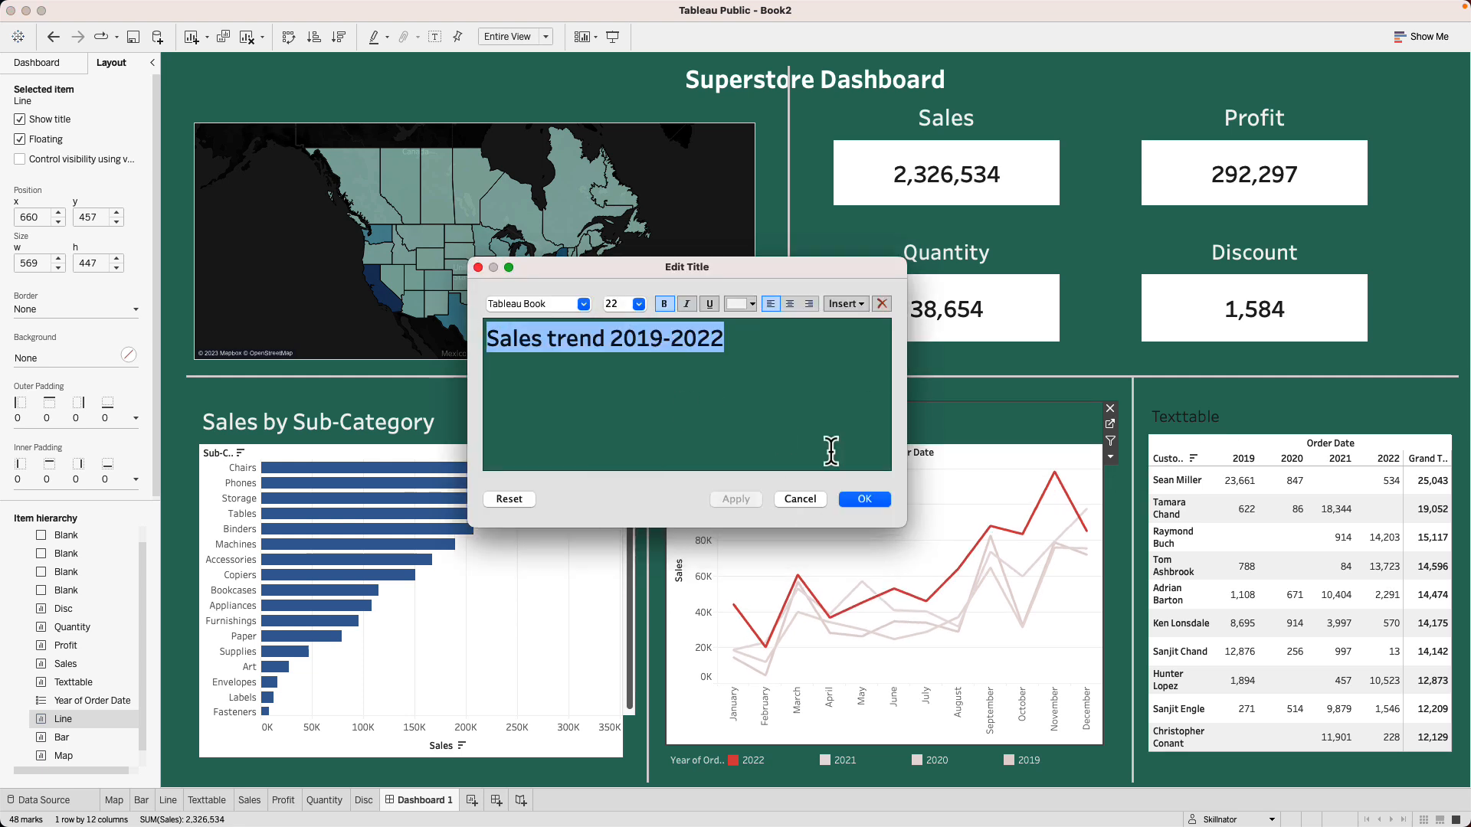
click(864, 500)
- Format the Texttable's title as bold, size 22 and light grey, and replace its text with "Top 10 customers"
double_click(1224, 417)
drag(624, 336, 485, 336)
click(639, 306)
click(613, 427)
click(749, 304)
click(736, 326)
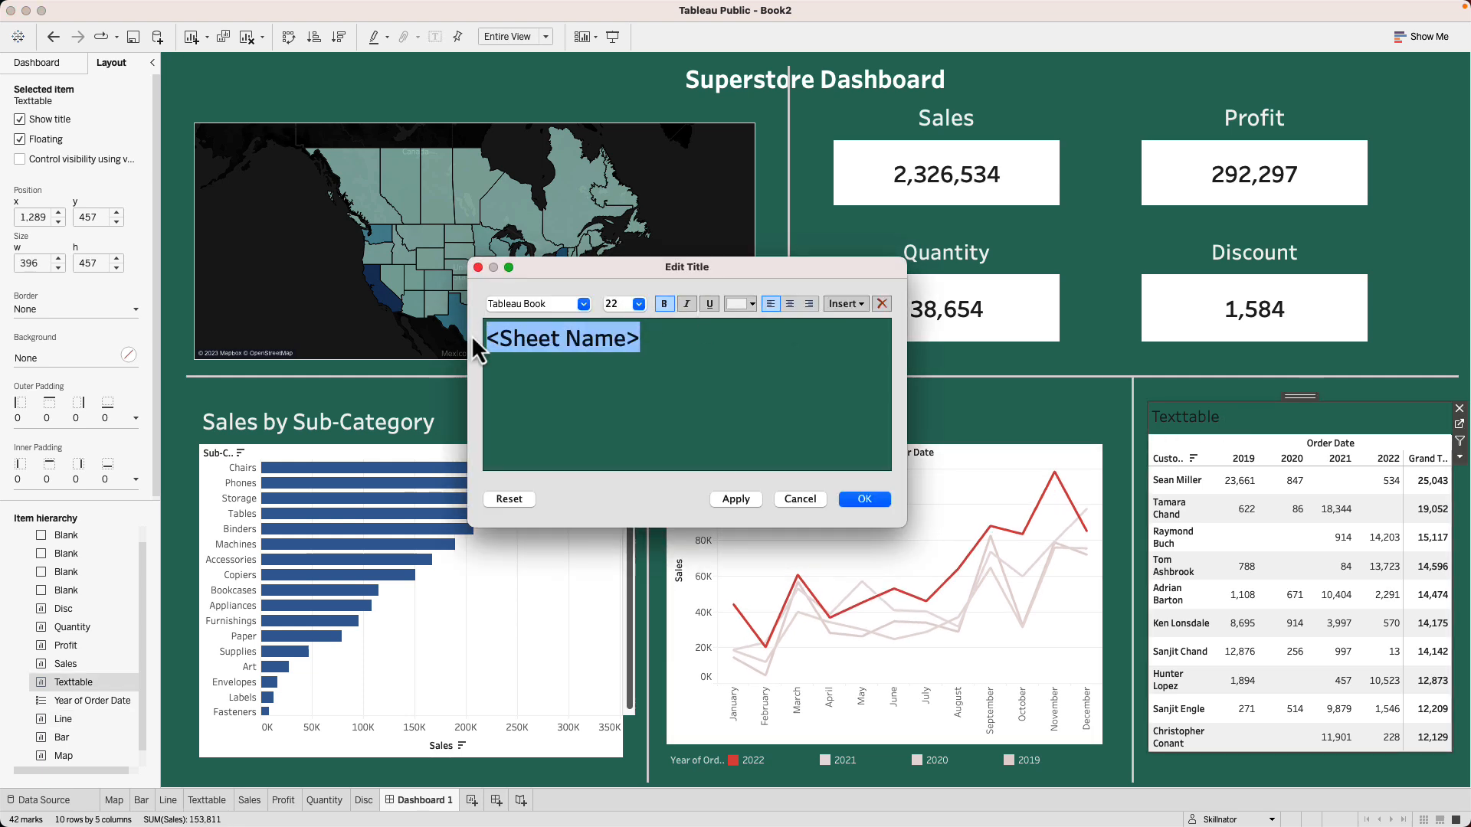
text(Top 10 customers)
click(864, 499)
- Left-align the "Superstore Dashboard" title
double_click(751, 85)
drag(813, 330, 487, 331)
click(767, 304)
click(864, 499)
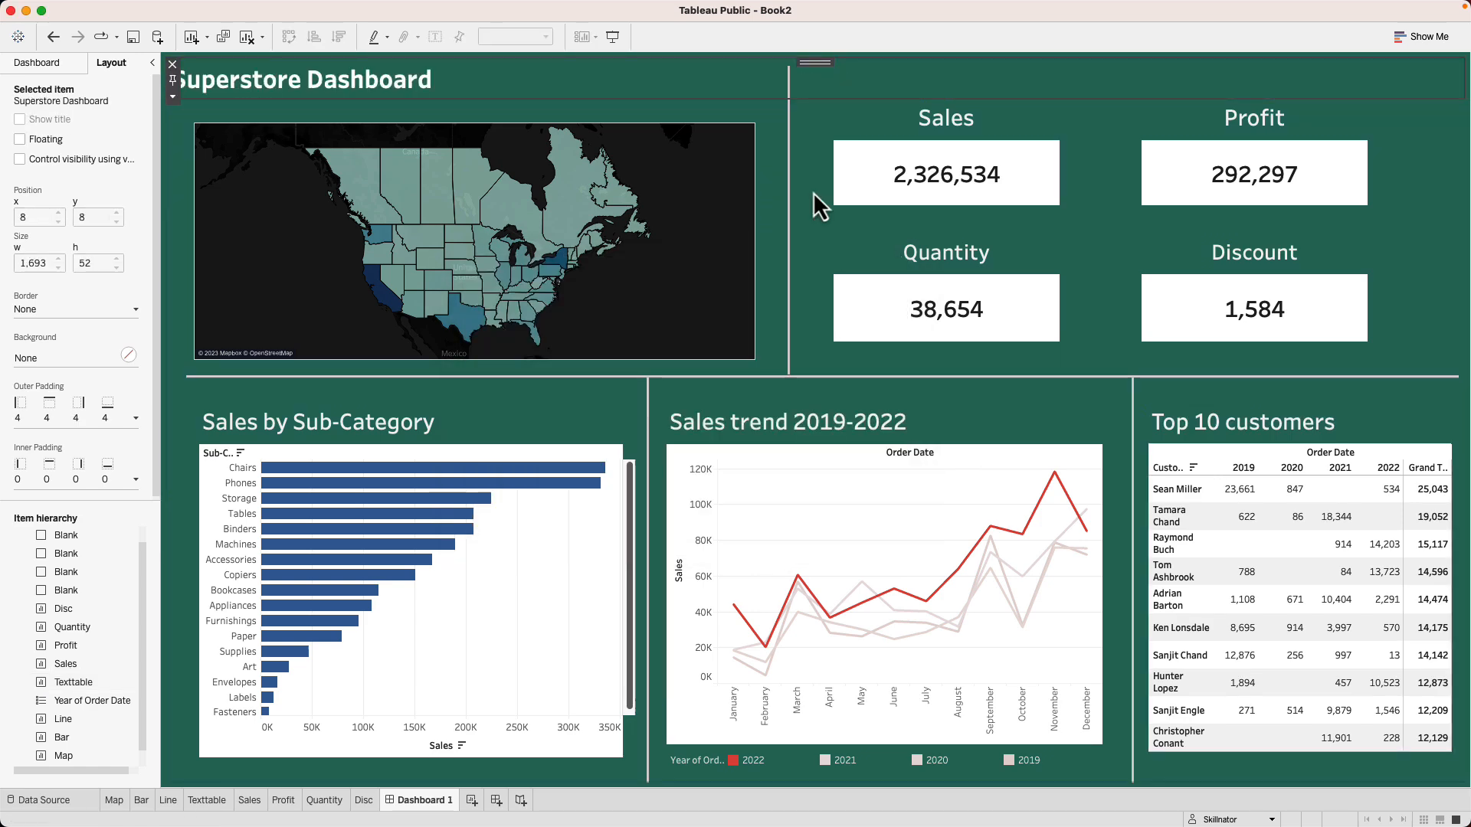
click(815, 195)
- Extend the lower edge of the Sales by Sub-Category chart to make it about 474 high
scroll(458, 642, down, 1)
scroll(457, 642, up, 1)
click(410, 751)
drag(411, 761, 411, 766)
click(186, 448)
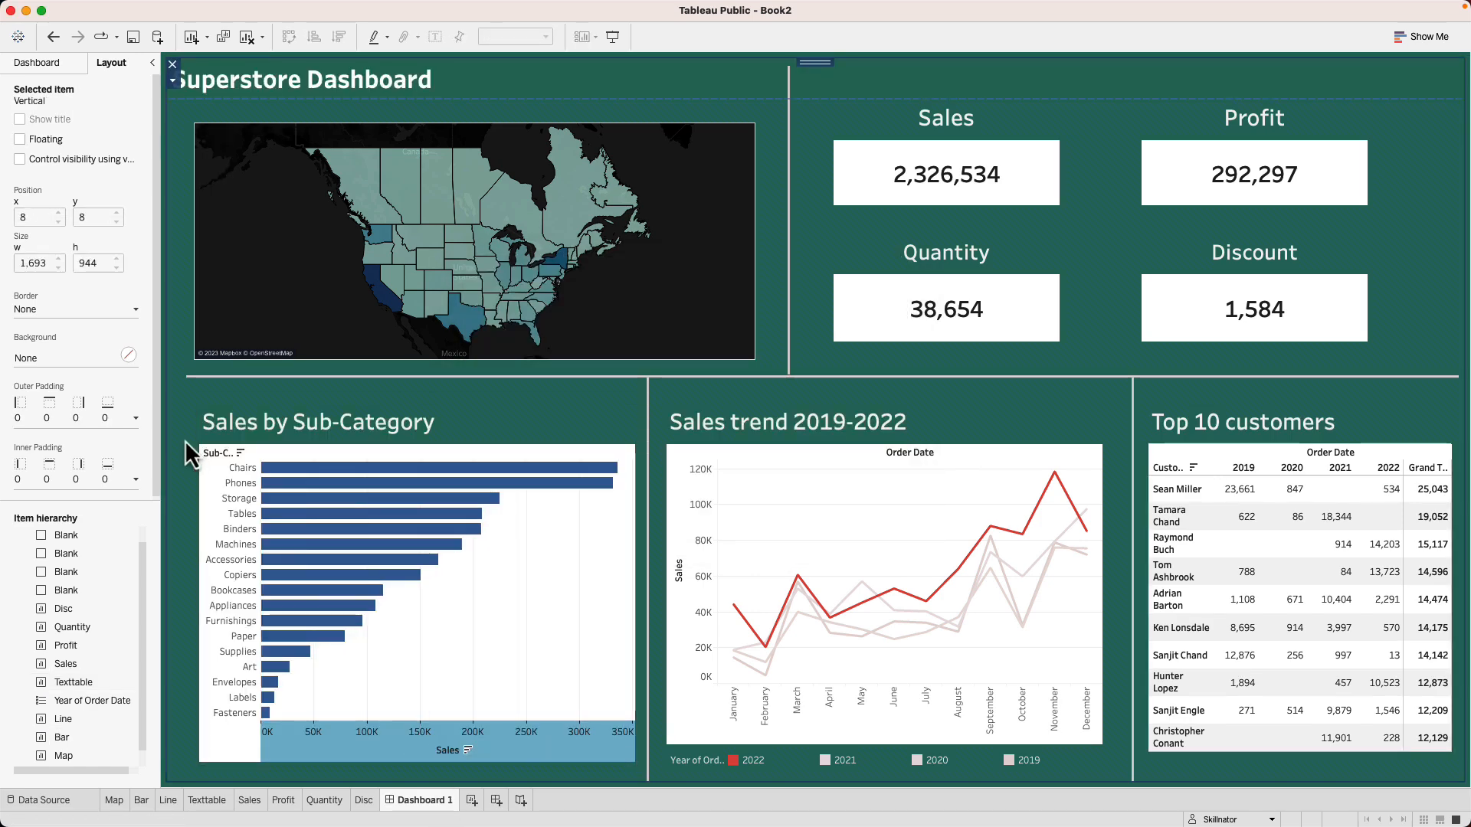
click(441, 743)
click(442, 744)
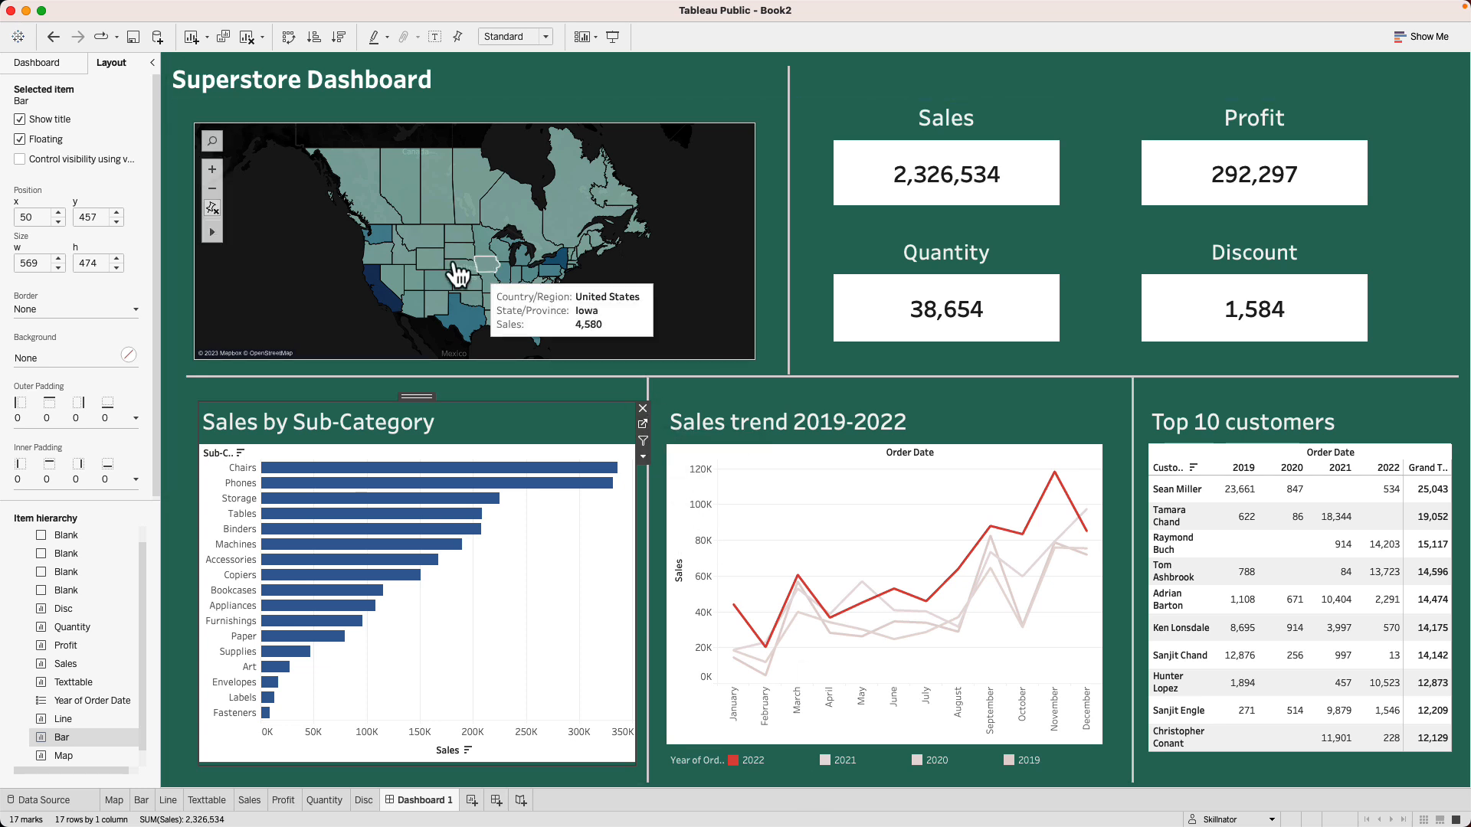
mouse_move(436, 268)
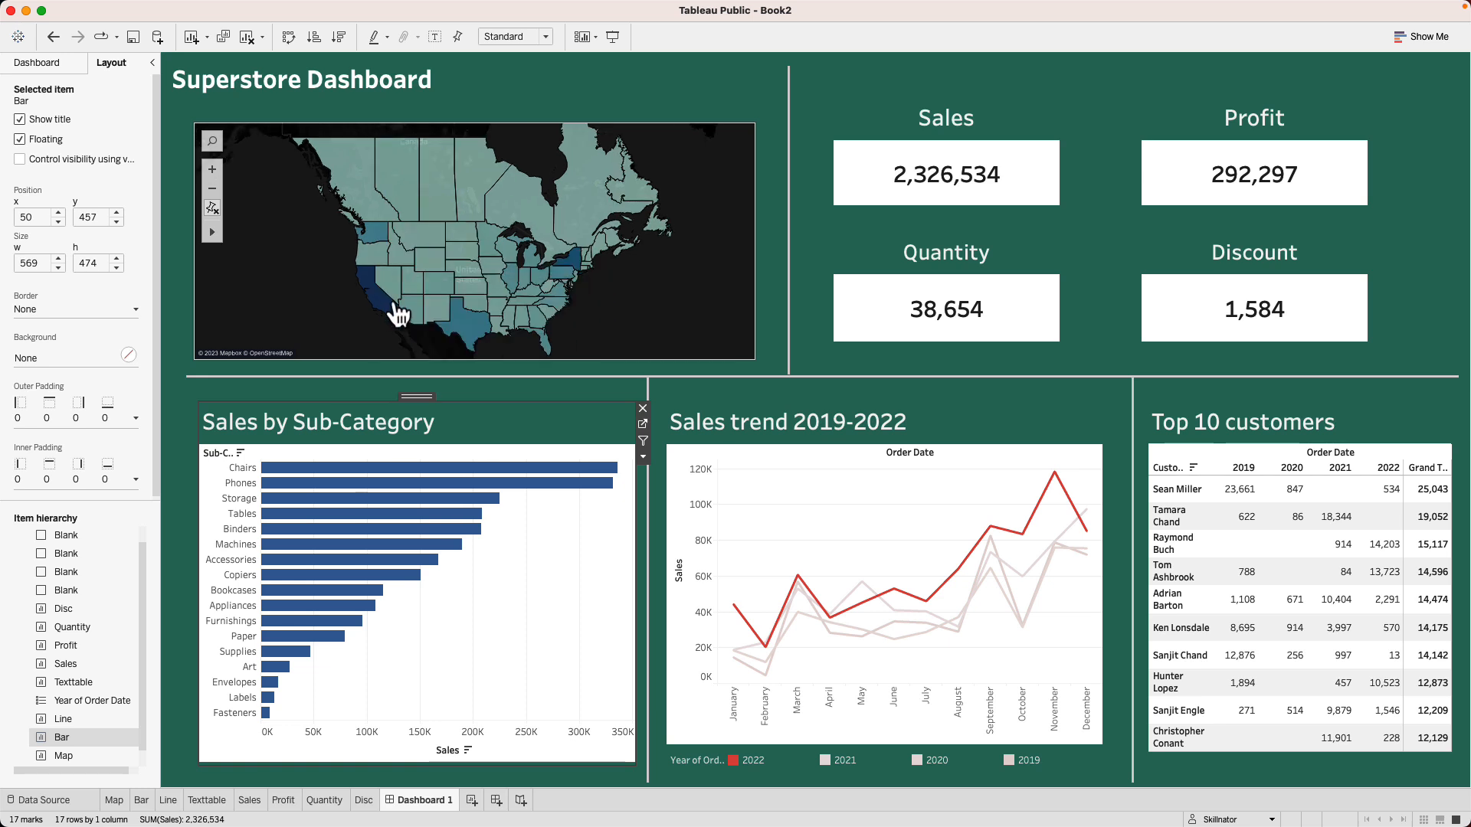
mouse_move(381, 309)
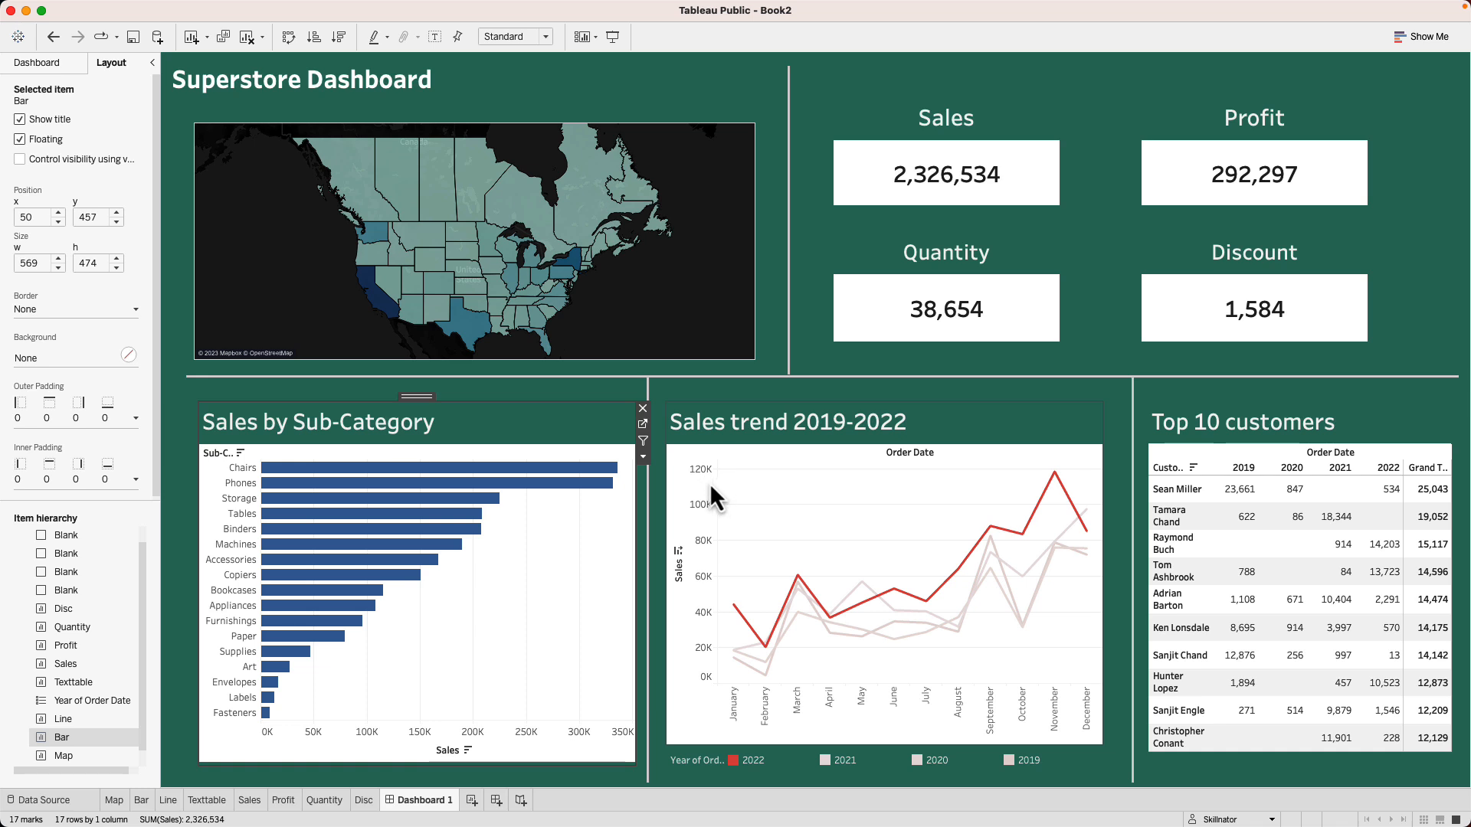
- Add a dashboard filter action and name it "FilterByState"
mouse_move(1022, 638)
click(574, 72)
mouse_move(355, 14)
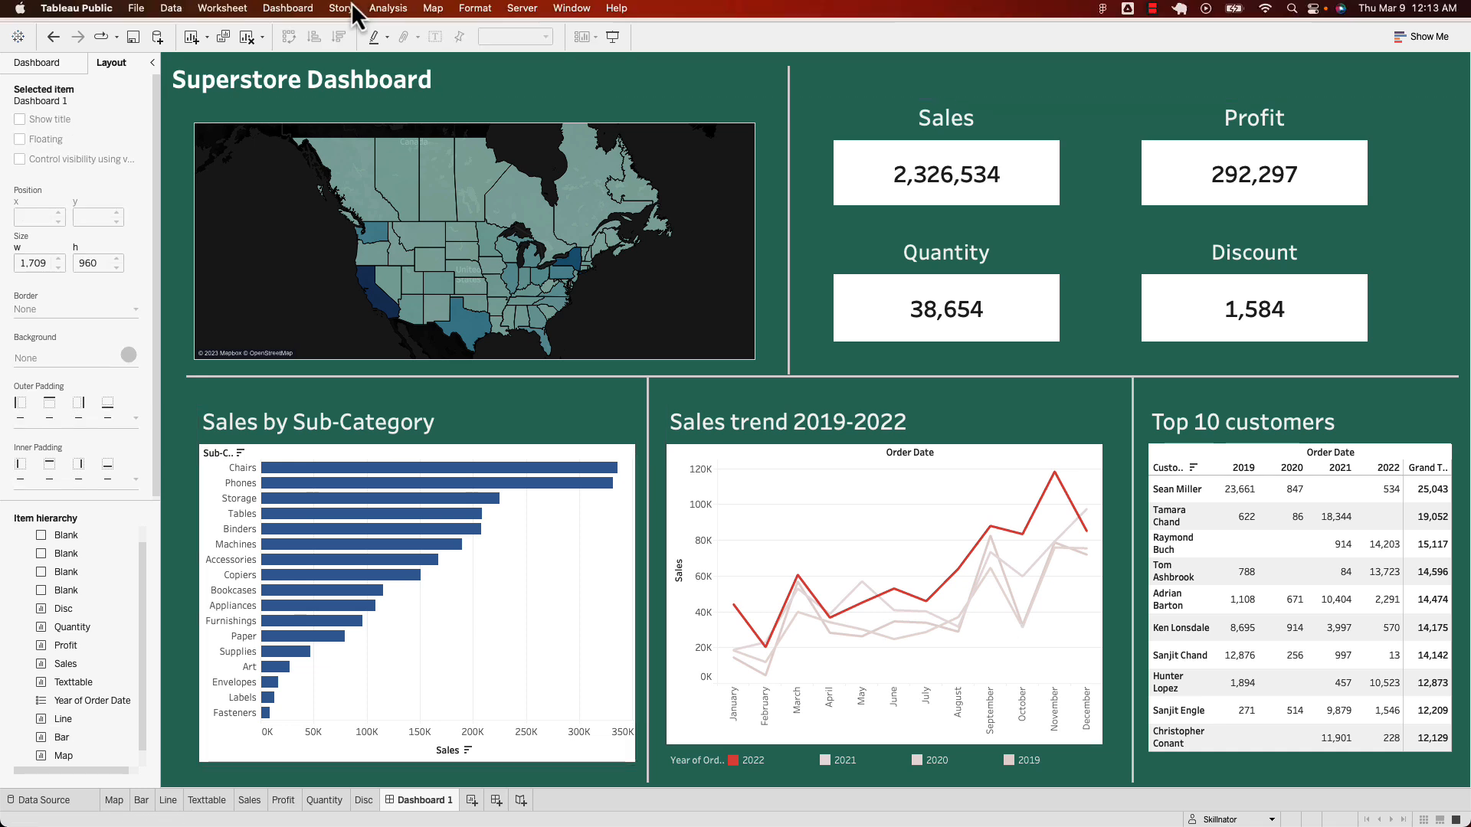
click(302, 9)
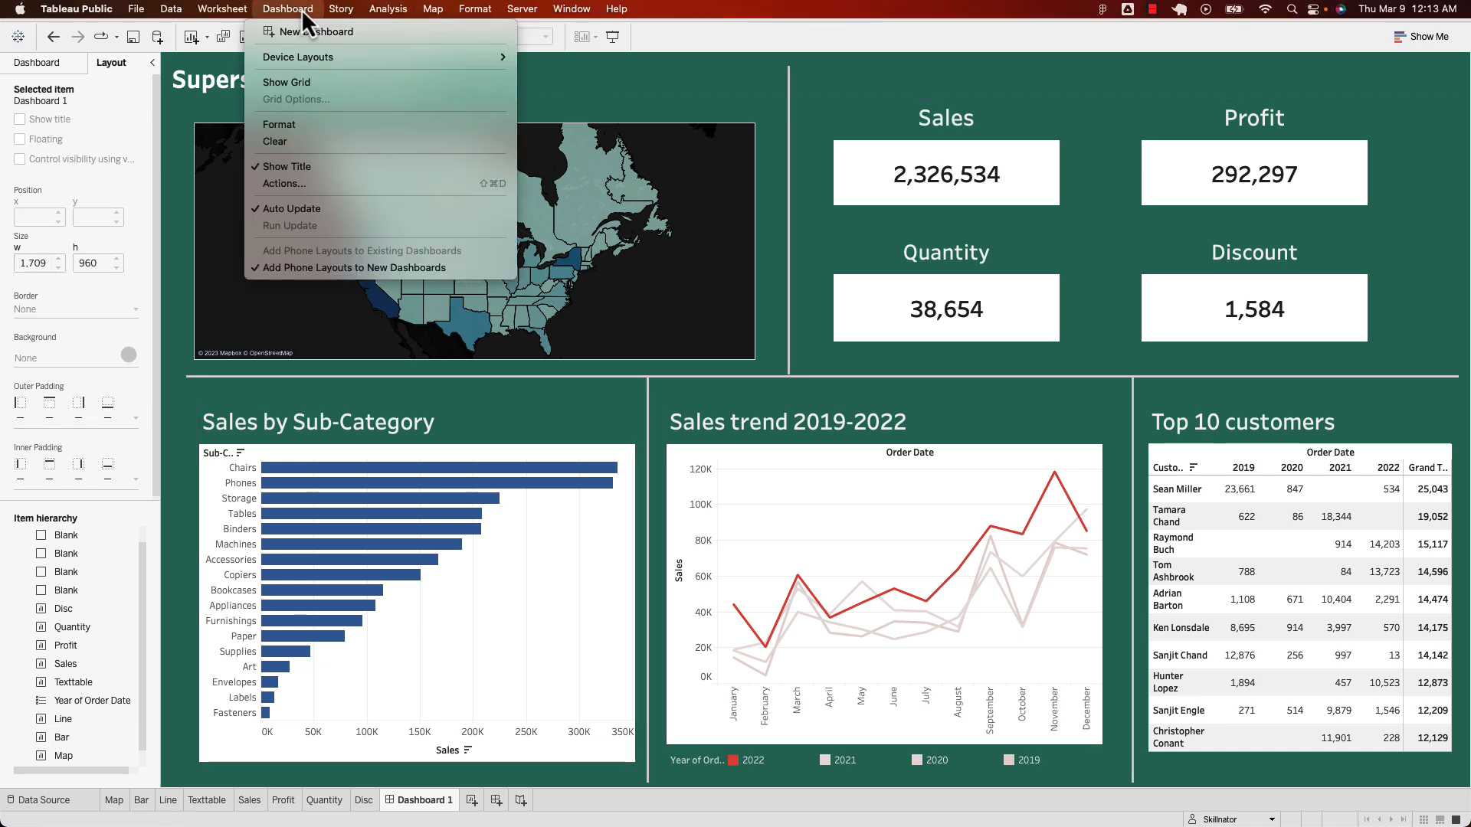
click(366, 184)
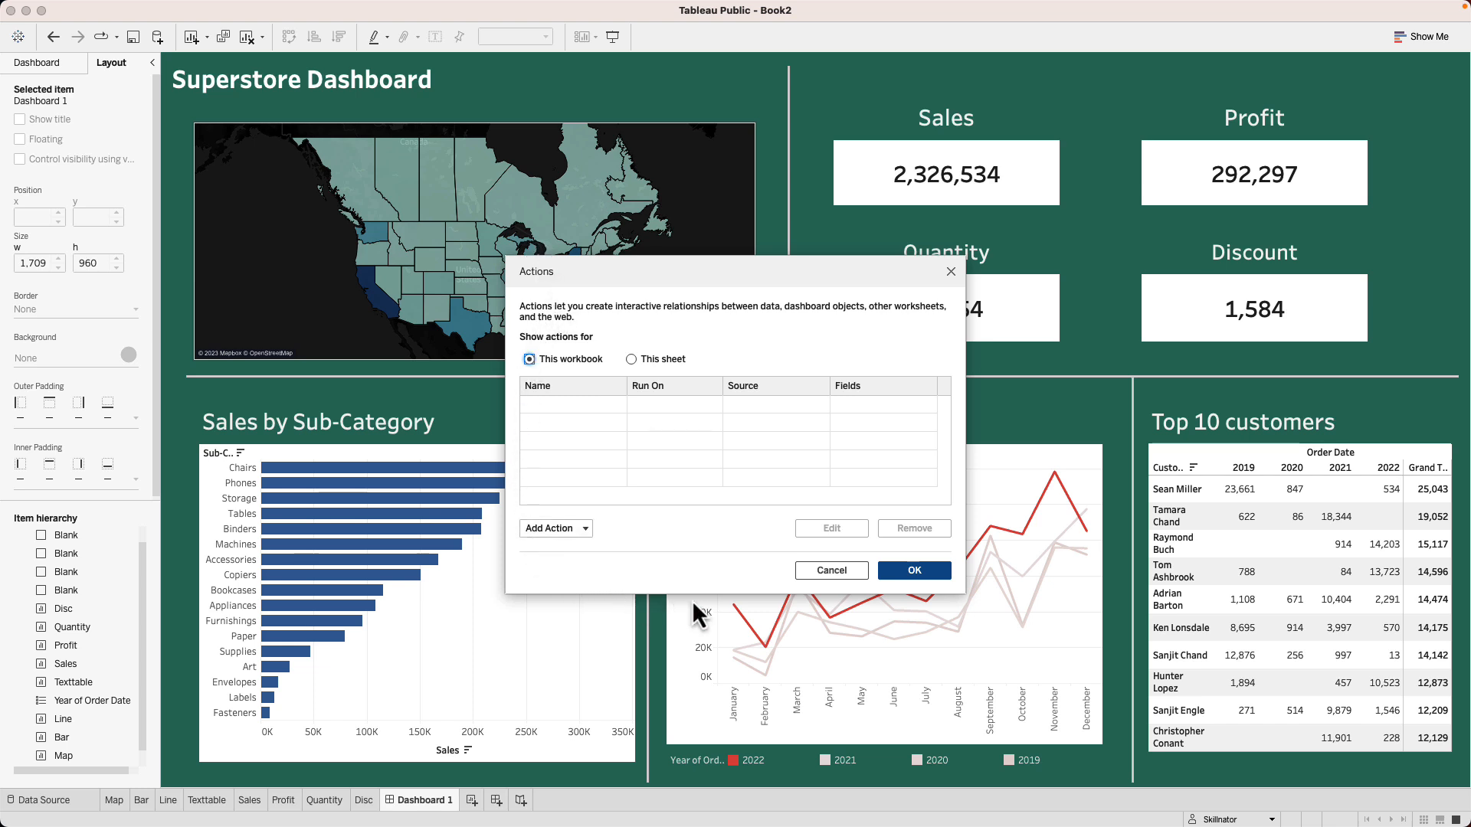
click(581, 530)
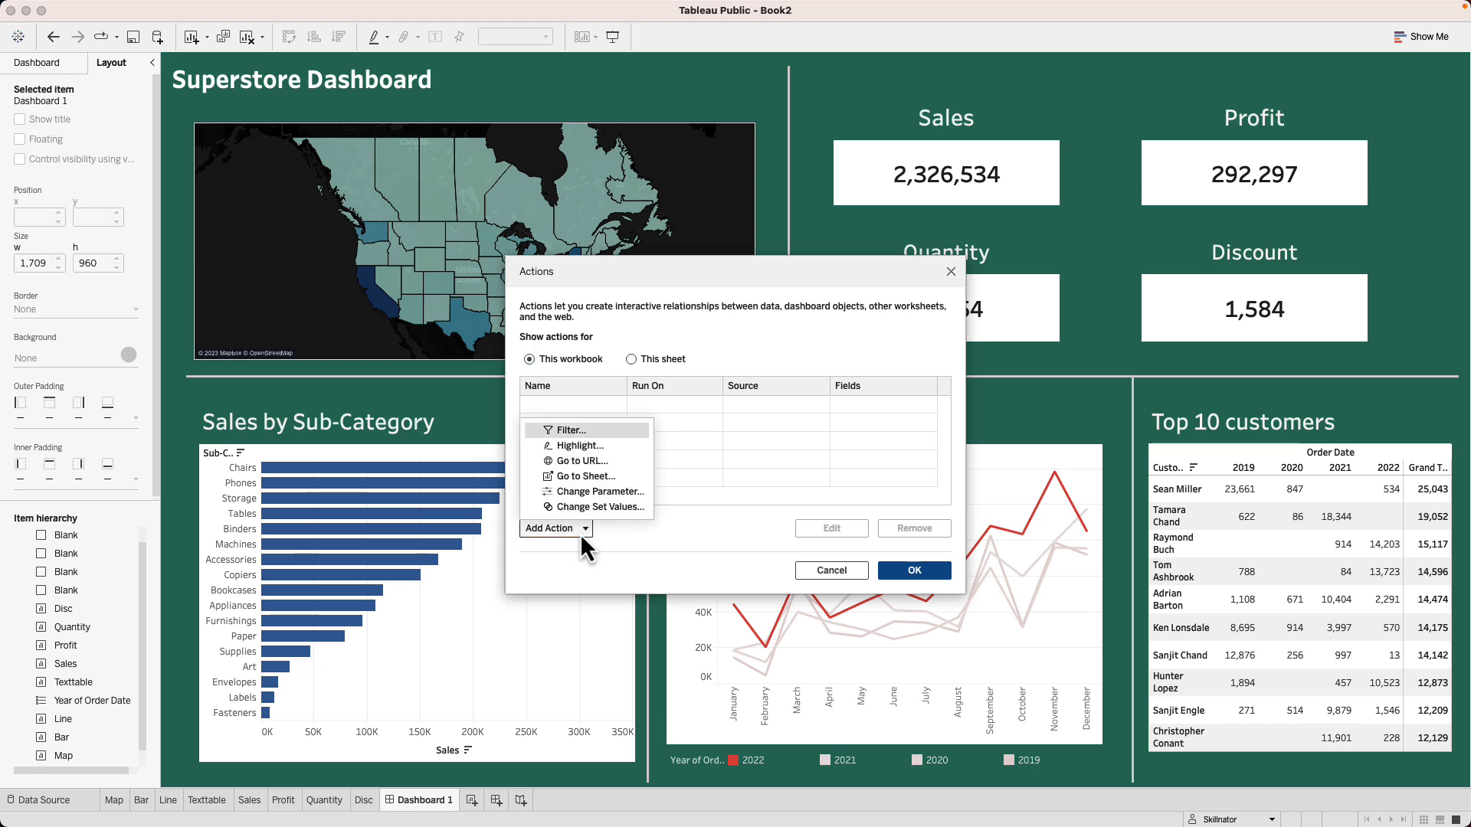
click(587, 432)
text(FilterBySta)
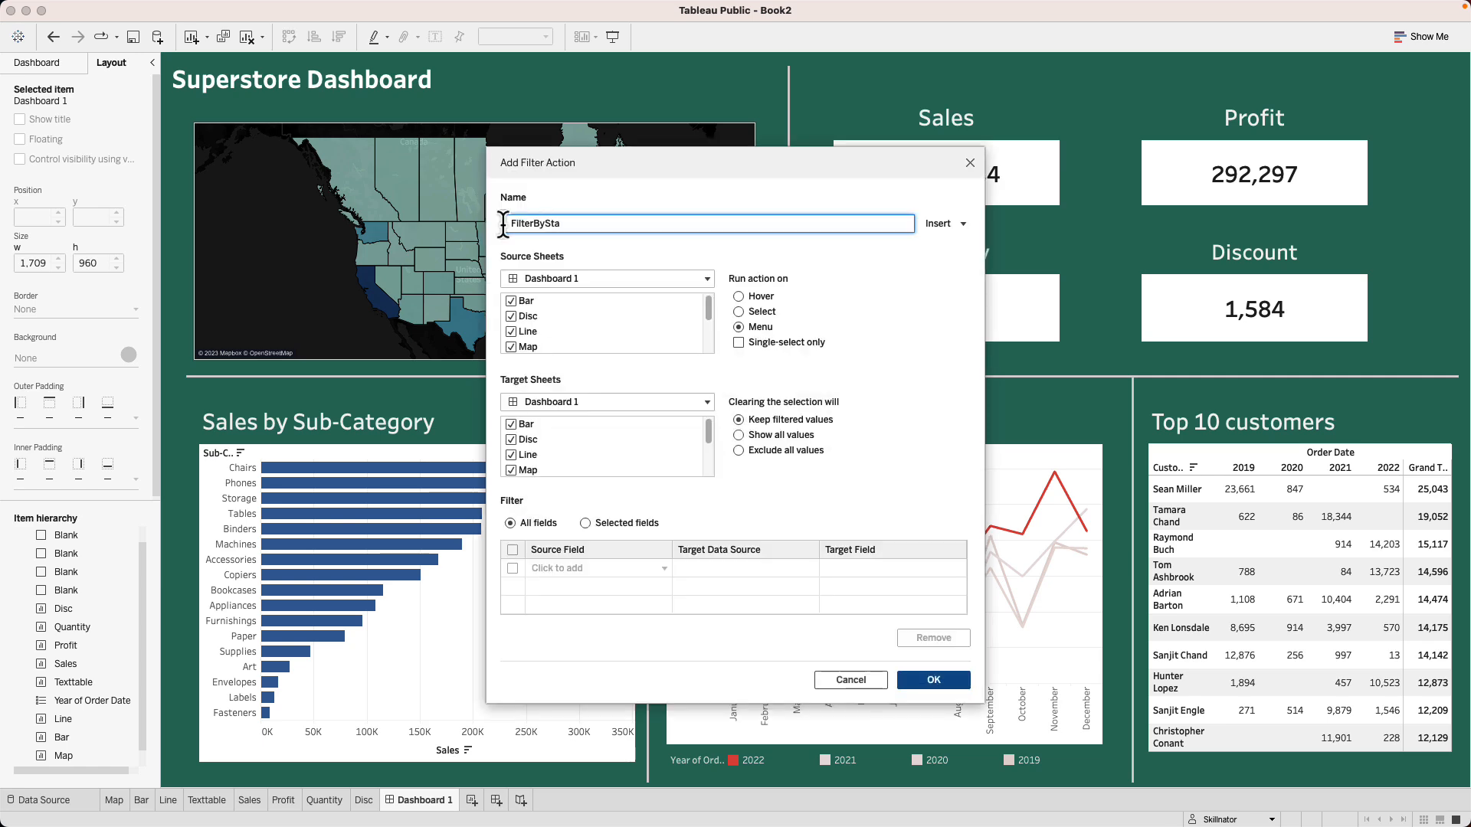
text(te)
click(558, 325)
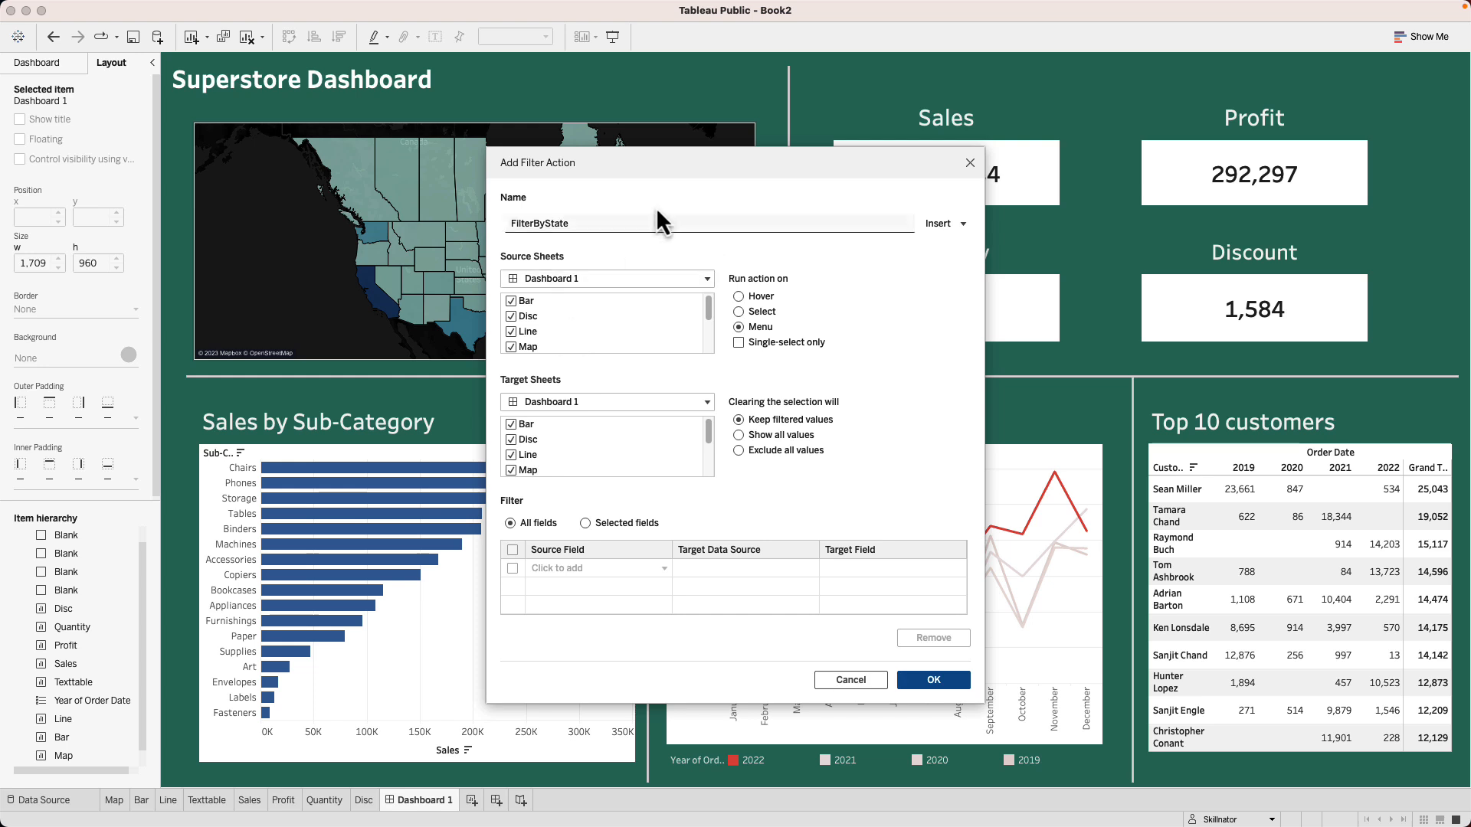
- Limit the FilterByState action's source sheets to Map and set it to run on Select
drag(676, 170, 663, 312)
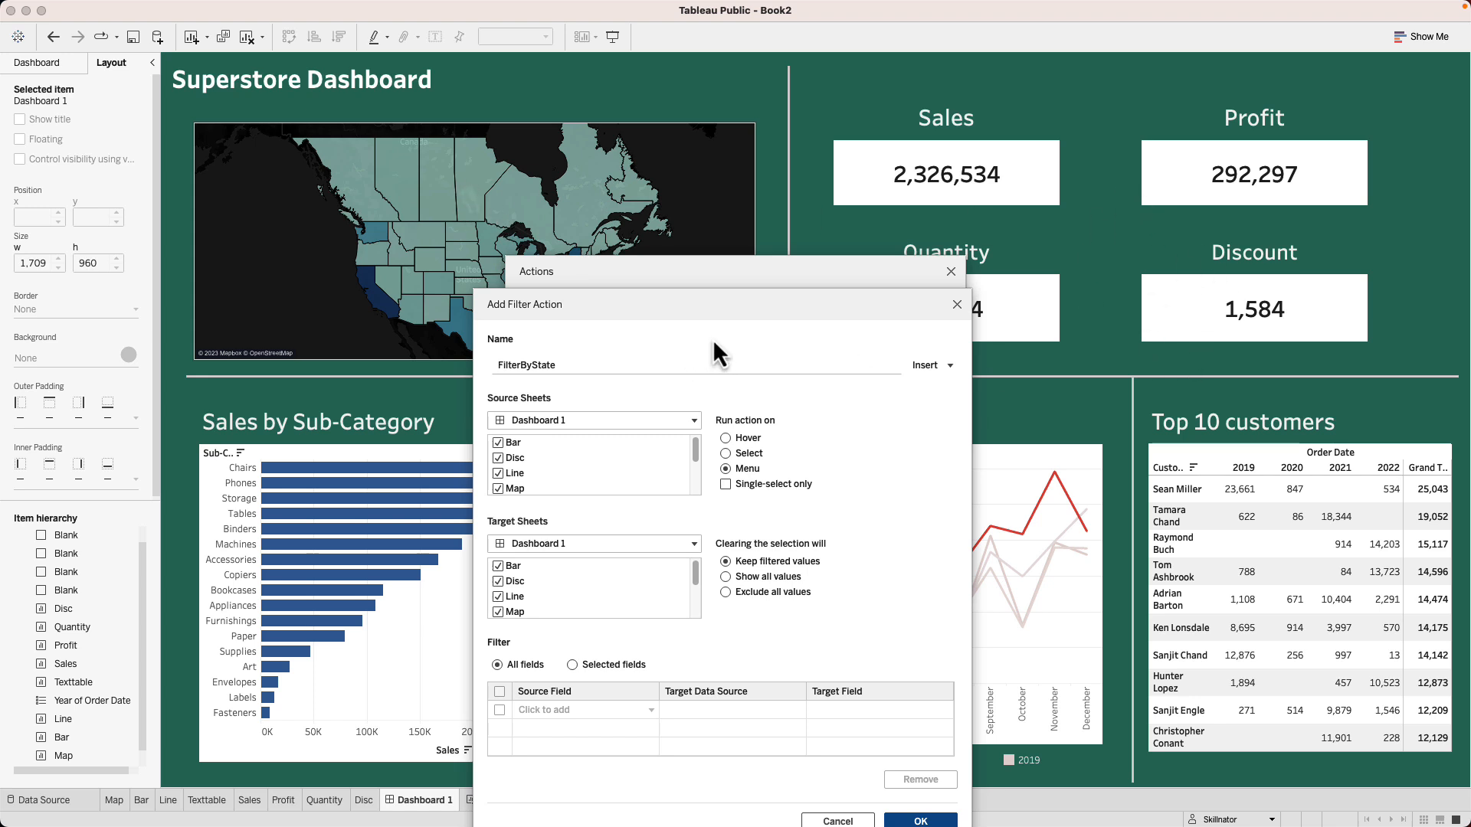
drag(669, 311, 617, 146)
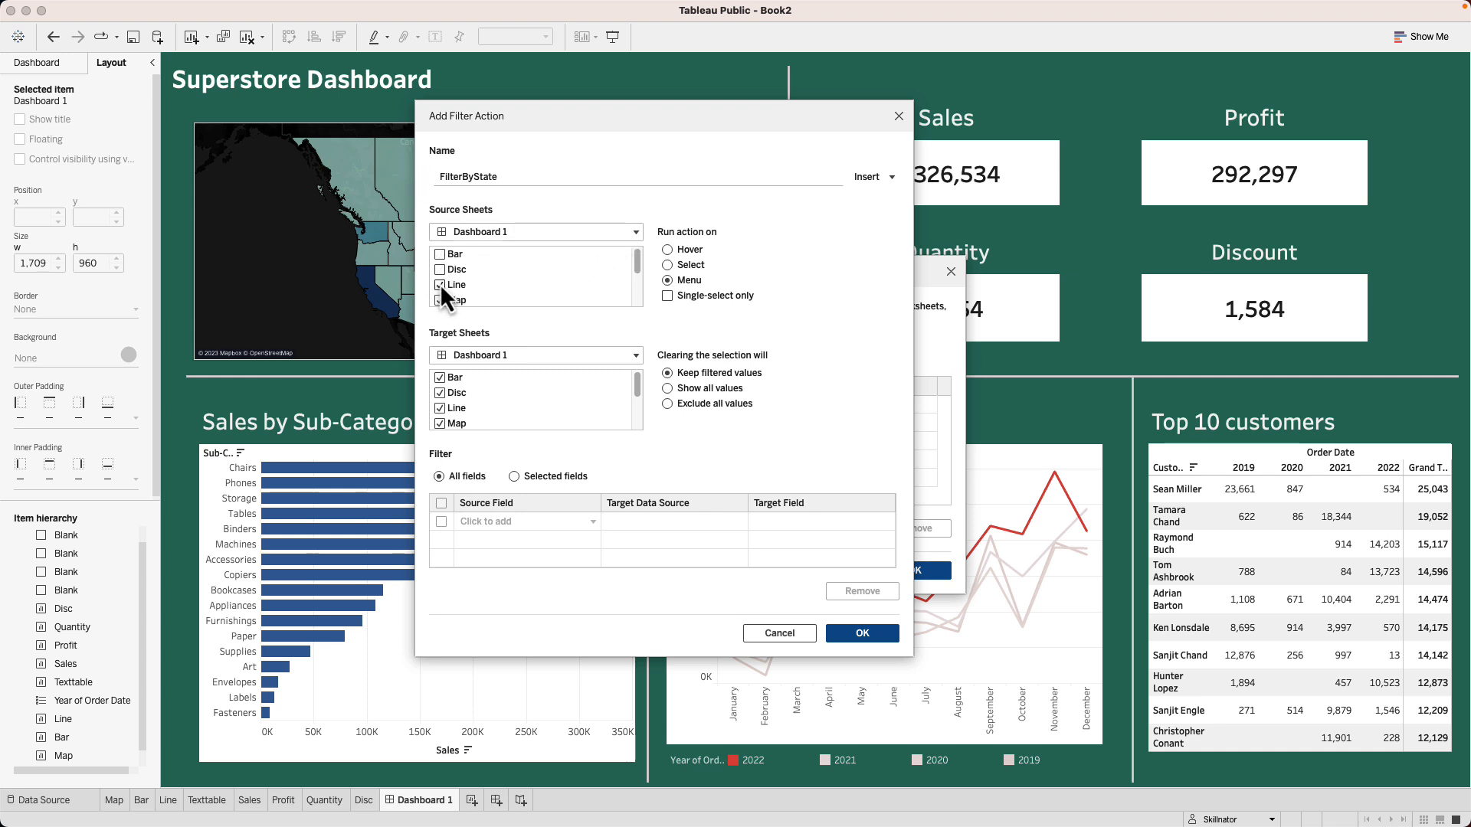
drag(636, 261, 641, 284)
click(440, 299)
scroll(454, 288, down, 1)
scroll(472, 392, down, 3)
scroll(472, 393, up, 3)
scroll(472, 392, down, 3)
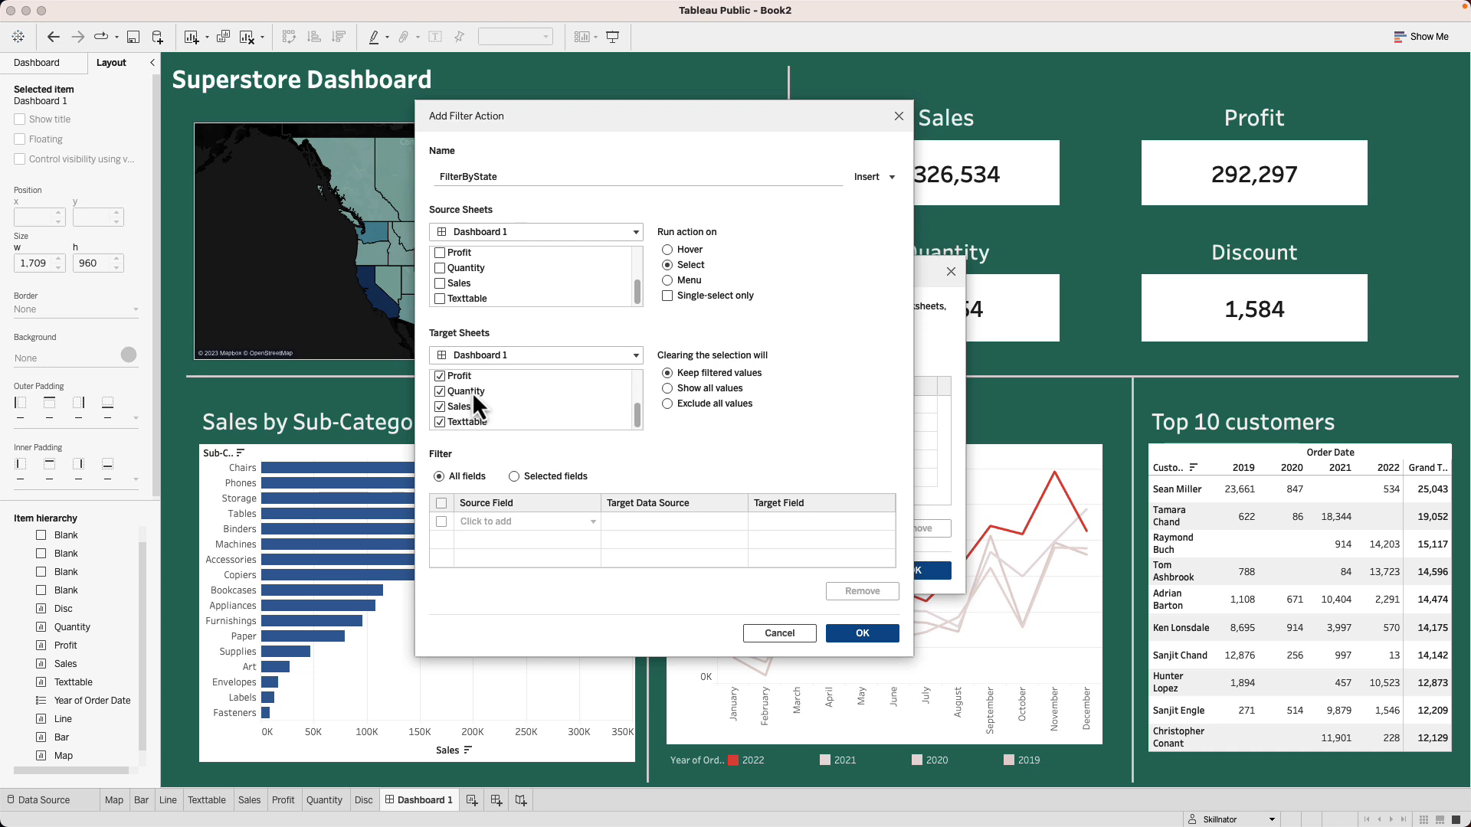
scroll(460, 394, up, 3)
scroll(508, 418, up, 1)
scroll(493, 406, down, 4)
- Restrict the FilterByState action to the State/Province field and save the action
click(547, 533)
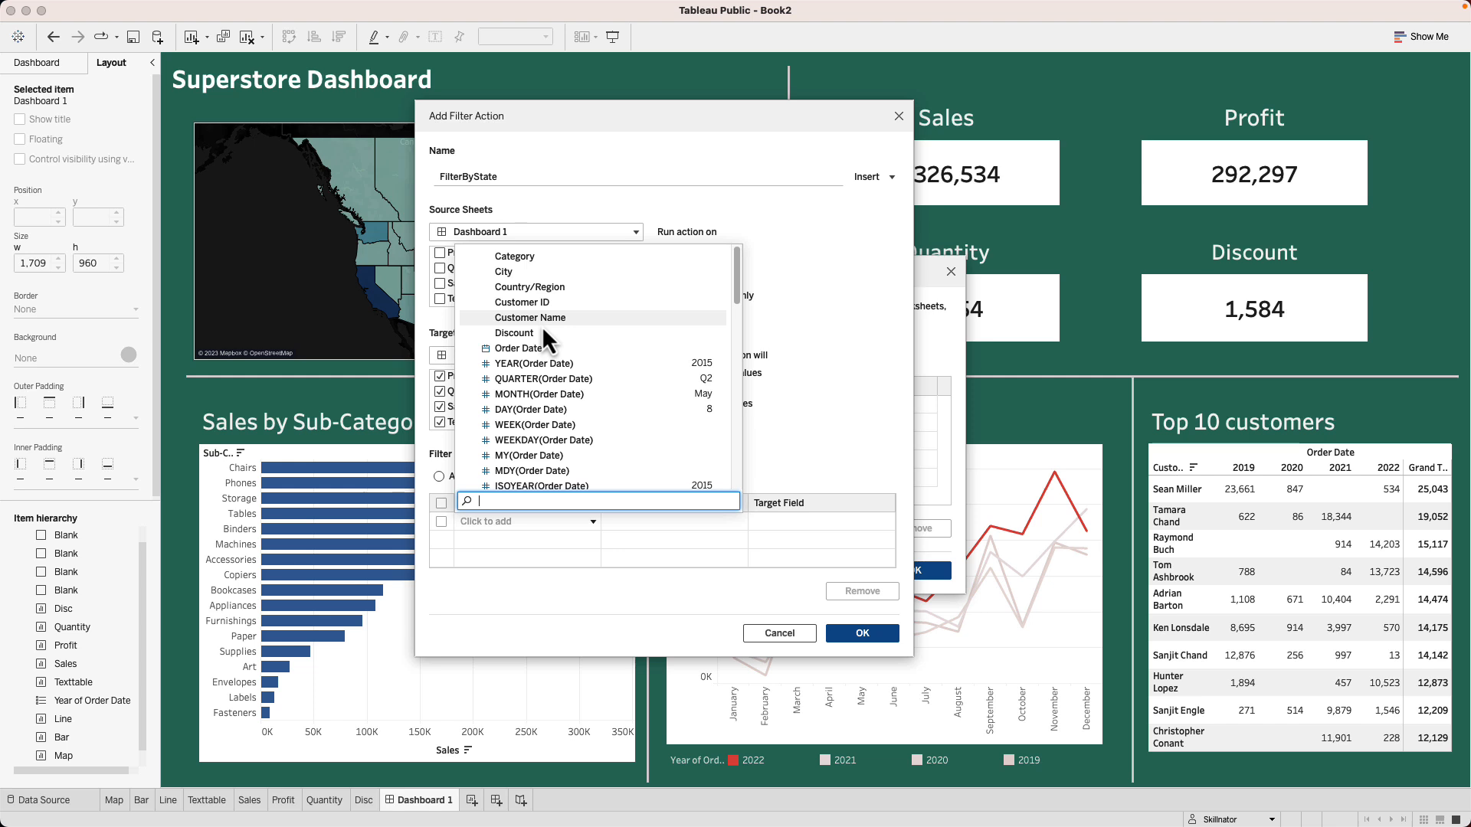
scroll(540, 325, down, 1)
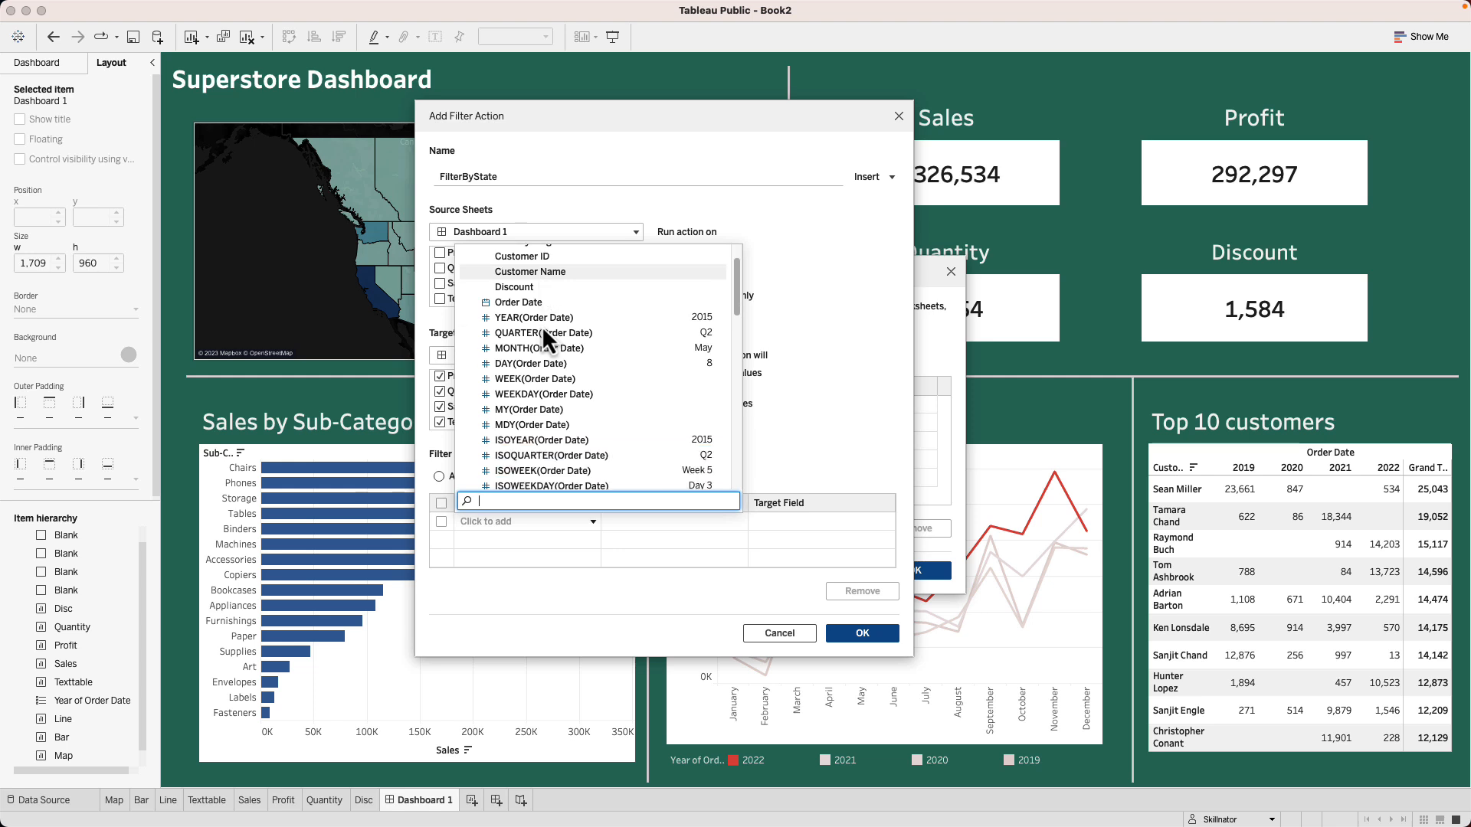
scroll(541, 325, up, 1)
scroll(541, 325, down, 10)
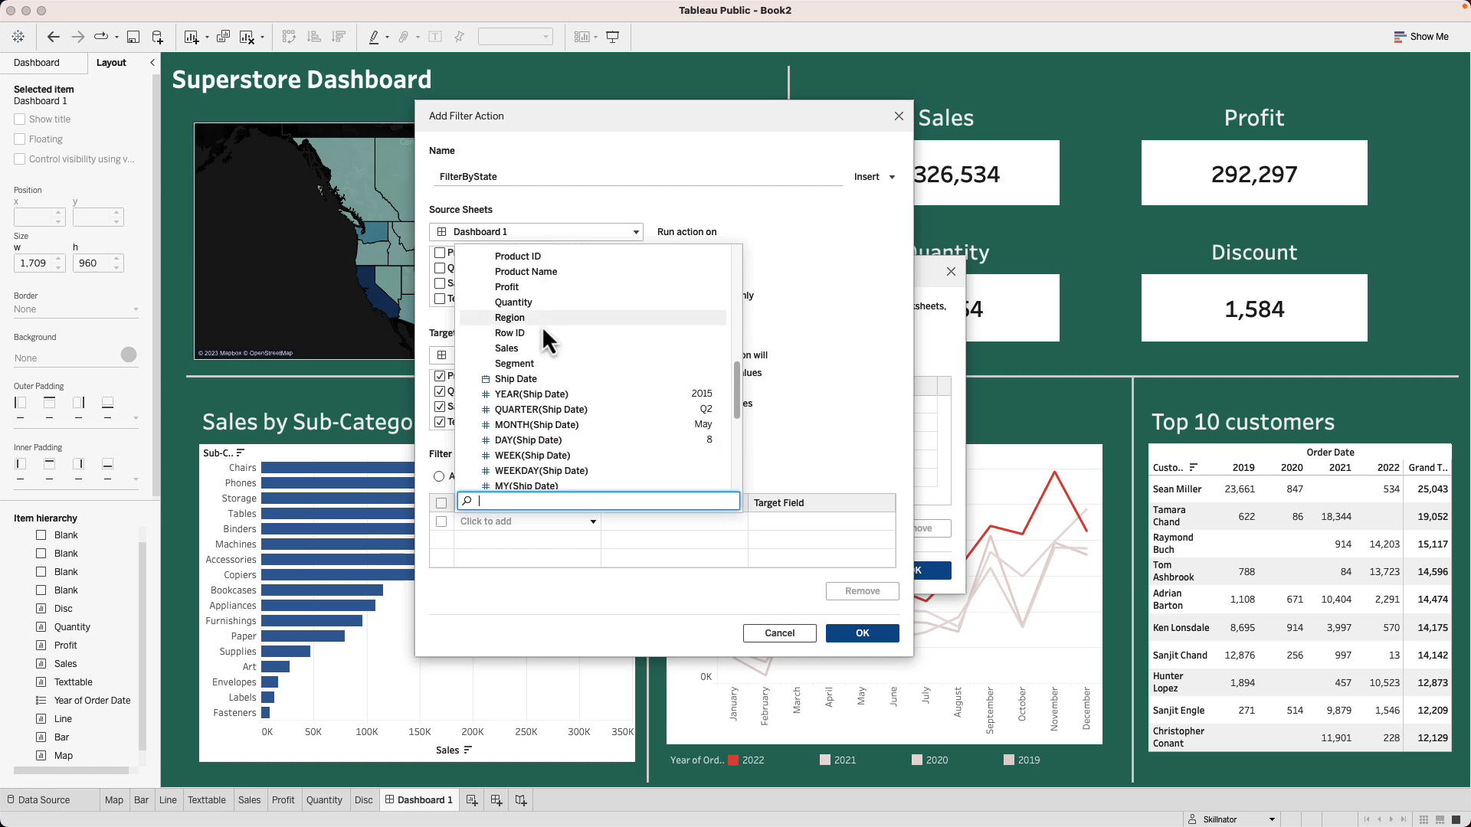
scroll(543, 330, down, 10)
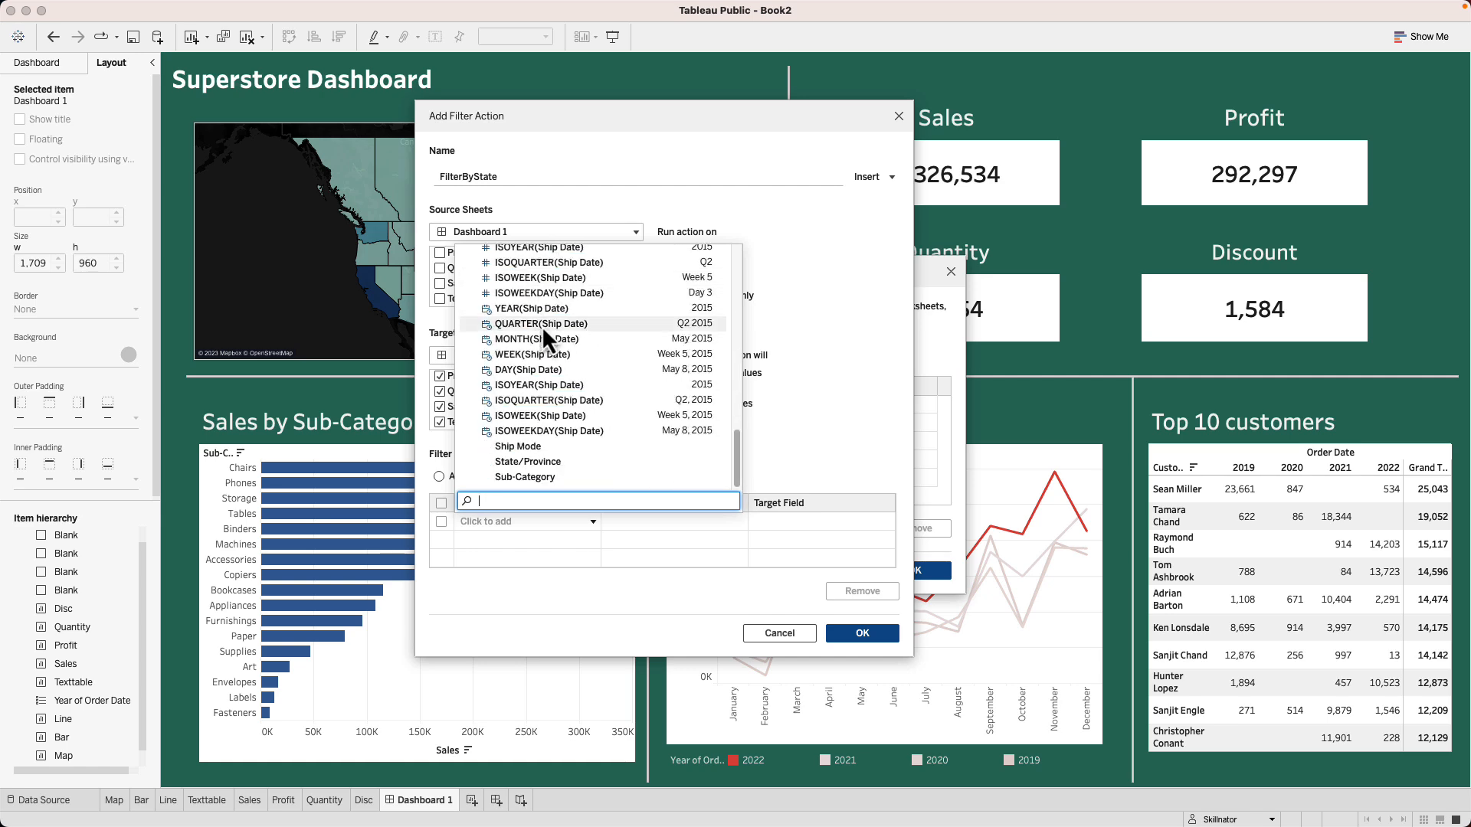
click(559, 461)
click(859, 636)
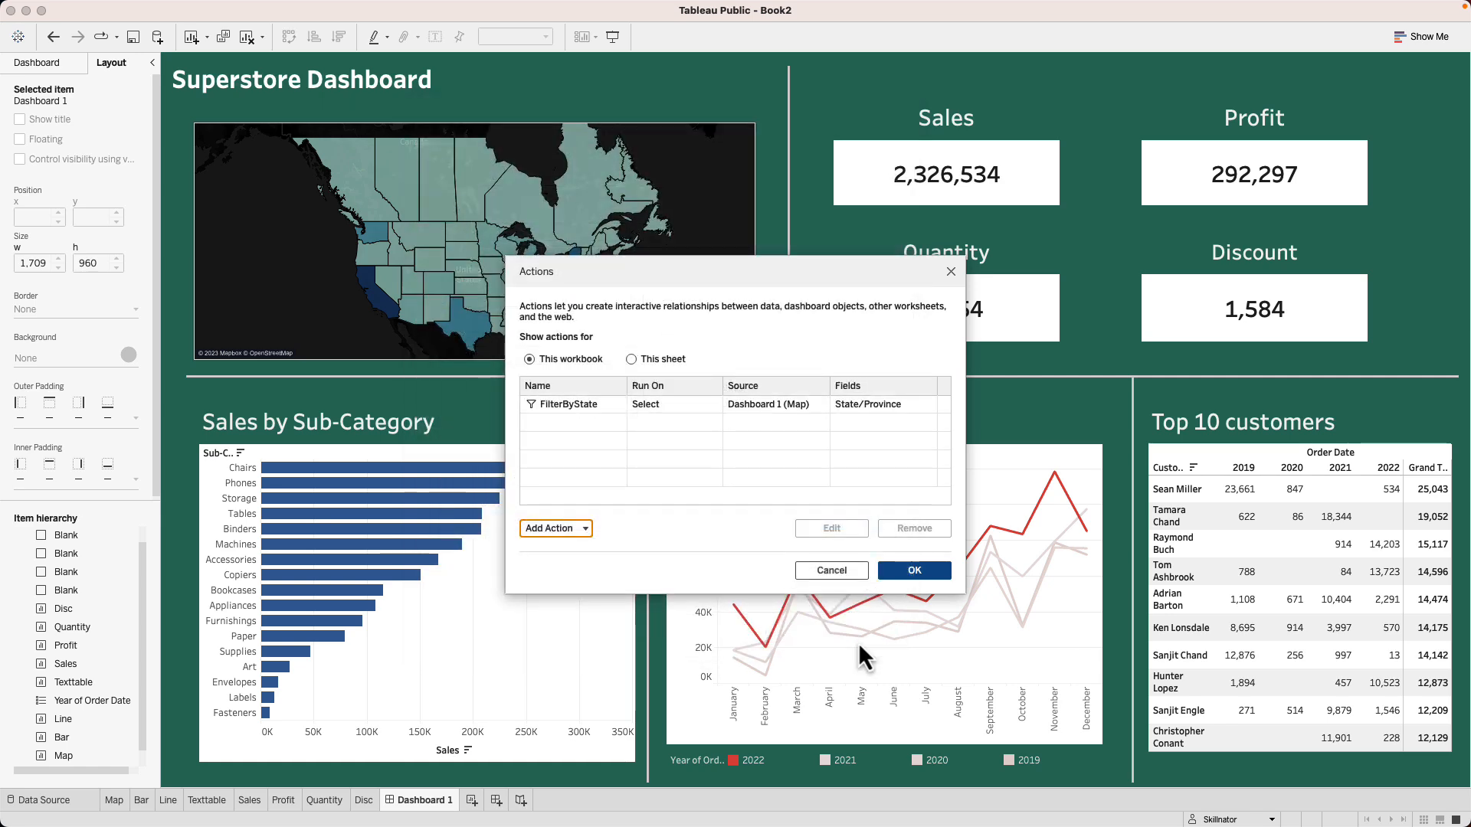
click(895, 571)
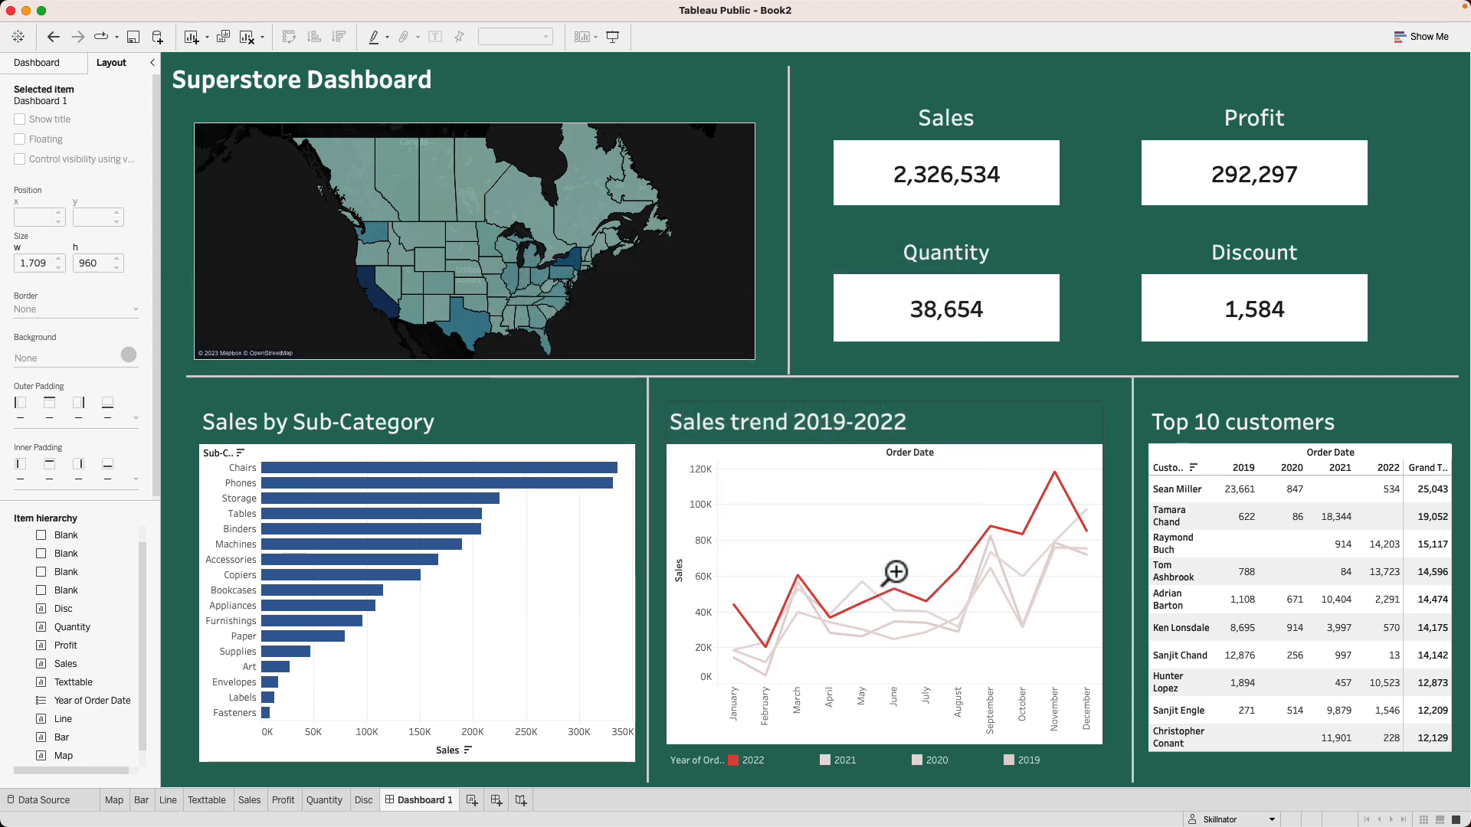
- Test the state filter on the map with California, Ontario and New York, clear the selection, and select California, Nevada and Utah together
mouse_move(381, 307)
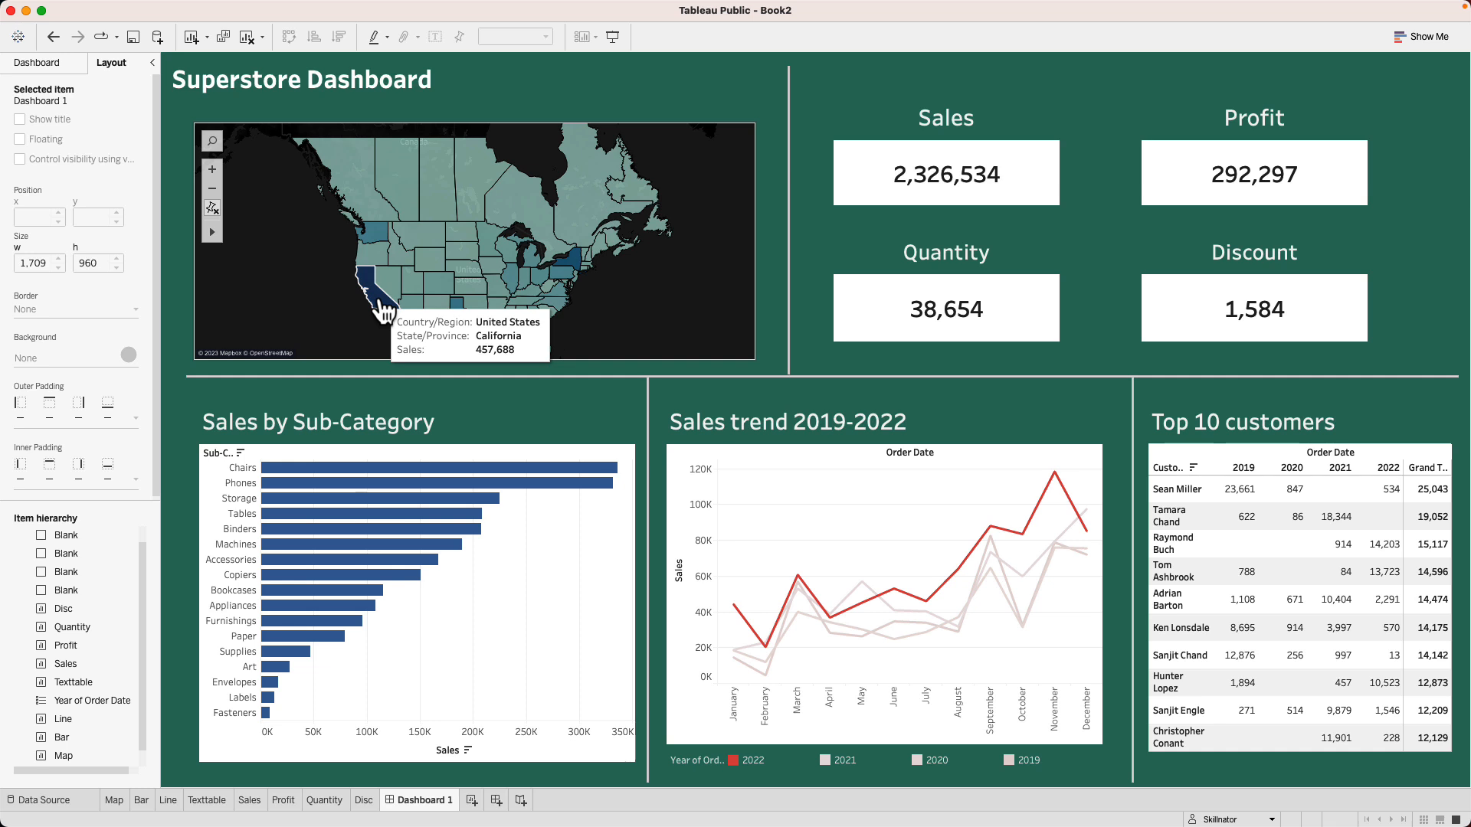
click(381, 308)
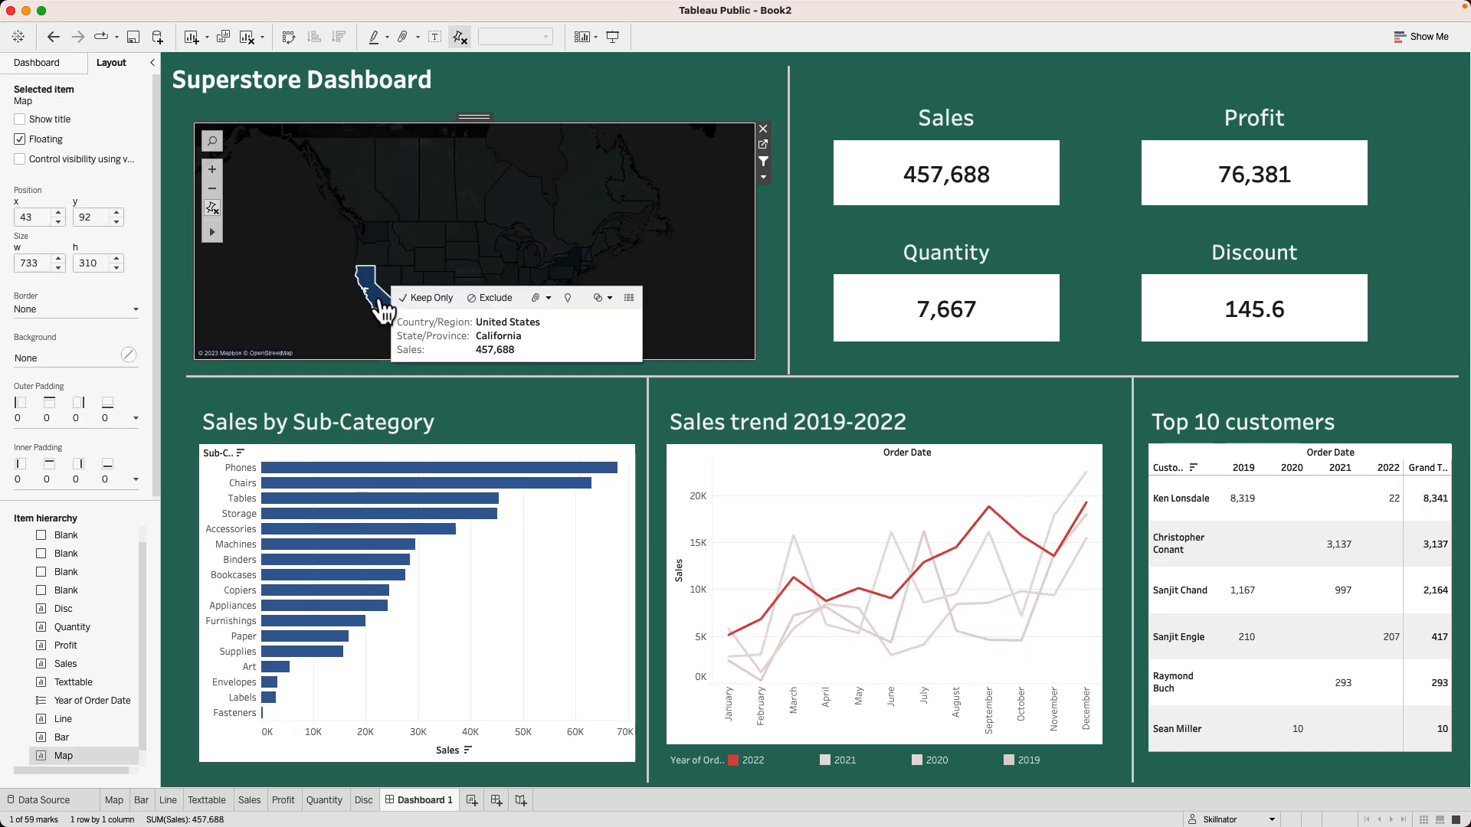
mouse_move(525, 221)
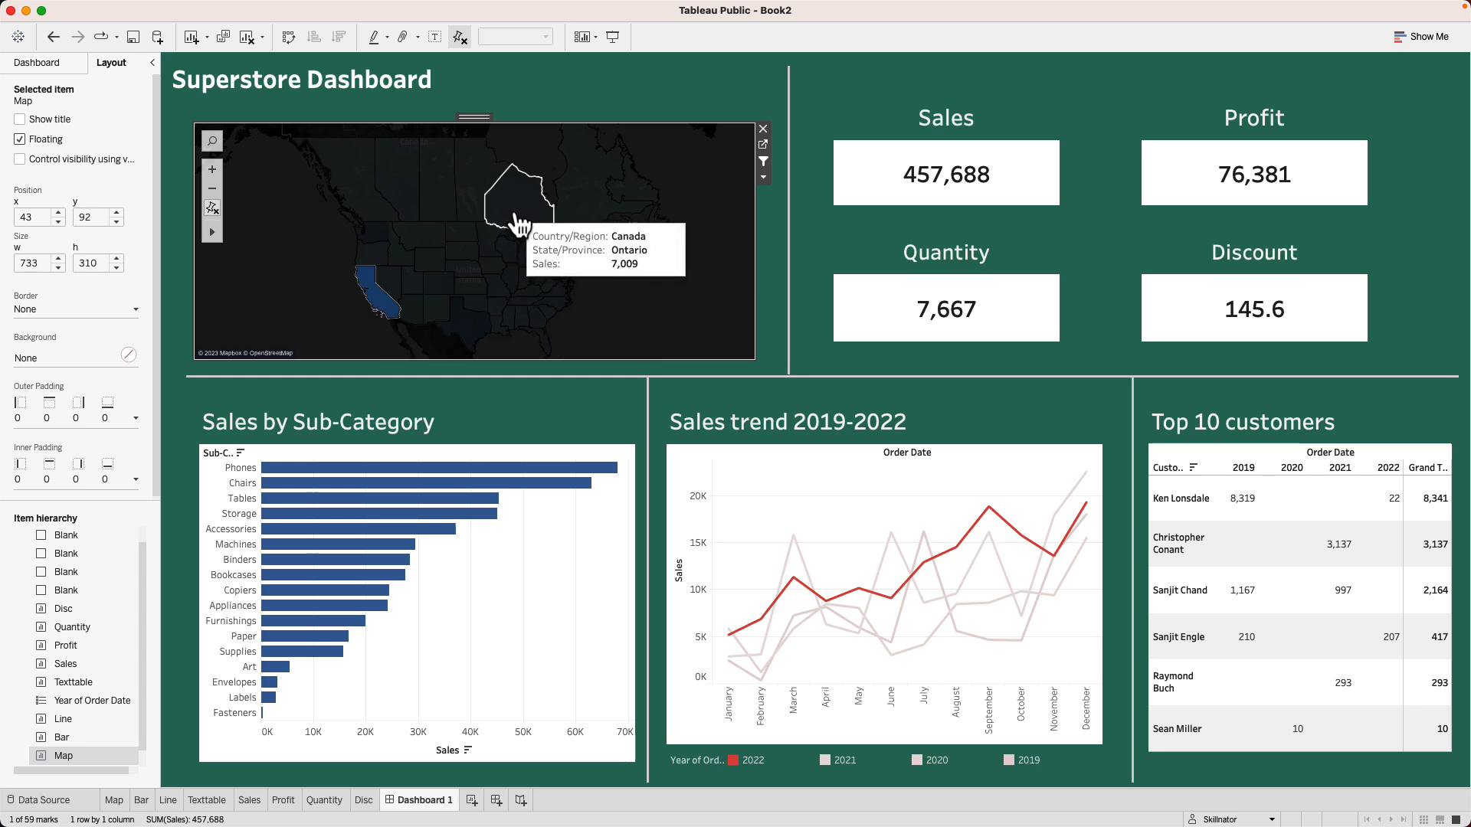
click(519, 224)
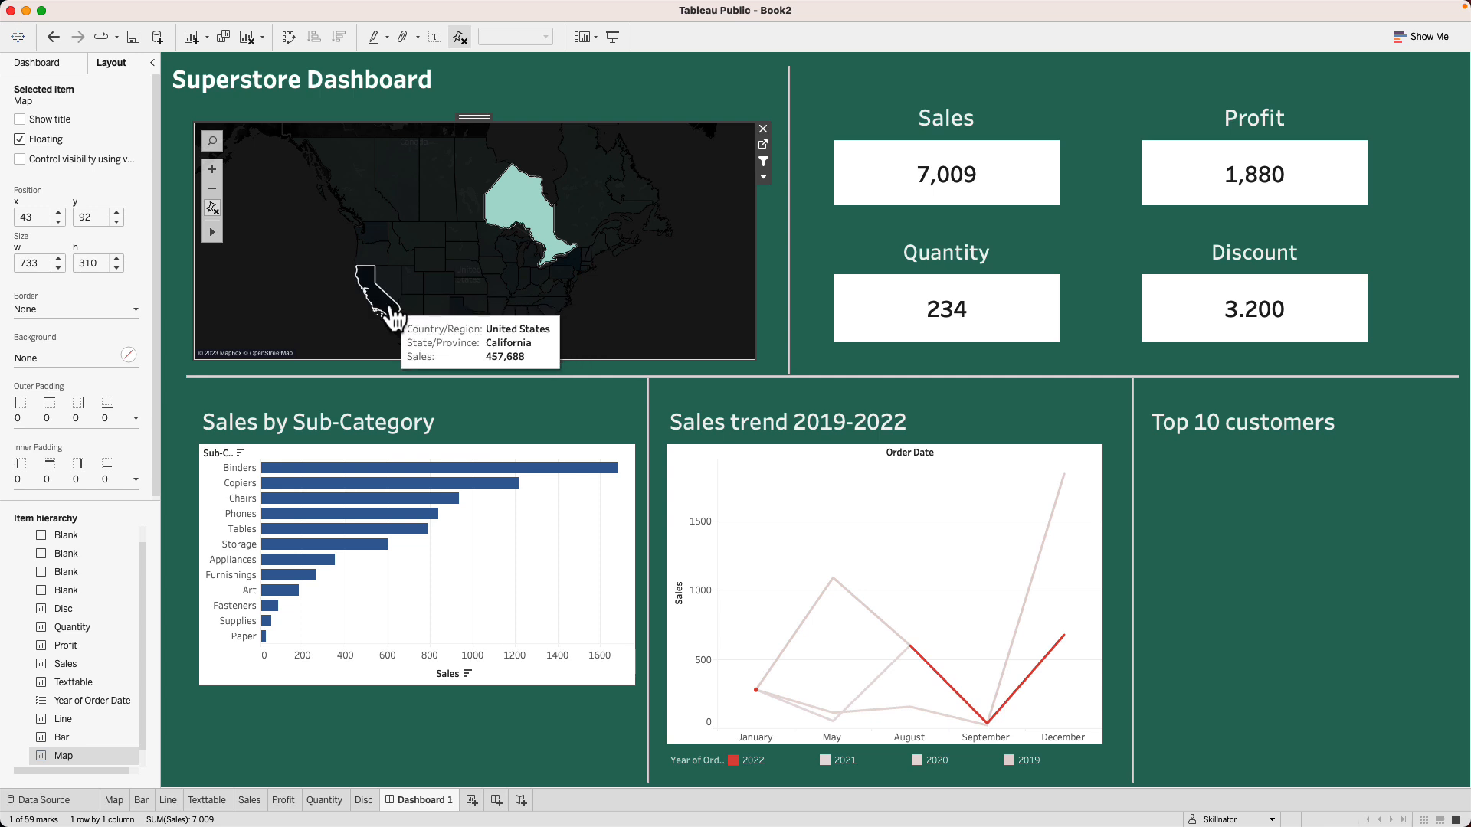
click(358, 310)
click(581, 269)
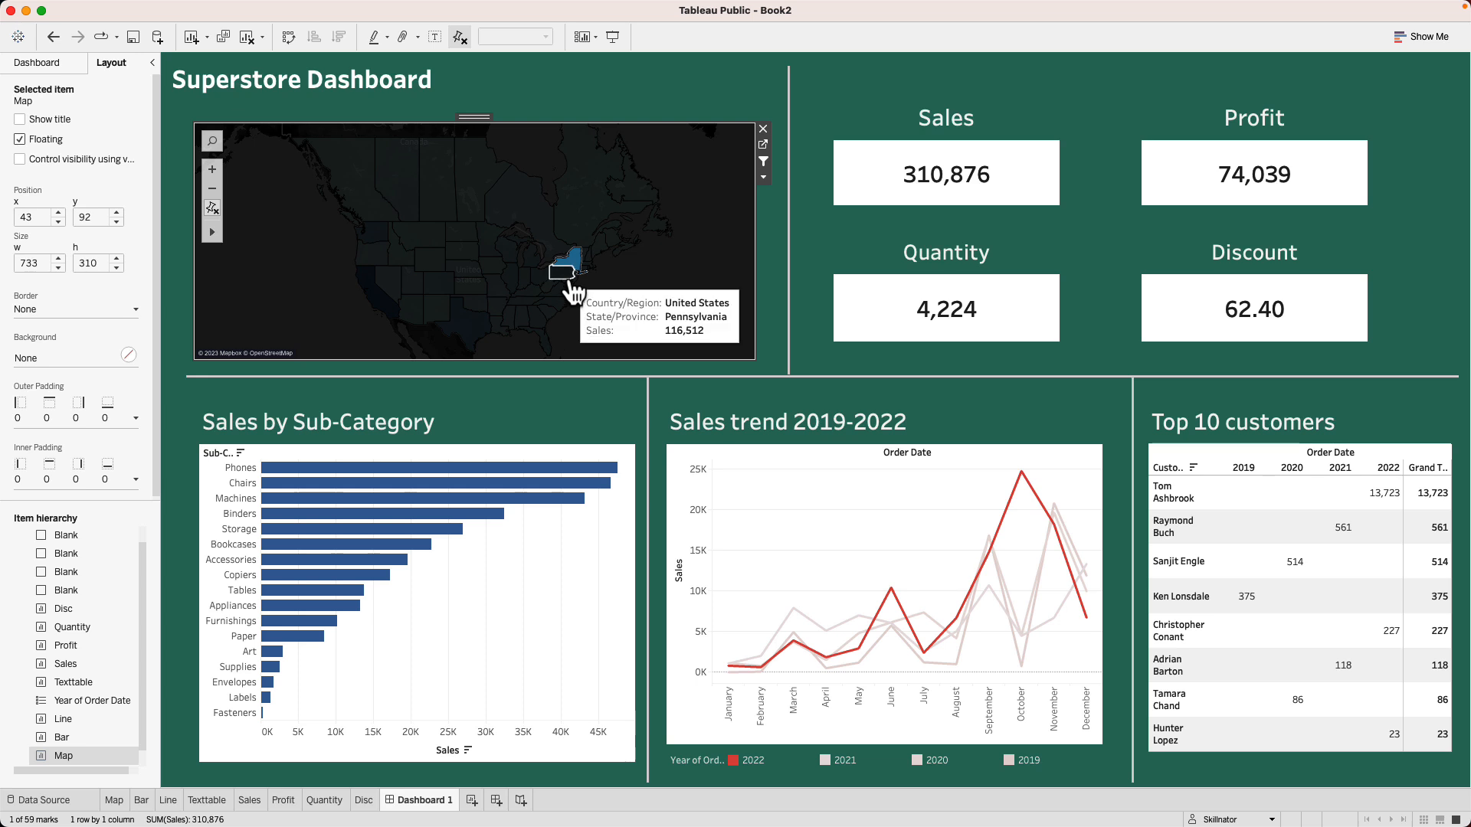
click(337, 276)
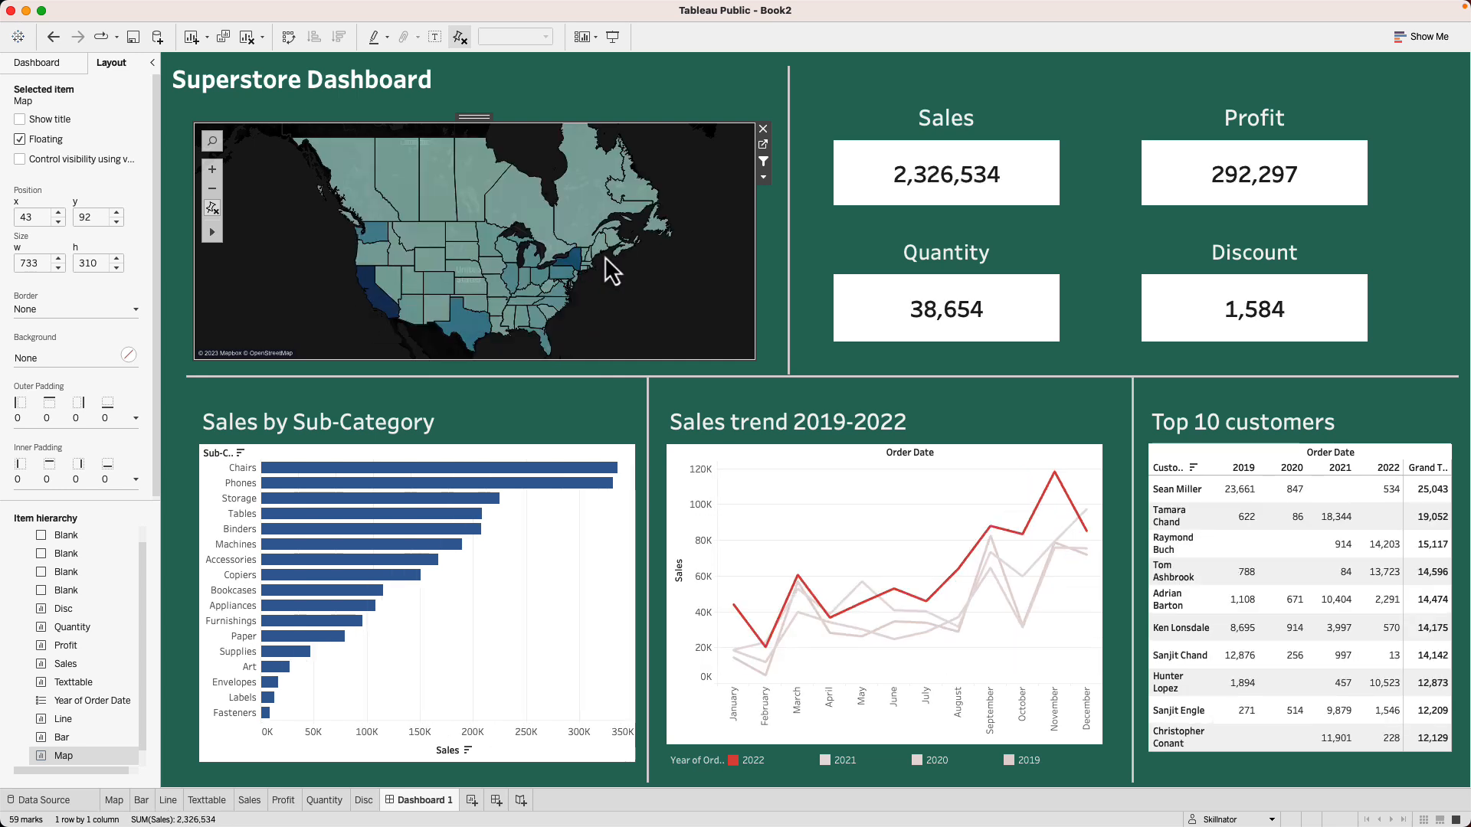
drag(337, 288, 456, 331)
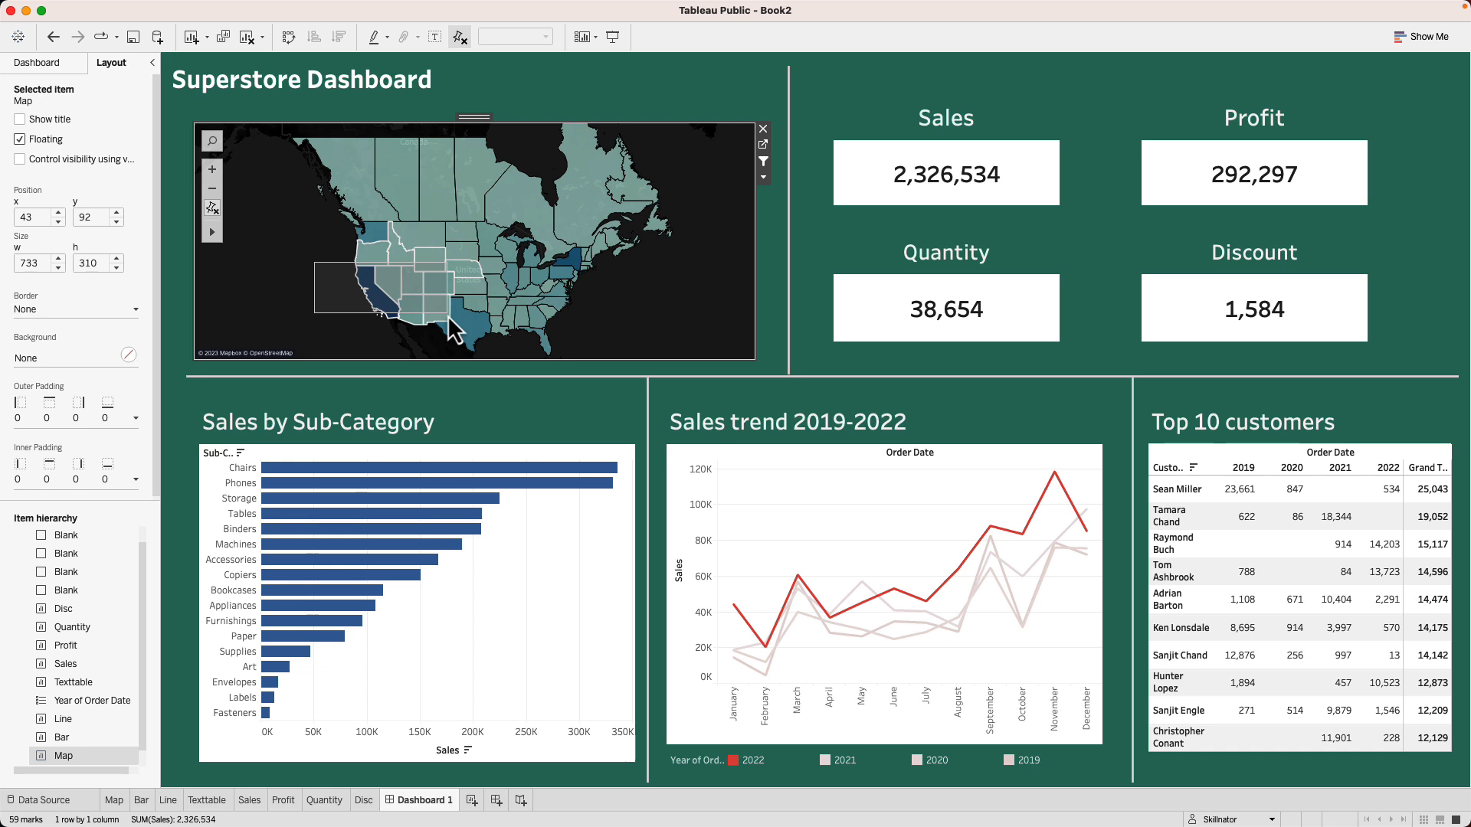
drag(449, 317, 451, 319)
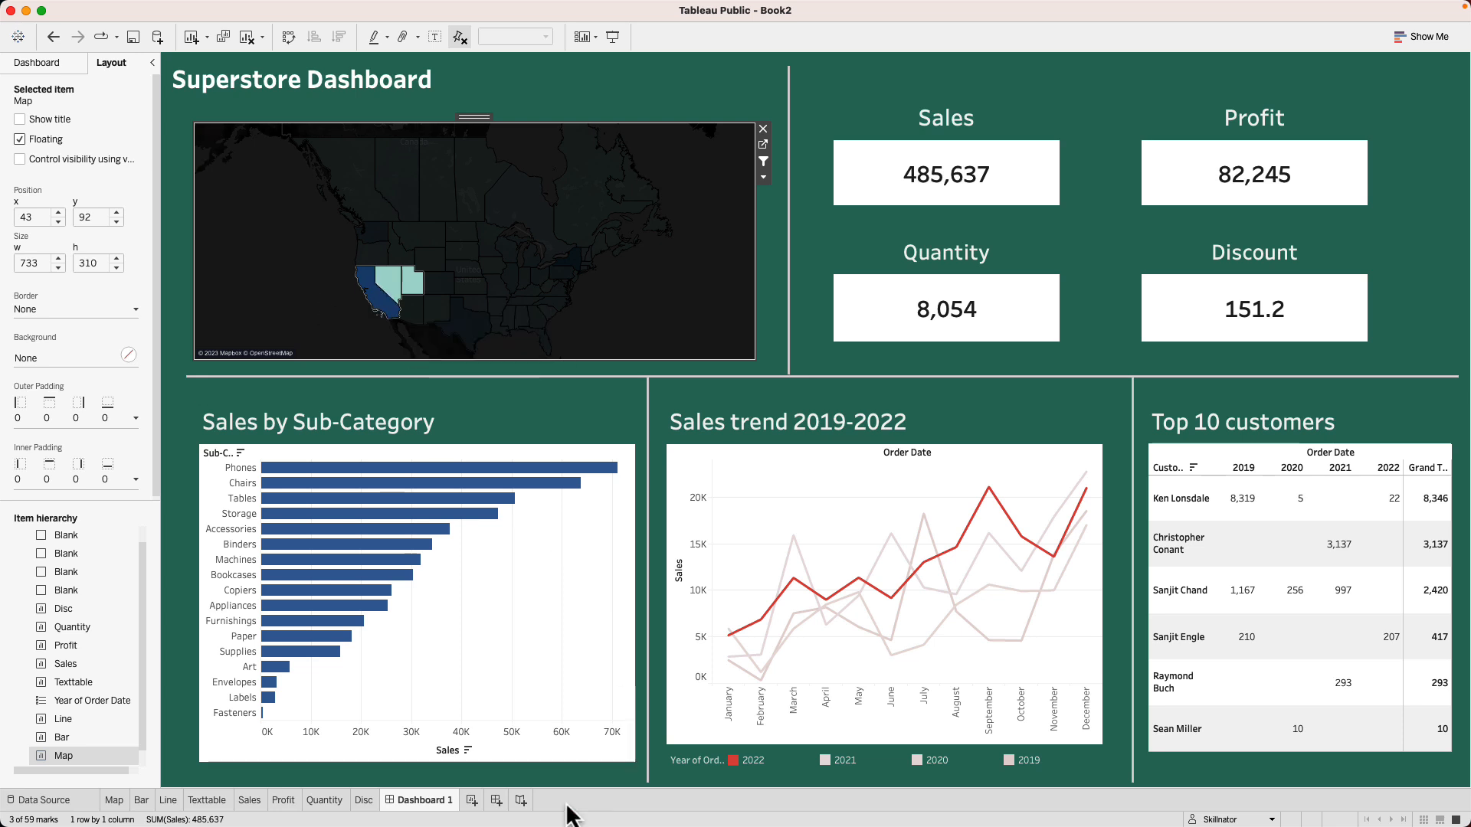
- Create a second dashboard and set its size to Automatic
click(472, 800)
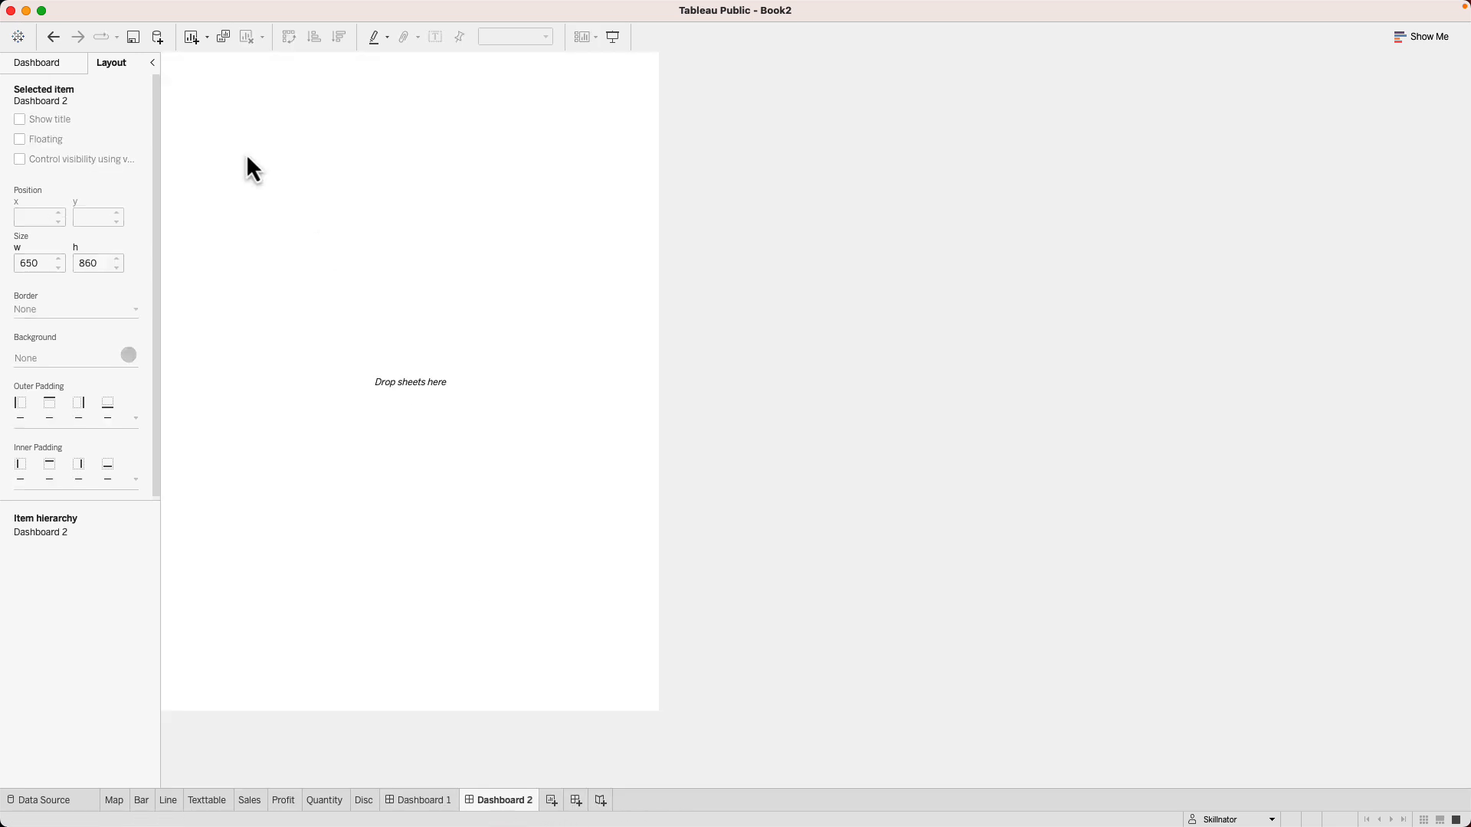
click(37, 62)
click(85, 180)
click(89, 206)
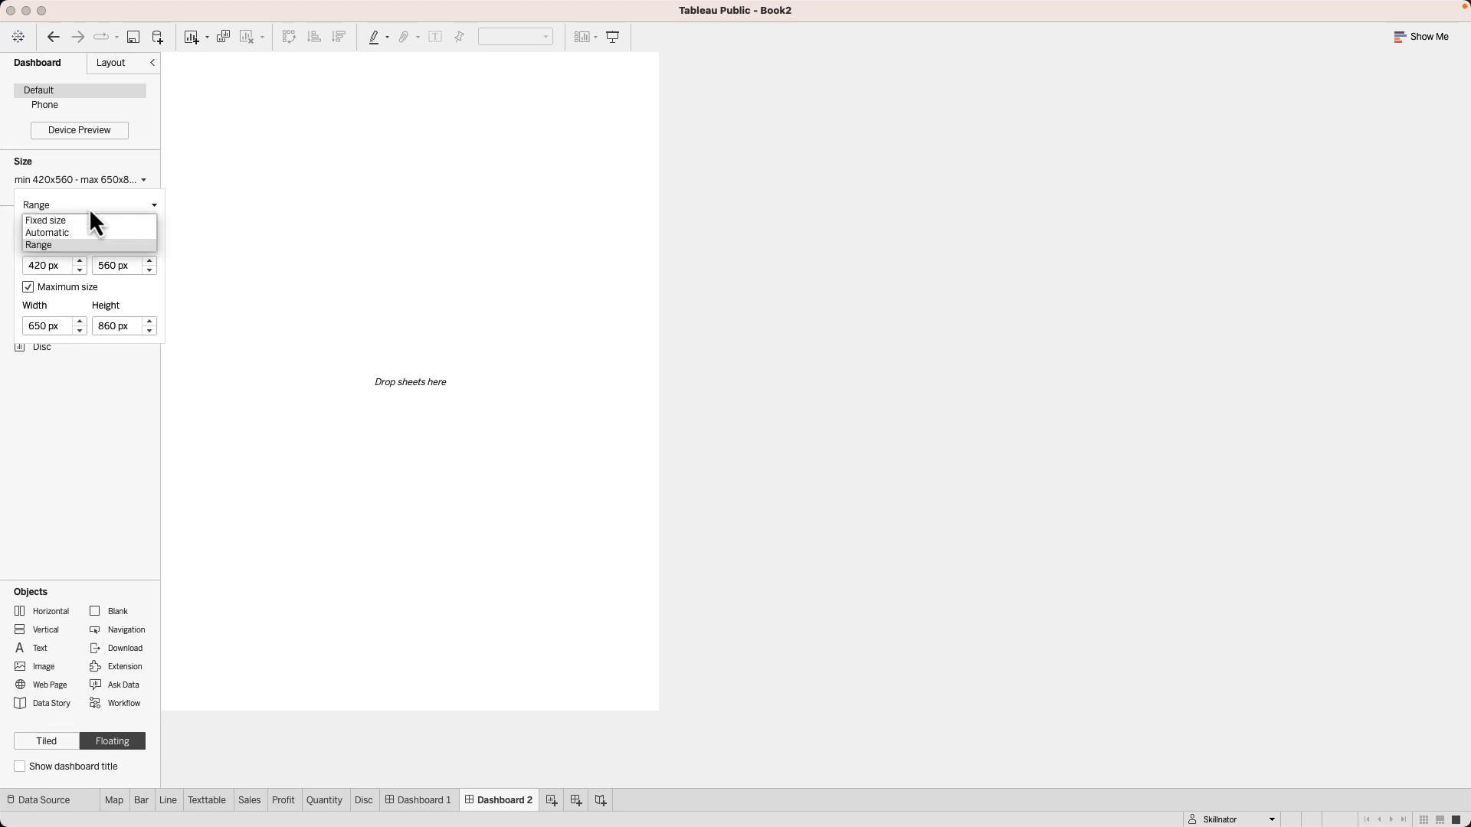
click(90, 230)
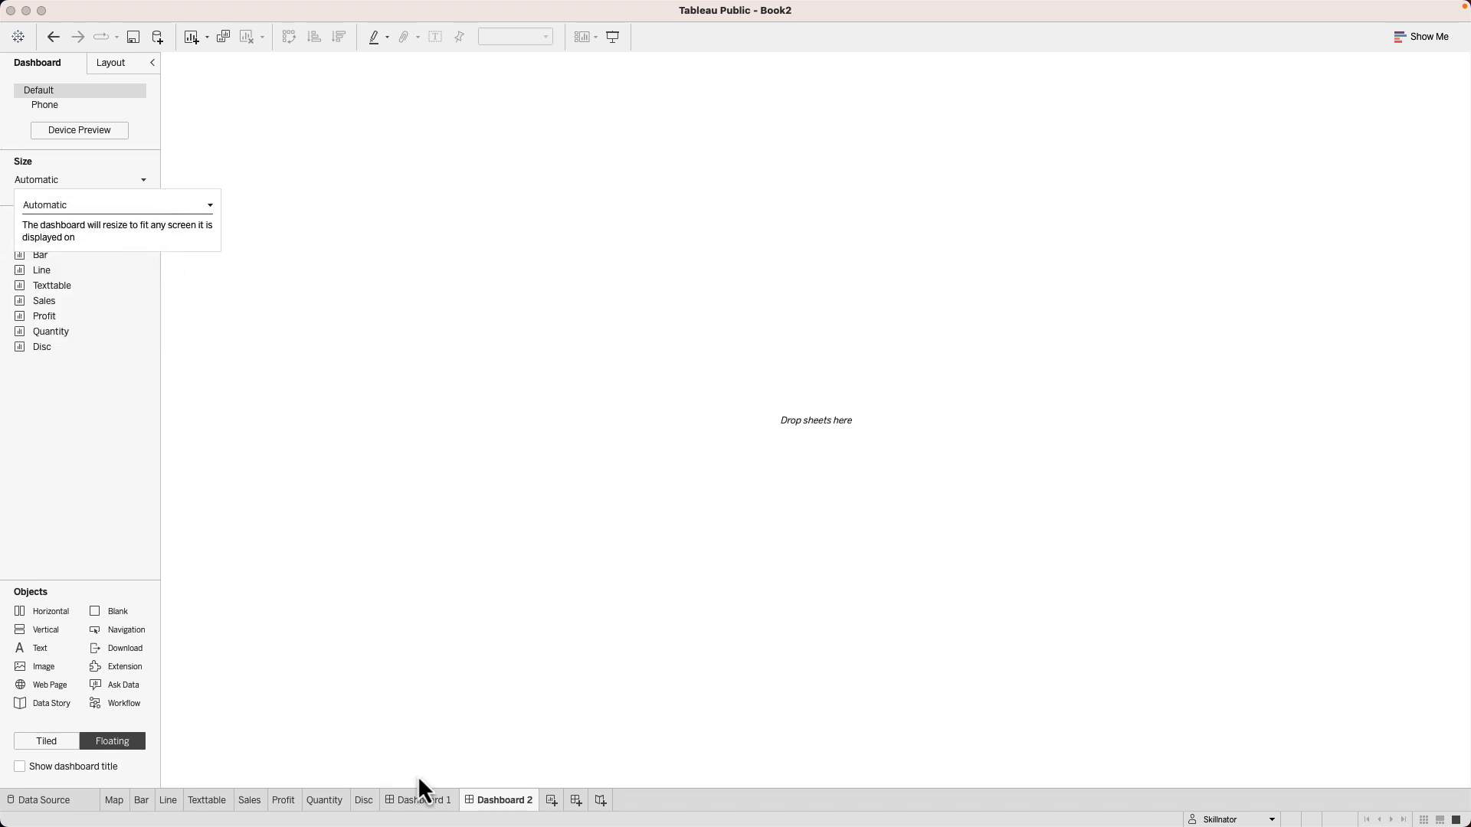
- Set Dashboard 2 to tiled object placement and show its dashboard title
click(423, 805)
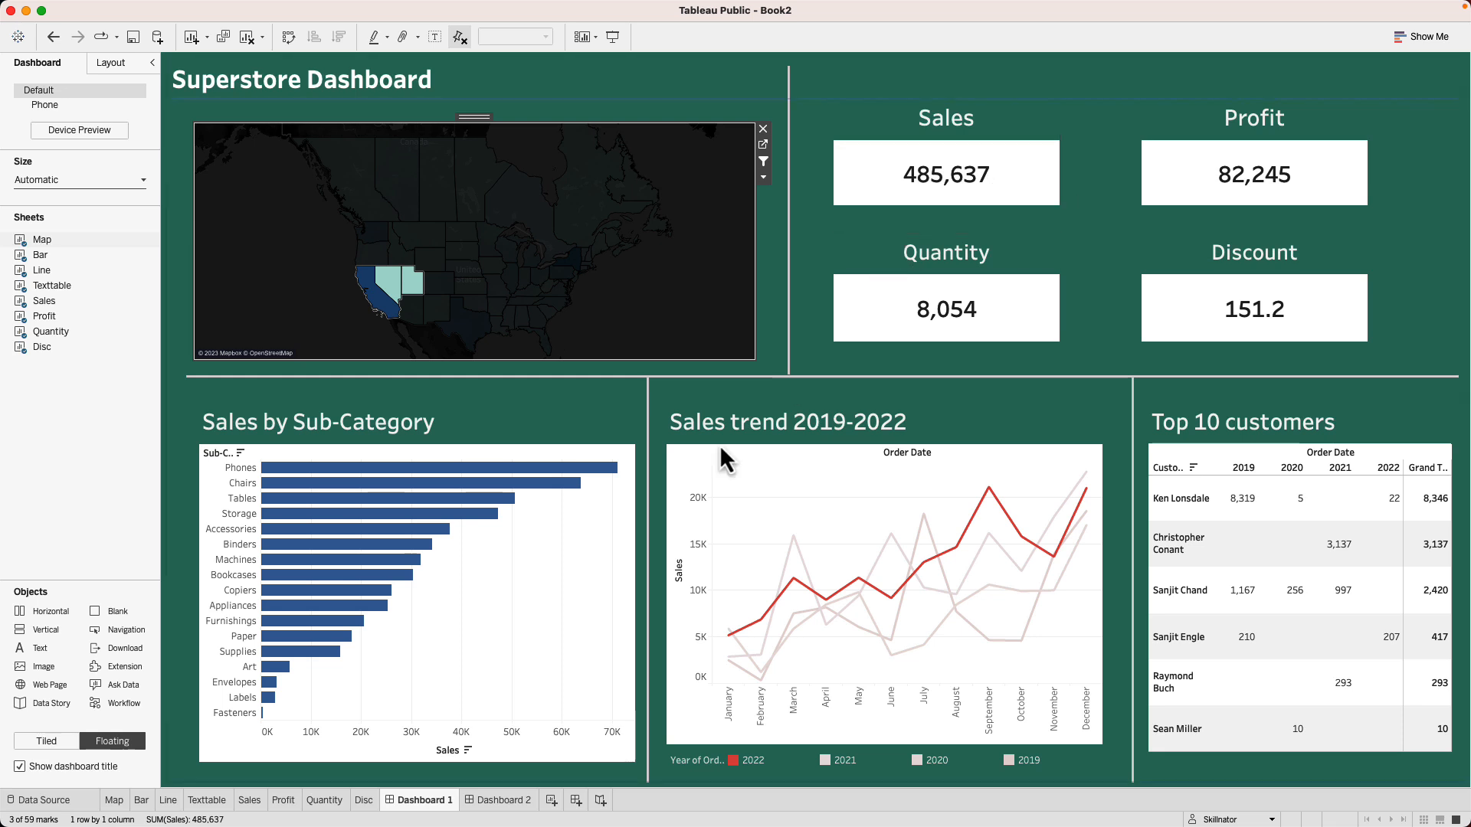
click(509, 801)
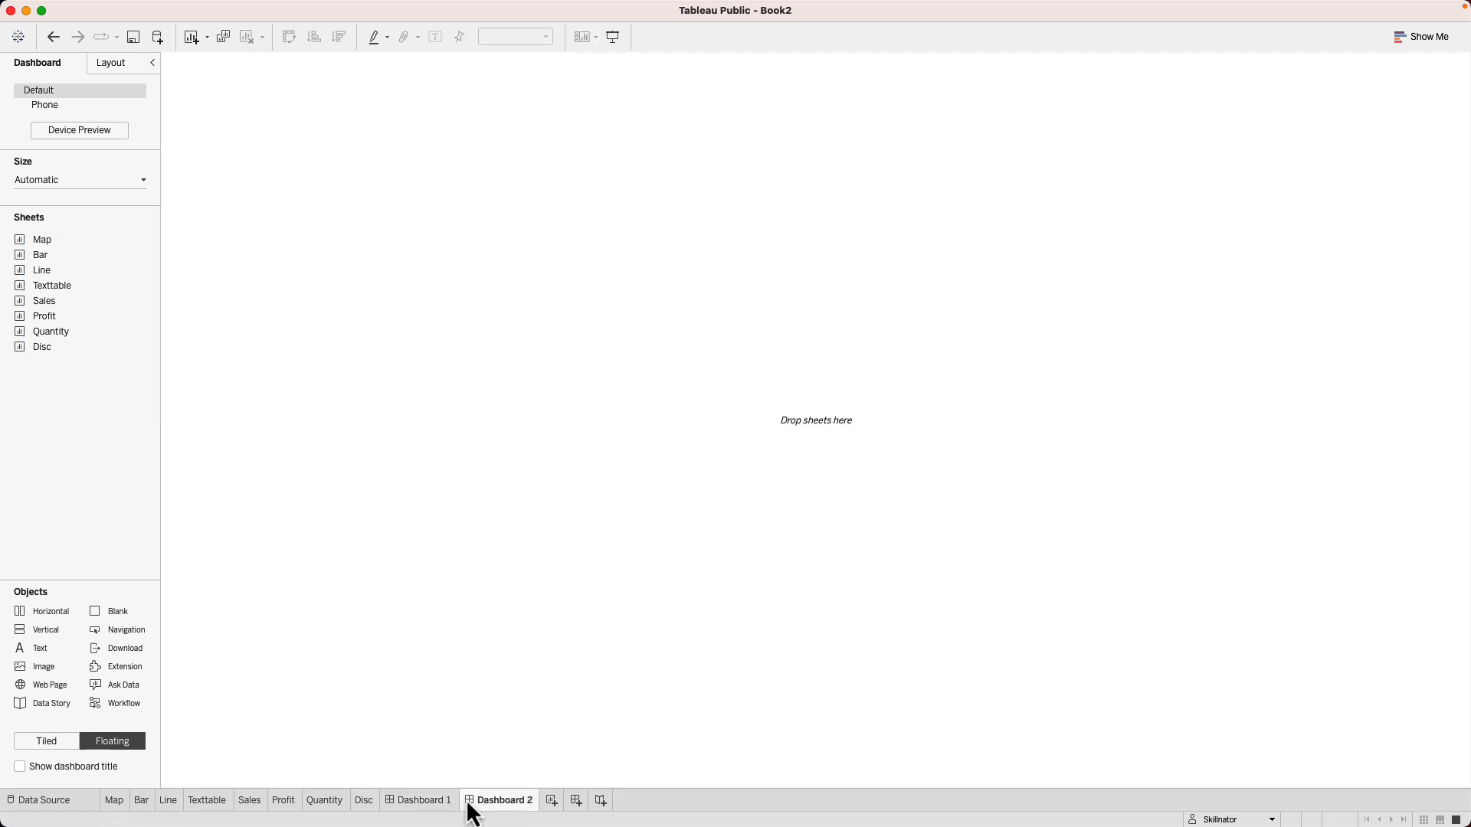
click(35, 745)
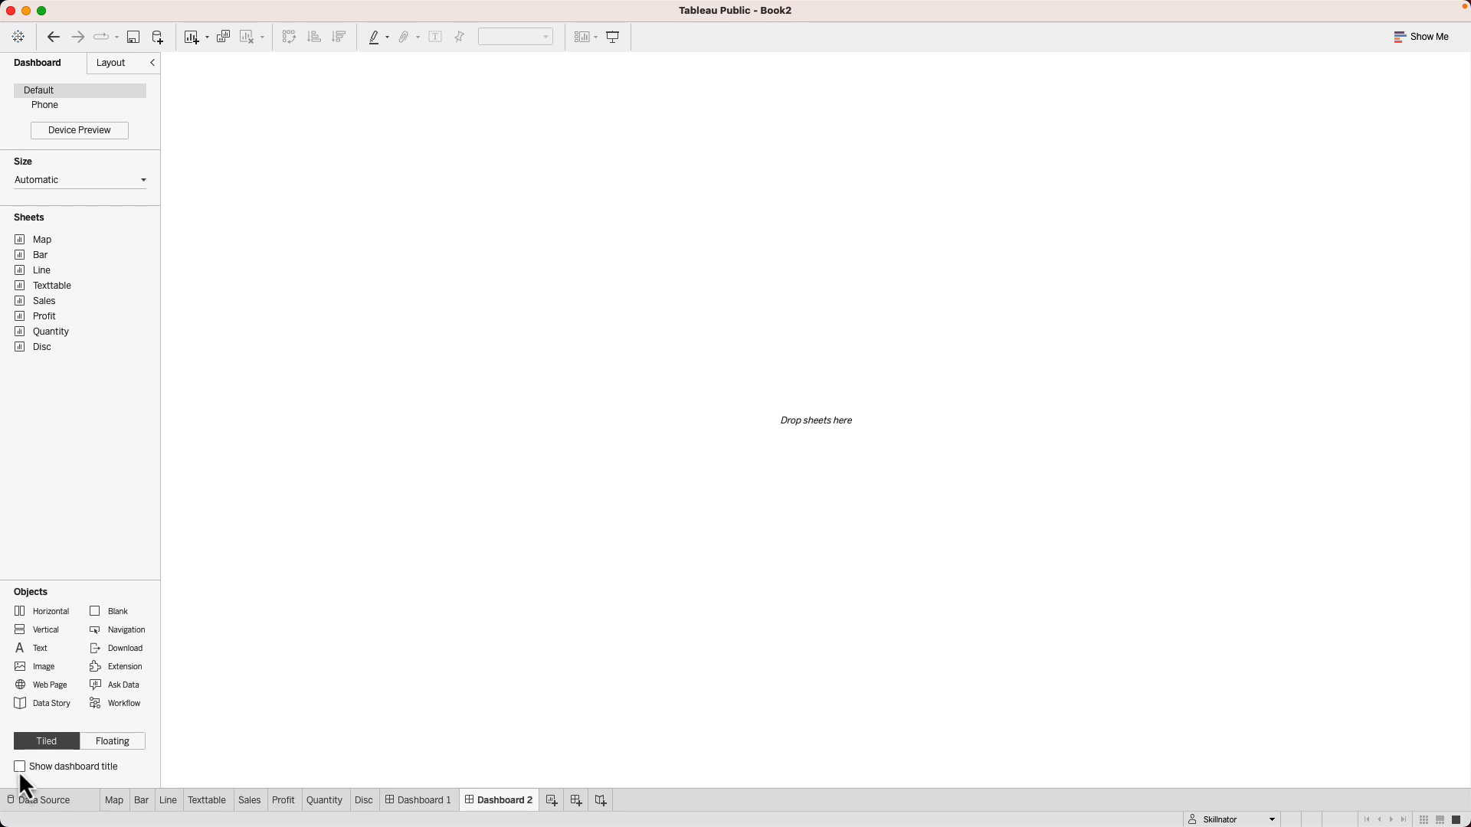
click(20, 767)
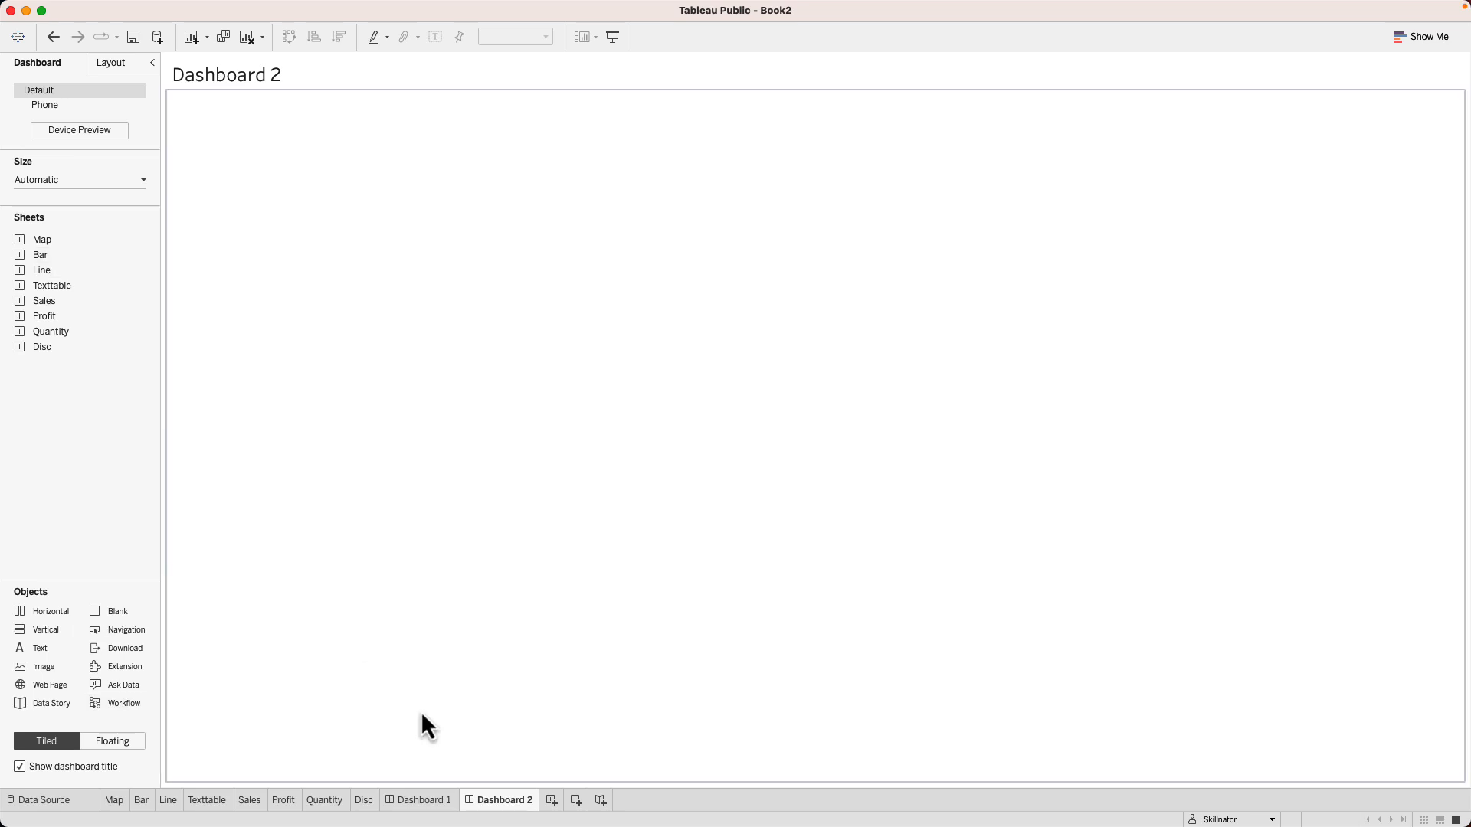
- Review the lower chart row on Dashboard 1 and add a tiled horizontal container filling Dashboard 2 below its title
click(418, 805)
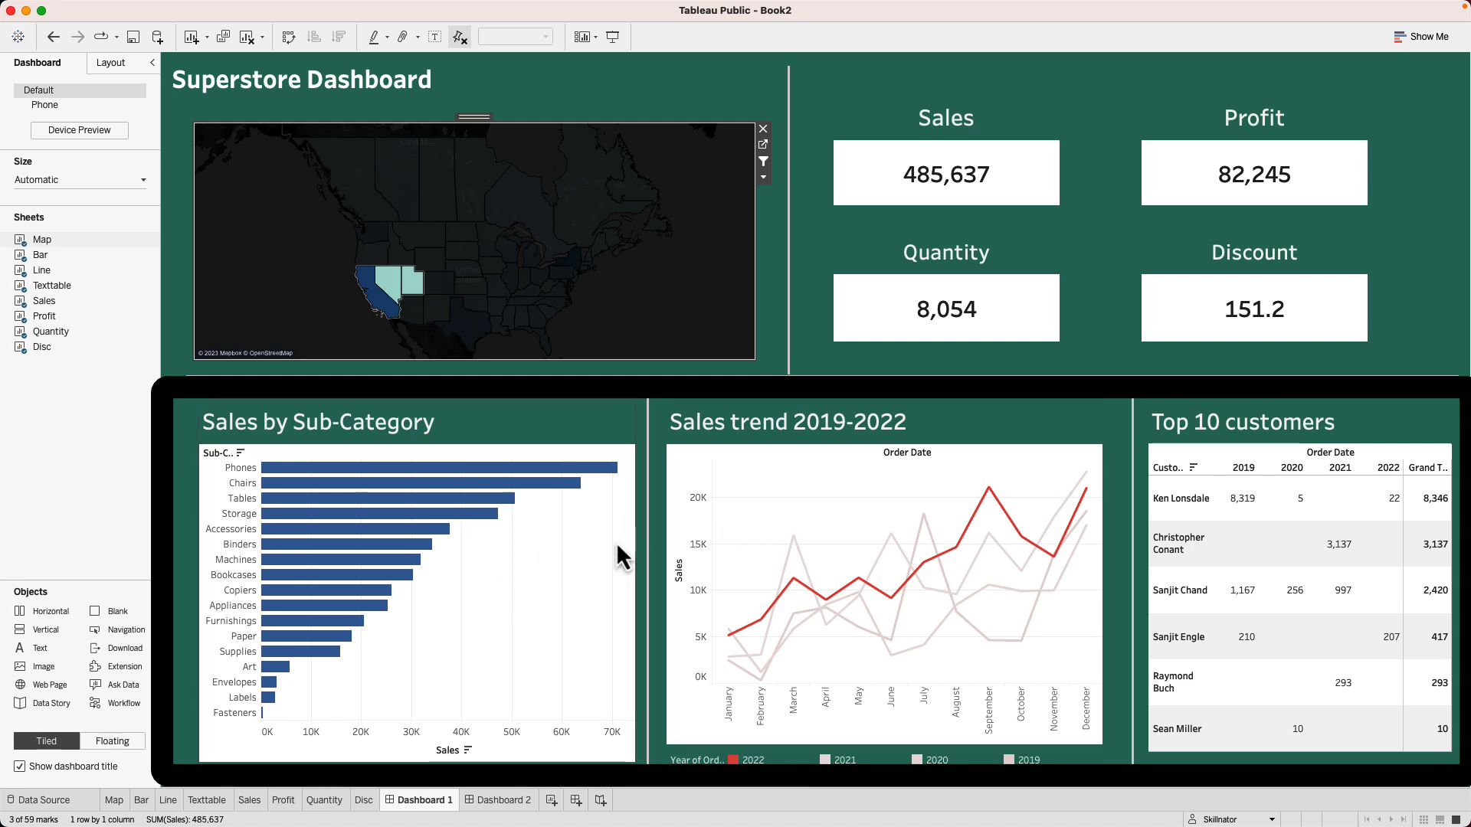
mouse_move(1262, 517)
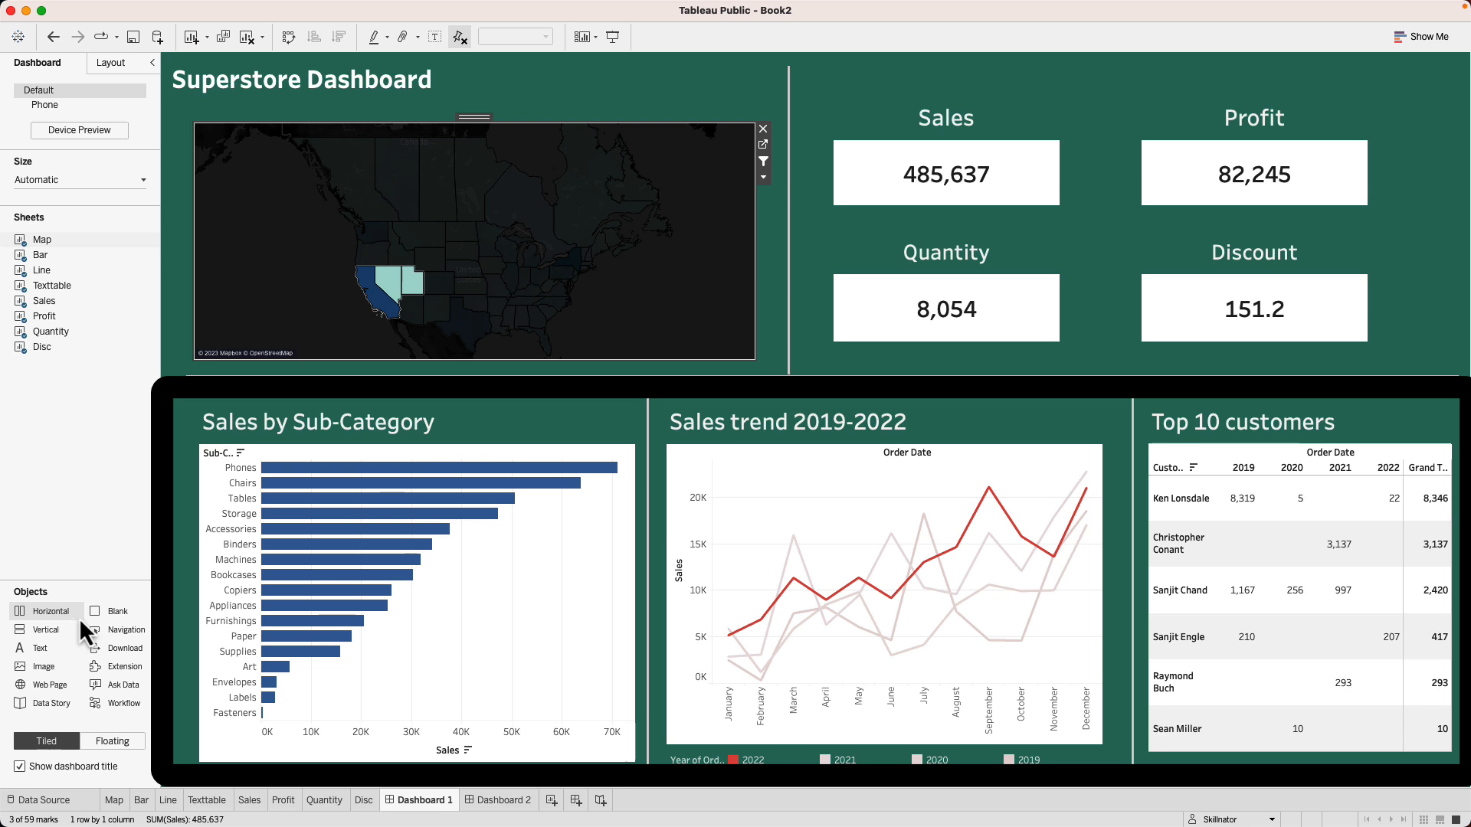
click(529, 806)
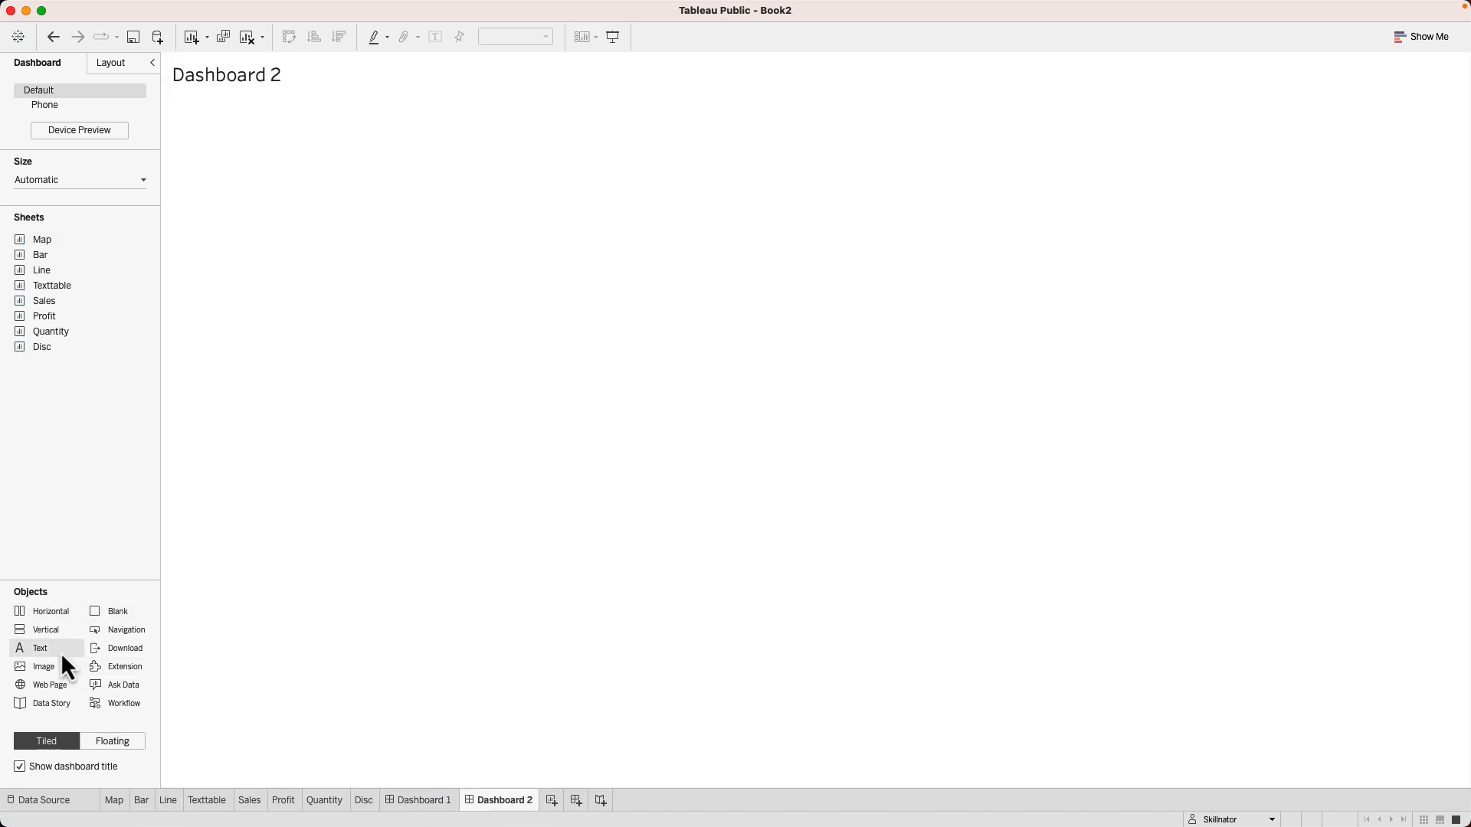
drag(39, 613, 447, 542)
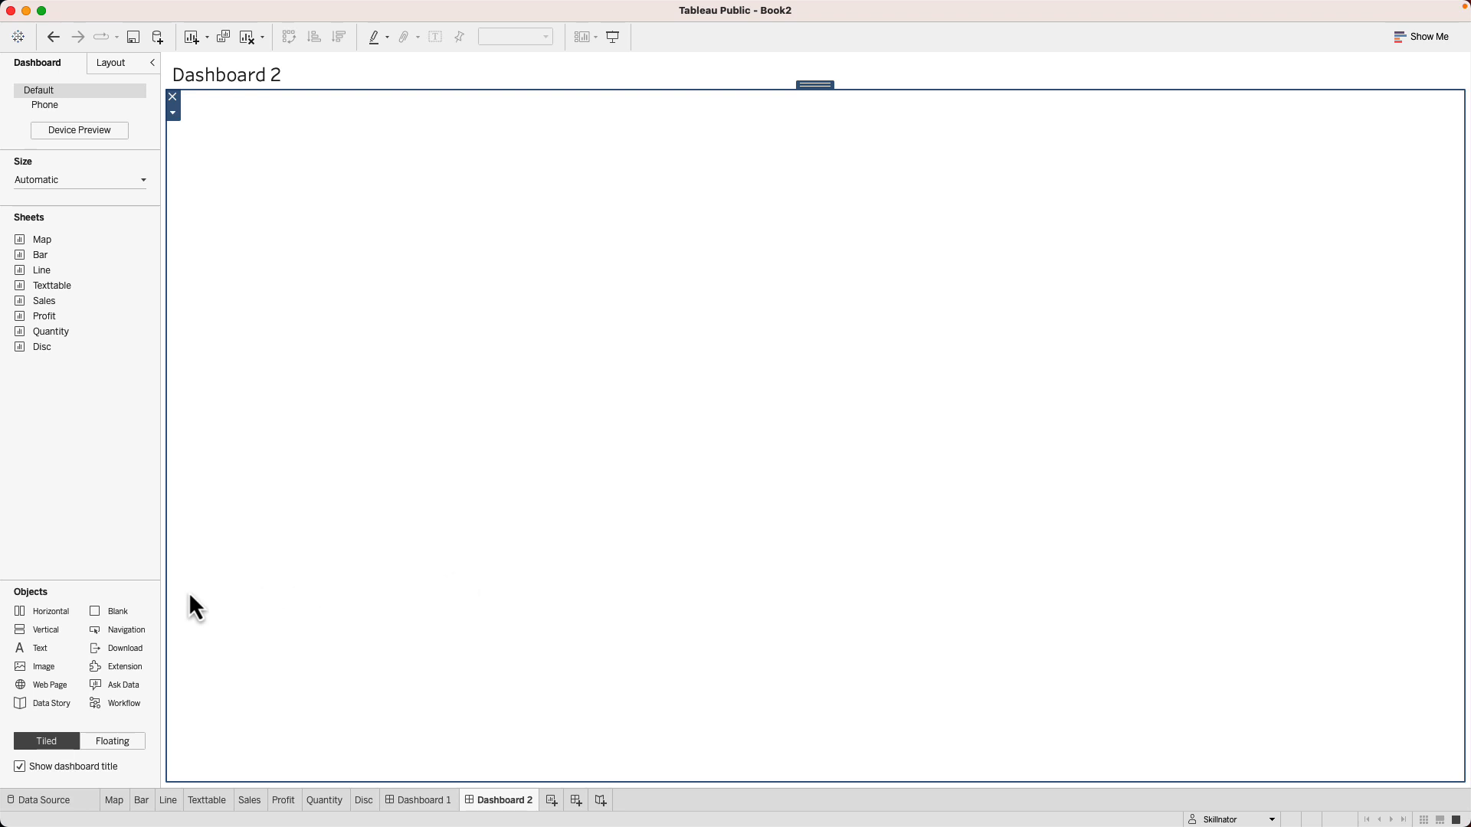
- Review the upper row on Dashboard 1 and insert another horizontal container on Dashboard 2 between the title and the existing container
click(443, 799)
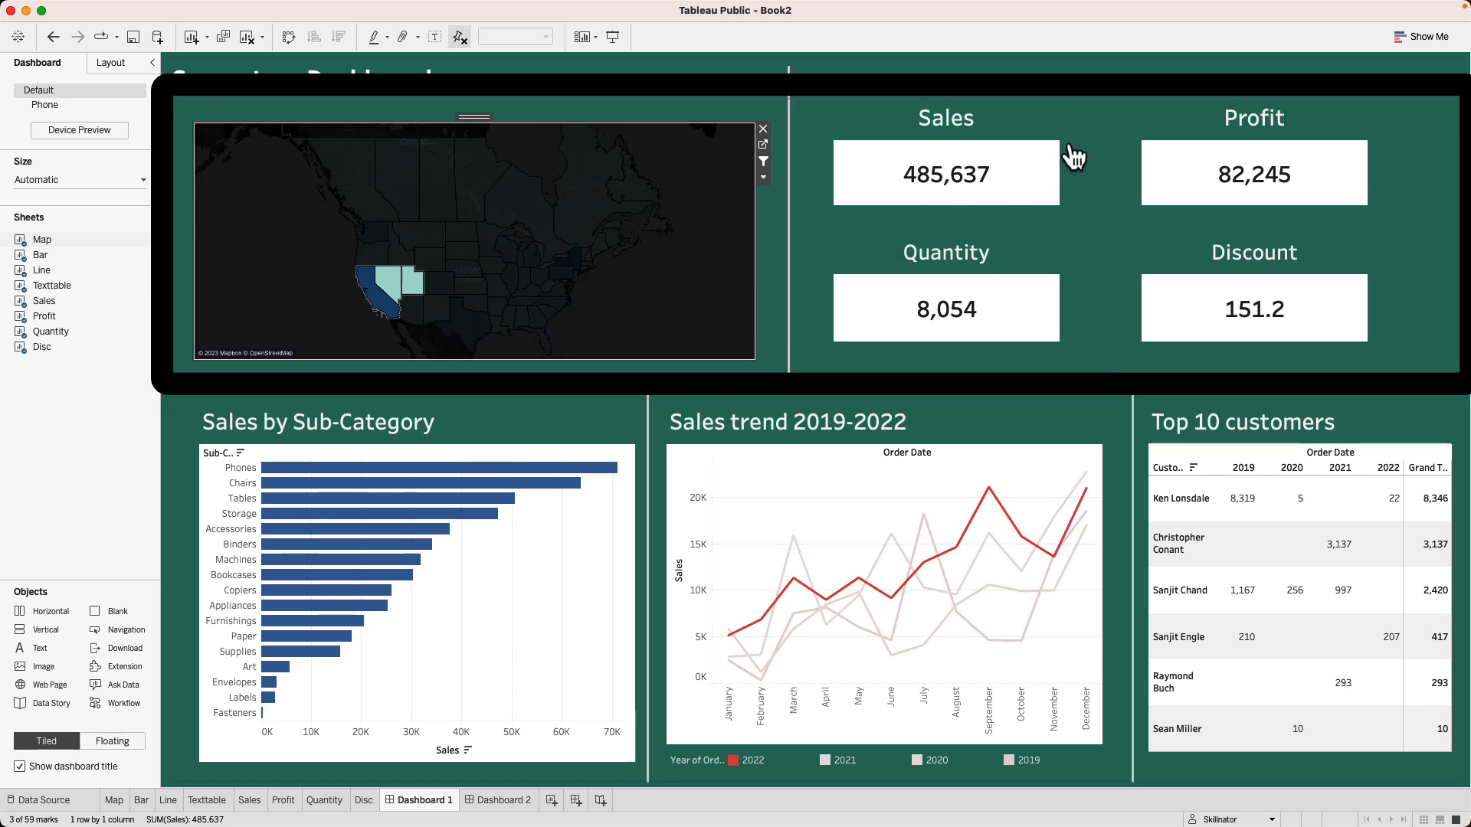
click(498, 803)
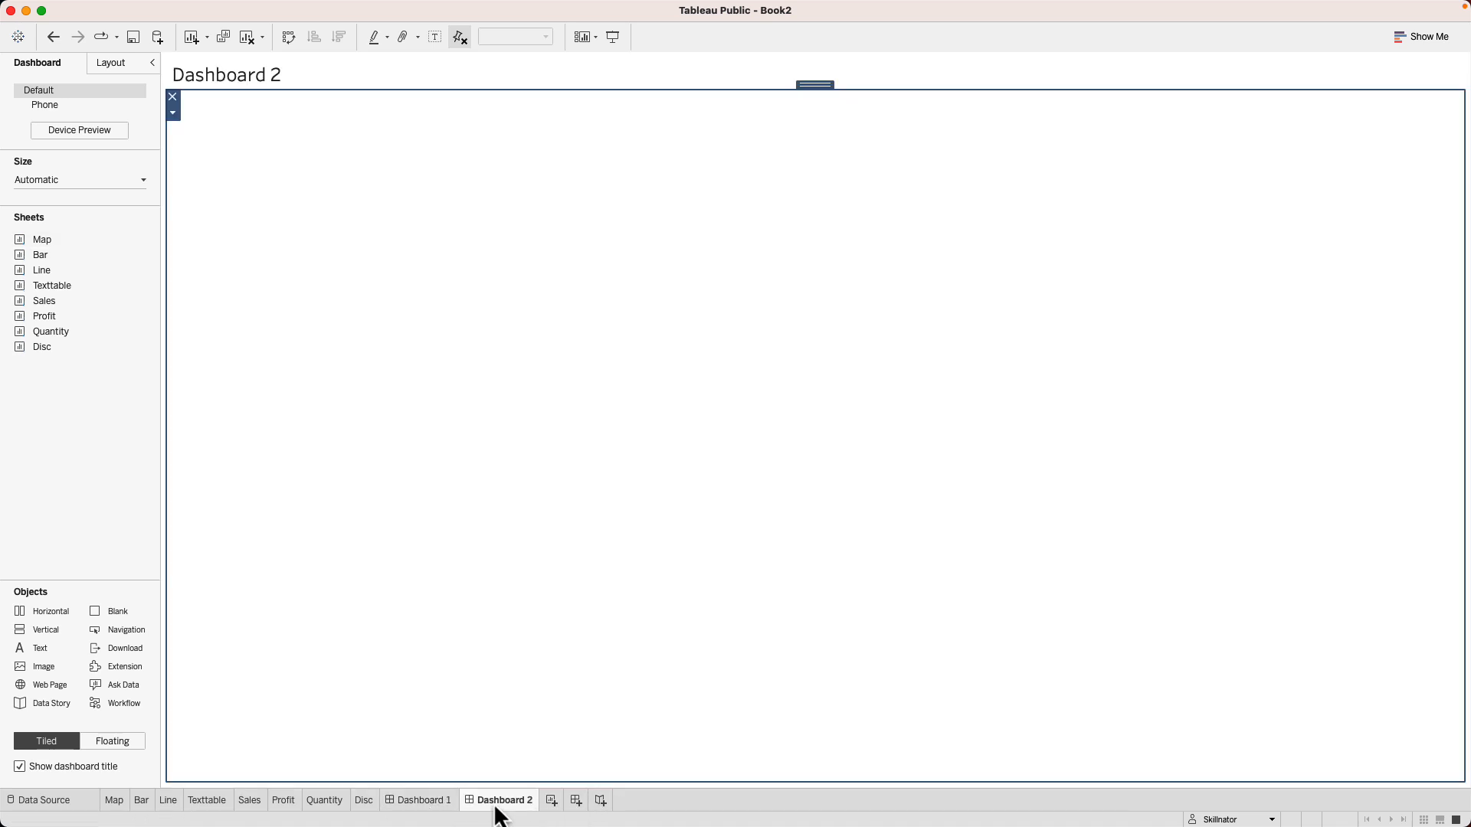
drag(49, 619, 457, 95)
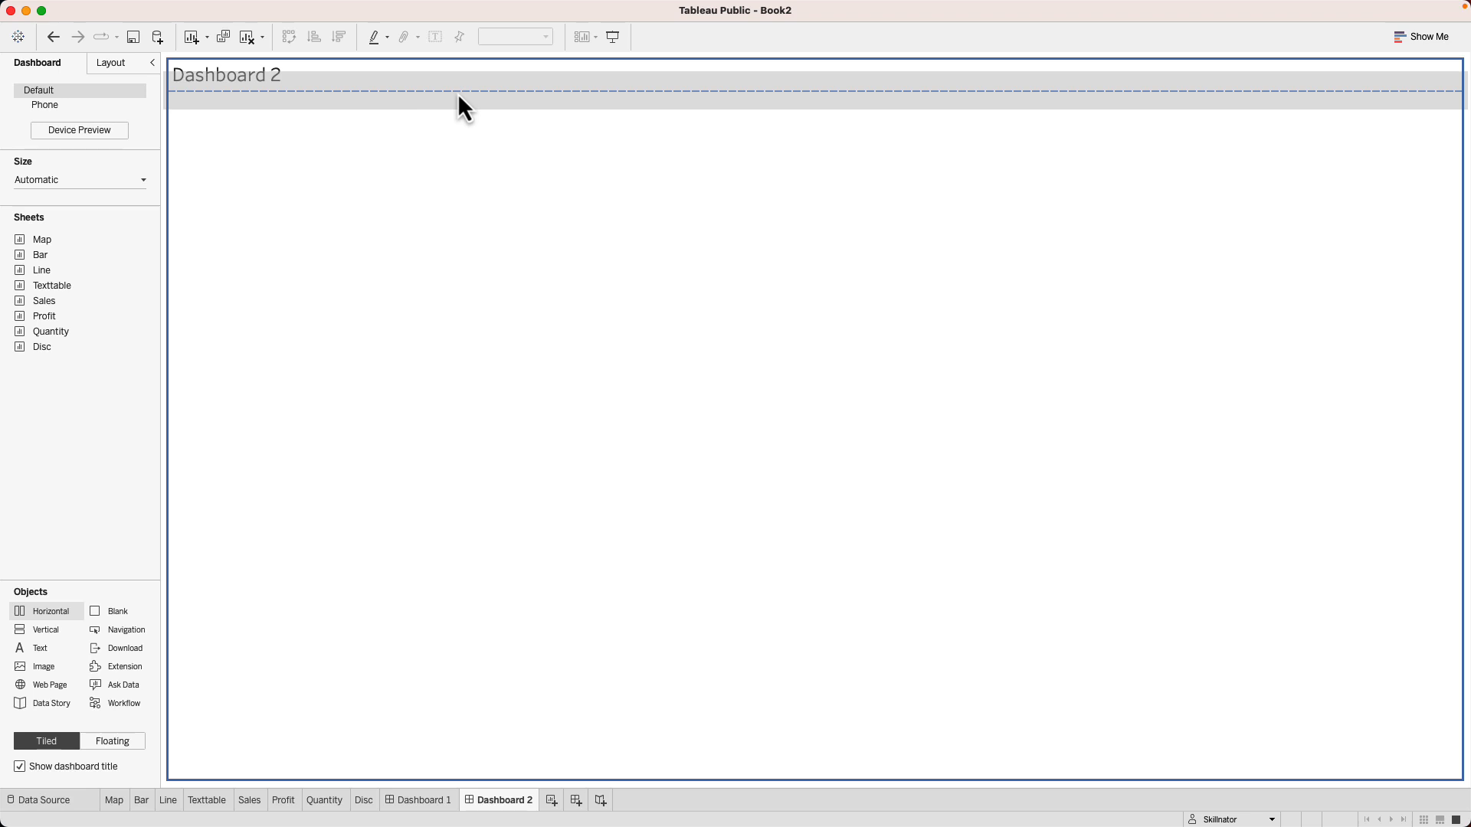
drag(459, 90, 460, 89)
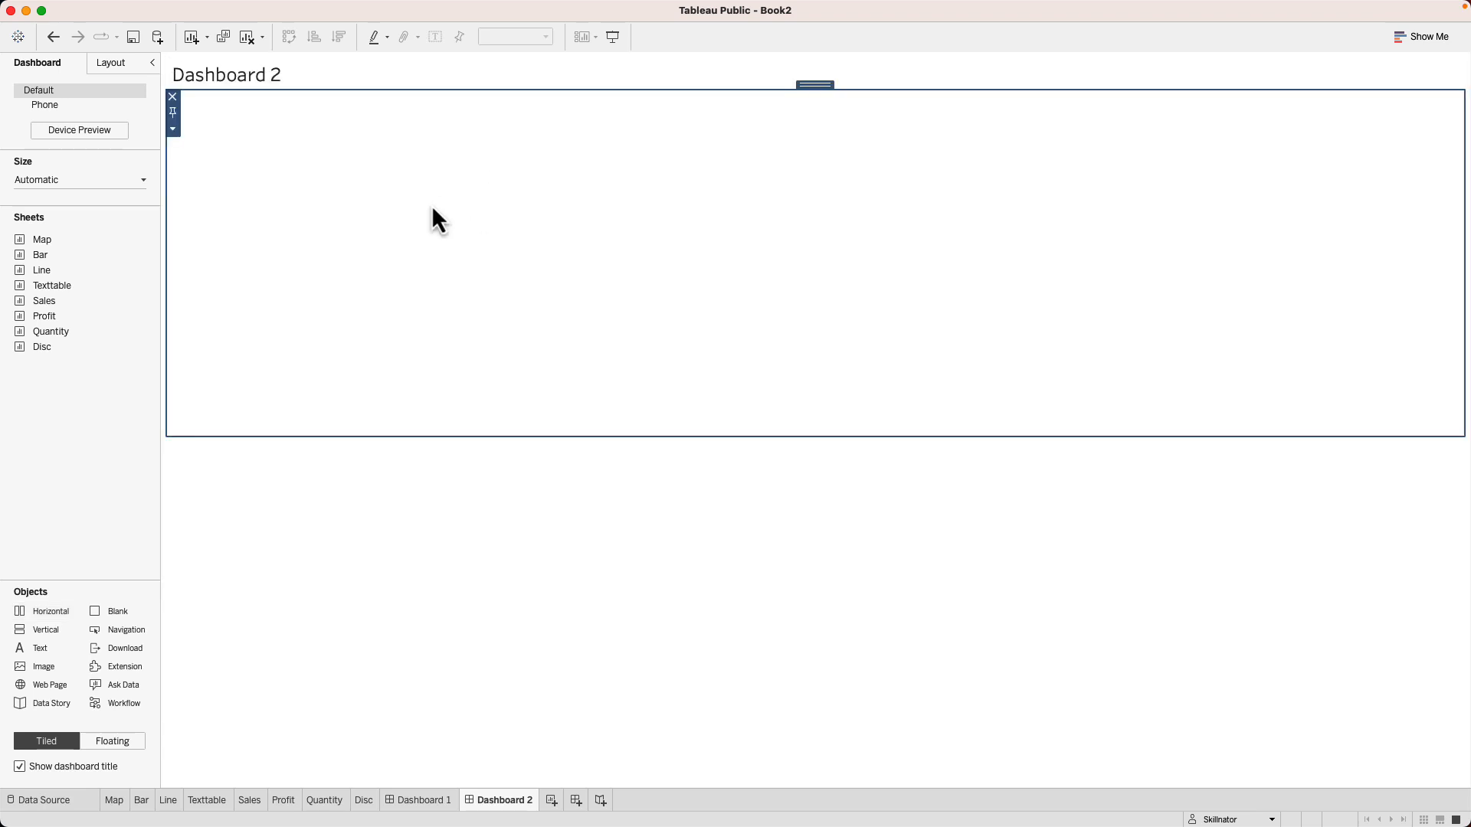
- Expand Dashboard 2's item hierarchy and inspect the lower container, the vertical container, the title and the upper horizontal container
click(434, 623)
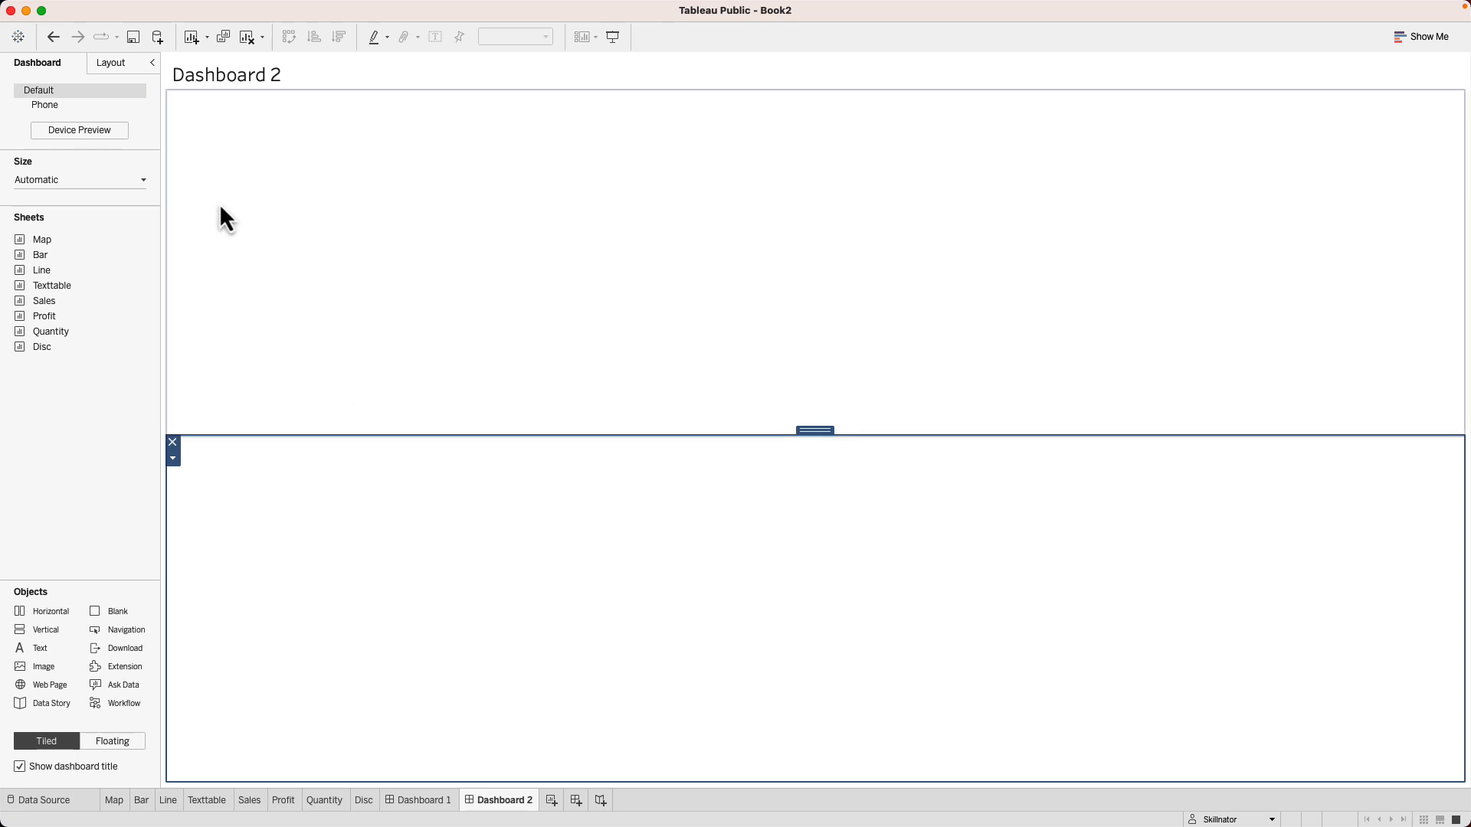
click(115, 62)
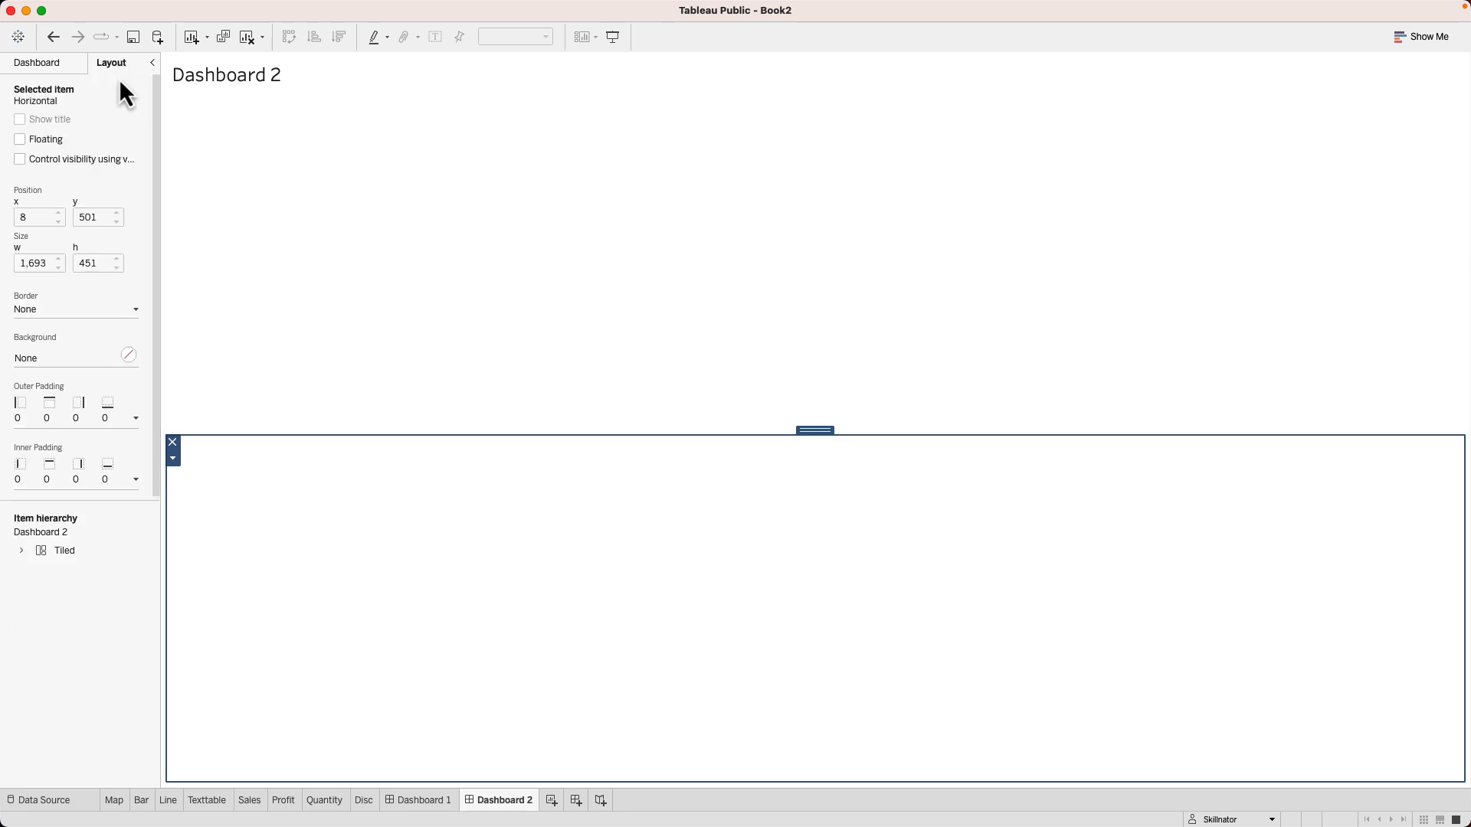
click(22, 553)
click(36, 571)
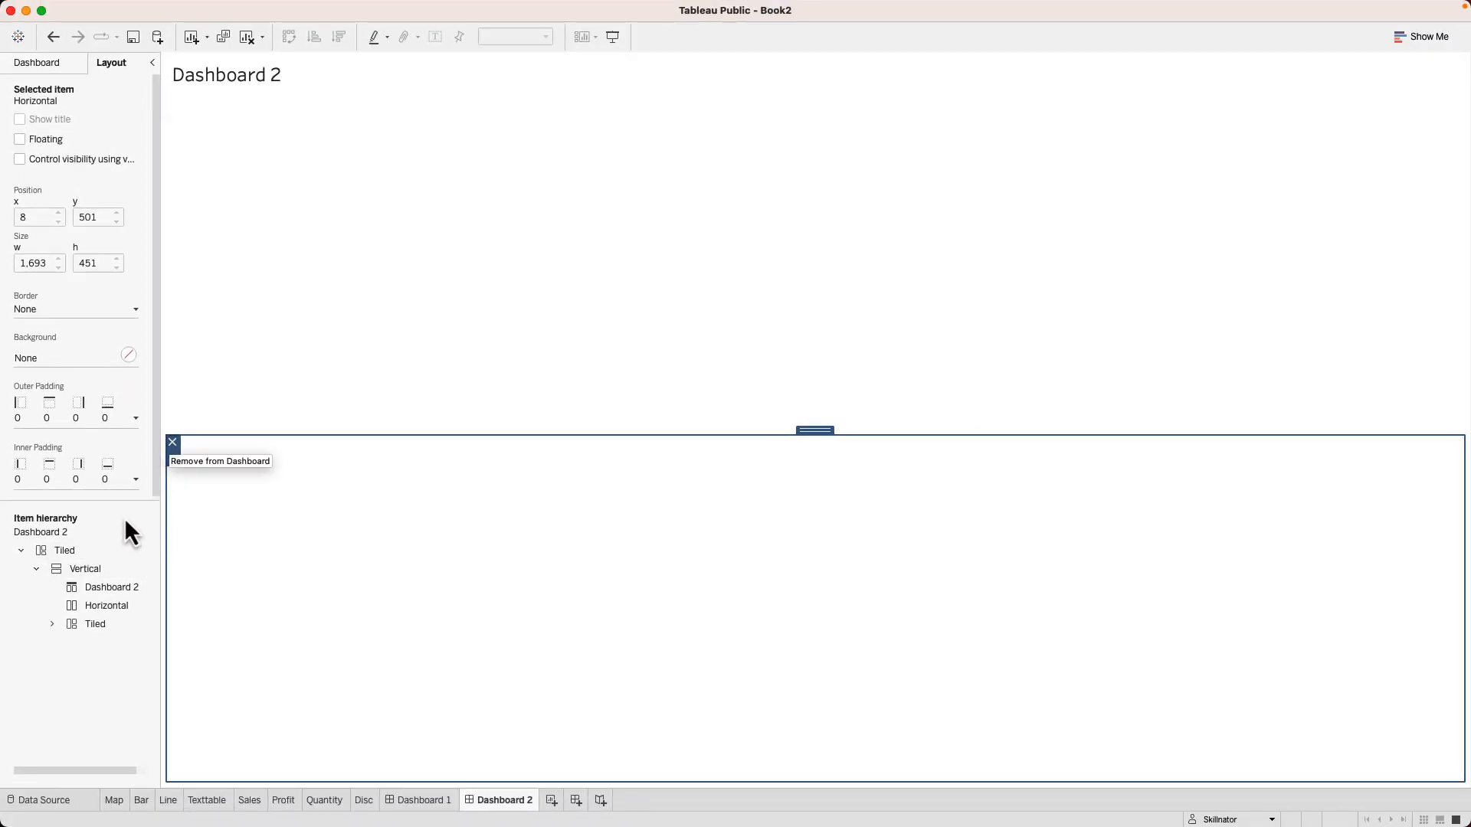
click(94, 569)
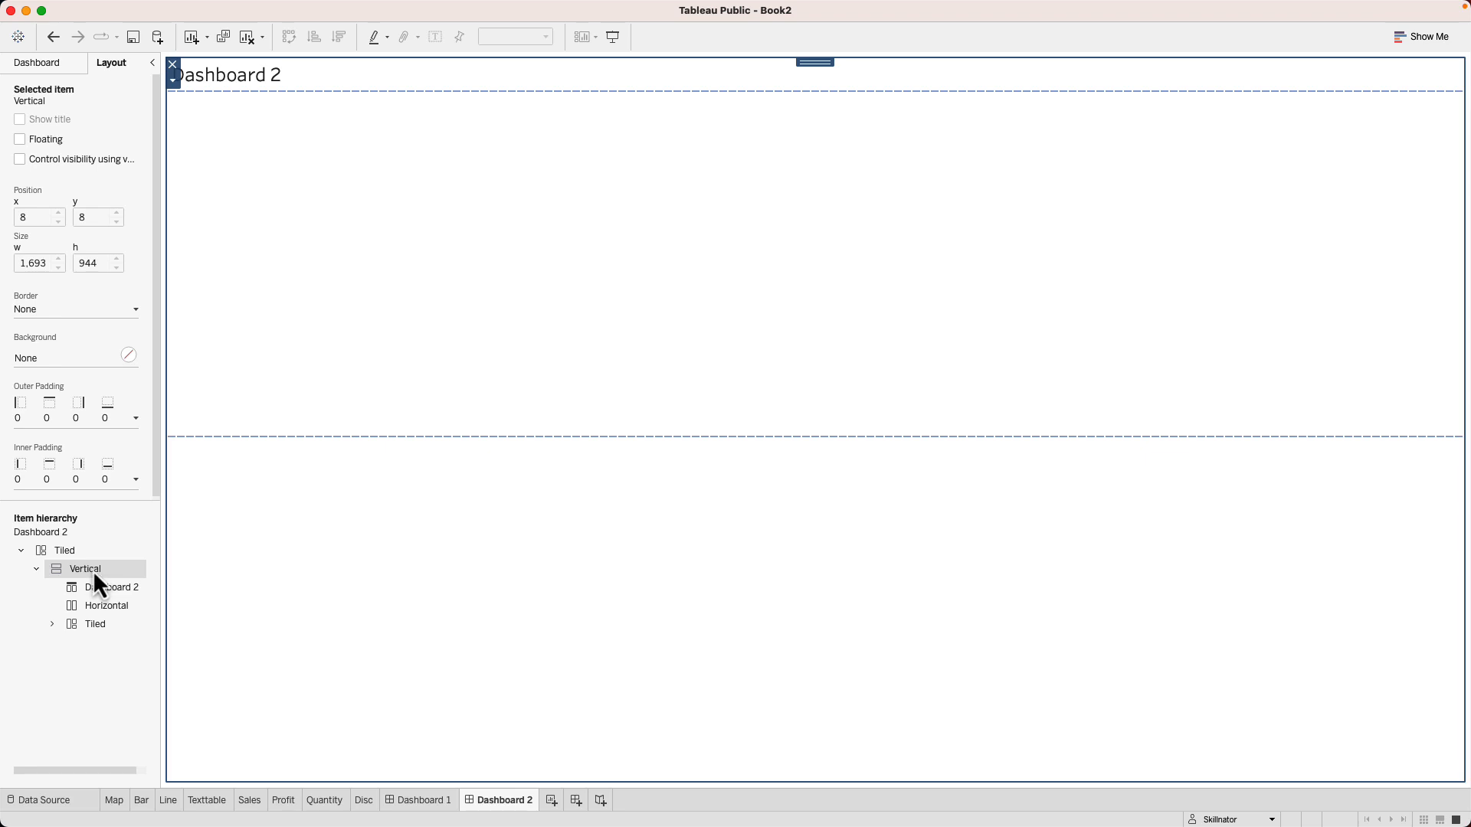
click(98, 588)
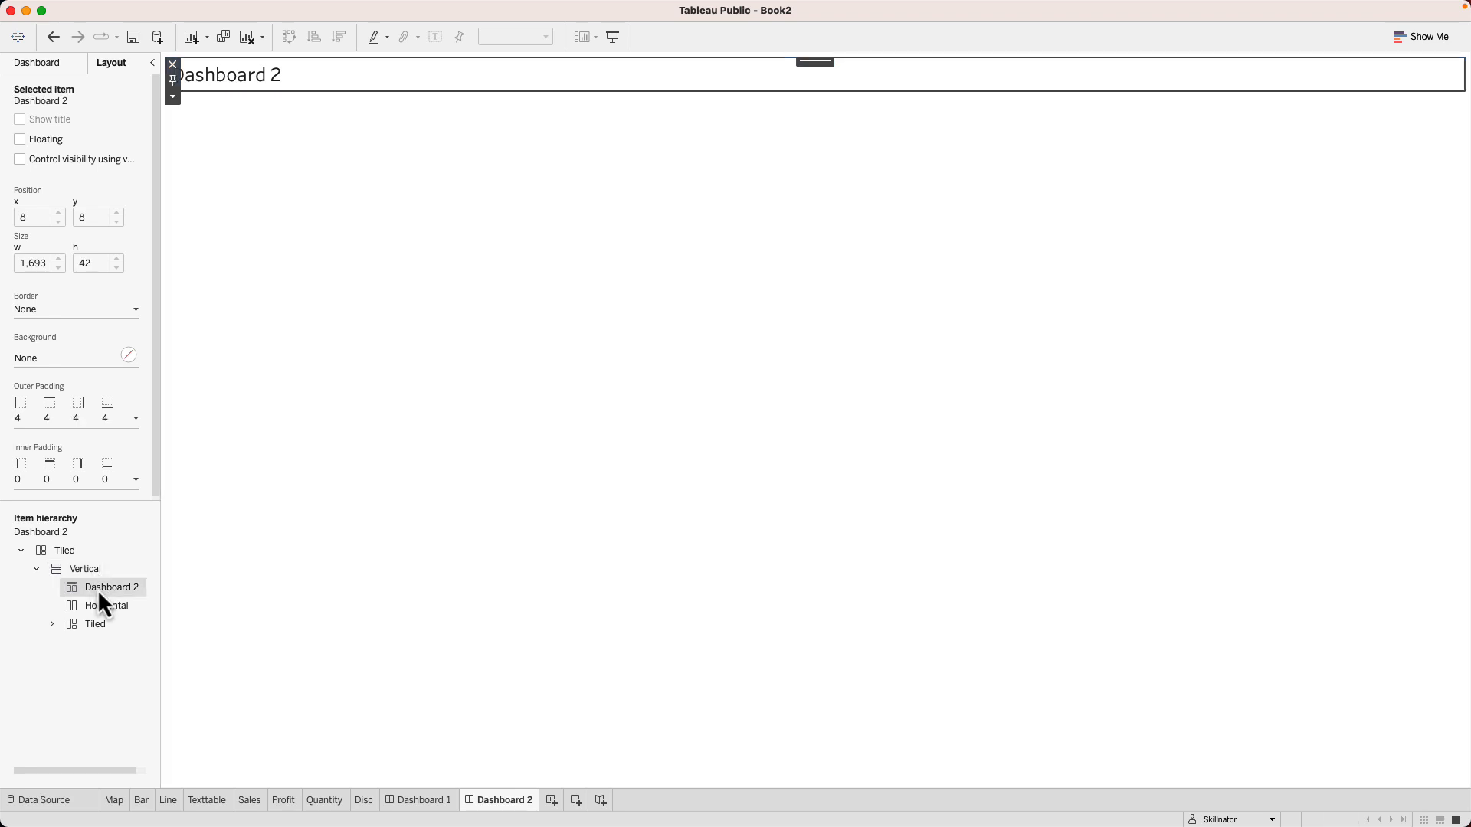
click(98, 606)
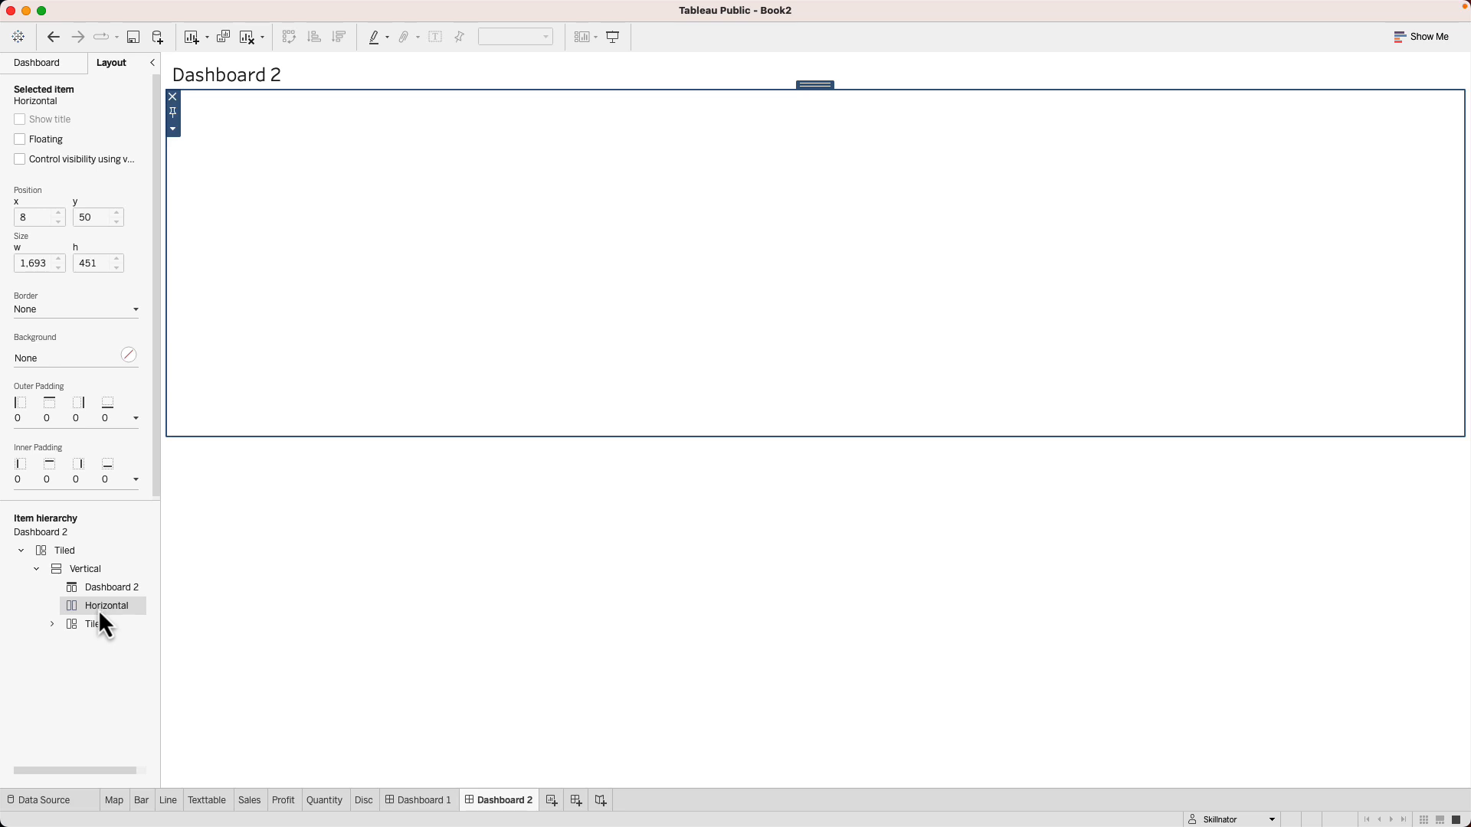
- Expand the lower tiled item, select the horizontal container inside it, and place the Bar sheet in that container
click(98, 624)
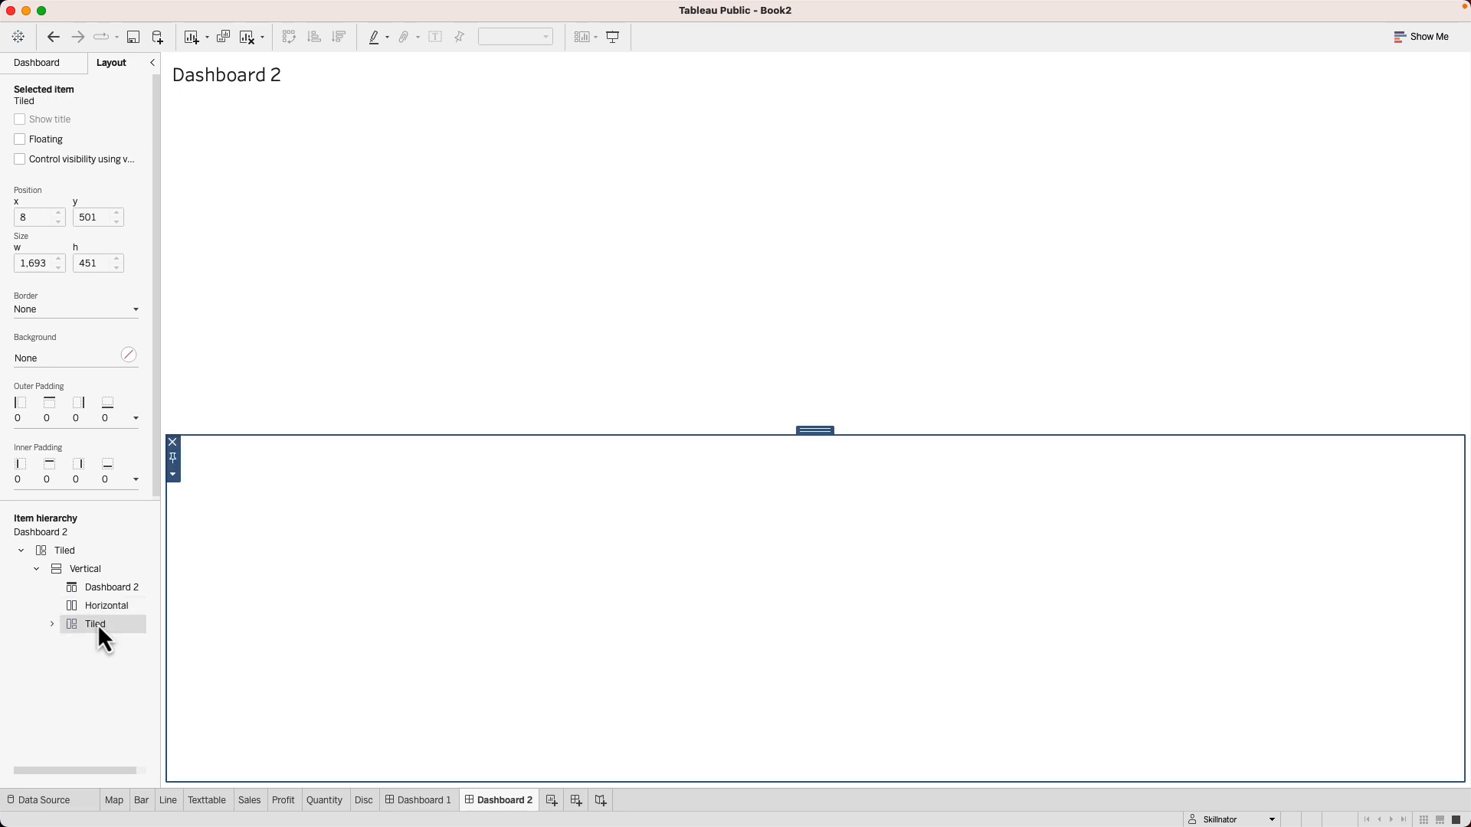
click(52, 625)
click(408, 575)
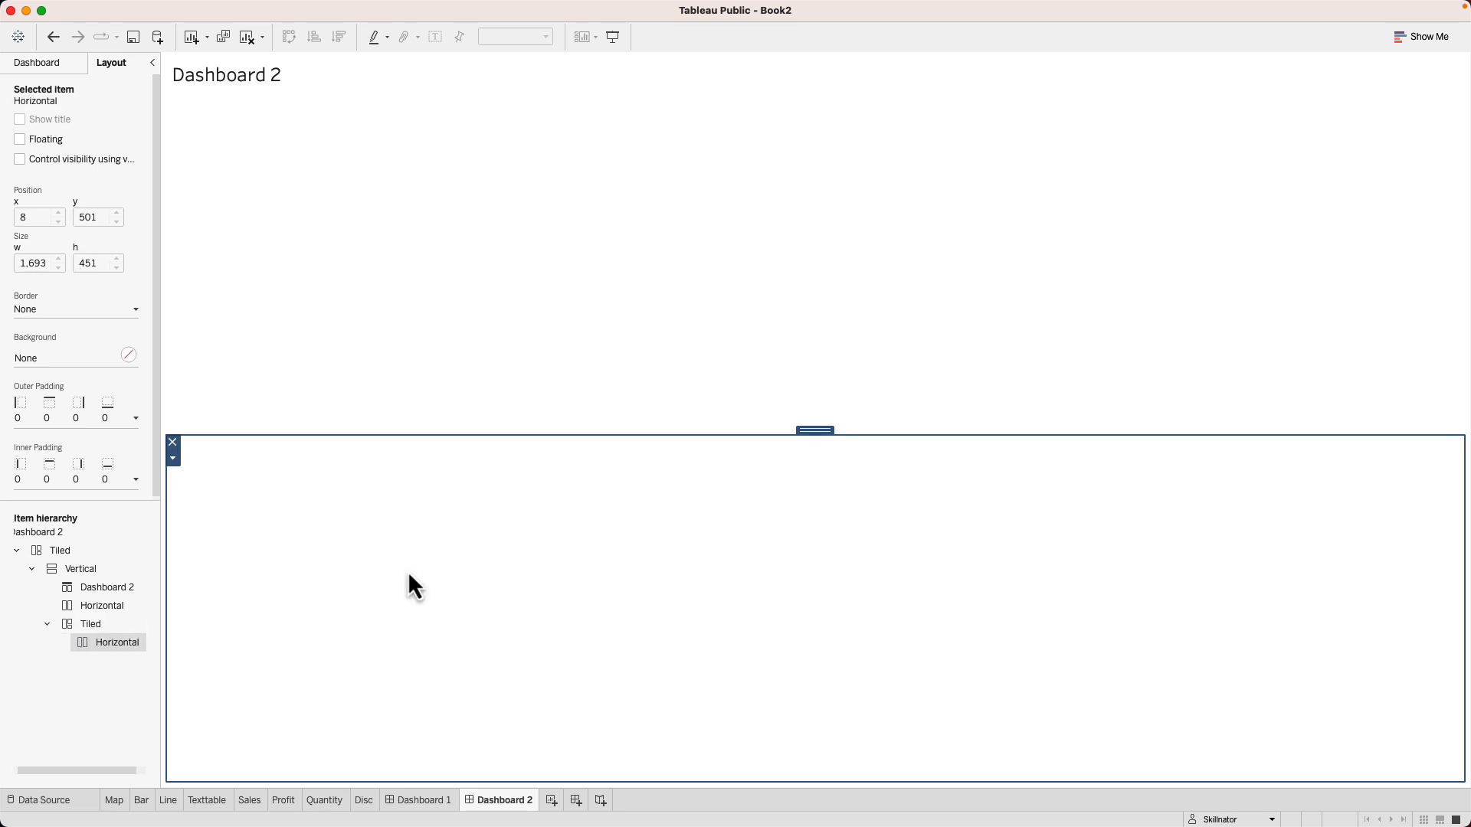
click(69, 67)
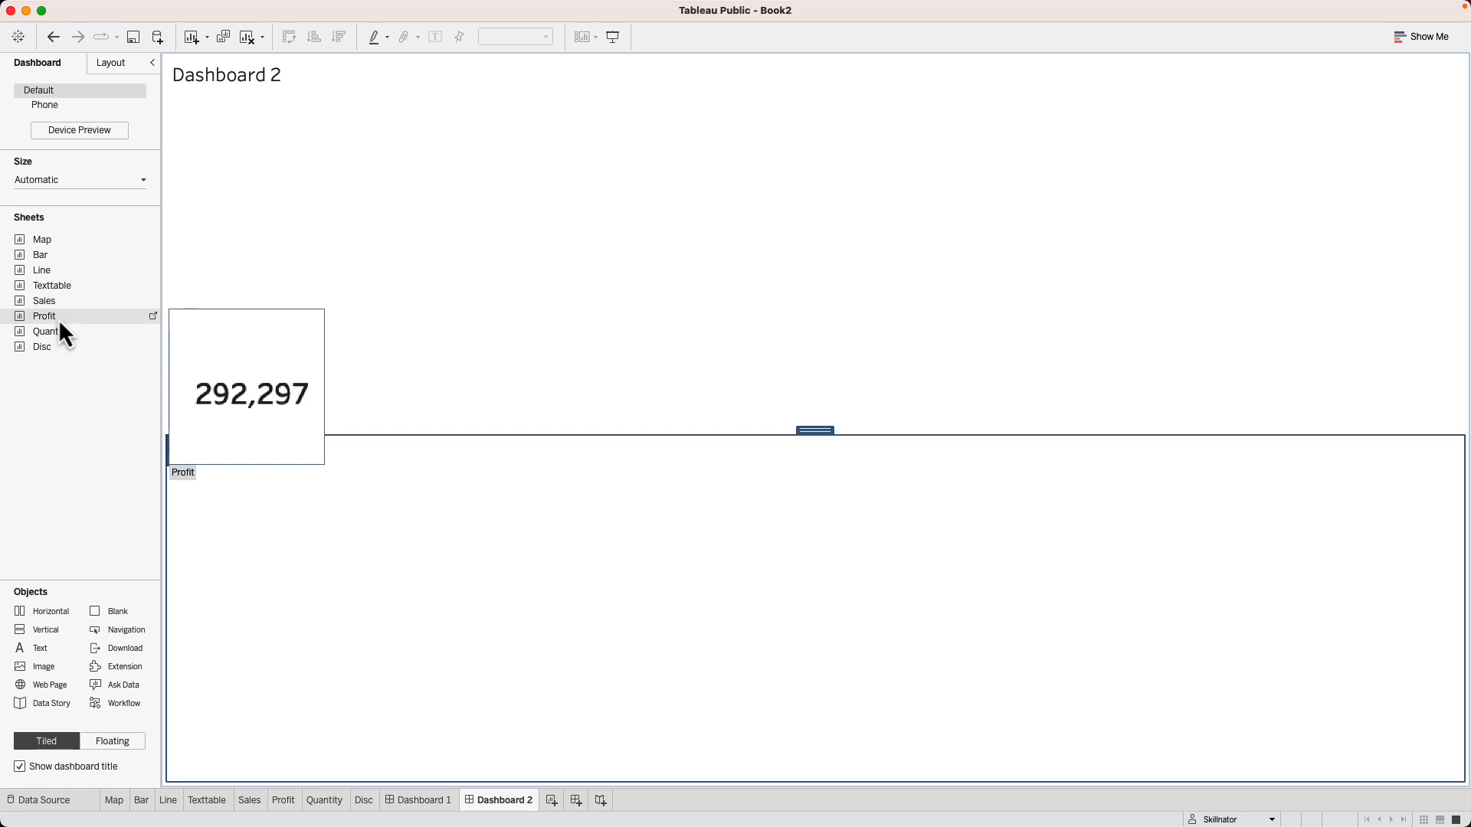
drag(48, 270, 291, 549)
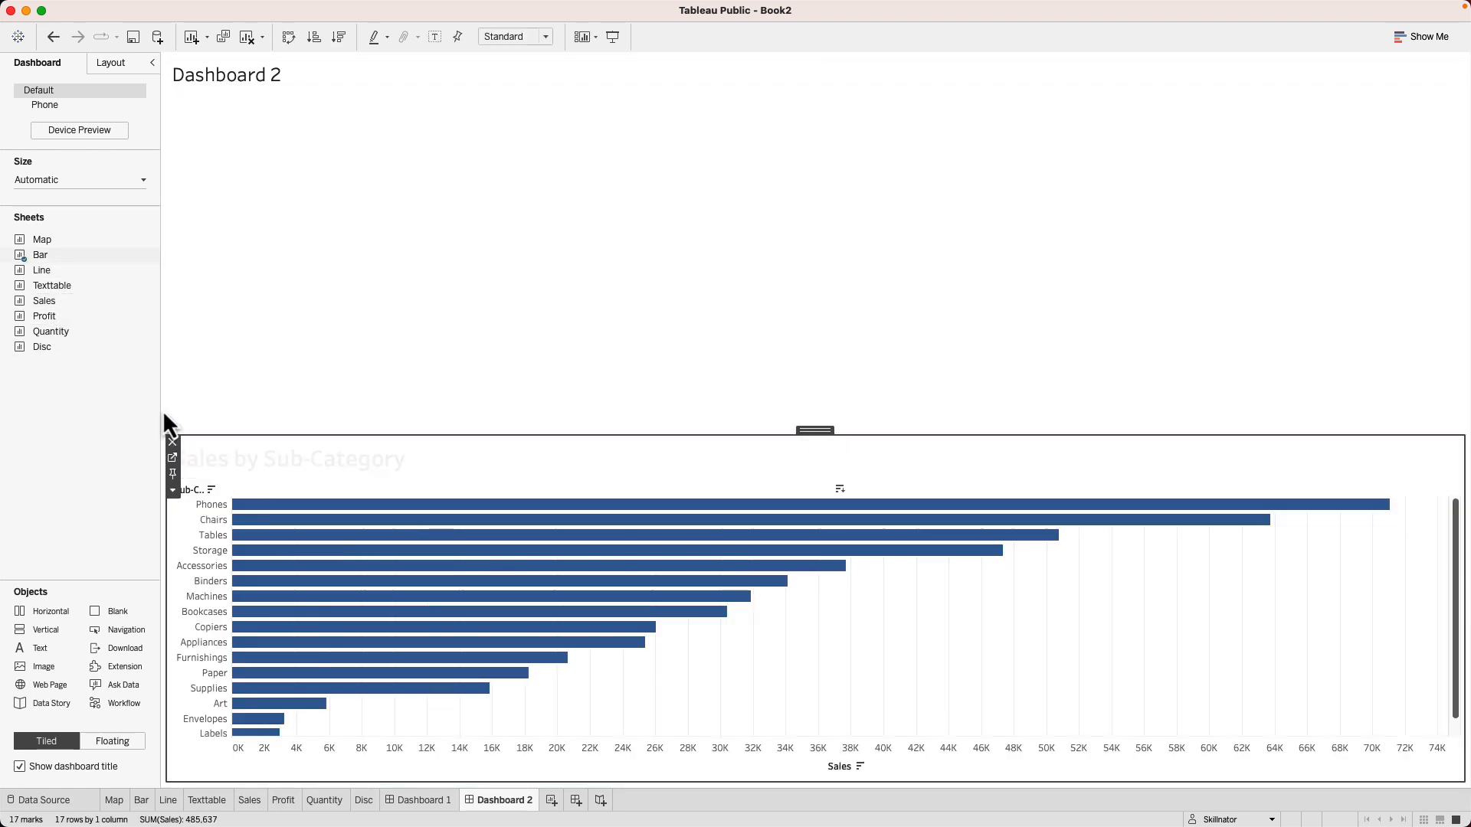
mouse_move(377, 563)
mouse_move(723, 627)
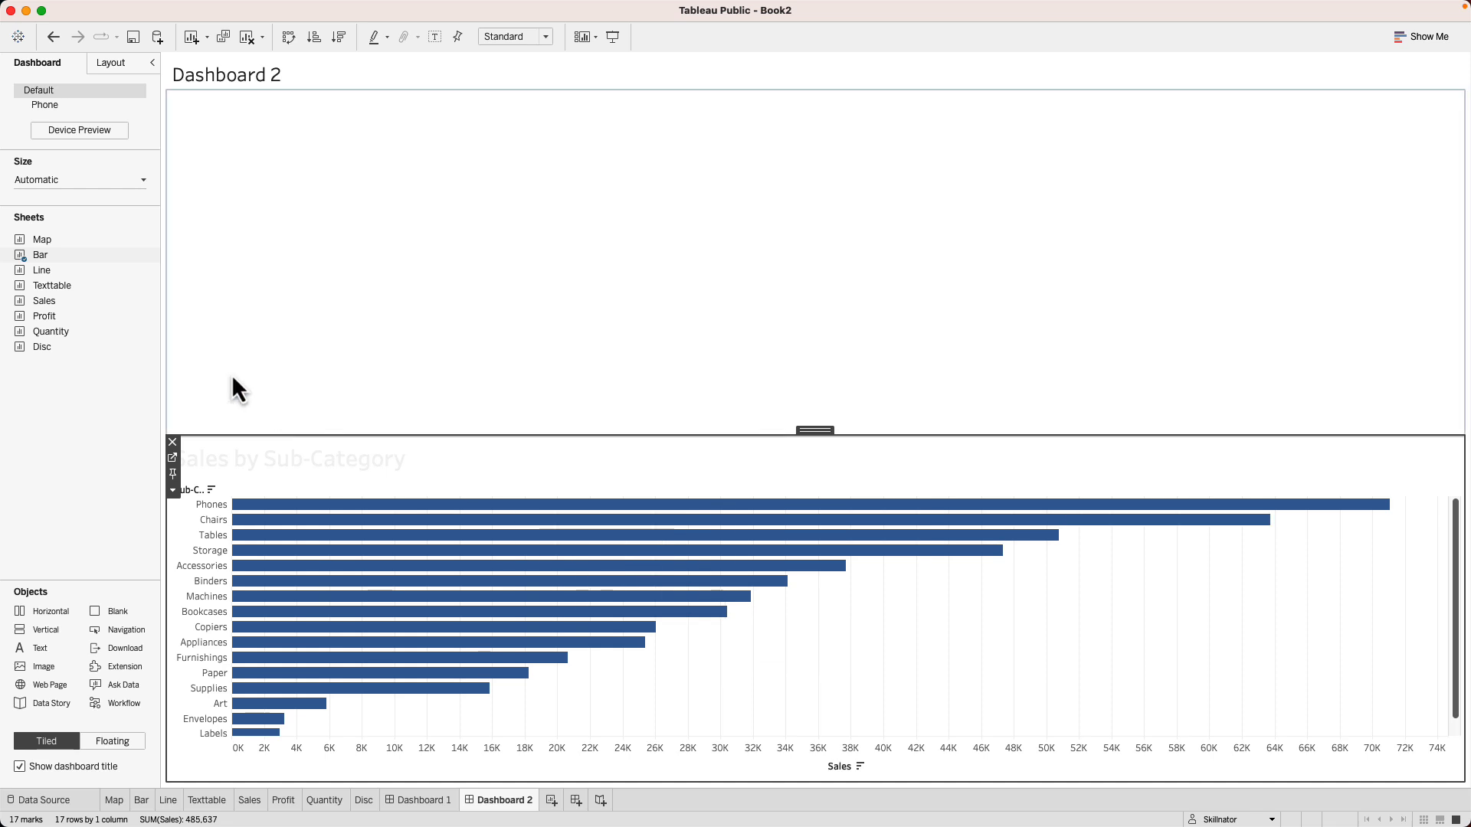
- Add the Line sheet beside the bar chart in the lower container and remove the Year of Order Date legend
drag(54, 273, 1006, 628)
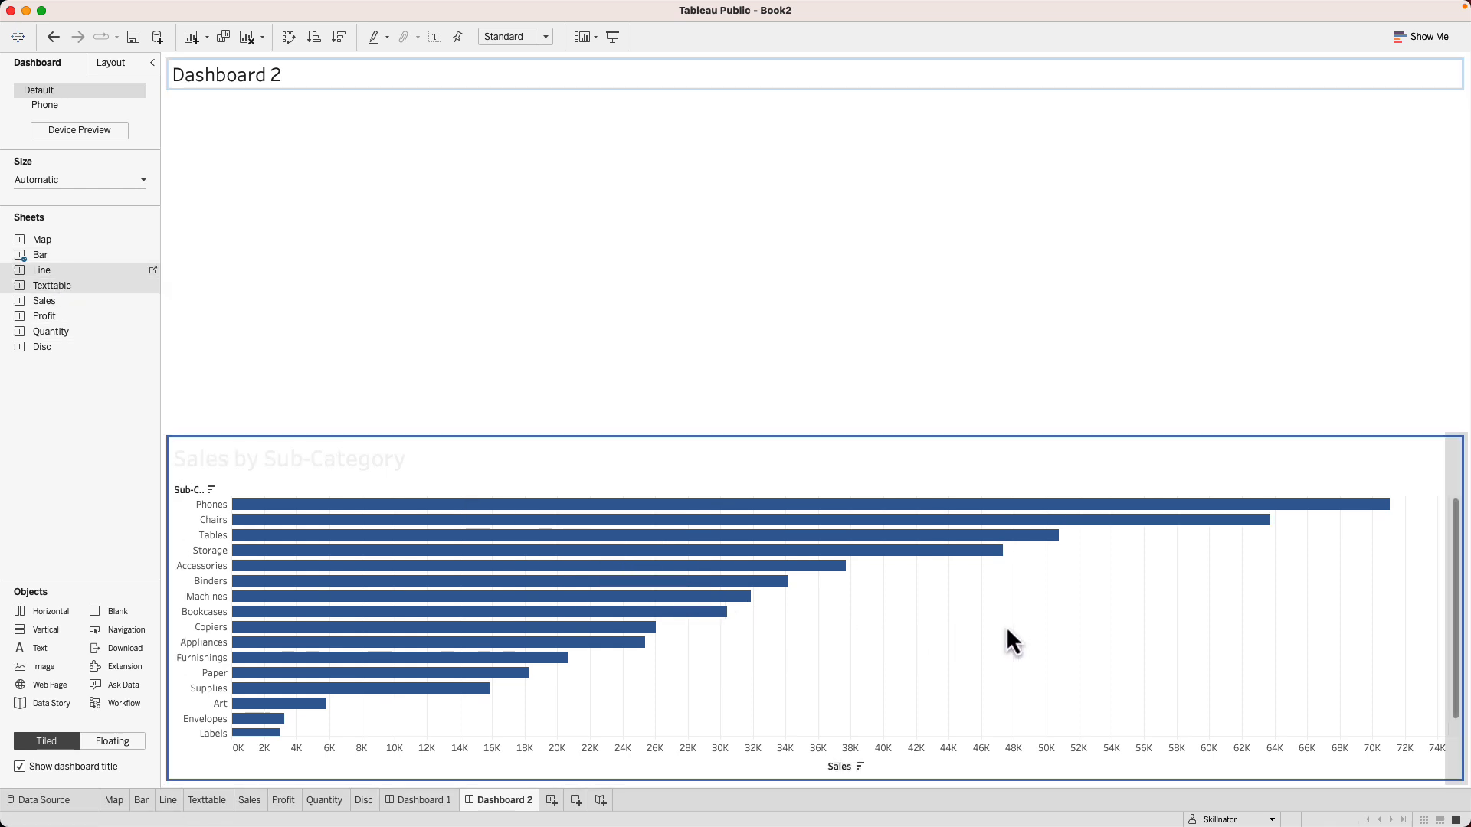
drag(1138, 641, 1138, 641)
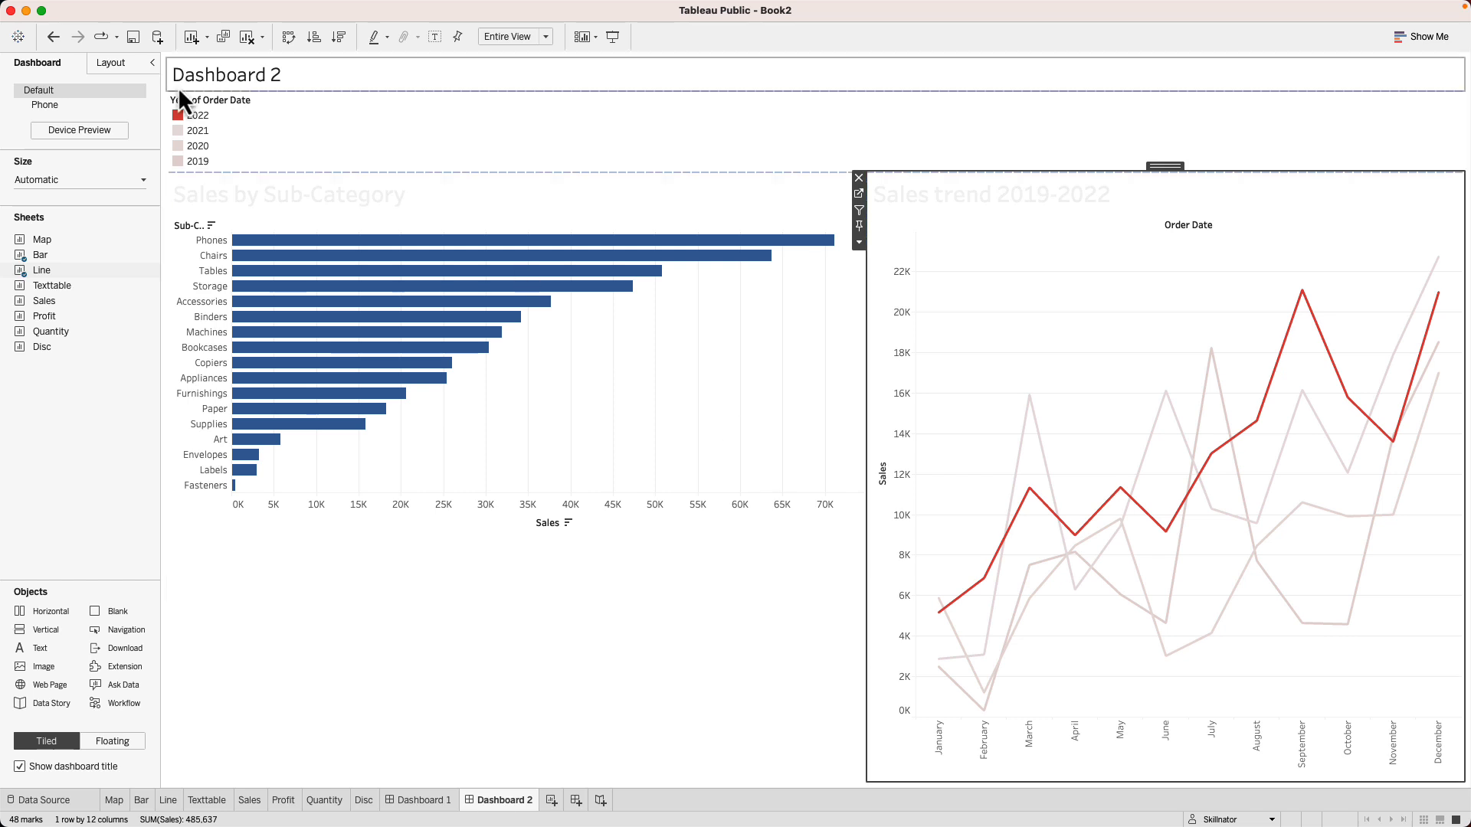
click(222, 130)
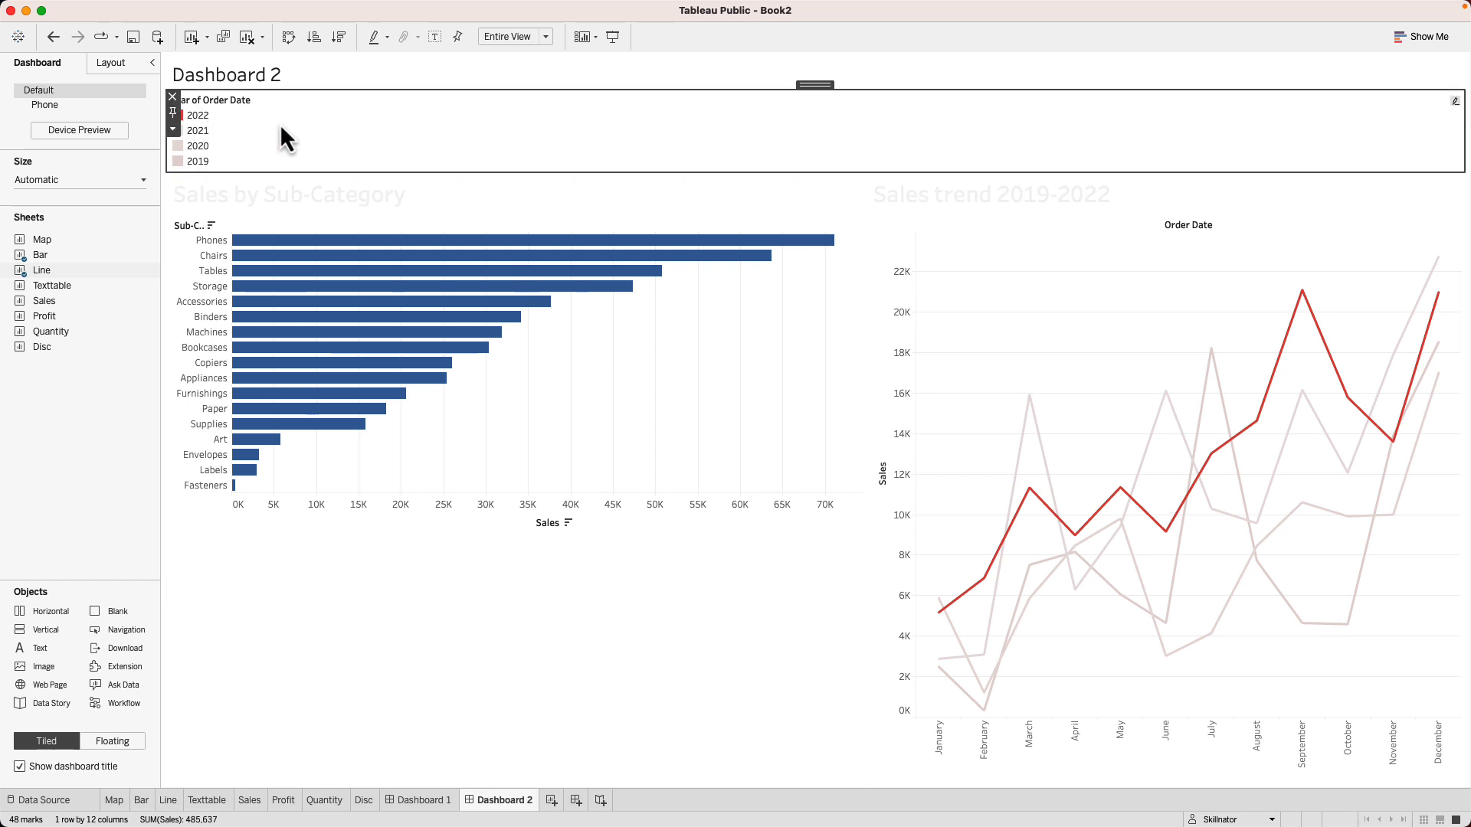
click(174, 98)
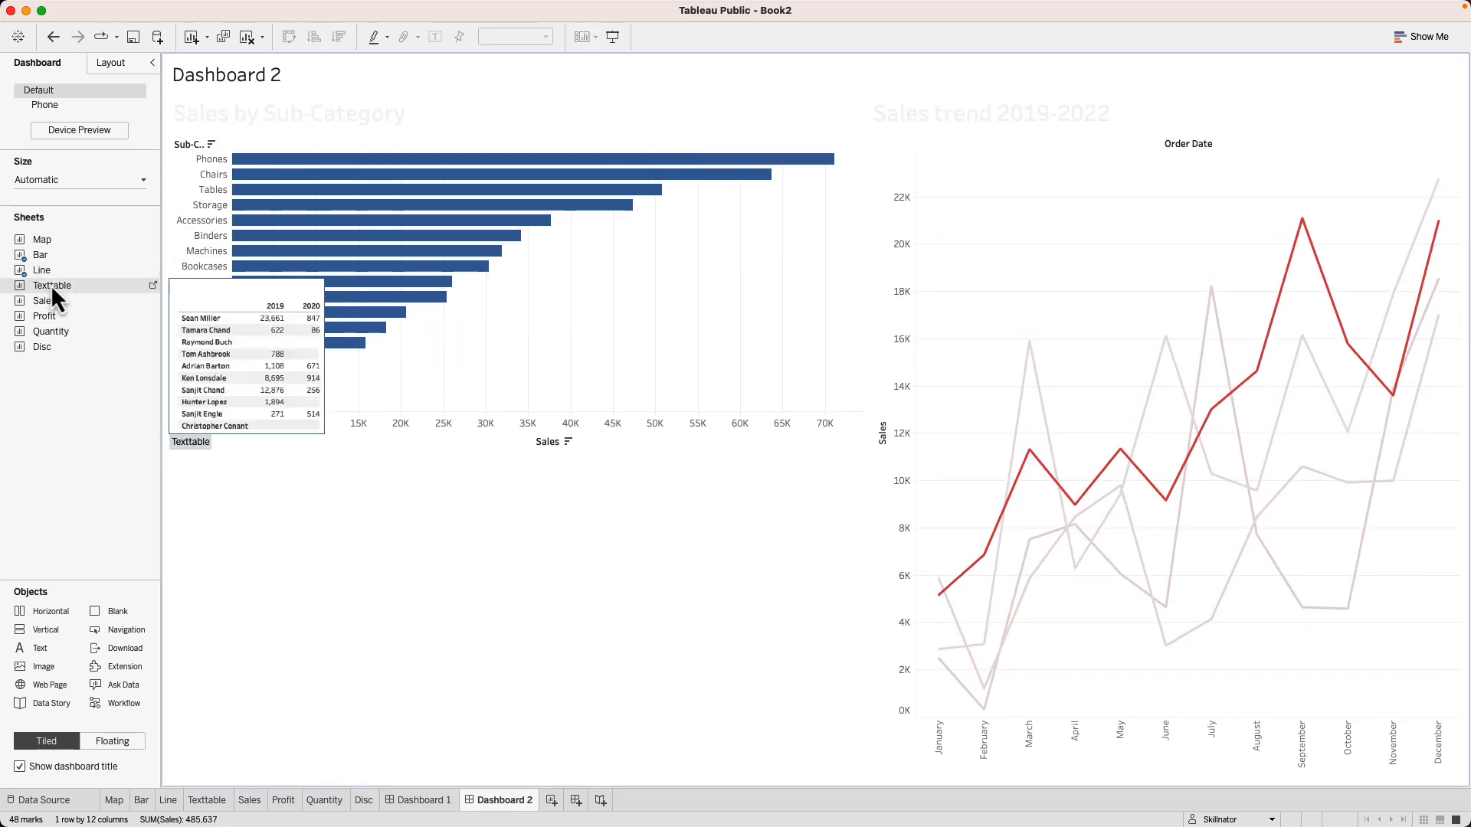
- Add the Texttable sheet after the line chart in the lower container and compare the widths of the three sheets
drag(50, 283, 953, 357)
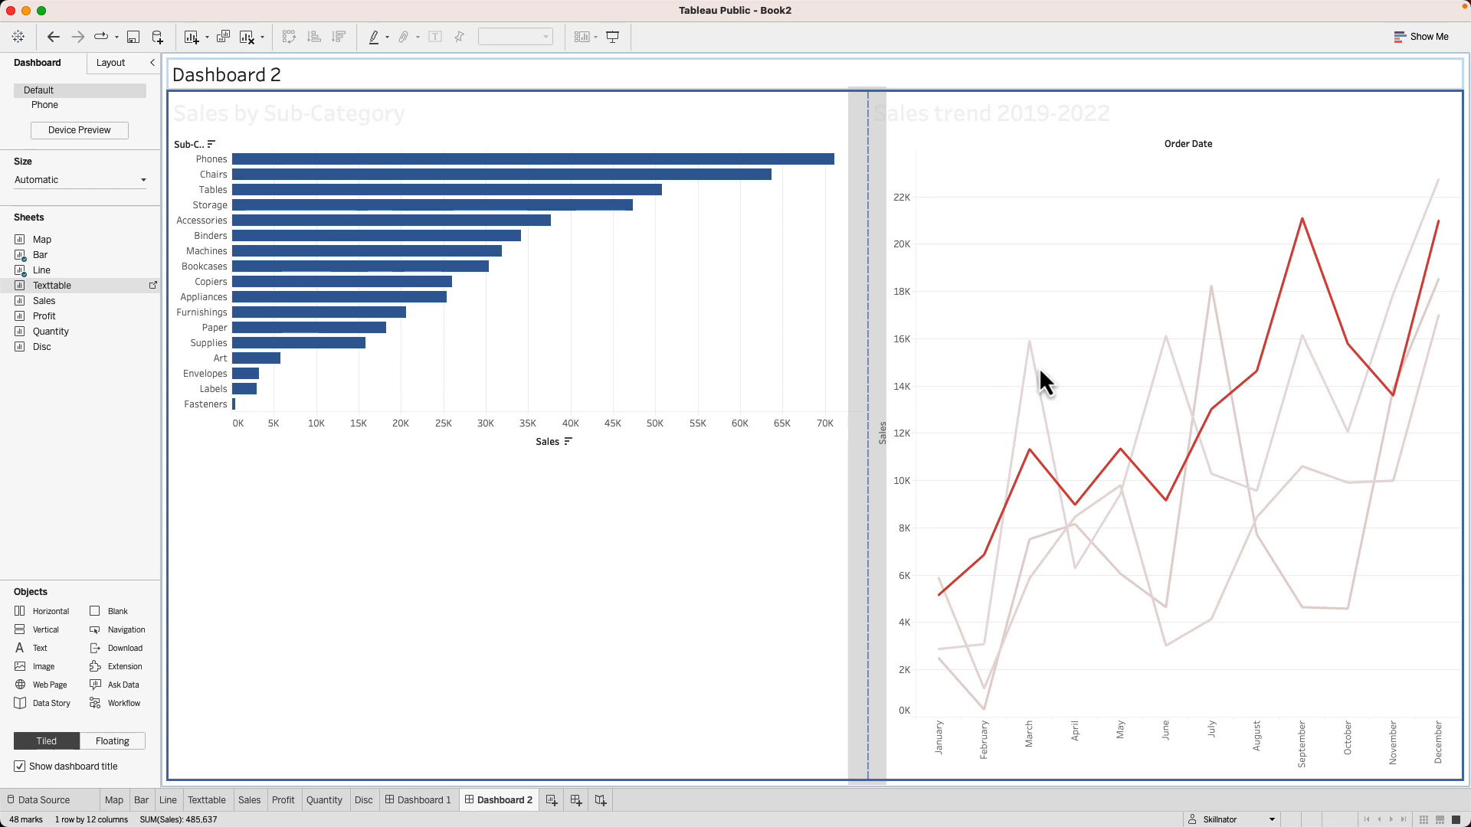
drag(1133, 377, 1224, 369)
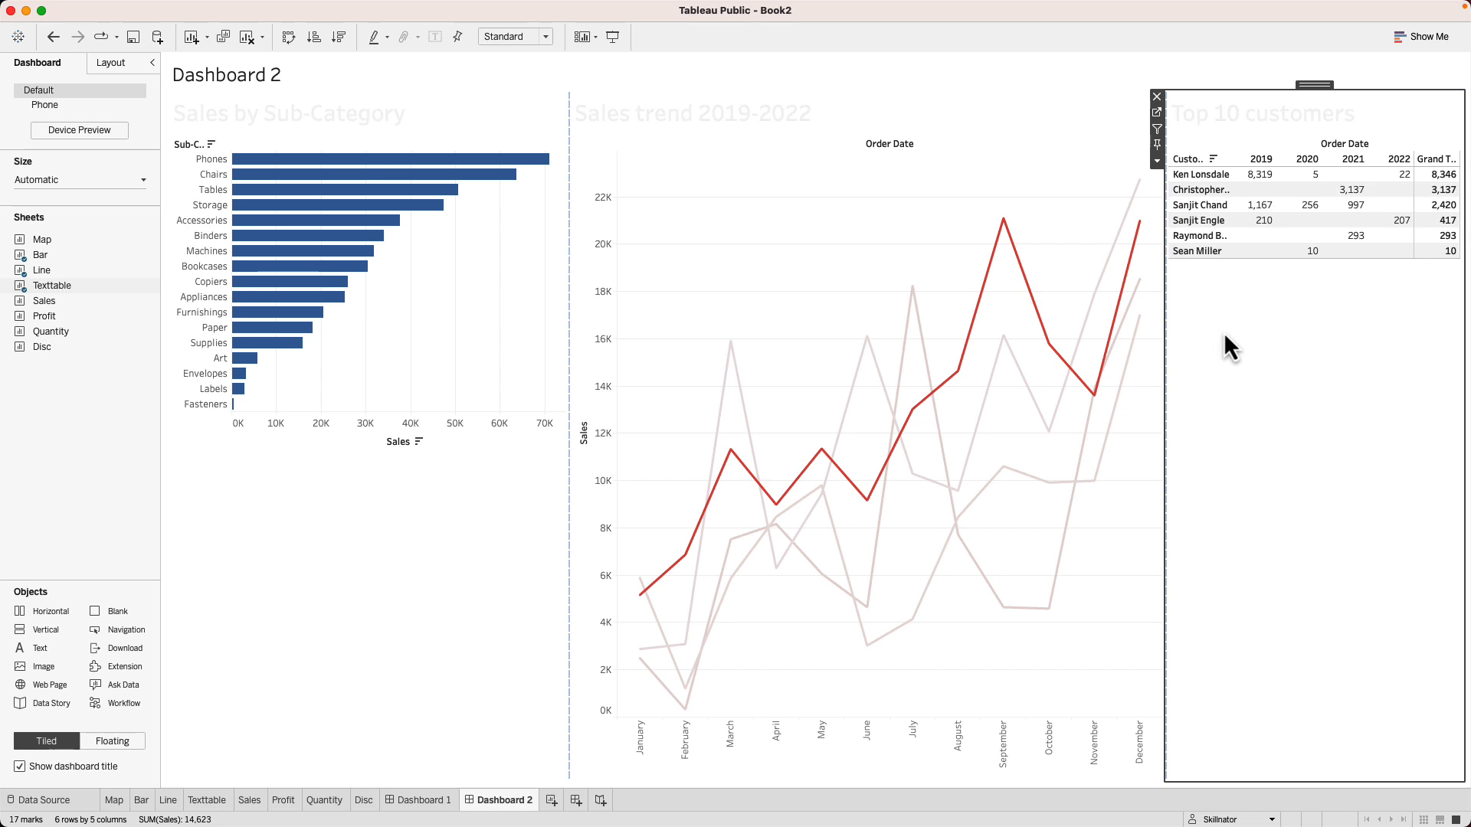
click(882, 228)
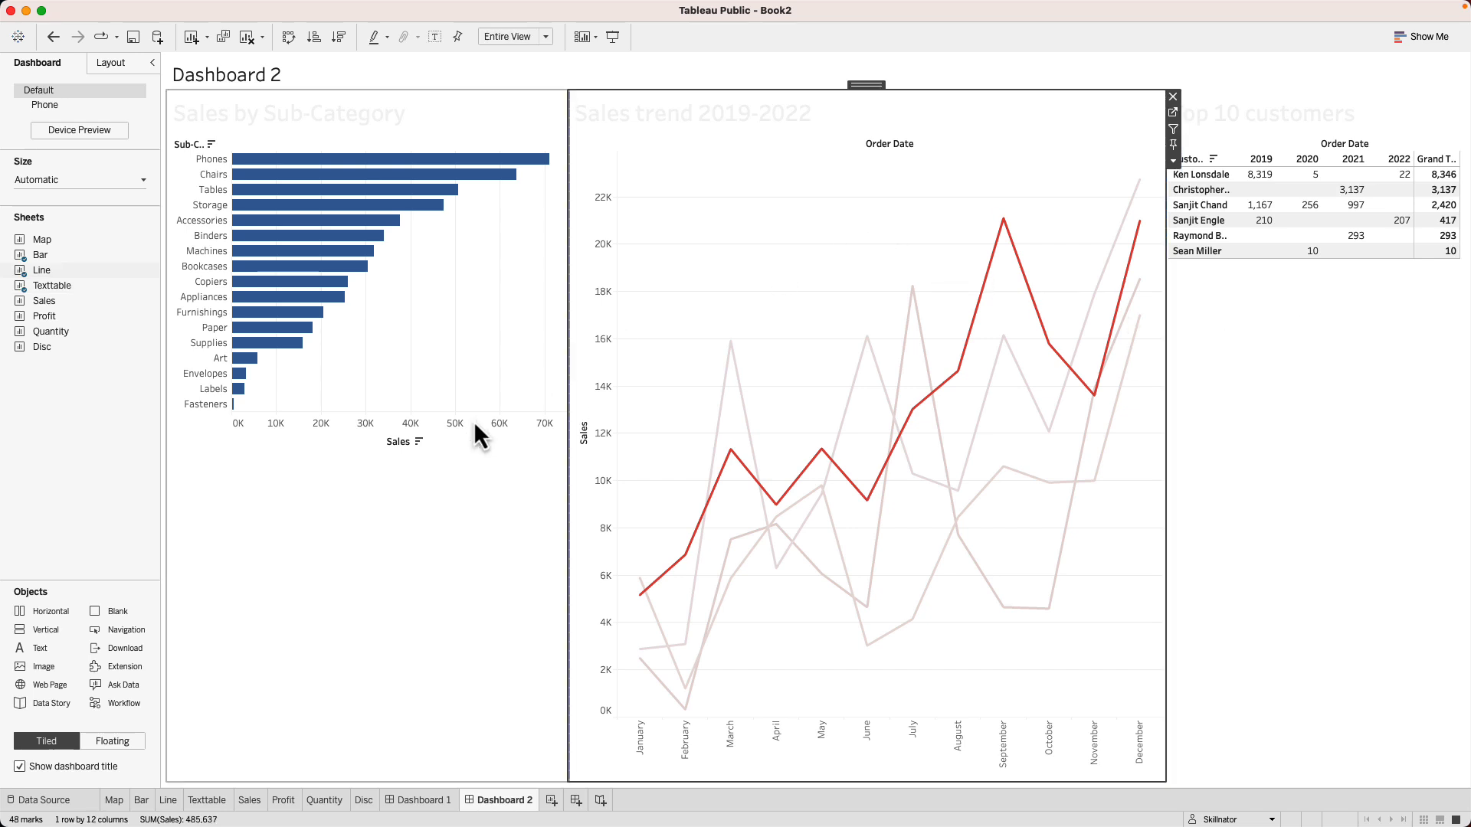
click(392, 503)
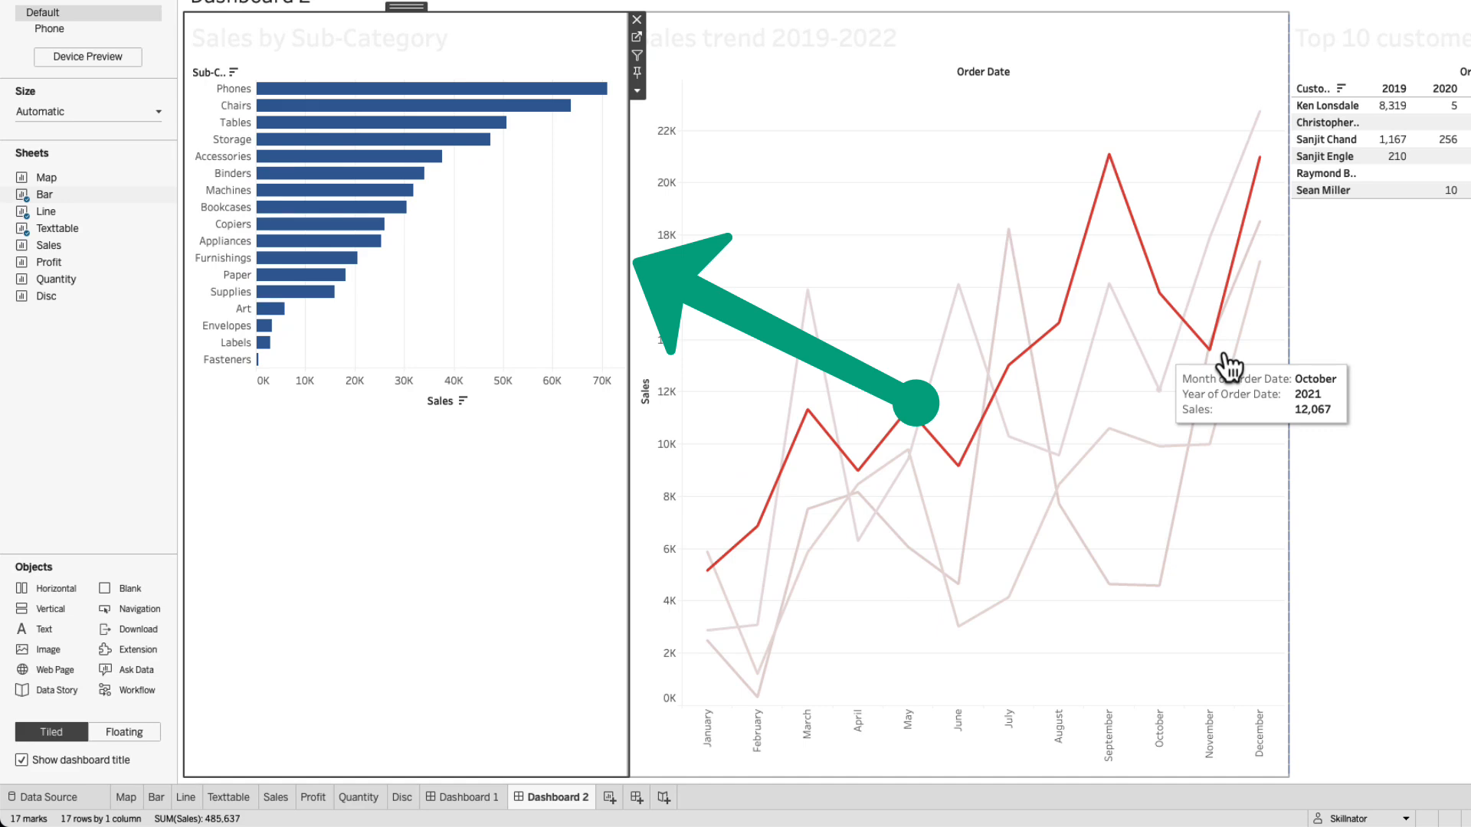
click(1313, 367)
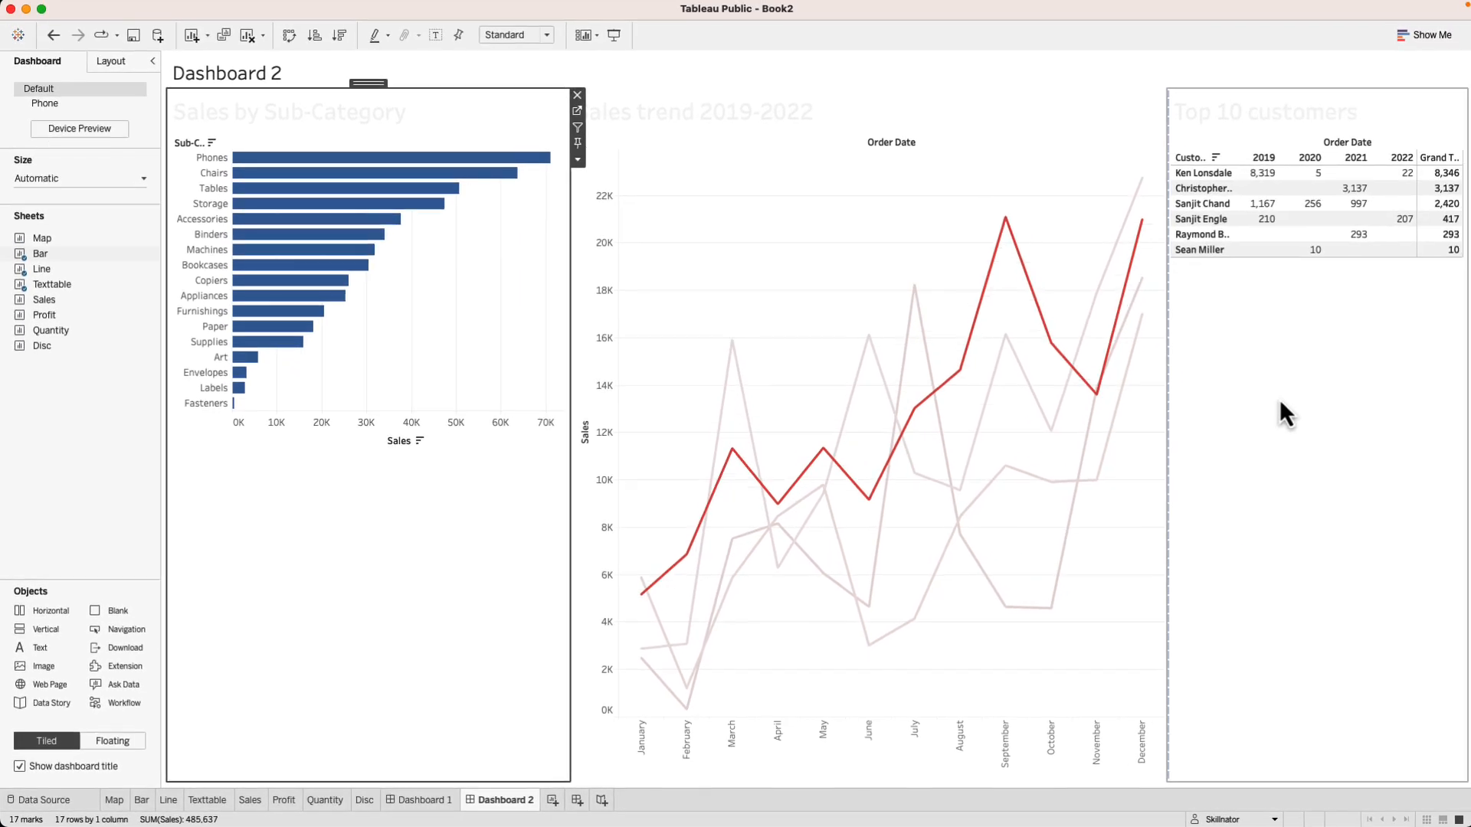
- Select the horizontal container holding the three charts and distribute its contents evenly
double_click(1321, 87)
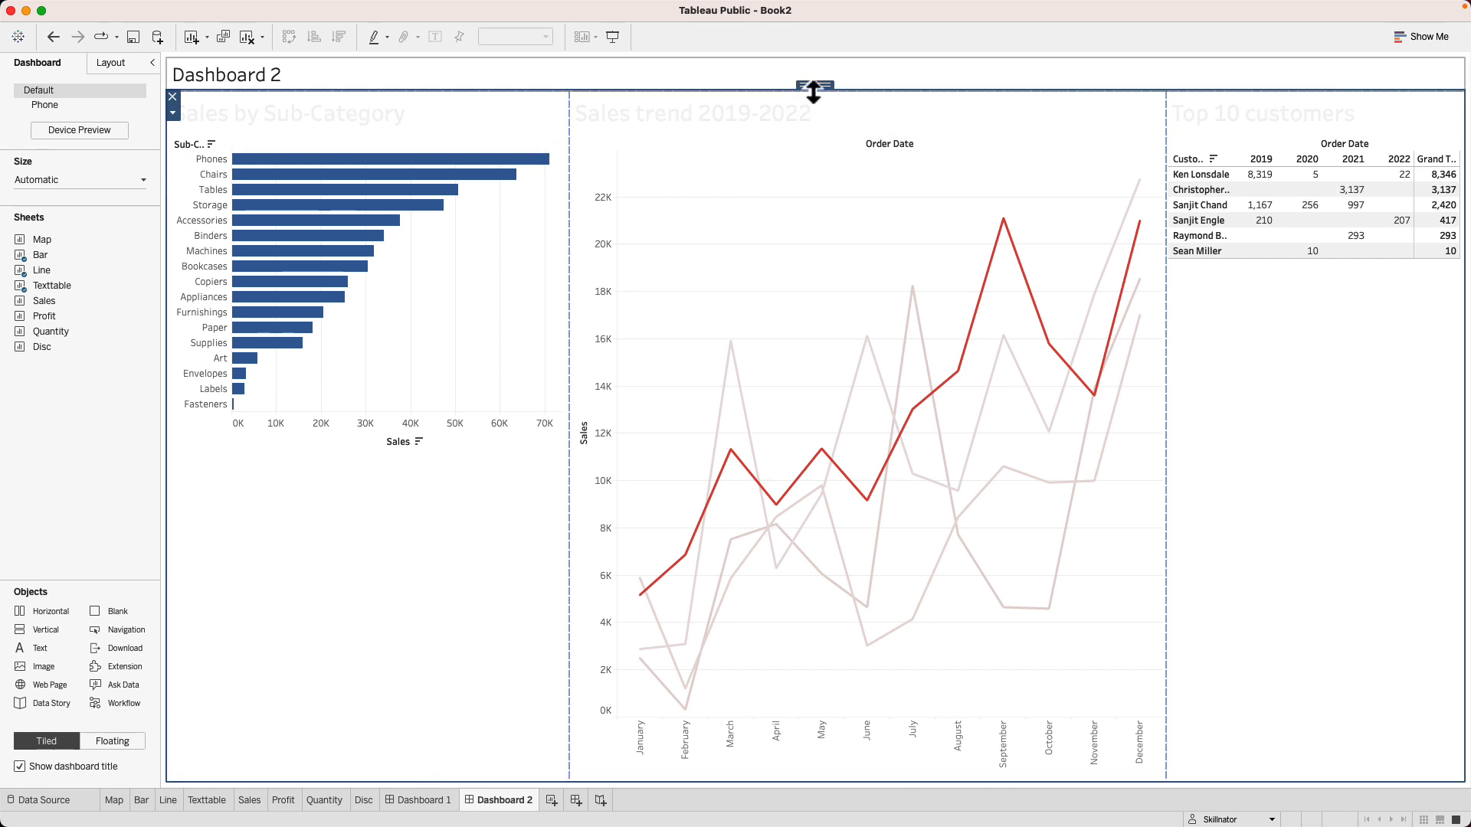
click(172, 113)
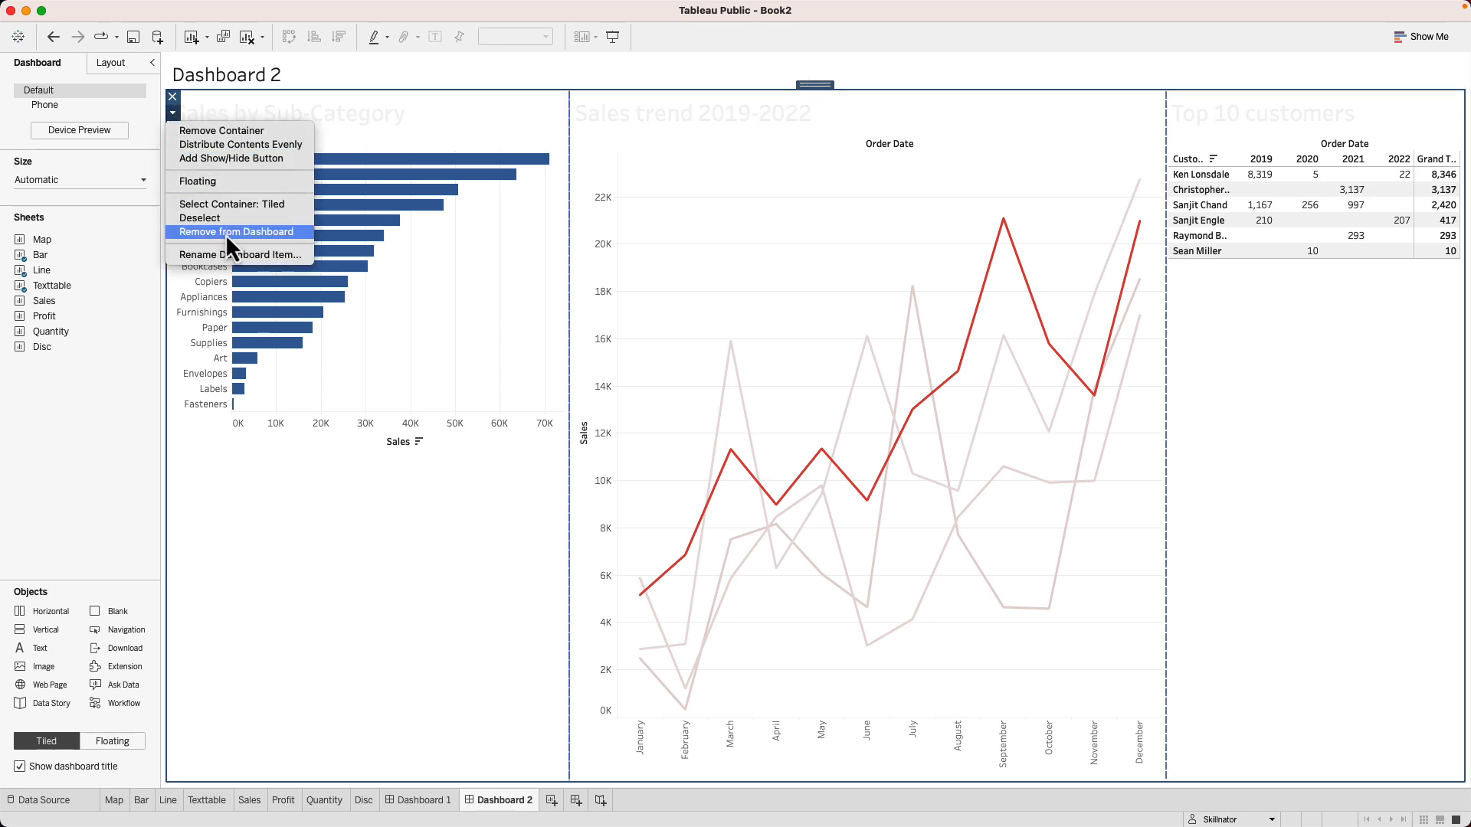
click(239, 145)
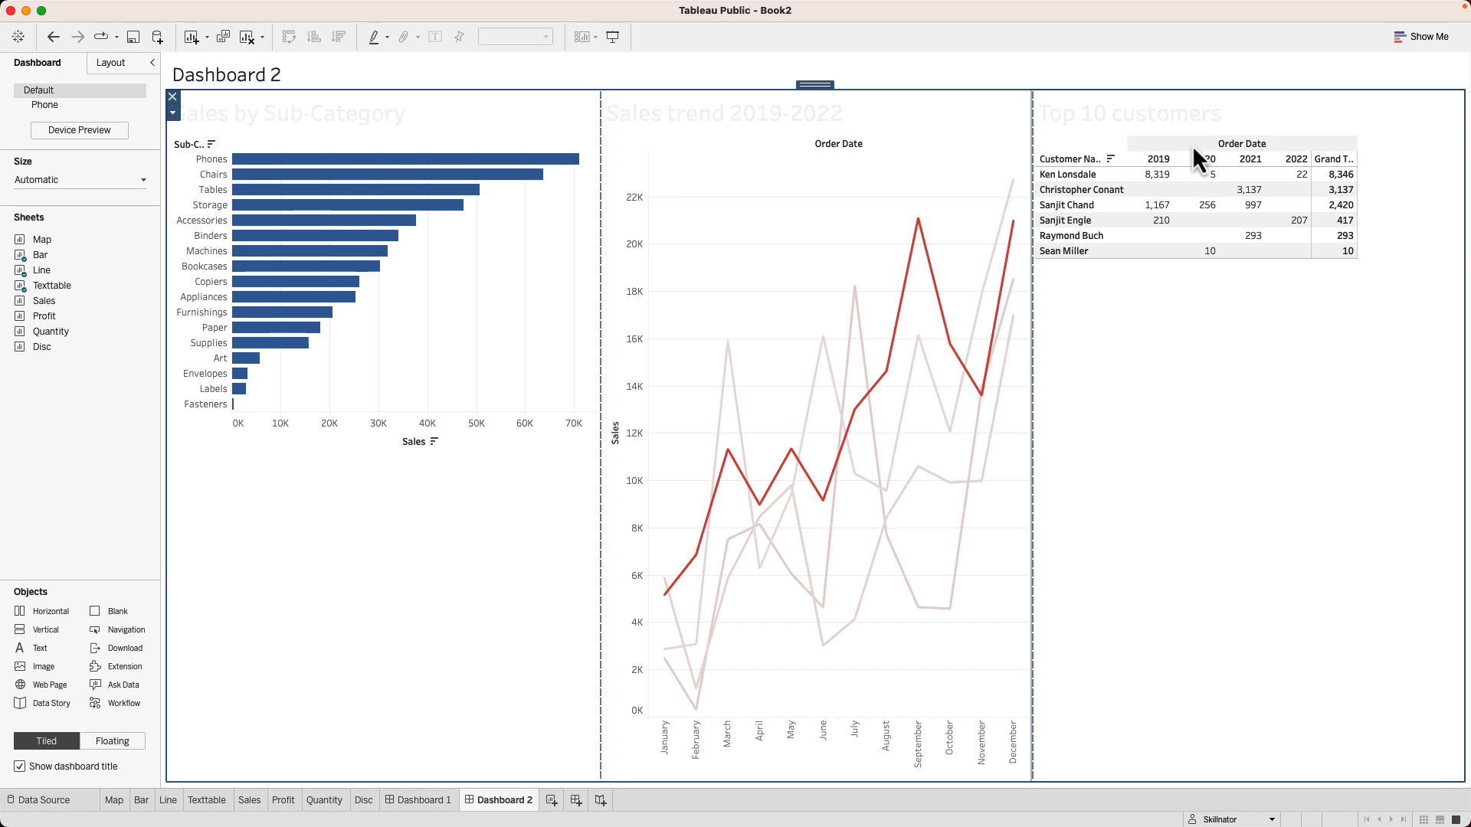
- Set the Top 10 customers table's fit to Entire View
click(1188, 216)
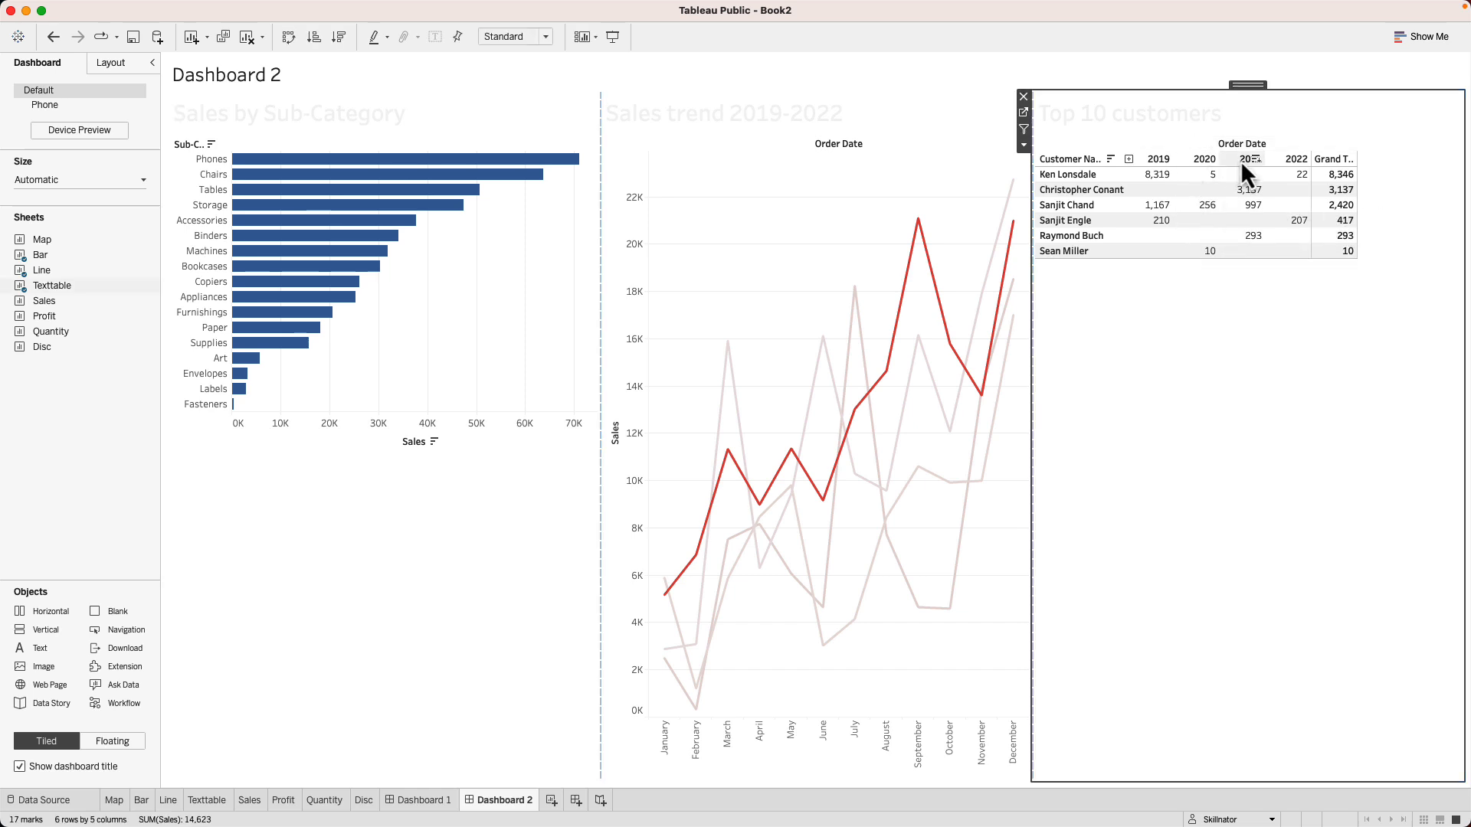
click(1024, 145)
mouse_move(1069, 193)
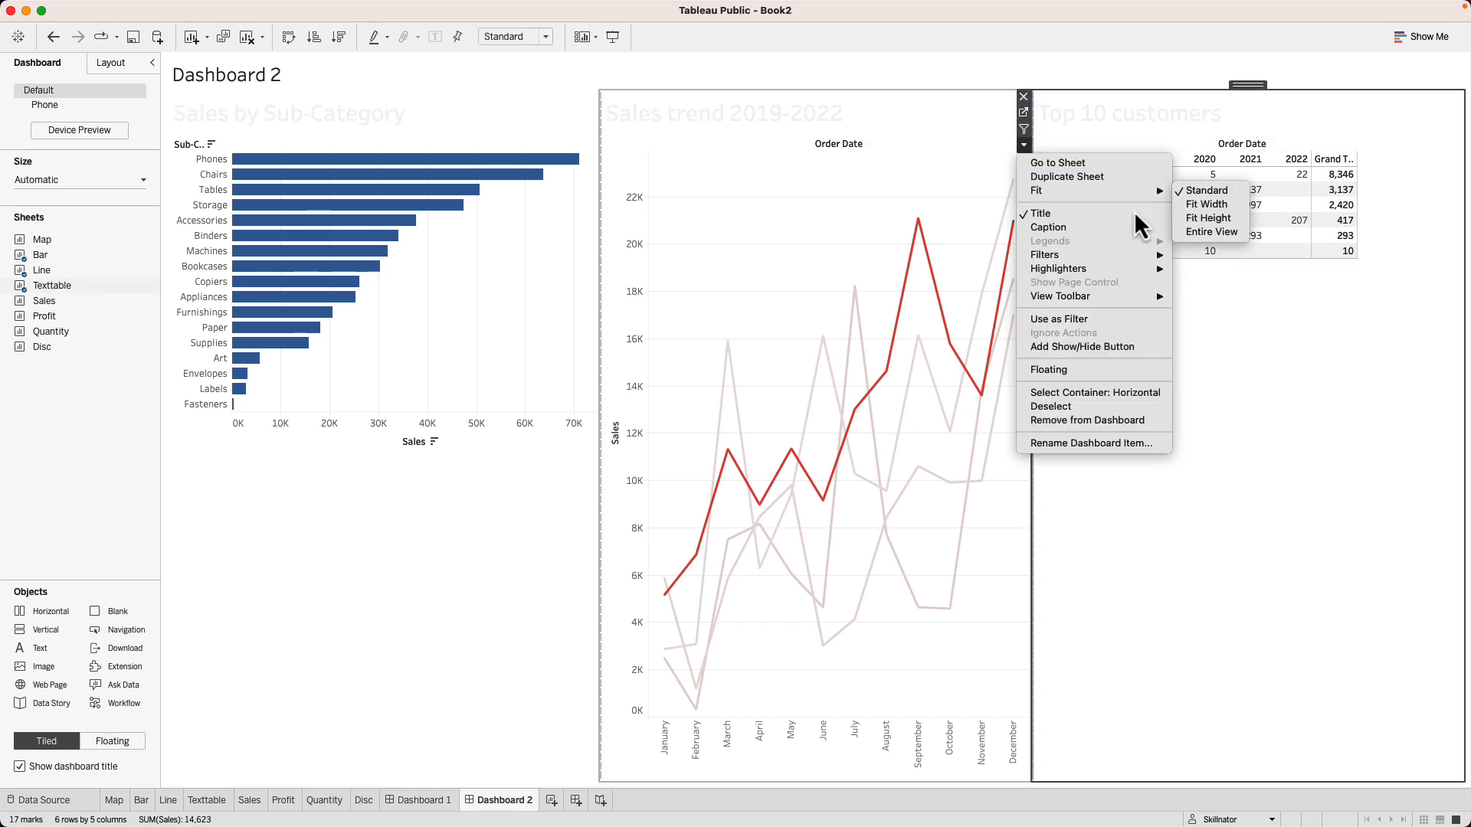
click(1198, 234)
- Set the Sales by Sub-Category bar chart's fit to Entire View
click(457, 518)
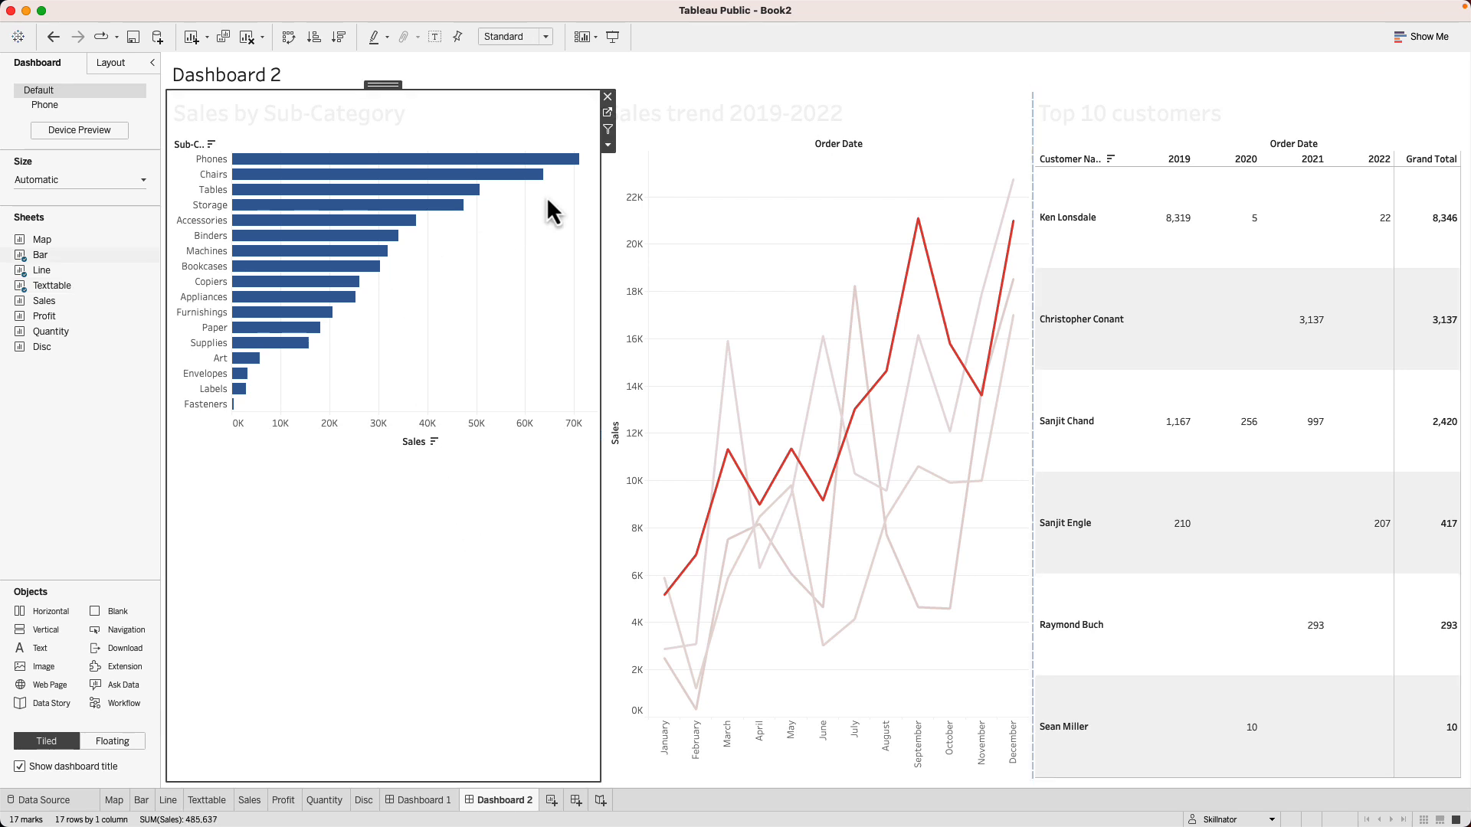
click(608, 145)
mouse_move(638, 191)
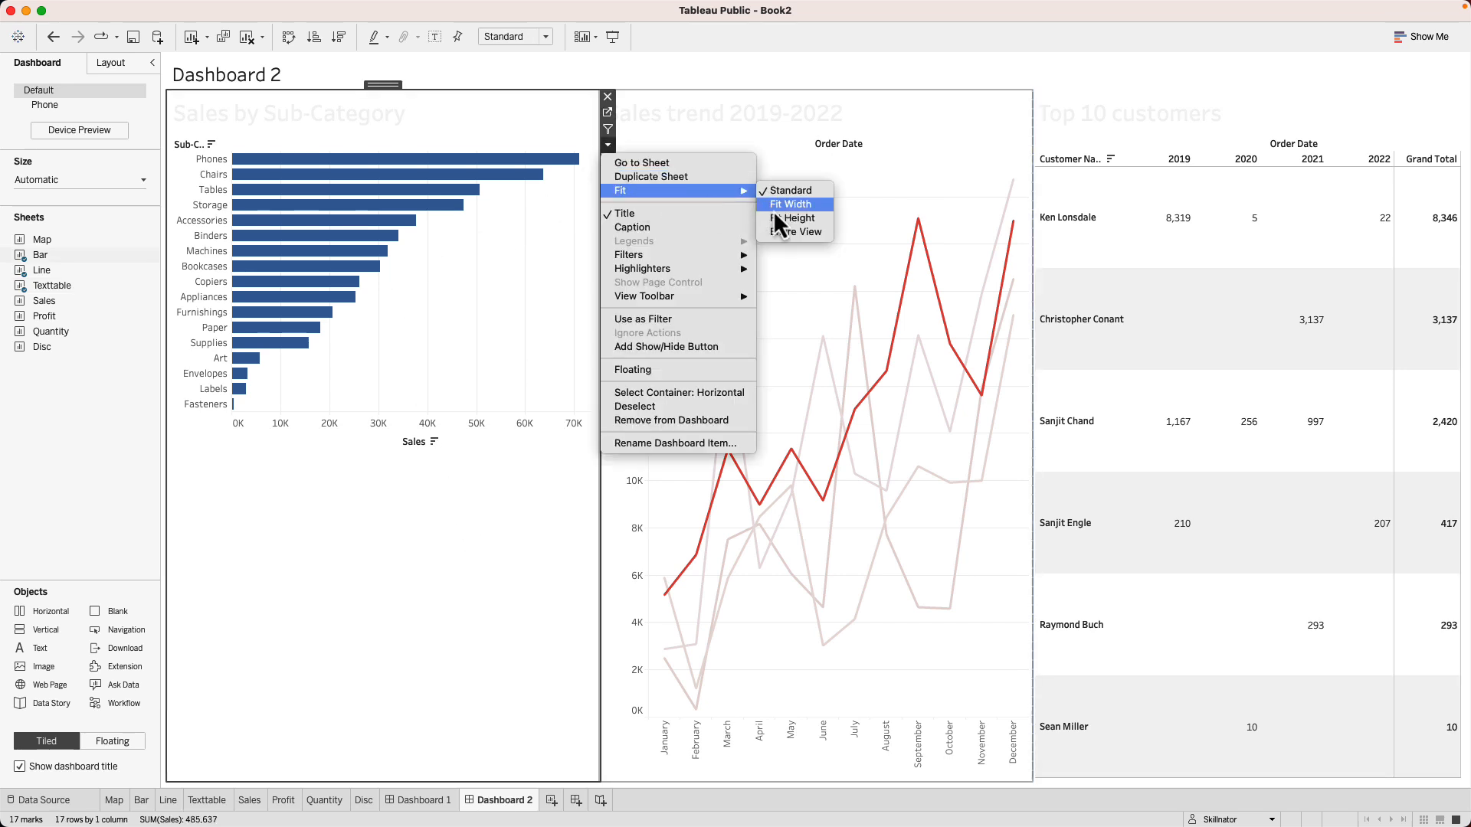
click(785, 232)
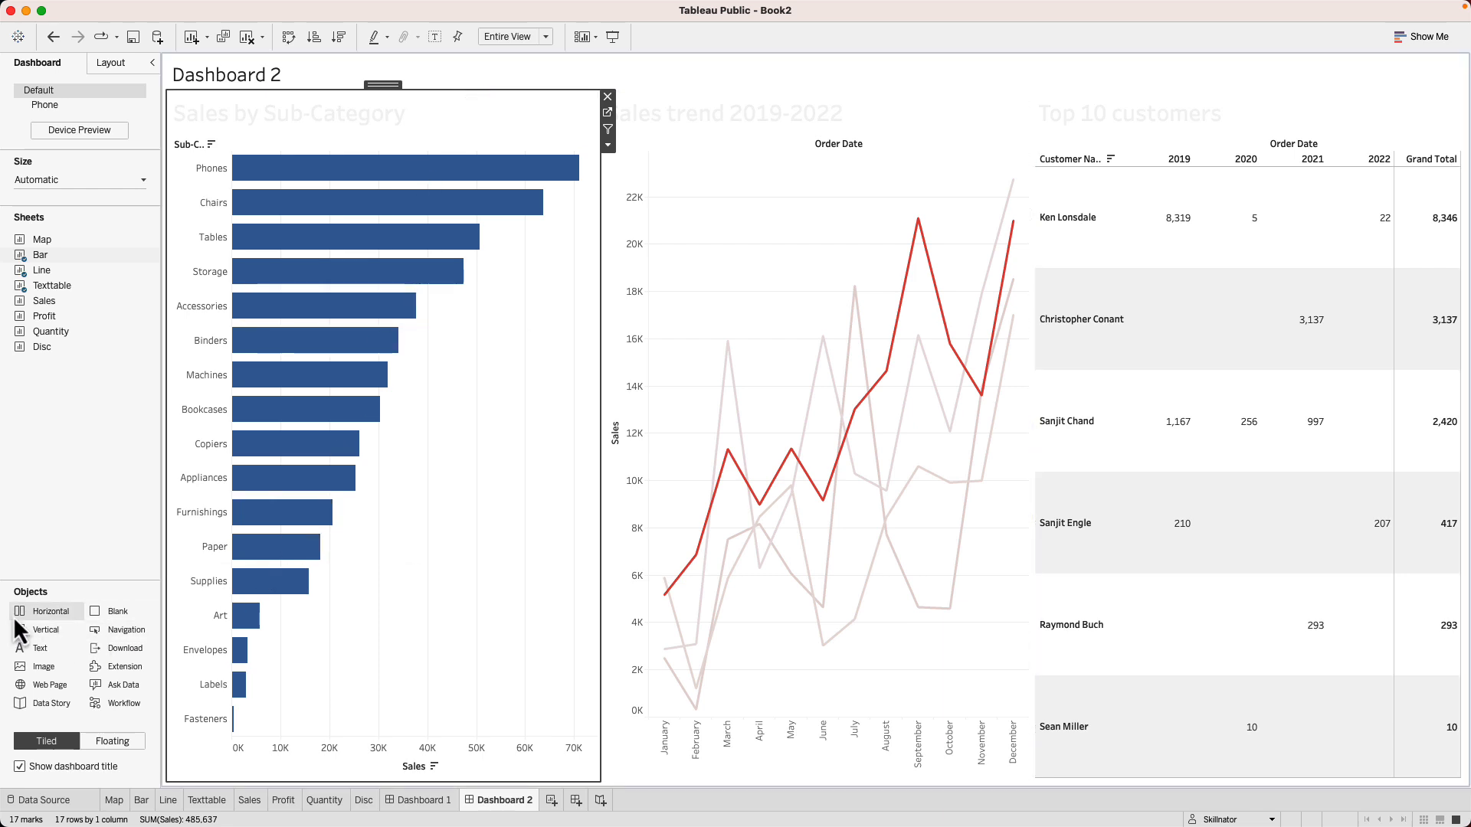
- Insert a horizontal container between the dashboard title and the chart row, and place the Map sheet in it
drag(30, 616, 359, 99)
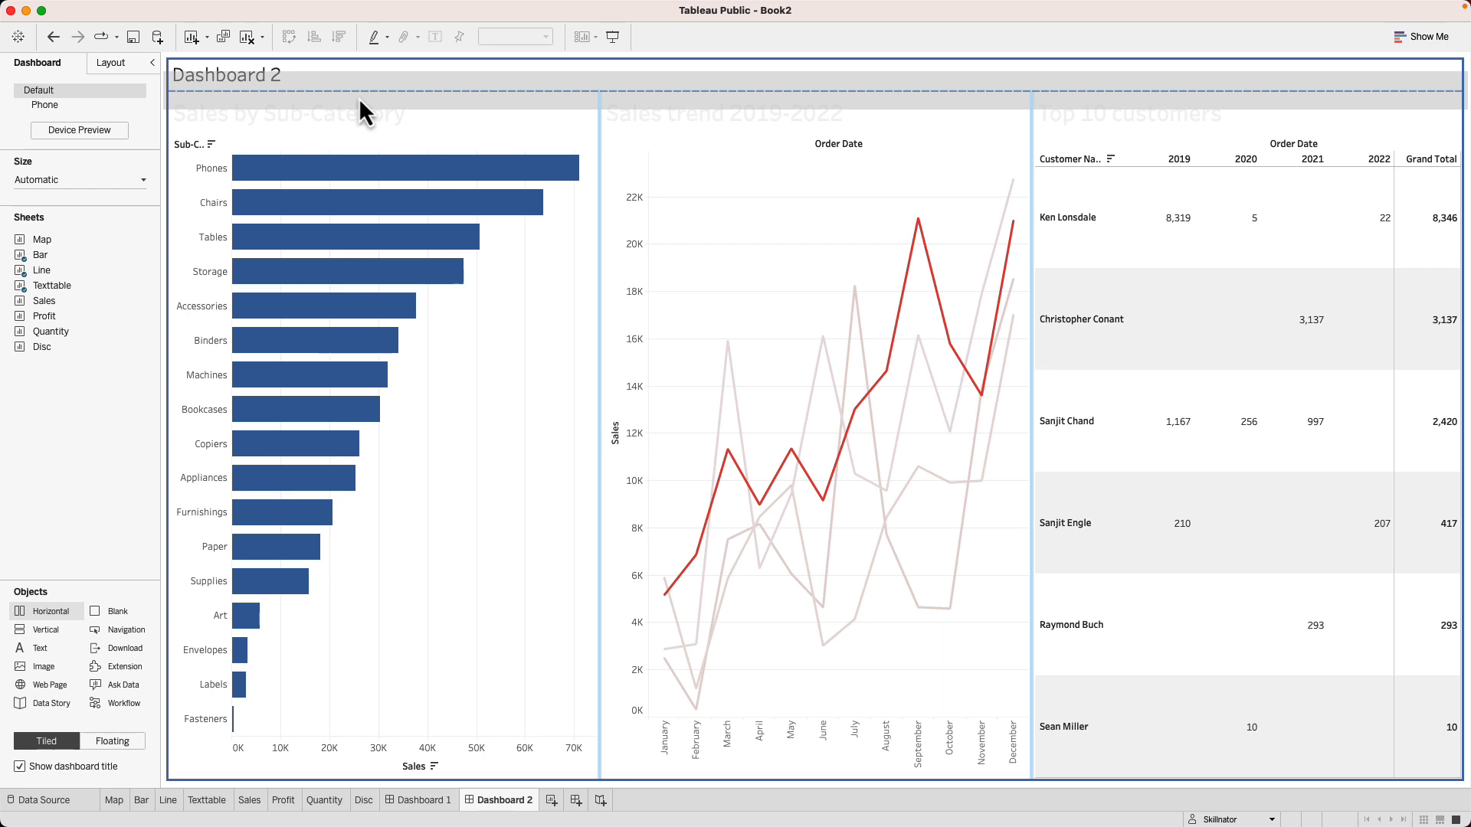
drag(358, 98, 359, 98)
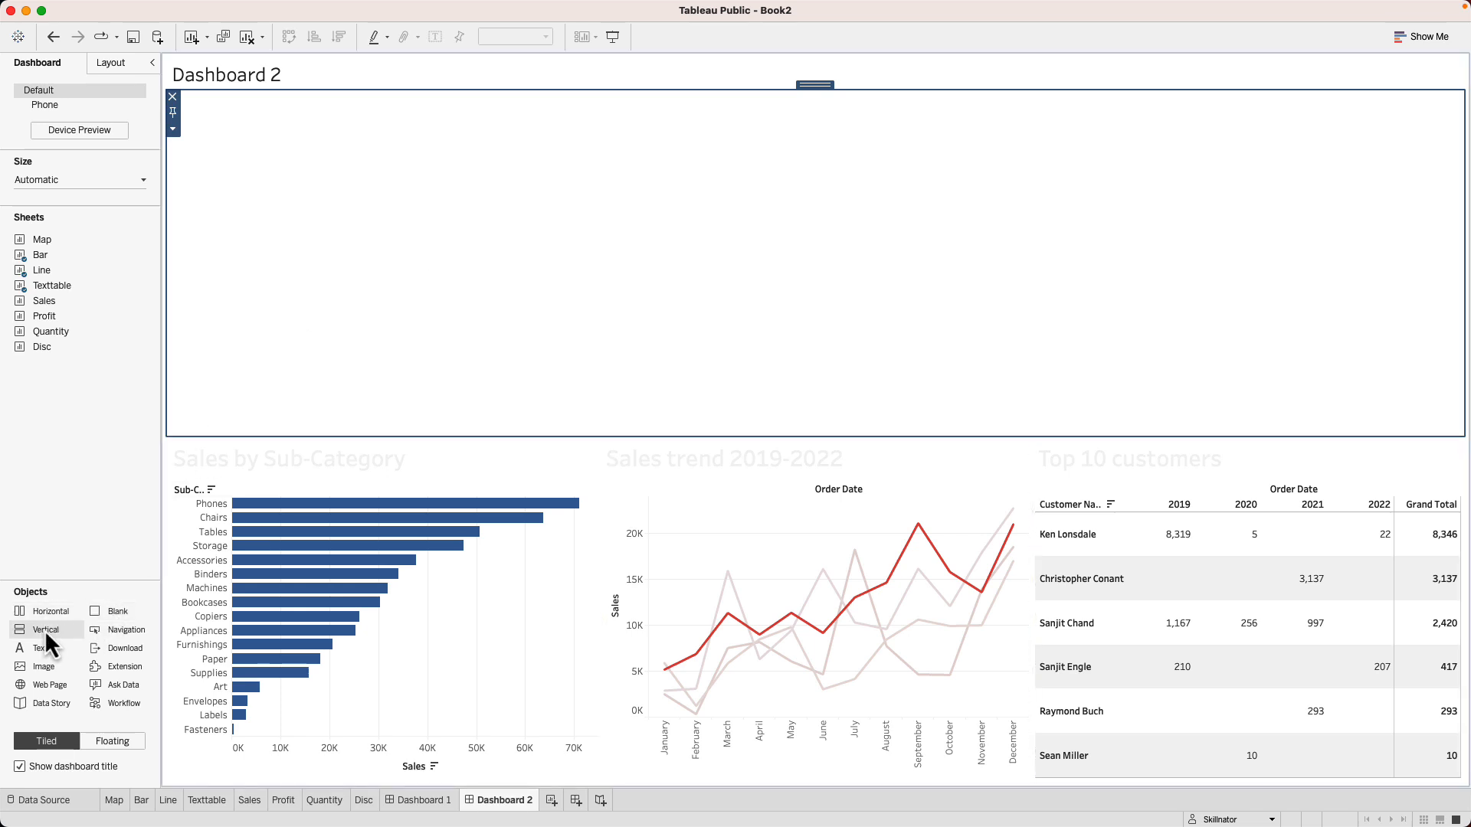
drag(55, 241, 286, 224)
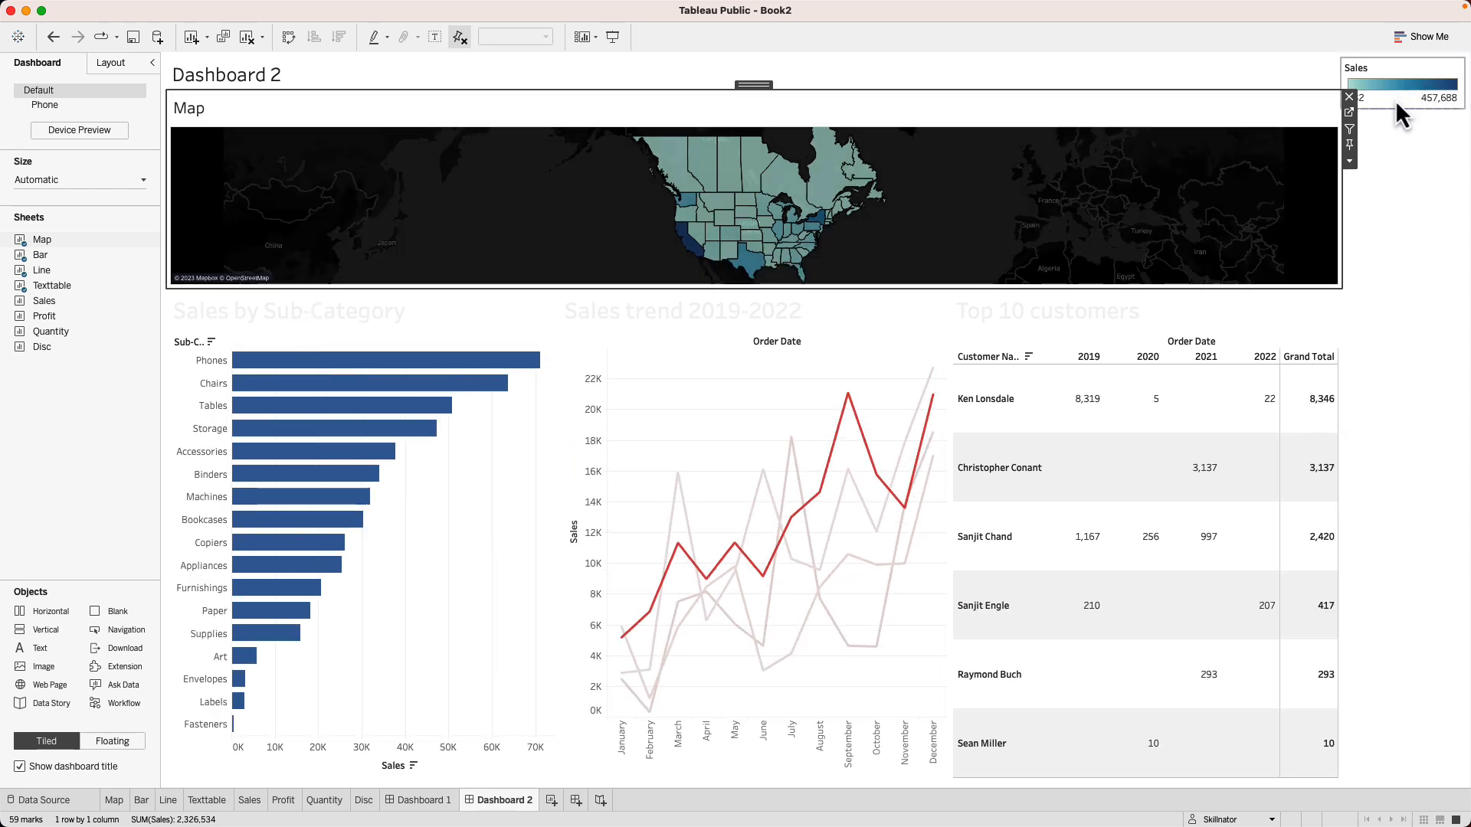
- Remove the map's Sales color legend and enlarge the map row to about half of the dashboard's height
drag(1395, 100, 1317, 77)
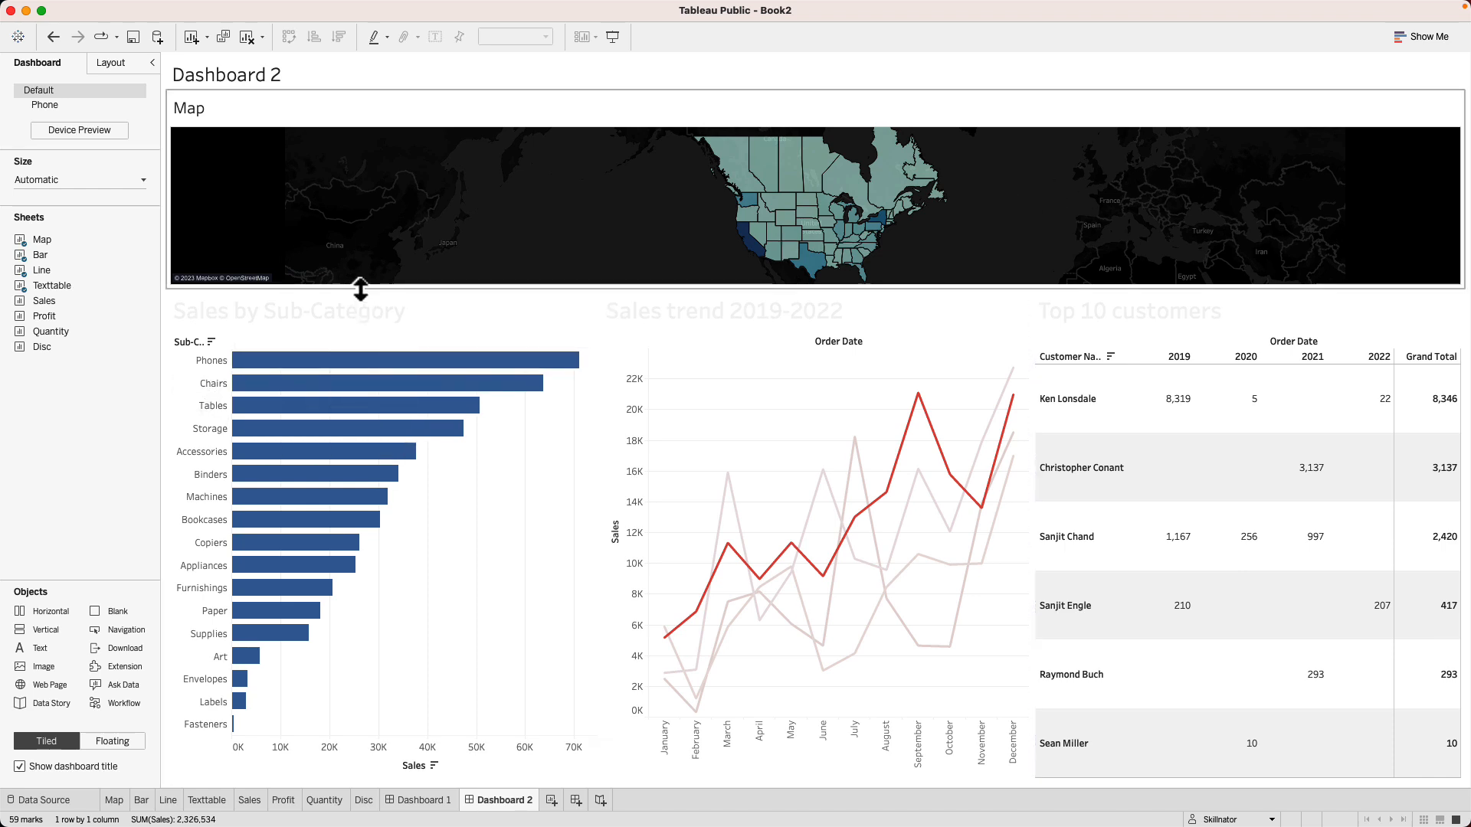
drag(360, 289, 372, 444)
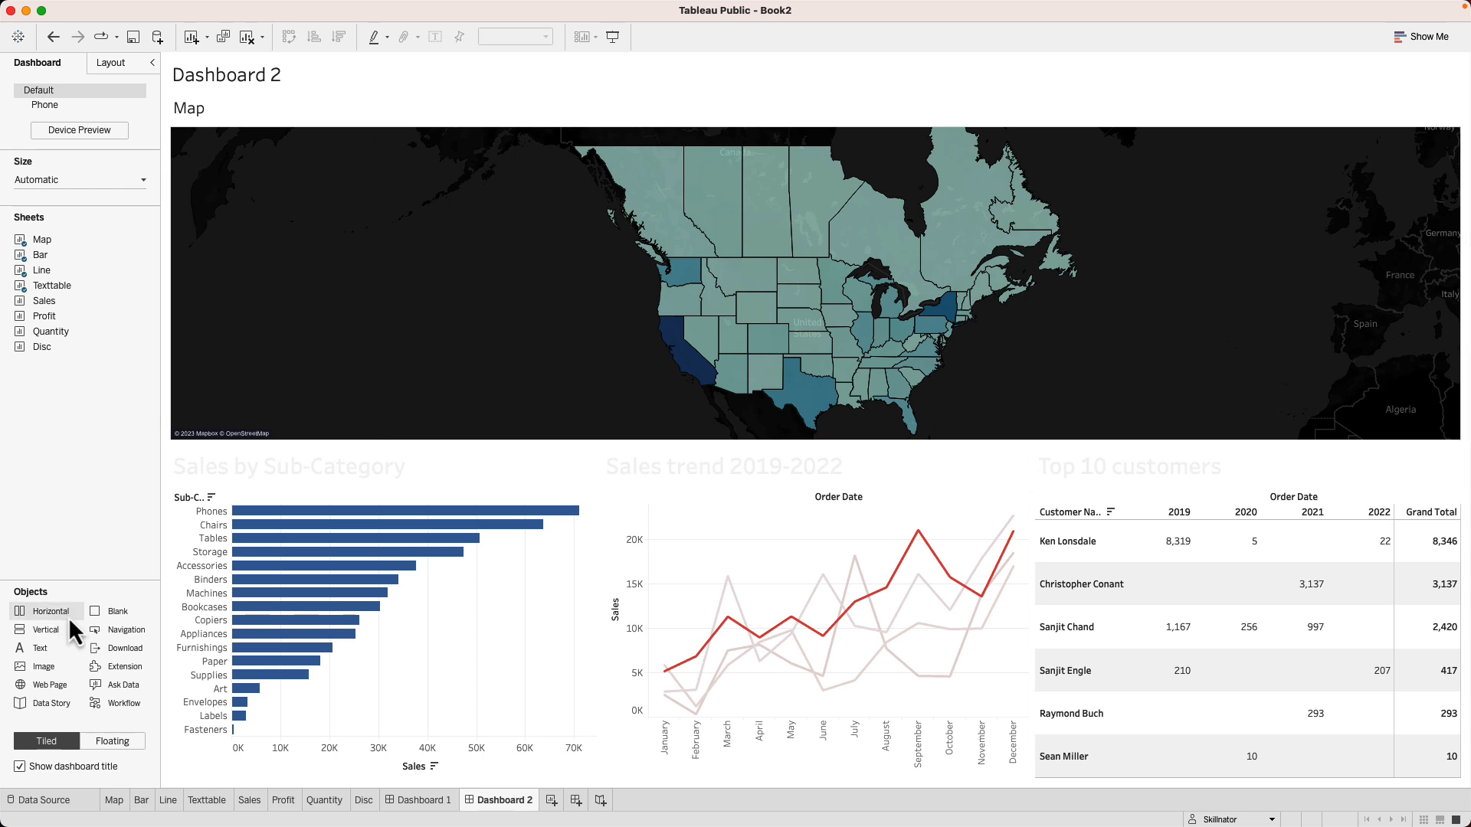
- Add a Blank object beside the Map in the upper container and distribute that container's contents evenly
drag(105, 617, 445, 288)
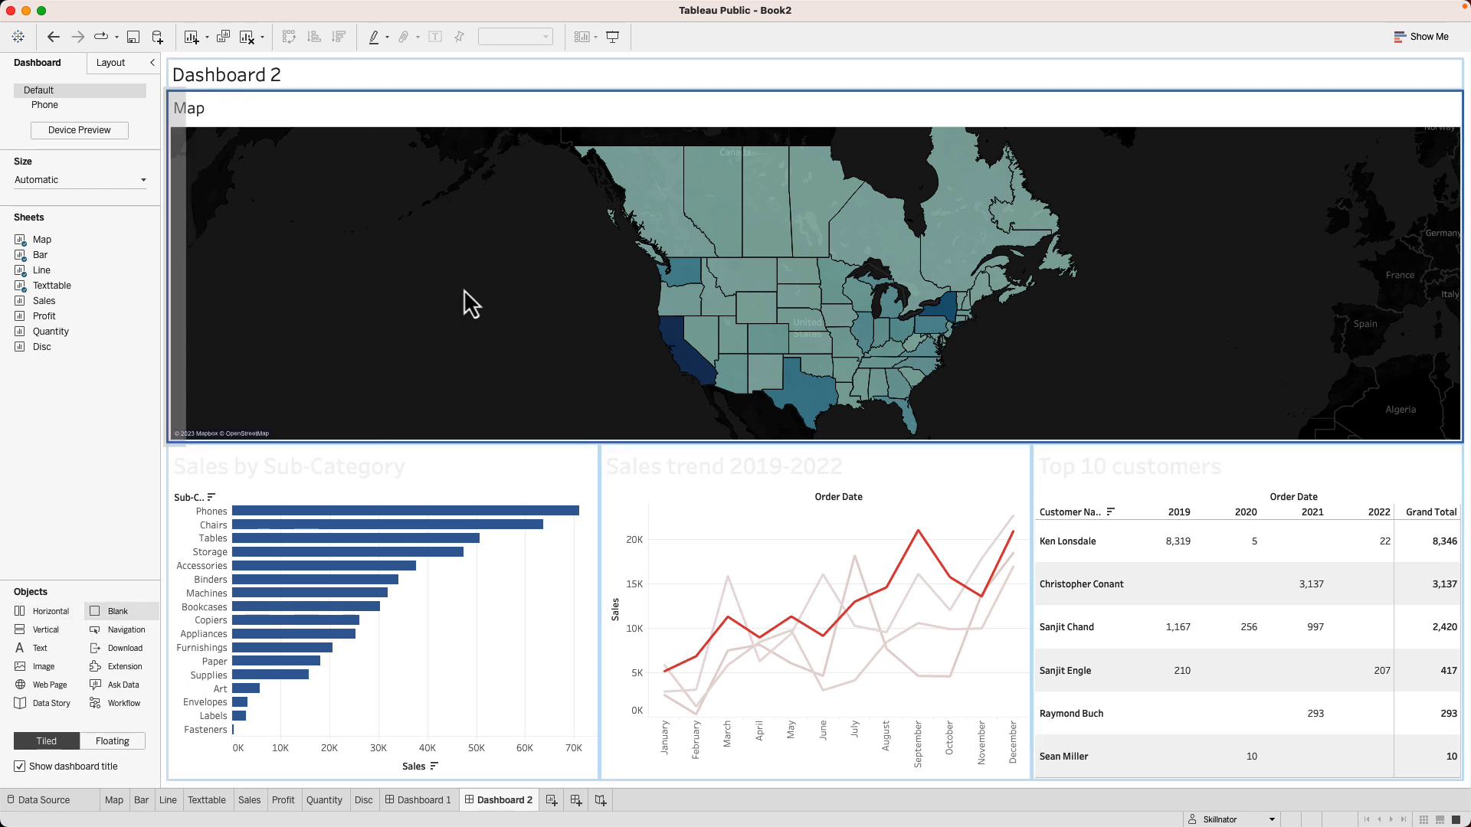
drag(688, 295, 958, 269)
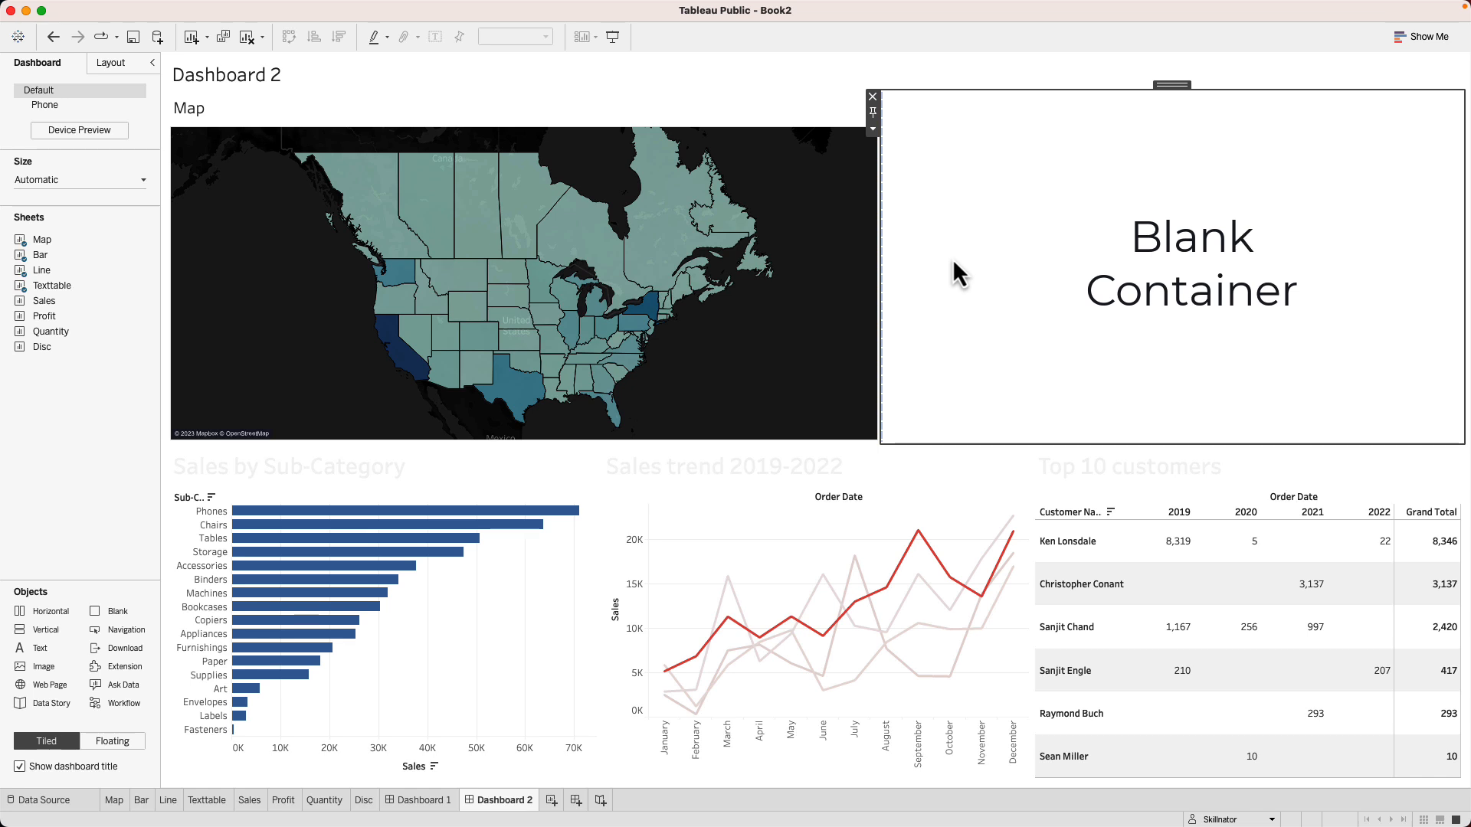
double_click(1172, 84)
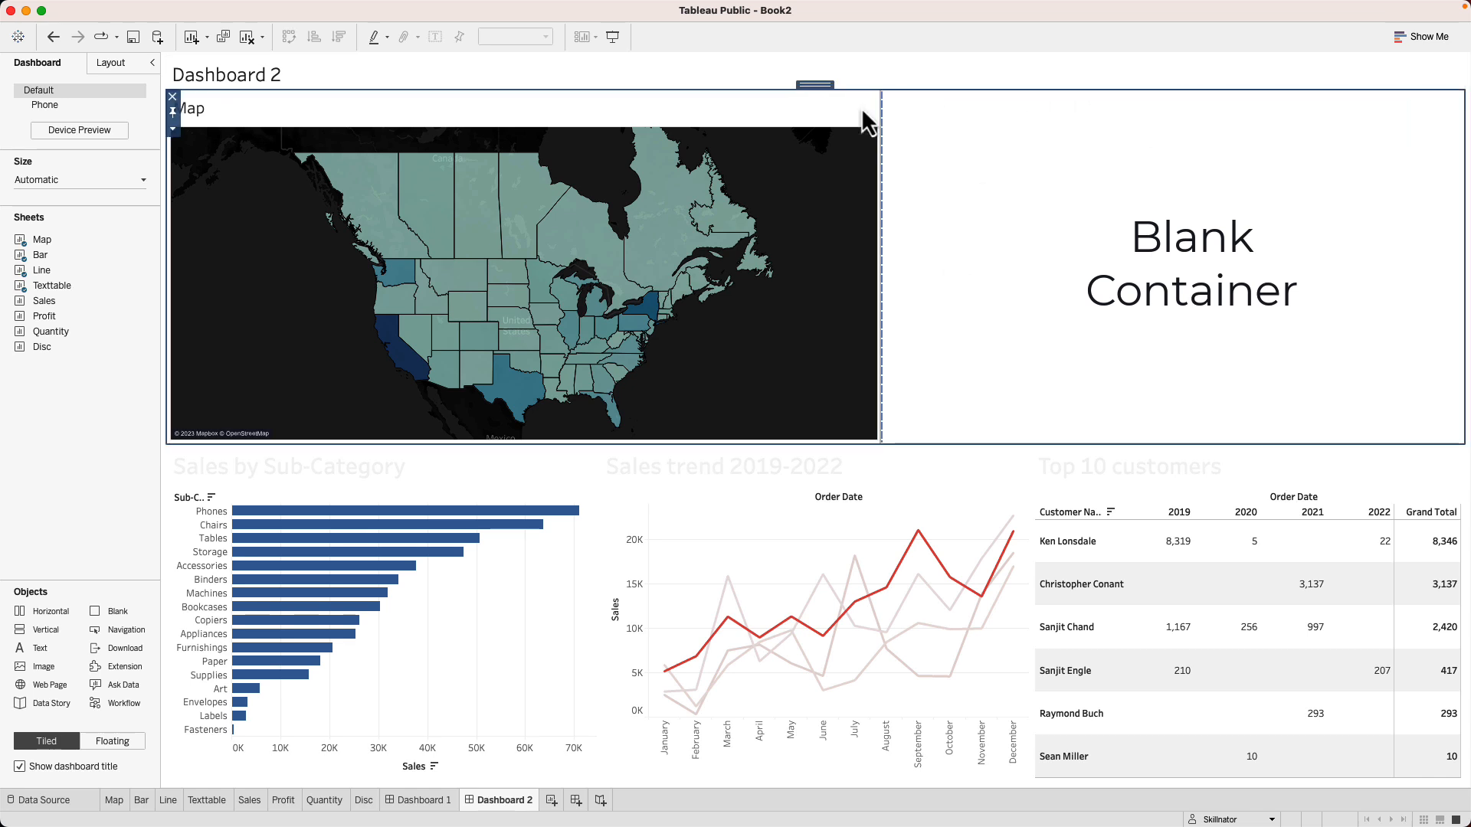
click(172, 129)
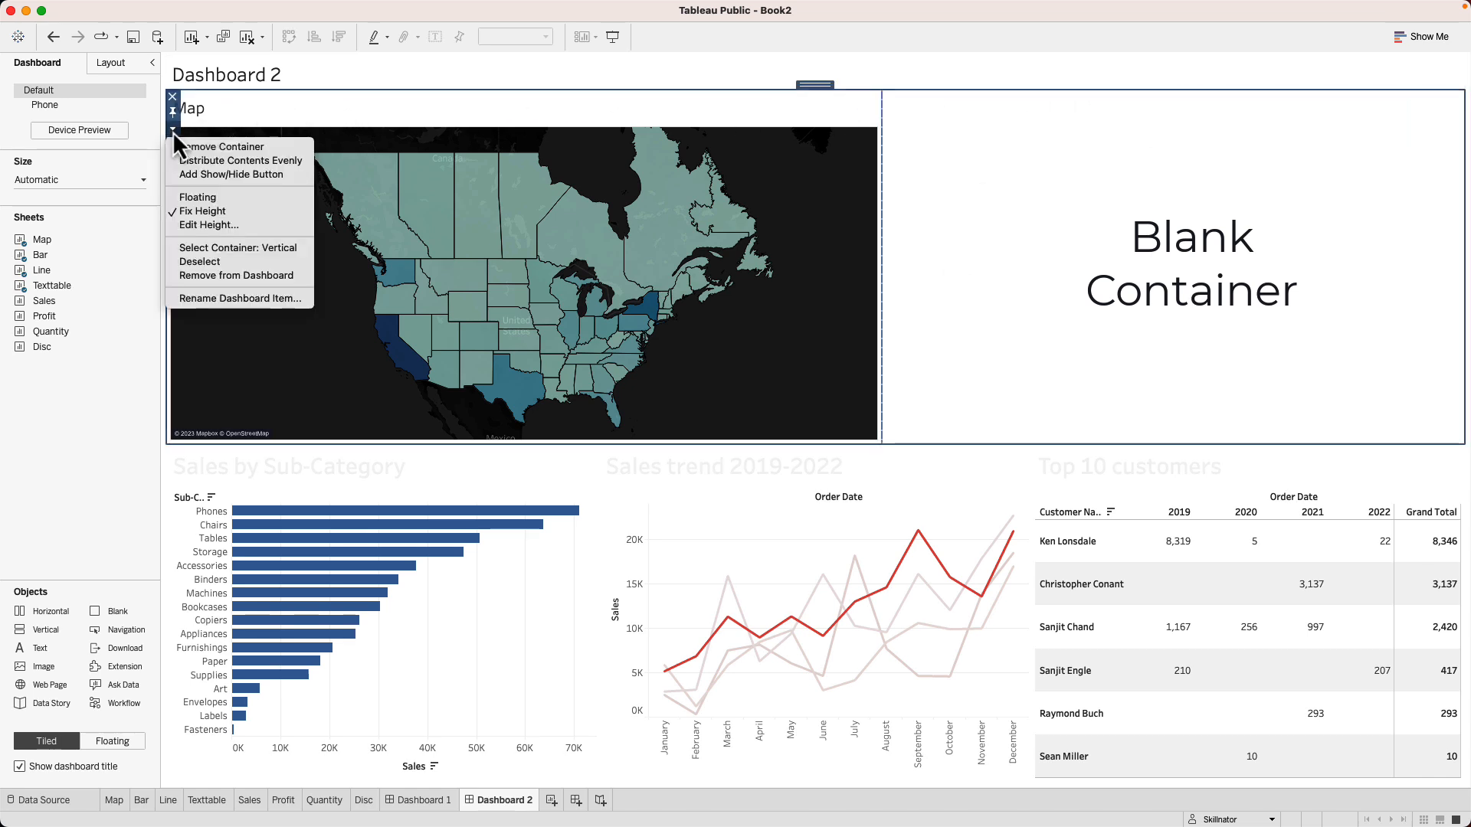
click(232, 161)
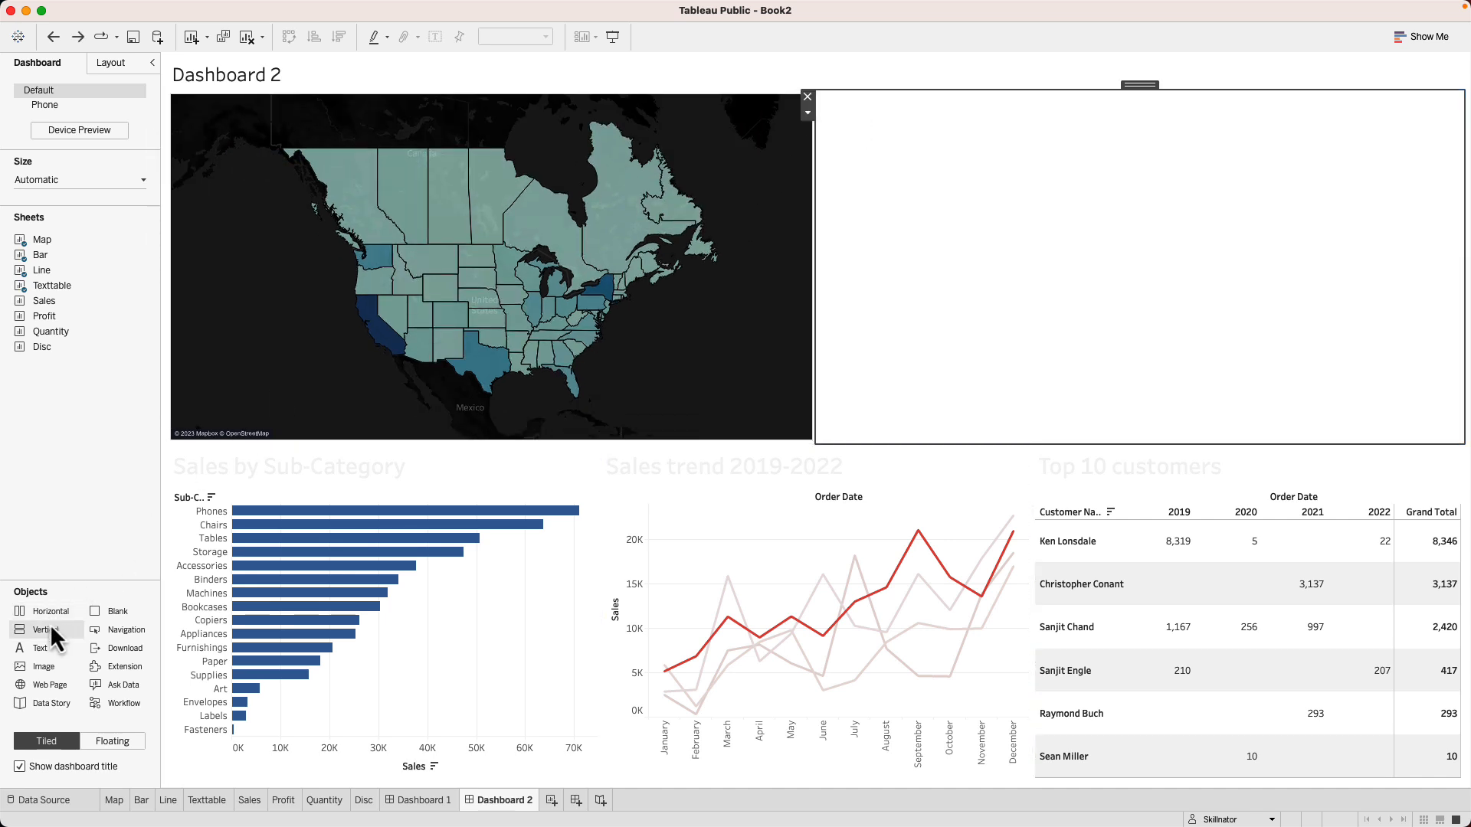
- Insert two vertical containers side by side between the Map and the Blank object, and select the Blank object
drag(53, 630, 823, 303)
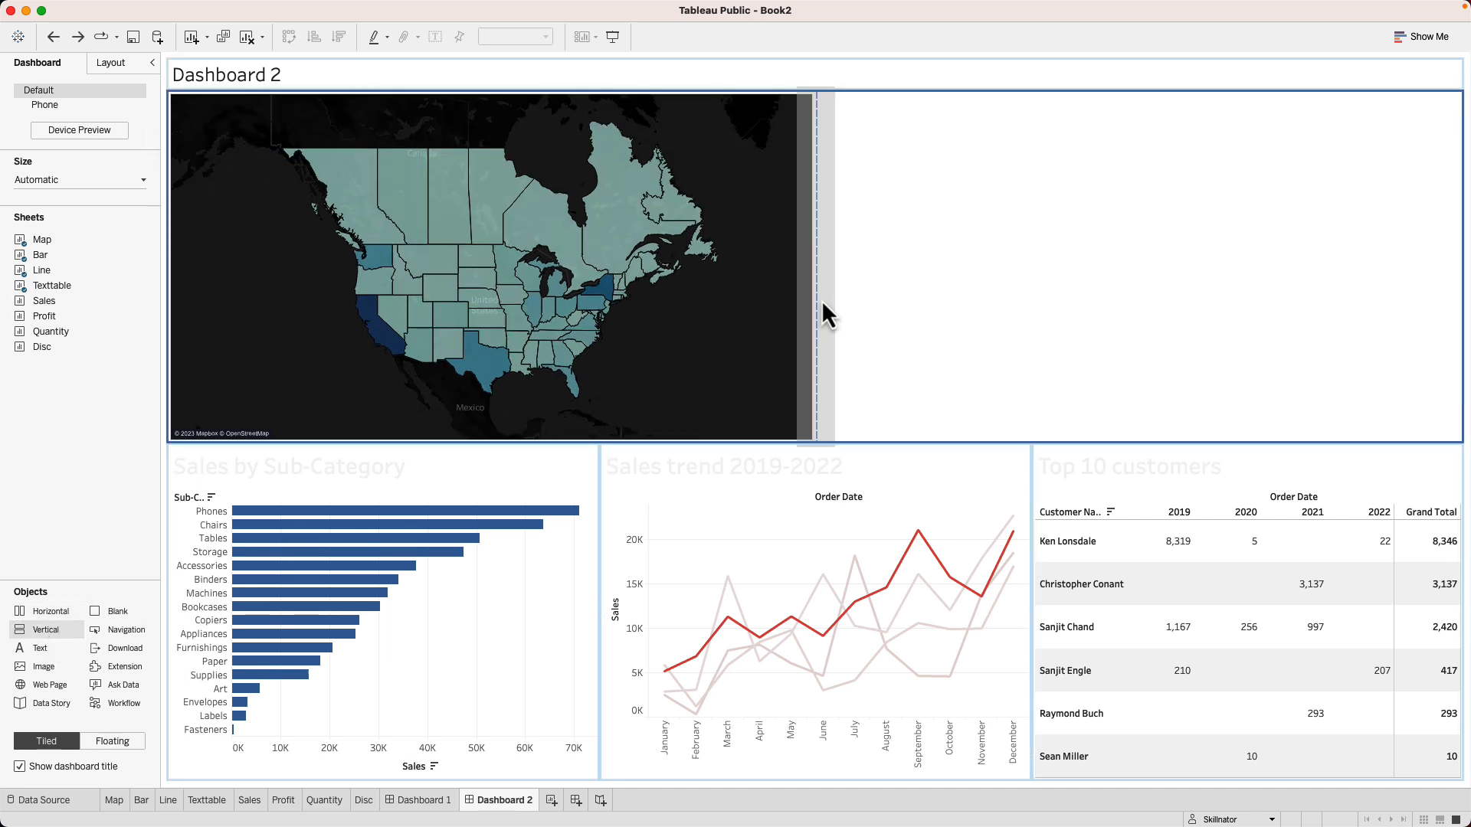
drag(922, 239, 922, 239)
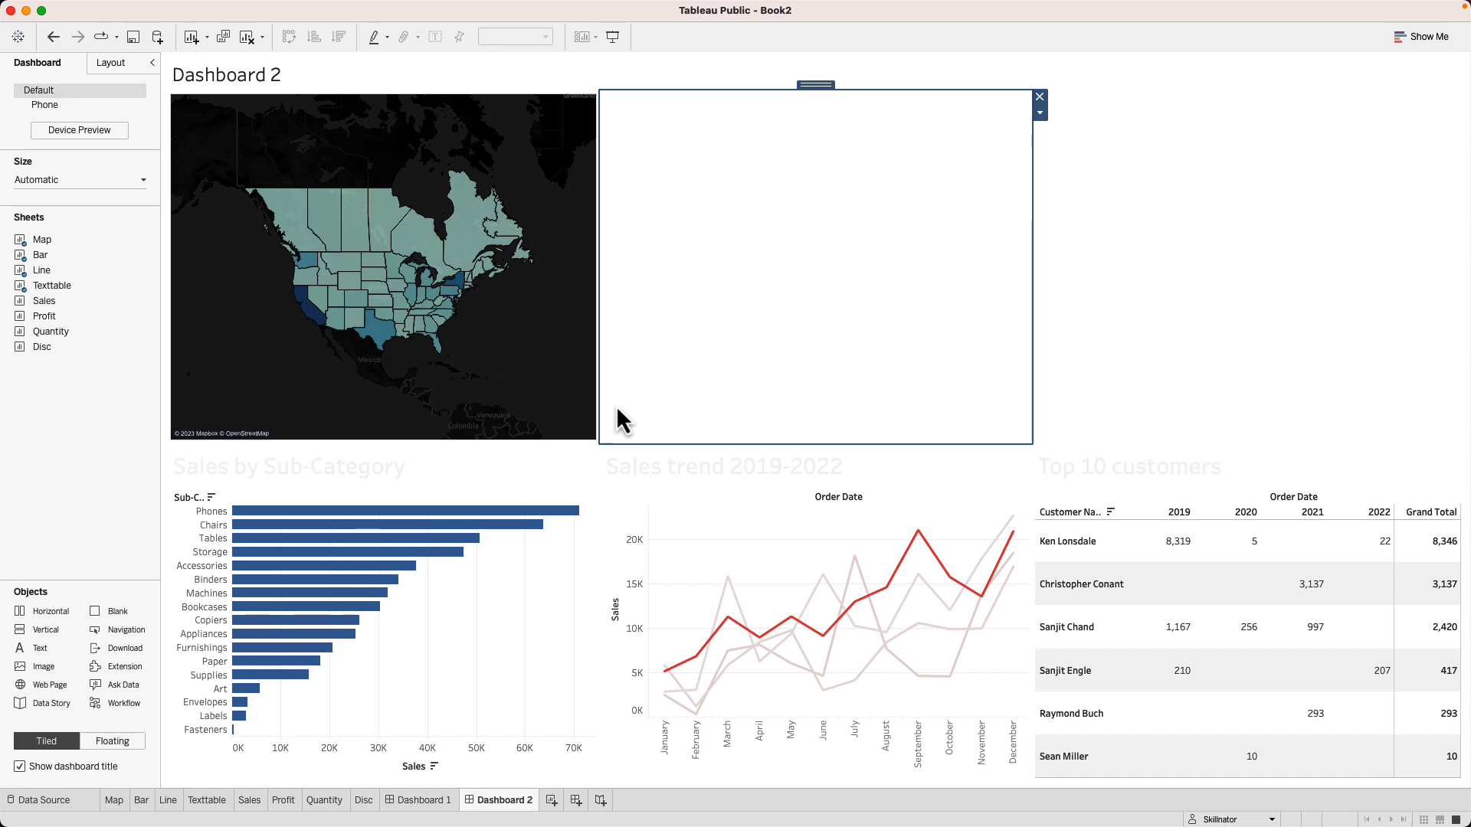
drag(49, 632, 1056, 249)
click(1291, 130)
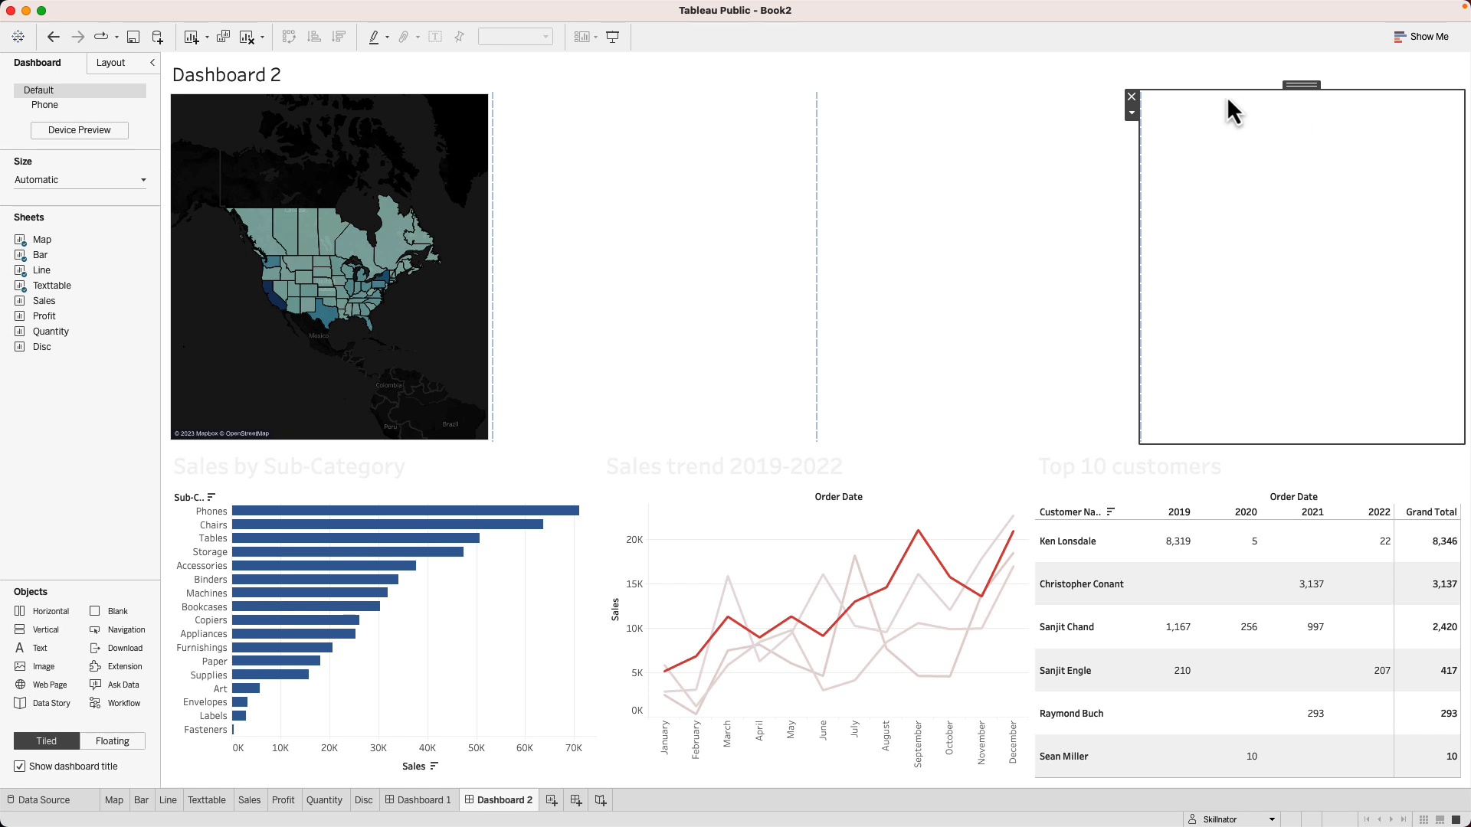
- Remove the Blank object and stack the Sales and Profit sheets in the vertical container beside the Map
click(1131, 96)
mouse_move(69, 295)
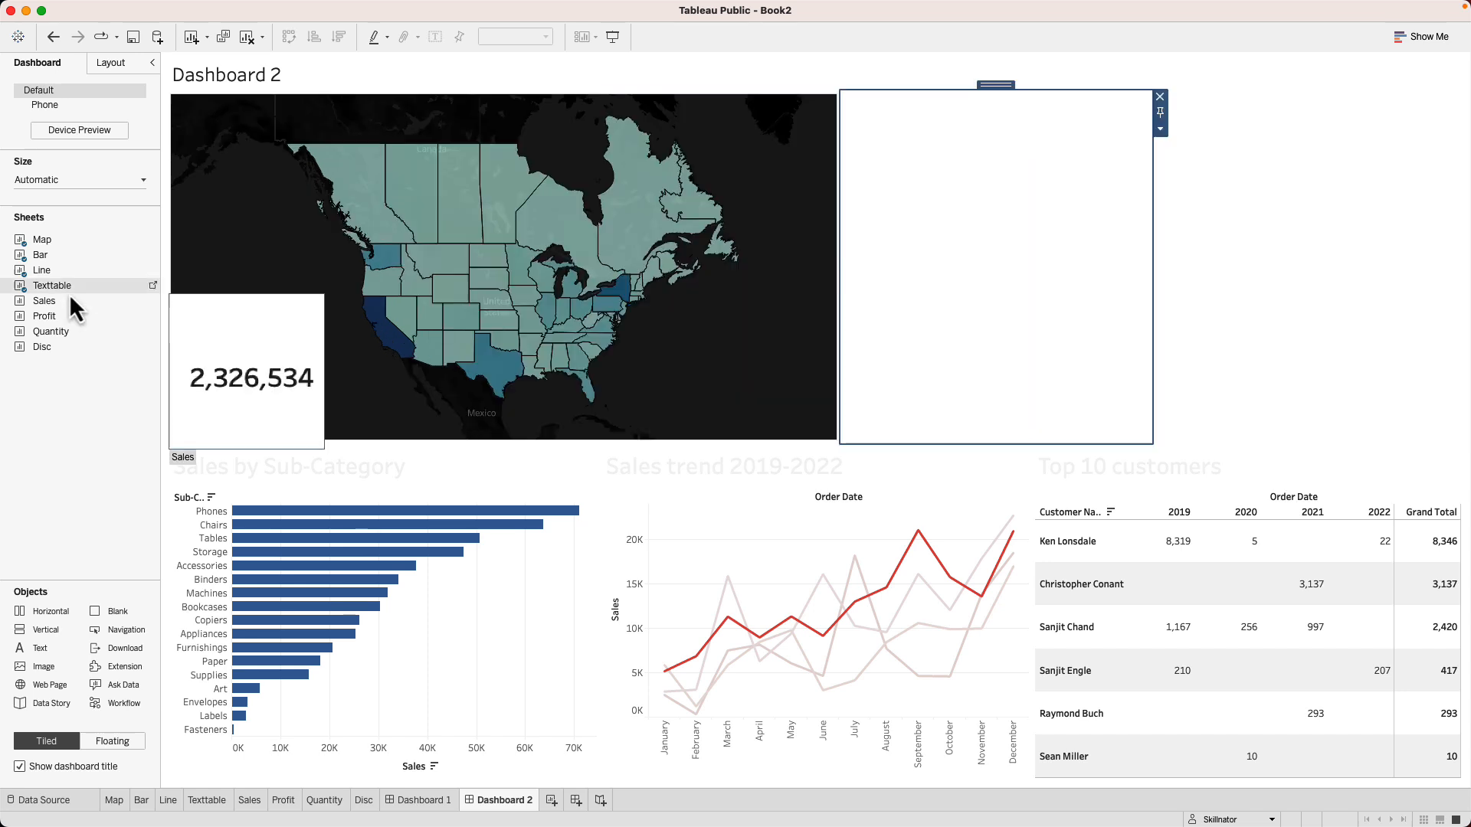
drag(51, 304, 733, 293)
drag(959, 242, 967, 241)
drag(60, 318, 906, 277)
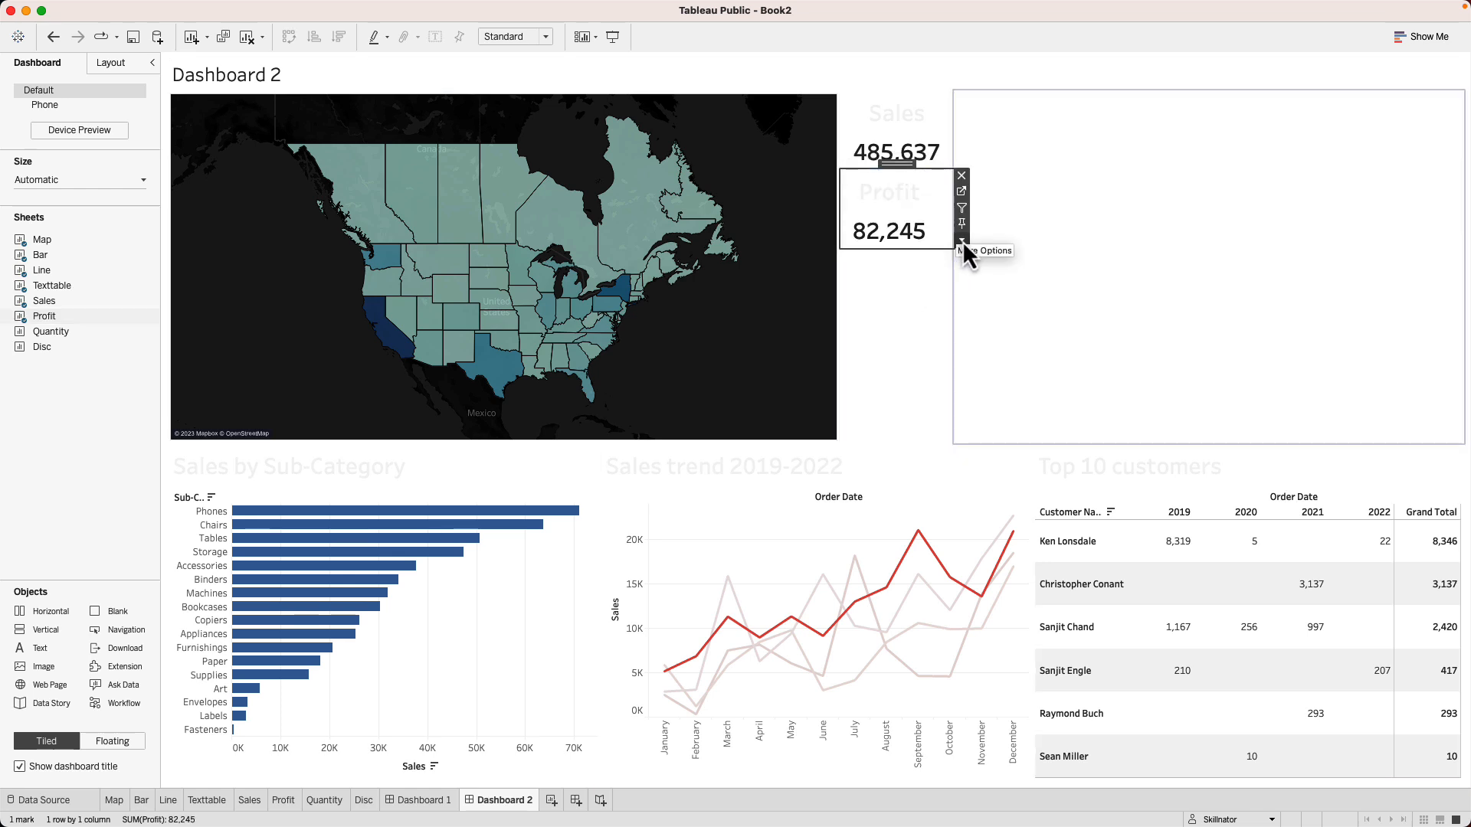
- Widen the vertical container holding Sales and Profit to about half of the space beside the Map, and distribute its contents evenly
click(962, 239)
mouse_move(1007, 288)
click(902, 276)
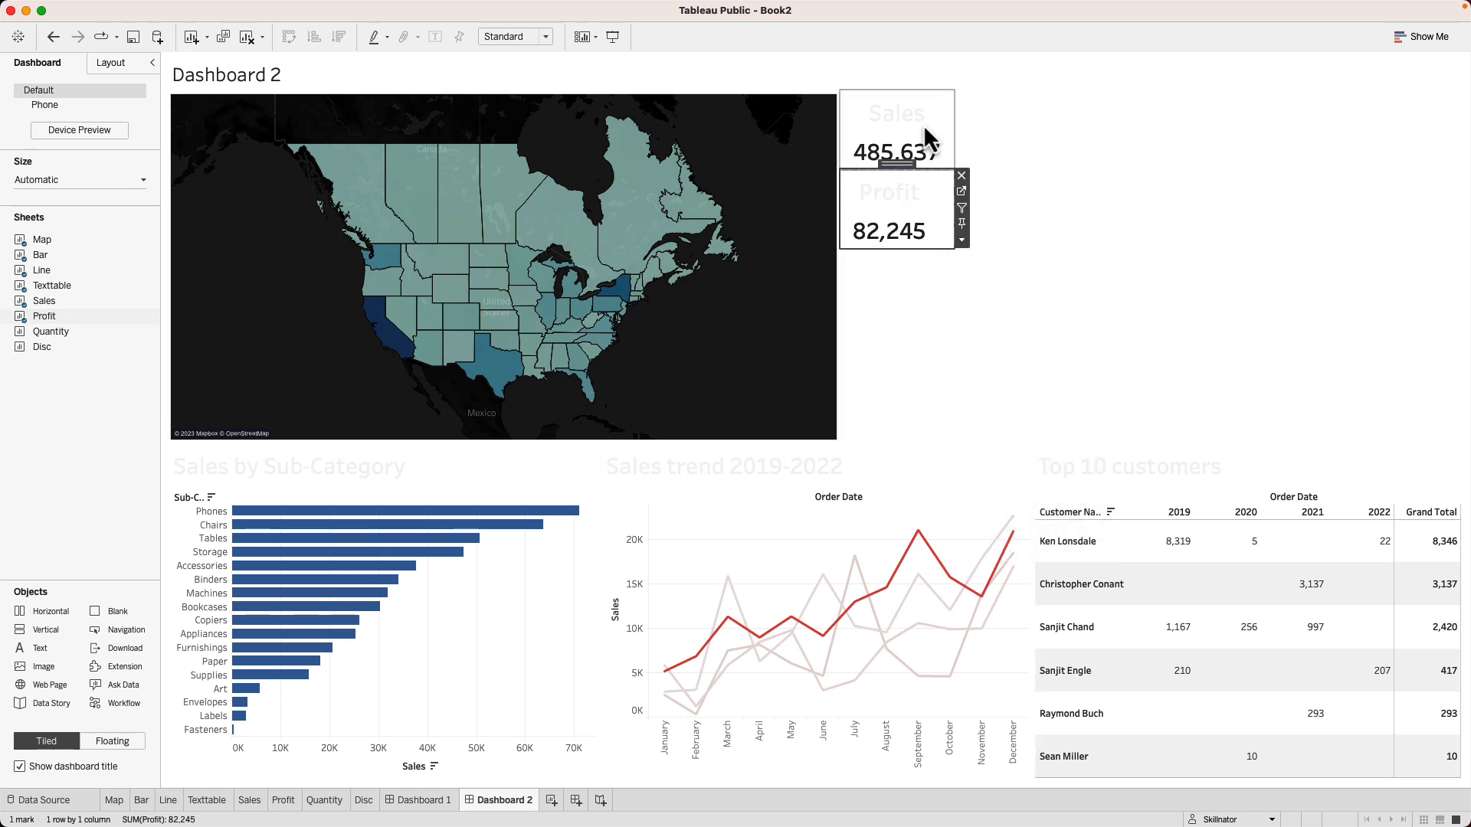
click(923, 107)
double_click(901, 87)
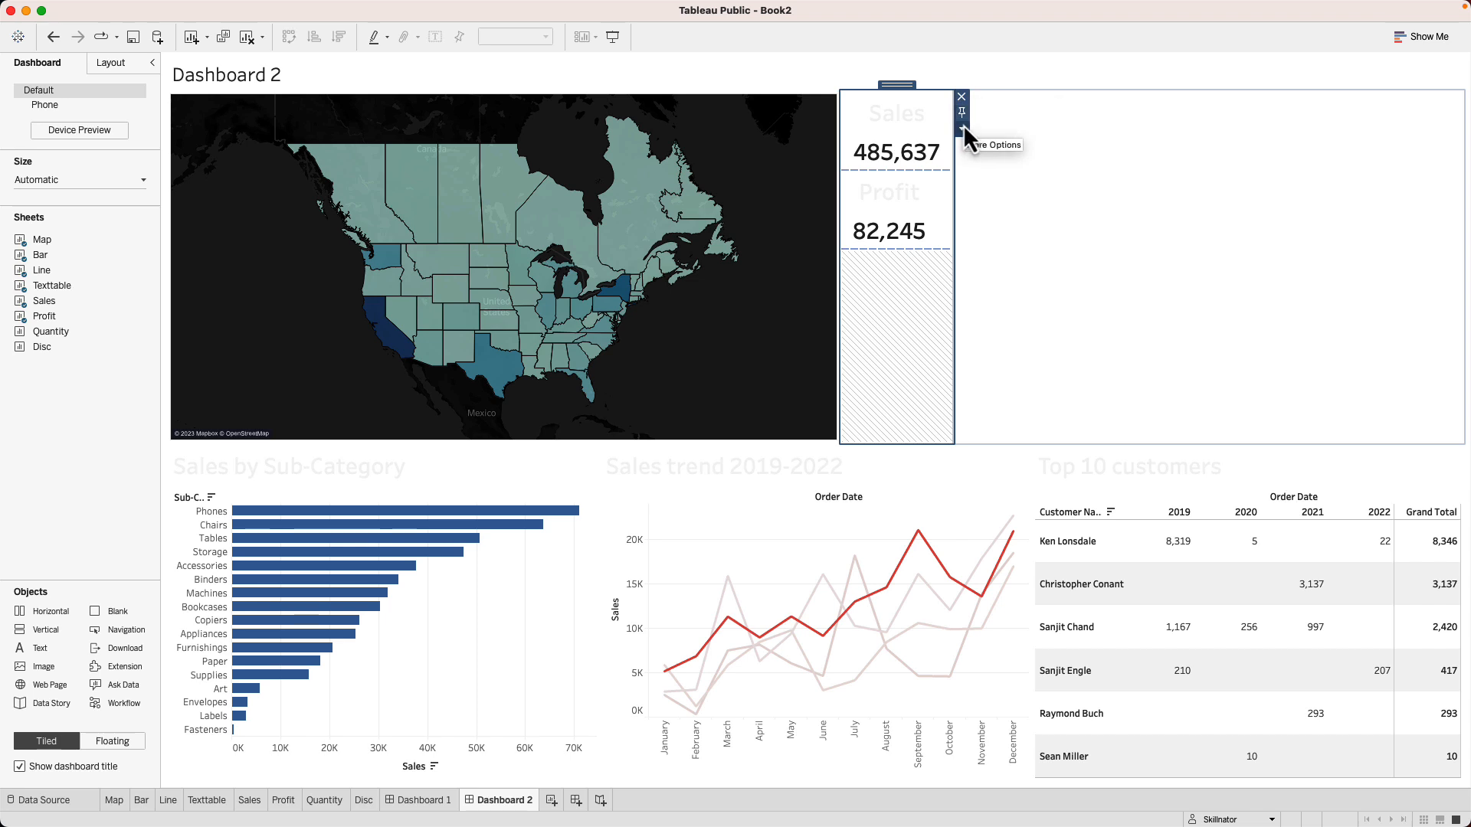
drag(954, 134, 1171, 154)
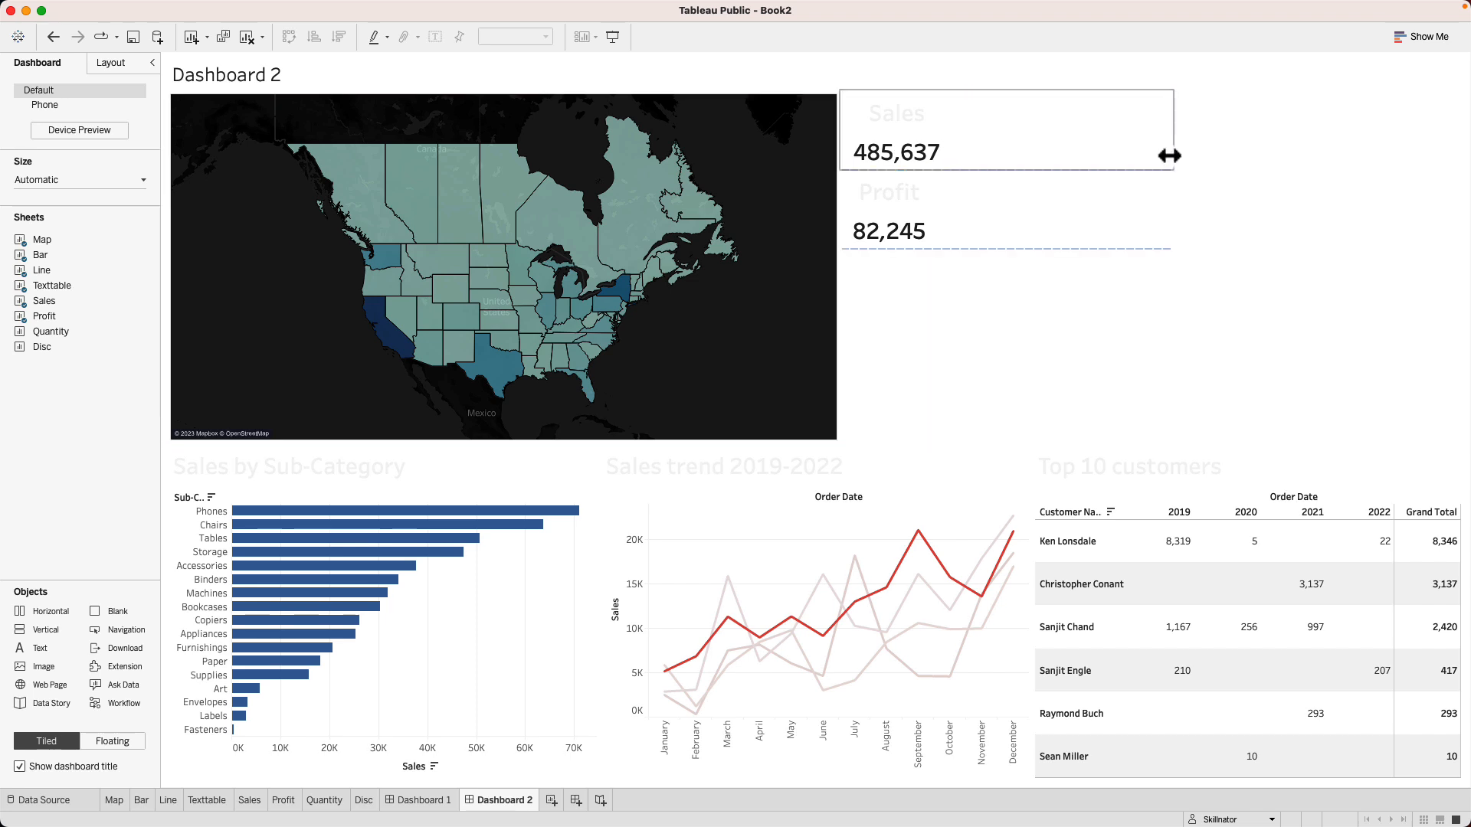
click(1051, 142)
click(1007, 86)
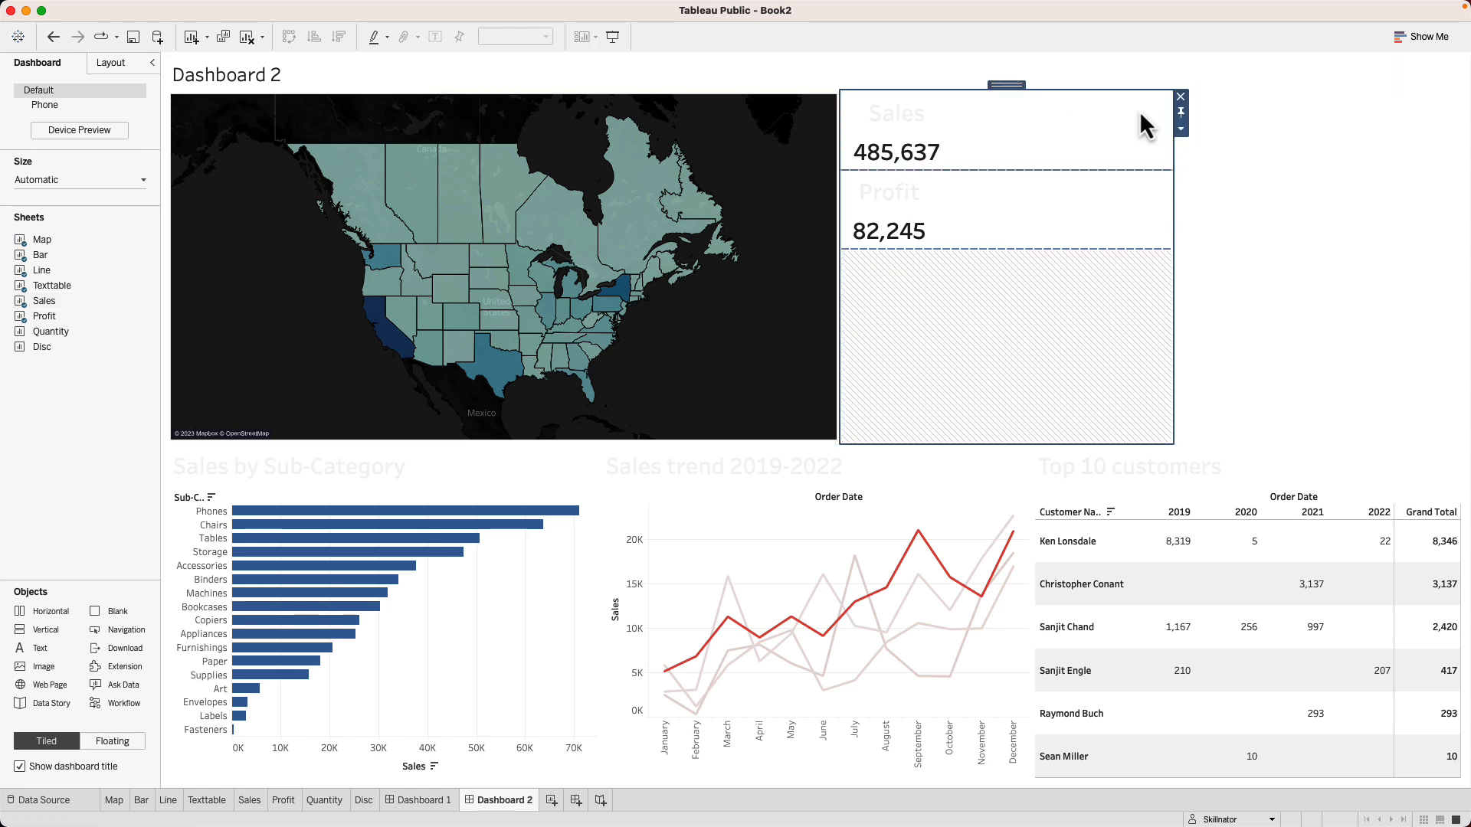
click(1181, 129)
click(1215, 159)
- Set the fit of the Profit and Sales sheets to Entire View
click(1050, 334)
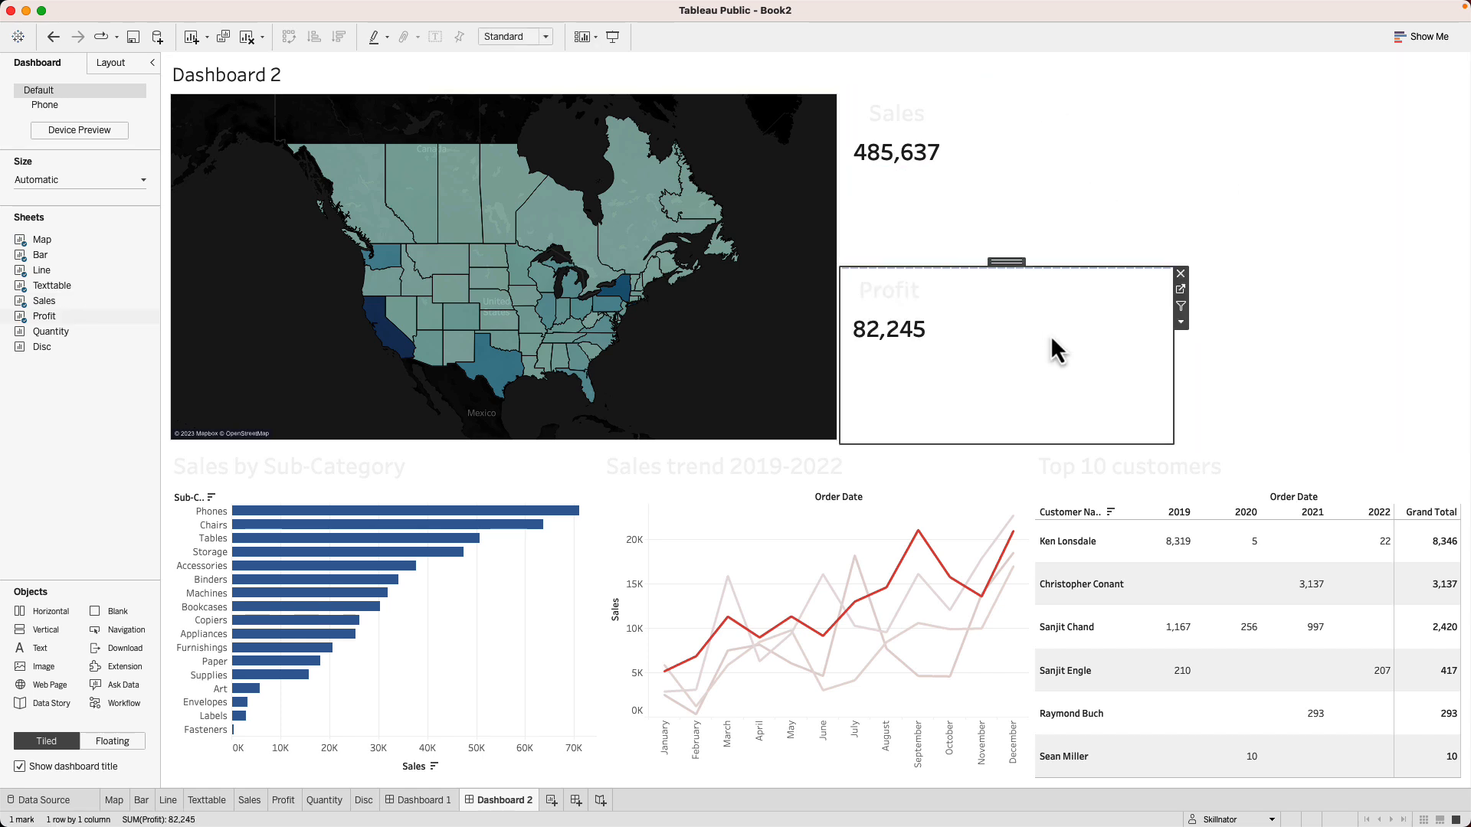
click(1181, 322)
mouse_move(1226, 368)
click(1354, 411)
click(1149, 153)
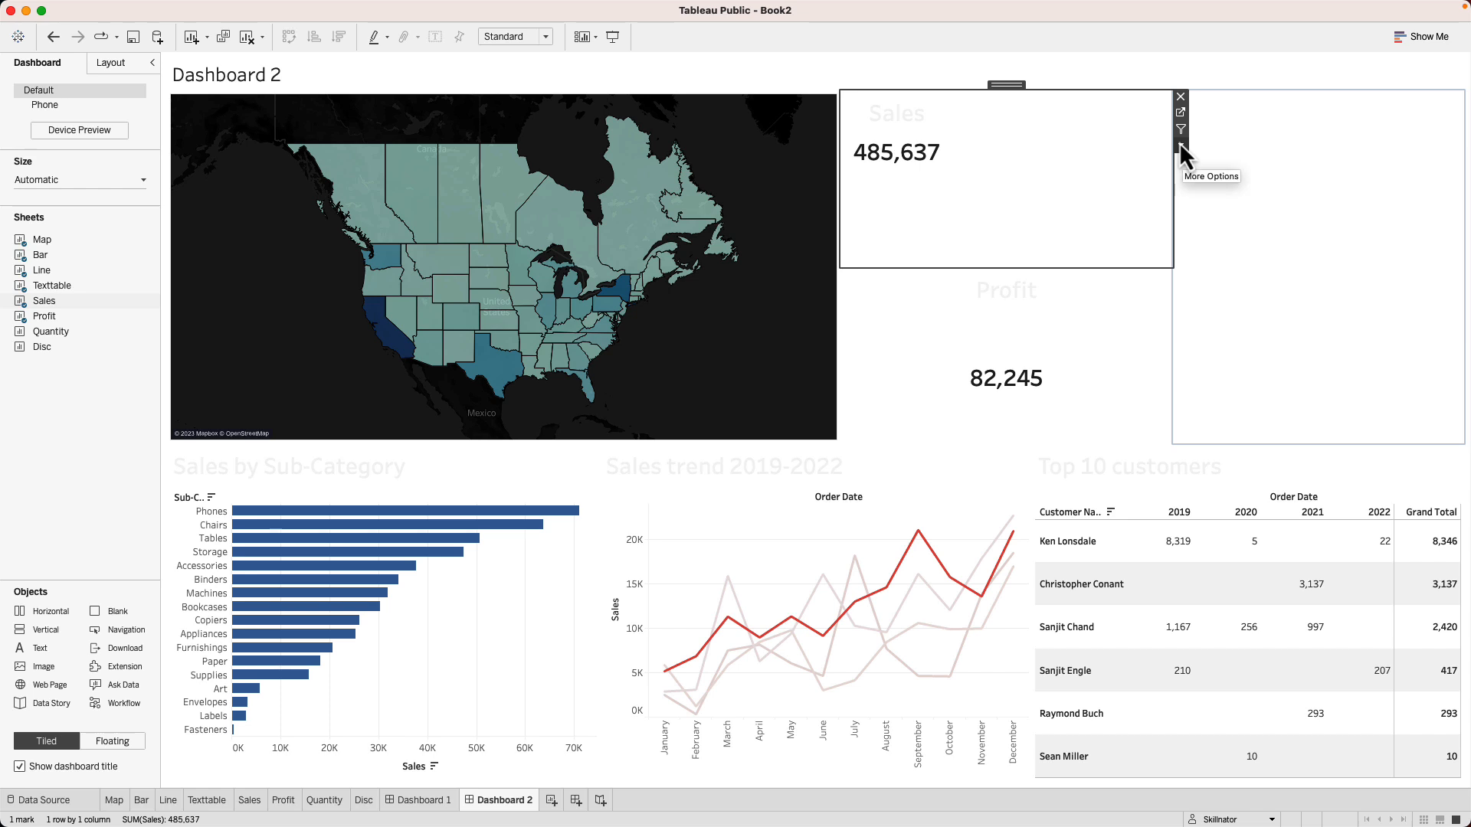
click(1181, 145)
mouse_move(1242, 190)
click(1324, 230)
- Stack the Quantity and Disc sheets in the empty vertical container beside the Sales and Profit container
click(1267, 198)
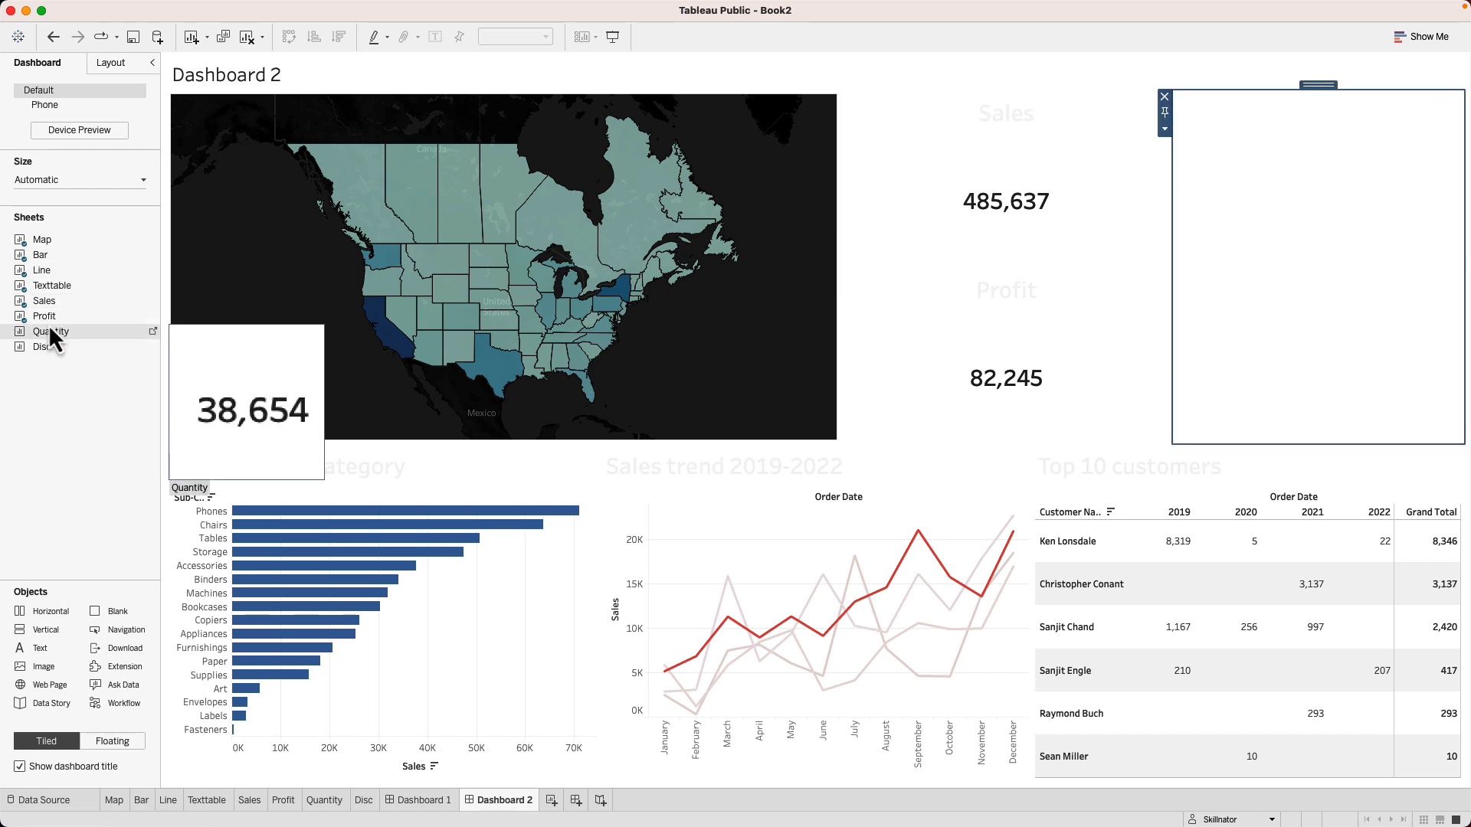
mouse_move(53, 318)
drag(50, 331, 1210, 176)
drag(114, 349, 1234, 302)
- Set the fit of the Quantity and Discount sheets to Entire View
click(1241, 187)
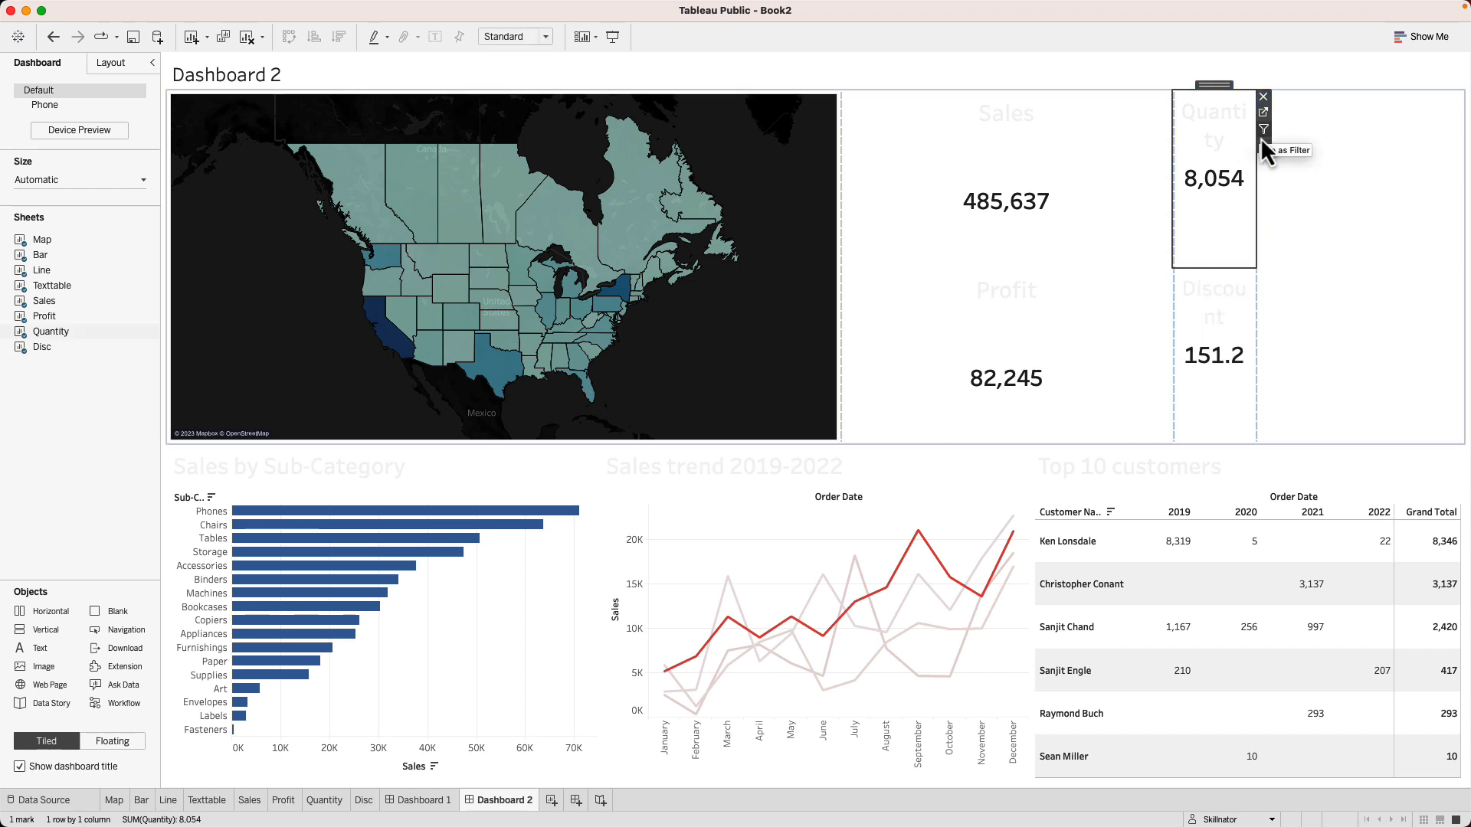
click(1264, 145)
mouse_move(1299, 191)
click(1219, 231)
click(1241, 305)
click(1165, 322)
mouse_move(1241, 368)
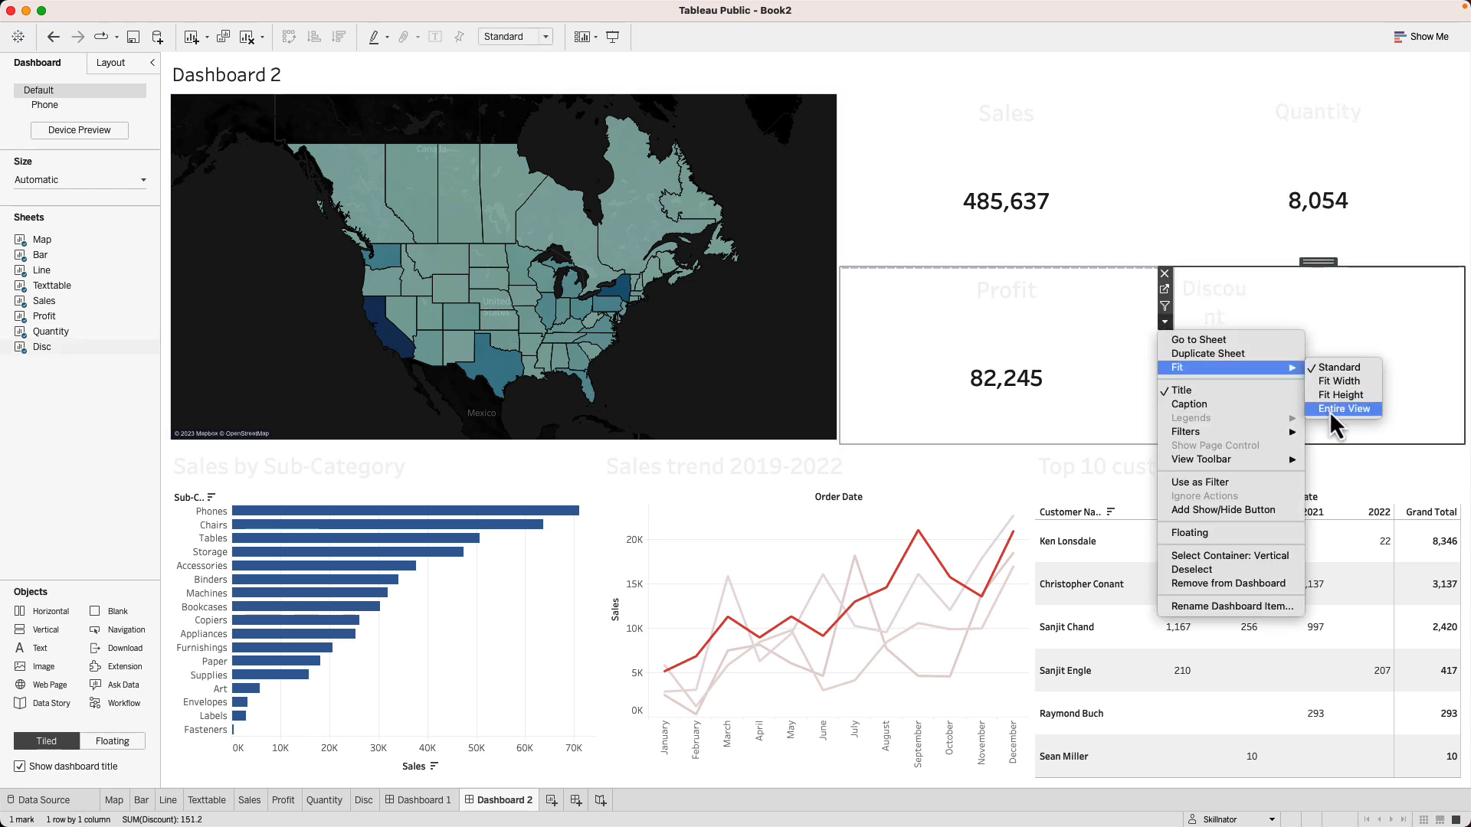
click(1330, 411)
- Set the dashboard's default shading to the dark green custom color
click(477, 10)
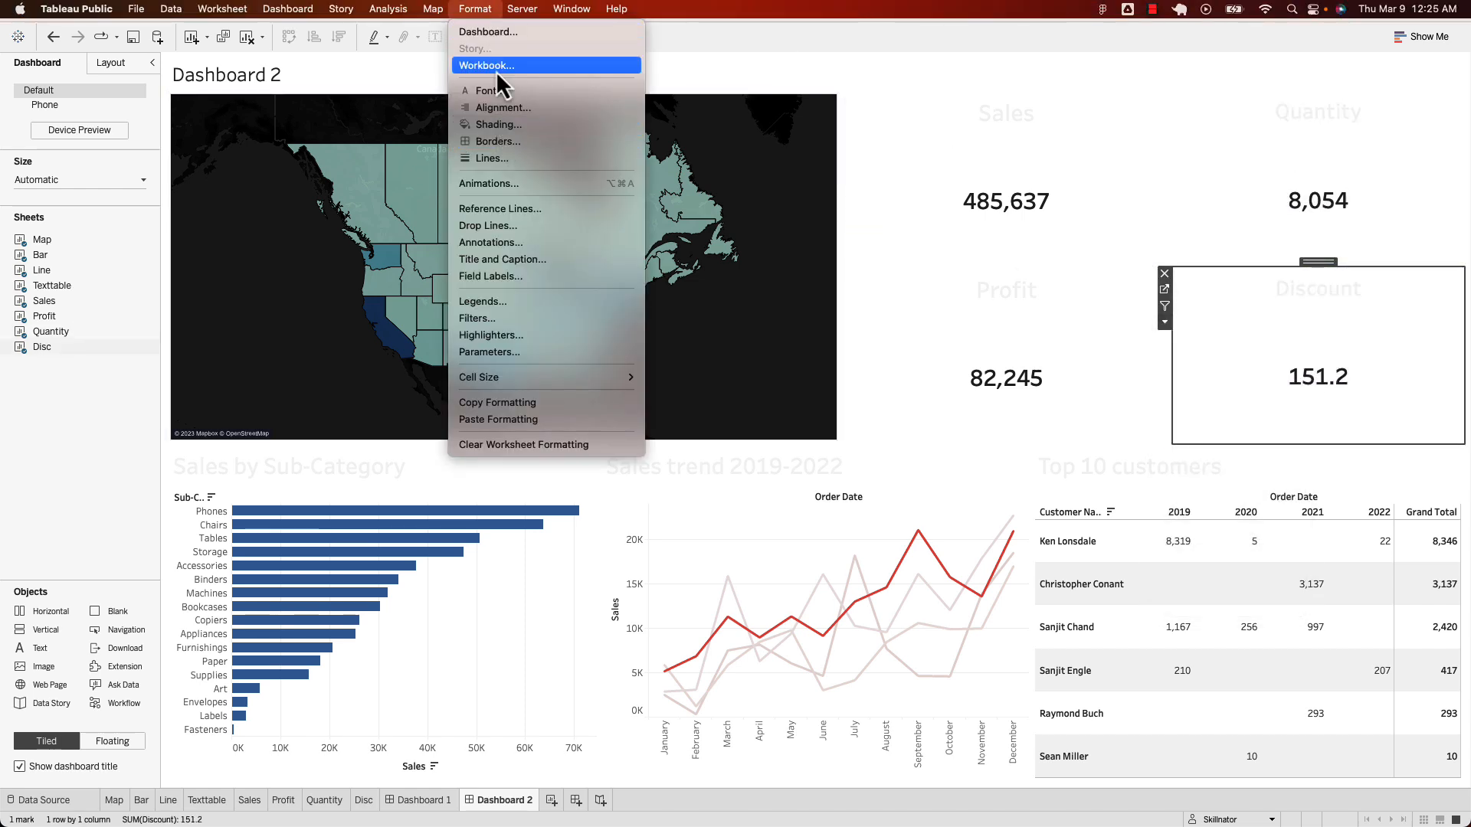
click(486, 32)
click(128, 115)
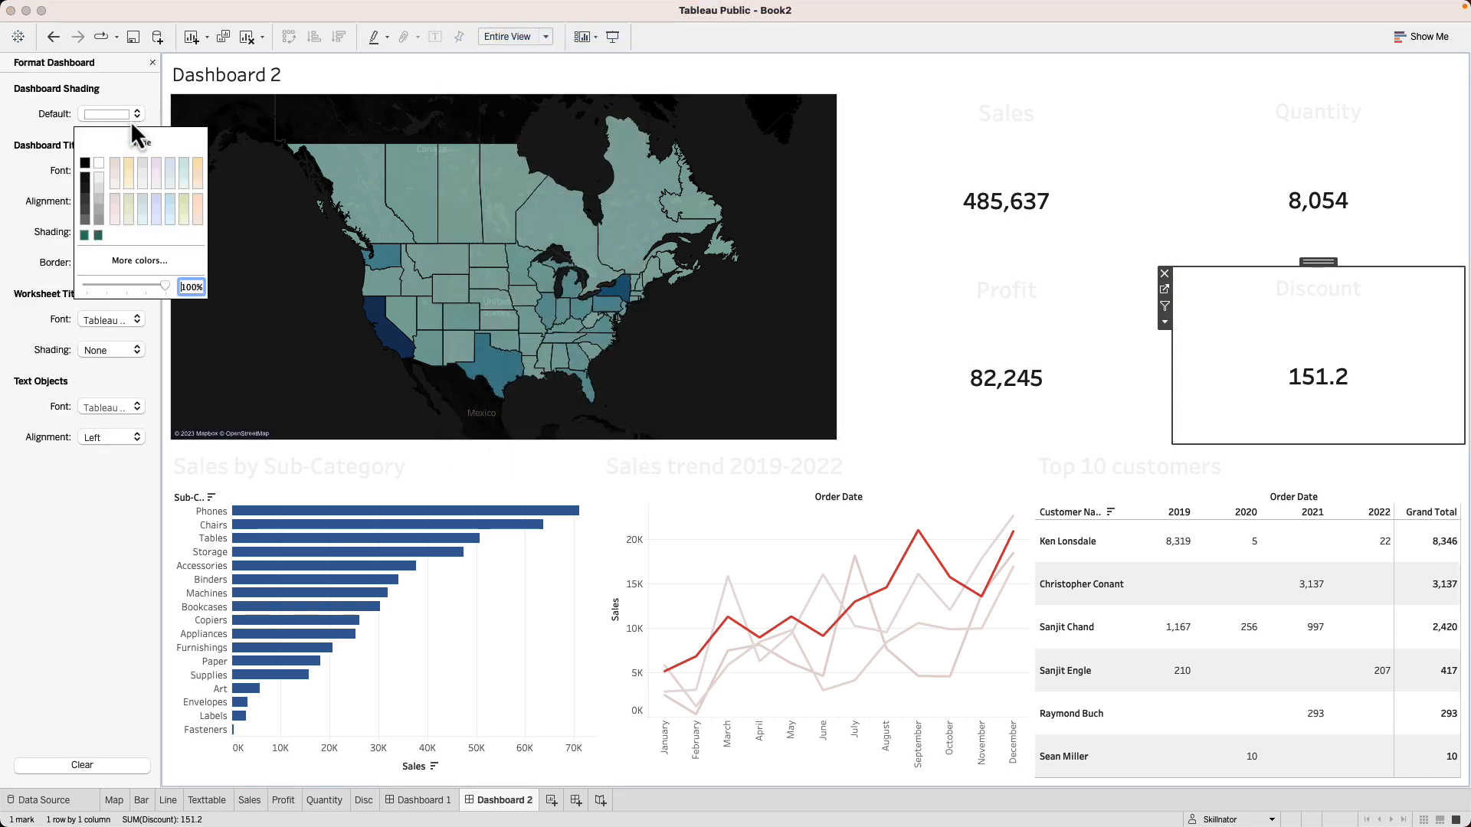
click(95, 237)
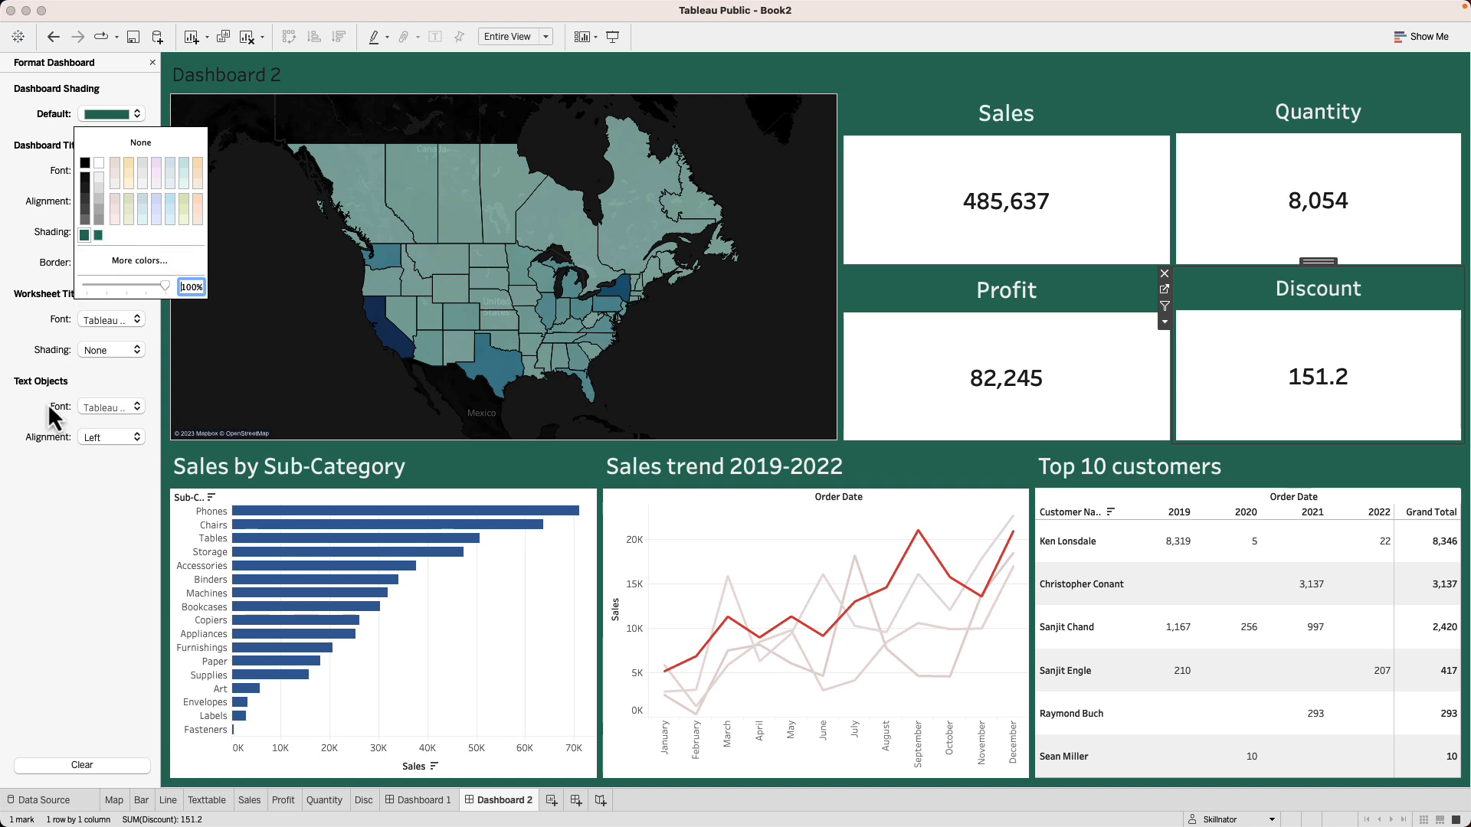
click(85, 520)
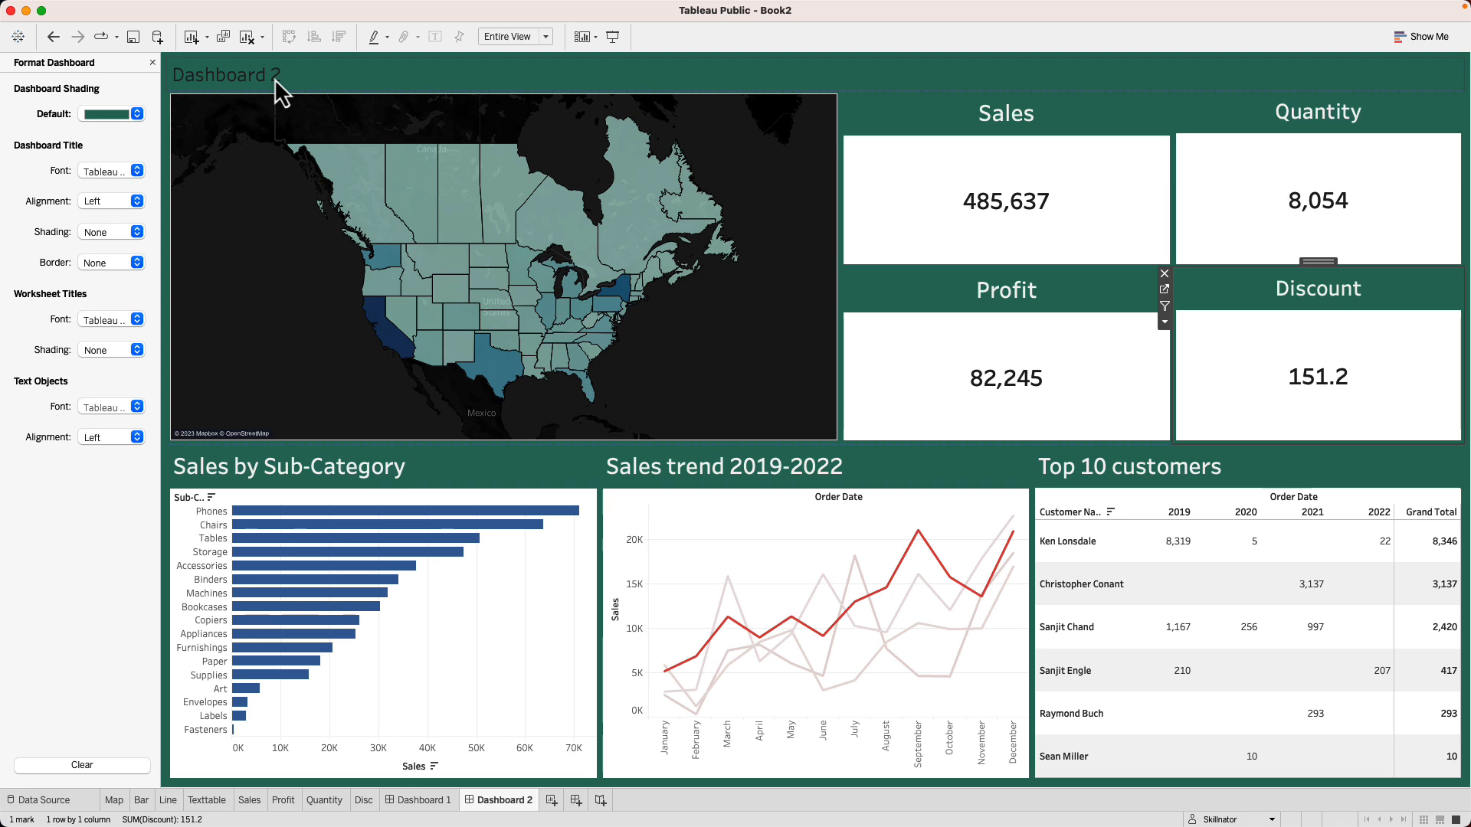
click(452, 215)
click(451, 189)
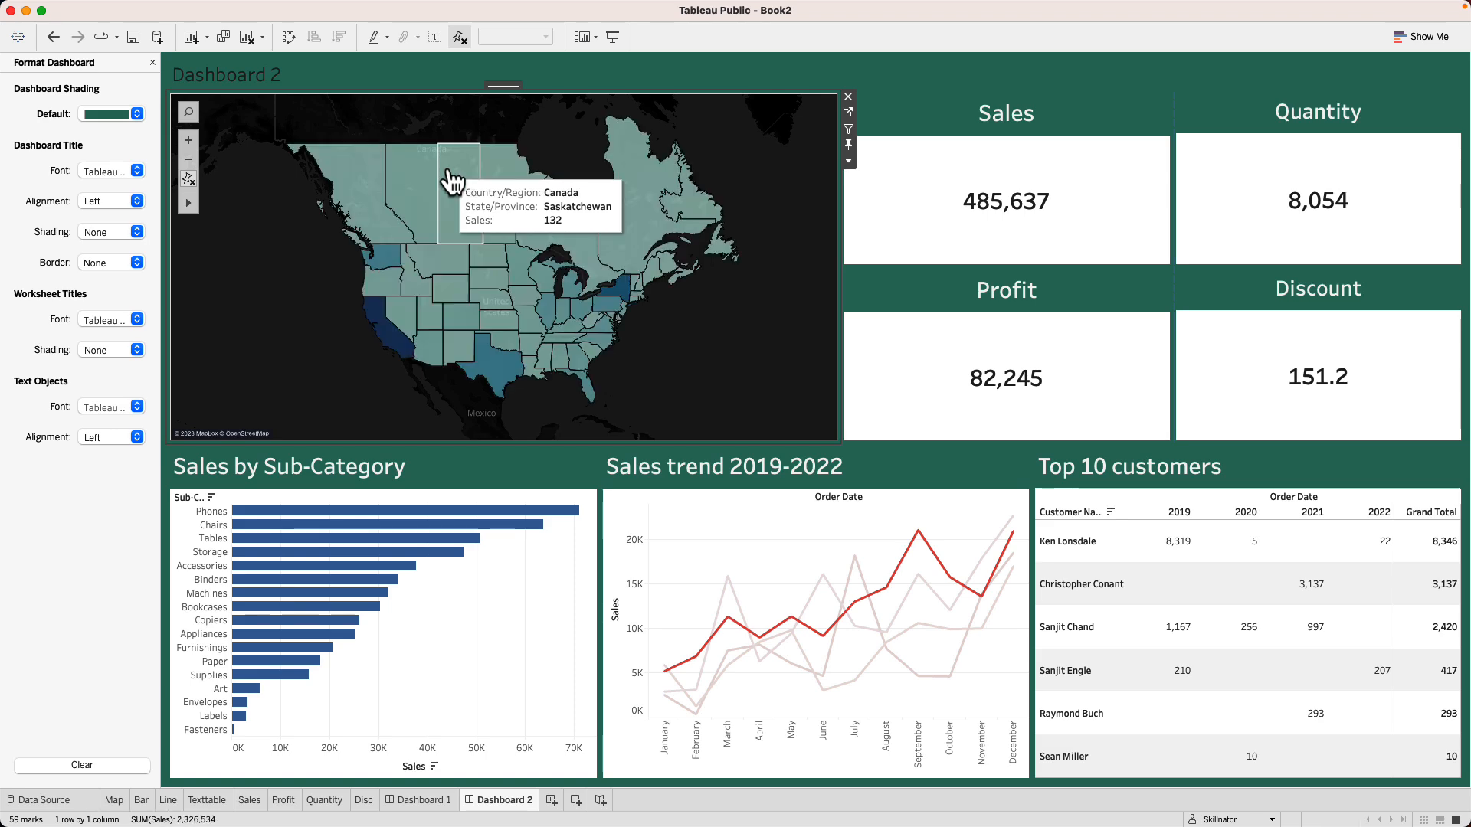
- Change the dashboard title to "Superstore Dashboard" in white, bold Tableau Bold at size 24
double_click(234, 75)
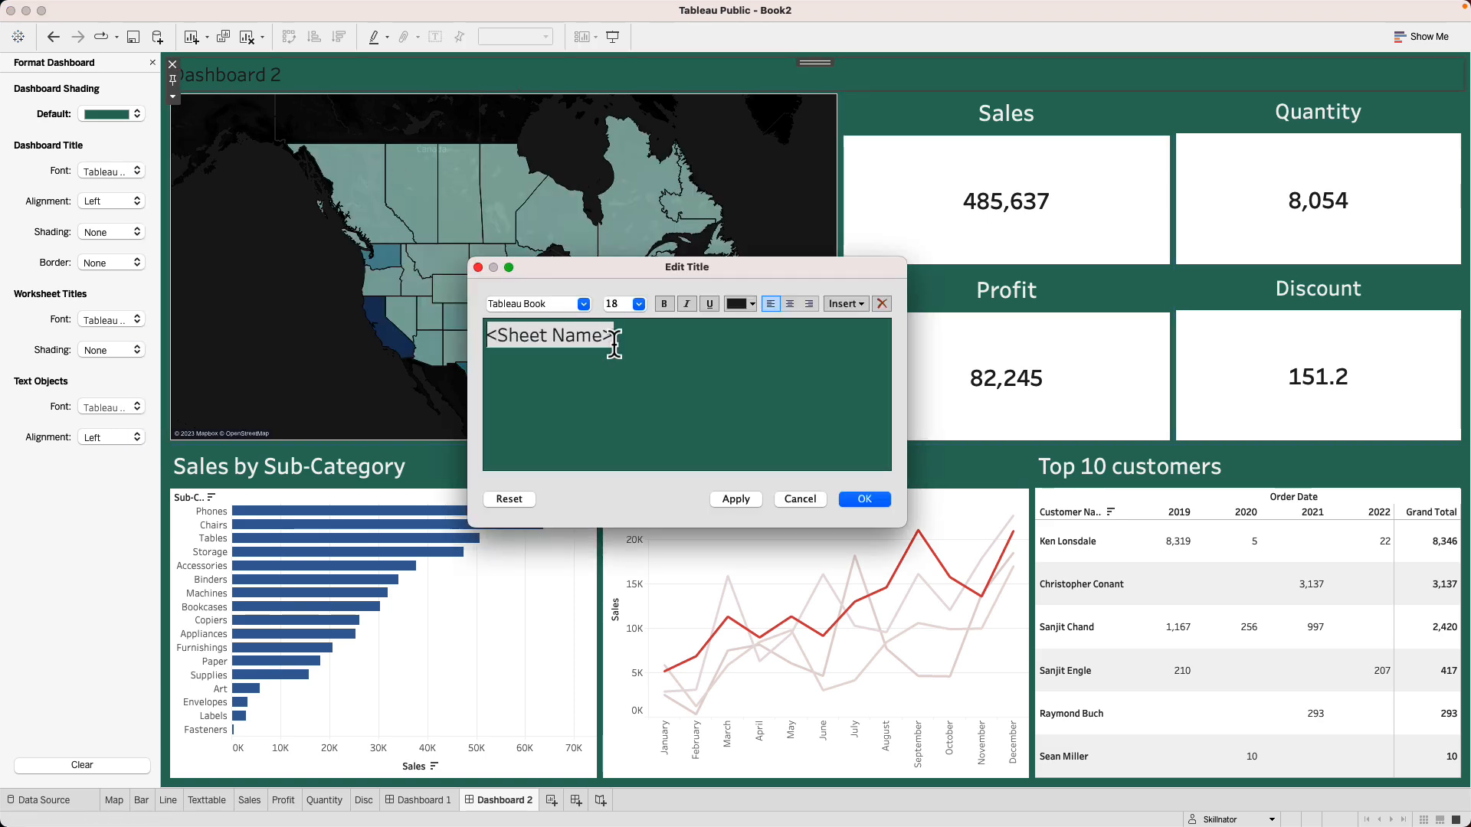
drag(628, 338, 489, 331)
click(583, 306)
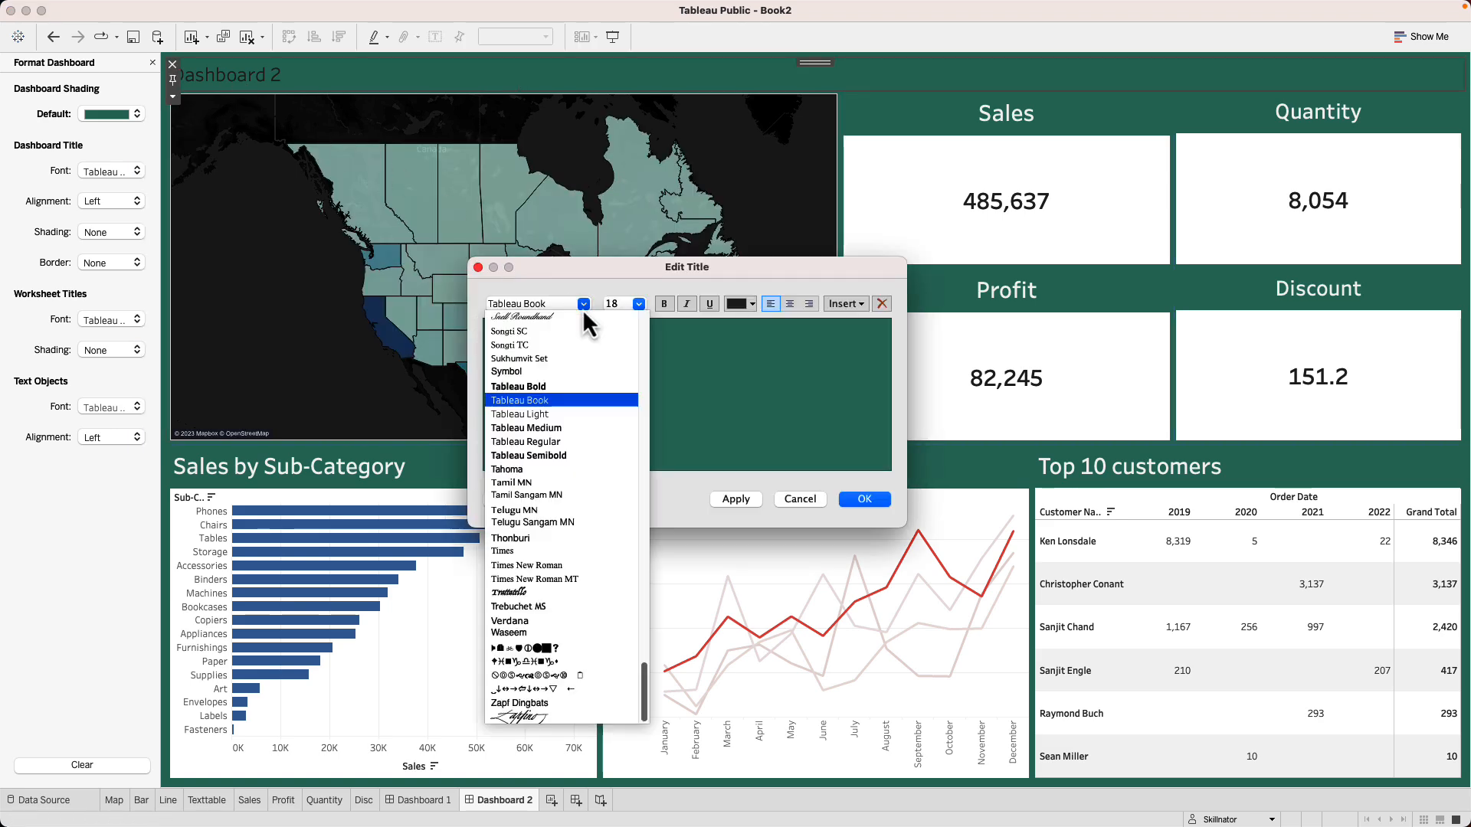
click(575, 373)
click(638, 305)
click(624, 452)
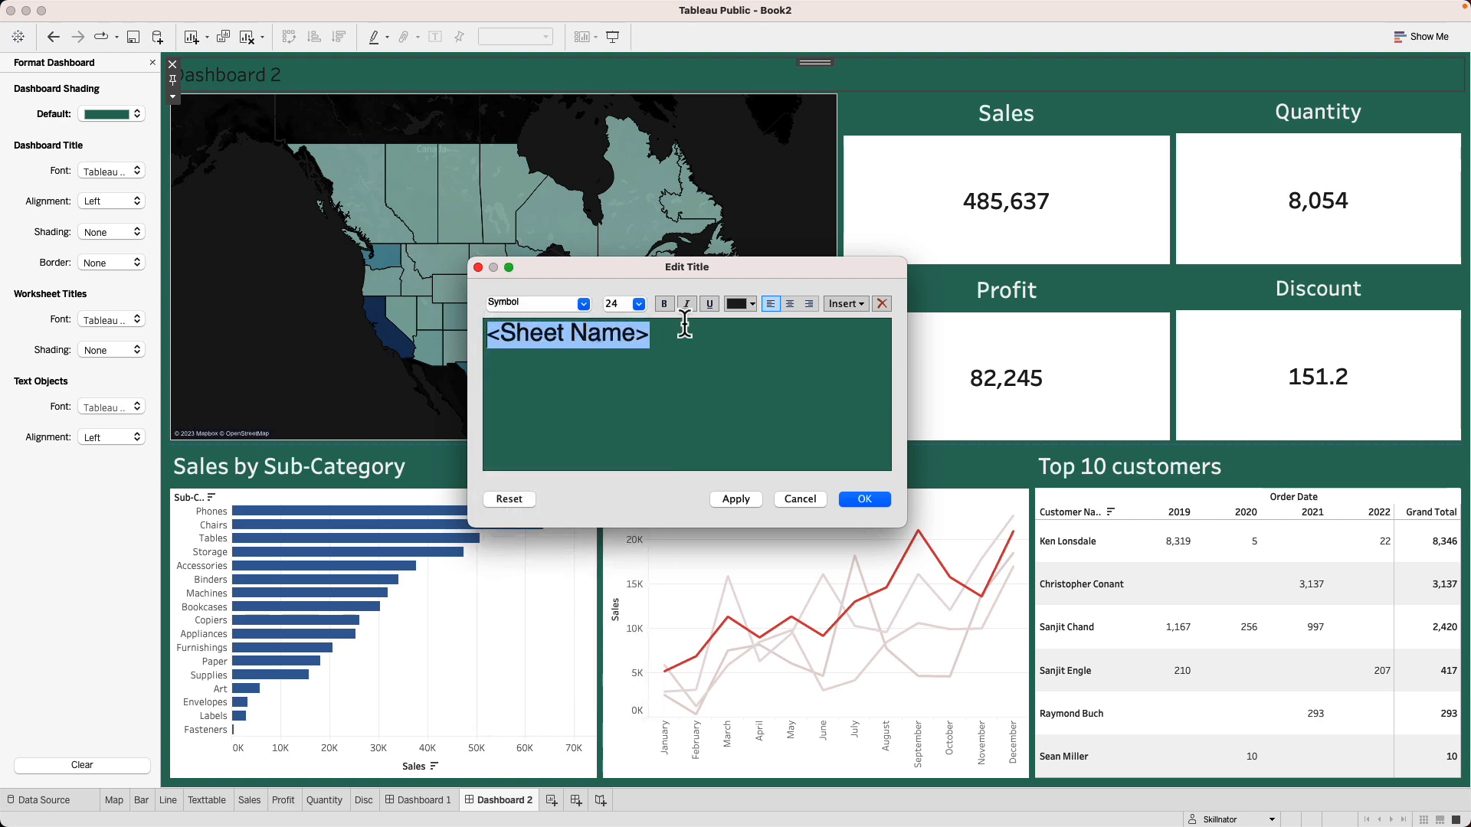
click(665, 305)
click(750, 305)
click(749, 333)
click(735, 498)
click(582, 303)
click(569, 385)
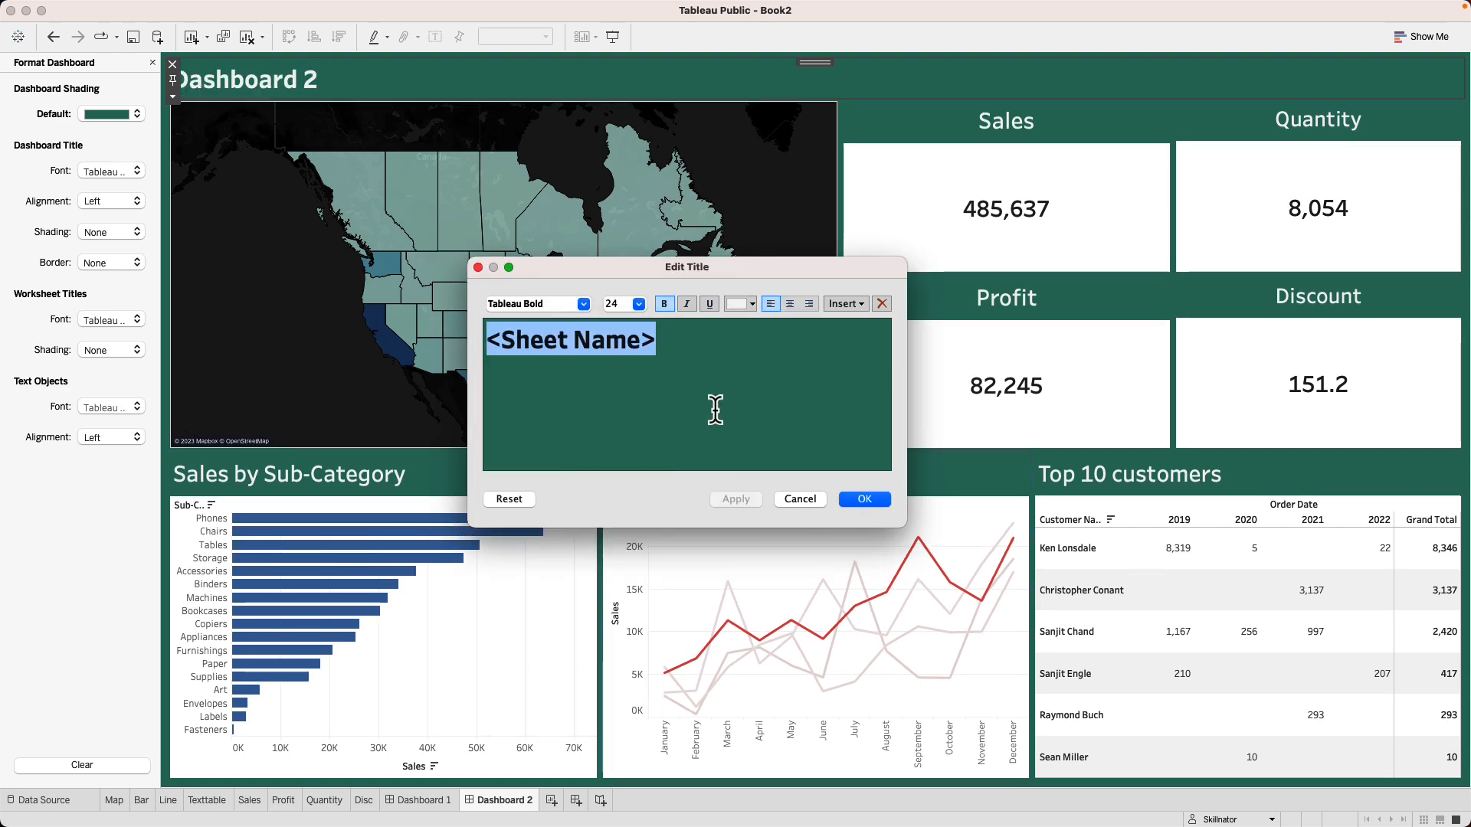
text(Superstore Dashboard)
click(863, 499)
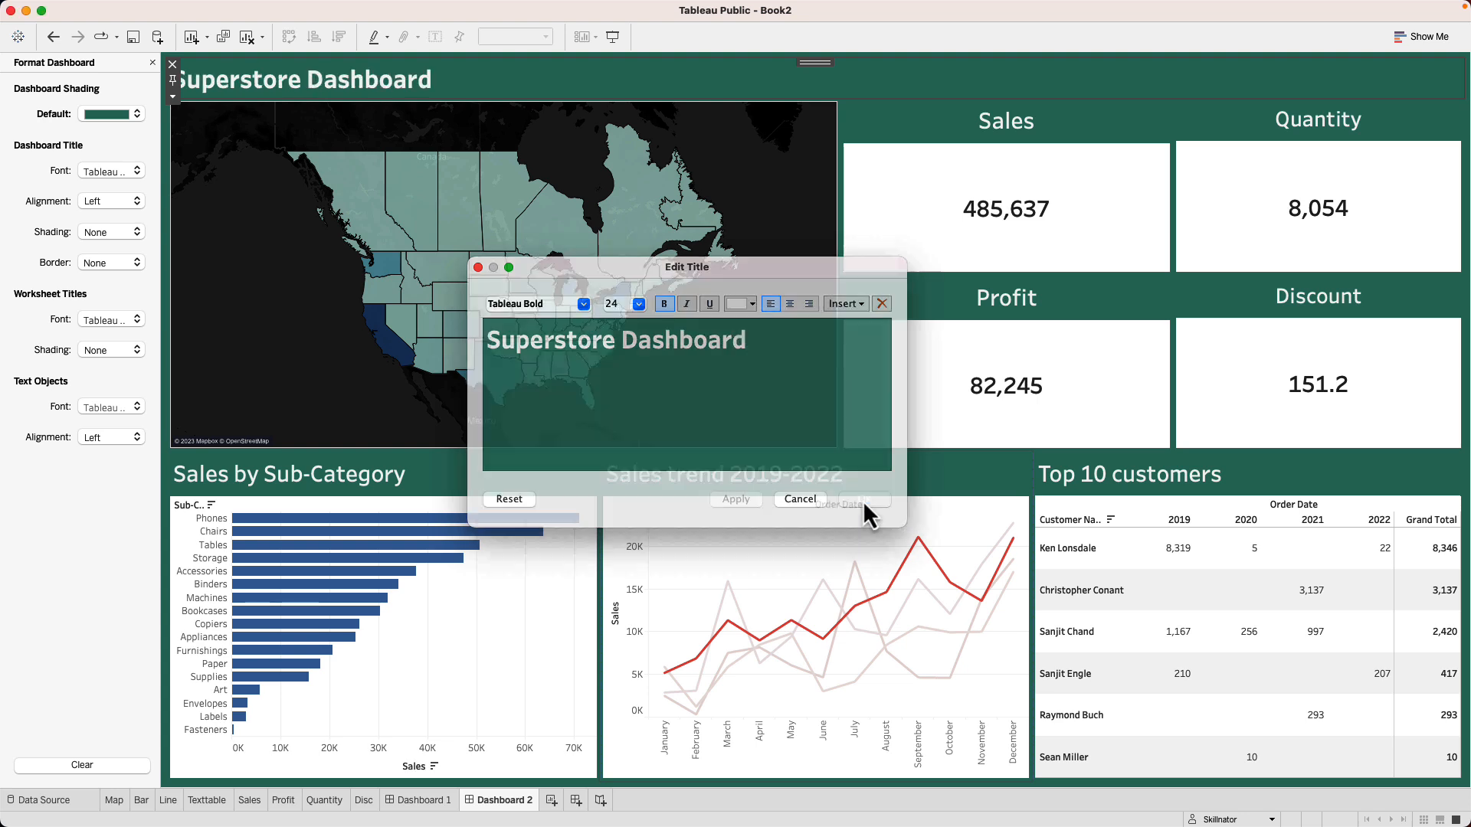
- Distribute the contents of the upper horizontal container evenly and preview the dashboard in presentation mode
double_click(1013, 92)
double_click(1011, 92)
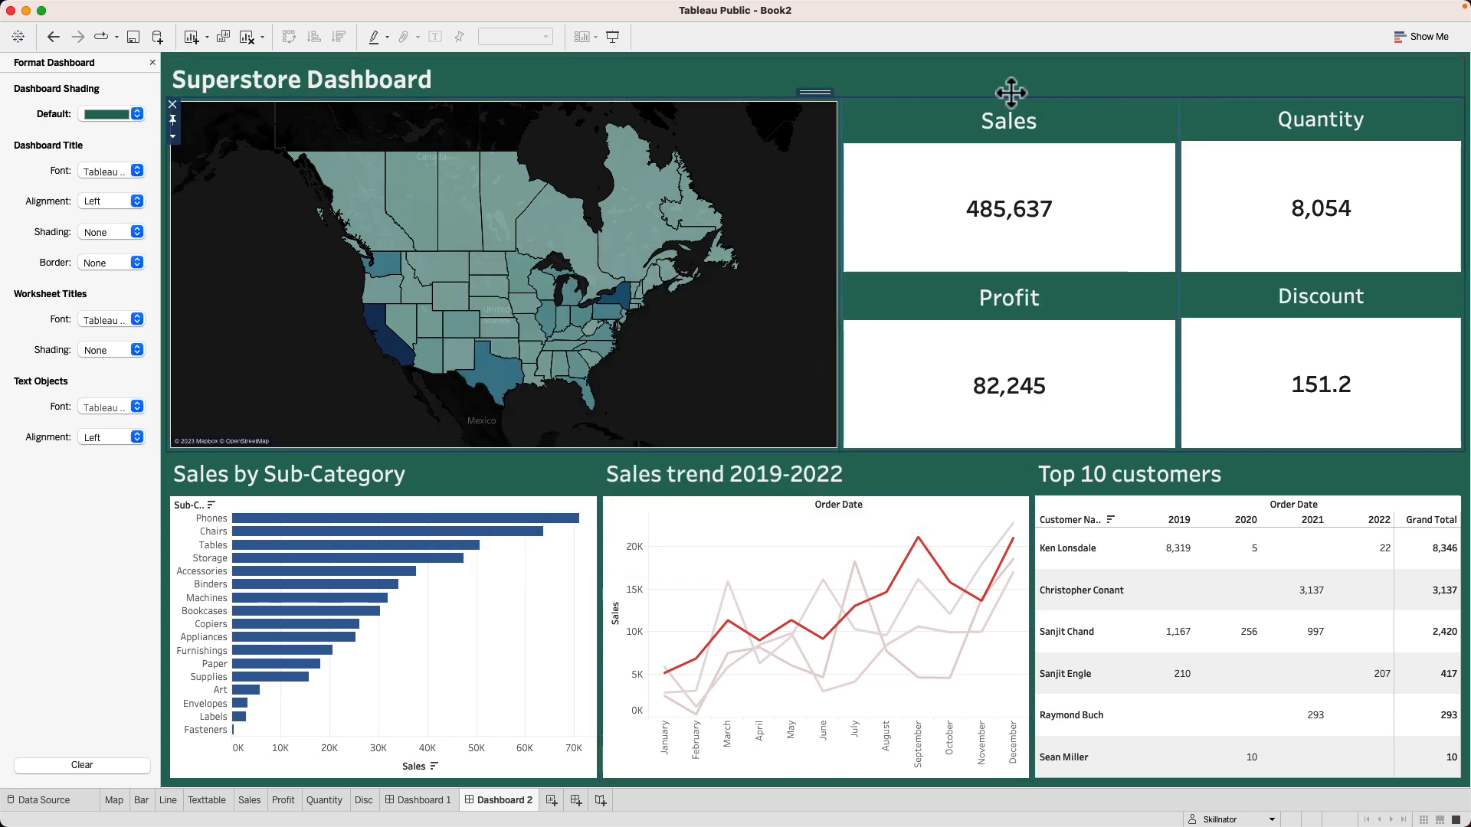
click(172, 136)
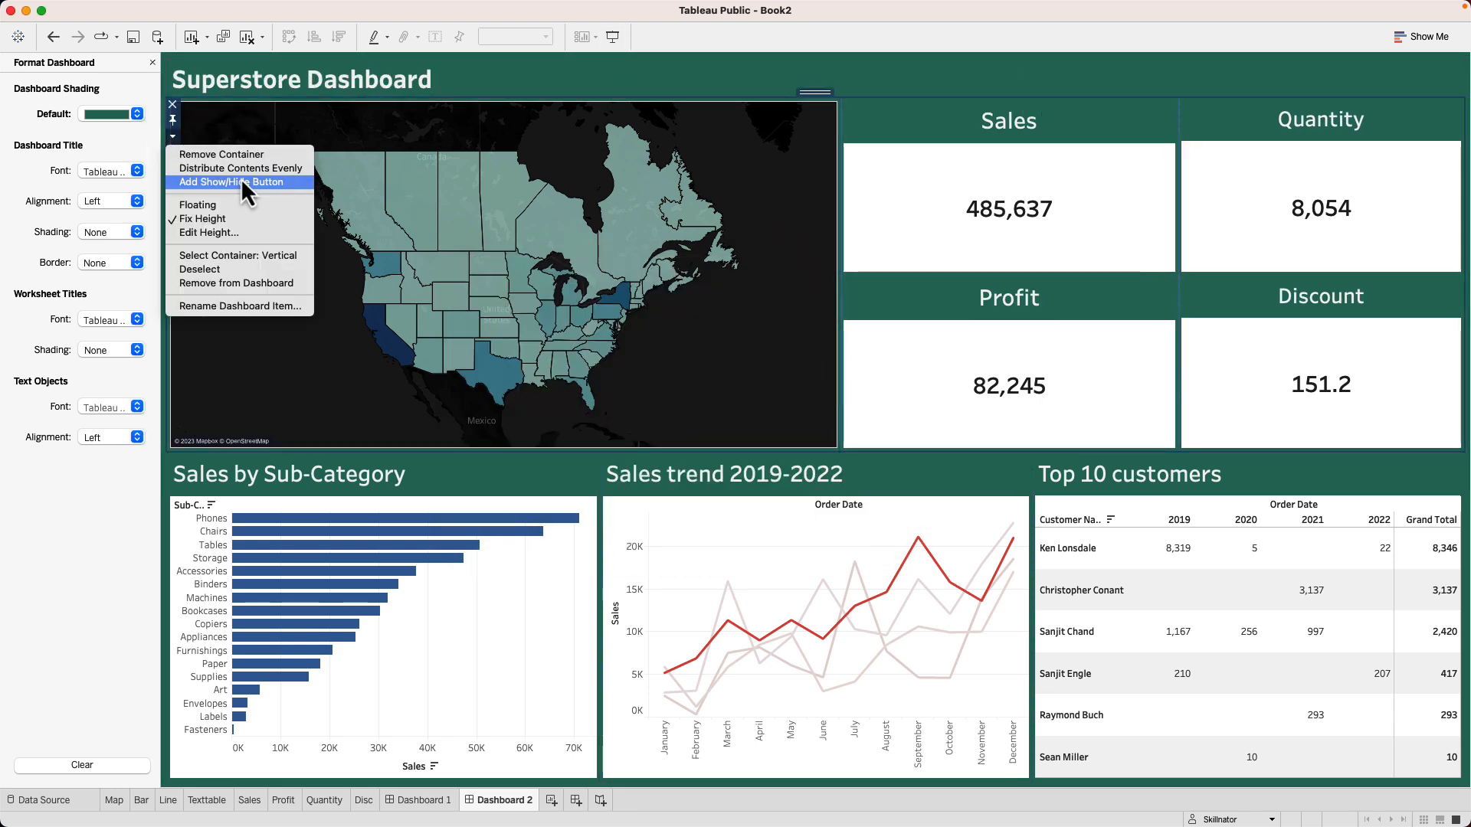
click(242, 168)
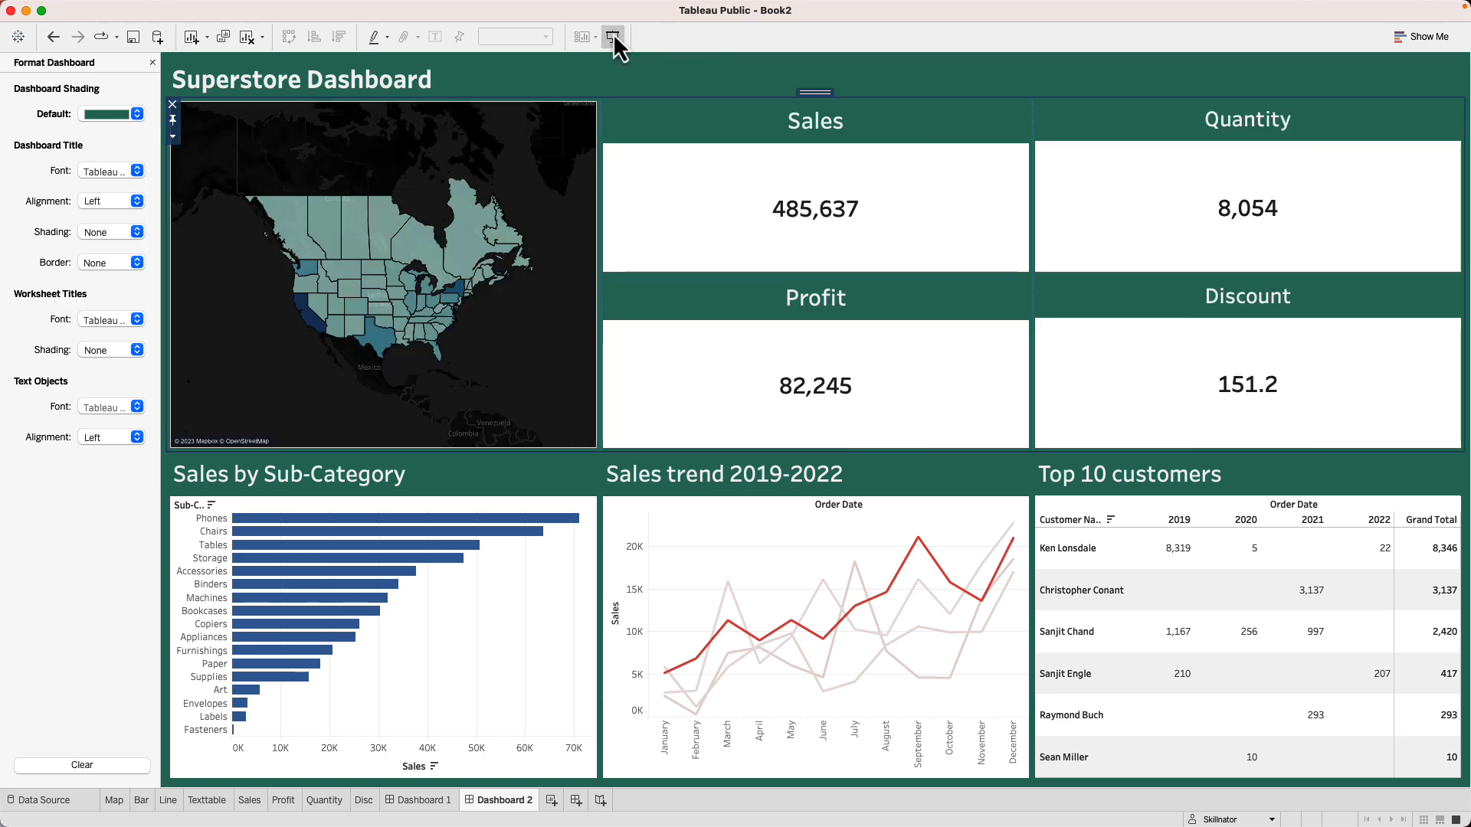
click(613, 36)
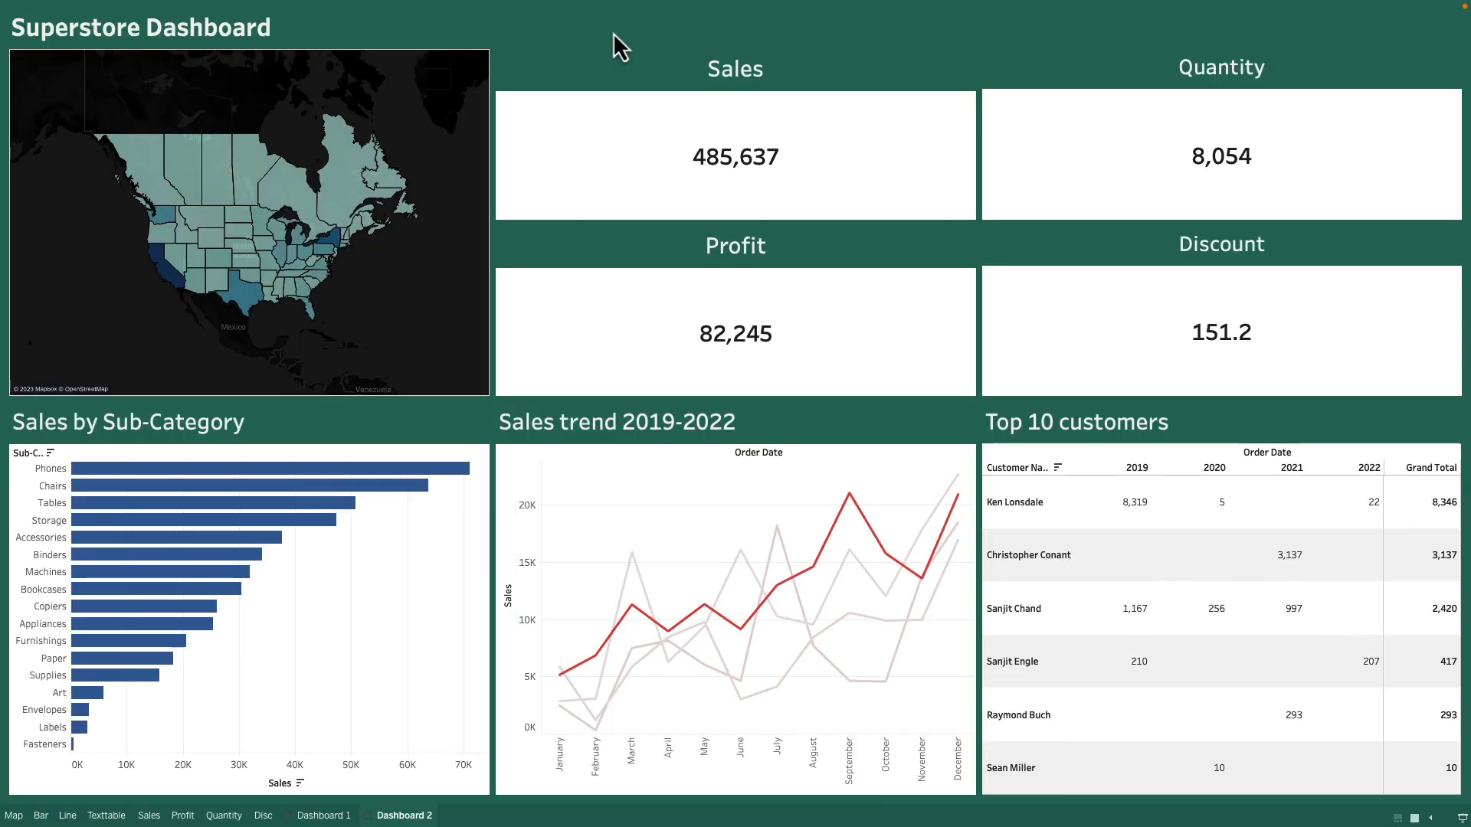
key(Escape)
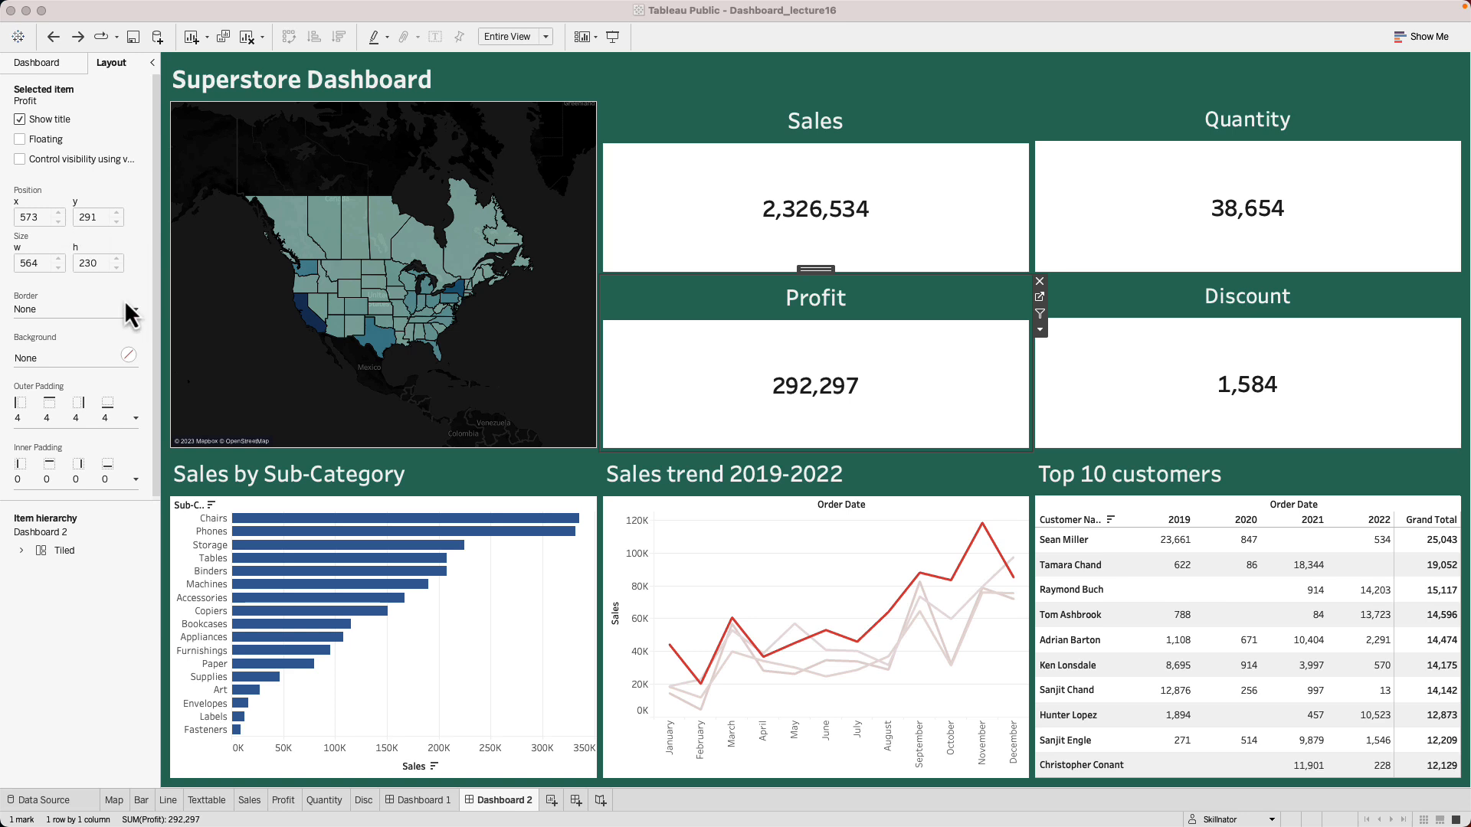
- Set the inner padding of the Sales and Quantity sheets to 10 on all sides
click(719, 125)
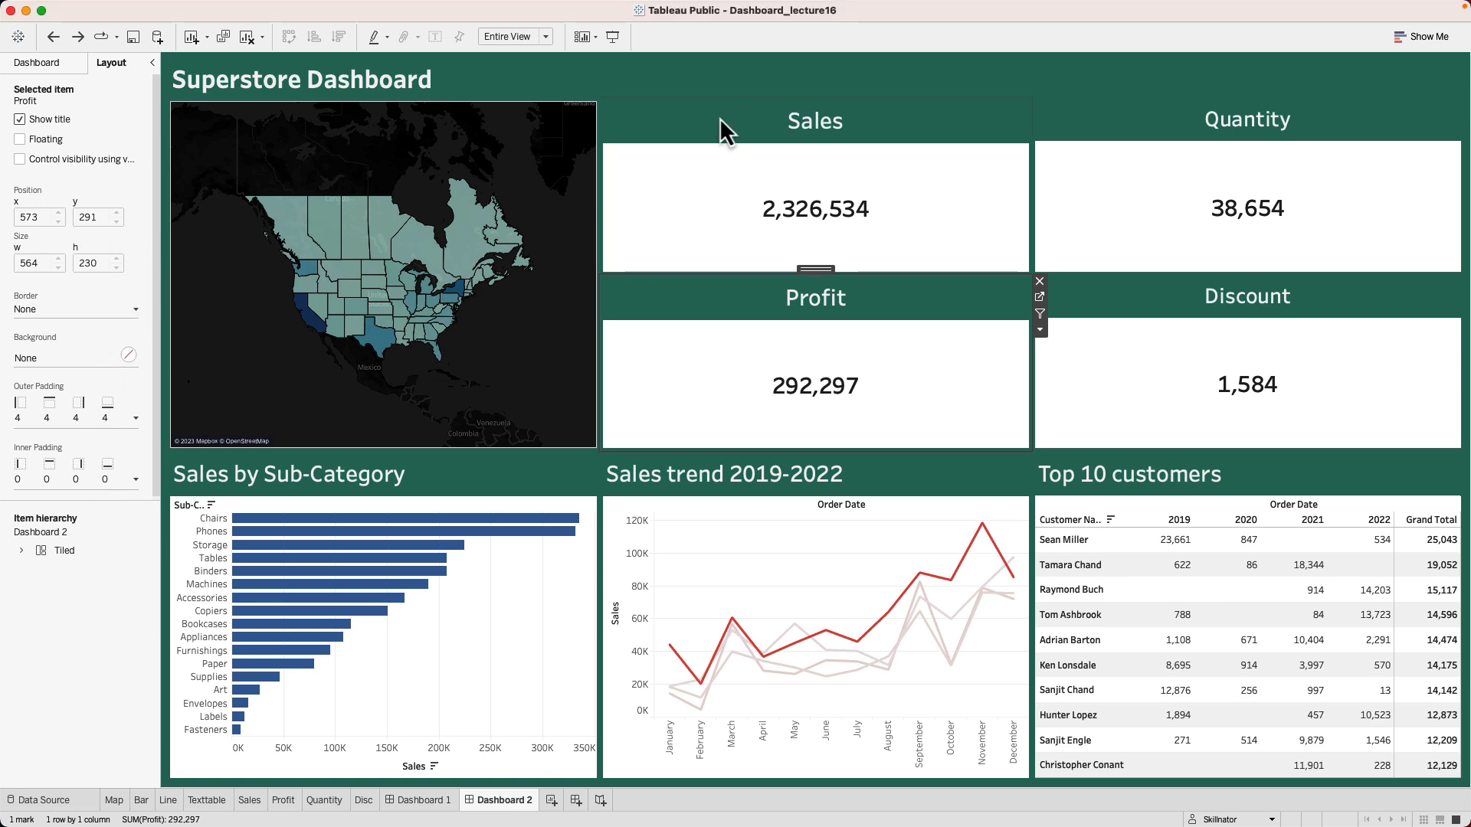
click(134, 480)
drag(91, 539, 71, 538)
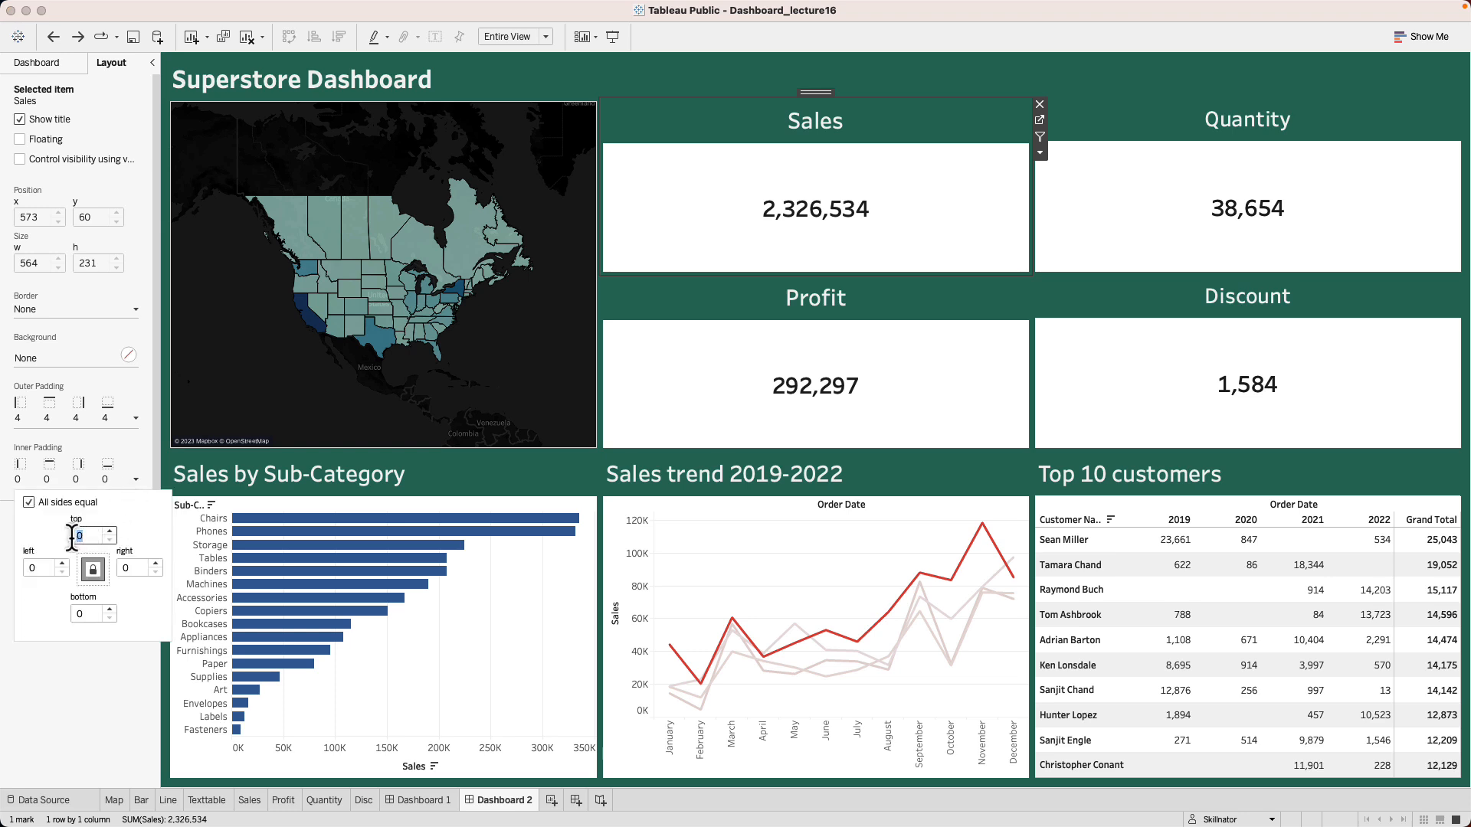
text(10)
key(Return)
click(1168, 118)
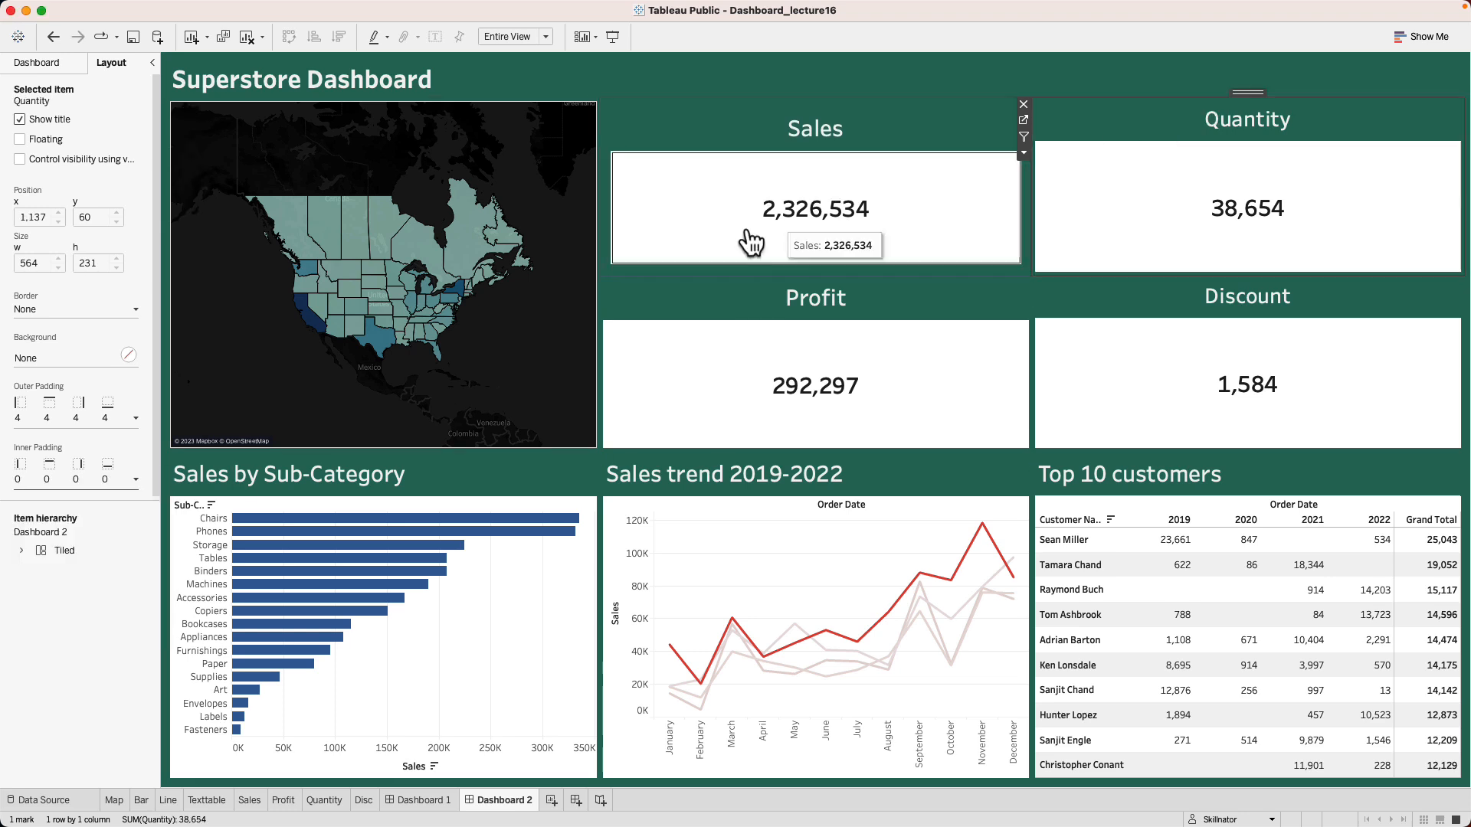
click(135, 480)
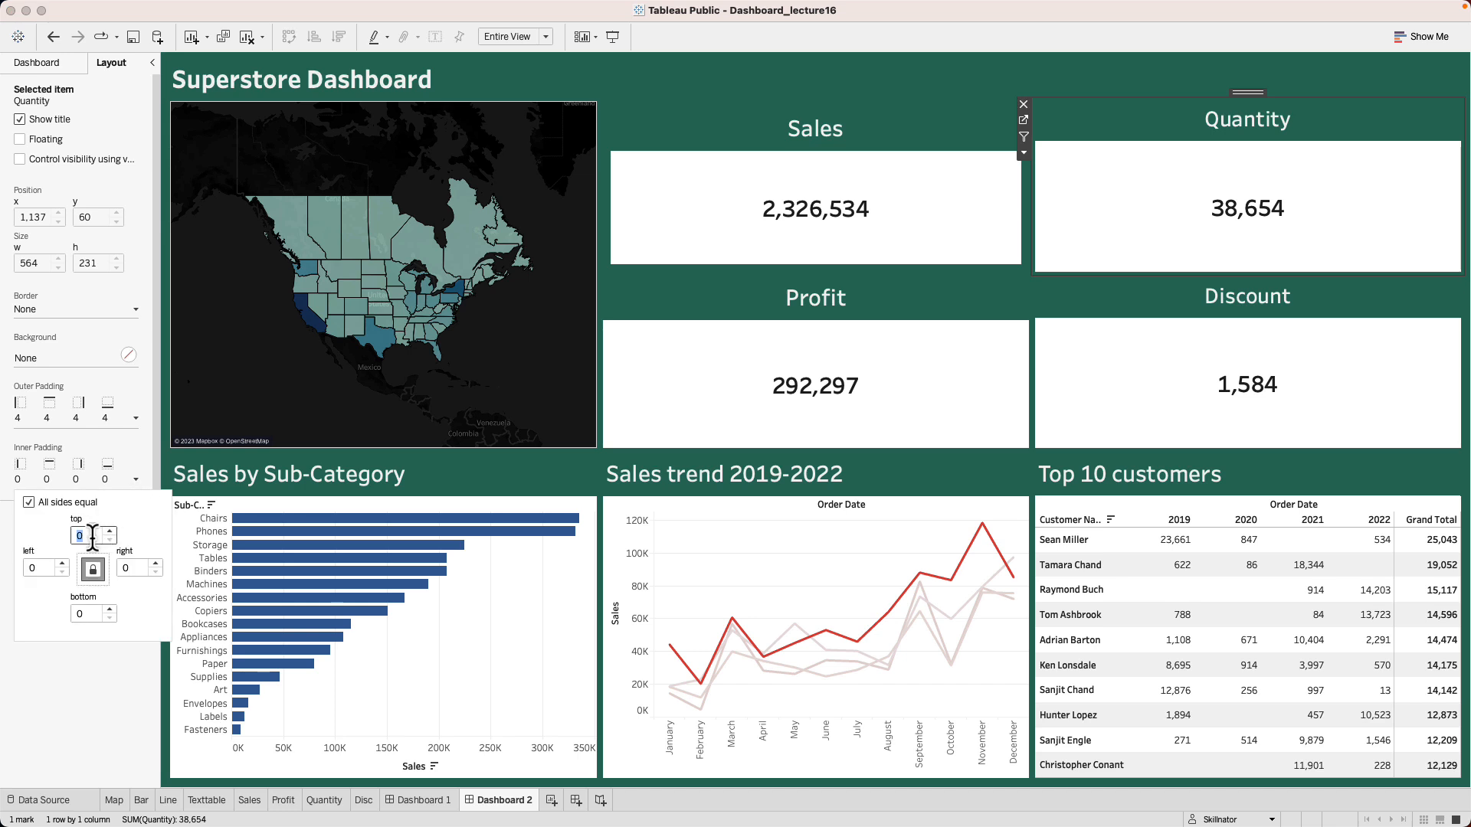
text(10)
key(Return)
- Set the inner padding of the Profit and Discount sheets to 10 on all sides
click(963, 289)
click(136, 480)
text(10)
key(Return)
click(1072, 341)
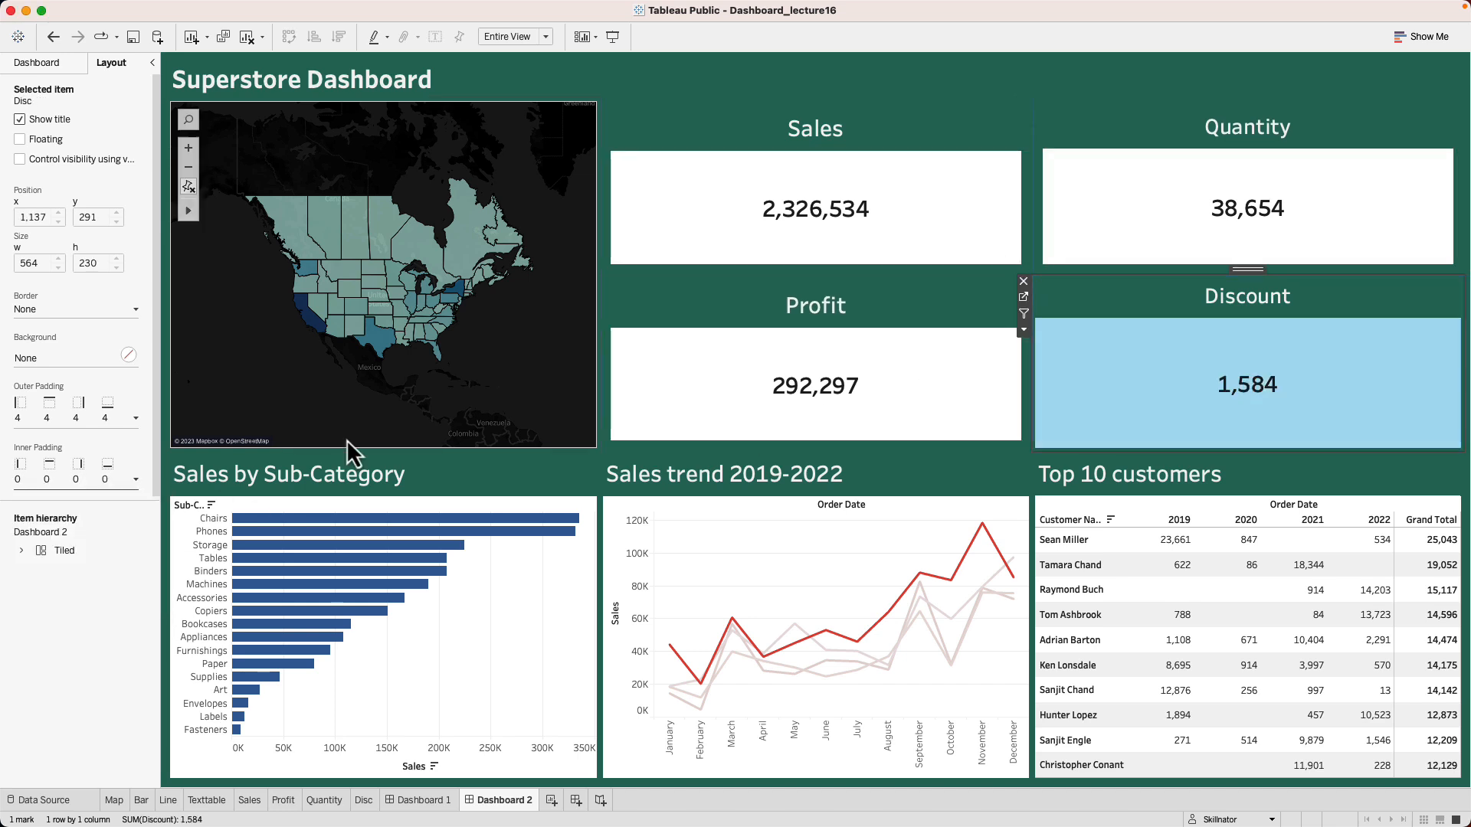
click(136, 480)
text(10)
key(Return)
- Set the inner padding of the bar chart, the sales trend line chart and the top customers table to 10 on all sides
click(178, 549)
click(136, 480)
text(10)
key(Return)
click(651, 479)
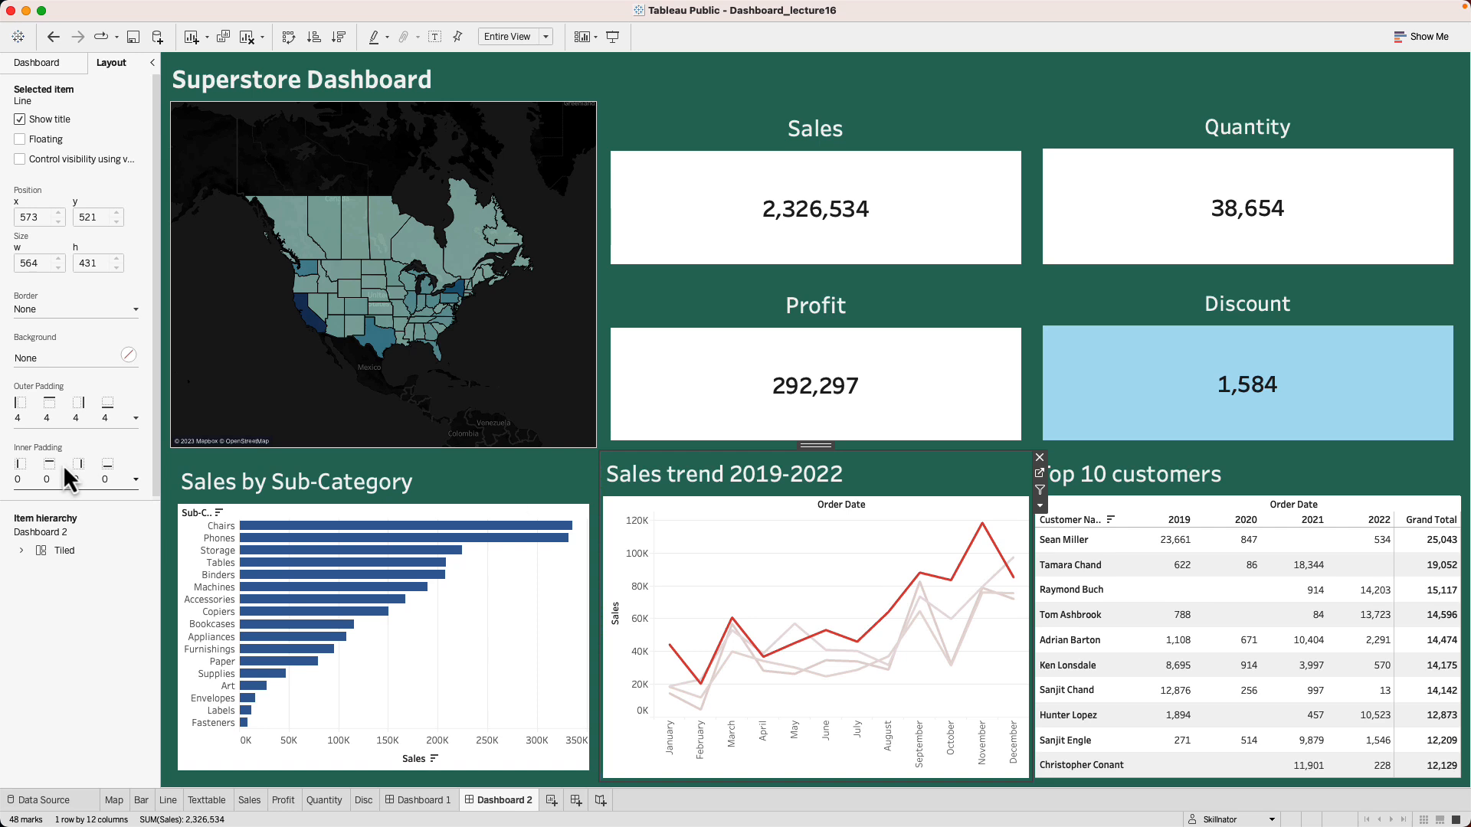
click(135, 479)
text(10)
key(Return)
click(1180, 565)
click(135, 480)
text(10)
key(Return)
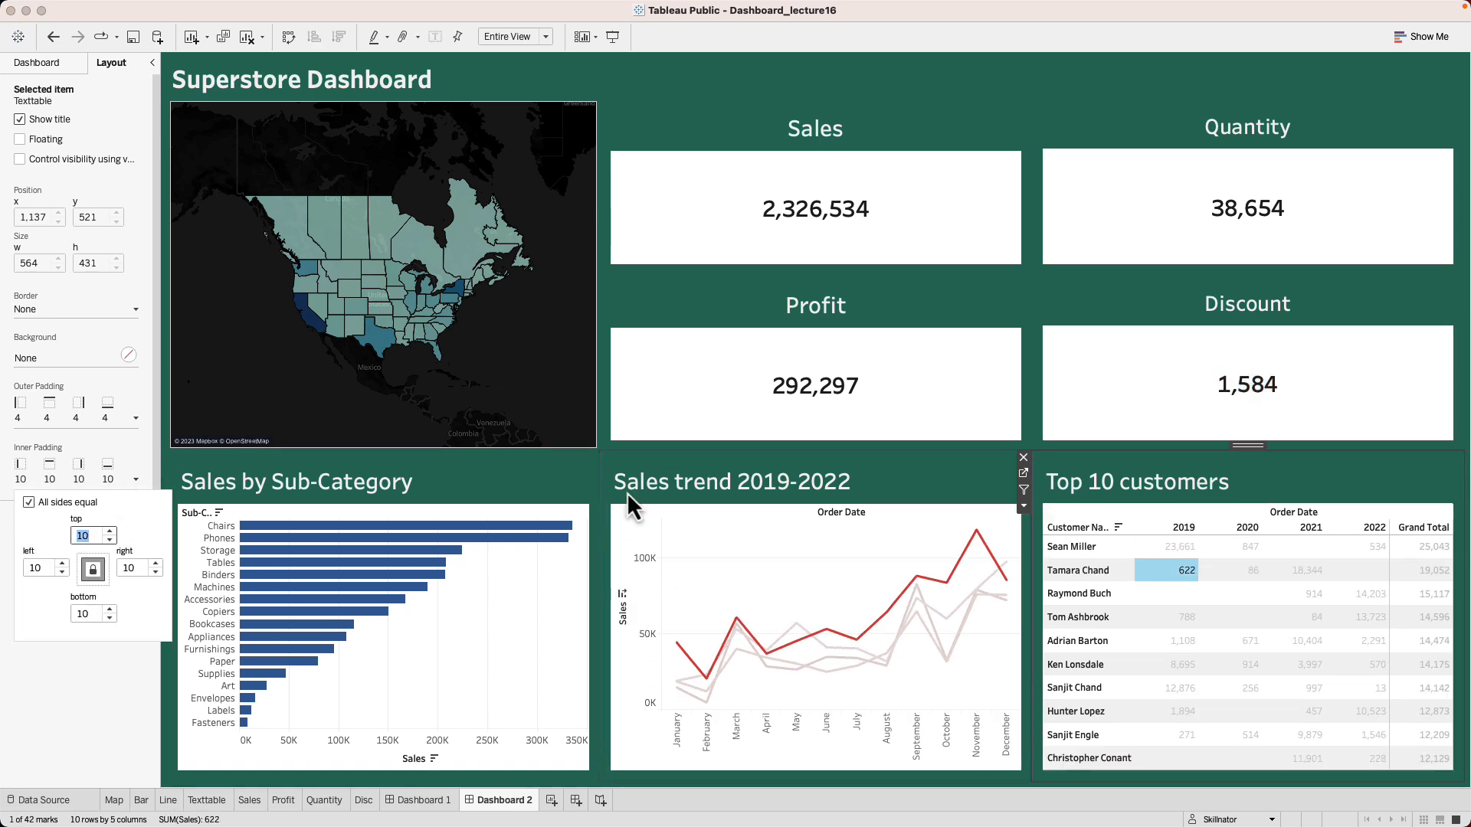
- Set the Map sheet's inner padding to 10 on all sides
click(552, 413)
click(135, 480)
double_click(90, 535)
text(10)
key(Return)
- Add a Blank object along the dashboard's full left edge and narrow it to a thin margin
click(595, 79)
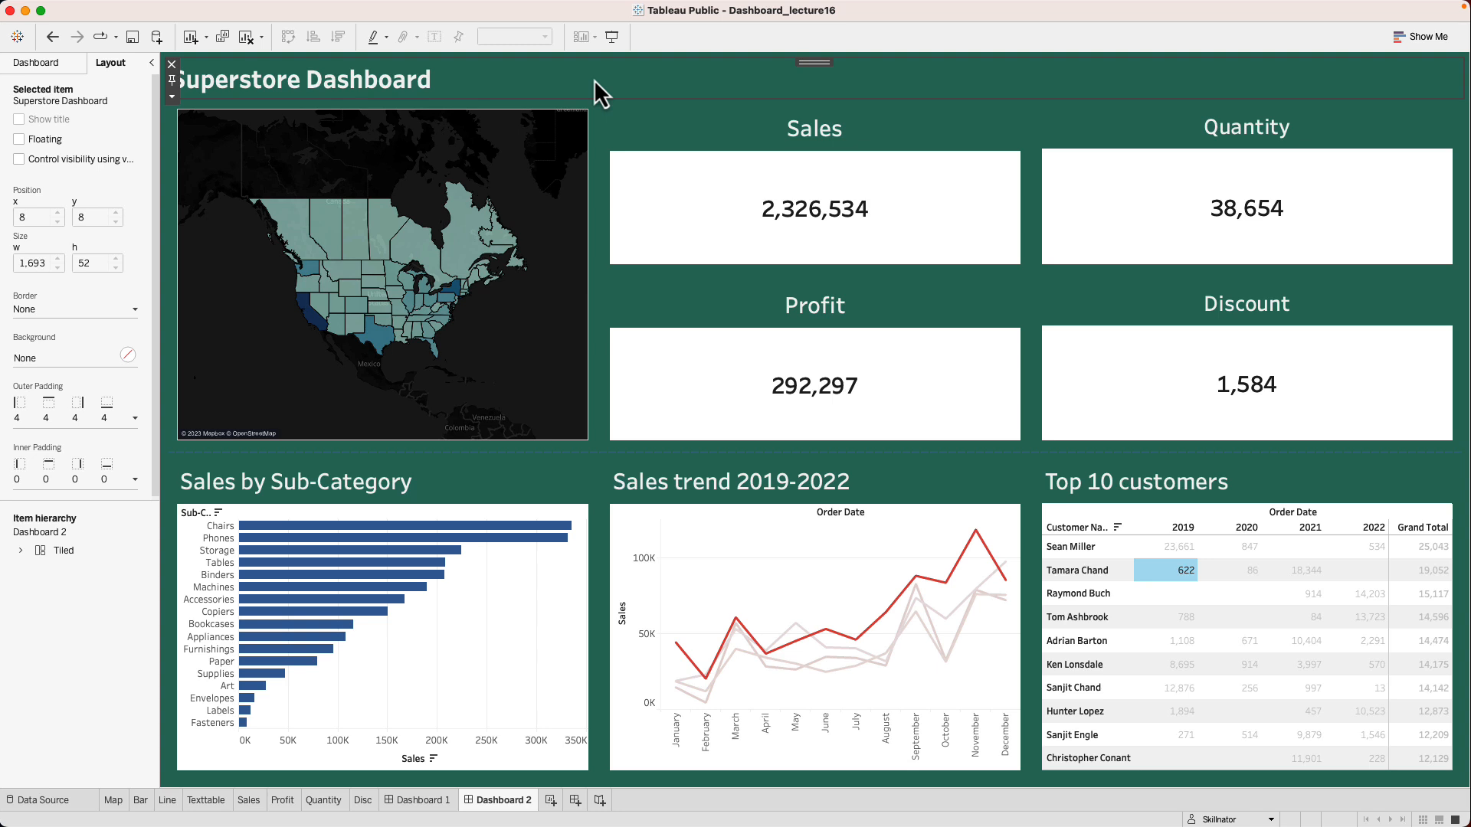
click(41, 65)
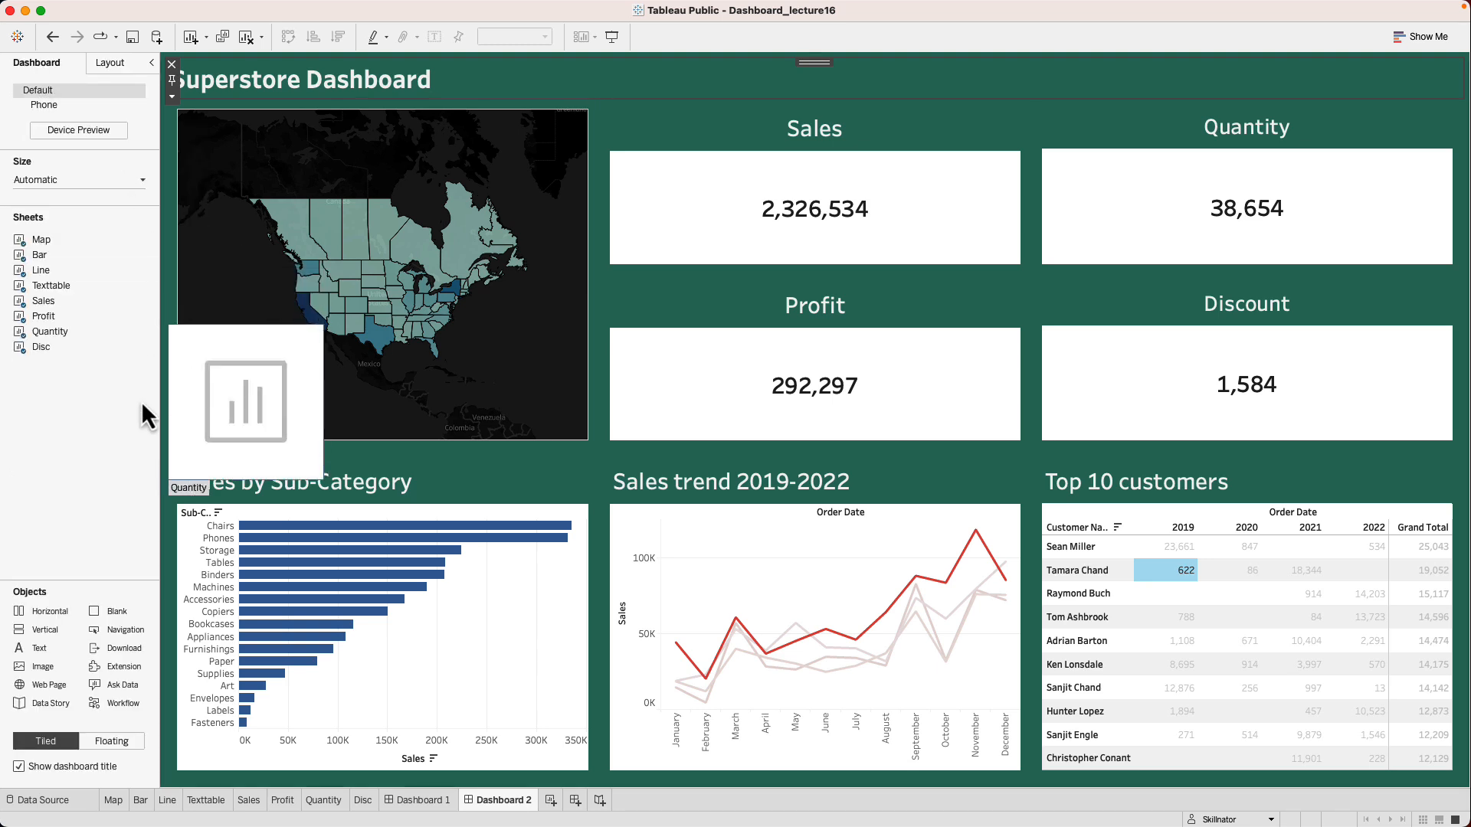
drag(122, 611, 146, 572)
drag(161, 475, 172, 458)
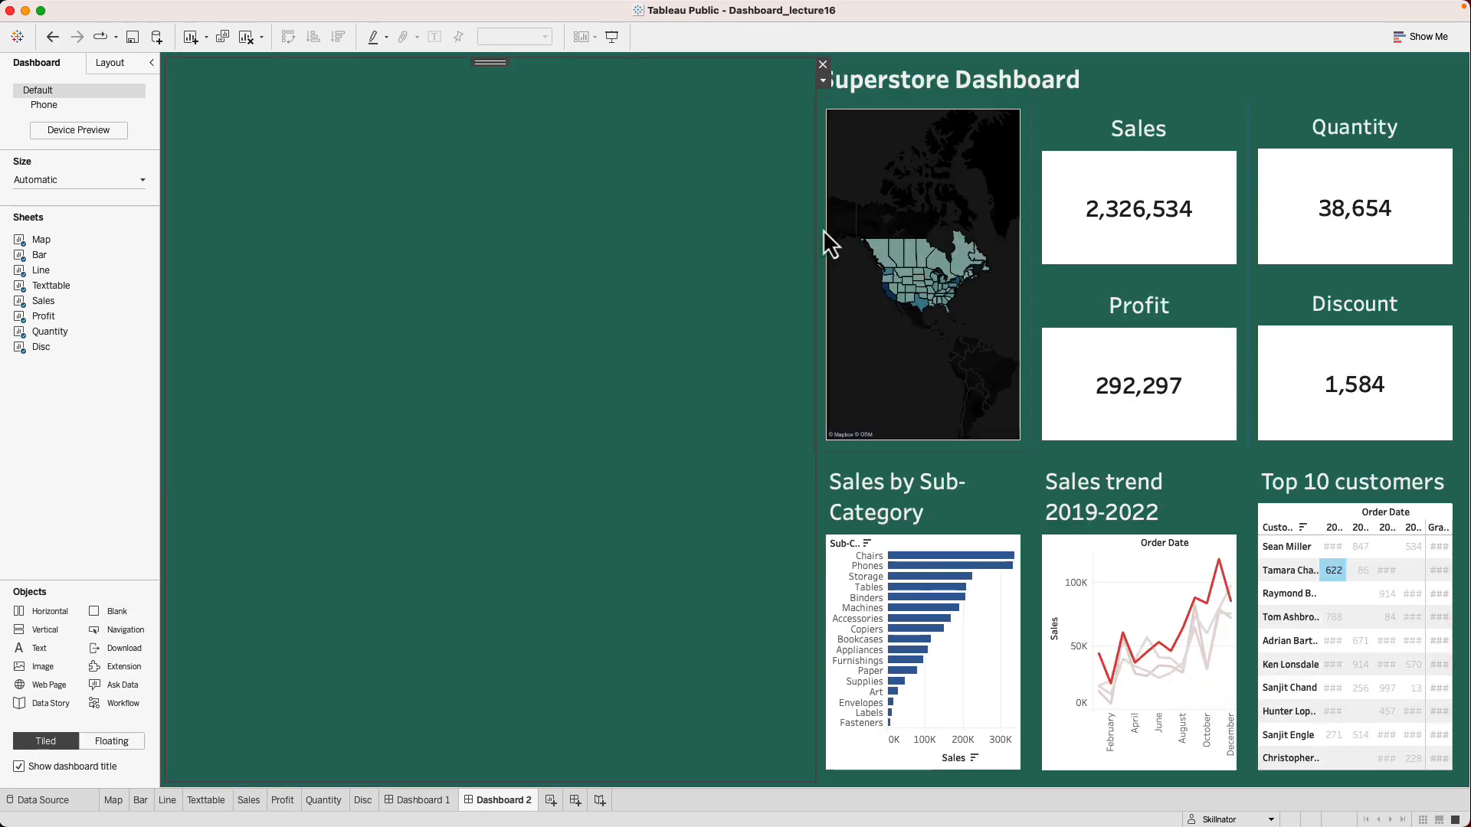
drag(813, 230, 173, 234)
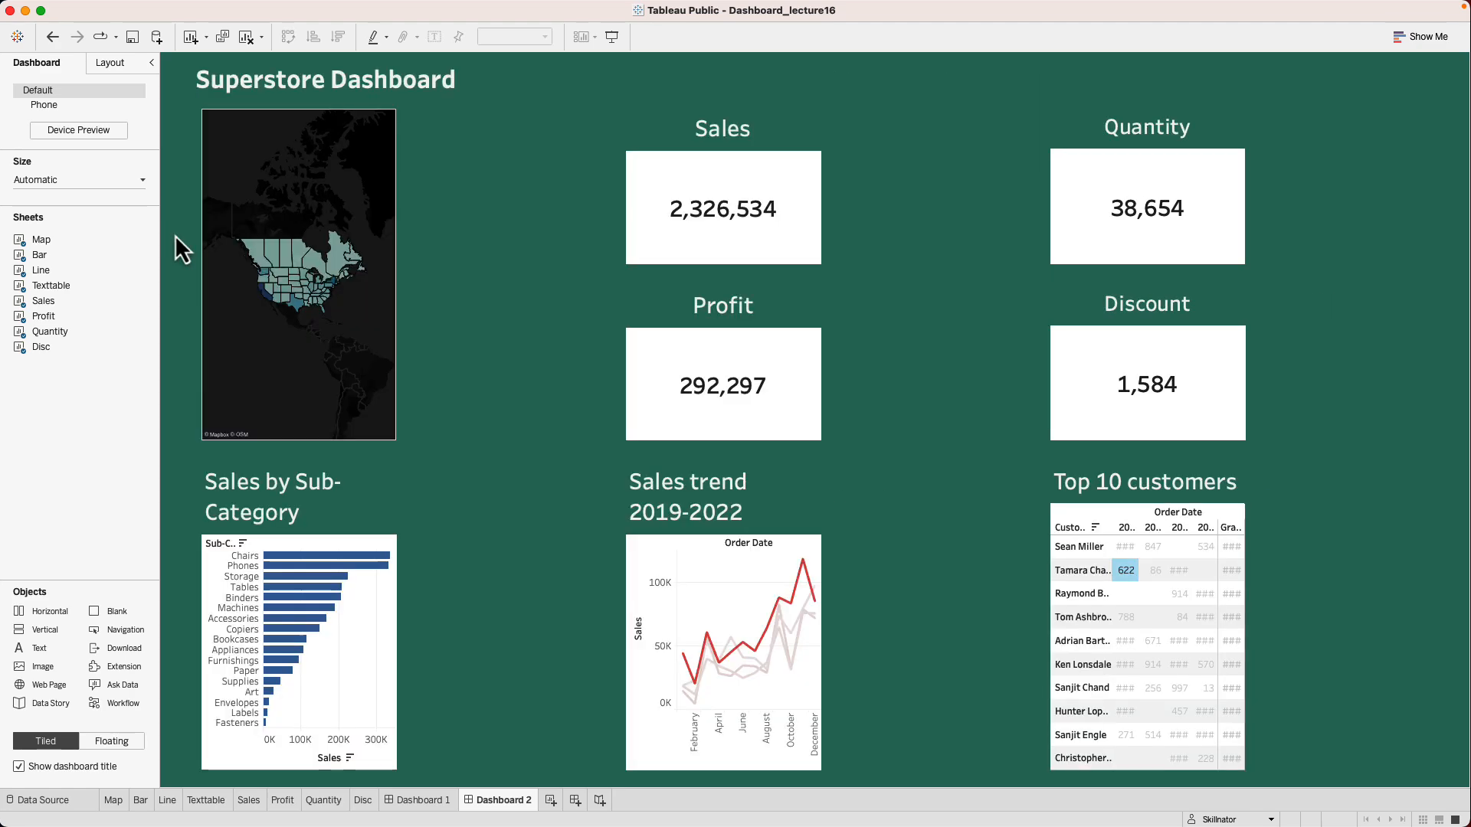
- Add a Blank object along the dashboard's full right edge, narrow it to a thin margin, and show the dashboard in presentation mode
drag(113, 609, 1461, 286)
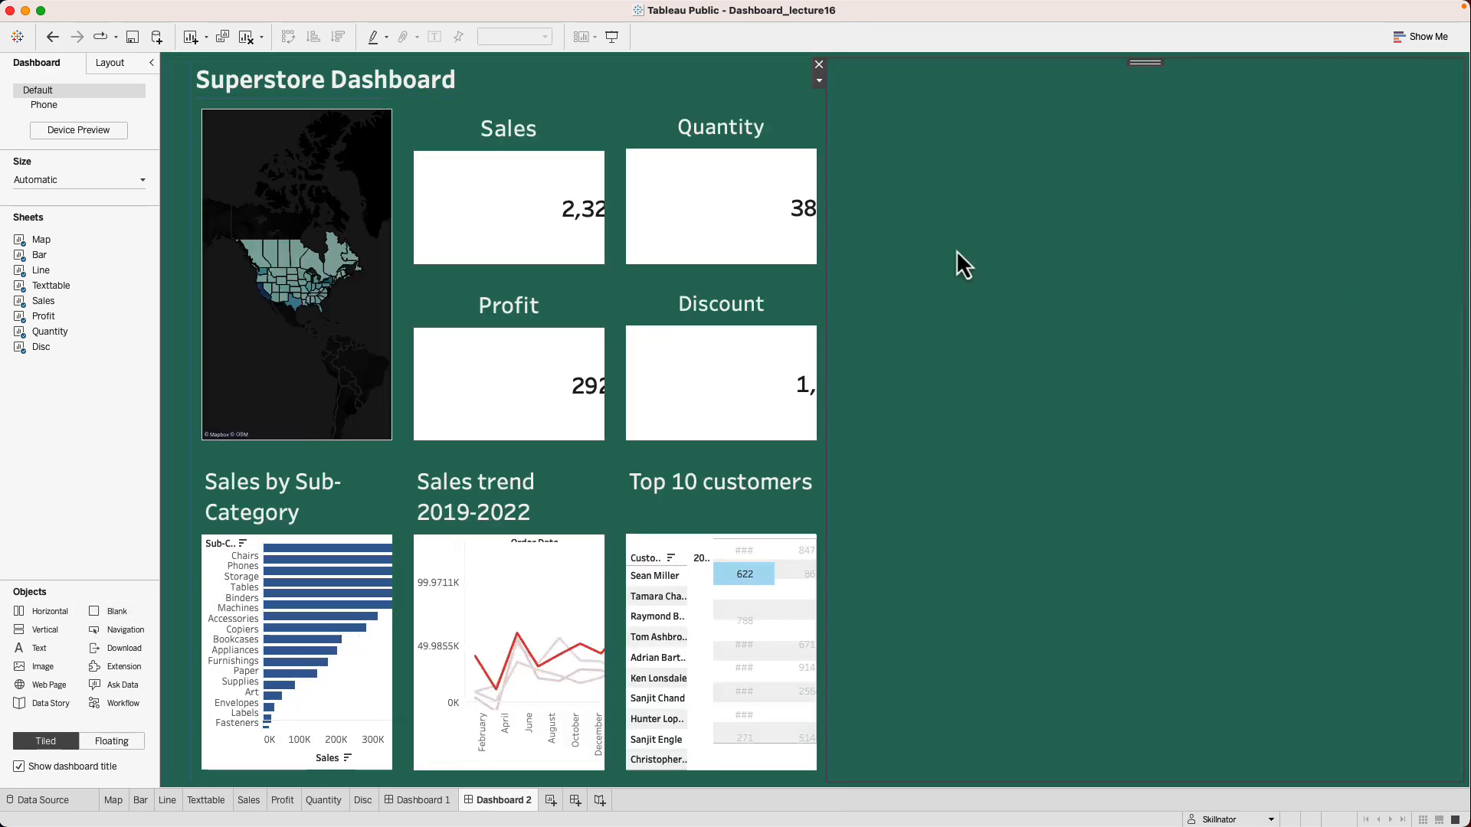
drag(827, 249, 1459, 220)
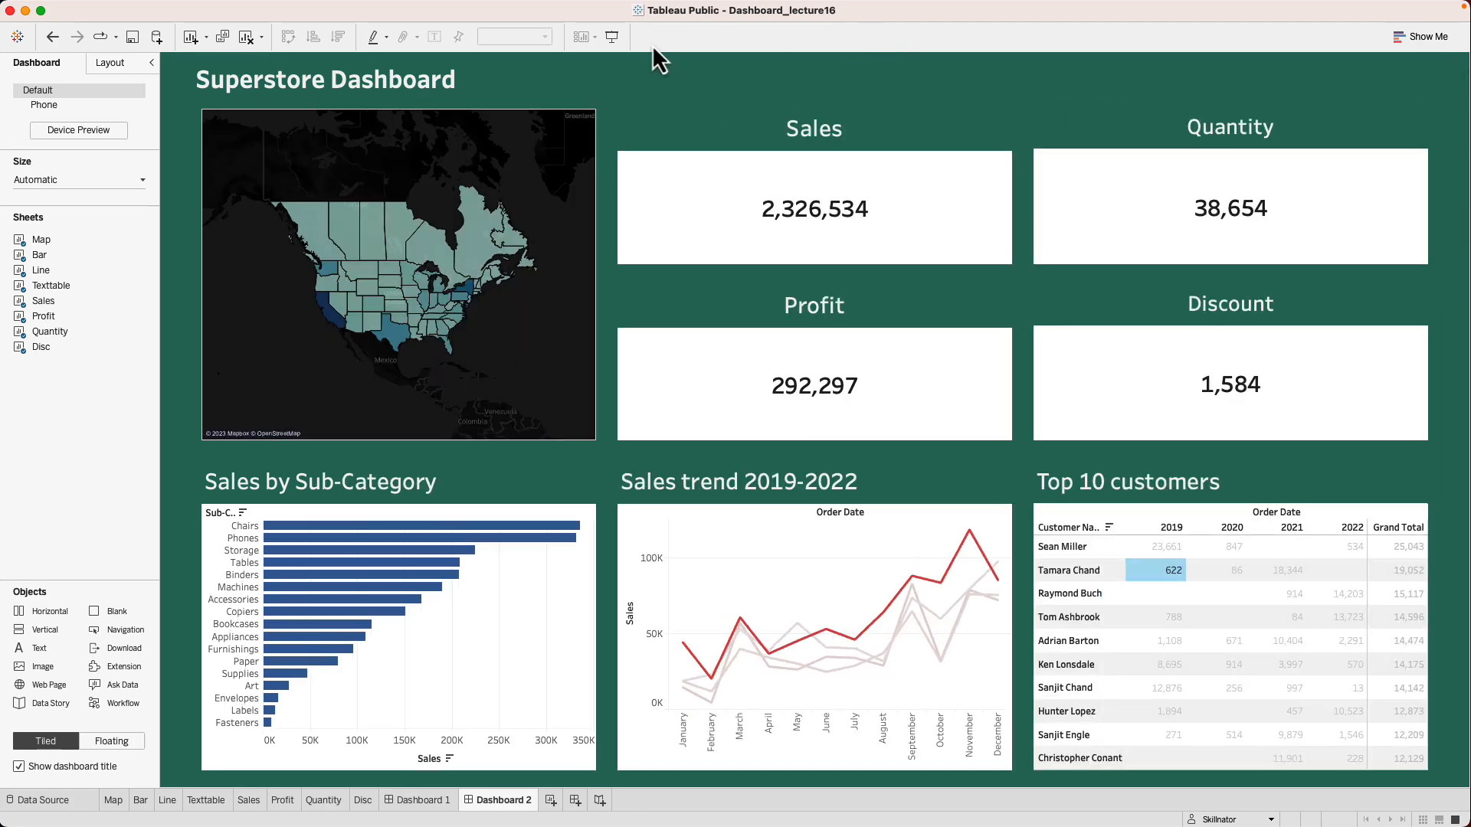
click(611, 38)
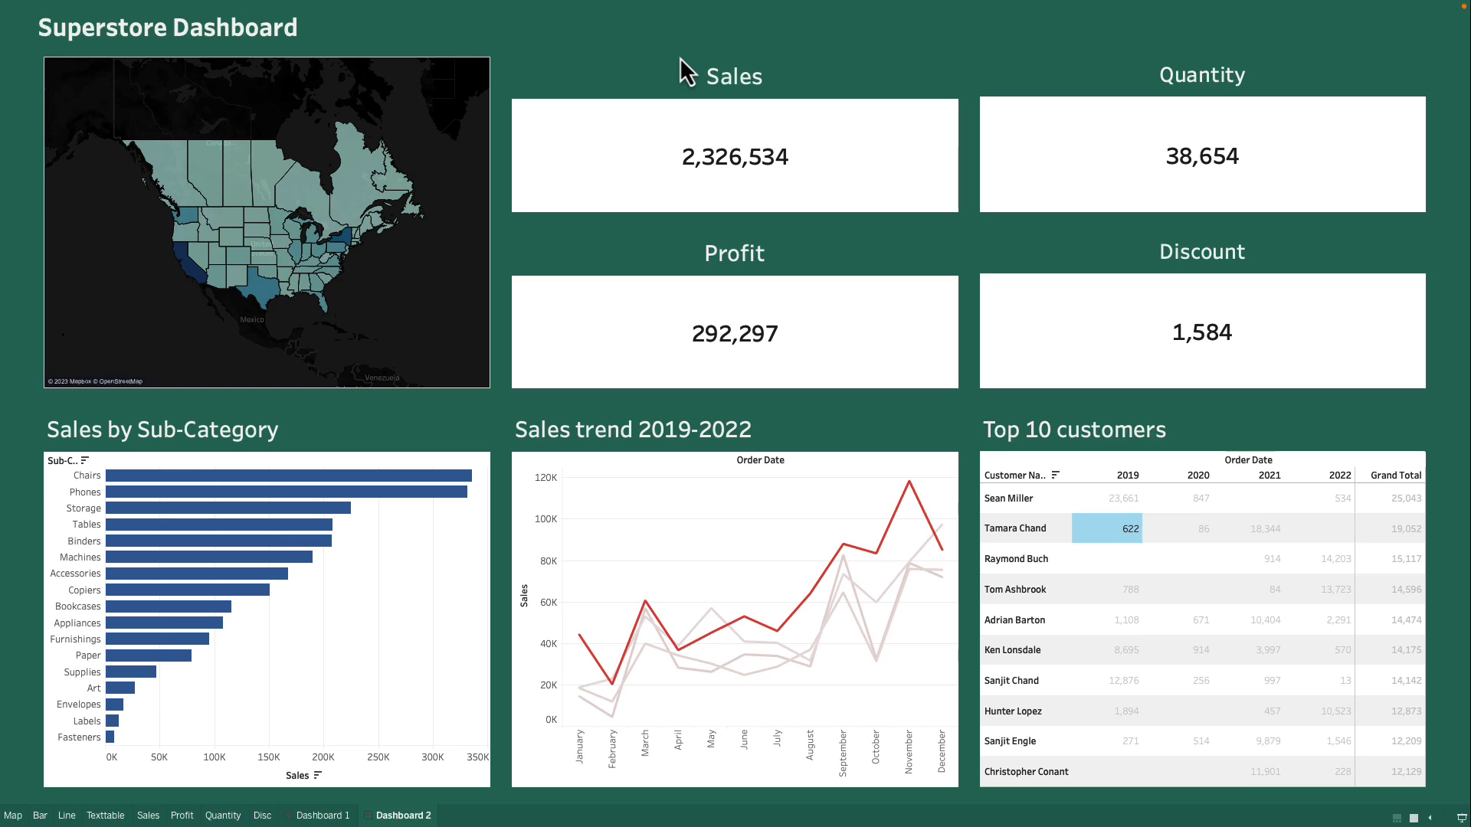